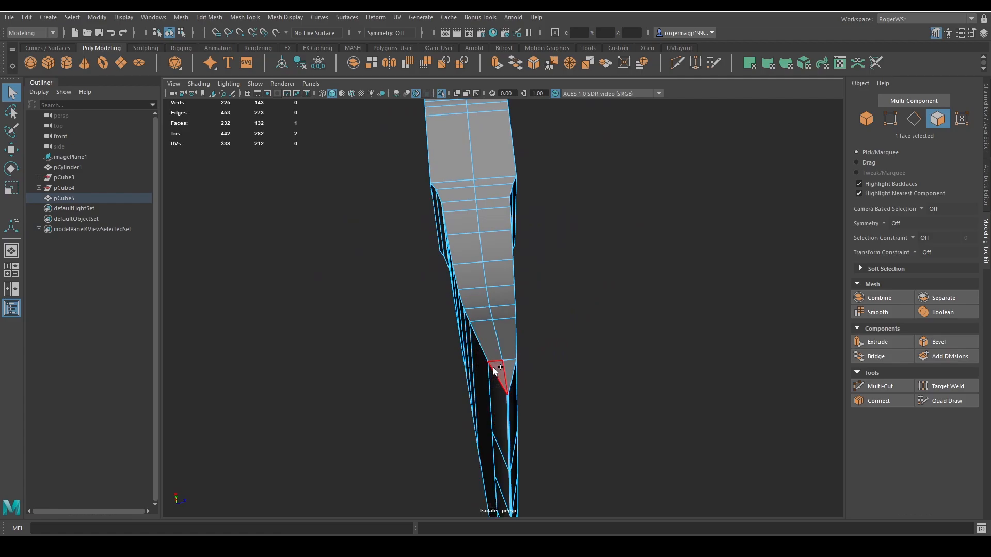
Delete the rim and side faces on one half of the axe head.
double_click(494, 366, "shift")
key("Delete")
double_click(461, 312)
key("Delete")
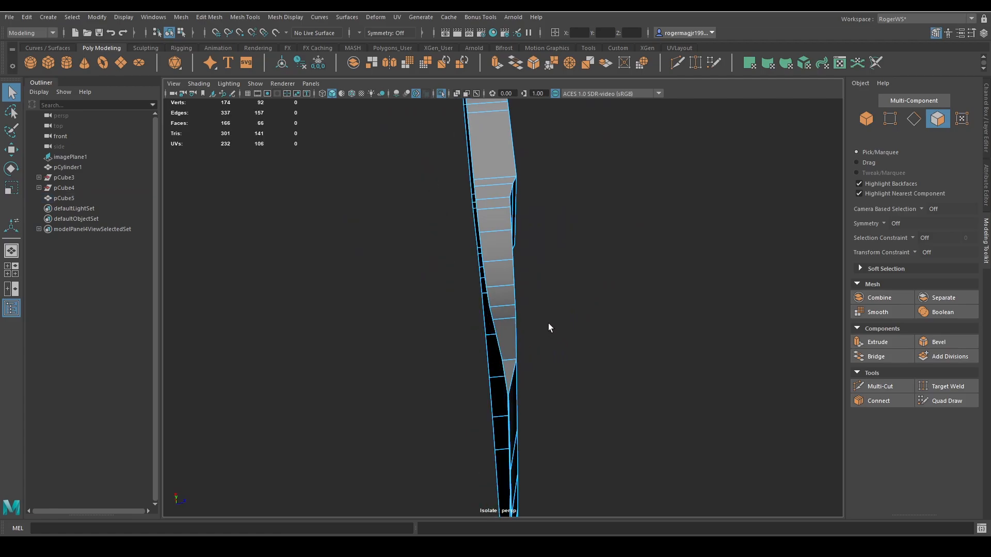
left_click_drag(548, 328, 478, 277, "alt")
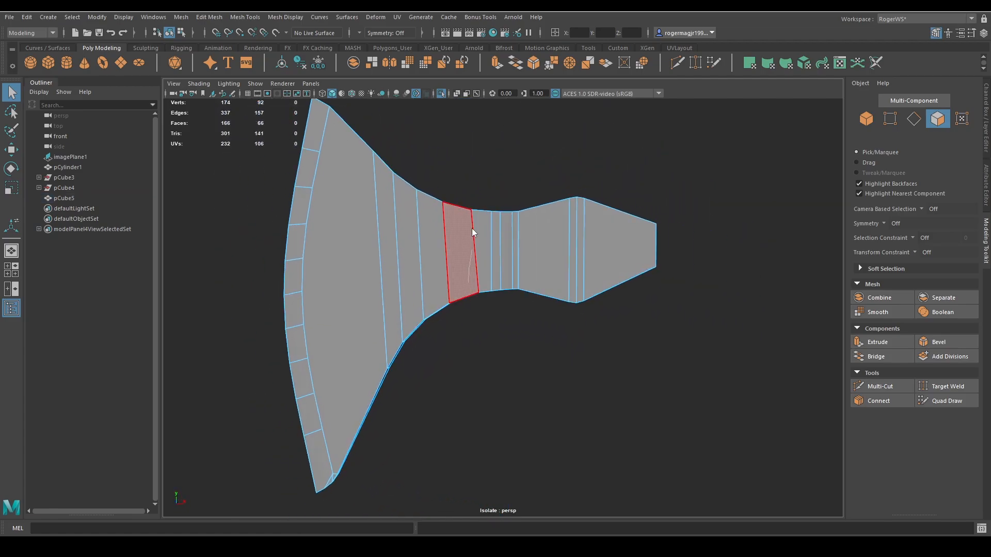
right_click_drag(472, 229, 472, 222)
mouse_move(356, 246)
left_mouse_down()
mouse_move(678, 243)
mouse_move(525, 268)
mouse_move(729, 292)
left_mouse_up()
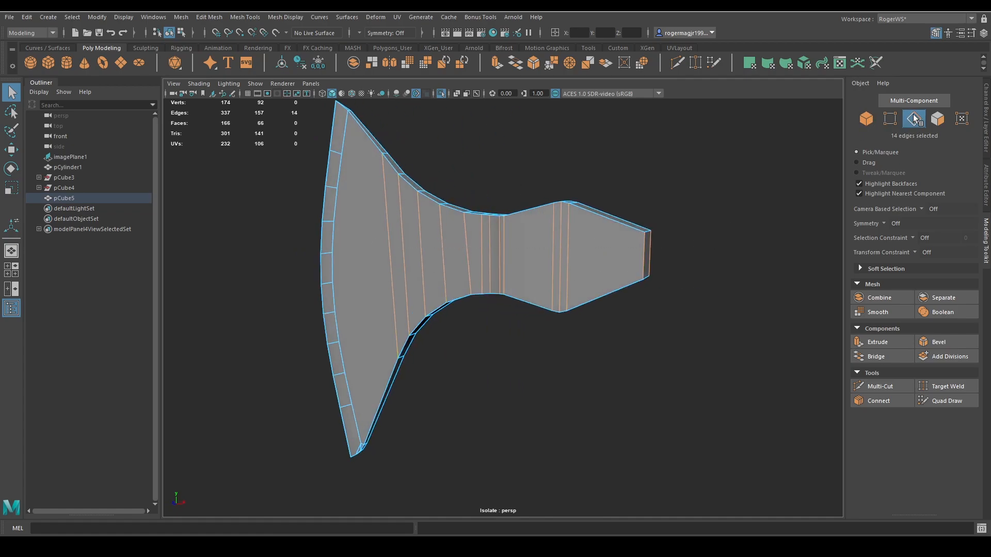
left_click_drag(671, 211, 695, 208, "alt")
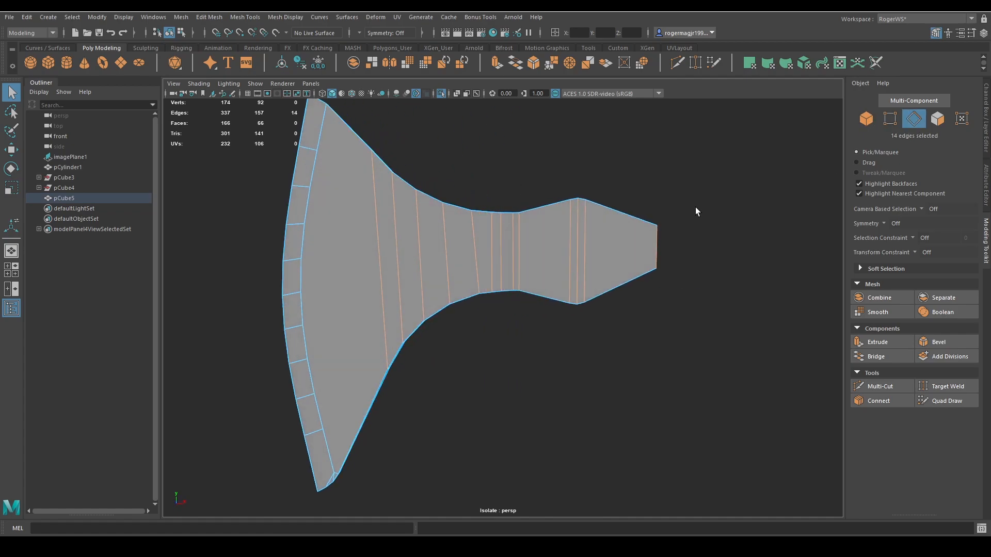
left_click(884, 404)
middle_click_drag(597, 260, 711, 296)
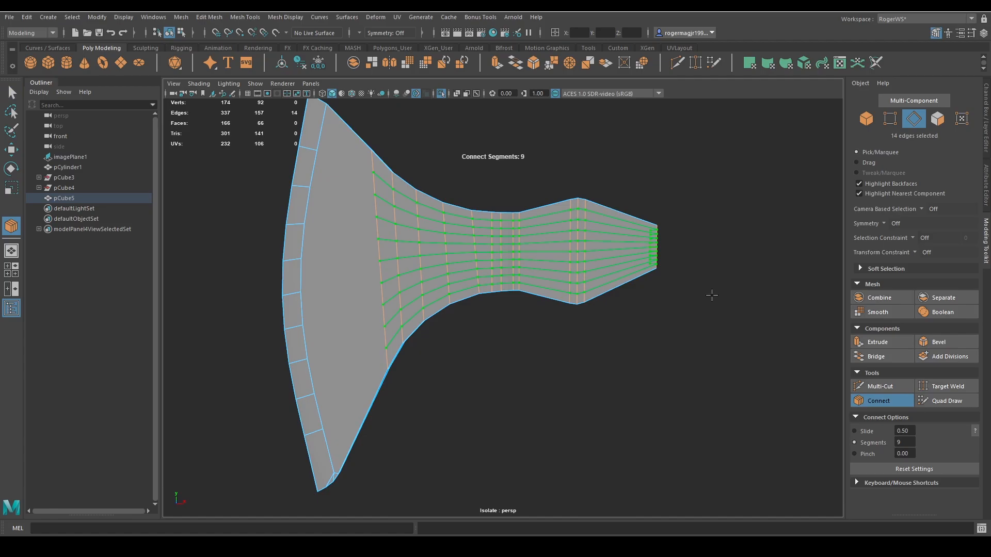
key("ctrl+z")
key("ctrl+z")
middle_click_drag(730, 328, 662, 315, "alt")
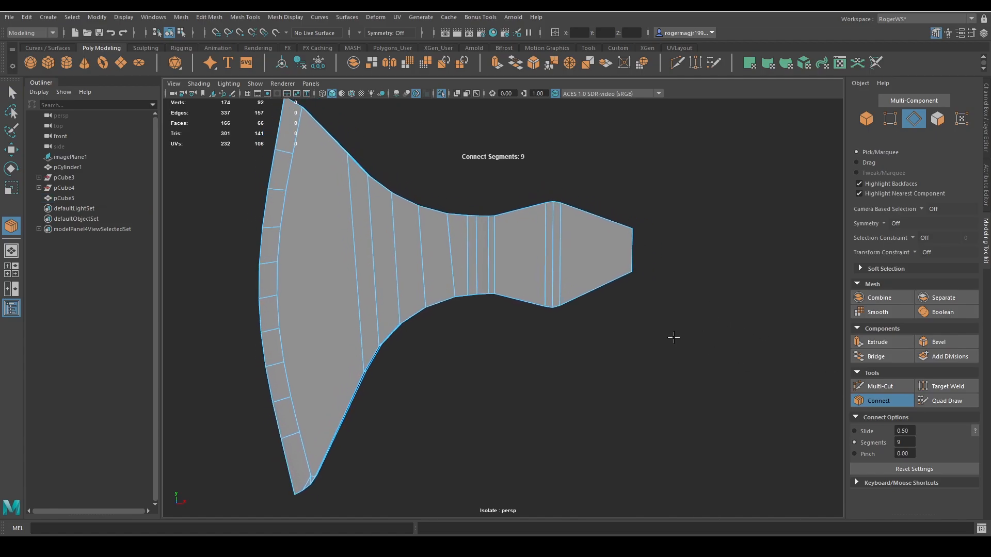
Connect the crosswise edges from the inner blade to the poll end with 9 segments.
key("q")
left_click_drag(343, 250, 686, 253)
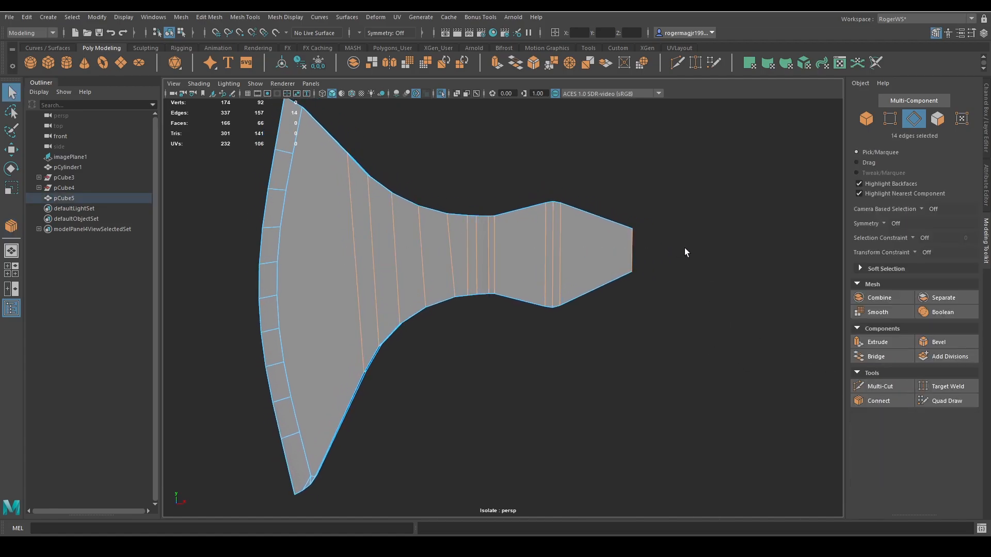
left_click(884, 401)
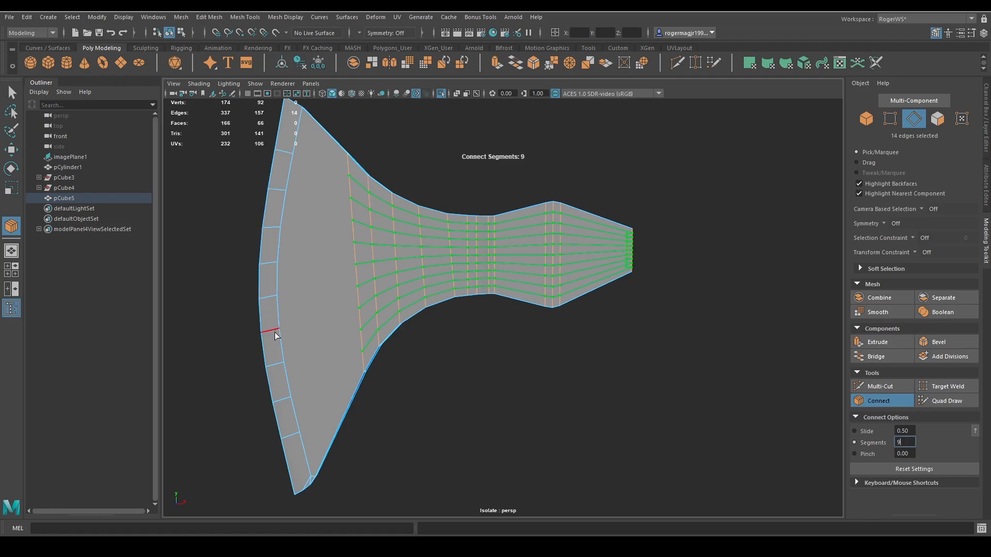
middle_click_drag(583, 340, 605, 343, "alt")
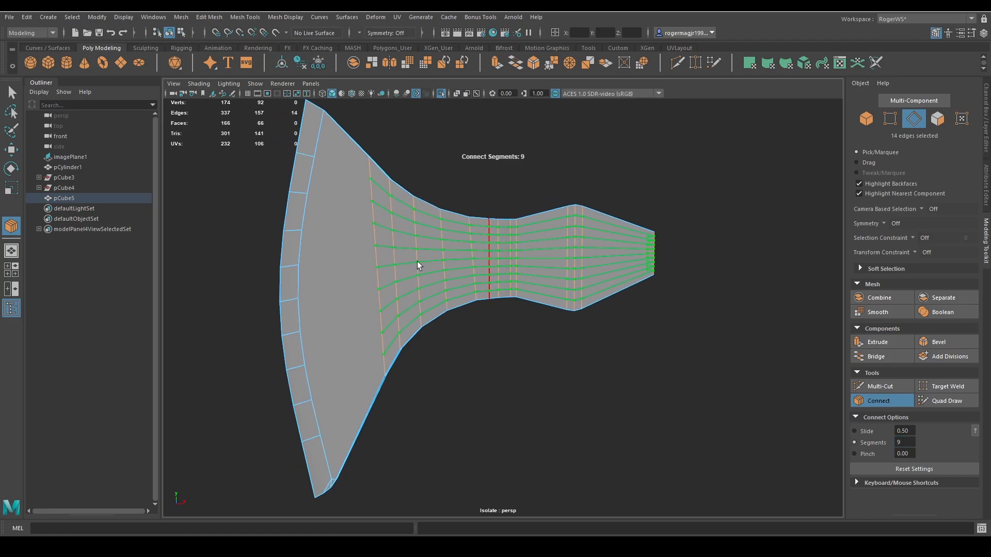
key("q")
Connect the top three inner vertices of the cutting-edge strip to their matching vertices on the first crosswise edge line.
right_click_drag(408, 256, 364, 242)
left_click(315, 159)
left_click(353, 172, "shift")
key("g")
left_click(324, 192)
key("g")
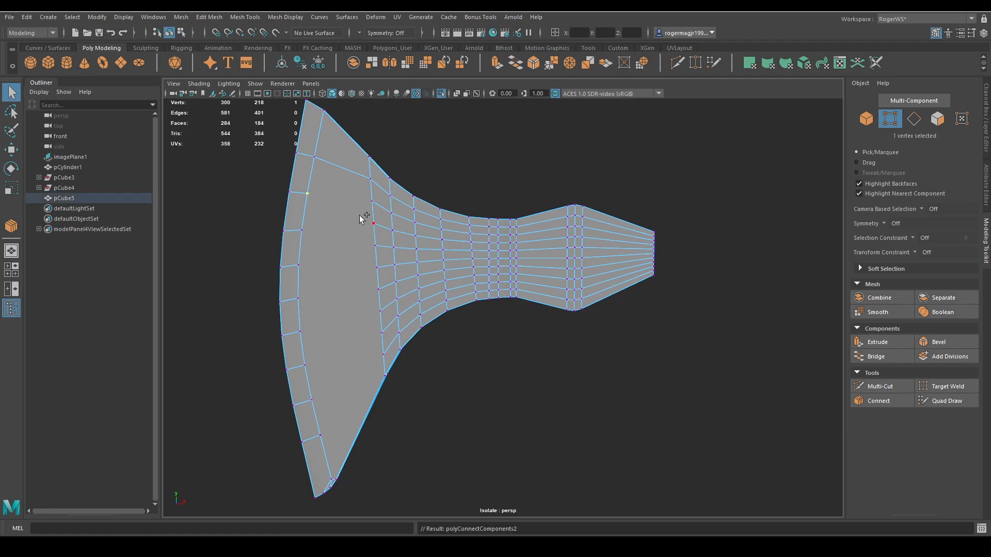
left_click(363, 207, "shift")
key("g")
left_click(374, 224)
left_click(311, 229, "shift")
key("g")
Connect the next two cutting-edge strip vertices, around the blade's middle, to their matching vertices on the first crosswise line.
middle_click_drag(752, 268, 768, 272, "alt")
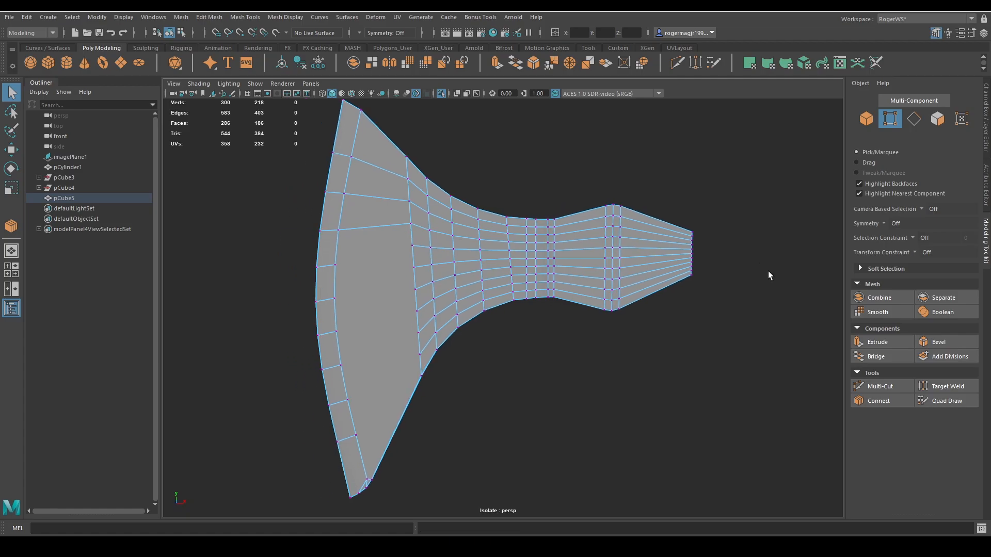
left_click(335, 265, "shift")
key("g")
left_click(334, 299)
left_click(413, 268, "shift")
left_click(875, 402)
middle_click_drag(476, 331, 513, 320, "alt")
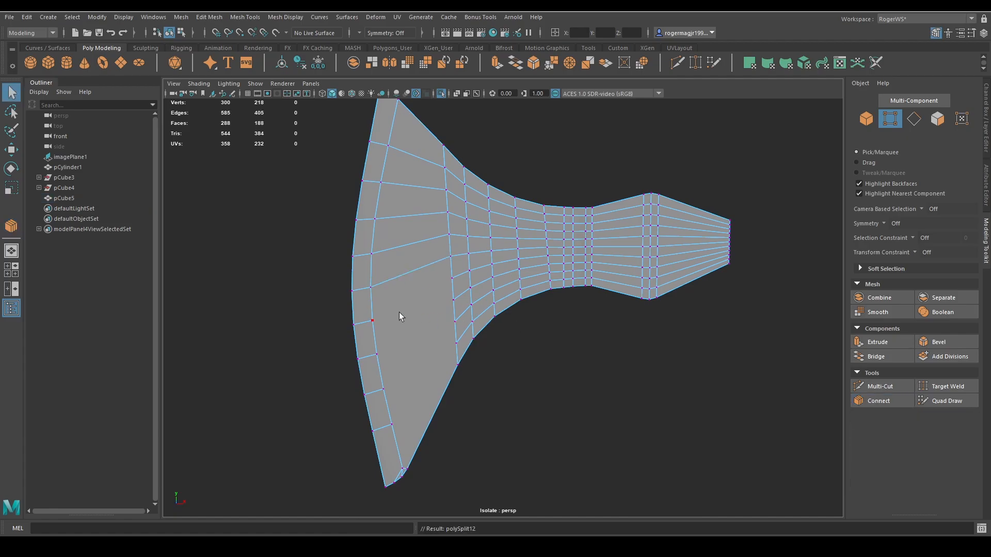
Cut four edges with Multi-Cut from the remaining lower cutting-edge strip vertices to the matching vertices across the blade.
key("ctrl+shift+x")
left_click(372, 321)
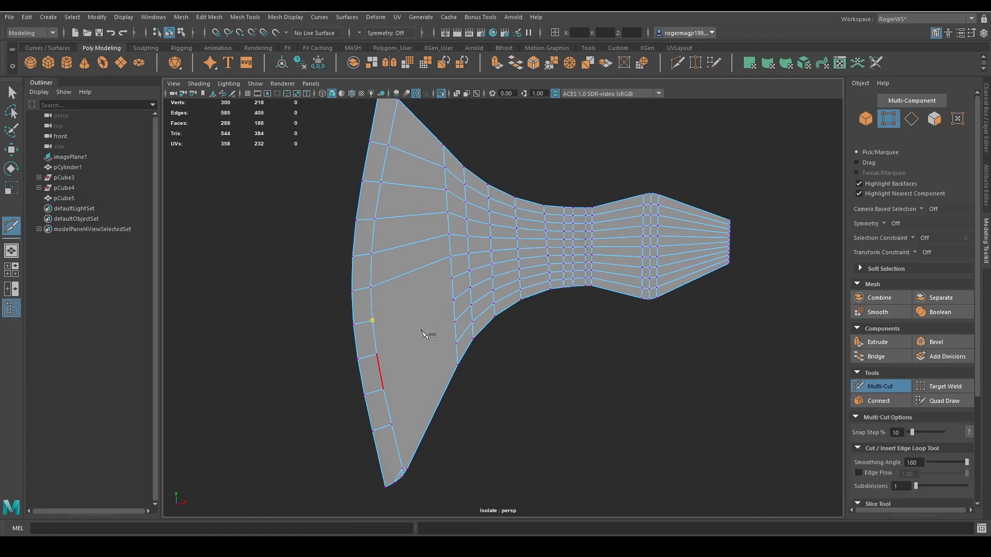
left_click(452, 278)
right_click(408, 331)
left_click(377, 354)
left_click(454, 300)
right_click(445, 348)
left_click(383, 389)
left_click(456, 343)
right_click(463, 347)
left_click(392, 424)
right_click(439, 361)
key("q")
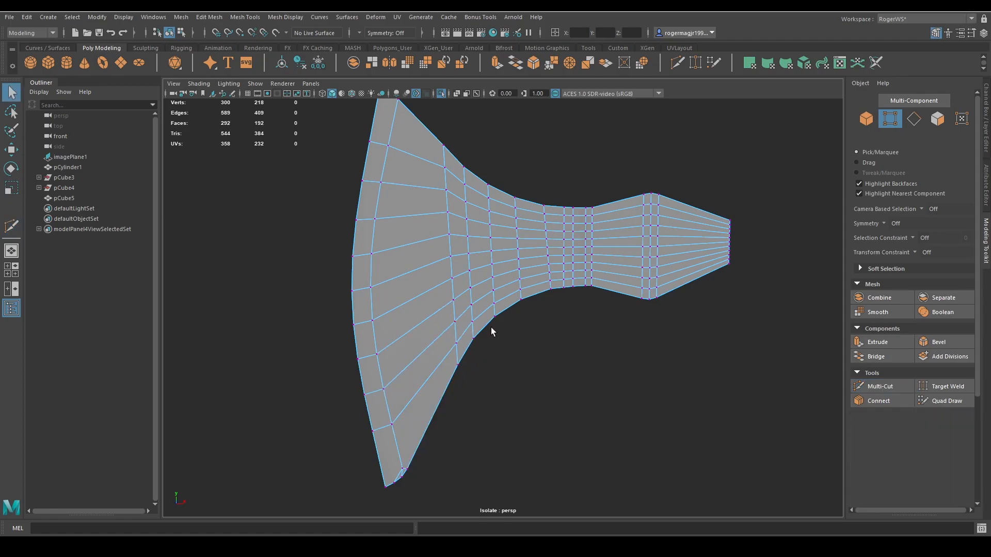
Examine the new edge flow across the side of the axe head.
scroll(488, 349, "up", 4)
middle_click_drag(489, 299, 452, 339, "alt")
left_click_drag(452, 338, 448, 325, "alt")
right_click_drag(448, 325, 450, 292)
left_click_drag(450, 292, 487, 313, "alt")
scroll(487, 312, "down", 4)
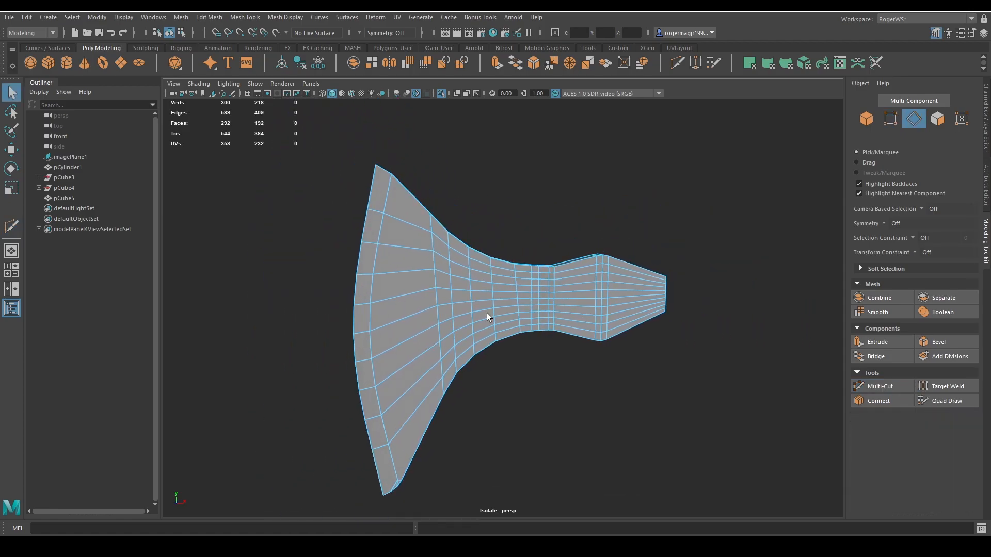
left_click_drag(652, 283, 552, 298, "alt")
scroll(551, 300, "up", 2)
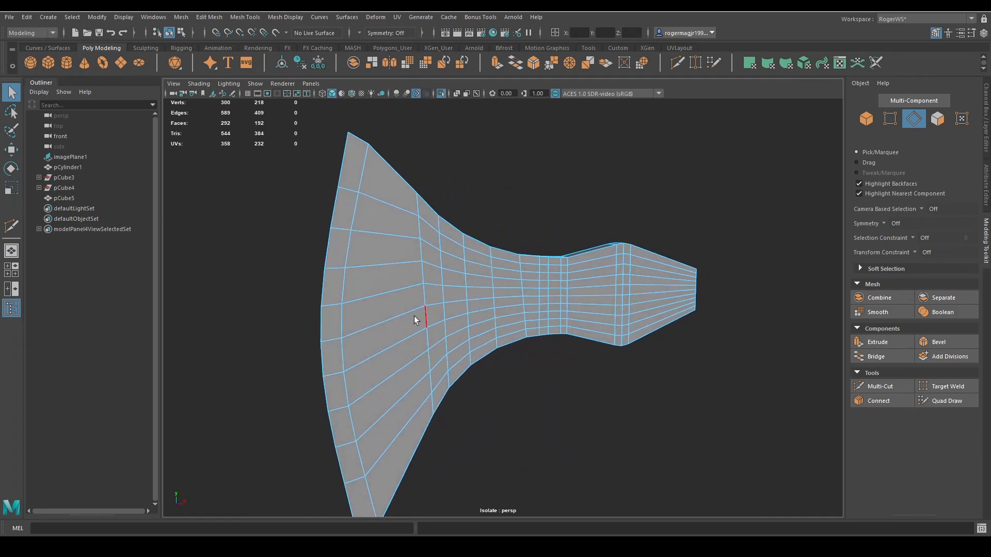
left_click(426, 275)
left_click(422, 229, "shift")
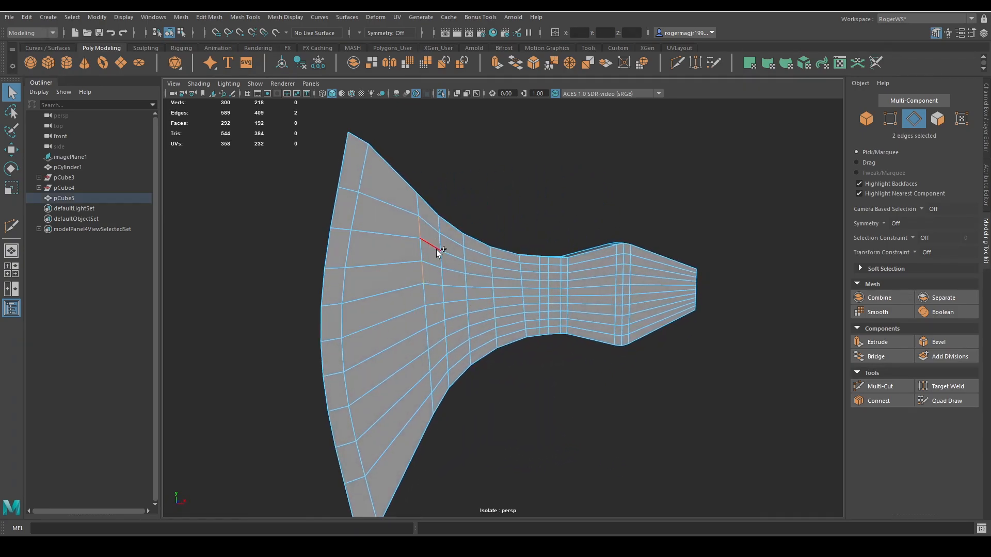
right_click_drag(499, 280, 547, 234, "shift")
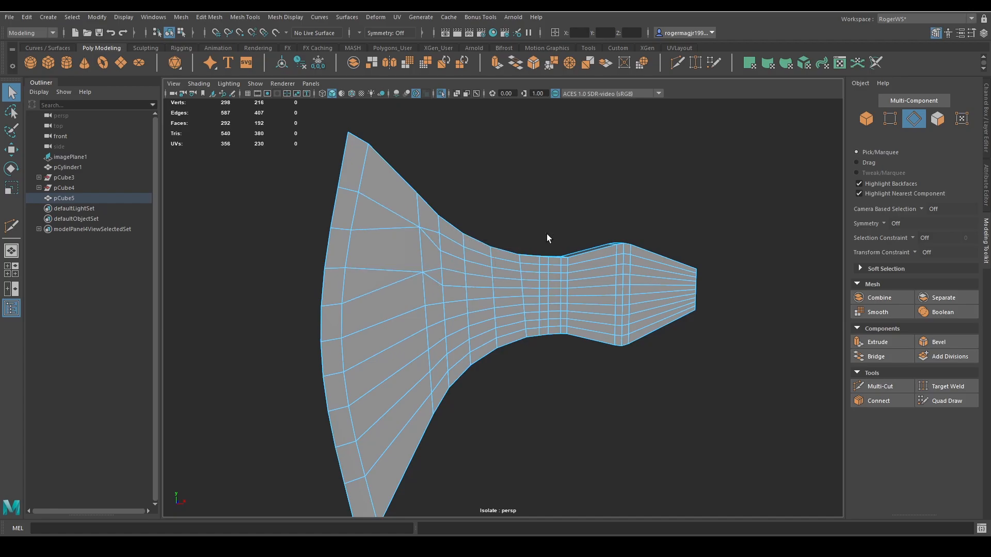
key("ctrl+z")
Collapse two upper crosswise edges in each of the two neighbouring columns where the blade narrows into the neck.
right_click_drag(469, 279, 554, 244, "shift")
left_click(490, 262)
left_click(493, 283, "shift")
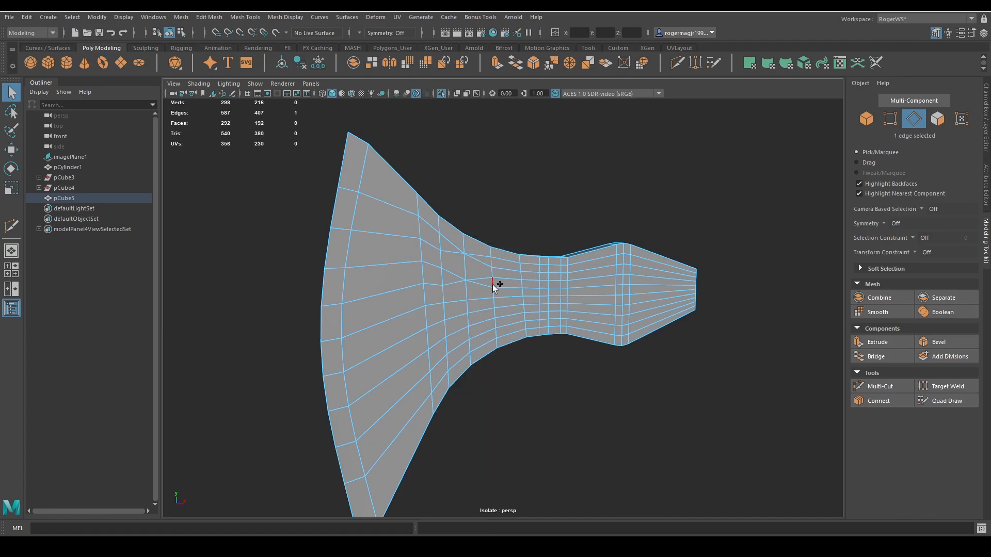
key("g")
left_click(523, 274)
double_click(540, 274, "shift")
key("g")
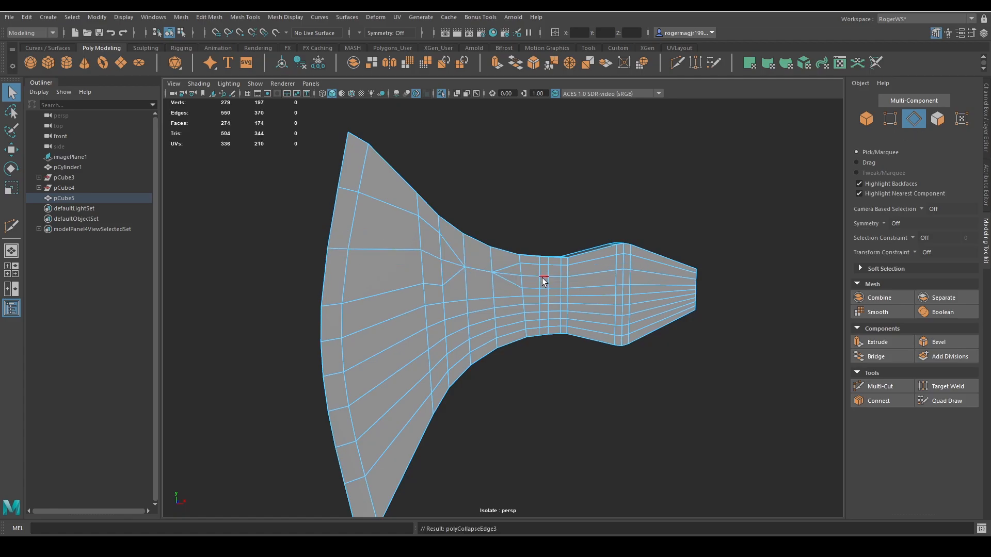
key("ctrl+z")
left_click(522, 274)
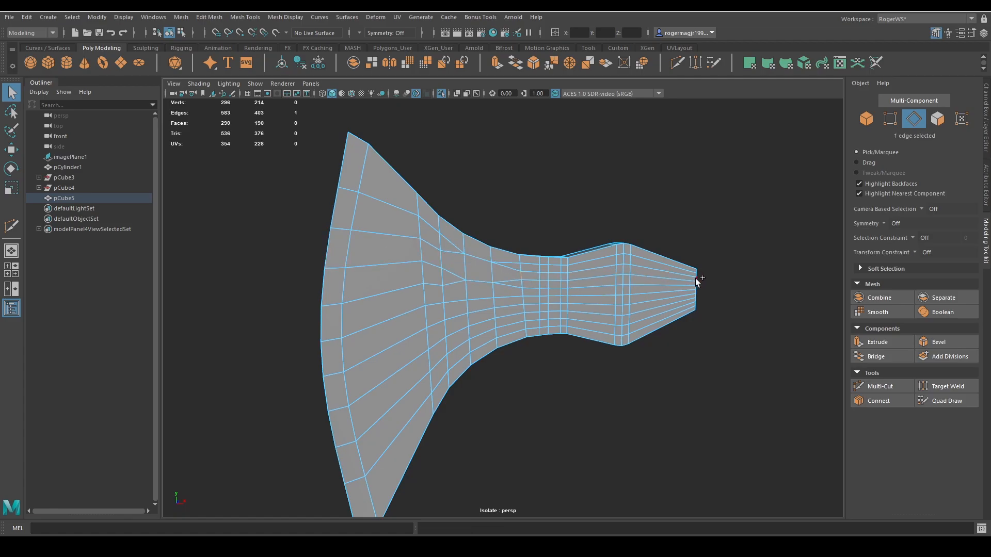
double_click(696, 278, "shift")
key("g")
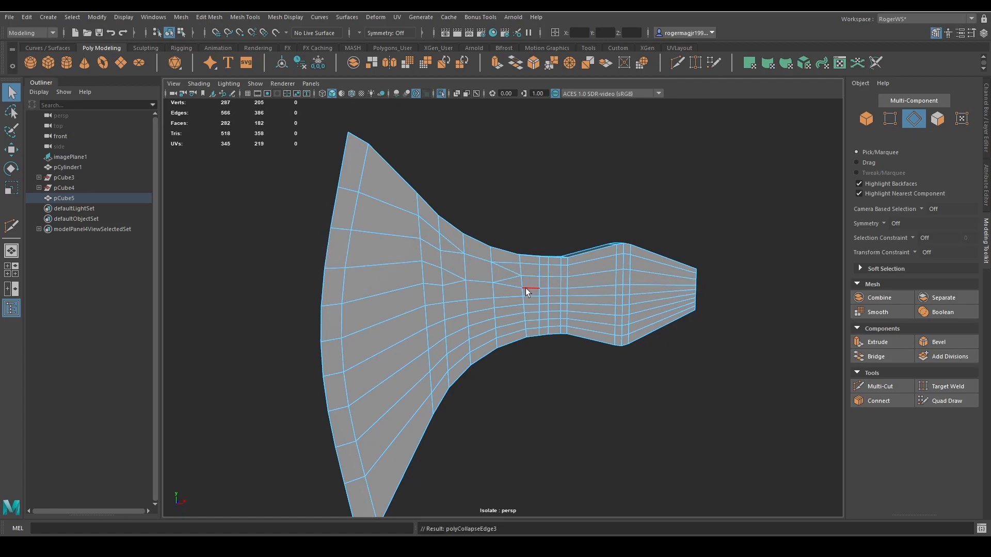
key("ctrl+z")
key("ctrl+z")
key("ctrl+z")
key("ctrl+z")
key("ctrl+z")
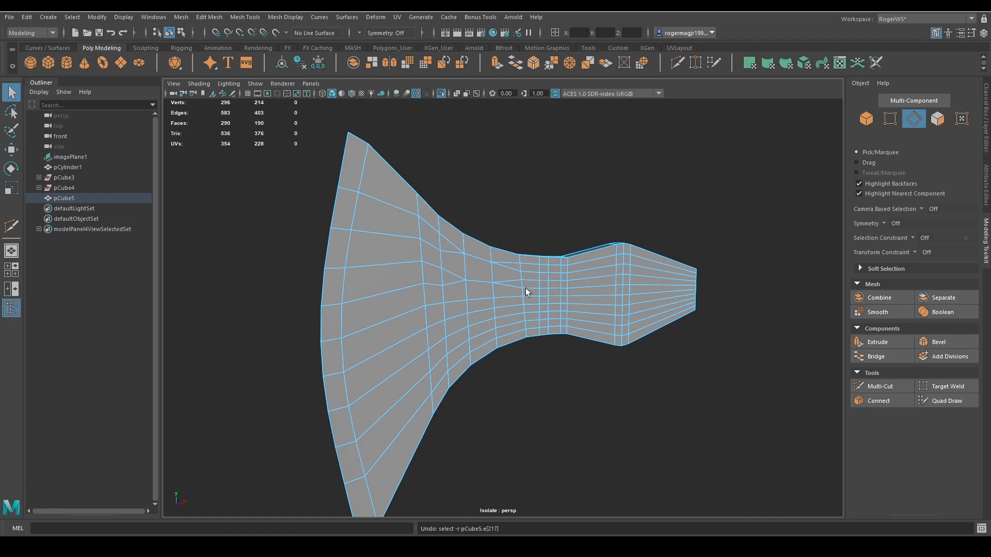
Collapse two upper crosswise edges in each of the next two columns along the neck.
right_click_drag(523, 298, 535, 290, "alt")
middle_click_drag(535, 290, 509, 296, "alt")
right_click_drag(472, 266, 537, 248, "shift")
left_click(509, 258)
left_click(509, 279, "shift")
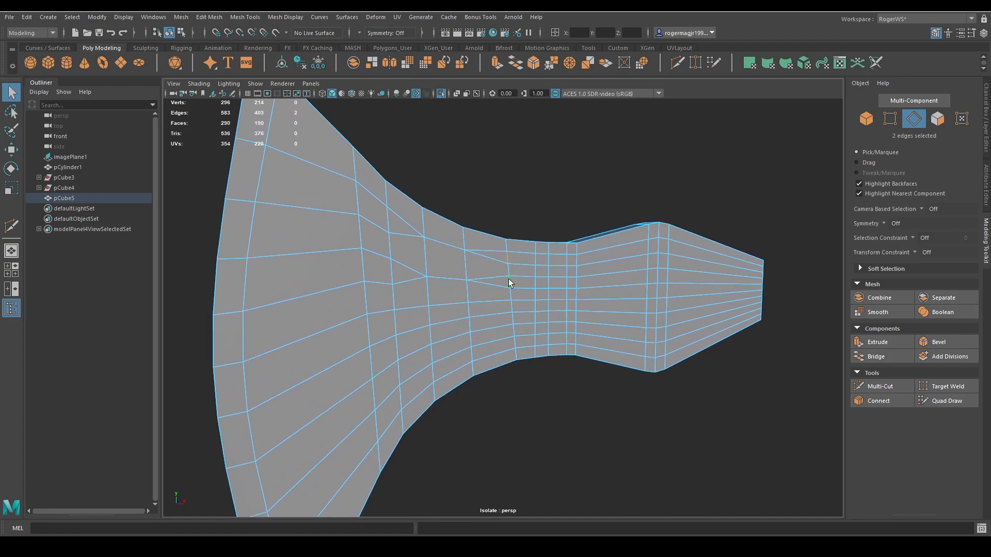
key("g")
left_click(537, 262)
left_click(537, 280, "shift")
key("g")
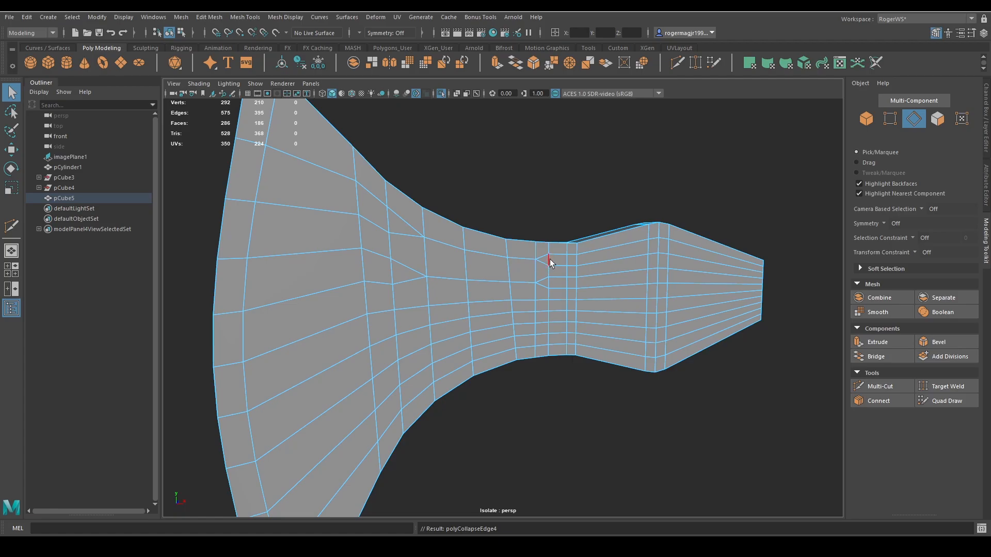
Collapse the two surplus upper edge rows through the rest of the neck to the poll end.
left_click(550, 259)
double_click(567, 259, "shift")
key("g")
scroll(575, 287, "down", 2)
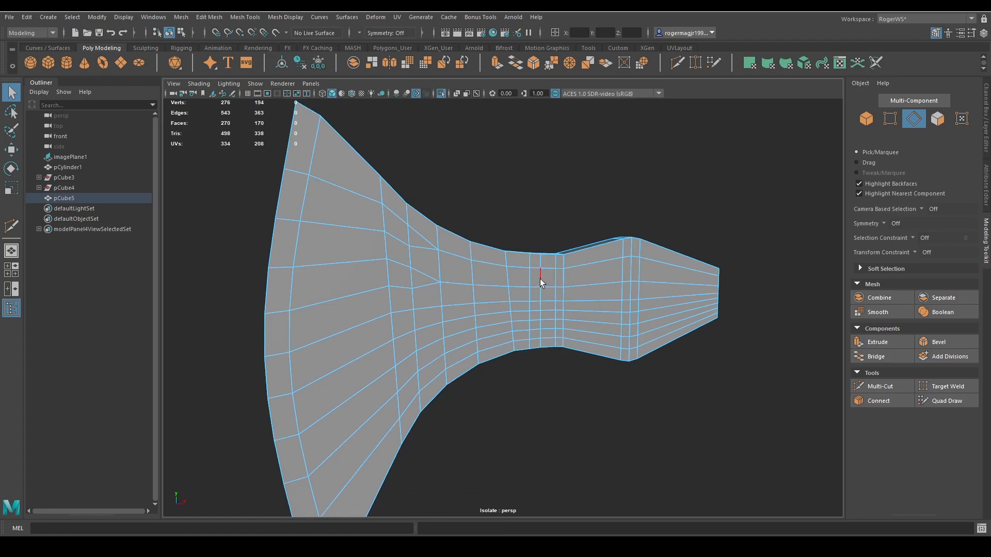
left_click(531, 277)
double_click(723, 280, "shift")
key("g")
scroll(503, 290, "down", 3)
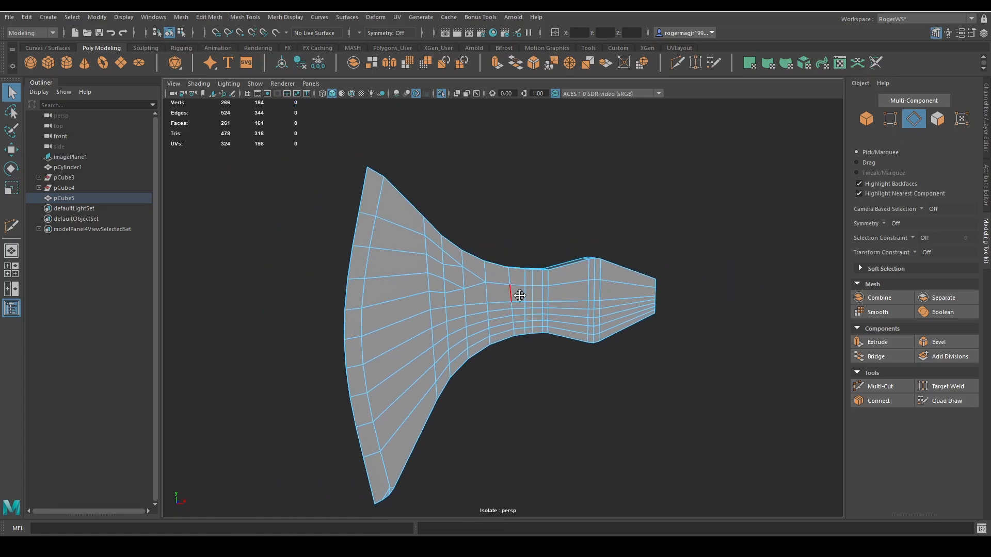
Examine the axe head's reduced topology in object mode and return to edge selection.
middle_click_drag(516, 292, 557, 285, "alt")
left_click_drag(557, 286, 561, 285, "alt")
right_click_drag(560, 285, 627, 197)
left_click(627, 197)
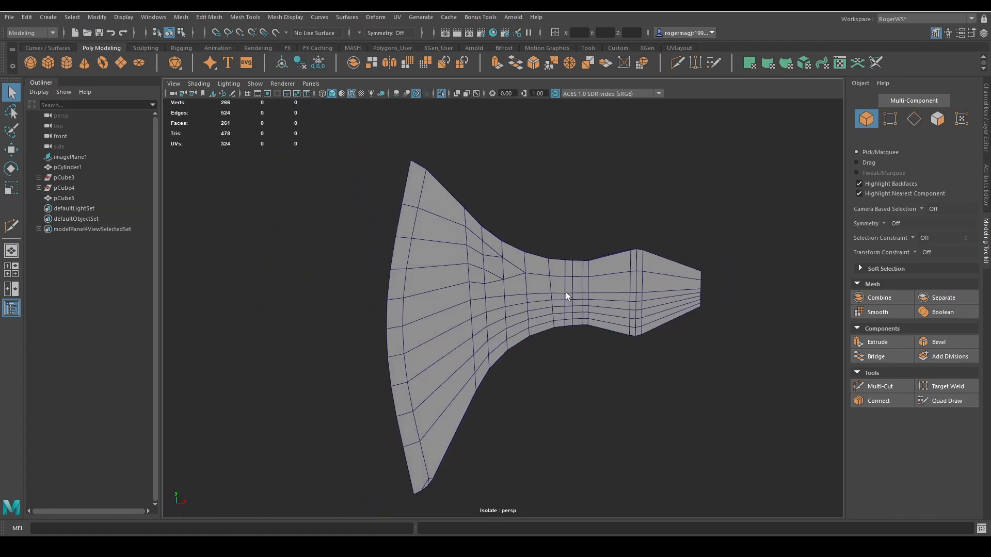
left_click(565, 292)
scroll(540, 296, "up", 3)
scroll(518, 259, "down", 2)
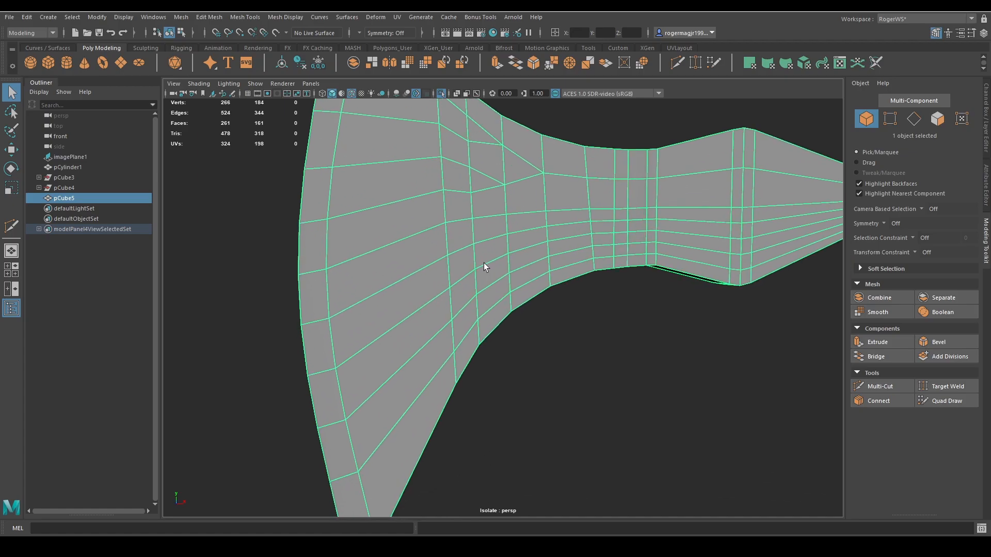
right_click_drag(485, 262, 480, 242)
scroll(484, 244, "down", 3)
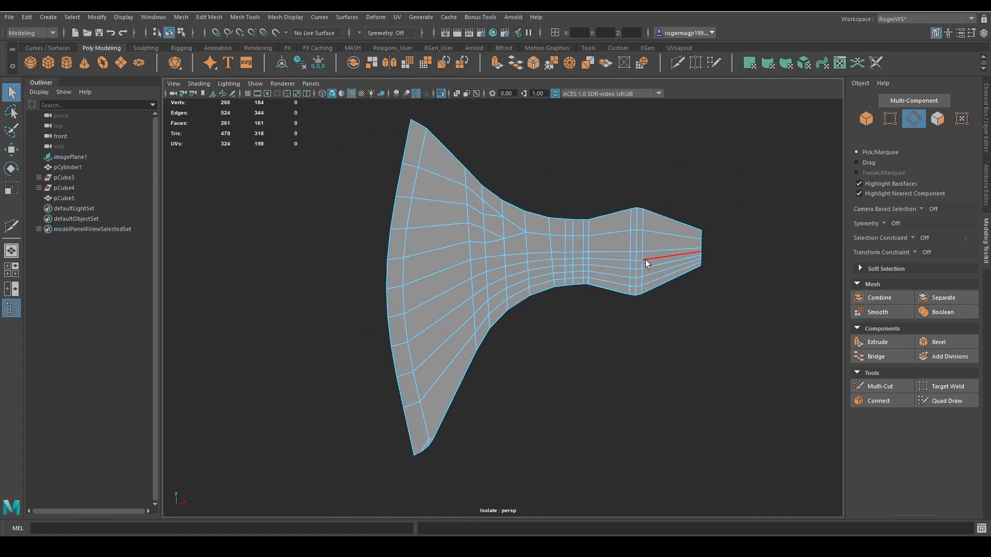
scroll(480, 285, "up", 2)
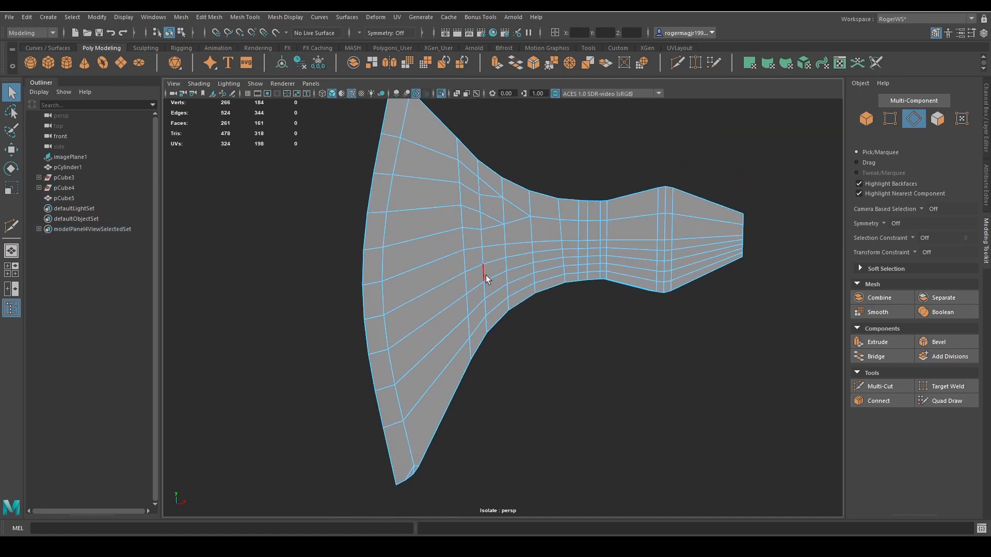
left_click(484, 275)
right_click_drag(486, 305, 471, 231, "shift")
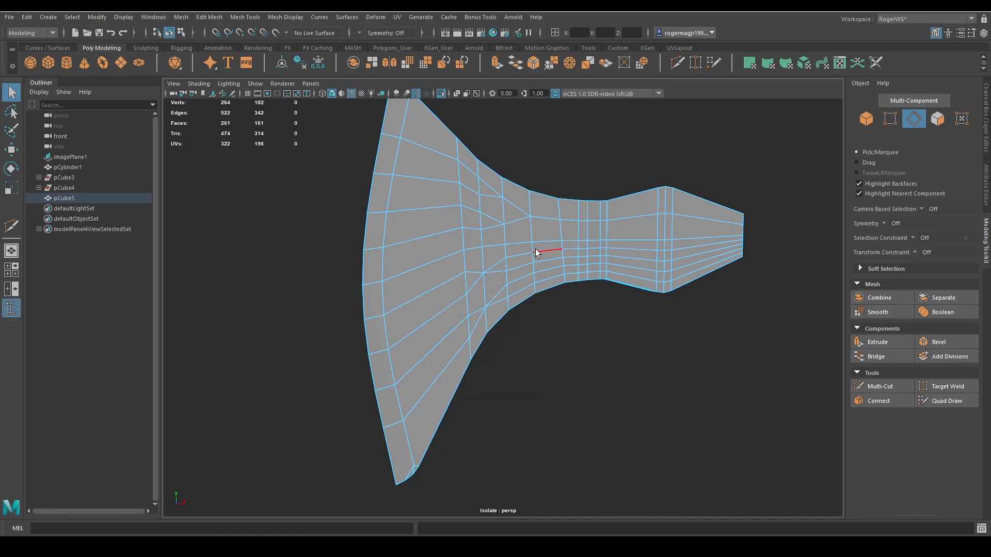
key("ctrl+z")
Collapse two lower crosswise edges in each of two neighbouring columns where the blade meets the neck.
left_click(505, 265)
left_click(504, 292, "shift")
key("g")
middle_click_drag(503, 293, 483, 317, "alt")
scroll(483, 317, "up", 2)
left_click(512, 284)
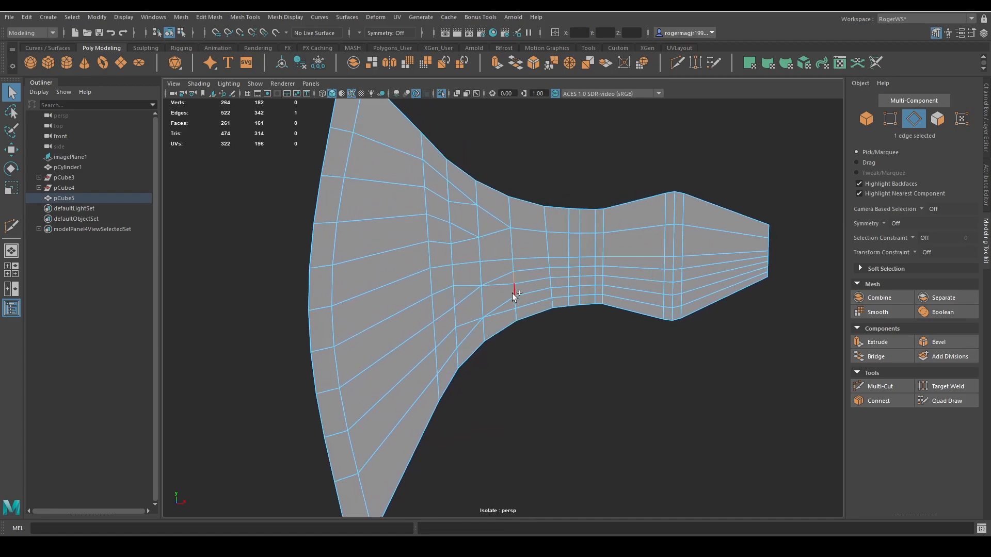
left_click(514, 300, "shift")
key("g")
Collapse the upper of the two surplus lower edge rows from the neck to the poll end.
left_click(549, 272)
double_click(768, 259, "shift")
key("g")
Collapse the remaining surplus lower edge rows between the start of the neck and the poll end.
left_click(584, 297)
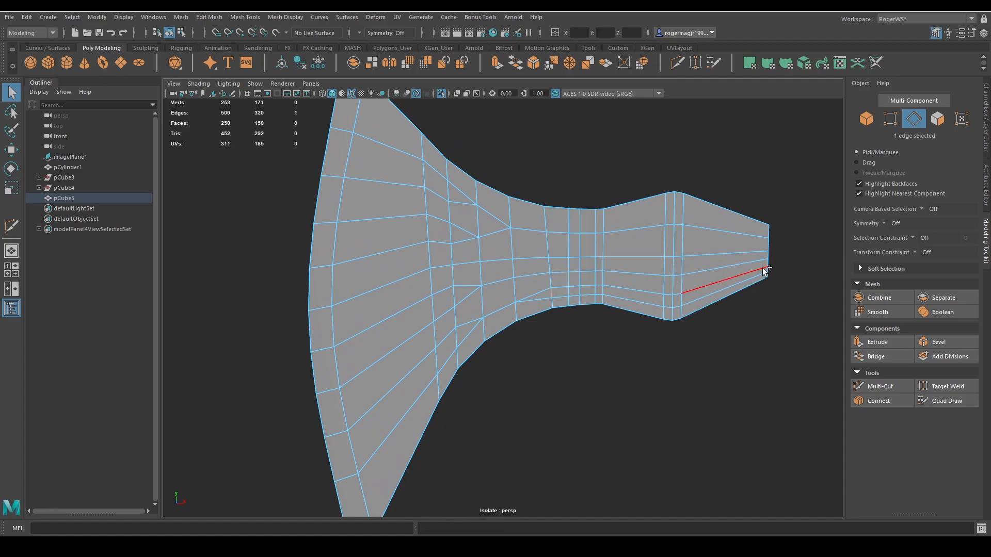
double_click(768, 271, "shift")
scroll(645, 279, "up", 5)
left_click(608, 282)
scroll(671, 284, "down", 4)
middle_click_drag(761, 287, 695, 274, "alt")
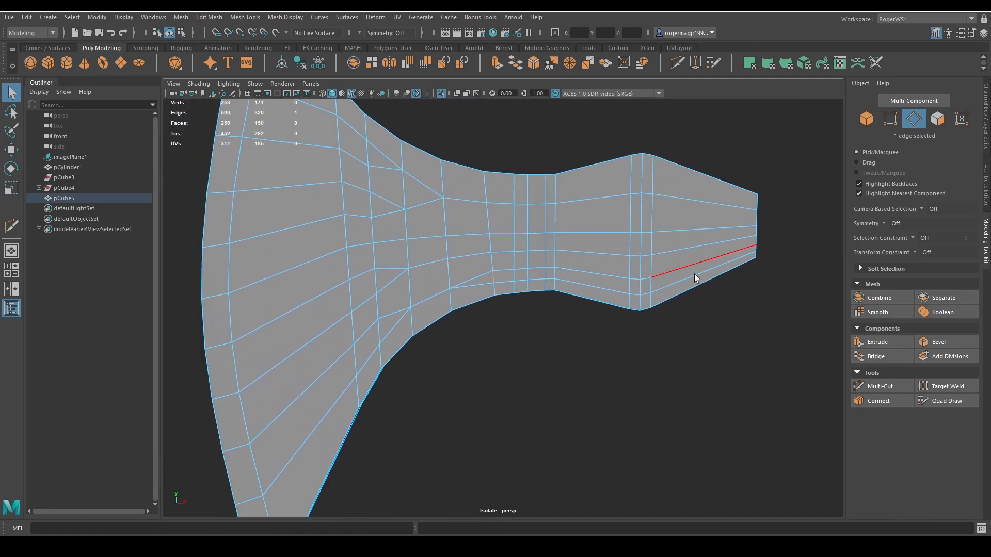
double_click(756, 247, "shift")
right_click_drag(535, 248, 611, 221, "shift")
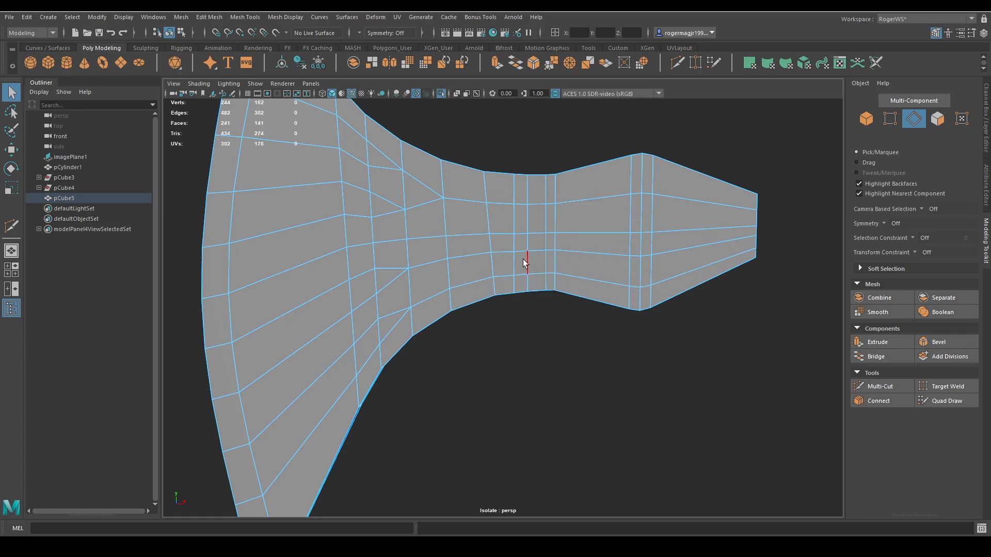
double_click(758, 243, "shift")
key("g")
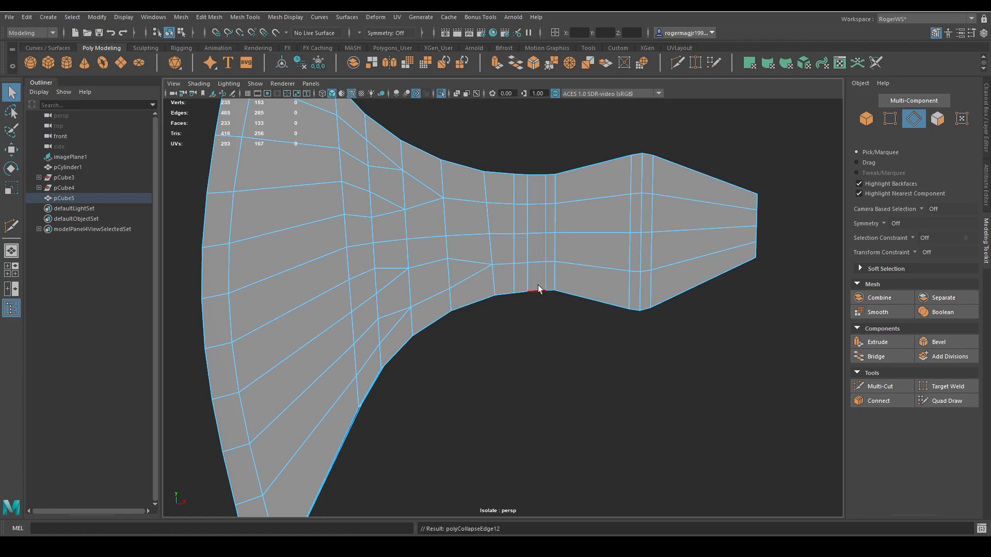
Collapse the short crosswise edge in the lower neck column where the blade's converging edges meet.
scroll(538, 285, "down", 3)
left_click_drag(585, 283, 493, 304, "alt")
left_click(470, 298)
key("g")
Target-weld the two surplus corner vertices at the blade's lower tip onto their neighbouring vertices.
scroll(486, 314, "down", 2)
middle_click_drag(493, 305, 530, 298, "alt")
left_click_drag(530, 299, 520, 266, "alt")
scroll(517, 330, "up", 5)
middle_click_drag(511, 351, 538, 300, "alt")
key("F9")
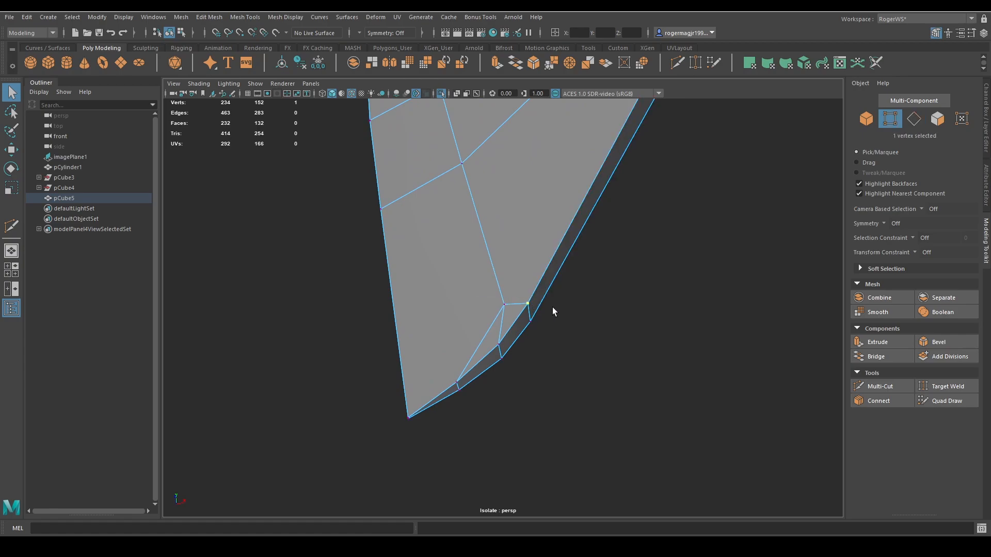
right_click_drag(553, 306, 521, 248, "shift")
left_click_drag(527, 304, 526, 336)
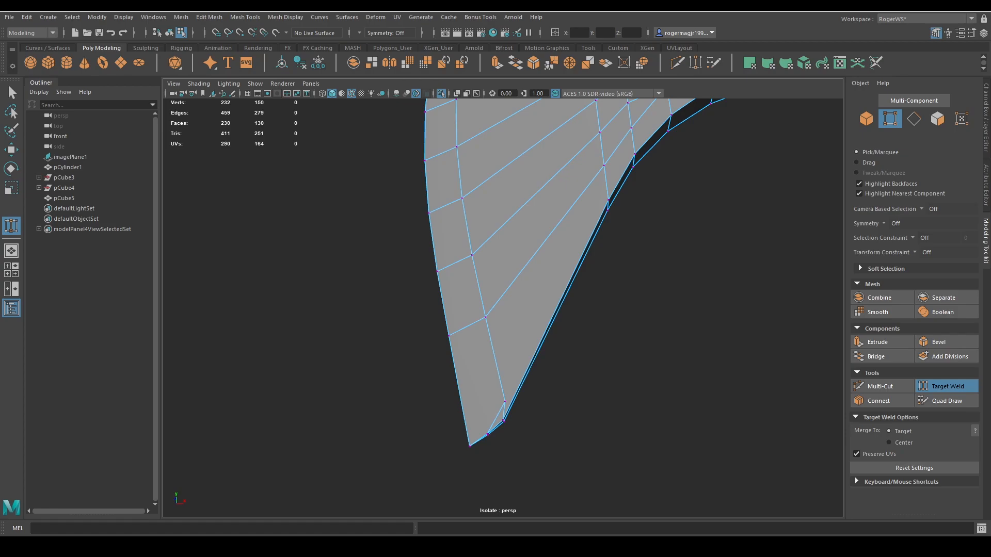
scroll(628, 298, "down", 4)
left_click_drag(628, 299, 627, 324, "alt")
key("q")
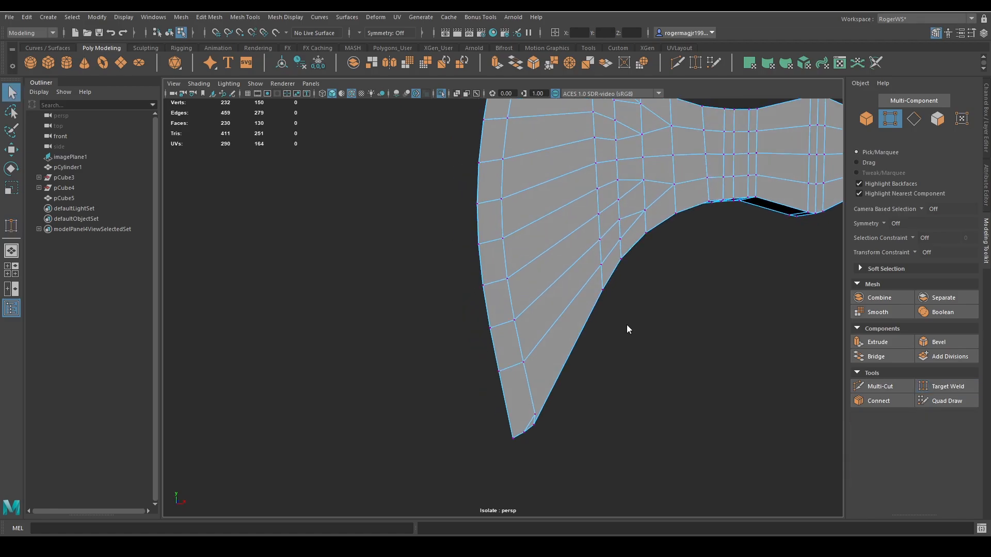
Collapse one more short edge at the blade's lower tip, working in edge selection.
right_click_drag(626, 324, 662, 305)
left_click(663, 306)
key("alt+5")
key("alt+5")
middle_click_drag(580, 402, 584, 342, "alt")
scroll(584, 342, "up", 4)
left_click(570, 359)
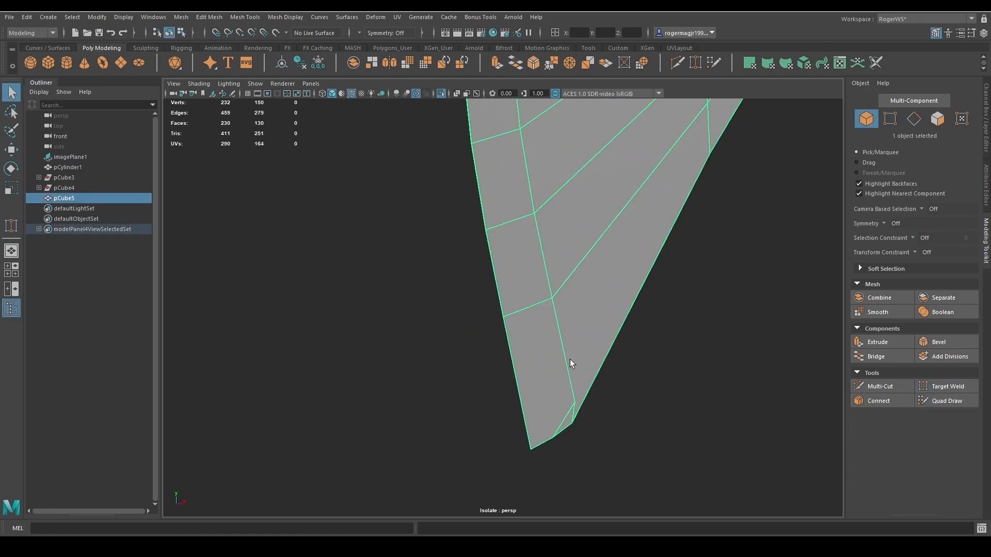
key("F10")
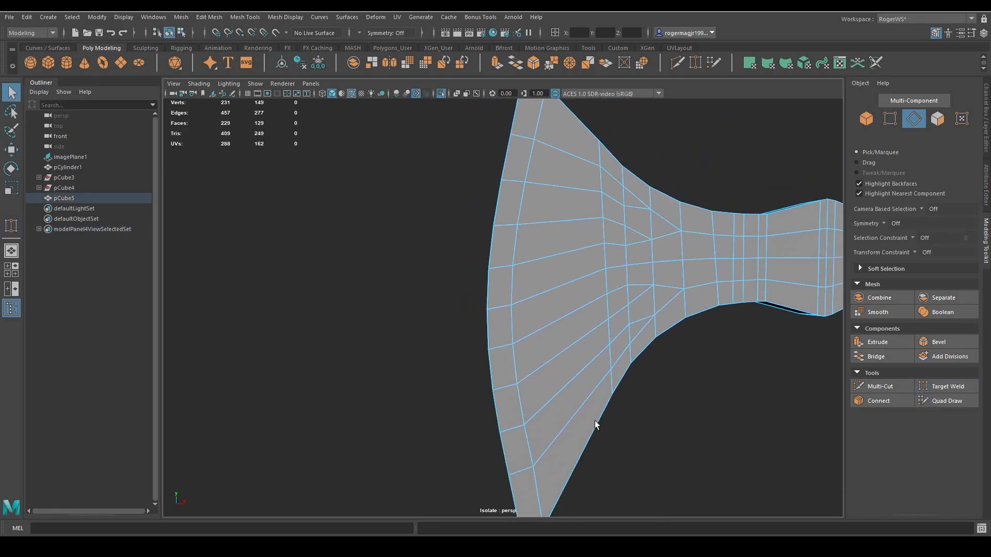
Delete the surplus crosswise edge on the narrow underside of the blade's lower tip.
mouse_move(555, 243)
left_mouse_down("alt")
mouse_move(556, 253)
mouse_move(547, 237)
left_mouse_up("alt")
middle_click_drag(547, 237, 557, 203, "alt")
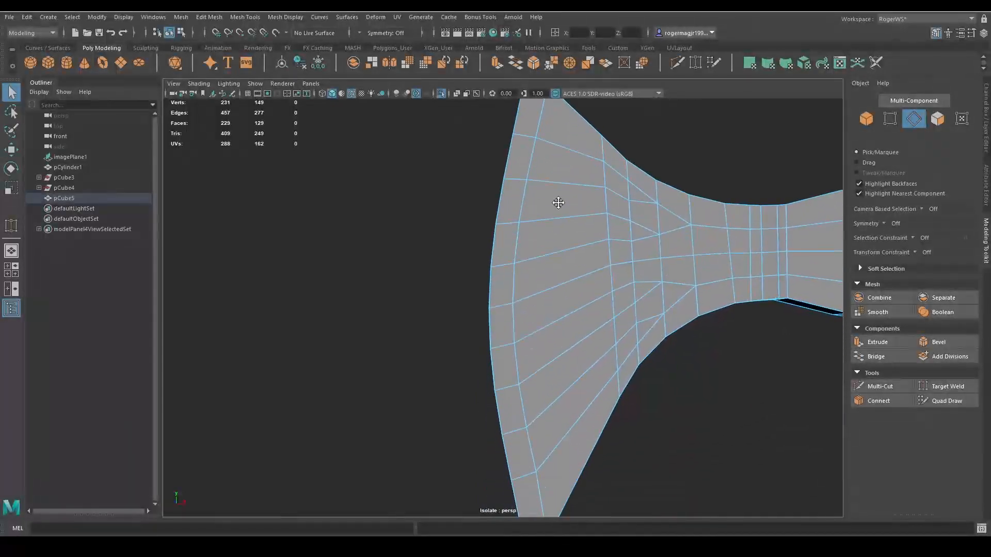
scroll(558, 204, "down", 4)
left_click_drag(558, 204, 512, 253, "alt")
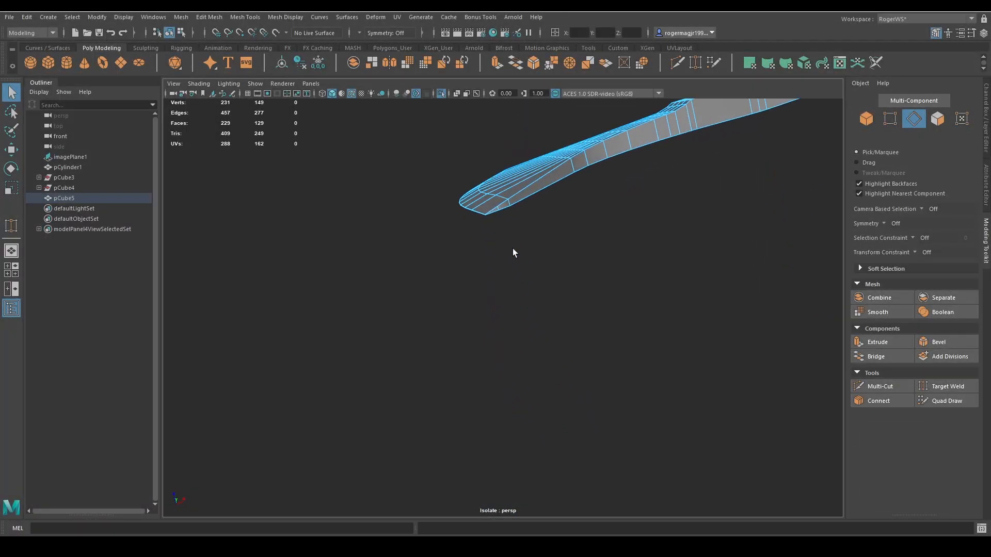
left_click(499, 209)
key("Delete")
left_click_drag(454, 289, 600, 291, "alt")
double_click(409, 250)
scroll(516, 273, "down", 3)
scroll(510, 315, "up", 3)
Duplicate the axe head half in object mode, group the copy and name the group low.
key("F8")
left_click(637, 355)
left_click(600, 290)
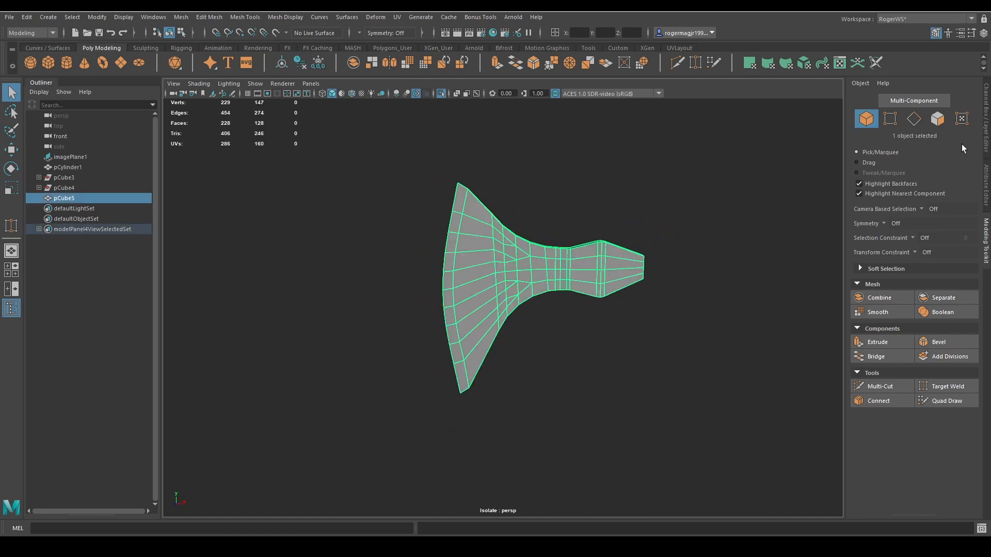
left_click_drag(586, 239, 533, 264, "alt")
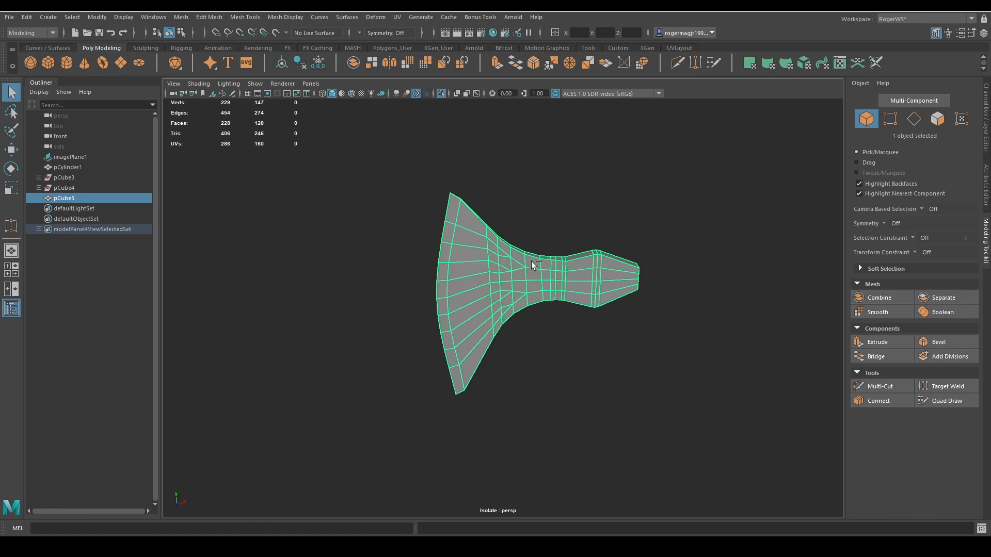
key("ctrl+d")
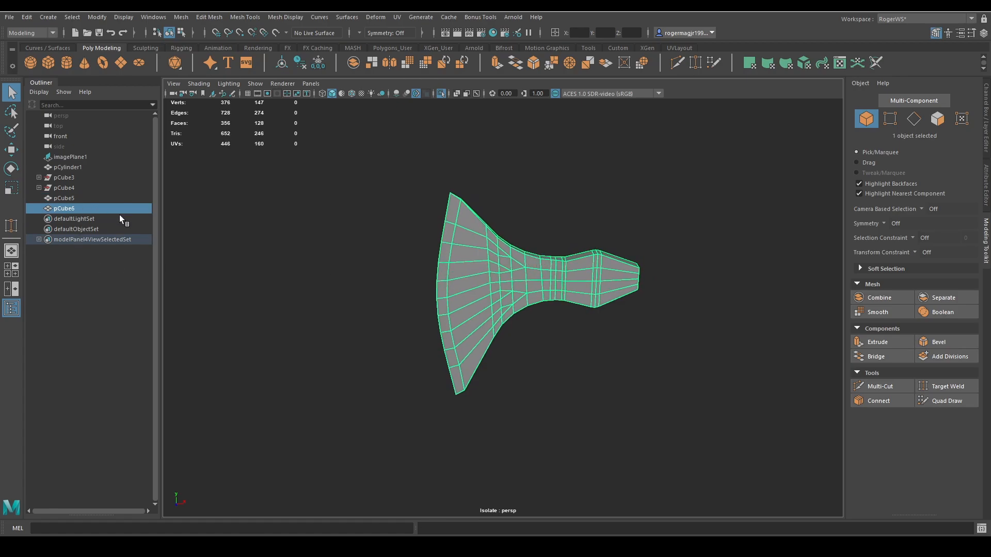
key("ctrl+g")
double_click(69, 207)
type("low")
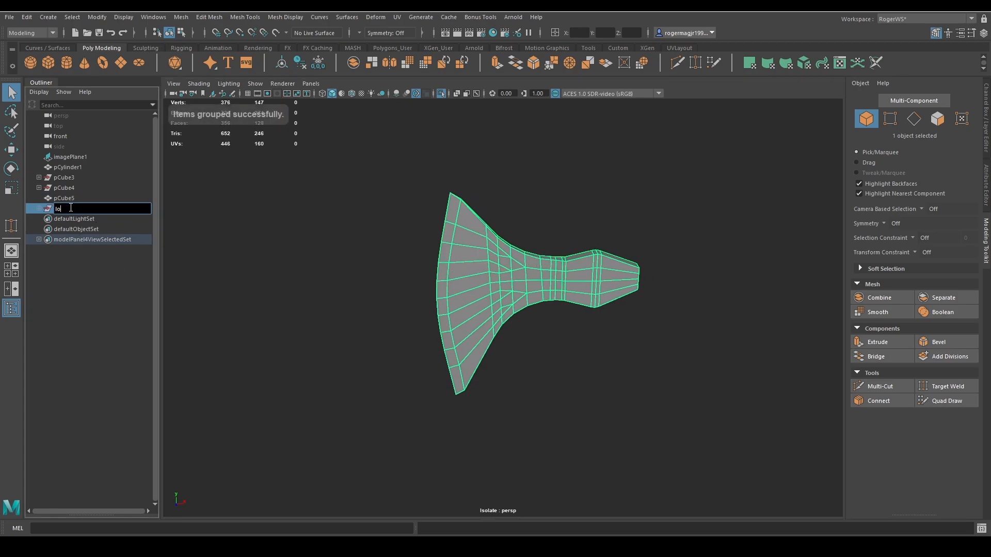
key("Return")
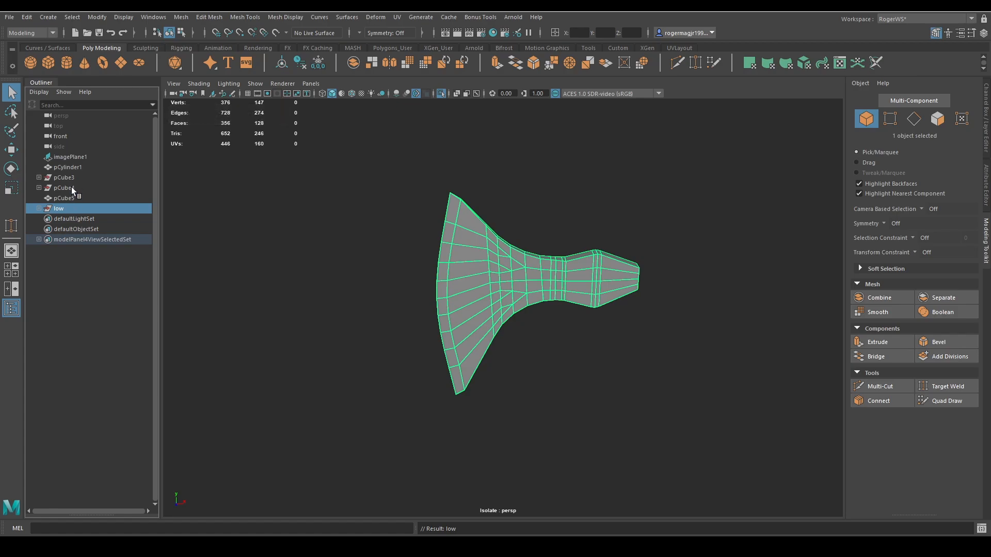
Leave isolation, then delete history and freeze transformations on the handle and both axe head copies.
left_click(70, 188)
left_click(64, 178, "shift")
key("ctrl+1")
right_click_drag(438, 312, 206, 264, "alt")
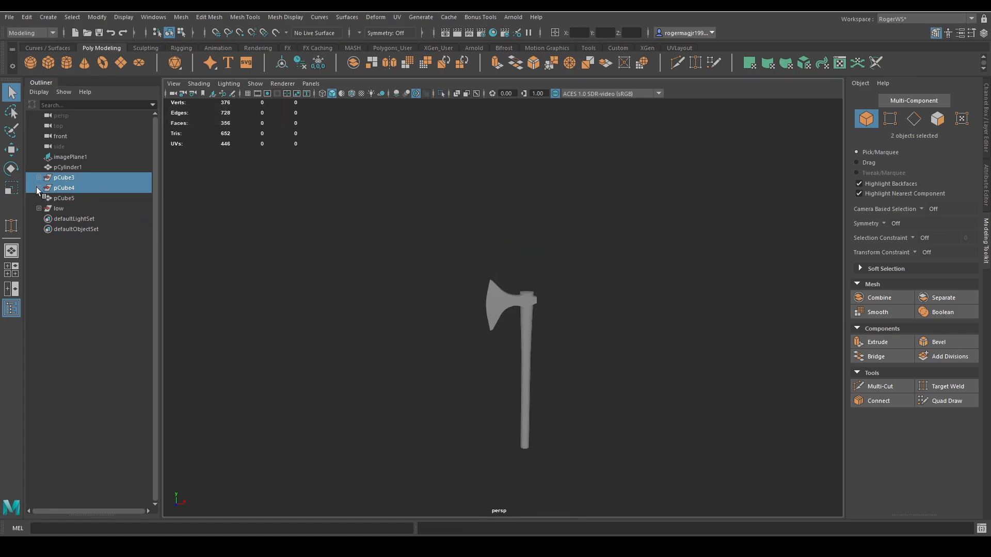
left_click(38, 187)
left_click_drag(292, 292, 620, 401)
key("f")
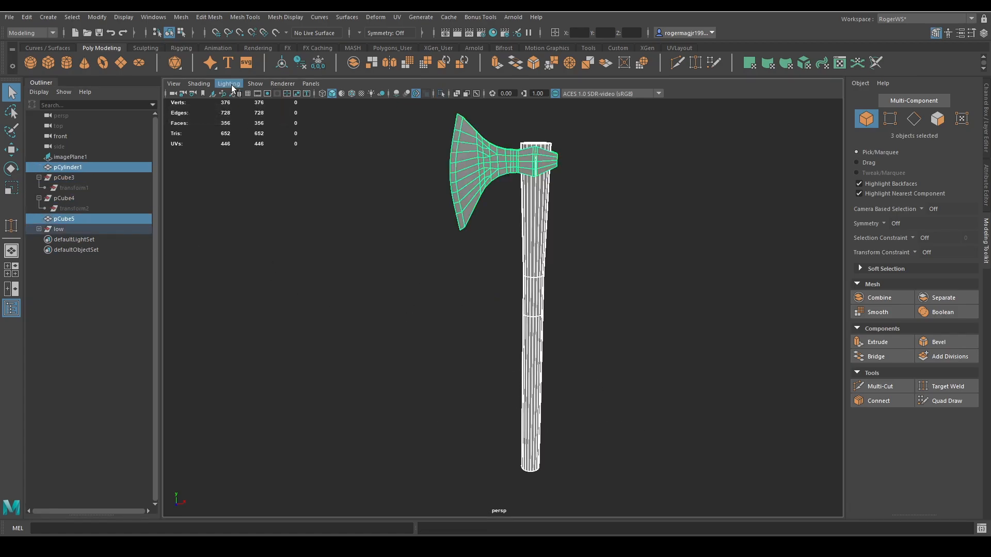
left_click(300, 63)
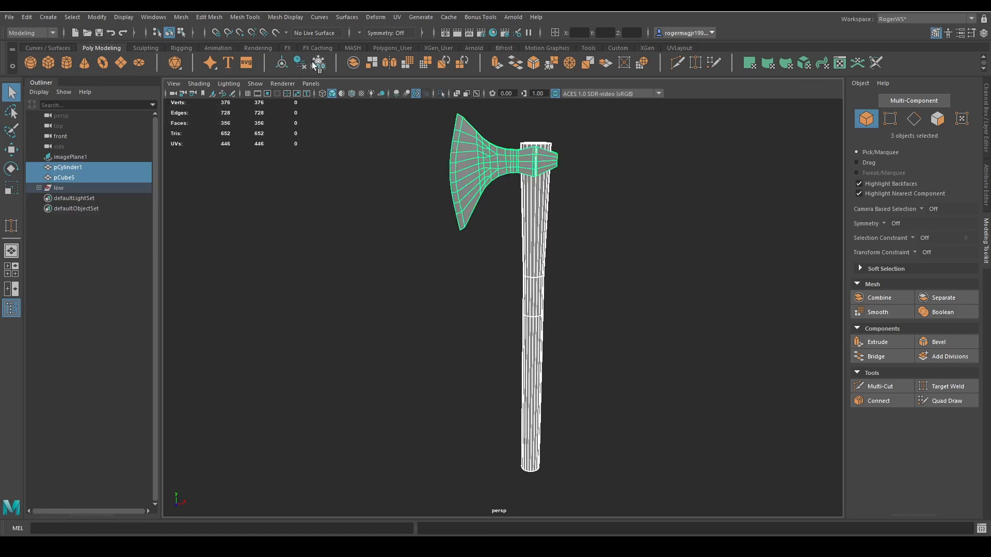
Hide the low group and move it above imagePlane1 in the object list.
left_click(61, 188)
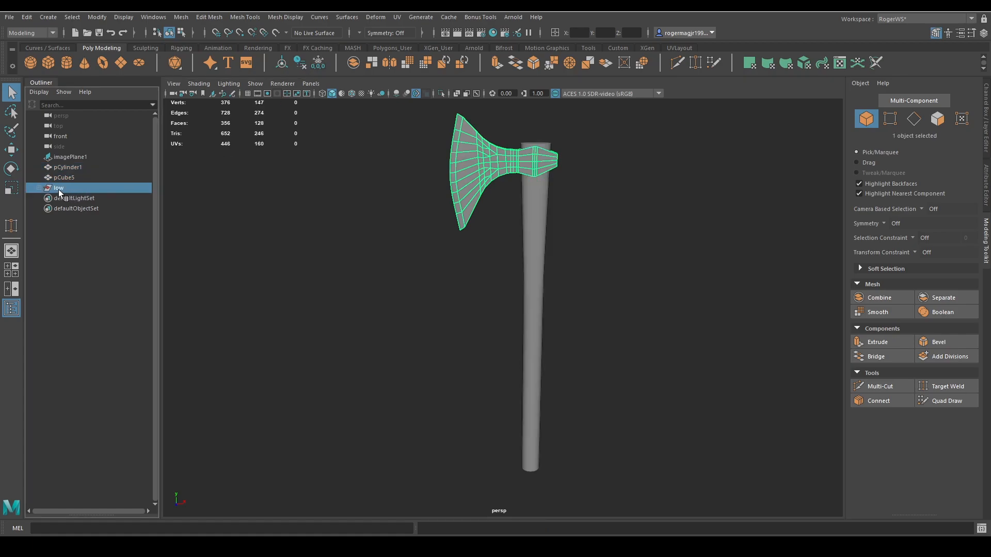
key("ctrl+h")
left_click_drag(78, 188, 70, 163)
middle_click_drag(379, 203, 366, 215, "alt")
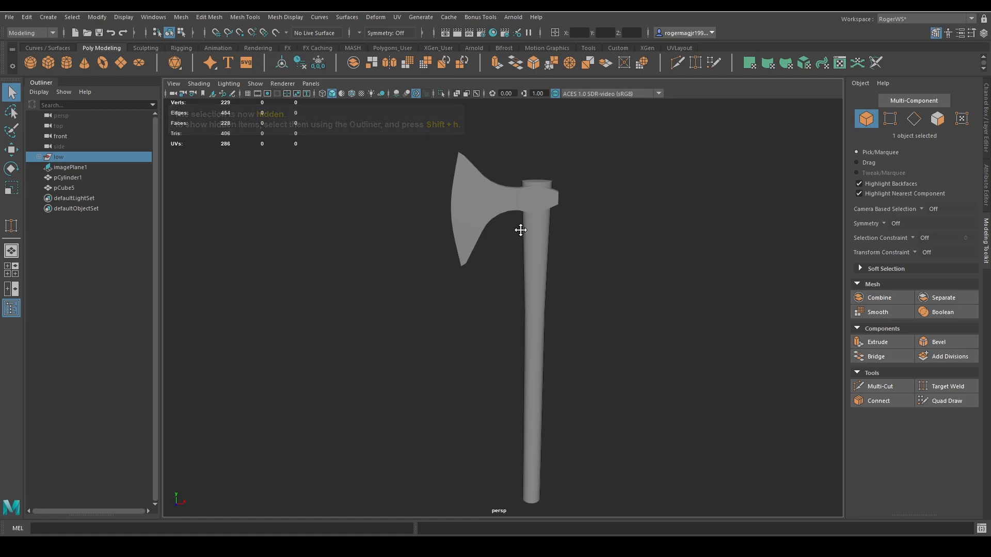
Snap the pivot of the visible axe head half to a vertex on its open centre edge.
middle_click_drag(521, 231, 486, 255, "alt")
right_click_drag(487, 255, 509, 277, "alt")
middle_click_drag(509, 276, 547, 310, "alt")
left_click(451, 182)
middle_click_drag(453, 183, 494, 304, "alt")
right_click_drag(491, 232, 502, 243, "alt")
left_click_drag(502, 243, 387, 275, "alt")
key("1")
left_click_drag(500, 246, 465, 298, "alt")
key("w")
key("d")
left_click(523, 310)
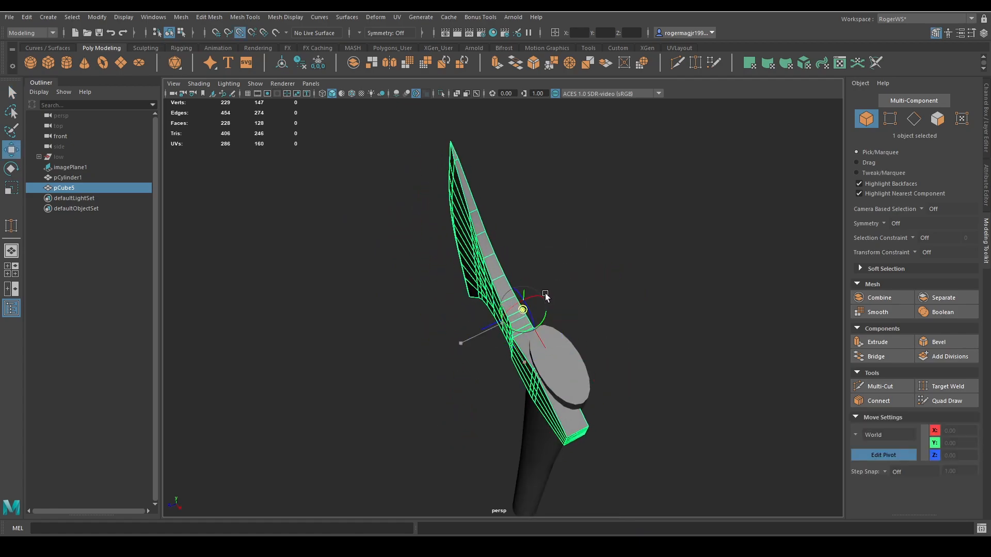
key("q")
Duplicate the axe head half and mirror the copy by setting its Scale Z to -1.
left_click_drag(495, 171, 667, 216, "alt")
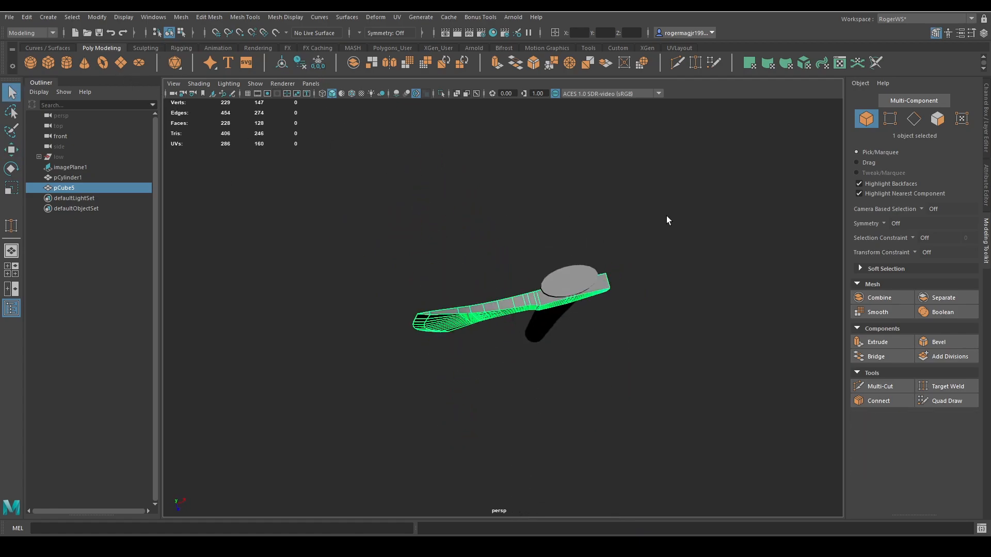
key("ctrl+d")
left_click(986, 122)
double_click(954, 161)
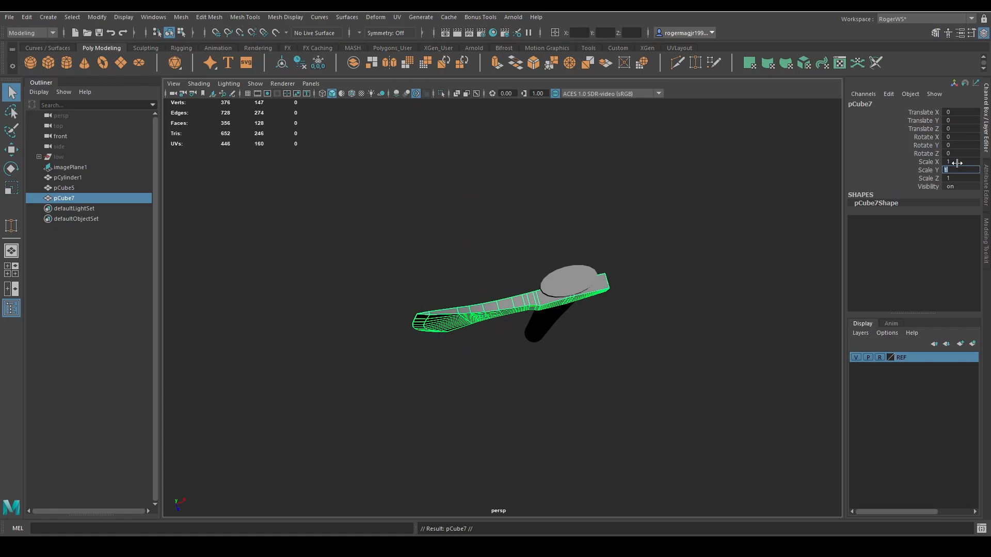
key("Tab")
key("Tab")
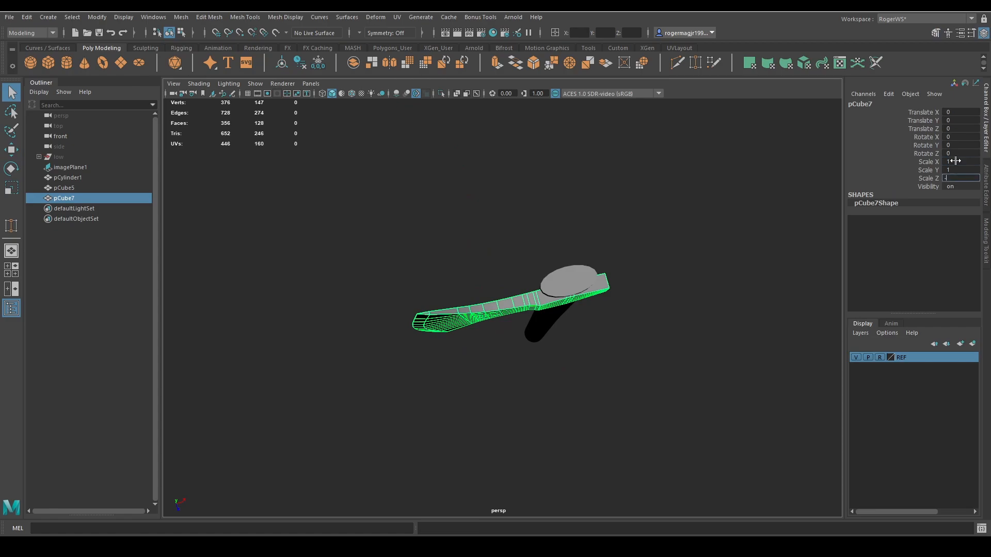
type("-1")
key("Return")
Combine the original and mirrored axe head halves into one mesh.
left_click_drag(714, 203, 657, 238, "alt")
scroll(569, 285, "up", 3)
left_click(569, 285, "shift")
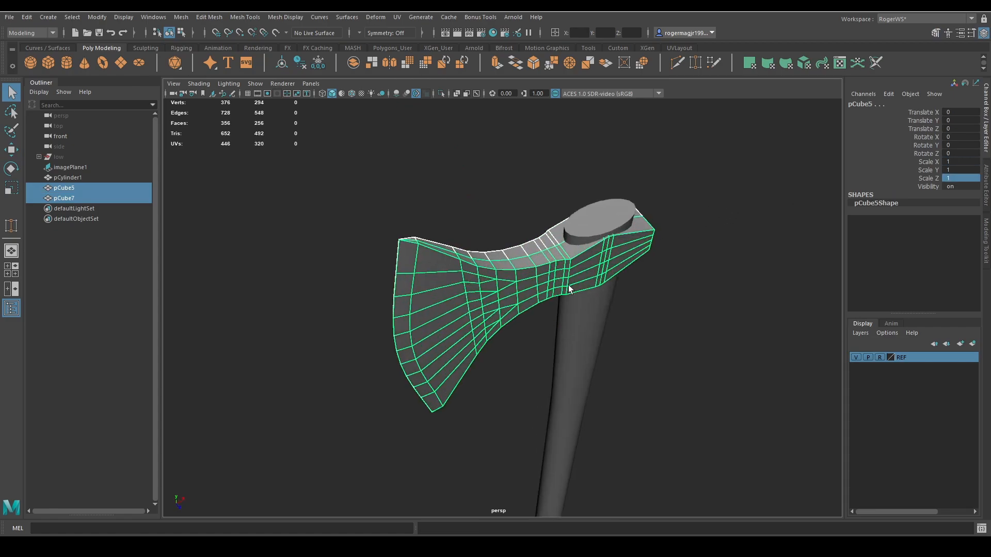
left_click_drag(568, 285, 487, 165, "alt")
left_click(354, 60)
Merge all vertices of the combined axe head with a 0.01 distance threshold and check the centre seam's edge loop.
left_click_drag(740, 483, 741, 483)
left_click_drag(434, 254, 630, 251, "alt")
scroll(474, 270, "up", 5)
middle_click_drag(630, 251, 649, 314, "alt")
right_click_drag(635, 258, 674, 181, "shift")
left_click_drag(674, 180, 508, 248, "alt")
right_click_drag(503, 252, 506, 200)
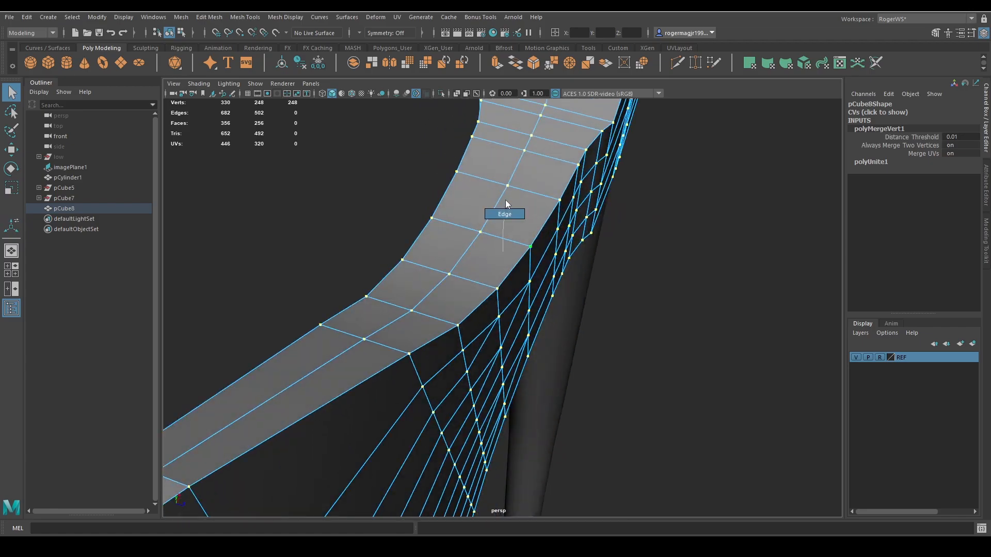
scroll(503, 201, "down", 5)
left_click_drag(503, 201, 497, 256, "alt")
double_click(492, 264)
double_click(483, 266)
Duplicate the handle cylinder and isolate the copy together with the combined axe head.
left_click(495, 277)
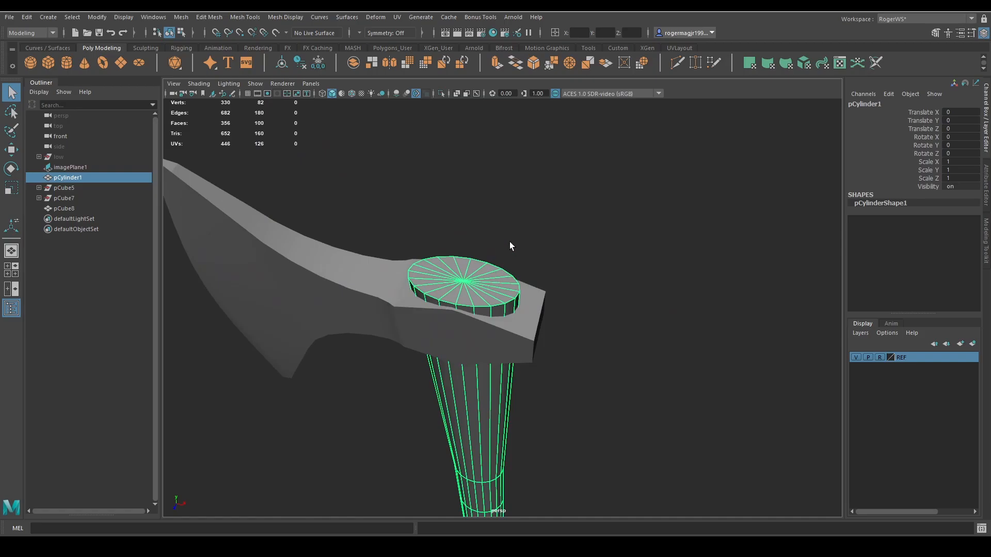
key("ctrl+d")
left_click(371, 283, "shift")
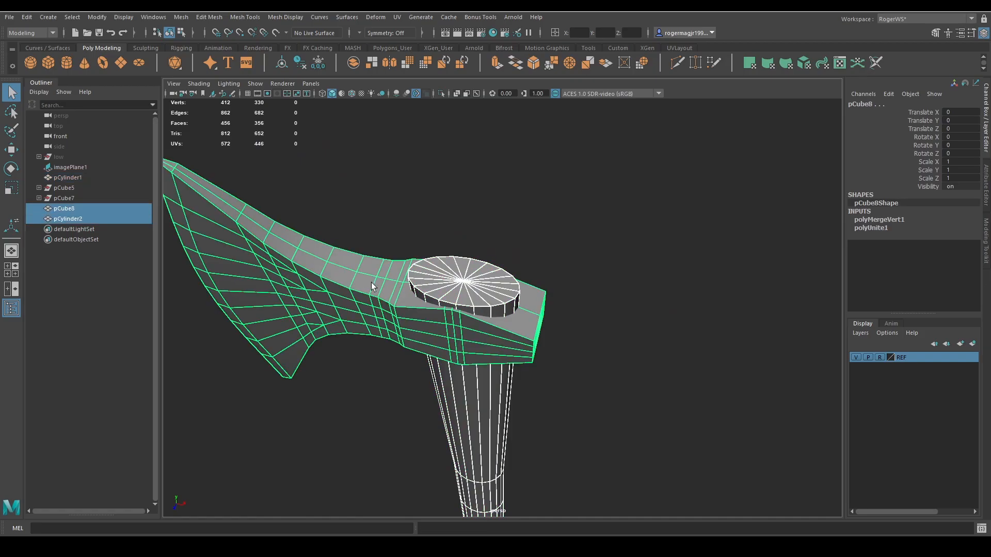
key("ctrl+s")
middle_click_drag(470, 270, 532, 265, "alt")
key("ctrl+1")
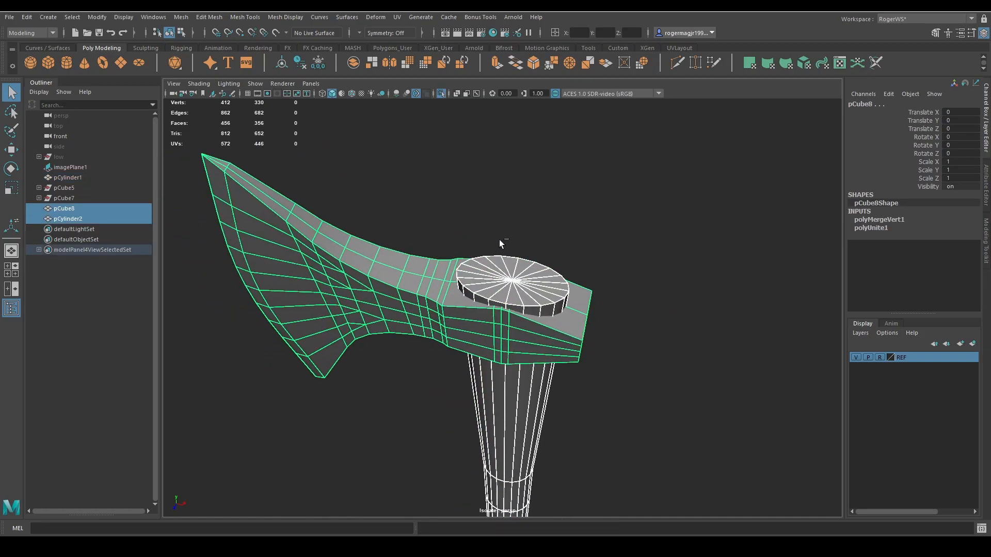
Subtract the handle copy from the axe head with a Boolean difference and delete the resulting mesh's history.
left_click_drag(505, 243, 546, 266, "alt")
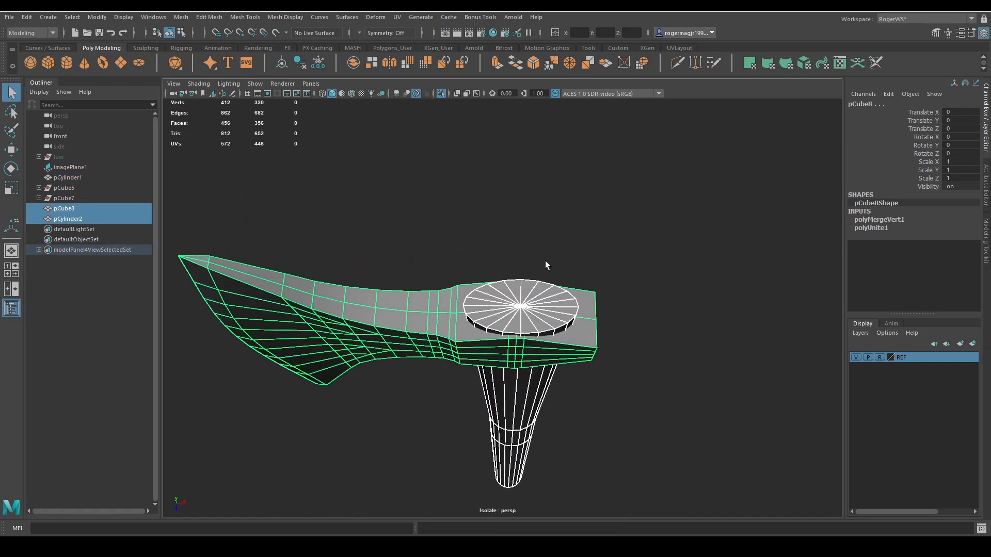
left_click(445, 160)
left_click(478, 311)
left_click(499, 291, "shift")
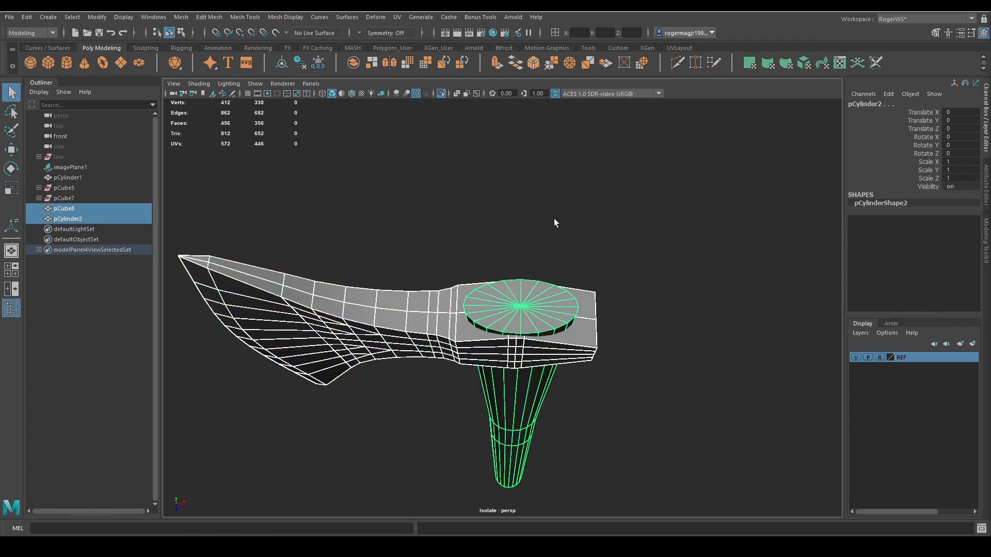
left_click_drag(555, 223, 628, 256, "alt")
right_click_drag(607, 187, 696, 424, "shift")
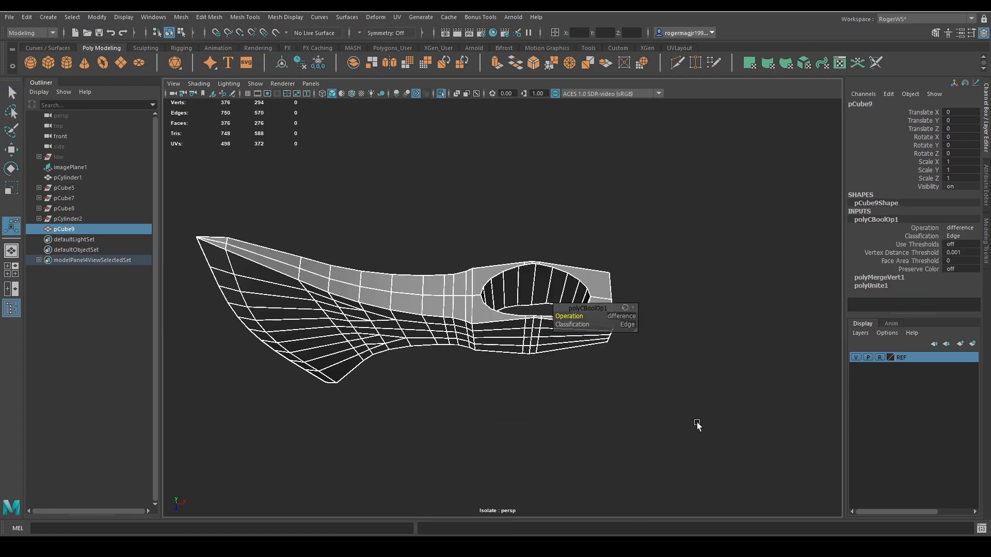
left_click_drag(690, 357, 598, 349, "alt")
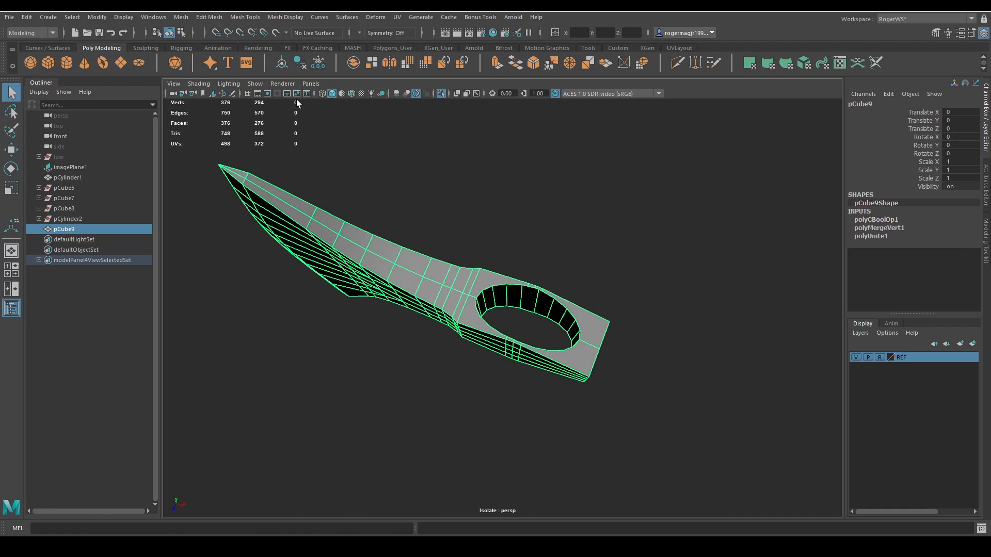
left_click(301, 64)
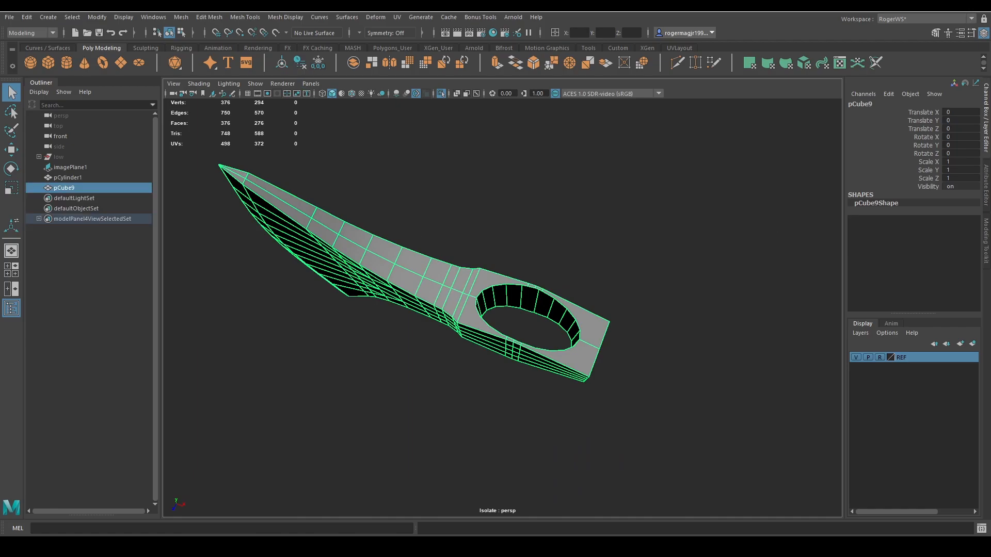
Inspect the handle hole's rim and the surrounding topology of the axe head from several angles.
left_click_drag(707, 364, 639, 342, "alt")
middle_click_drag(639, 342, 564, 296, "alt")
scroll(564, 296, "up", 5)
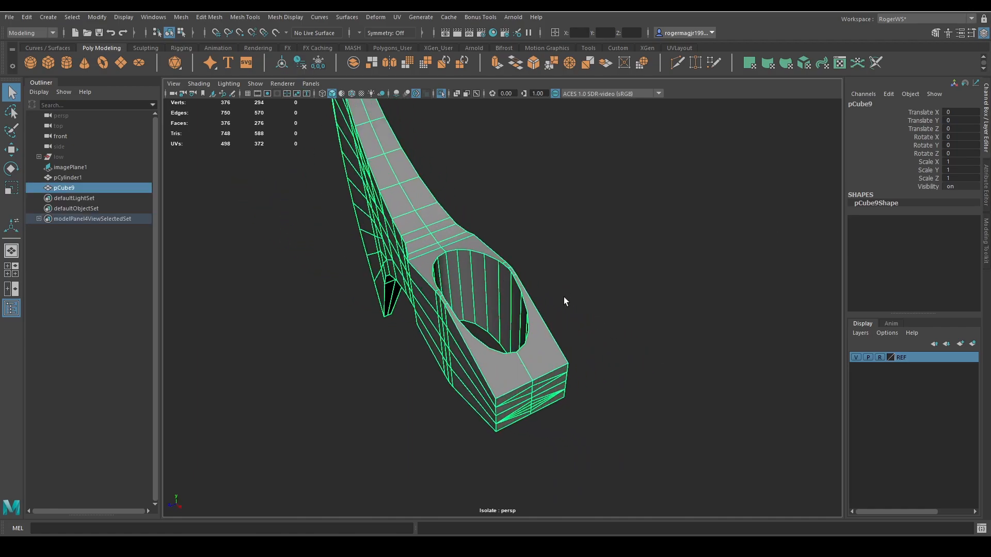
left_click_drag(461, 227, 431, 305, "alt")
scroll(472, 267, "down", 5)
scroll(431, 304, "up", 5)
middle_click_drag(431, 304, 517, 325, "alt")
left_click_drag(517, 325, 480, 323, "alt")
middle_click_drag(480, 322, 511, 325, "alt")
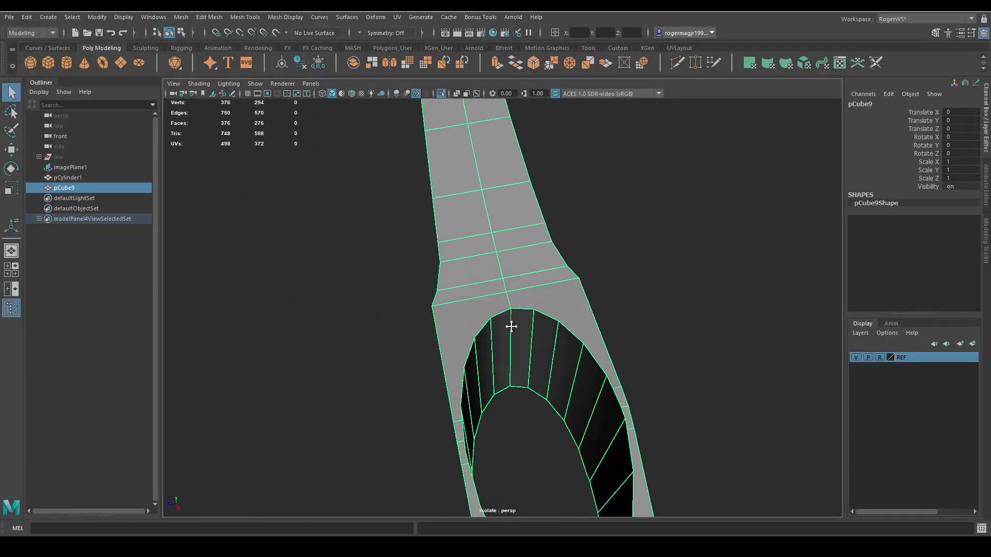
scroll(516, 326, "up", 5)
Try to move the centre-seam vertex on the hole's blade-side rim and inspect the seam at the poll end.
right_click_drag(553, 320, 537, 313)
left_click(536, 313)
key("w")
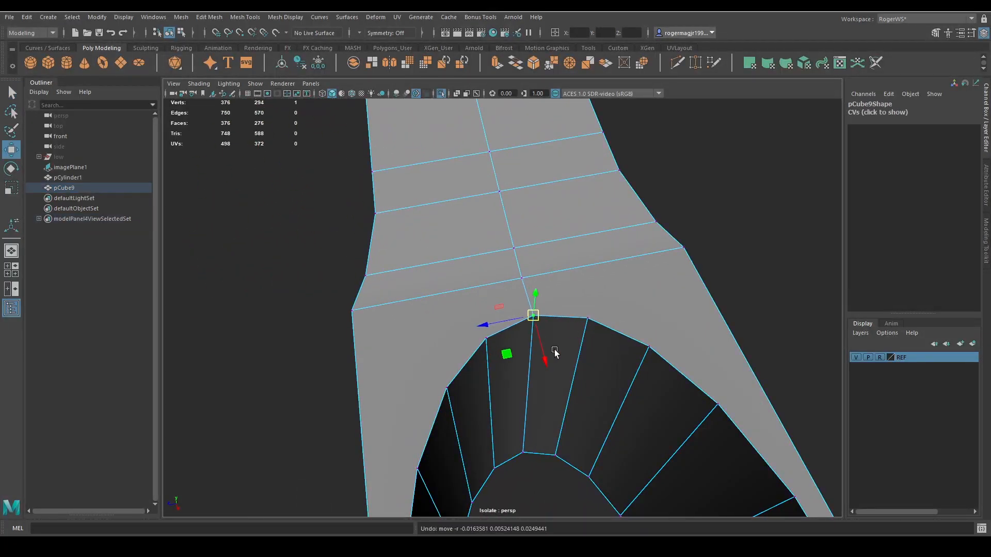
left_click_drag(555, 349, 558, 287, "alt")
middle_click_drag(558, 287, 548, 344, "alt")
scroll(548, 344, "up", 4)
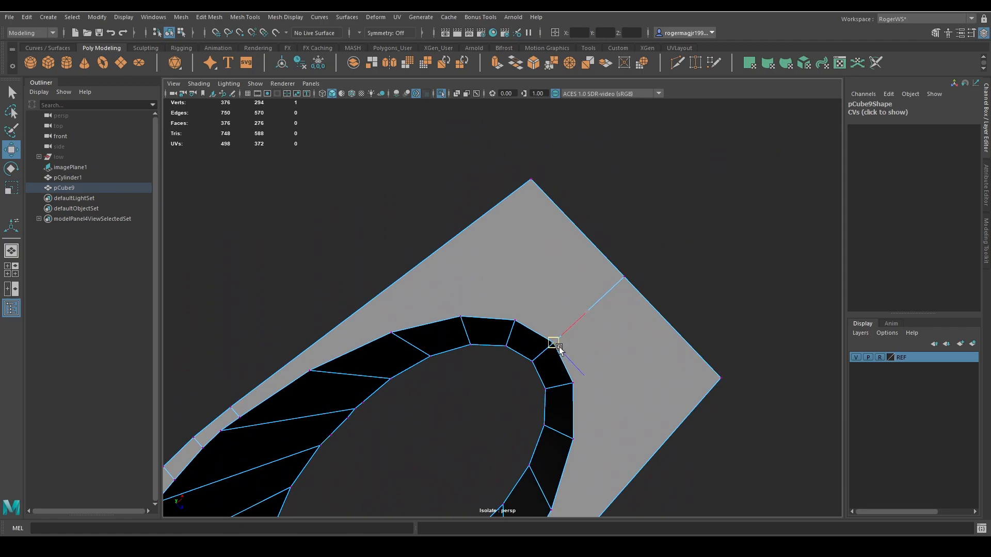
scroll(559, 350, "down", 4)
left_click_drag(564, 336, 439, 301, "alt")
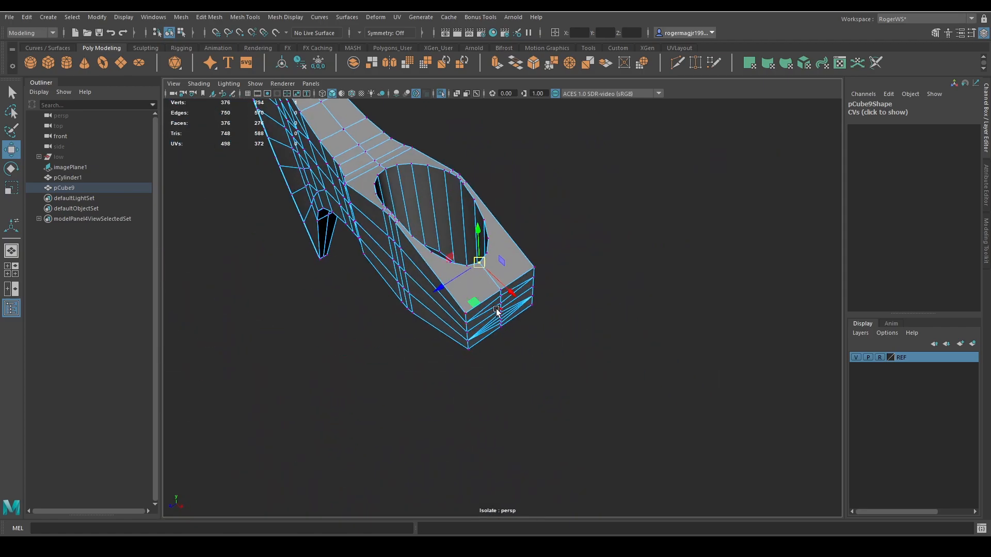
left_click_drag(497, 310, 484, 252, "alt")
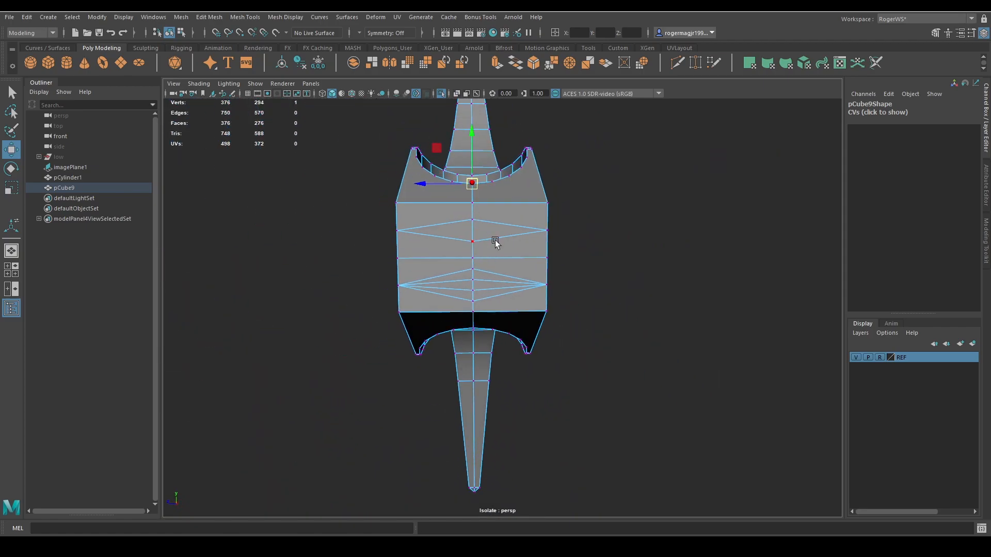
scroll(509, 263, "down", 3)
Delete the axe head's faces on one side of the centre seam, working from the bottom view.
key("space")
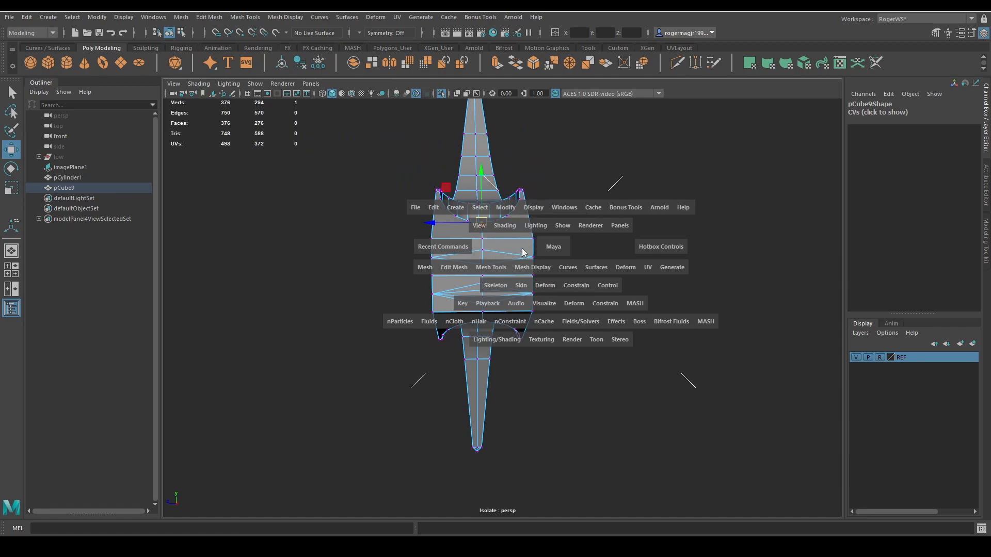
left_click_drag(554, 247, 597, 234)
key("q")
left_click_drag(687, 163, 358, 294)
key("Delete")
left_click_drag(392, 241, 590, 303)
key("Delete")
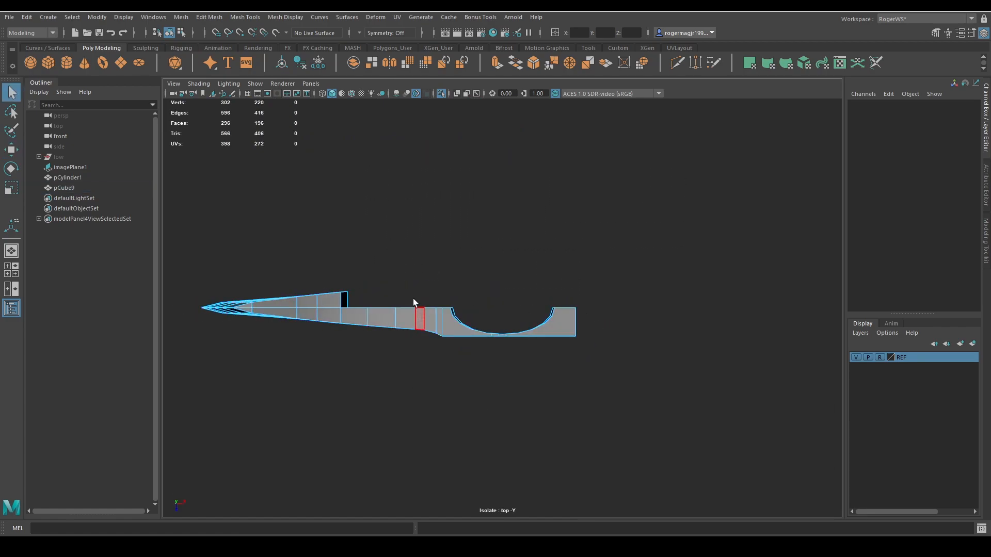
middle_click_drag(412, 281, 577, 296, "alt")
scroll(577, 289, "up", 3)
left_click_drag(575, 205, 227, 323)
key("Delete")
left_click_drag(412, 352, 542, 341, "alt")
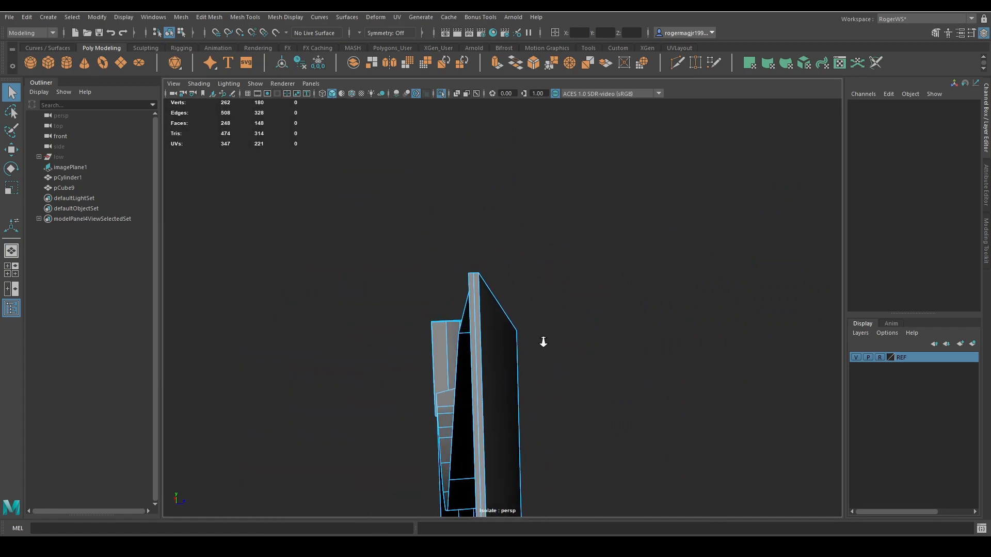
Delete the leftover face loop along the blade's cutting edge and check the vertices at its tip.
left_click(484, 330)
key("f")
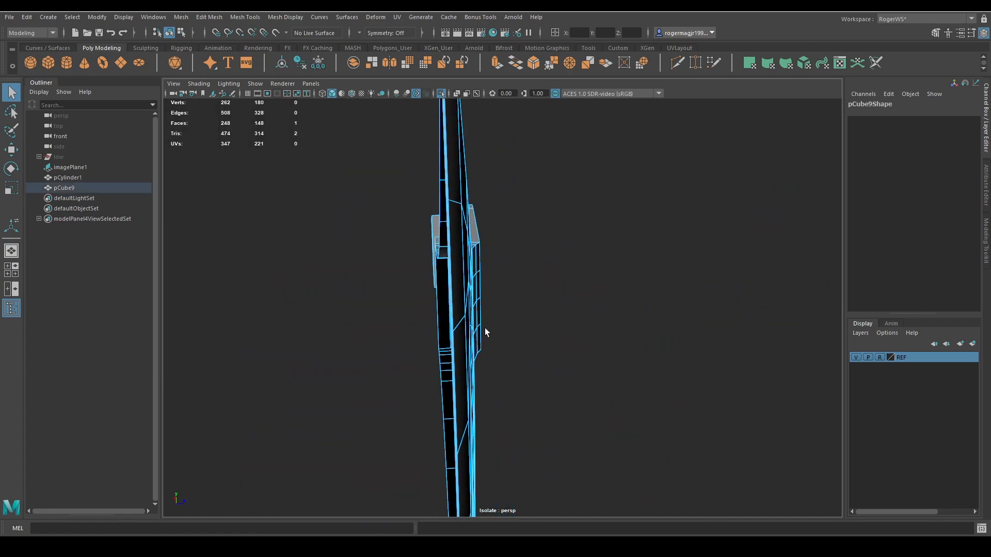
left_click_drag(493, 350, 505, 319, "alt")
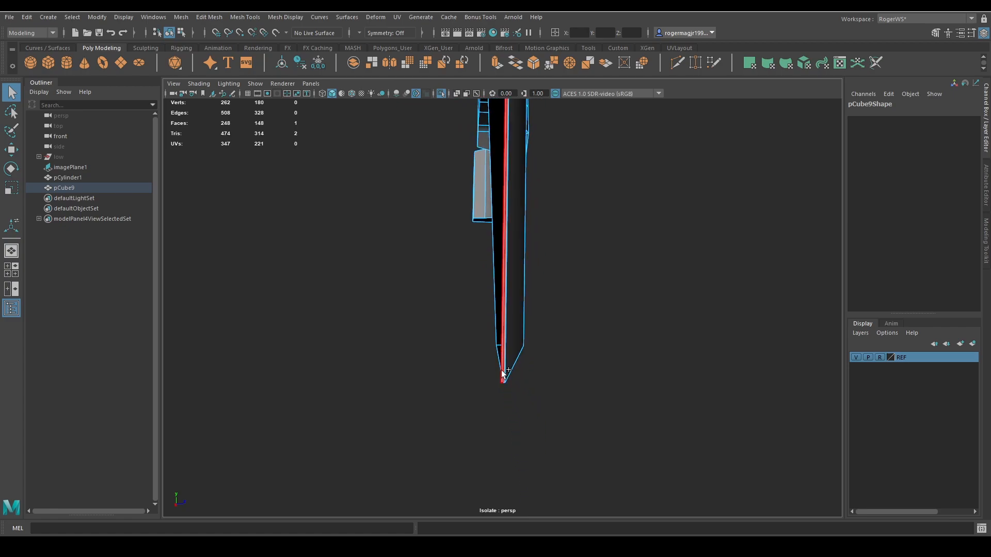
double_click(502, 371, "shift")
key("Delete")
left_click_drag(584, 336, 476, 318, "alt")
key("F9")
left_click_drag(649, 328, 516, 387)
key("f")
right_click_drag(521, 382, 587, 359, "alt")
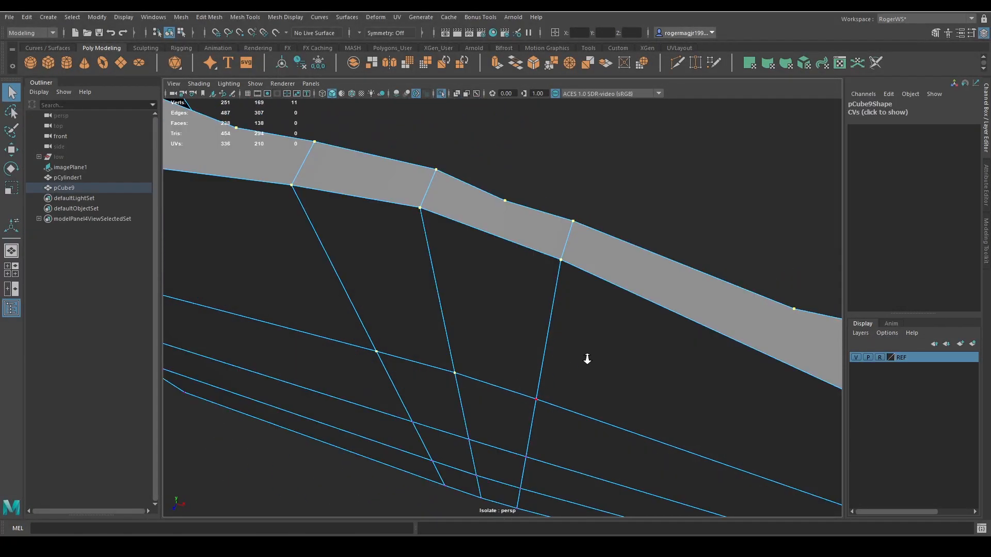
Try to snap the hole rim's middle vertices into line with the neighbouring side-wall vertices.
left_click_drag(587, 359, 536, 233, "alt")
left_click(533, 292)
key("w")
key("q")
left_click(478, 293)
key("w")
key("v")
key("q")
left_click(532, 289)
key("w")
key("v")
key("ctrl+z")
key("ctrl+z")
key("ctrl+z")
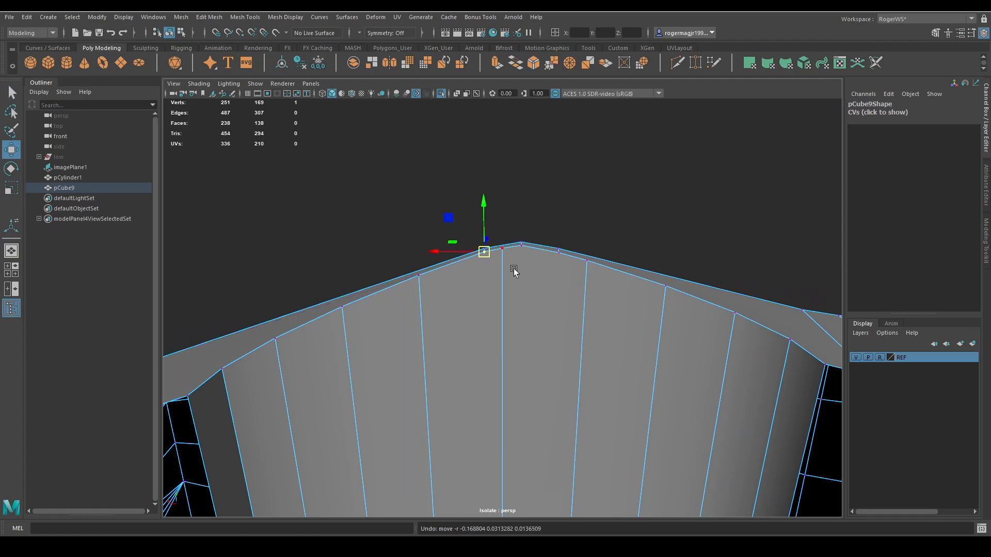
Snap the hole's middle rim vertices into line with the vertical edges of the outer side wall.
left_click_drag(515, 273, 506, 351, "alt")
key("q")
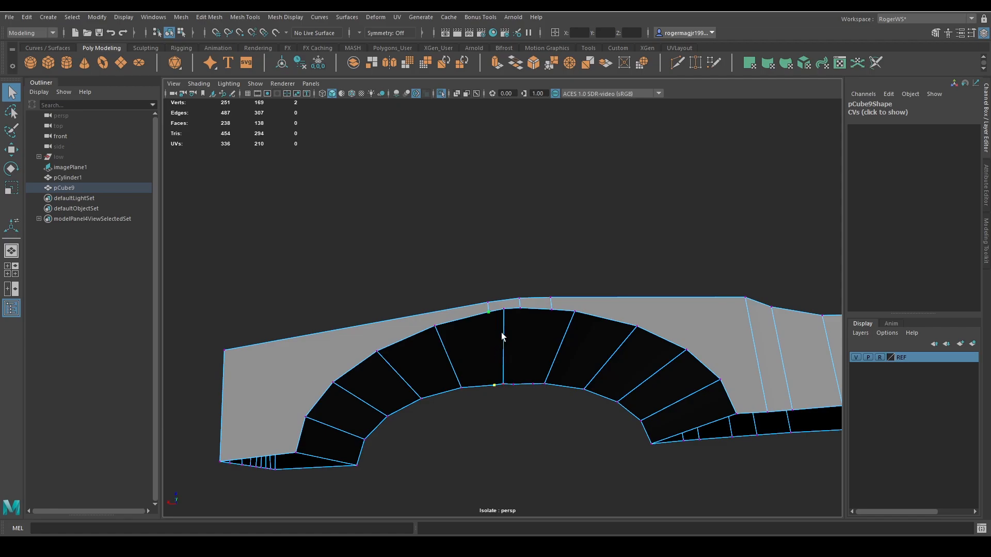
left_click_drag(502, 336, 508, 317, "alt")
left_click(517, 272)
key("w")
key("v")
key("q")
scroll(530, 258, "down", 4)
left_click_drag(532, 247, 548, 221, "alt")
key("w")
key("q")
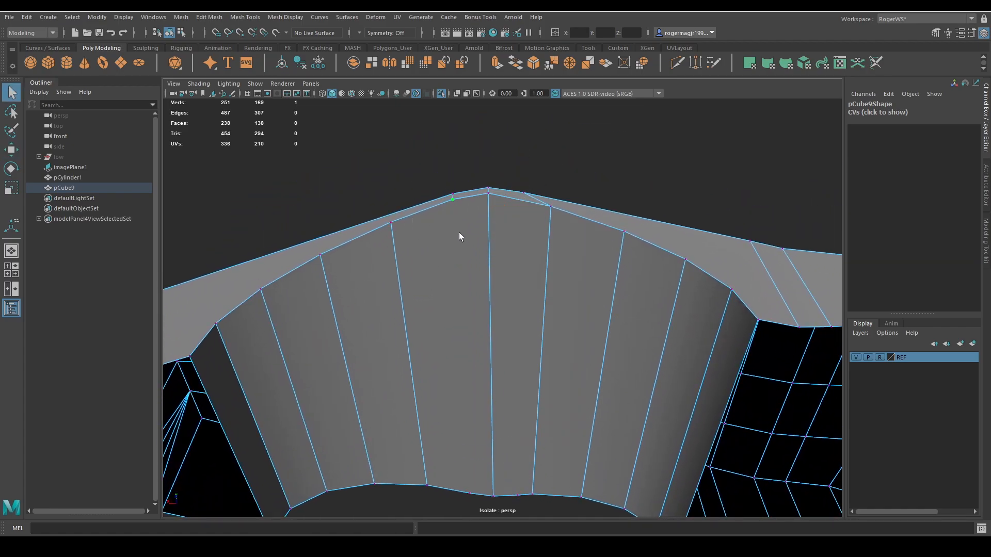
Undo the stray vertex move and connect both intermediate rim vertices to the opposite rim across the hole's inner wall.
key("y")
left_click(452, 199)
left_click(461, 463)
key("Return")
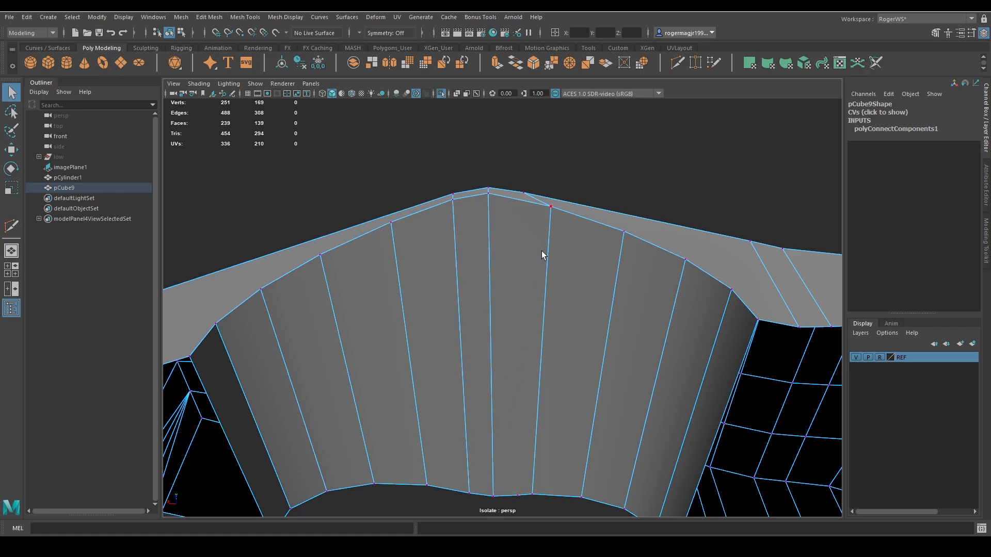
key("ctrl+z")
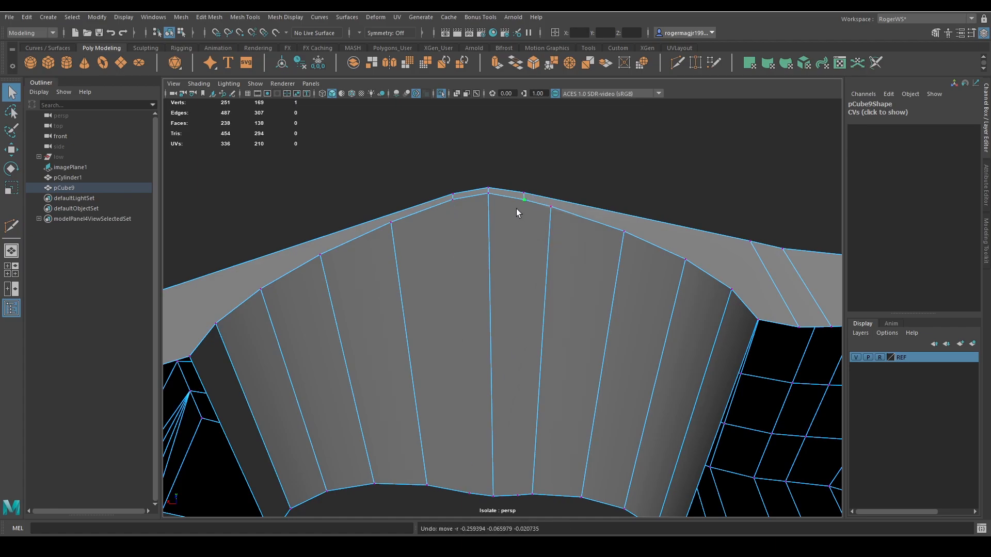
left_click(525, 460)
key("Return")
left_click(470, 463, "shift")
key("g")
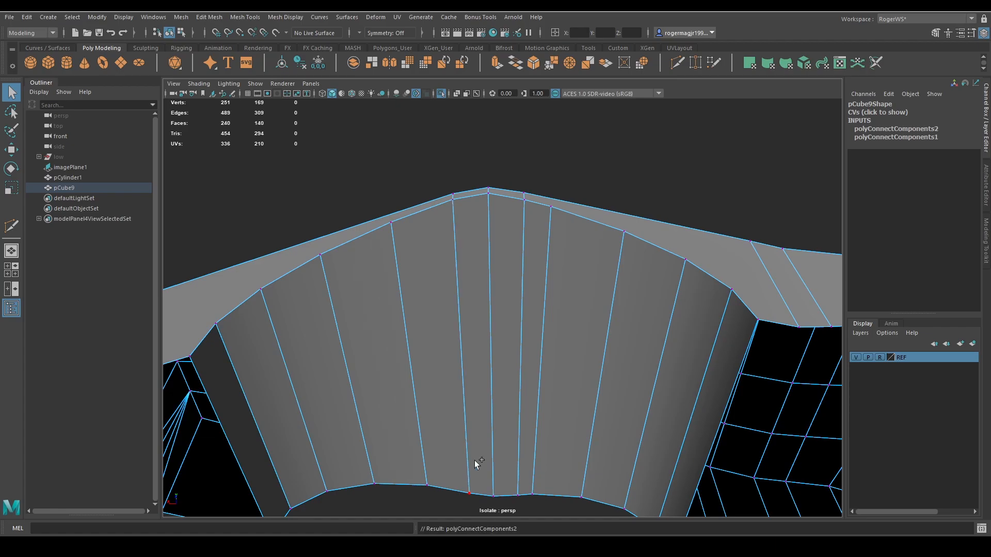
Connect one more pair of vertices on the narrow strip between the hole rim and the side wall.
scroll(551, 329, "down", 8)
mouse_move(476, 464)
left_mouse_down("alt")
mouse_move(551, 329)
mouse_move(587, 395)
left_mouse_up("alt")
key("alt+5")
left_click(627, 365)
left_click_drag(627, 365, 577, 371, "alt")
scroll(567, 358, "up", 5)
left_click(568, 356)
right_click_drag(569, 356, 559, 354)
left_click_drag(559, 351, 524, 326, "alt")
left_click(483, 309, "shift")
key("g")
Try to insert four connecting edge loops across the side wall between the hole's middle and the poll end.
left_click_drag(561, 371, 512, 305, "alt")
left_click_drag(562, 281, 606, 379, "alt")
right_click_drag(606, 378, 609, 317)
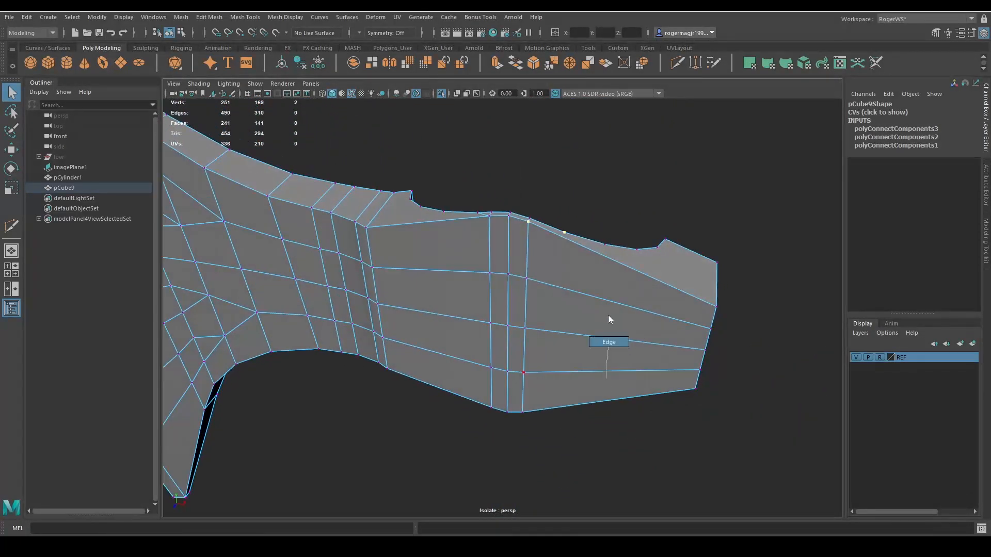
left_click(589, 267)
double_click(584, 410, "shift")
left_click_drag(584, 410, 640, 339, "alt")
right_click_drag(640, 340, 615, 361, "shift")
left_click_drag(614, 361, 527, 357, "alt")
middle_click_drag(527, 357, 506, 358)
key("q")
left_click(985, 235)
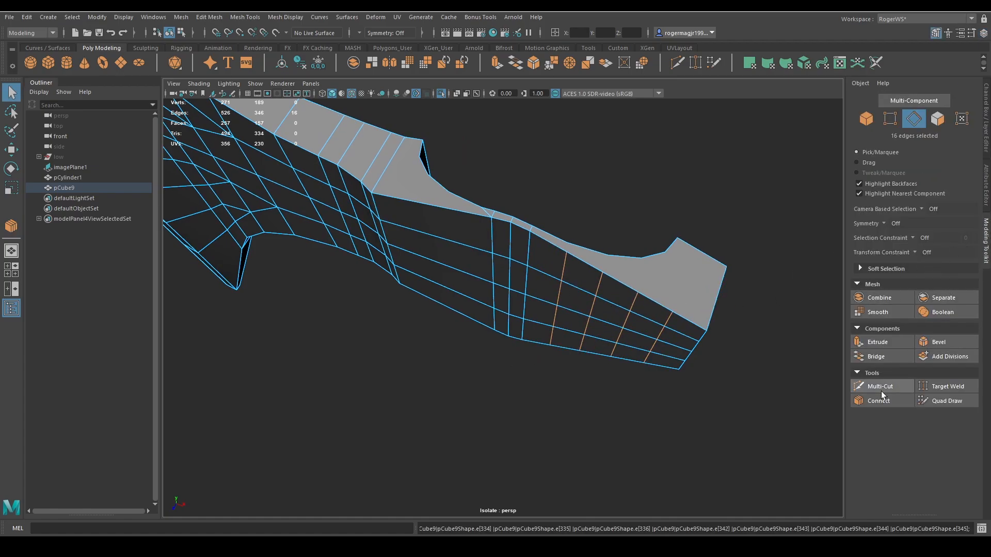
left_click_drag(716, 394, 609, 283, "alt")
key("F9")
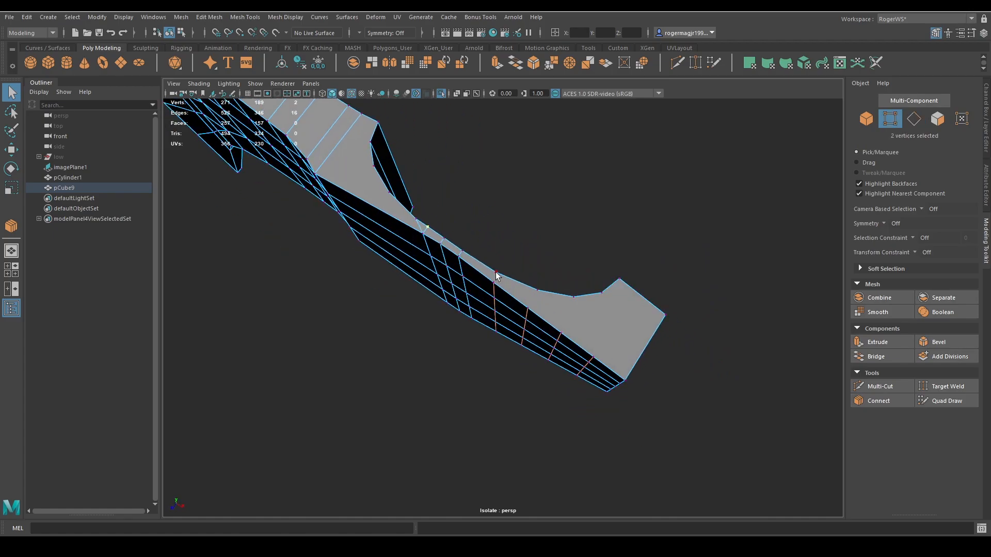
key("ctrl+z")
key("ctrl+z")
key("ctrl+z")
left_click_drag(535, 352, 546, 329, "alt")
key("F10")
key("Tab")
left_click_drag(534, 290, 530, 364)
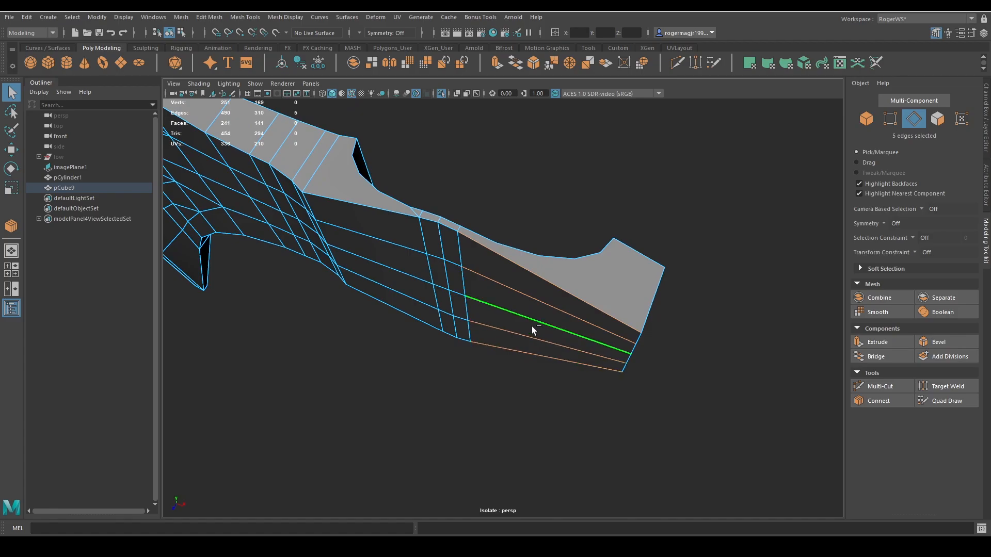
key("y")
middle_click_drag(537, 336, 590, 304, "ctrl")
middle_click_drag(526, 305, 658, 361, "ctrl")
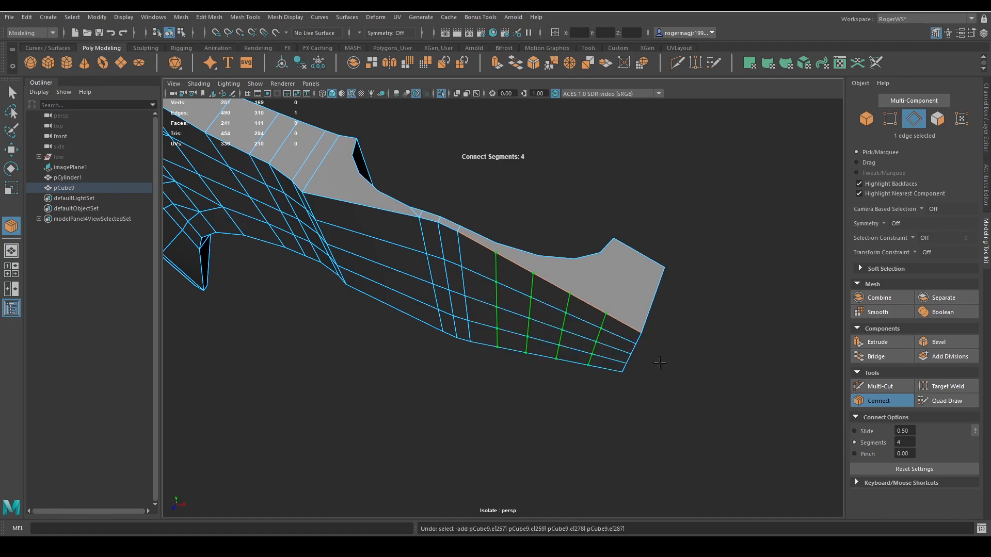
key("ctrl+z")
key("ctrl+z")
key("ctrl+z")
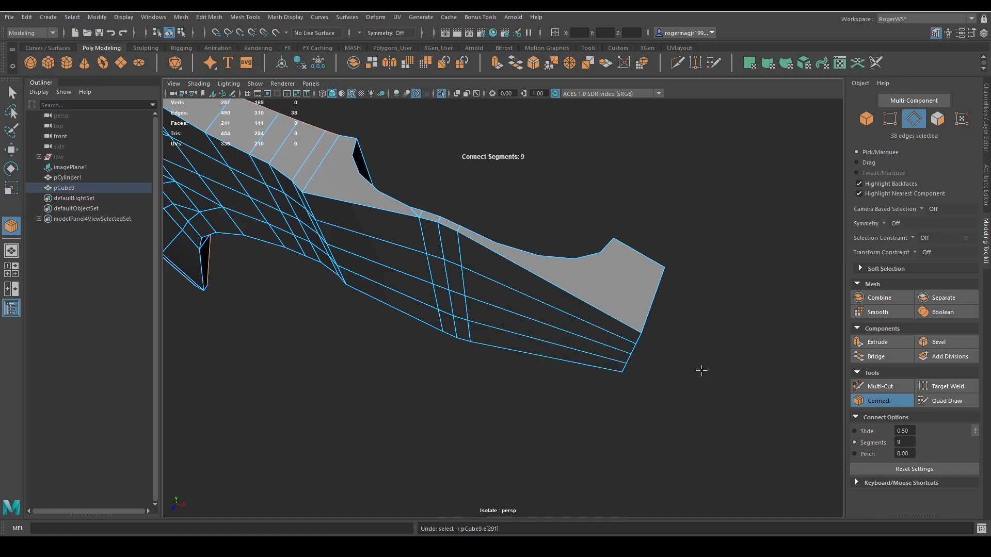
Connect the five lengthwise edges of the side wall's poll-end section with 4 segments.
key("q")
left_click(546, 281)
double_click(526, 342, "shift")
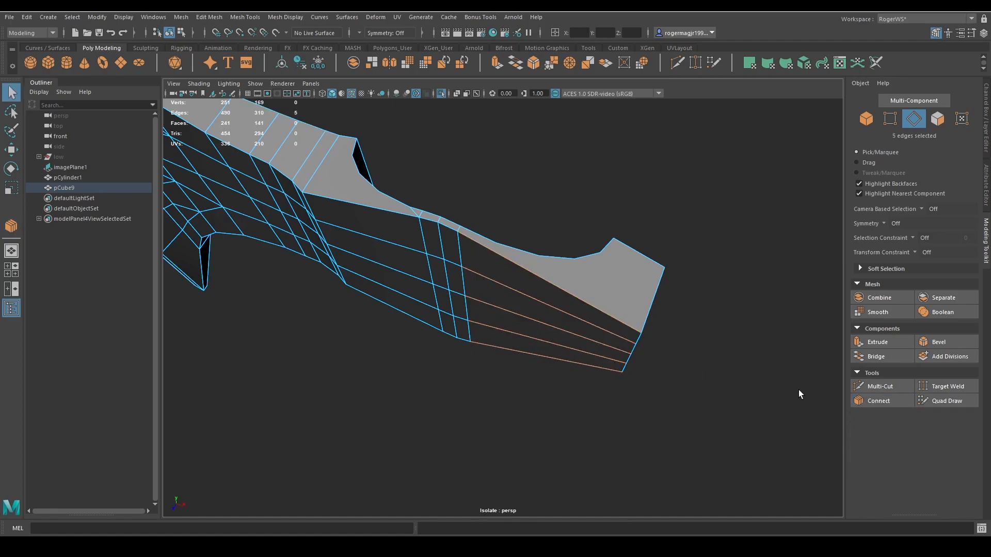
left_click(876, 400)
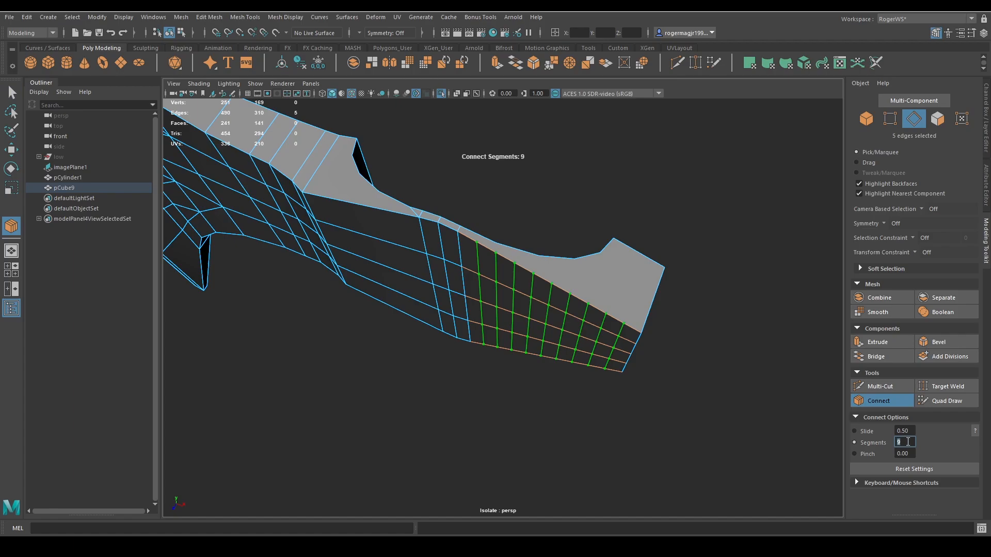
left_click(908, 442)
type("4")
key("Return")
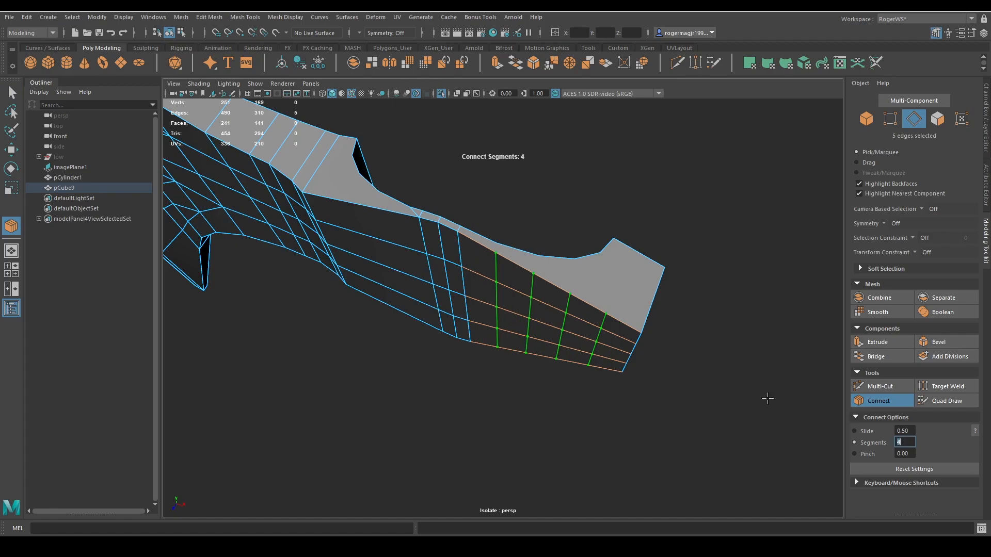
middle_click_drag(671, 289, 687, 303, "alt")
key("q")
Connect the new vertices on the poll-end section's border to the matching vertices of the hole rim.
left_click_drag(570, 285, 579, 303, "alt")
key("F9")
left_click(517, 296)
left_click(518, 288, "shift")
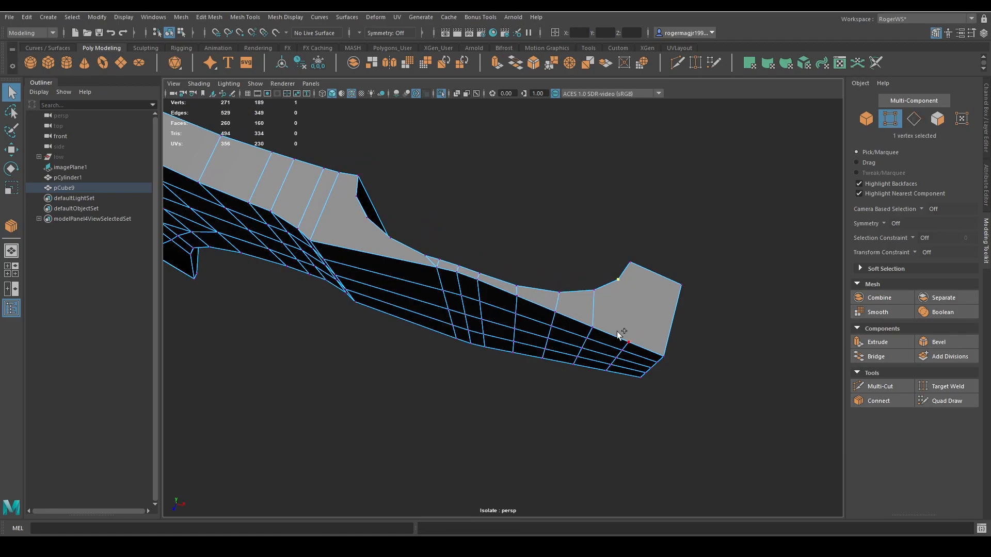
Connect the blade-side section's lengthwise edges with 3 segments and join the new border vertices to the hole rim.
left_click_drag(605, 332, 492, 336, "alt")
key("F10")
left_click(494, 271)
key("g")
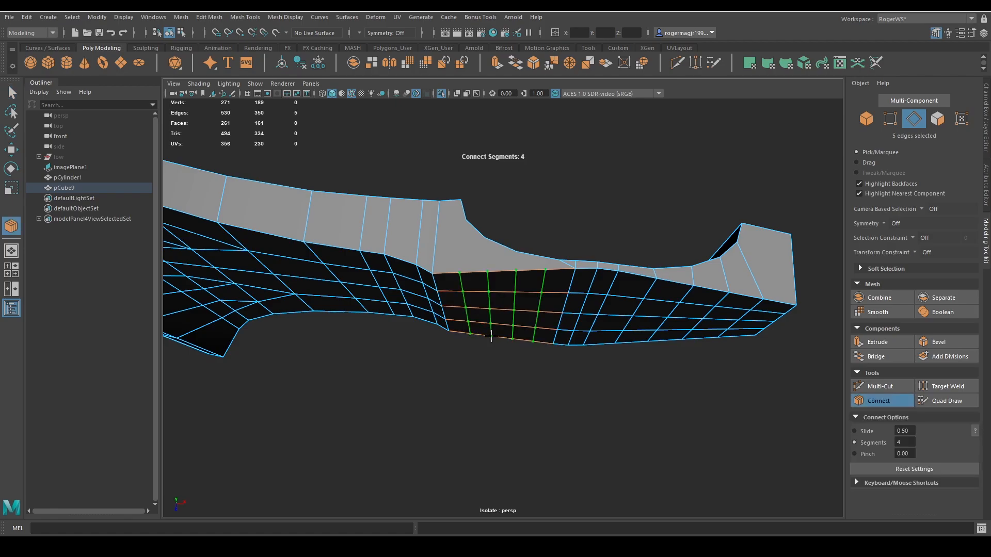
key("q")
key("F9")
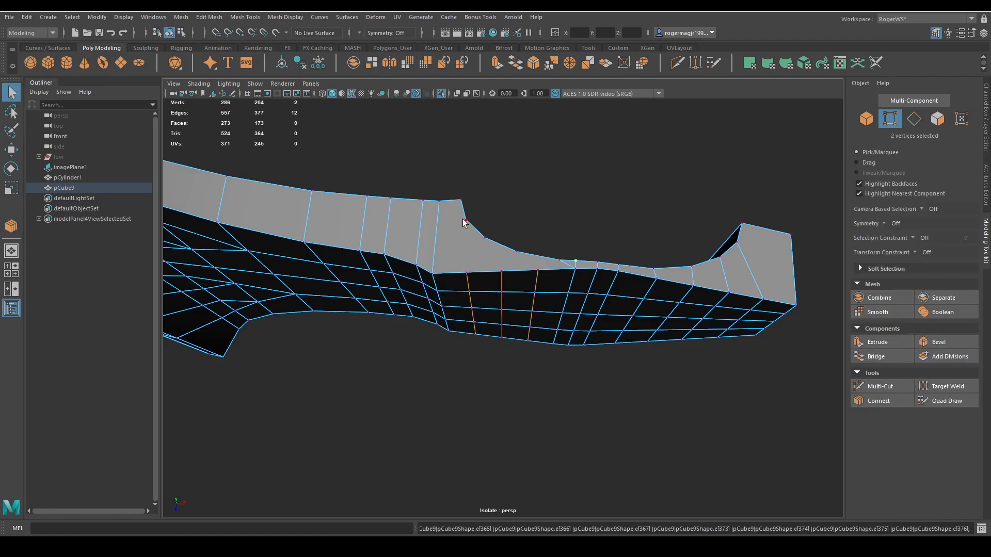
left_click_drag(542, 278, 639, 280, "alt")
Select all 110 faces of the axe head's outer side wall, from the cutting edge to the poll.
key("F11")
left_click(585, 282)
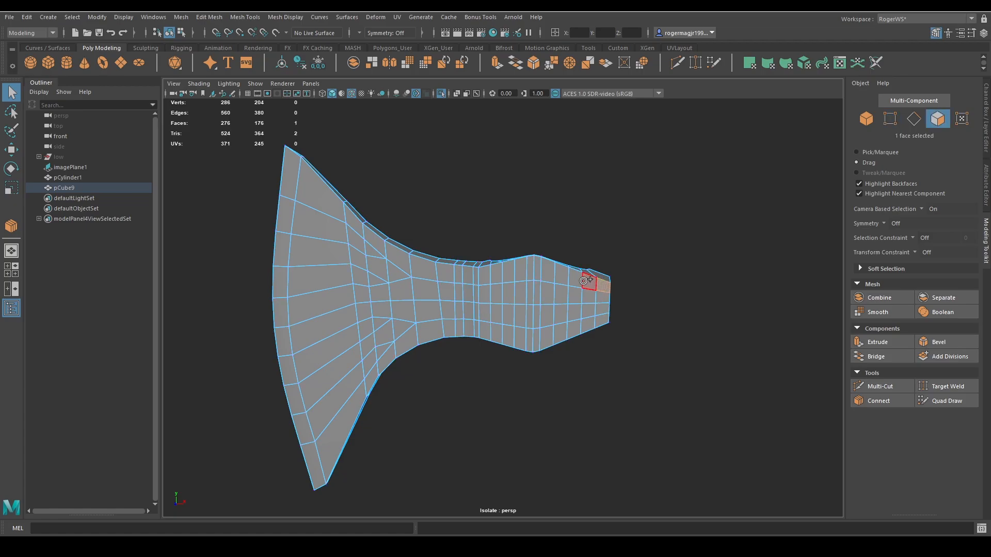
left_click_drag(396, 266, 319, 192)
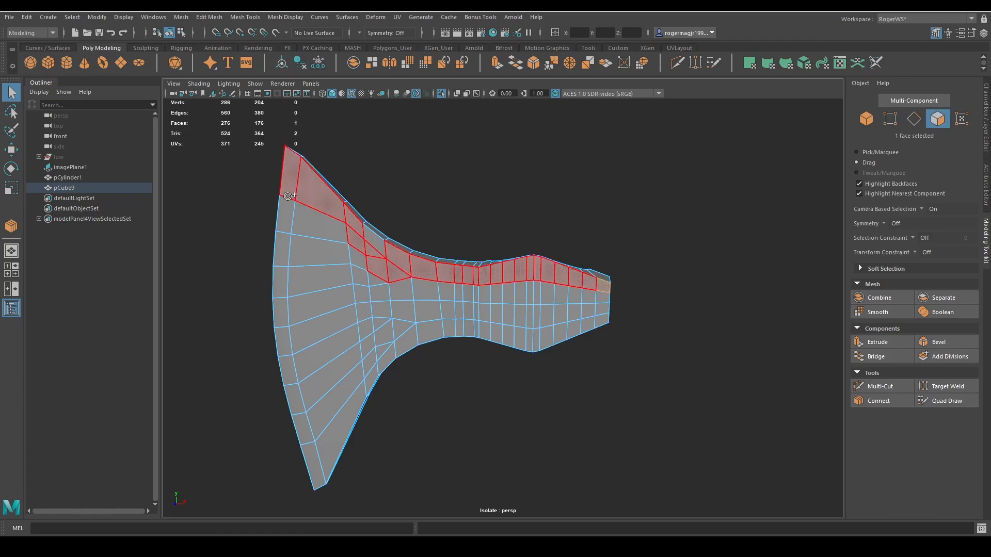
left_click_drag(351, 244, 370, 239)
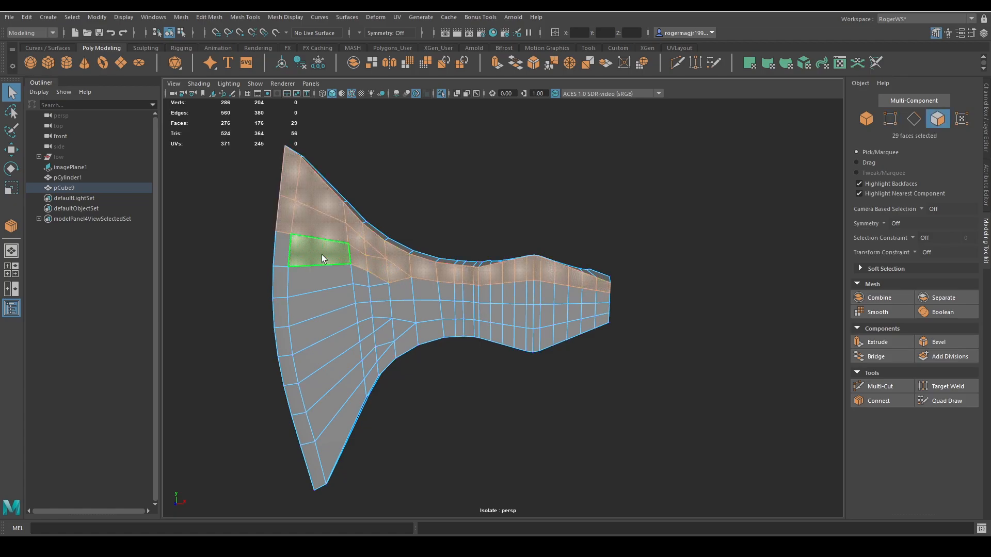
key("Tab")
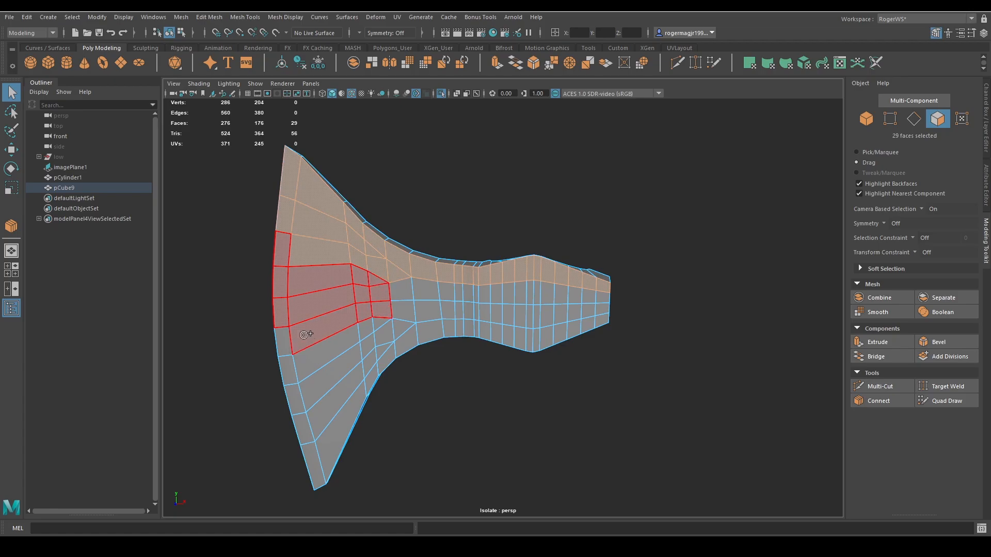
left_click_drag(306, 335, 422, 306)
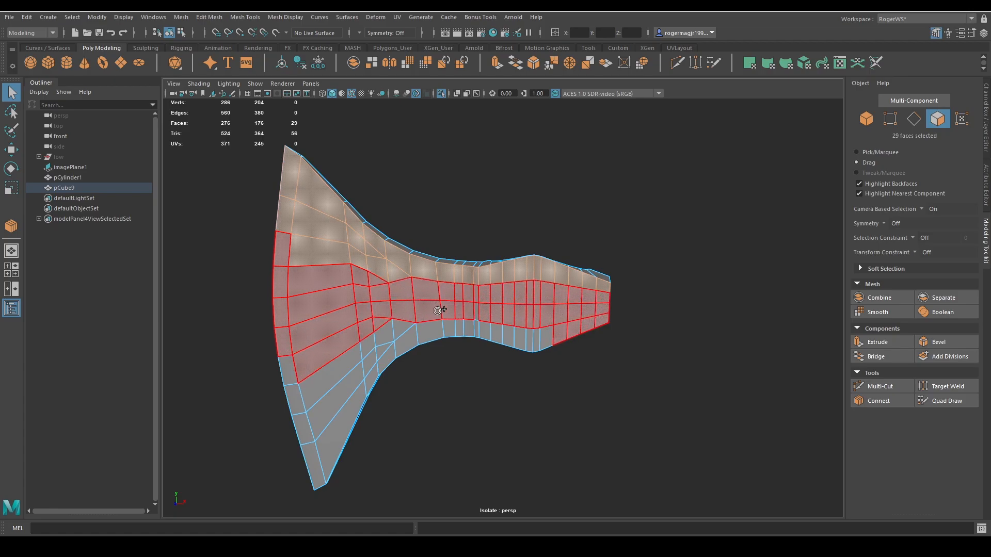
left_click_drag(333, 380, 305, 421)
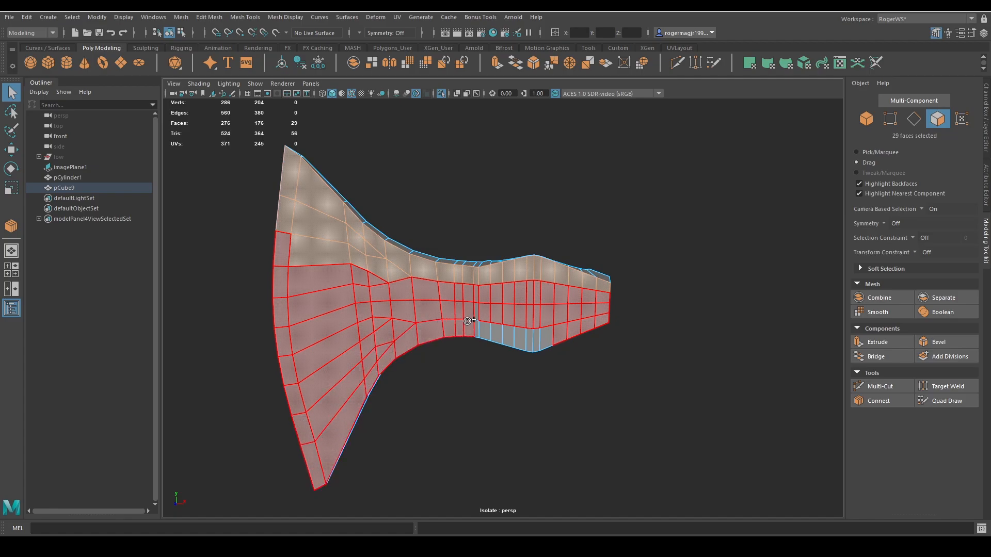
left_click_drag(539, 331, 560, 333)
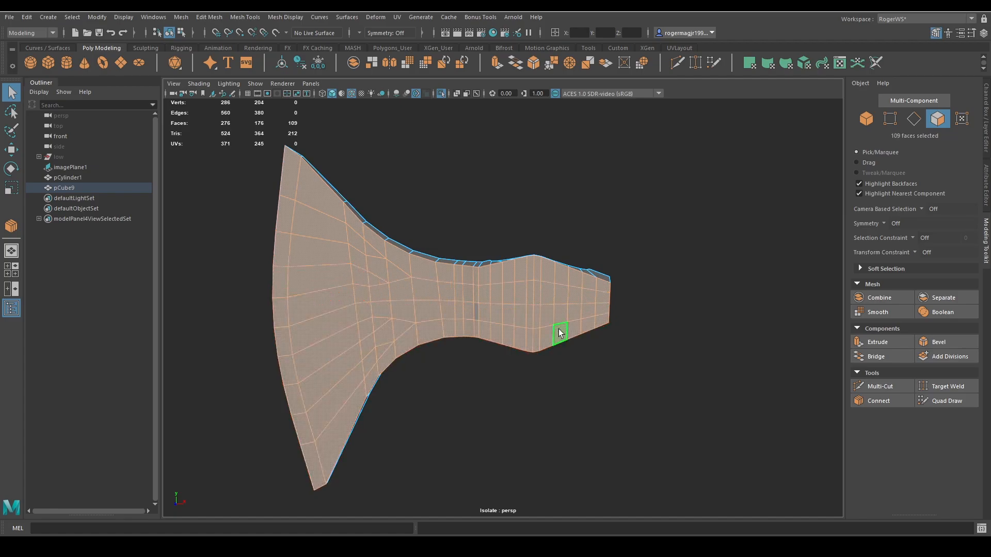
left_click(476, 312, "shift")
Move the selected side faces outward along Z to thicken the wall beside the handle hole, undoing the last inward move.
left_click_drag(478, 315, 521, 330, "alt")
key("w")
left_click_drag(484, 279, 530, 261)
scroll(505, 270, "down", 4)
scroll(534, 304, "up", 5)
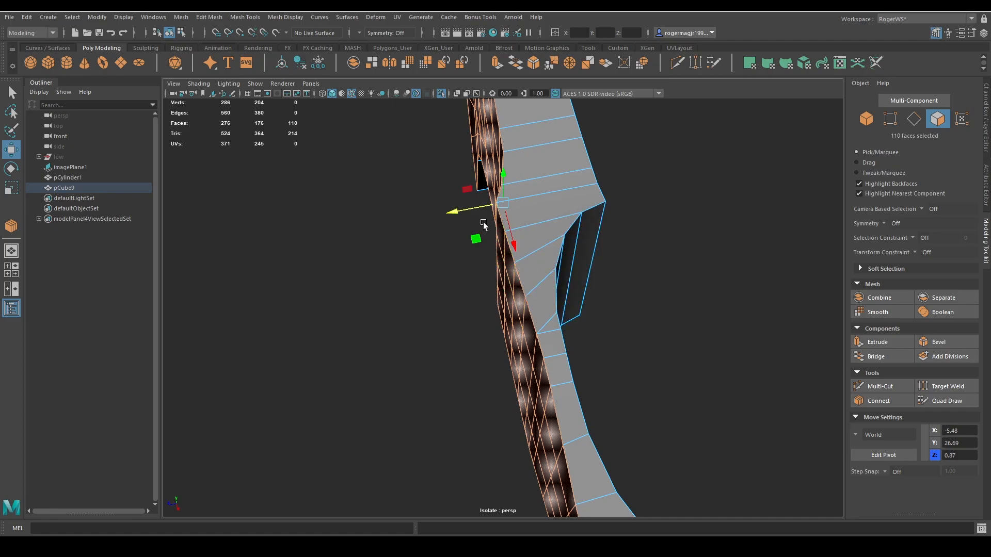
left_click_drag(472, 209, 516, 233)
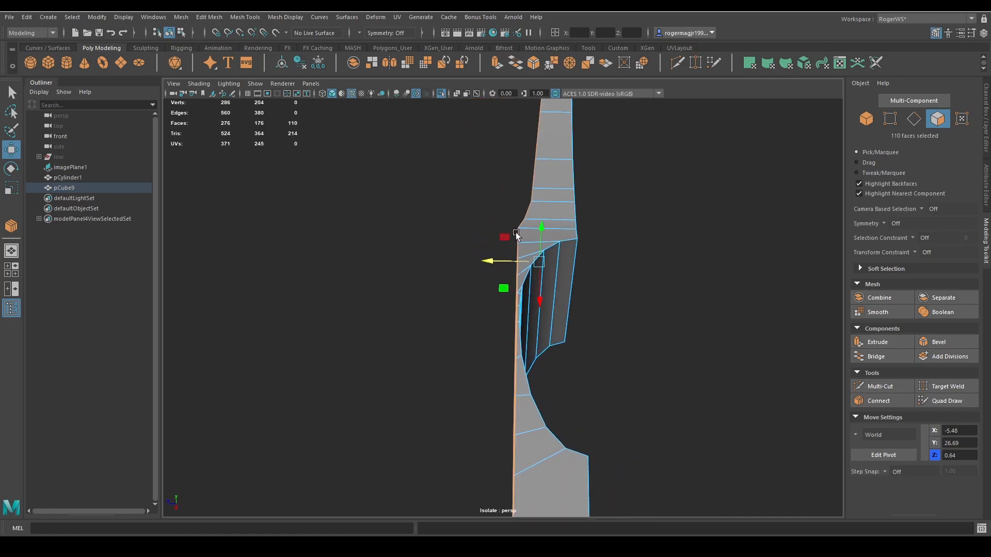
key("ctrl+z")
key("q")
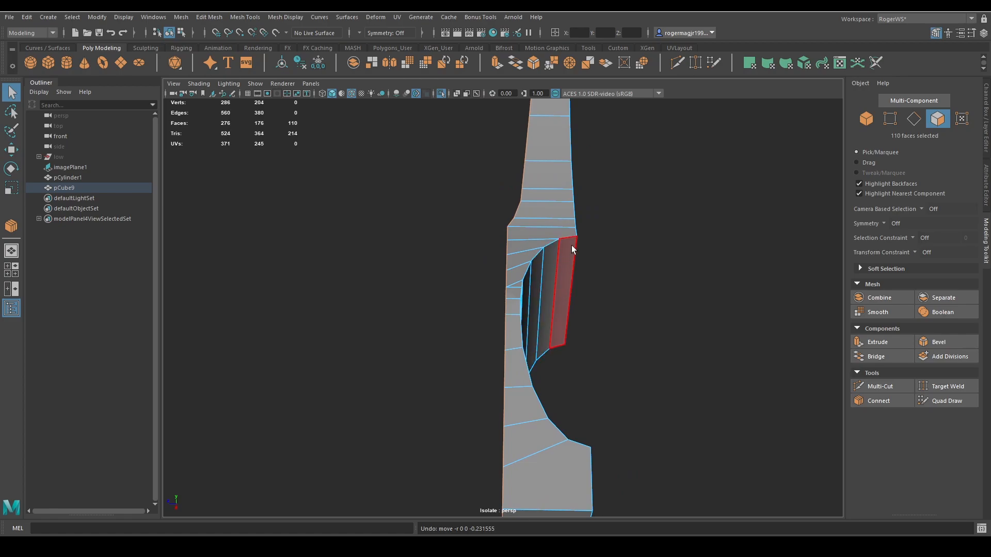
Merge the extra vertices on the poll end's cut border, four into one and two into one.
key("F8")
left_click_drag(594, 266, 511, 258, "alt")
left_click(579, 264)
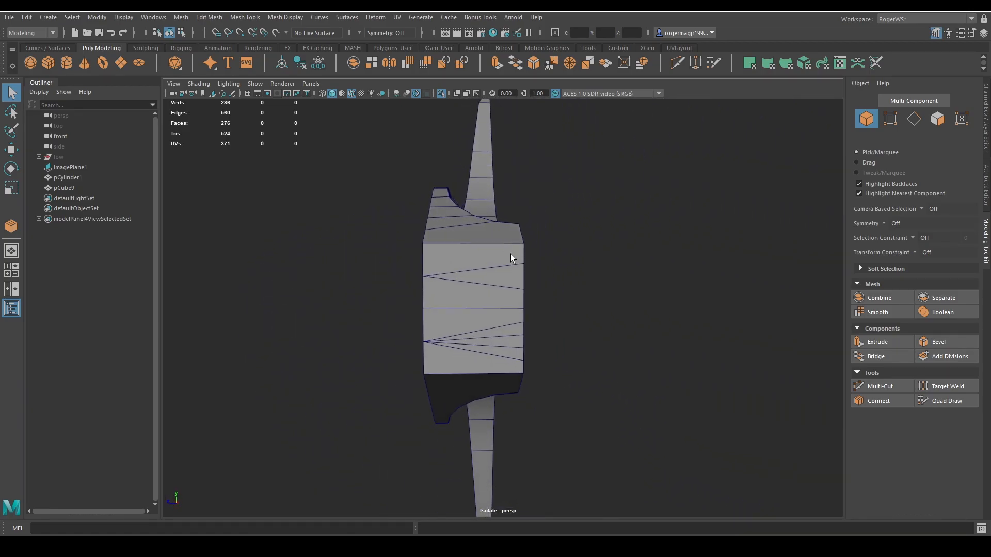
left_click(492, 305)
left_click_drag(492, 304, 541, 266, "alt")
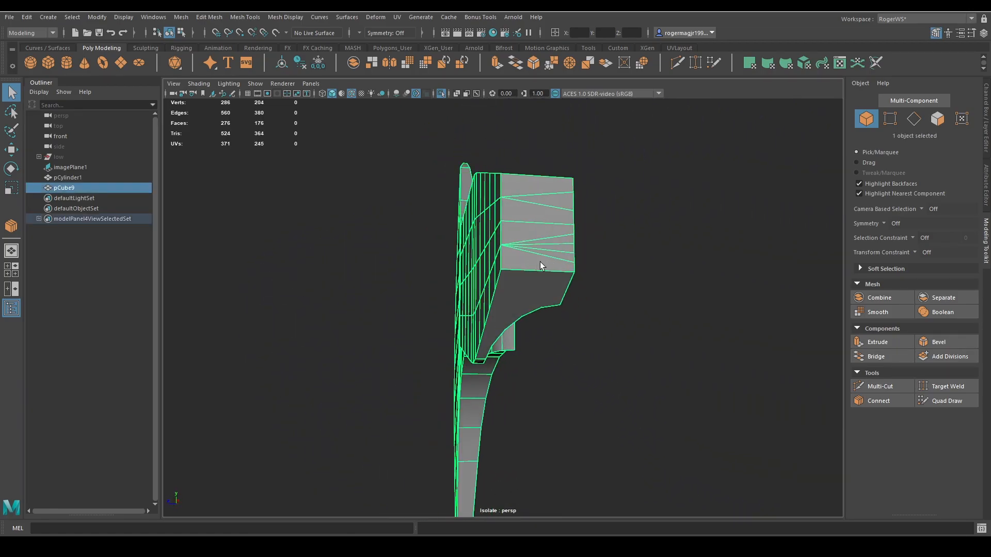
key("F9")
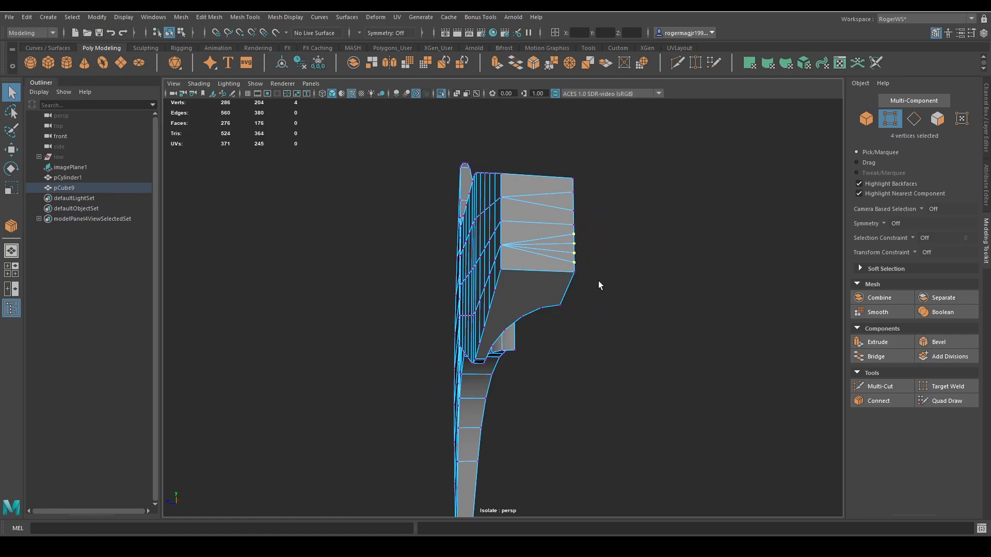
right_click_drag(599, 286, 589, 217, "shift")
left_click_drag(587, 199, 570, 238, "alt")
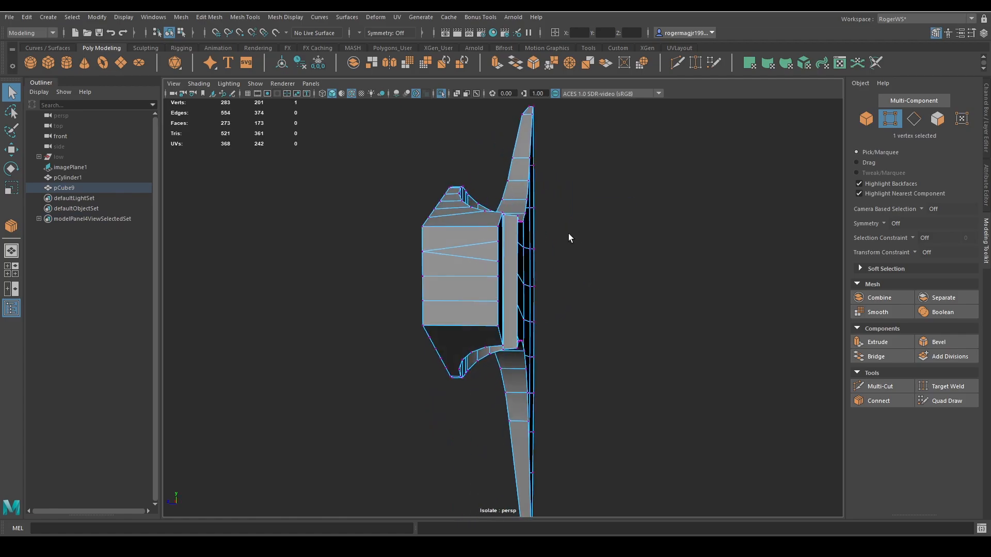
left_click(496, 245, "shift")
key("g")
Connect the poll-side vertices of the side wall's border to the matching hole rim vertices on the opposite opening.
scroll(529, 274, "down", 4)
left_click_drag(531, 274, 556, 277, "alt")
scroll(624, 235, "up", 5)
left_click(539, 303, "shift")
key("g")
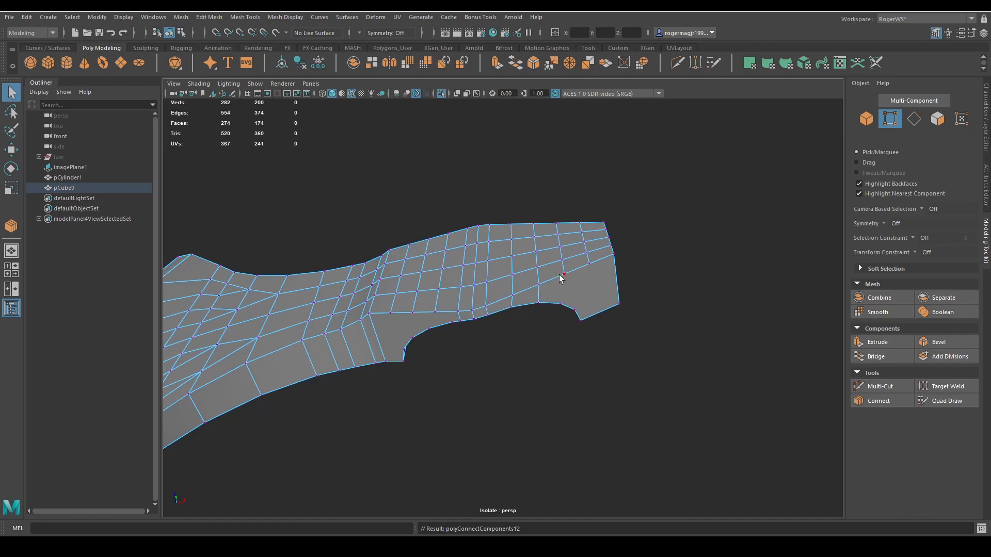
left_click(564, 274)
left_click(560, 304, "shift")
left_click_drag(575, 303, 505, 349, "alt")
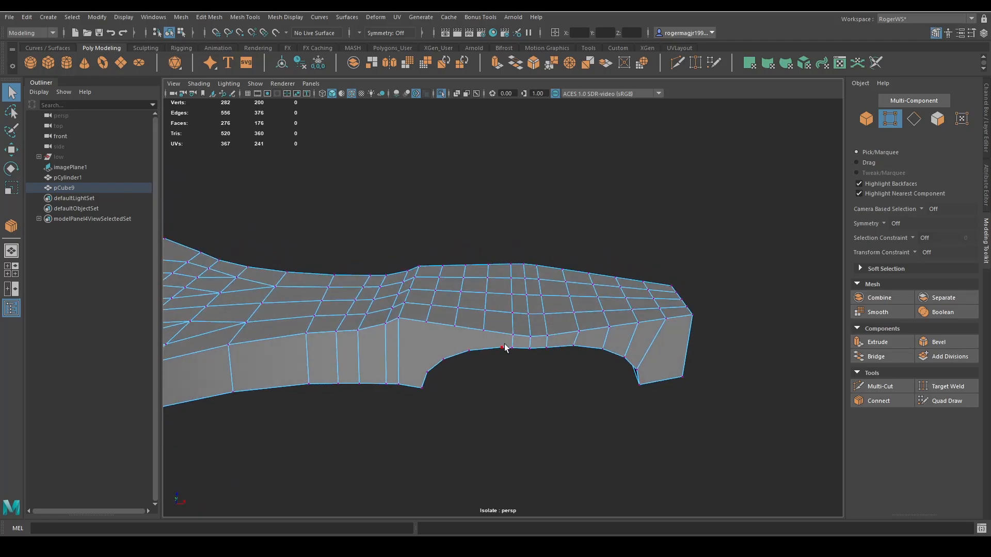
Connect the remaining blade-side border vertices to the matching vertices of the hole rim.
left_click(504, 346)
left_click(512, 334, "shift")
key("g")
left_click(484, 331)
left_click(471, 349, "shift")
key("g")
left_click(455, 326)
left_click(444, 358, "shift")
left_click(428, 369, "shift")
key("g")
left_click_drag(517, 329, 504, 356, "alt")
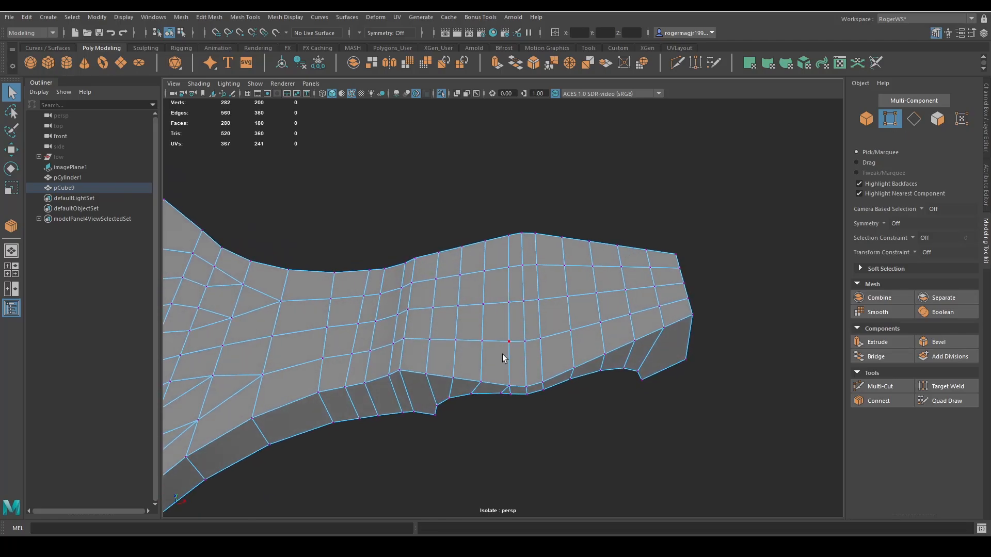
Select the axe half as an object and save the scene.
right_click_drag(504, 355, 549, 304)
scroll(558, 310, "down", 4)
left_click_drag(560, 311, 640, 369, "alt")
key("ctrl+s")
Snap the axe half's pivot to a vertex on its cut border and freeze its transformations.
key("w")
key("d")
key("v")
left_click_drag(629, 244, 592, 253)
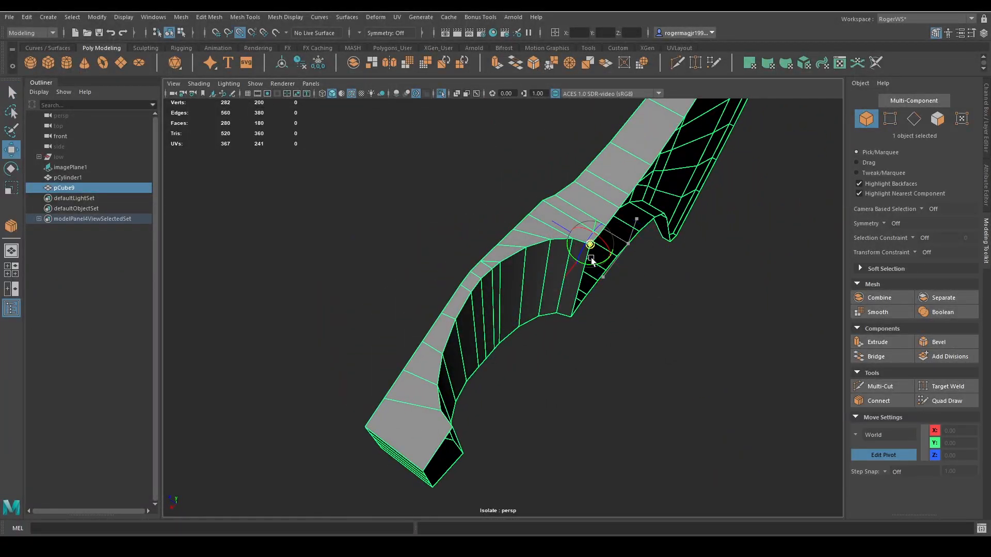
key("q")
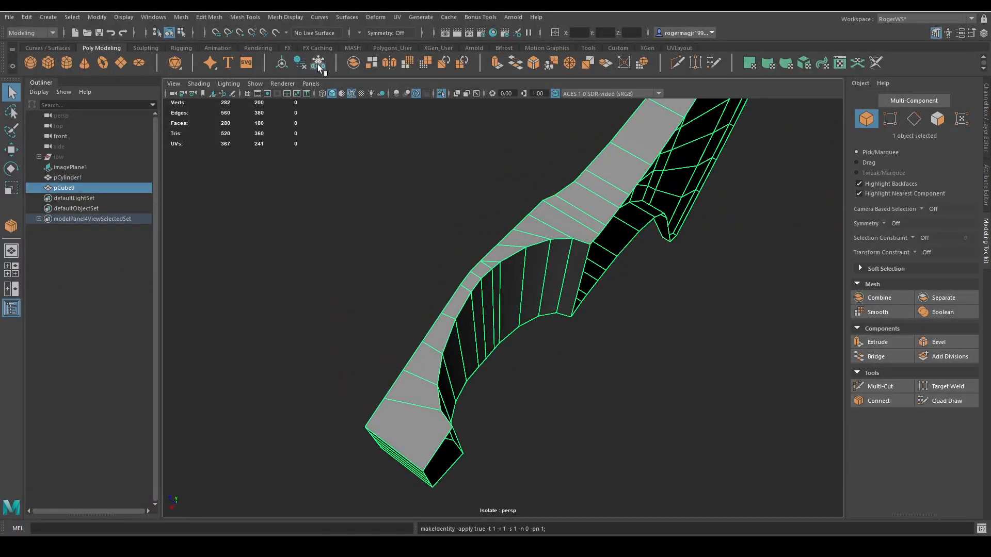
left_click(319, 68)
Duplicate the axe half and mirror the copy by setting its Scale Z to -1.
left_click(986, 140)
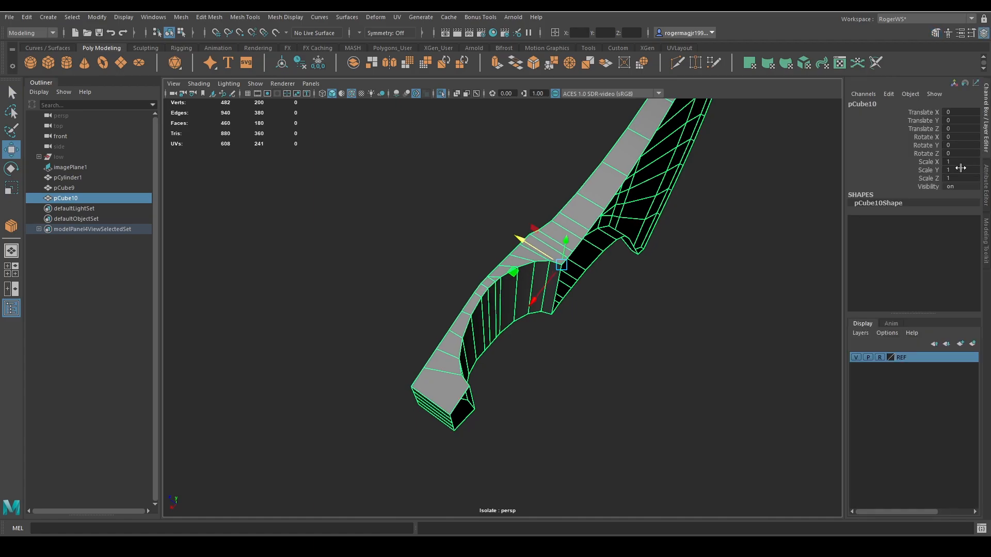
key("Return")
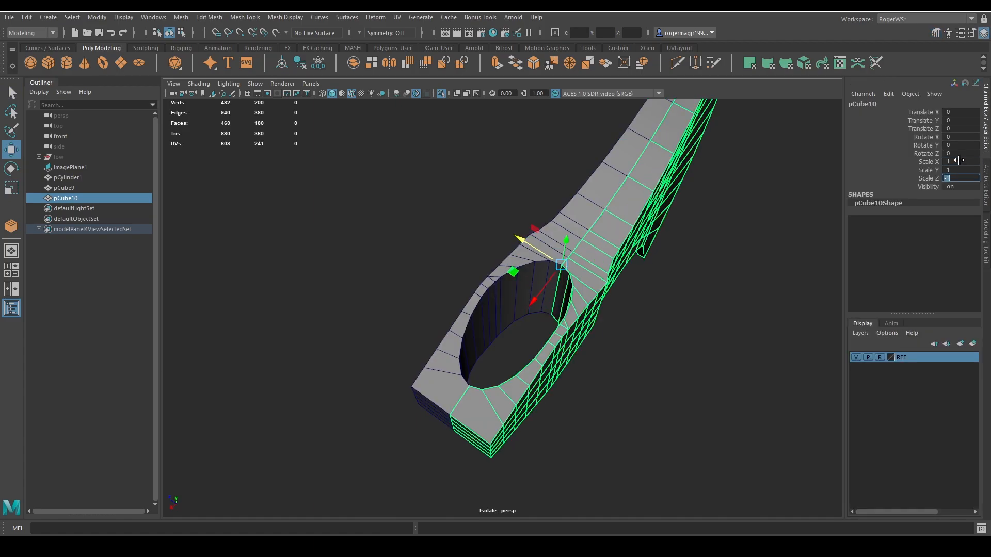
left_click_drag(662, 284, 558, 260, "alt")
key("q")
Combine the two axe halves into one mesh and merge its coincident vertices along the centre seam.
left_click(546, 270, "shift")
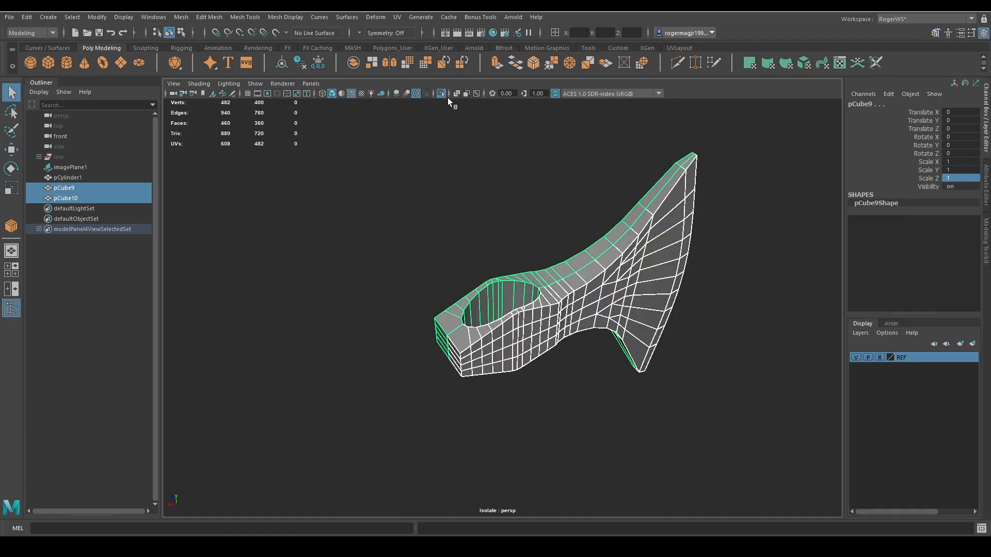
left_click(351, 64)
right_click_drag(579, 183, 527, 181)
left_click_drag(405, 127, 470, 319)
middle_click_drag(470, 319, 526, 285, "alt")
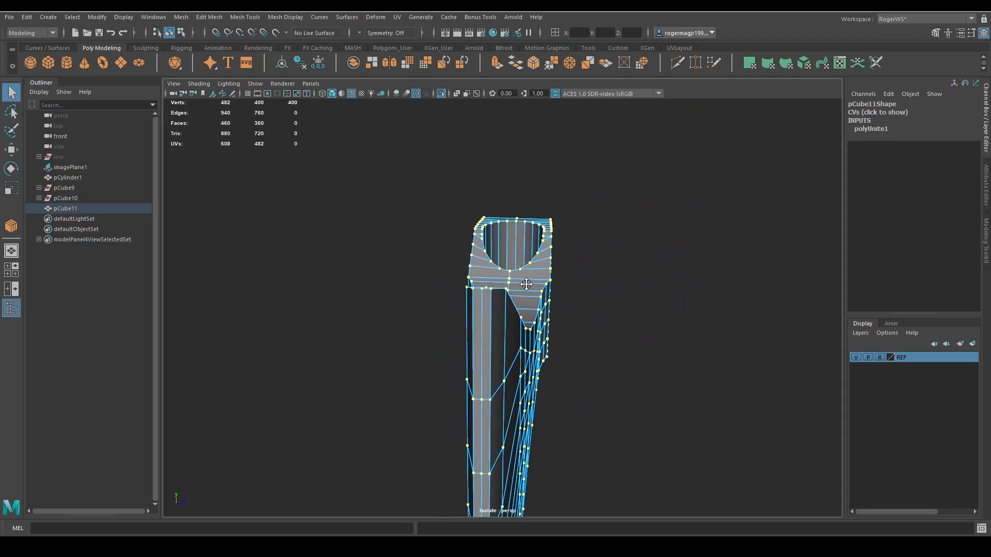
right_click_drag(526, 285, 603, 257, "alt")
key("q")
left_click_drag(604, 257, 537, 314, "alt")
right_click_drag(537, 315, 553, 261, "alt")
left_click_drag(554, 261, 551, 296, "alt")
right_click_drag(551, 295, 547, 263)
Try moving a vertex near the seam to test the merge, and undo the changes.
left_click(540, 269)
key("w")
left_click_drag(570, 291, 526, 361, "ctrl+shift")
left_click(536, 287)
key("ctrl+z")
key("ctrl+z")
key("ctrl+z")
left_click(492, 373, "shift")
left_click_drag(526, 321, 486, 258, "ctrl+shift")
key("q")
Select the ring of inner hole wall faces and convert the selection to the edges of both hole rims.
key("F11")
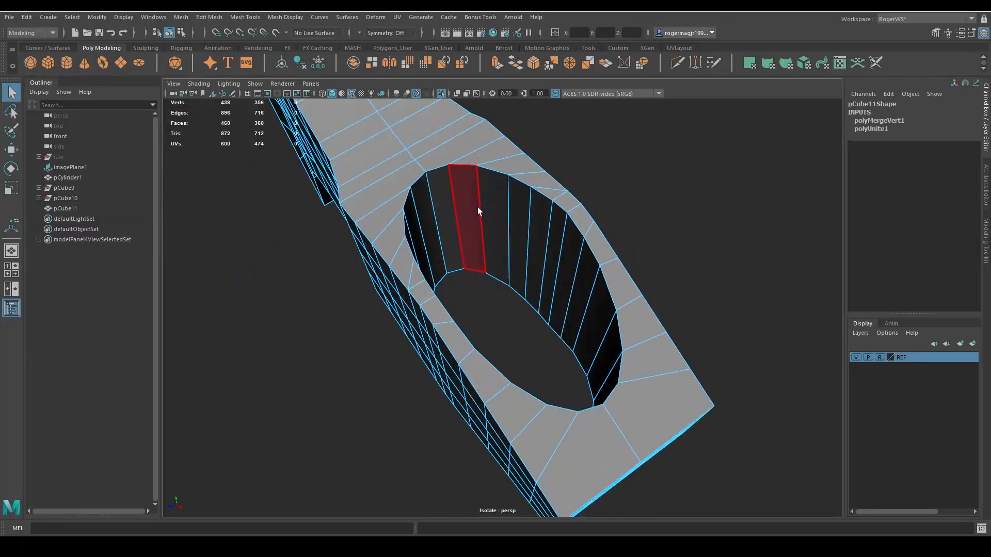
double_click(478, 207)
left_click_drag(493, 209, 512, 270, "alt")
right_click(513, 270, "ctrl")
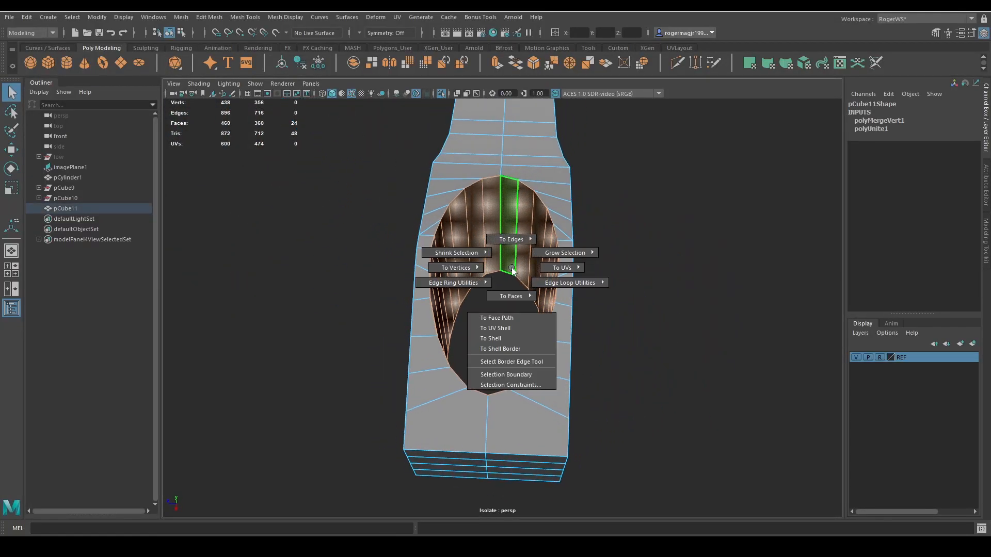
right_click_drag(513, 266, 542, 213, "ctrl")
left_click_drag(539, 223, 597, 230, "alt")
Bevel the hole rim edges with a fraction of 0.5 and 2 segments.
key("ctrl+b")
scroll(609, 310, "up", 3)
key("q")
Preview the axe head smoothed to examine the beveled hole rim, and return to the unsmoothed display.
right_click_drag(597, 231, 640, 190)
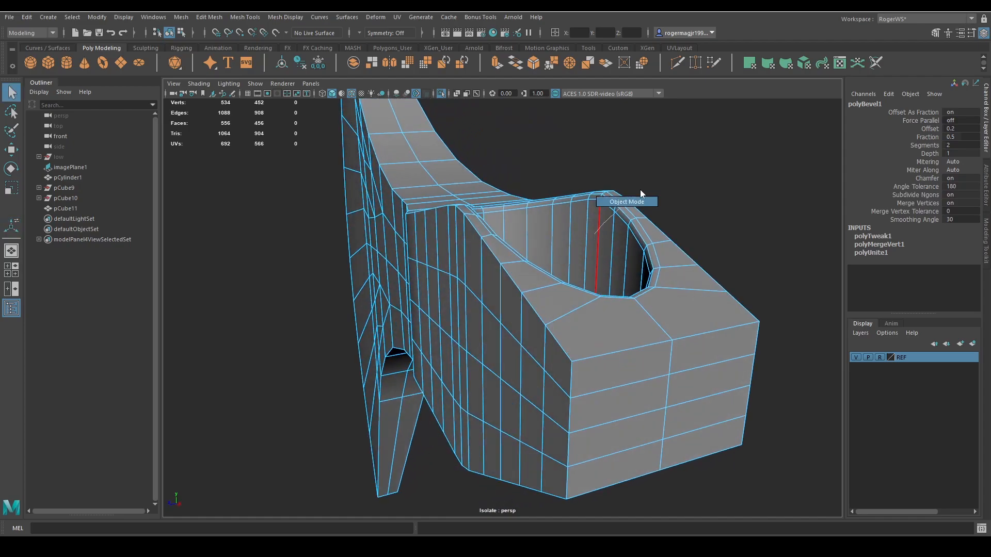
key("3")
left_click(682, 172)
scroll(676, 217, "down", 3)
left_click_drag(645, 297, 544, 315, "alt")
left_click(543, 266)
key("1")
left_click_drag(543, 267, 493, 283, "alt")
scroll(614, 238, "up", 3)
Undo the changes back through the hole rim bevel's segment setting.
key("ctrl+z")
key("ctrl+z")
key("ctrl+z")
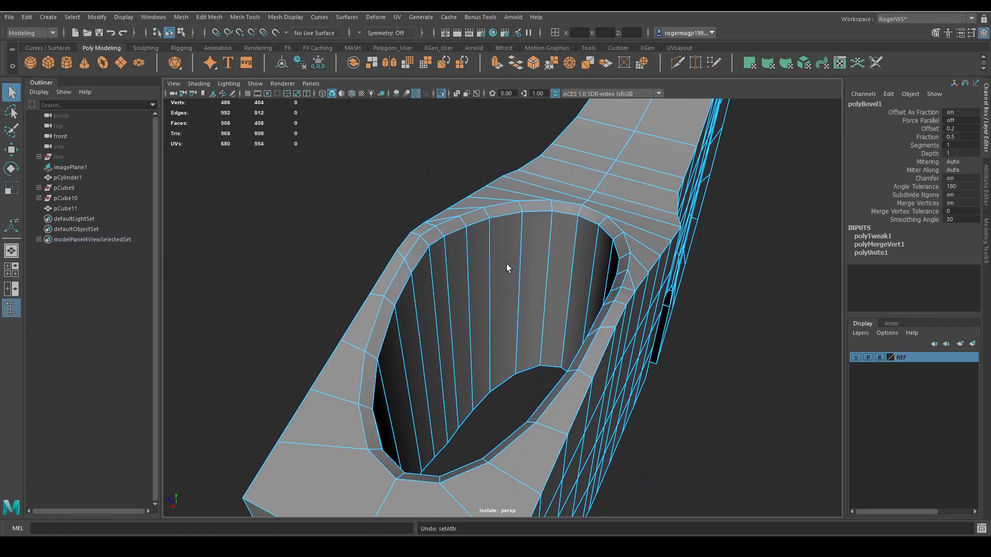
Bevel the hole rim edges again with a fraction of 0.5, 2 segments and chamfer off.
key("ctrl+b")
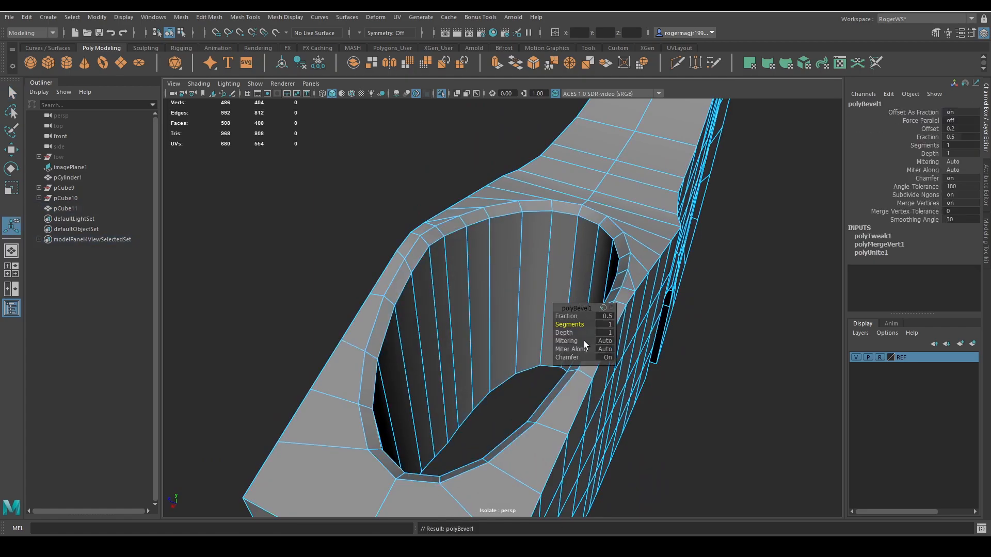
left_click_drag(568, 325, 457, 312)
key("ctrl+z")
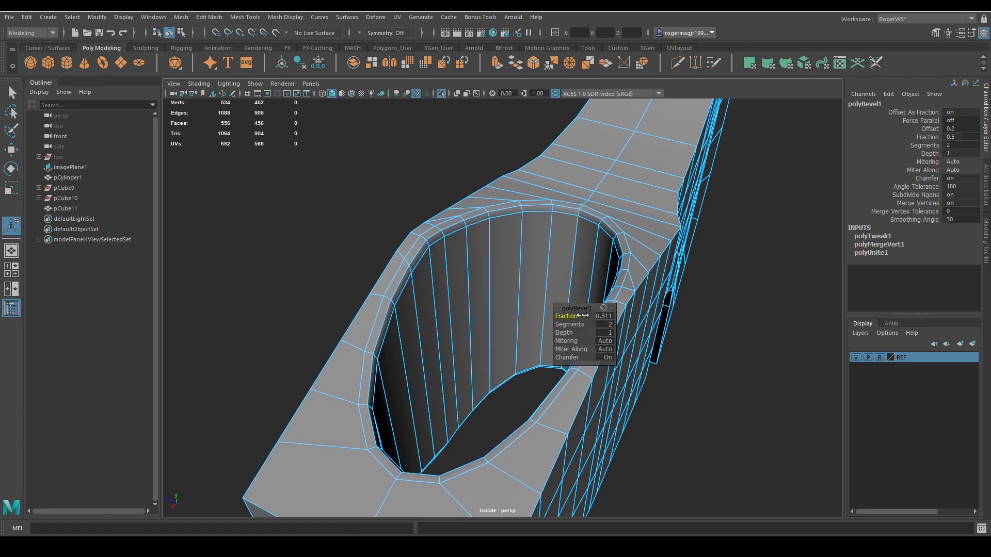
key("ctrl+z")
left_click(607, 358)
left_click_drag(505, 284, 459, 217, "alt")
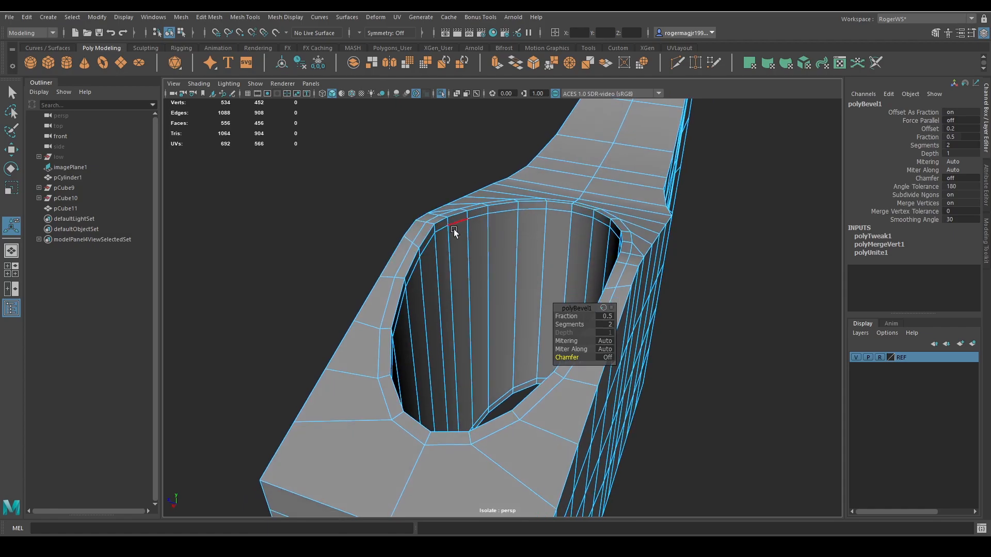
Inspect the hole rim in smooth preview with the unchamfered bevel, and switch the preview off.
key("q")
right_click_drag(478, 285, 542, 242)
key("3")
left_click(686, 232)
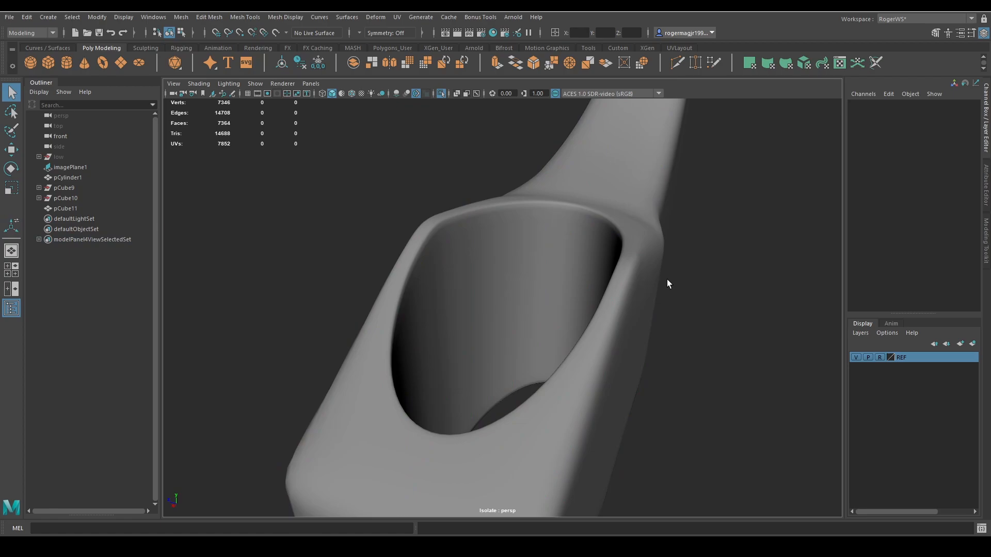
left_click(593, 235)
key("1")
Undo the unchamfered bevel so the original hole rim edges are selected again.
key("ctrl+z")
key("ctrl+z")
key("ctrl+z")
key("ctrl+z")
key("ctrl+z")
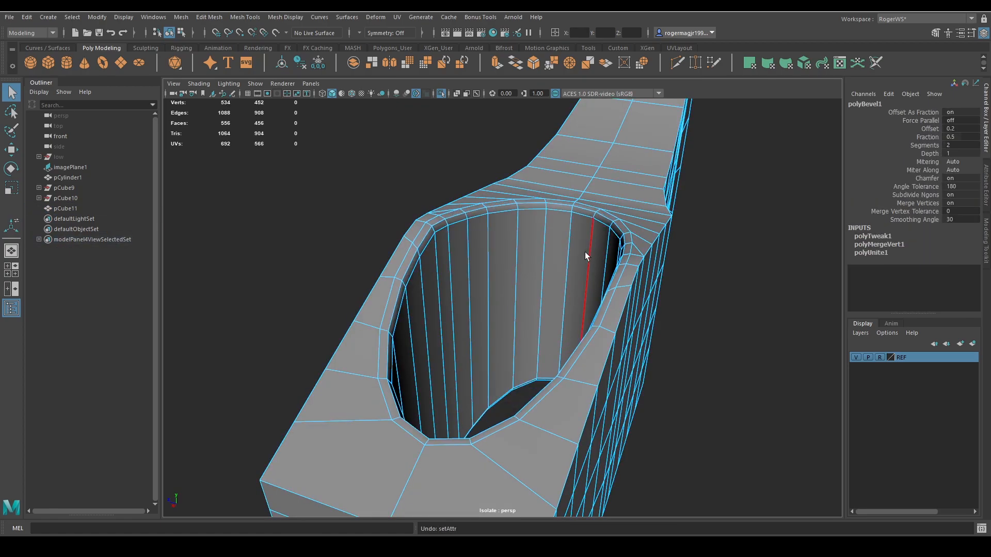
key("ctrl+z")
key("ctrl+z")
key("ctrl+b")
key("ctrl+z")
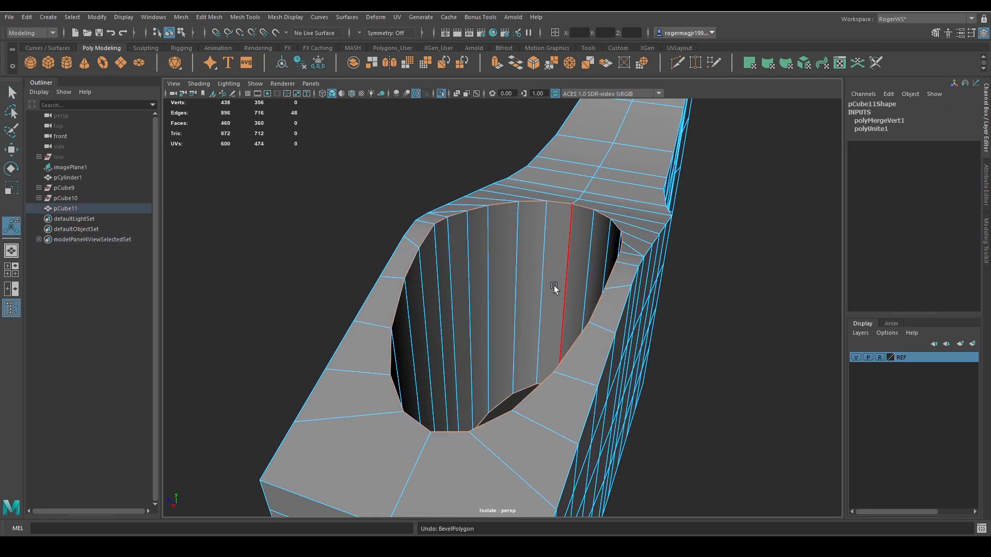
Bevel the hole rim edges with a fraction of 0.417 and 2 segments, comparing chamfer off and leaving it on.
key("ctrl+b")
left_click_drag(590, 324, 559, 364)
left_click(607, 358)
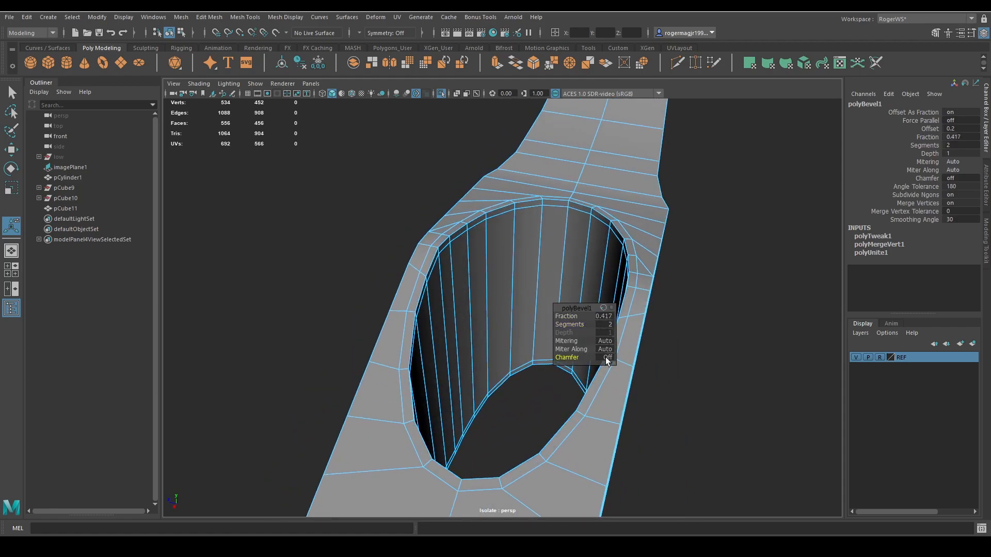
left_click(607, 358)
left_click(607, 358)
left_click(607, 358)
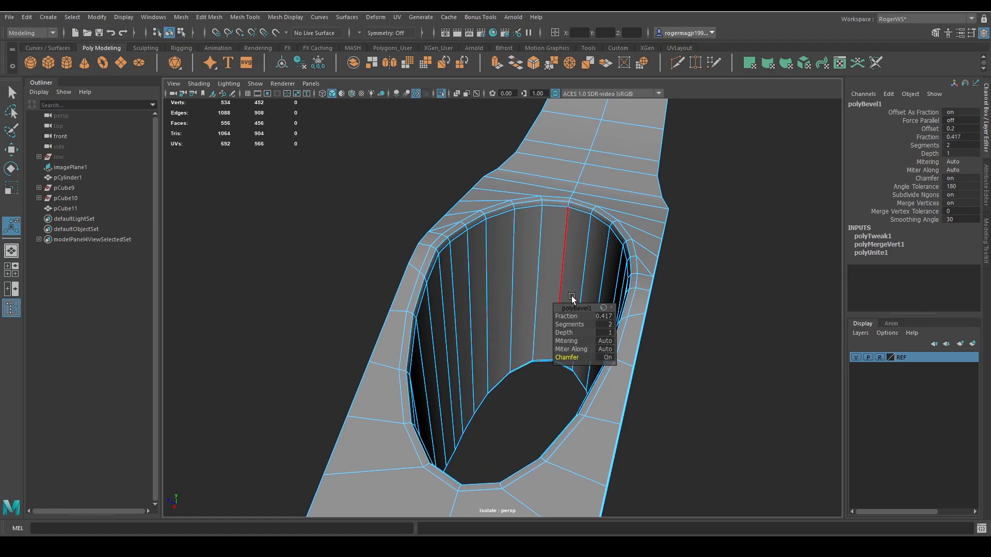
Try beveling the upper outer edges beside the handle hole with a reduced fraction.
left_click_drag(517, 297, 542, 292, "alt")
scroll(546, 299, "down", 4)
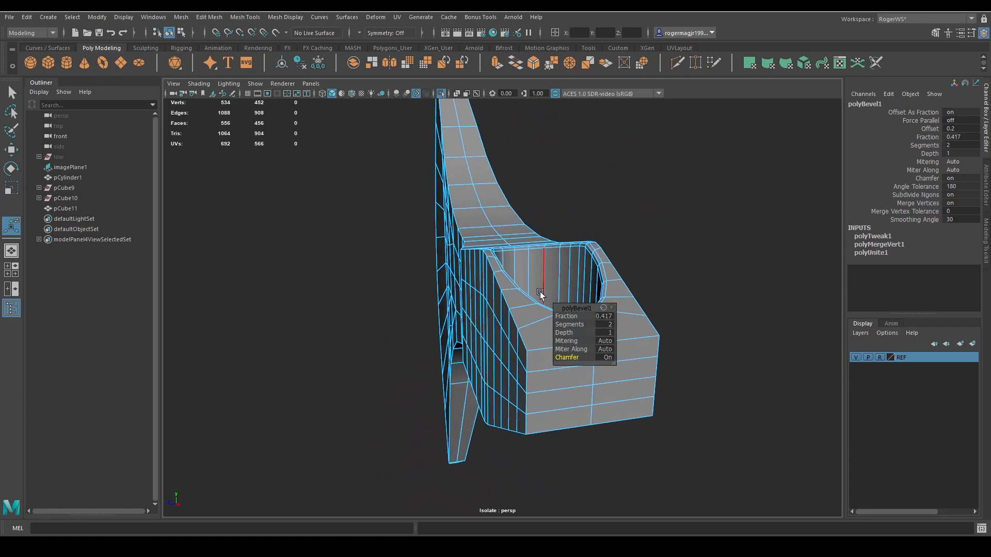
scroll(540, 293, "up", 4)
key("q")
left_click(498, 270)
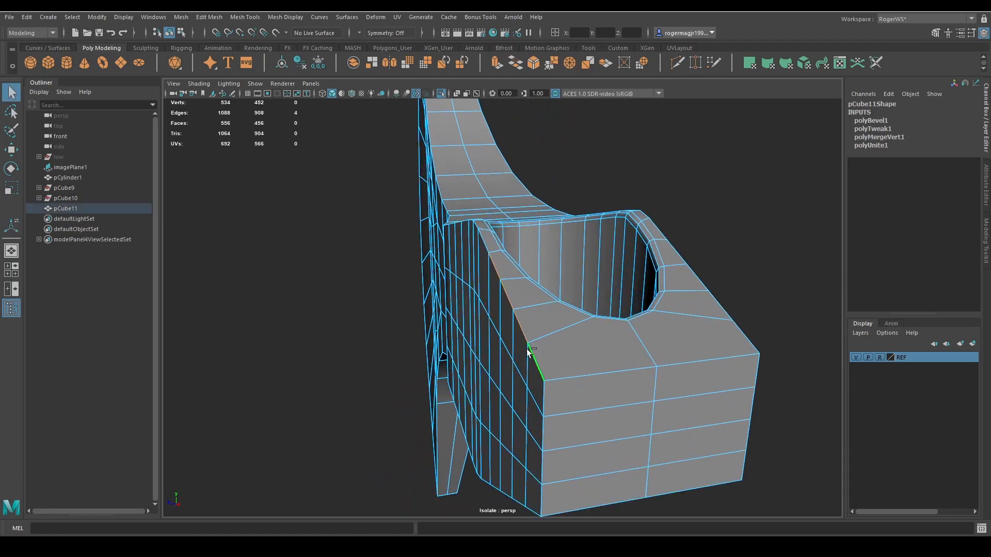
key("ctrl+b")
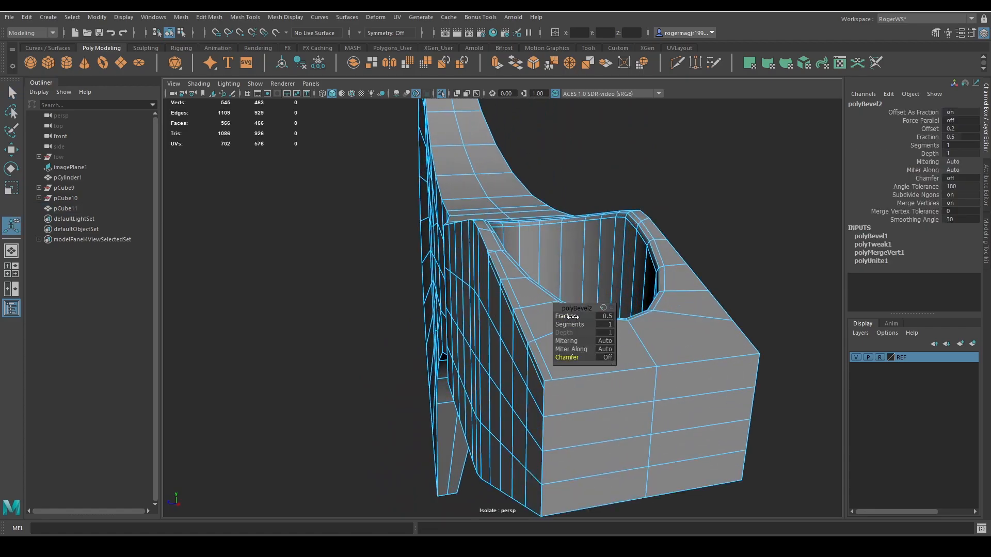
left_click_drag(570, 316, 527, 330, "alt")
key("ctrl+z")
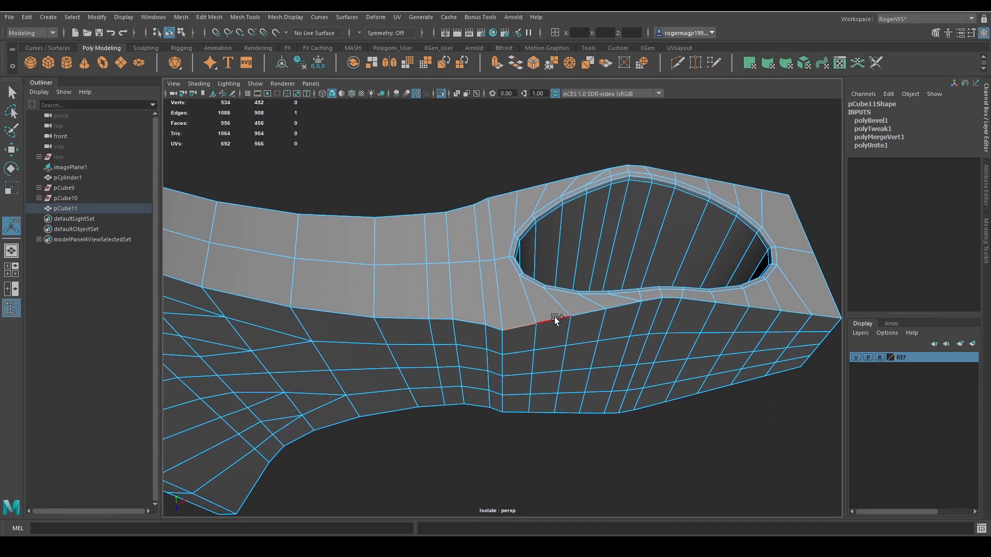
Try beveling the upper outer edges beside the blade-side end of the hole with a fraction of 0.062, 1 segment and chamfer off.
left_click_drag(601, 324, 354, 305, "alt")
key("ctrl+b")
left_click(607, 359)
scroll(510, 306, "up", 4)
middle_click_drag(552, 306, 518, 309, "alt")
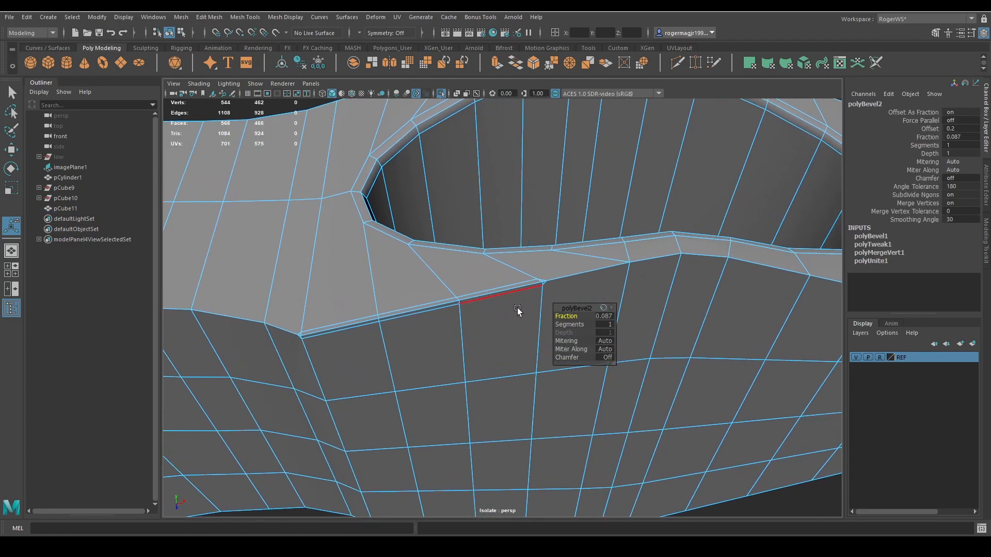
key("q")
Inspect the beveled outer edge in smooth preview from several angles, and switch the preview off.
right_click_drag(531, 335, 584, 297)
key("3")
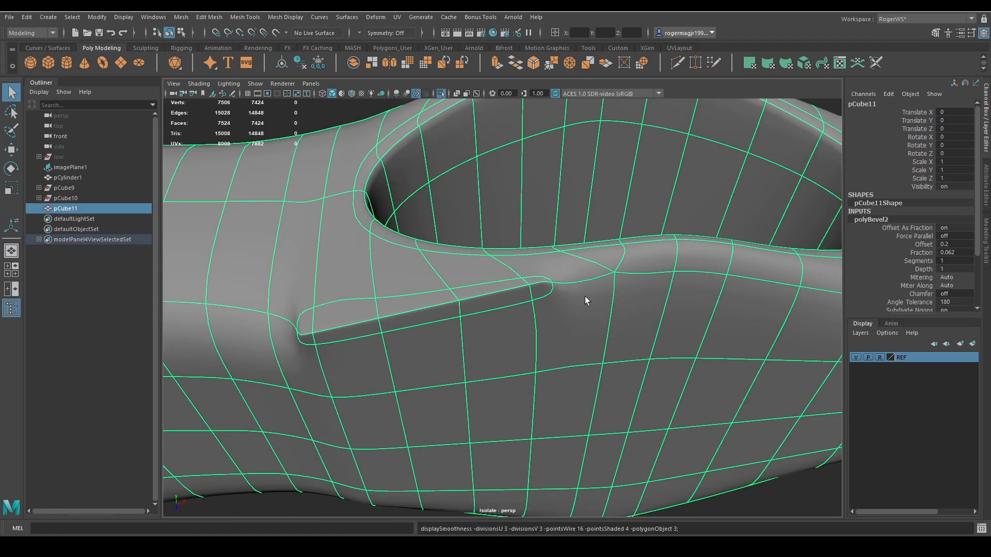
scroll(585, 296, "down", 4)
left_click(717, 445)
left_click_drag(460, 334, 498, 252, "alt")
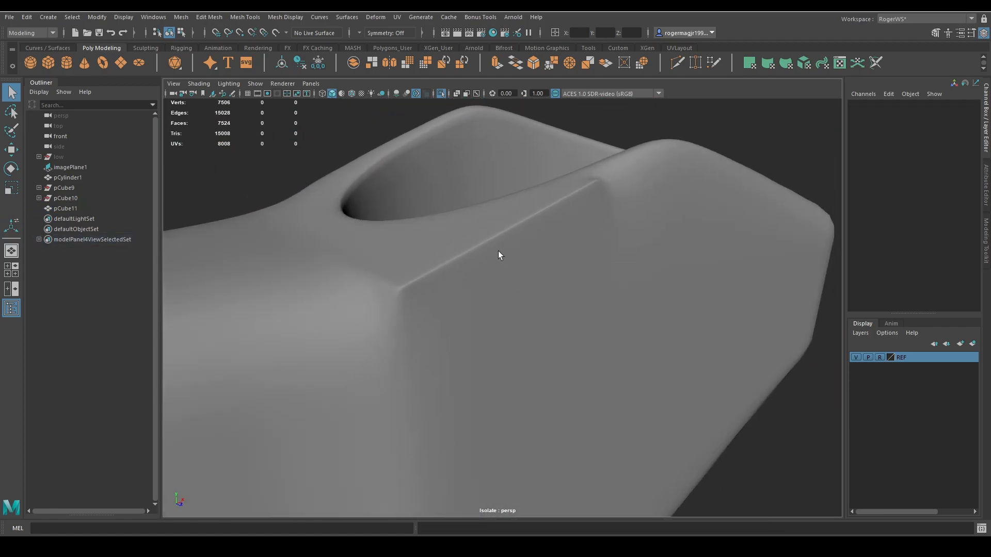
scroll(564, 199, "down", 3)
left_click_drag(537, 281, 624, 309, "alt")
left_click(629, 309)
key("1")
Try beveling the upper outer edges toward the rear of the hole with a fraction of 1, 1 segment and chamfer off.
middle_click_drag(630, 309, 508, 305, "alt")
right_click_drag(571, 314, 572, 277)
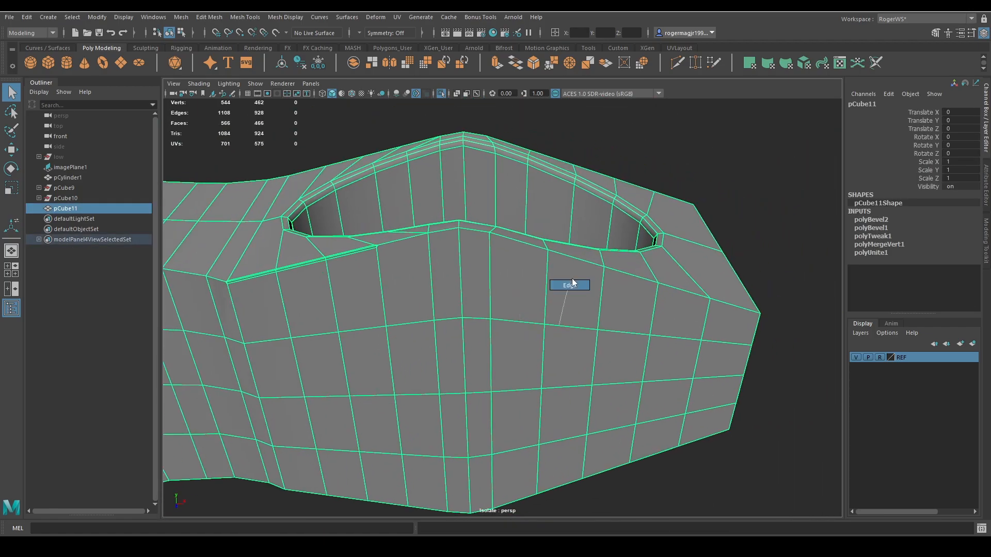
left_click(579, 260)
key("ctrl+b")
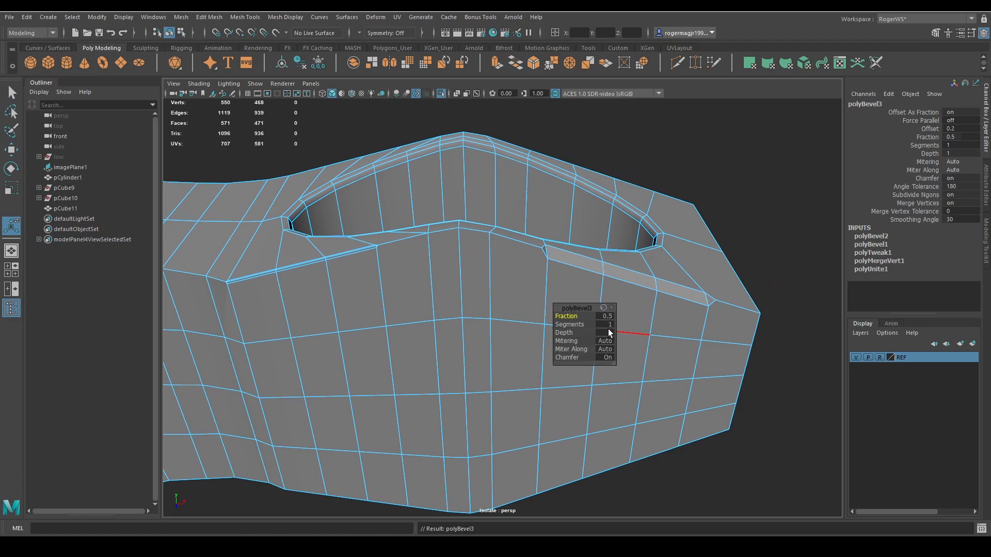
left_click(607, 358)
left_click_drag(589, 317, 601, 318)
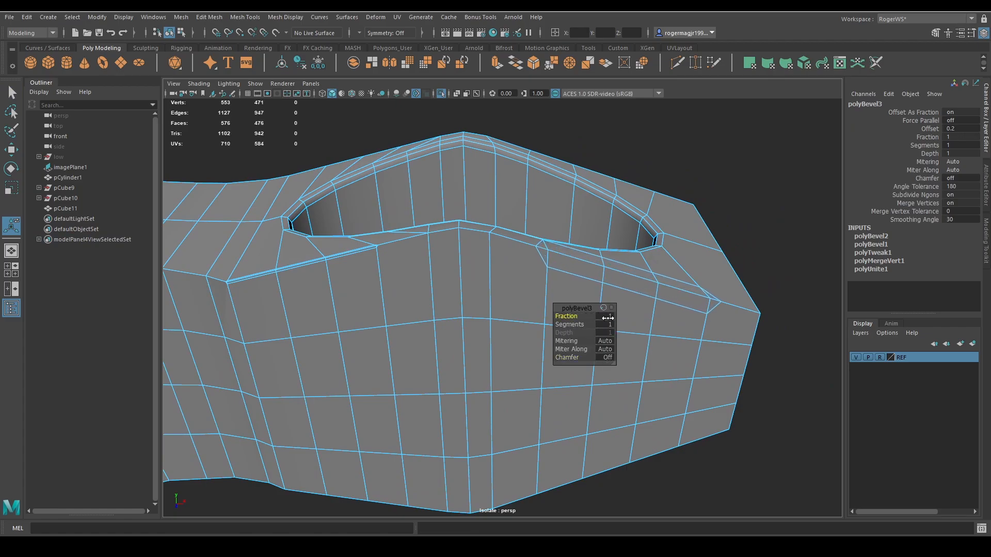
key("q")
Compare the front and rear outer edge bevels in smooth preview.
right_click_drag(606, 293, 650, 261)
key("3")
left_click(744, 224)
left_click_drag(652, 294, 636, 262, "alt")
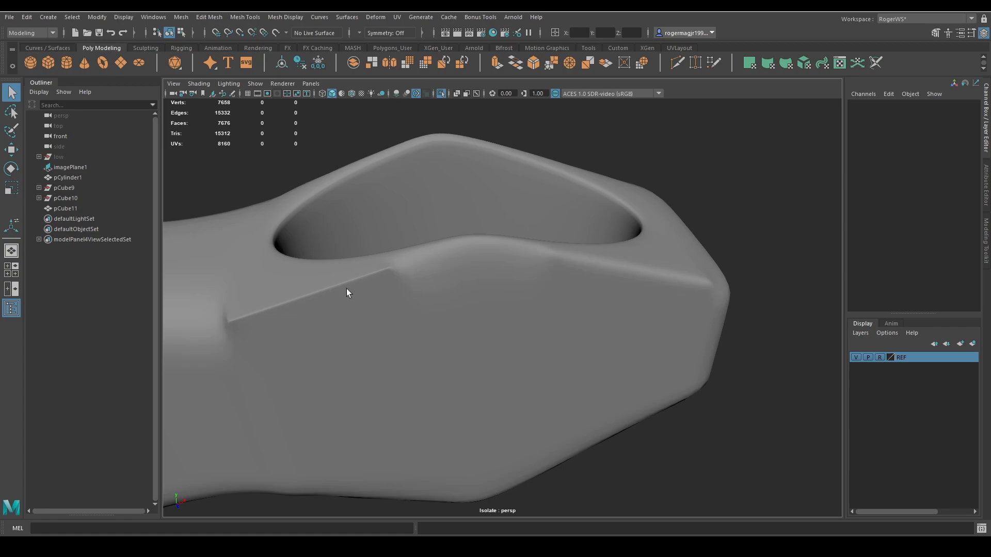
left_click_drag(329, 289, 364, 286, "alt")
left_click(522, 298)
scroll(523, 300, "down", 2)
Undo both outer edge bevels beside the handle hole.
key("ctrl+z")
key("ctrl+z")
key("ctrl+z")
key("ctrl+z")
key("ctrl+z")
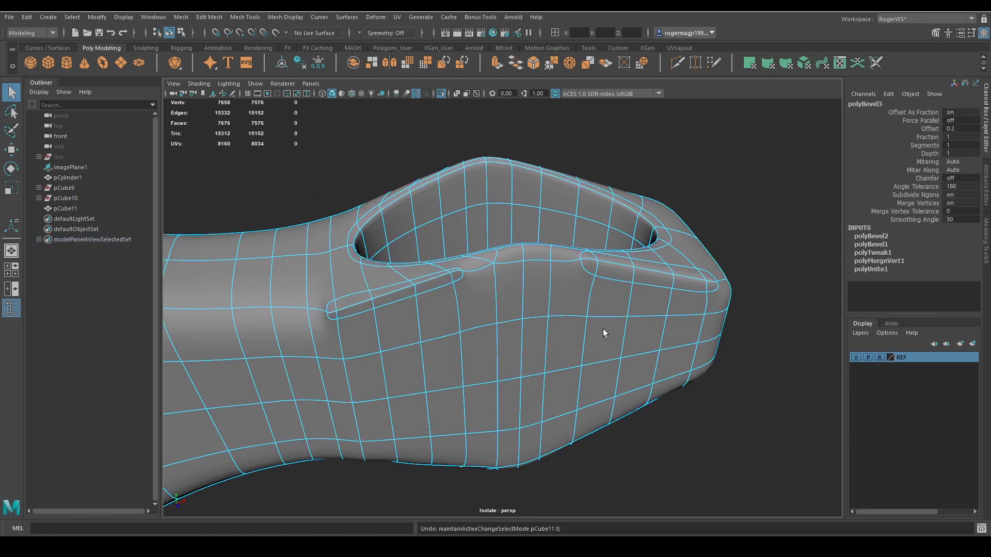
key("ctrl+z")
key("ctrl+z")
scroll(542, 322, "down", 3)
key("ctrl+z")
key("ctrl+z")
key("ctrl+z")
key("ctrl+z")
key("ctrl+z")
key("ctrl+z")
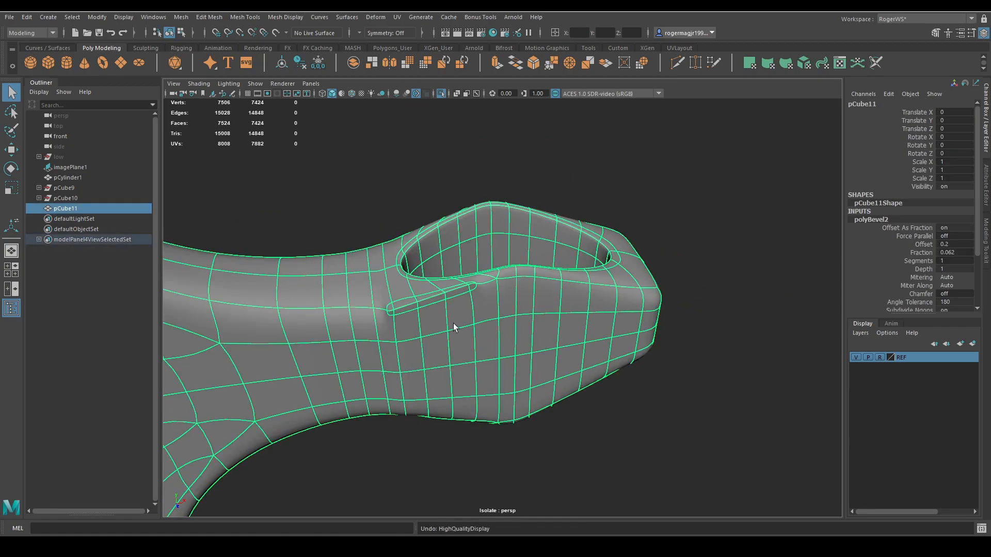
key("ctrl+z")
key("ctrl+z")
Select all the narrow faces along the full length of the blade's cutting edge.
left_click_drag(389, 332, 490, 356, "alt")
scroll(490, 355, "up", 6)
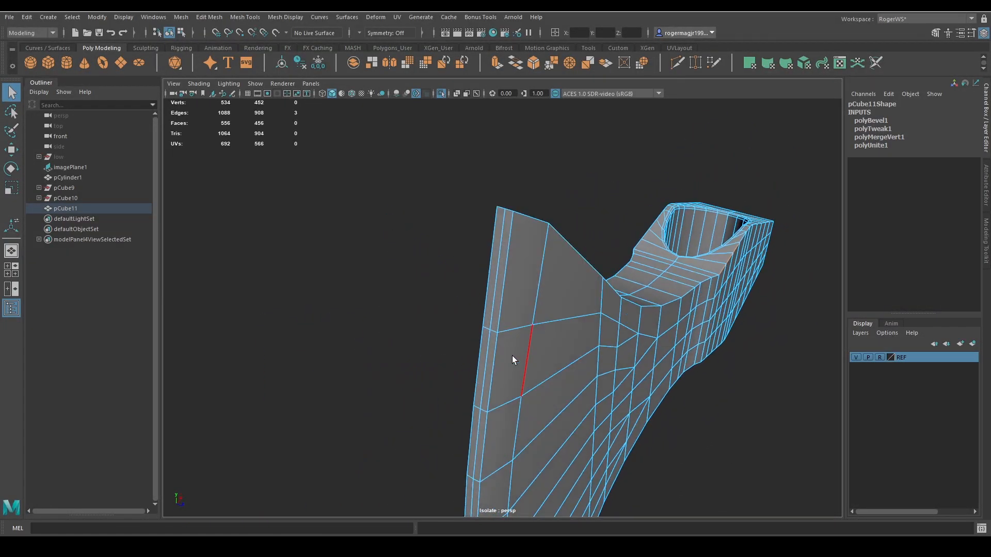
left_click(497, 287)
left_click(490, 276, "shift")
left_click(482, 357, "shift")
left_click(490, 345, "shift")
scroll(490, 351, "down", 3)
middle_click_drag(486, 380, 502, 309, "alt")
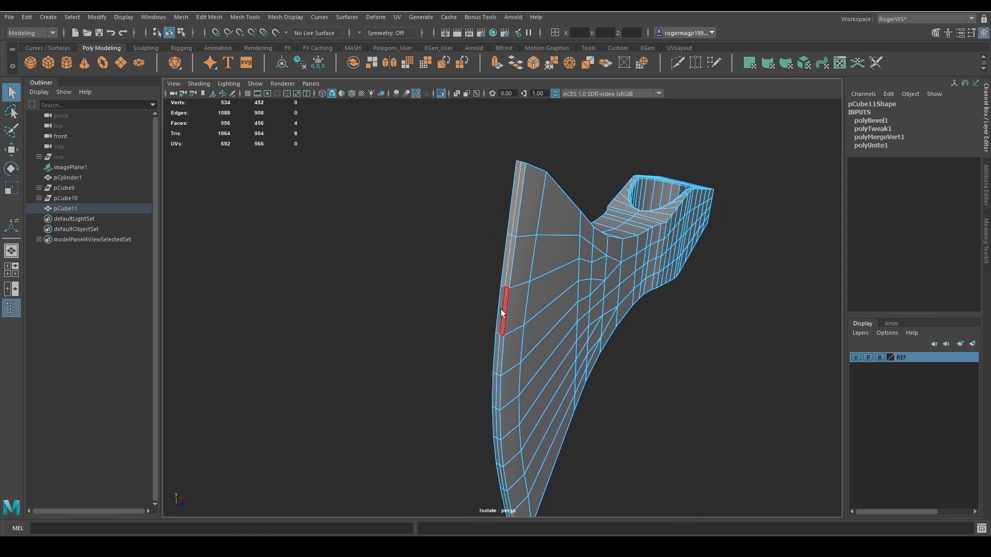
left_click_drag(495, 347, 496, 351, "shift")
scroll(509, 387, "up", 3)
middle_click_drag(509, 386, 522, 285, "alt")
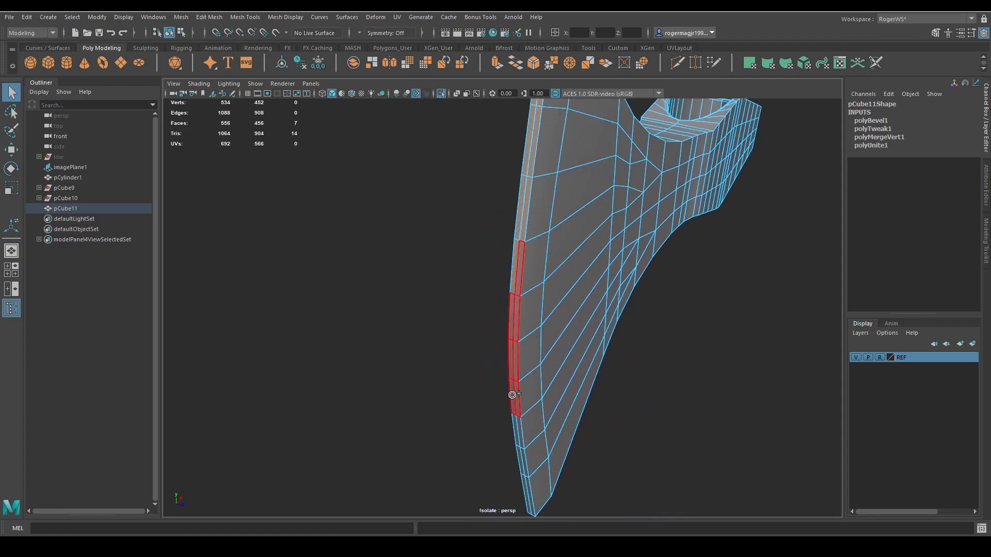
left_click_drag(527, 486, 532, 501, "shift")
scroll(561, 411, "down", 3)
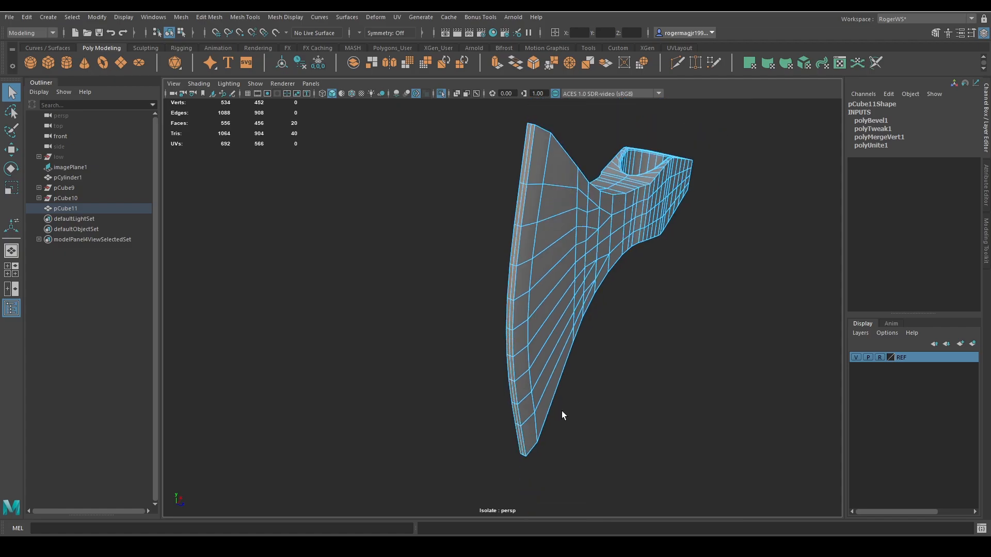
Scale the selected cutting-edge faces down across the blade's thickness to sharpen the blade, and clear the selection.
left_click_drag(561, 411, 559, 478, "alt")
key("r")
middle_click_drag(559, 478, 546, 450, "alt")
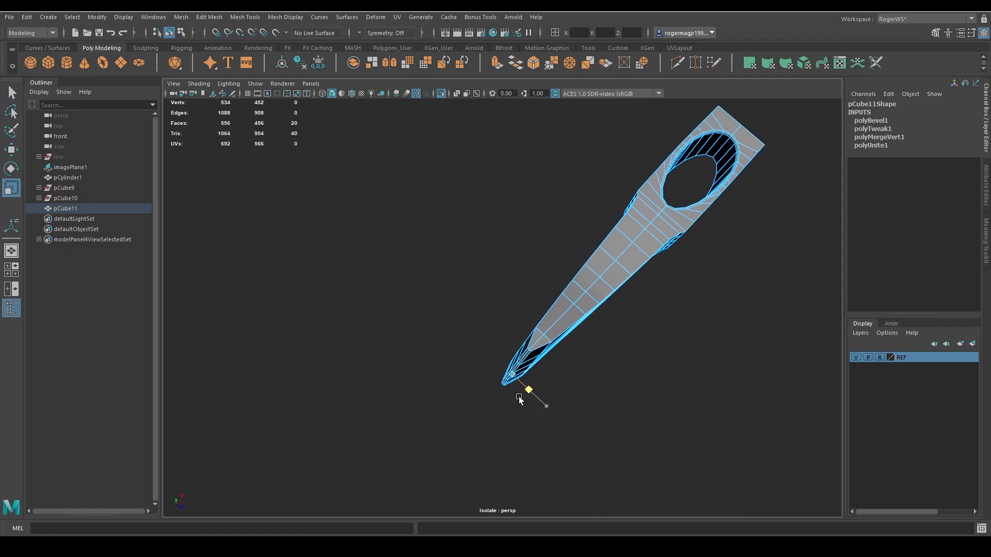
left_click_drag(509, 395, 628, 482, "alt")
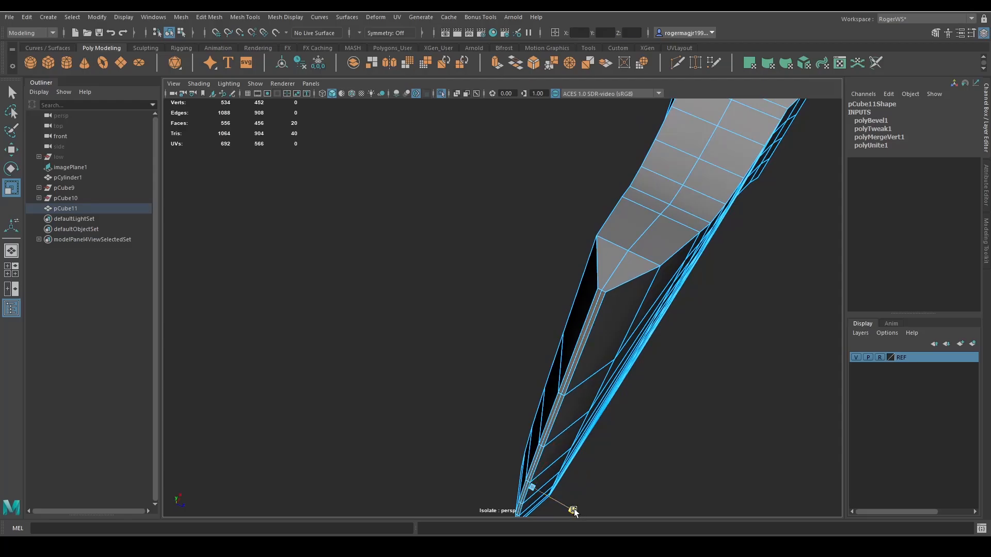
left_click_drag(552, 506, 515, 390, "alt")
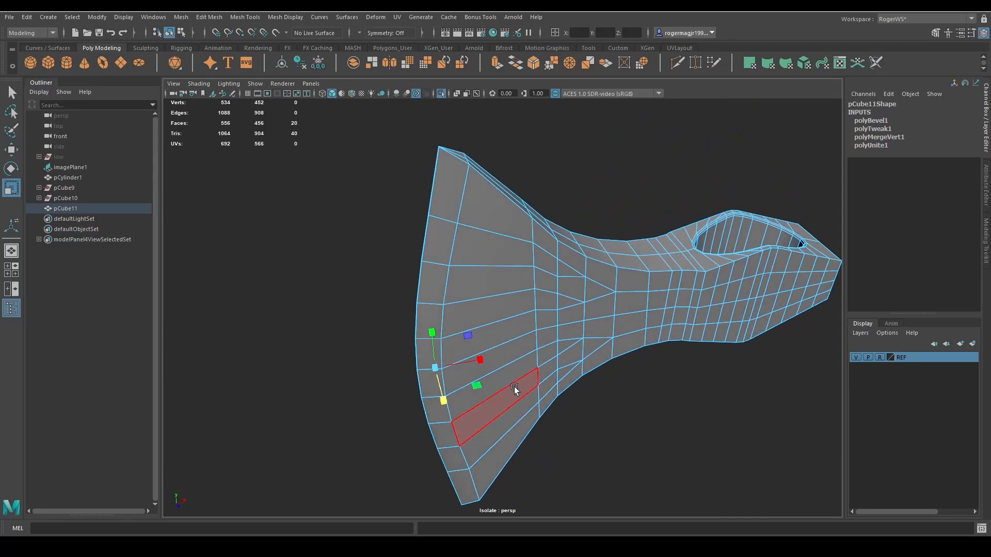
left_click(575, 219)
Examine the thinned cutting edge from several angles and trace the edge loop running along its middle.
mouse_move(538, 281)
left_mouse_down("alt")
mouse_move(542, 299)
mouse_move(503, 295)
mouse_move(522, 329)
mouse_move(631, 348)
mouse_move(532, 358)
mouse_move(378, 334)
mouse_move(454, 326)
left_mouse_up("alt")
right_click_drag(455, 326, 509, 323, "alt")
middle_click_drag(509, 323, 528, 337, "alt")
scroll(527, 337, "down", 3)
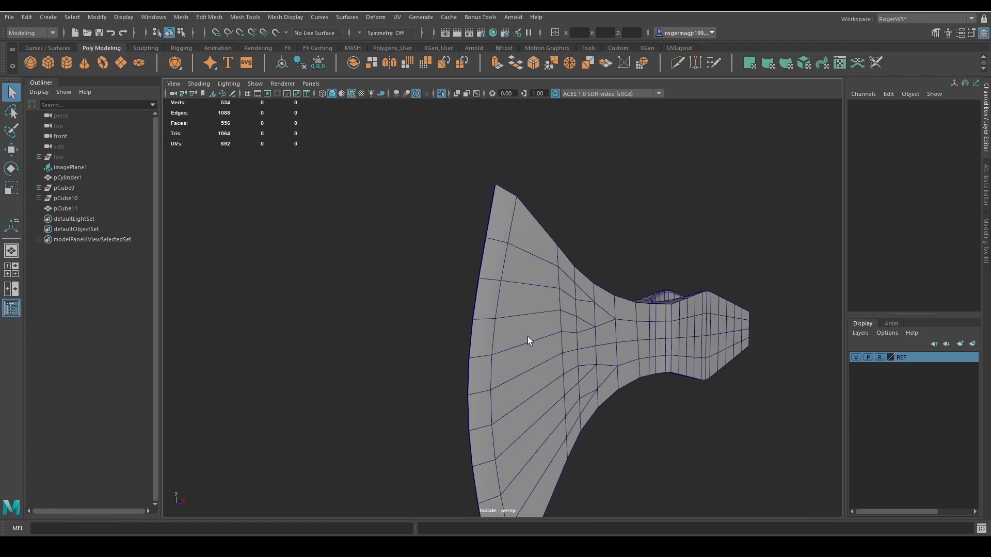
left_click_drag(527, 337, 525, 314, "alt")
middle_click_drag(524, 314, 574, 283, "alt")
scroll(574, 283, "up", 3)
left_click_drag(574, 283, 550, 342, "alt")
scroll(550, 342, "up", 4)
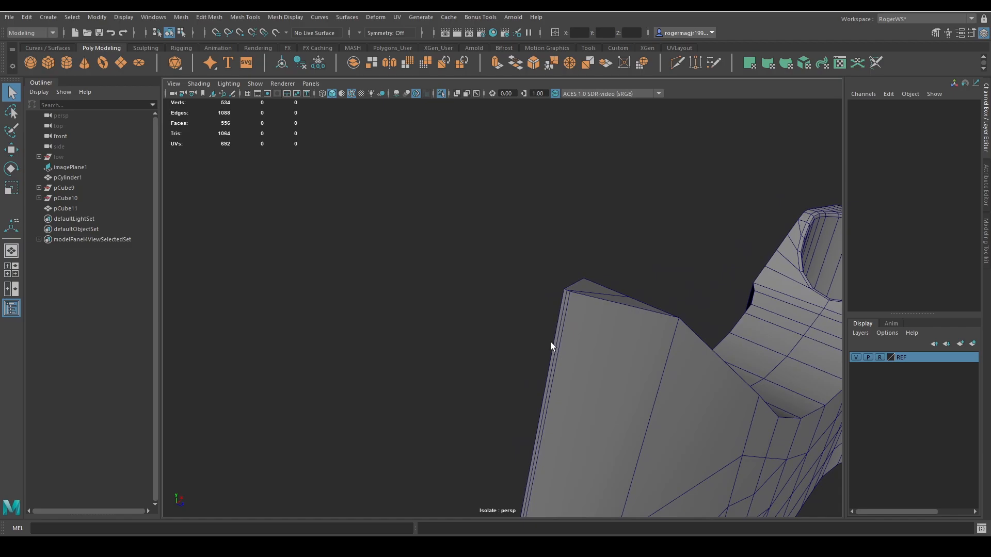
left_click(563, 303)
right_click_drag(563, 303, 566, 295)
double_click(566, 295)
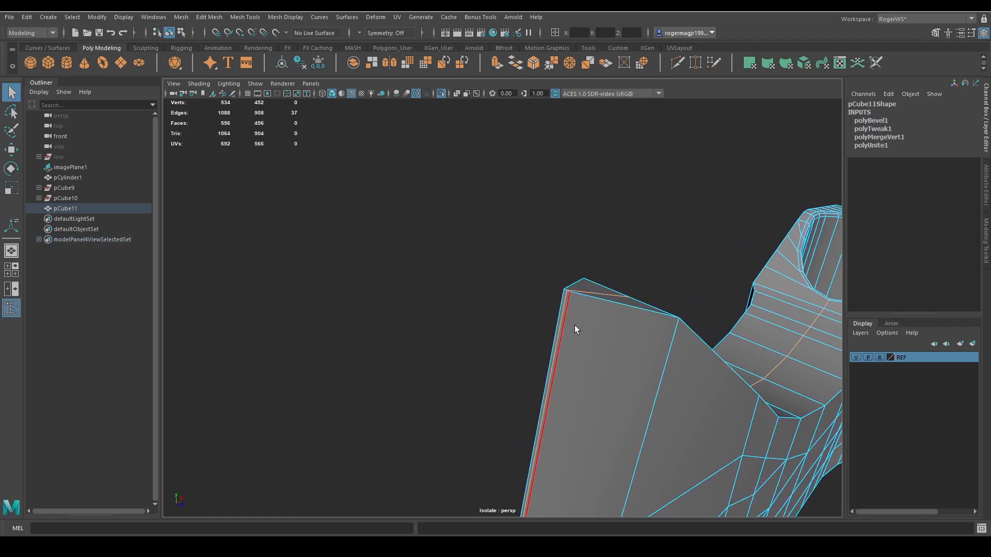
scroll(577, 329, "down", 4)
left_click_drag(625, 347, 454, 330, "alt")
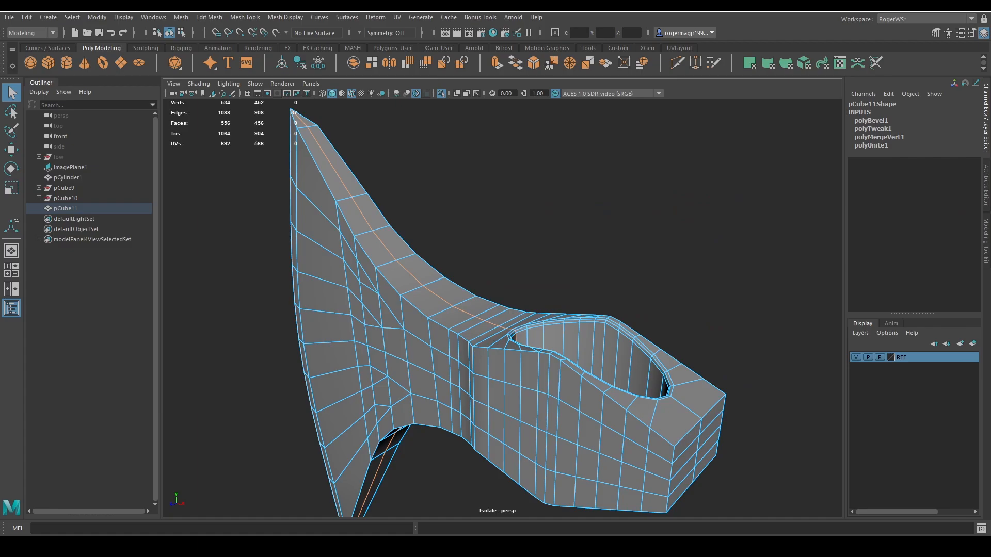
Bevel the upper side edges of the neck between blade and hole with chamfer off and a reduced fraction.
left_click_drag(646, 304, 684, 279, "alt")
middle_click_drag(684, 279, 652, 230, "alt")
key("ctrl+b")
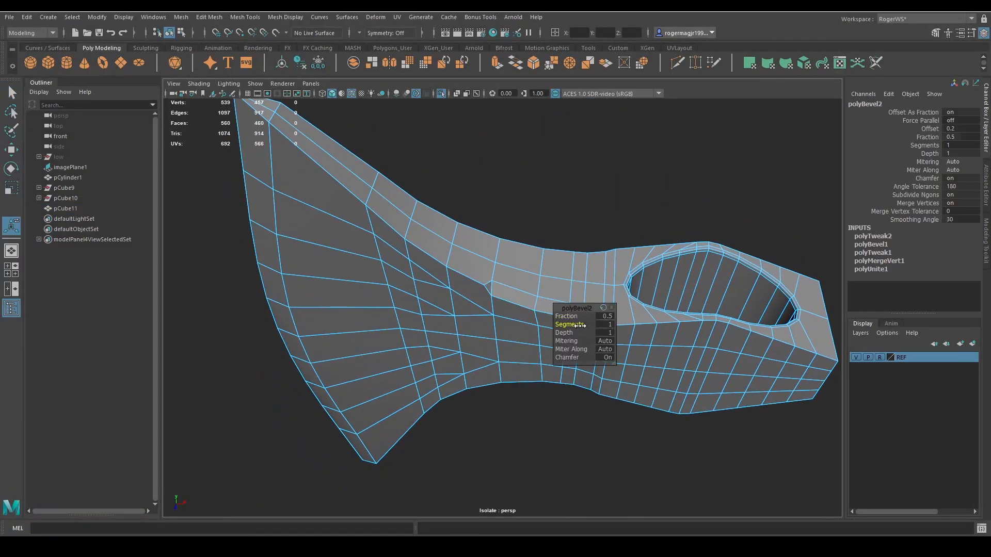
left_click(607, 356)
left_click_drag(566, 316, 546, 316)
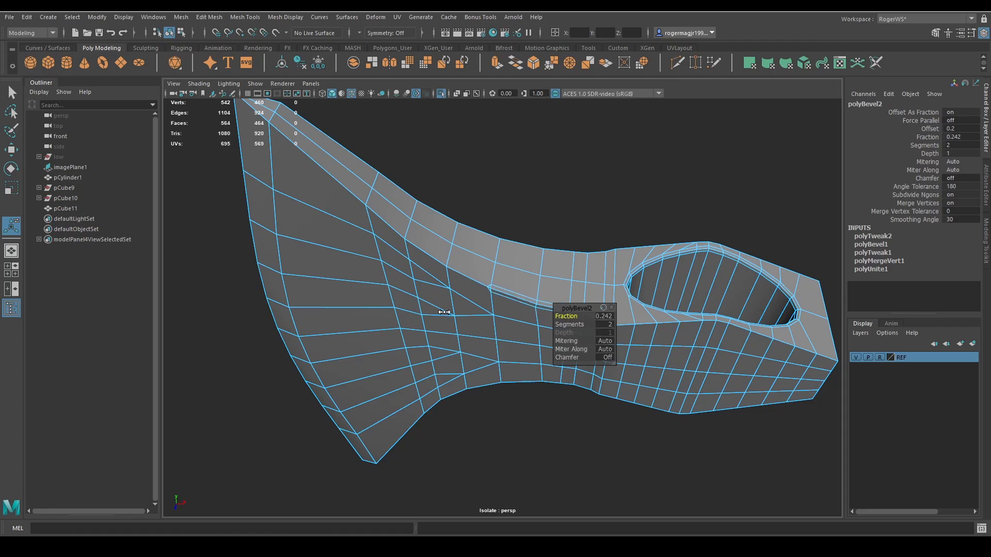
right_click_drag(579, 277, 594, 240, "alt")
middle_click_drag(593, 240, 588, 268, "alt")
key("q")
Inspect the neck bevel in smooth preview with the shaded wireframe hidden, and switch the preview off.
right_click_drag(588, 266, 652, 173)
key("3")
left_click(653, 173)
left_click(577, 253)
left_click(607, 176)
key("alt+5")
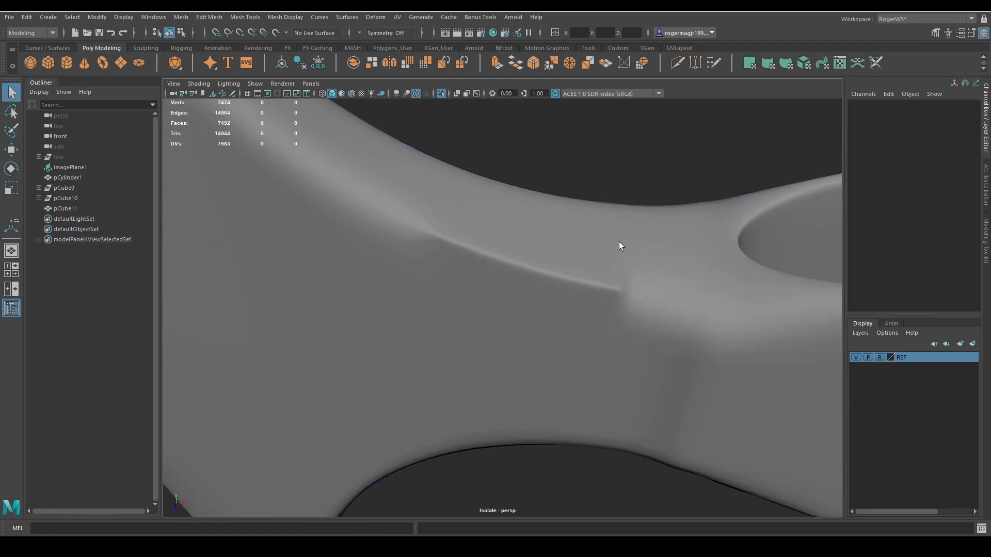
left_click(583, 265)
mouse_move(618, 242)
right_mouse_down("alt")
mouse_move(583, 265)
mouse_move(603, 272)
right_mouse_up("alt")
key("1")
Roll back the neck bevel's settings and set it to a fraction of 0.064 with 1 segment and chamfer off.
key("ctrl+z")
key("ctrl+z")
key("ctrl+z")
left_click(606, 357)
left_click_drag(566, 316, 497, 319)
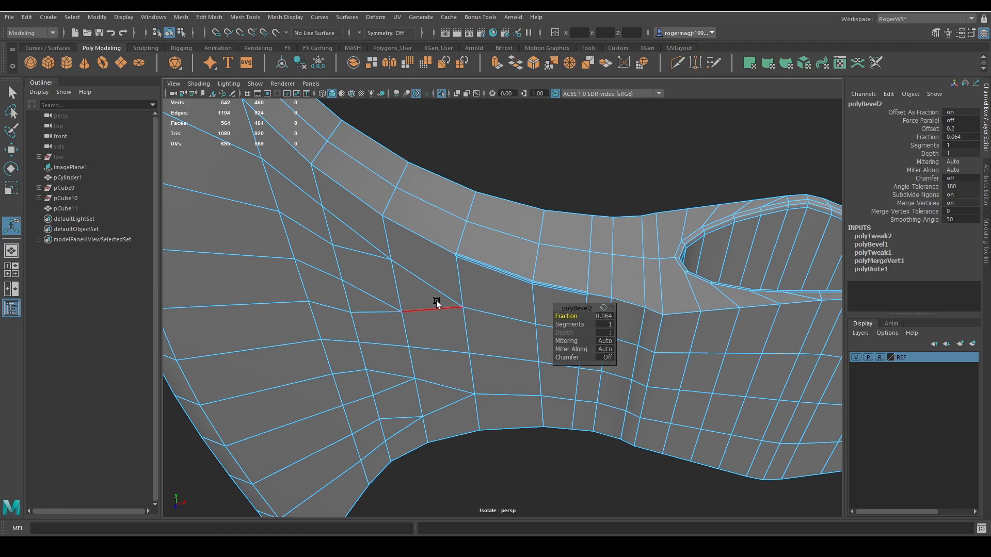
key("q")
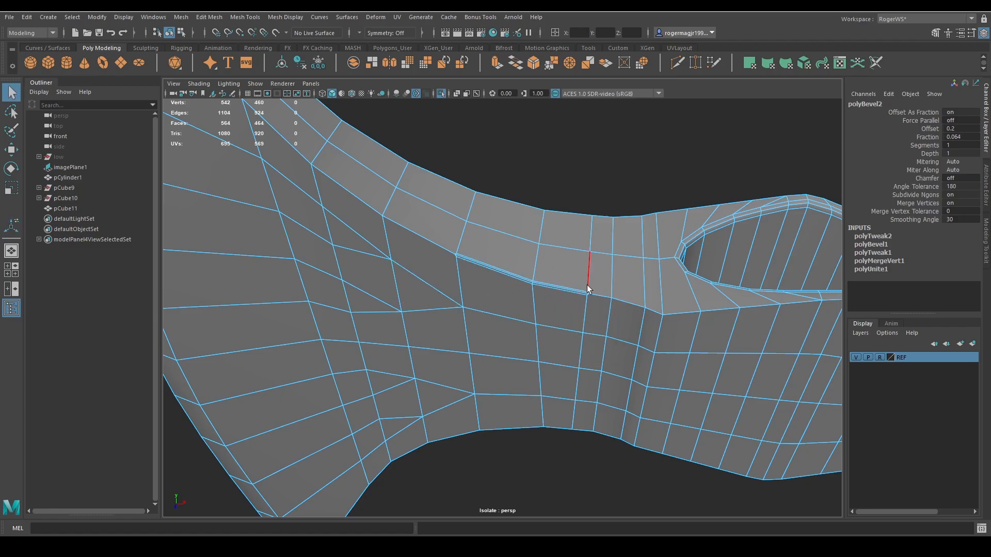
Inspect the tightened neck bevel in smooth preview.
left_click_drag(581, 263, 578, 225, "alt")
middle_click_drag(578, 225, 574, 282, "alt")
right_click_drag(529, 247, 594, 166)
key("3")
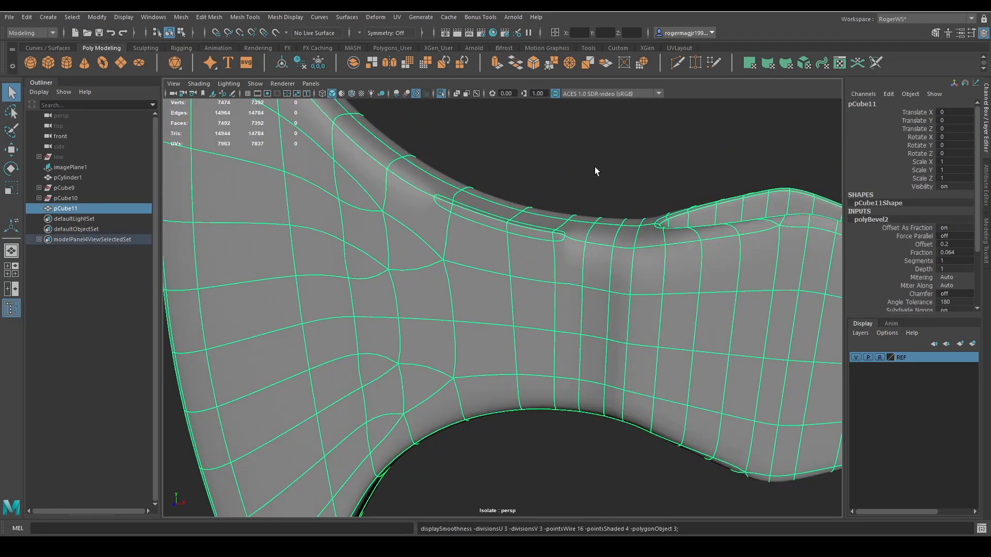
left_click(575, 171)
left_click_drag(560, 199, 547, 266, "alt")
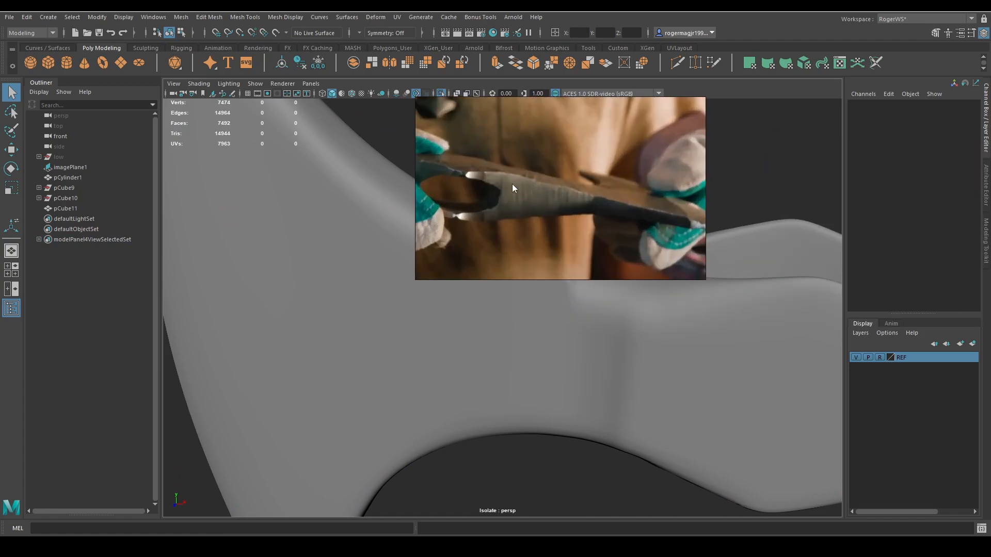
Move the reference photo aside, compare the smoothed neck and hole area with it, and switch the smooth preview off.
right_click_drag(571, 191, 300, 239)
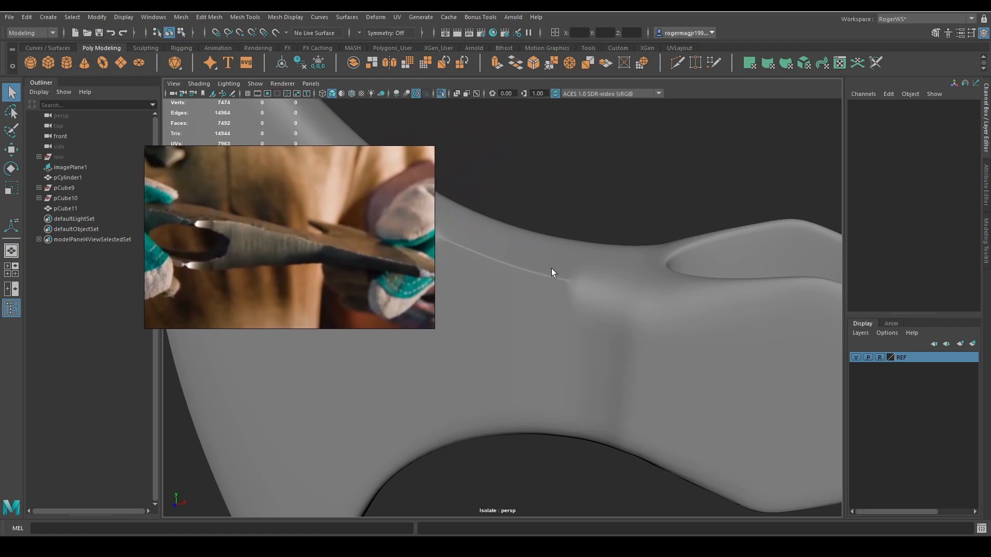
middle_click_drag(551, 268, 670, 221, "alt")
scroll(670, 221, "down", 5)
left_click_drag(670, 221, 576, 243, "alt")
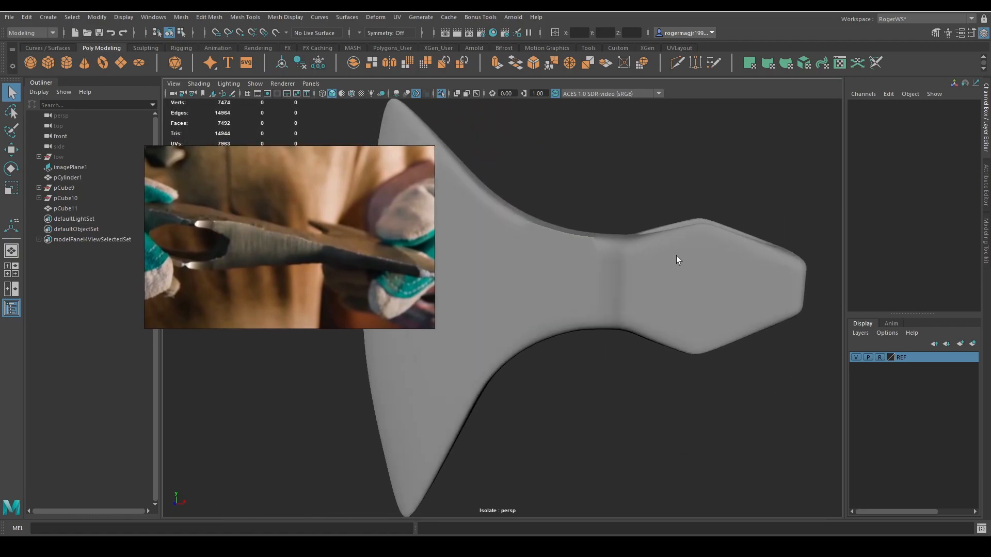
right_click_drag(524, 247, 589, 256, "alt")
left_click_drag(575, 227, 580, 267, "alt")
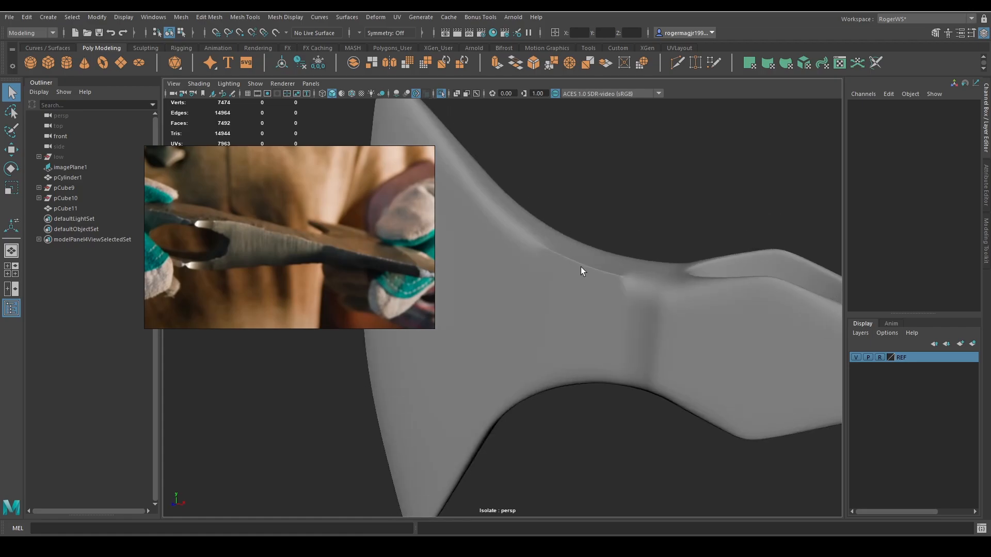
left_click(581, 268)
key("1")
right_click_drag(599, 224, 640, 228, "alt")
left_click_drag(640, 228, 564, 262, "alt")
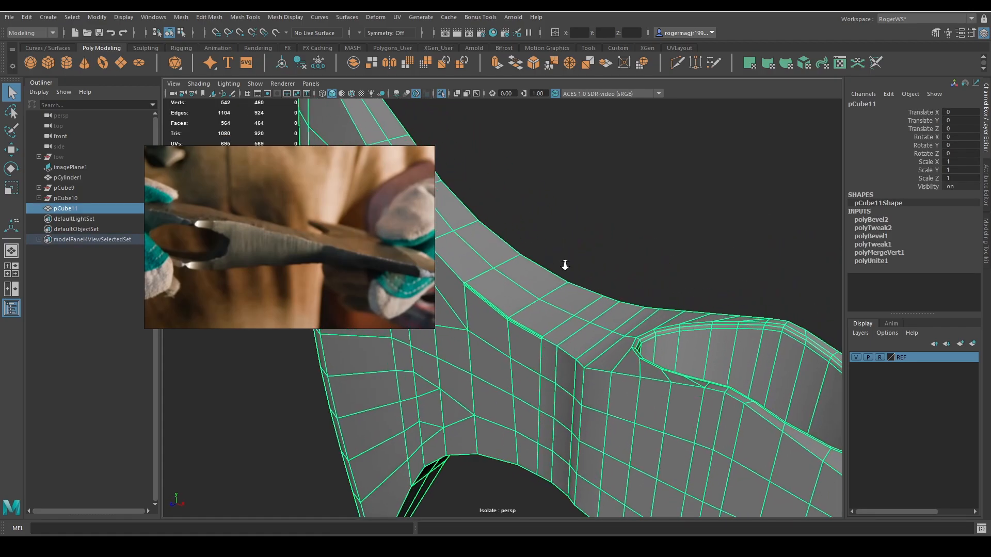
Check the mesh around the neck bevel and undo that bevel along the upper edge.
right_click_drag(564, 262, 614, 281, "alt")
left_click_drag(614, 281, 564, 250, "alt")
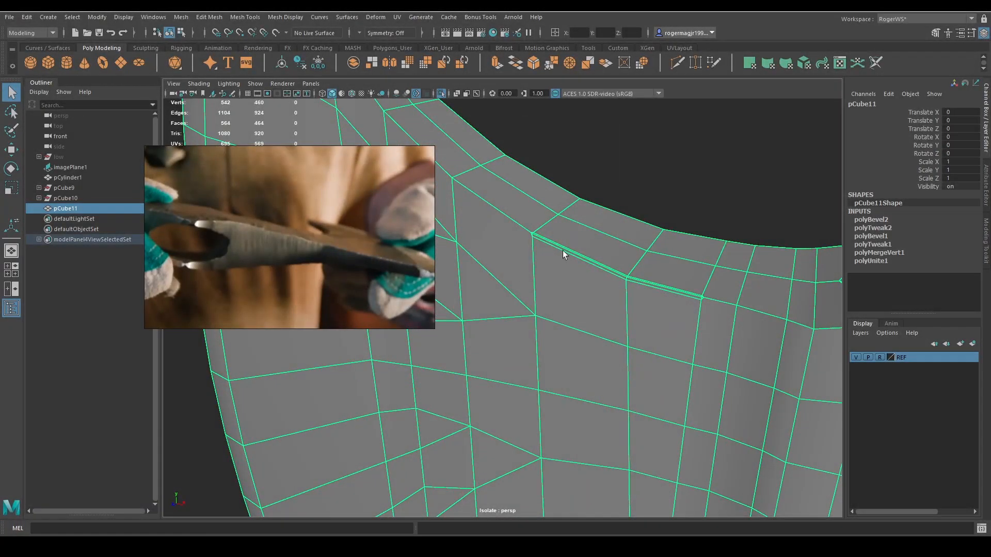
left_click_drag(664, 283, 732, 271, "alt")
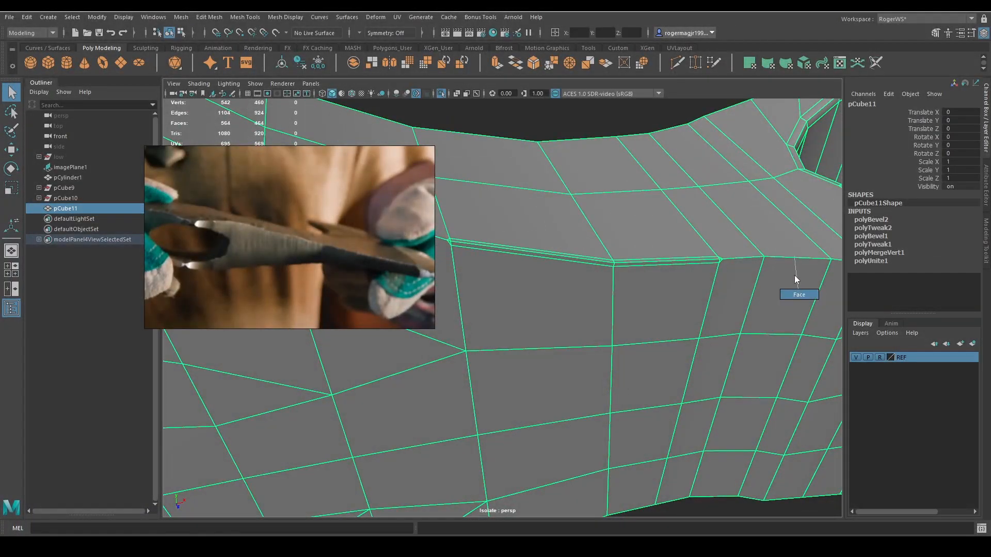
right_click_drag(795, 278, 795, 287)
left_click(657, 258)
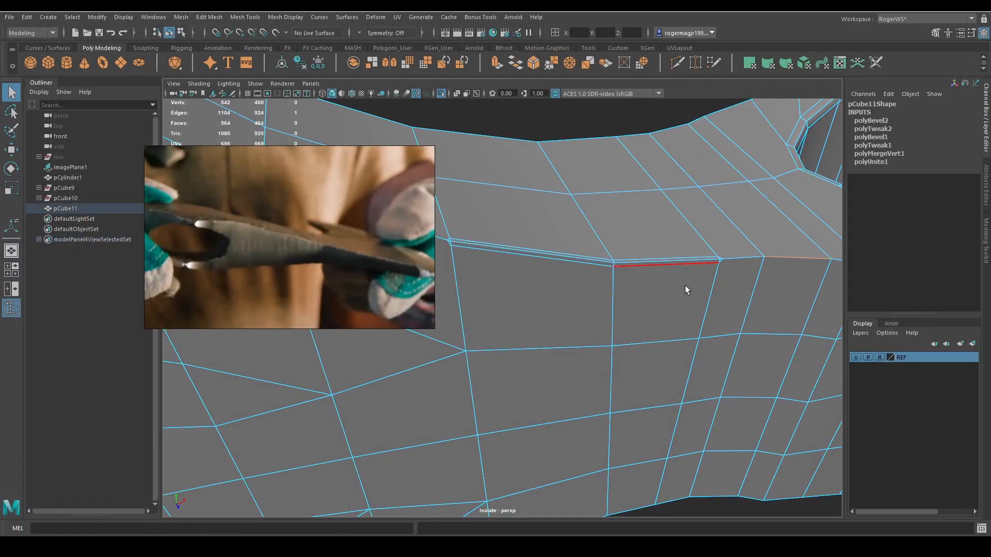
scroll(604, 281, "down", 4)
mouse_move(604, 281)
left_mouse_down("alt")
mouse_move(639, 277)
mouse_move(616, 279)
left_mouse_up("alt")
key("ctrl+z")
key("ctrl+z")
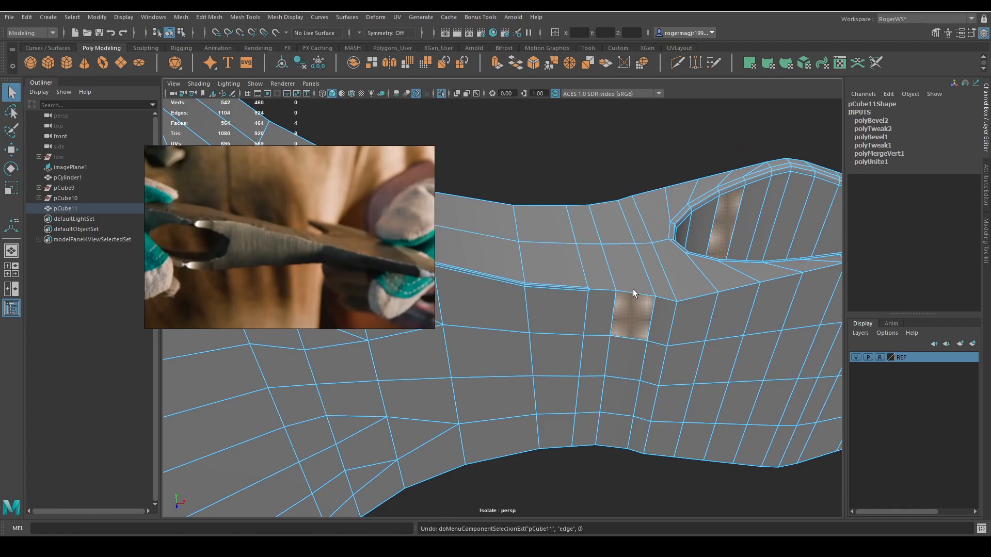
key("ctrl+z")
key("ctrl+z")
key("ctrl+z")
key("ctrl+z")
key("ctrl+z")
scroll(524, 276, "down", 4)
middle_click_drag(491, 271, 655, 283, "alt")
key("ctrl+z")
Select the faces on one side of the axe head's lengthwise centre line and delete them.
left_click_drag(621, 290, 572, 290, "alt")
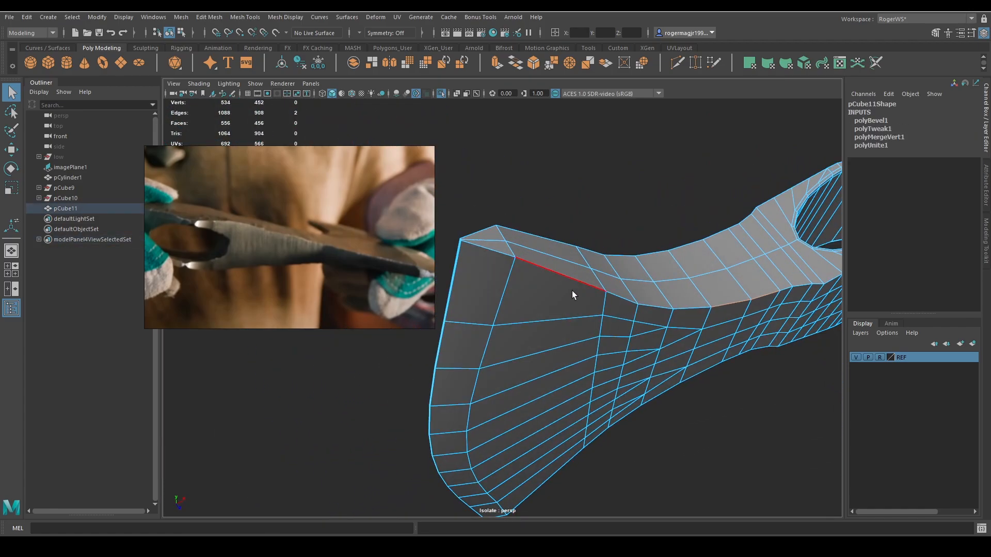
left_click_drag(486, 253, 589, 283, "alt")
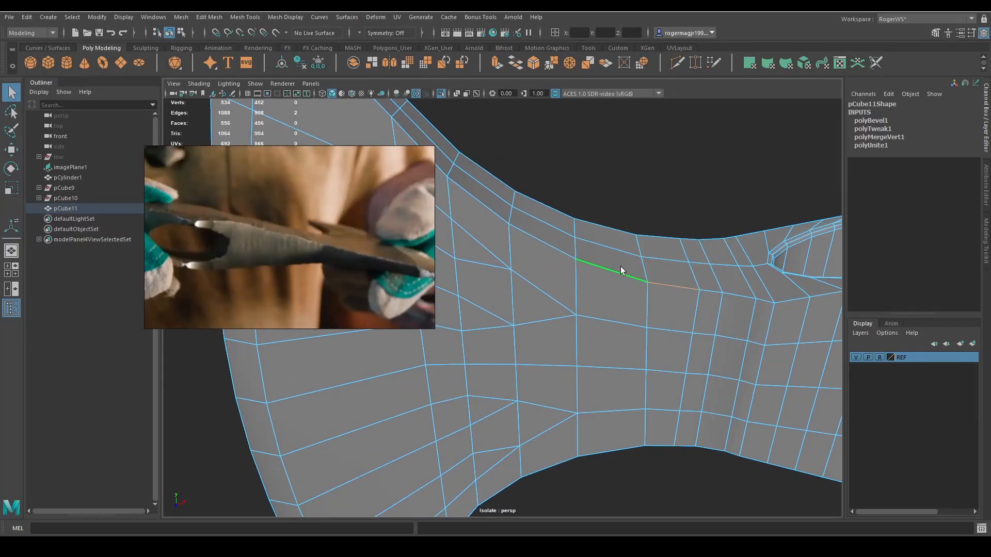
right_click_drag(682, 283, 657, 281, "alt")
middle_click_drag(657, 280, 643, 276, "alt")
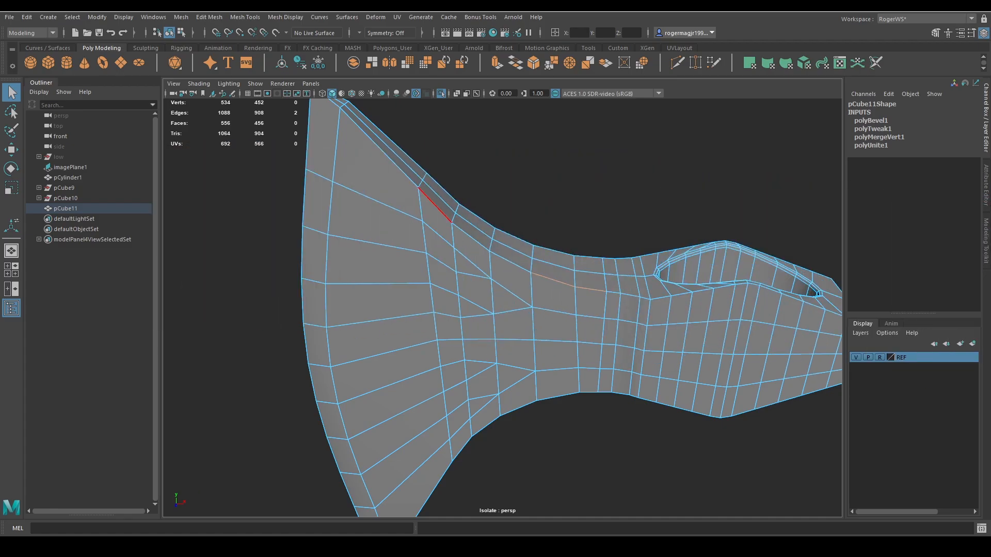
left_click_drag(635, 232, 507, 308, "alt")
scroll(588, 235, "up", 3)
key("F11")
left_click(503, 266)
double_click(503, 231, "shift")
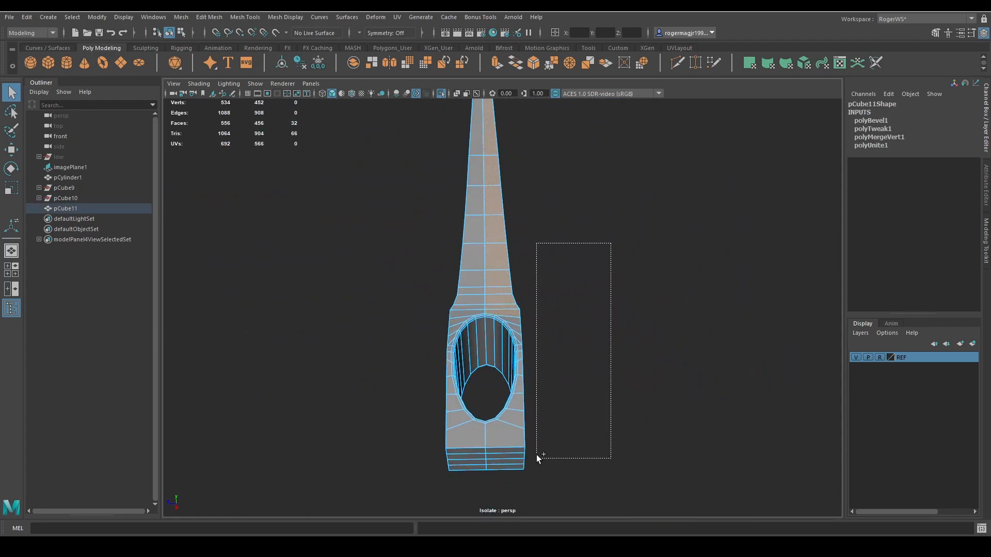
left_click_drag(505, 525, 502, 525, "shift")
middle_click_drag(568, 439, 569, 398, "alt")
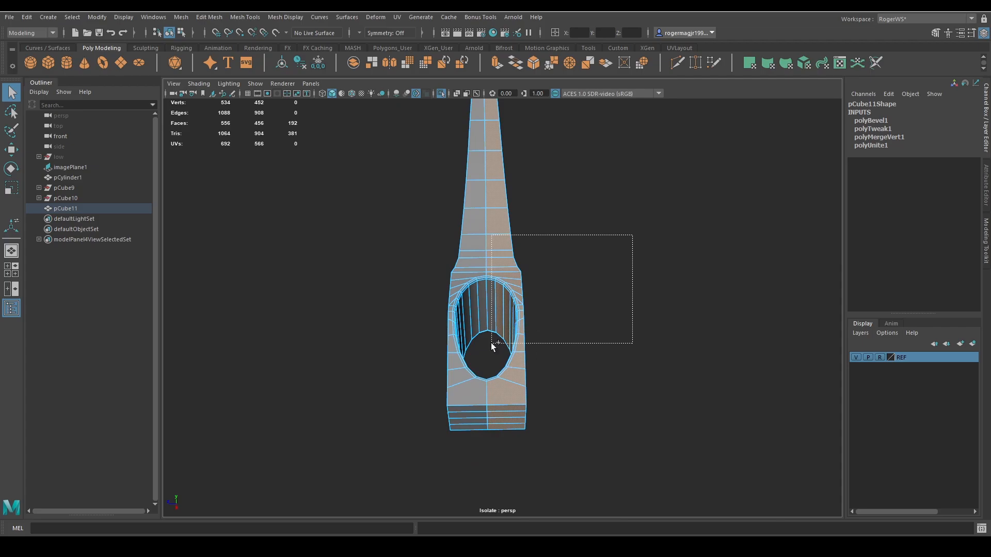
left_click_drag(490, 343, 571, 392, "shift")
key("Delete")
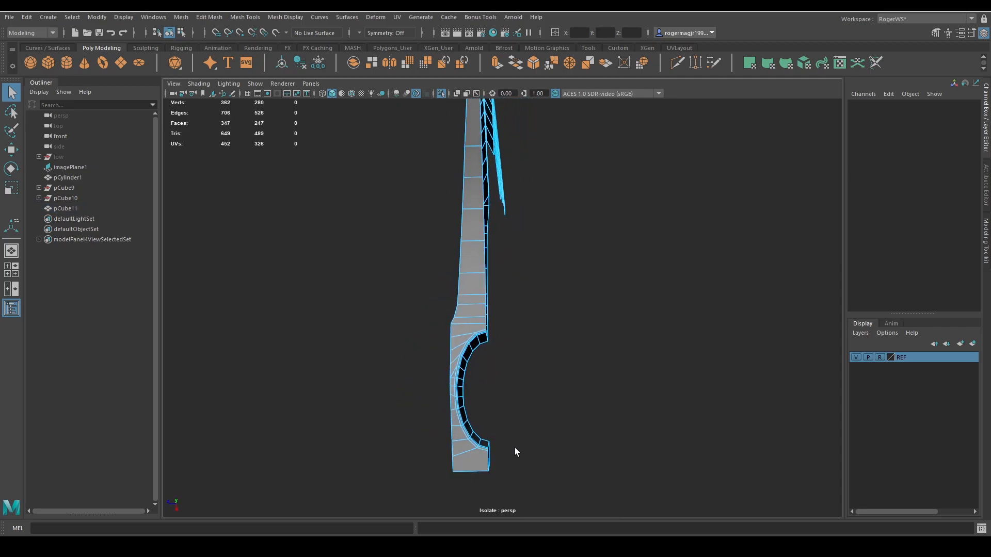
Delete the leftover faces beyond the centre line so only one half of the axe head remains.
left_click_drag(628, 259, 467, 322, "alt")
left_click_drag(445, 284, 467, 295)
key("Delete")
Select the edges along the upper outline and down the cutting edge of the remaining half.
right_click_drag(467, 294, 581, 304, "alt")
left_click_drag(581, 304, 623, 305, "alt")
double_click(457, 199)
double_click(565, 258, "shift")
left_click_drag(435, 243, 532, 258, "alt")
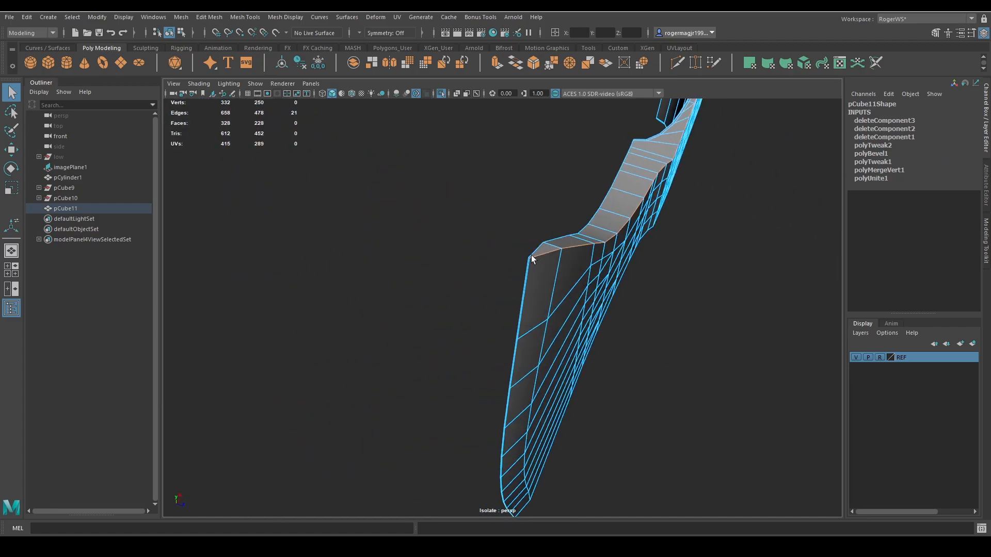
right_click_drag(531, 259, 701, 282, "alt")
middle_click_drag(701, 282, 699, 306, "alt")
double_click(609, 230, "shift")
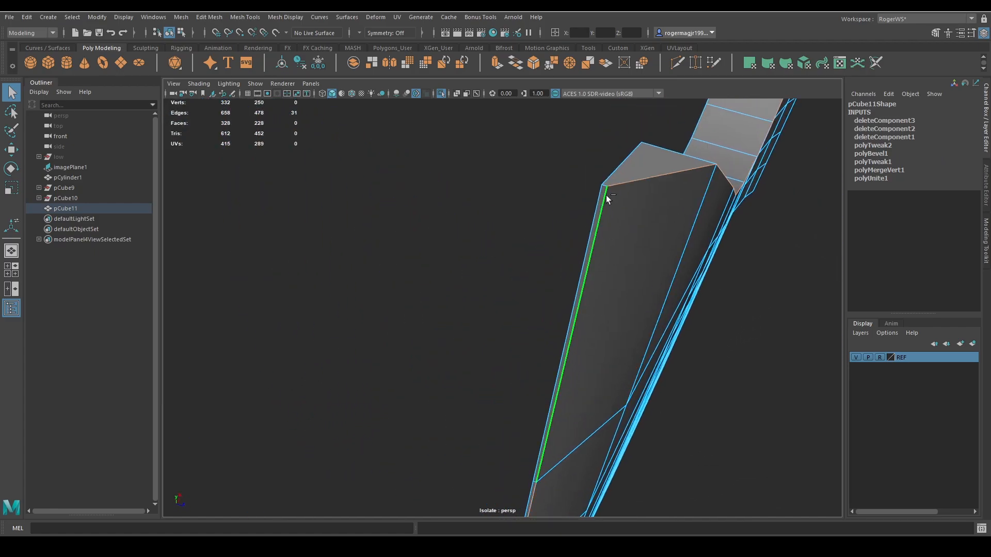
left_click_drag(620, 252, 584, 228, "alt")
middle_click_drag(583, 227, 623, 240, "alt")
left_click_drag(624, 240, 587, 271, "alt")
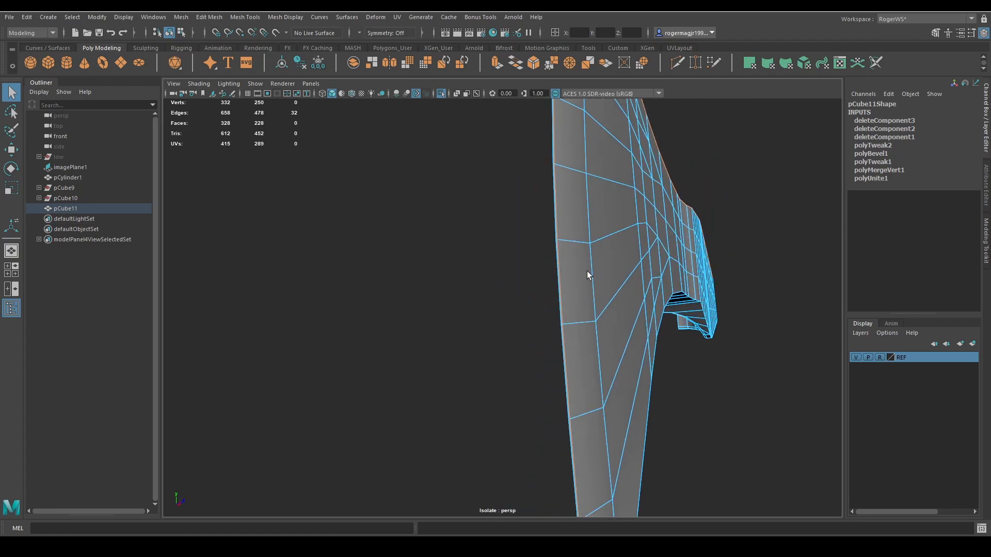
Extend the edge selection around the lower blade corner and along the half's lower outline.
middle_click_drag(587, 271, 561, 252, "alt")
right_click_drag(562, 251, 542, 268, "alt")
left_click_drag(542, 268, 543, 299, "alt")
right_click_drag(543, 298, 565, 292, "alt")
middle_click_drag(565, 292, 579, 264, "alt")
left_click_drag(578, 264, 639, 341, "alt")
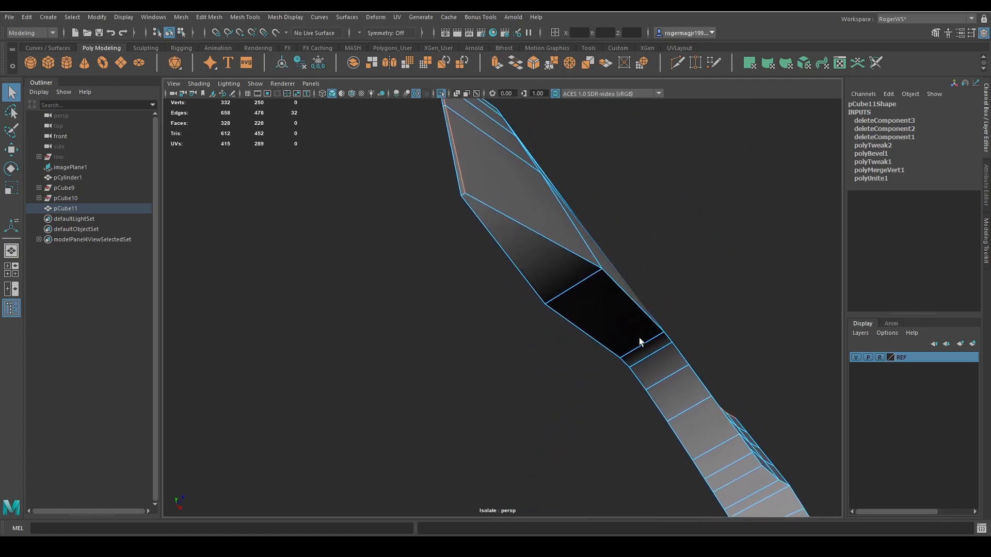
left_click_drag(490, 233, 485, 301, "alt")
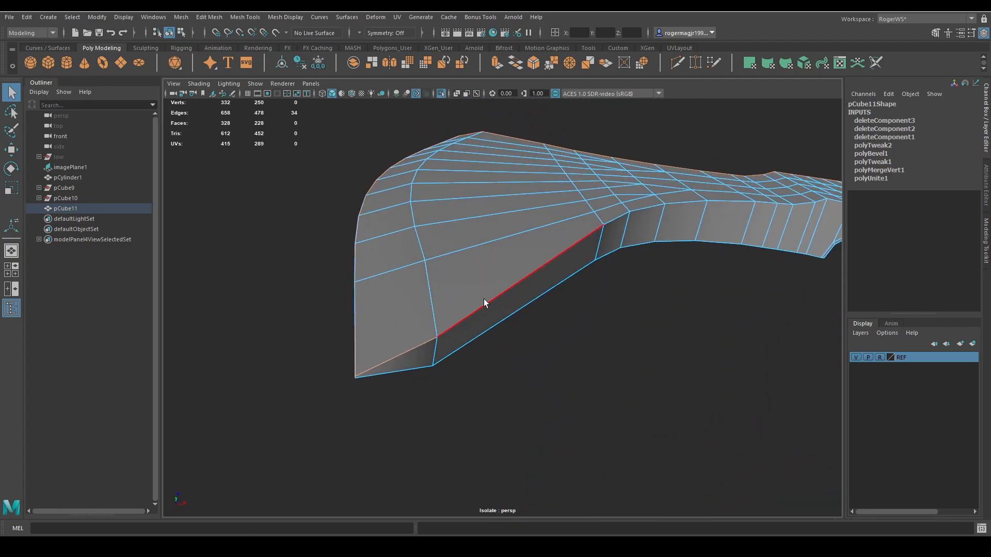
double_click(482, 300, "shift")
mouse_move(573, 289)
left_mouse_down("alt")
mouse_move(677, 313)
mouse_move(507, 401)
mouse_move(540, 294)
mouse_move(518, 217)
mouse_move(597, 281)
mouse_move(578, 304)
left_mouse_up("alt")
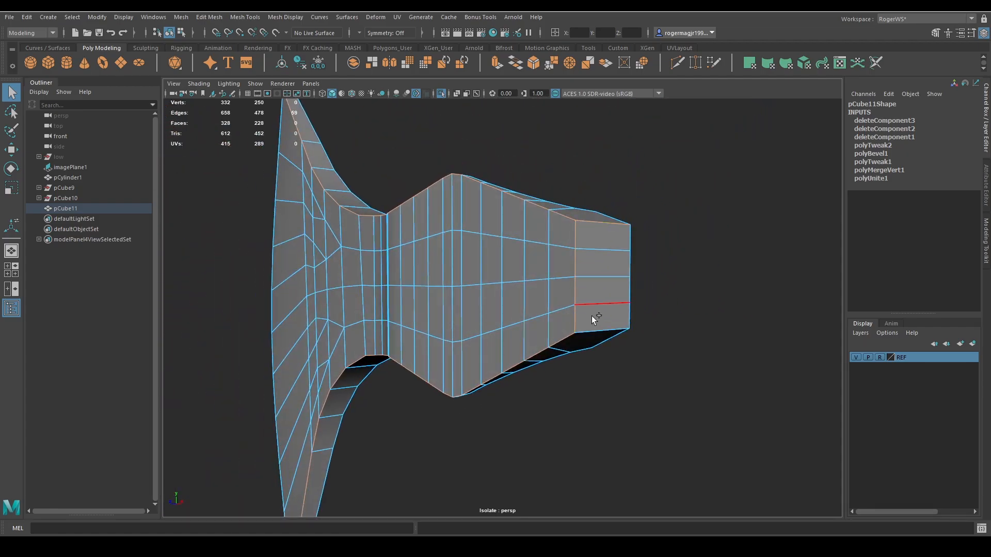
Add the rear end edges and the blade's sharpening line to the selection and bevel it with fraction 1 and 1 segment.
left_click(594, 318, "shift")
key("alt+shift")
left_click_drag(599, 310, 395, 185, "alt")
scroll(413, 207, "down", 5)
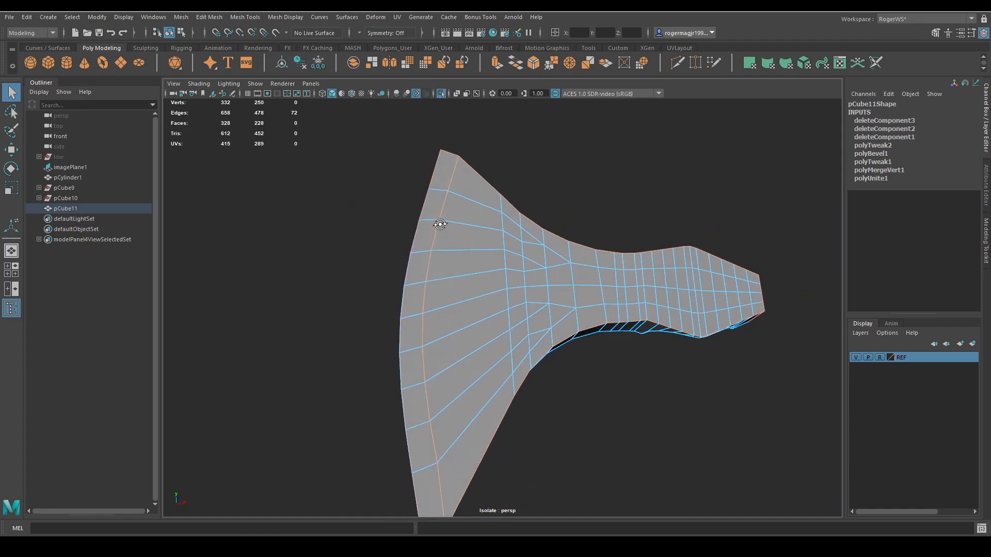
left_click_drag(442, 221, 515, 358, "alt")
key("ctrl+b")
left_click_drag(626, 358, 638, 325, "alt")
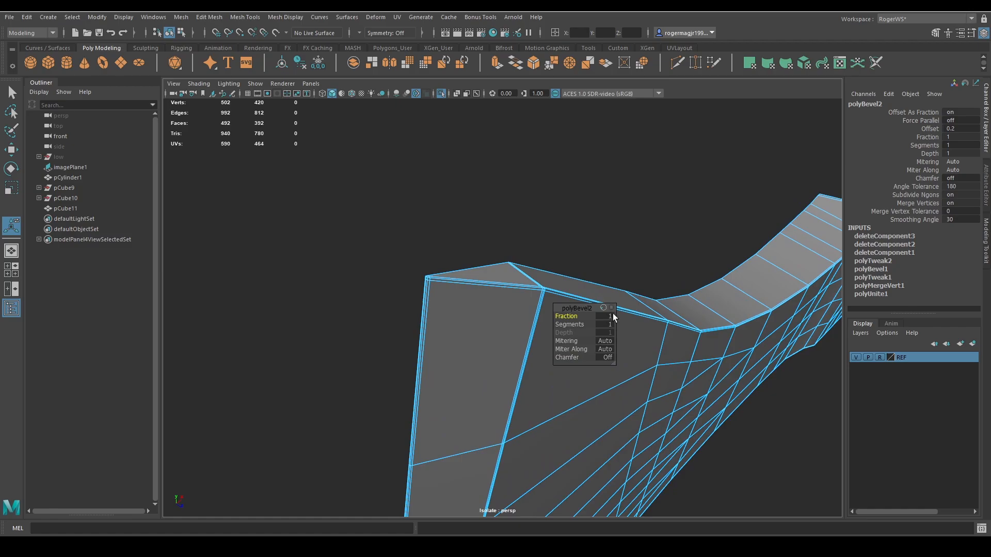
Try an outline bevel fraction of 0.602, return it to 1, and leave the bevel settings.
left_click_drag(461, 302, 483, 227, "alt")
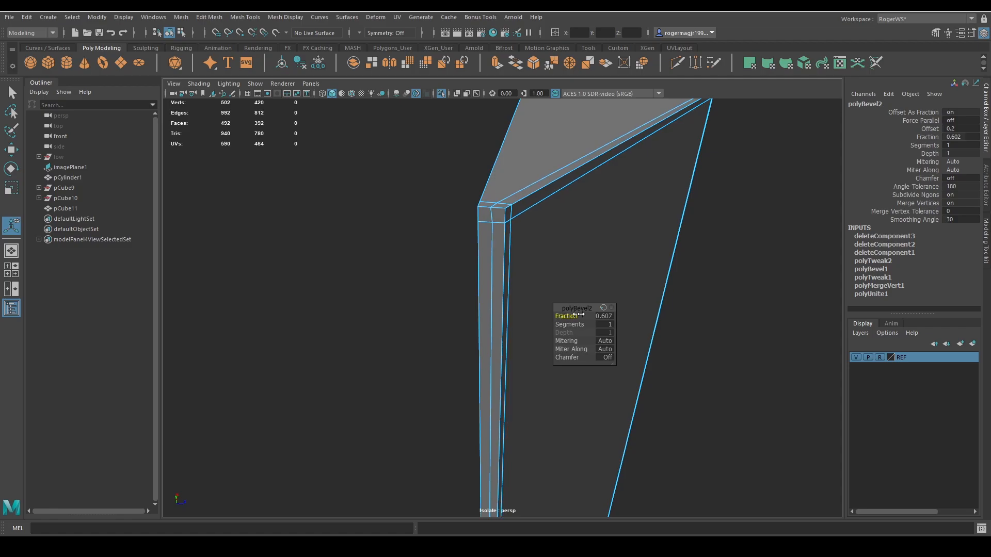
left_click_drag(578, 315, 578, 315)
right_click_drag(734, 306, 687, 291, "alt")
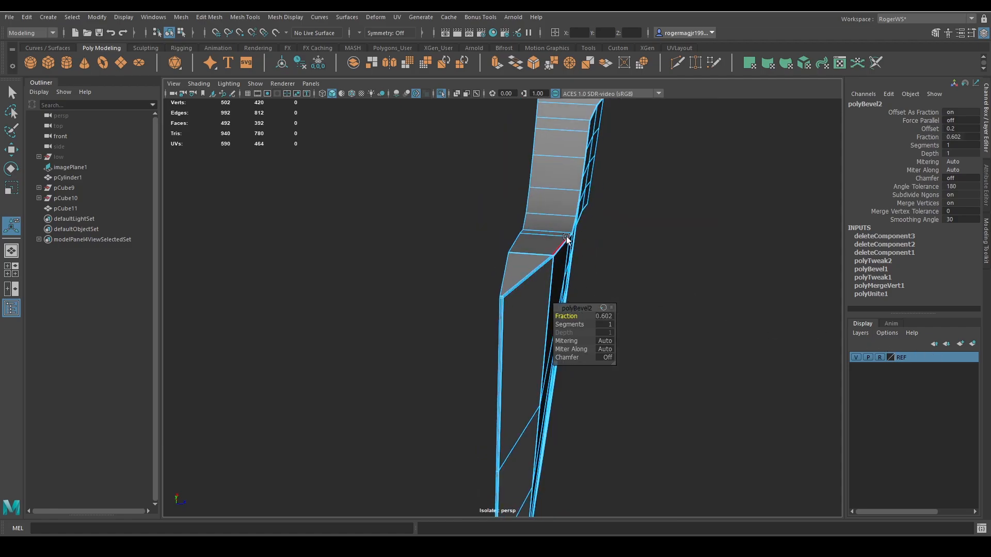
left_click_drag(584, 320, 706, 325)
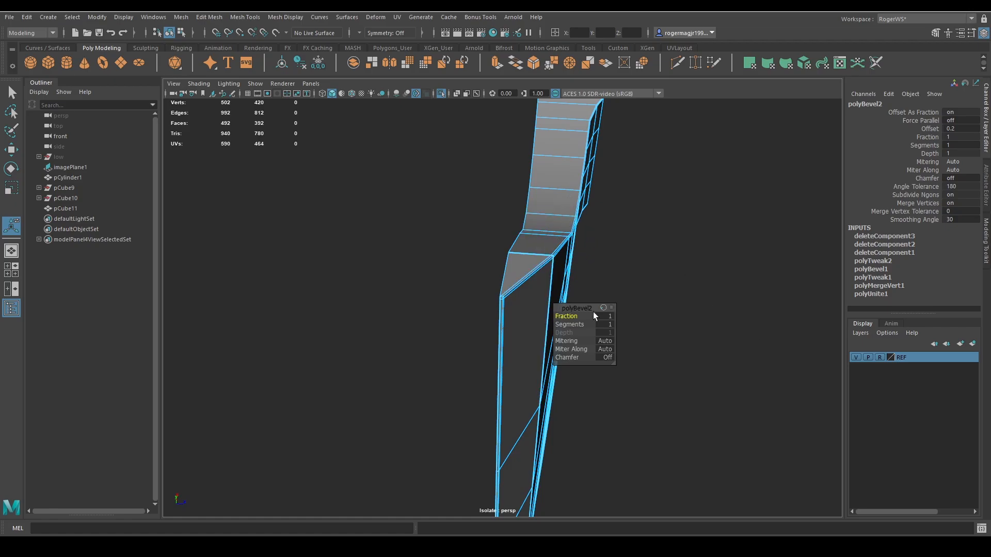
left_click_drag(494, 342, 507, 318, "alt")
middle_click_drag(507, 319, 532, 341, "alt")
left_click_drag(516, 286, 475, 302, "alt")
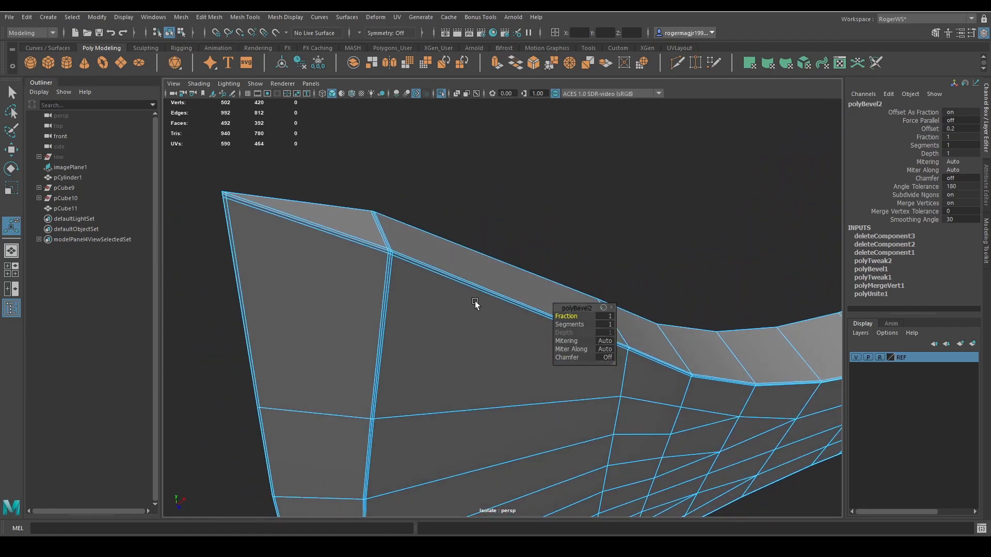
key("q")
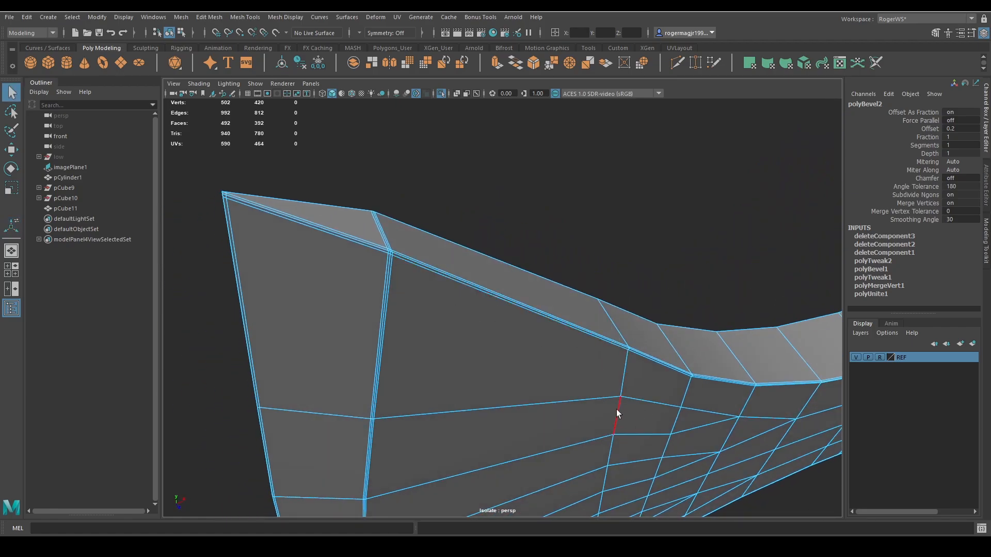
Inspect the beveled outline, cutting edge and neck of the half axe head in smooth preview.
scroll(617, 356, "down", 6)
right_click_drag(617, 357, 657, 280)
key("3")
left_click(658, 280)
scroll(608, 293, "up", 4)
left_click_drag(631, 320, 563, 298, "alt")
scroll(609, 293, "down", 5)
middle_click_drag(598, 326, 559, 317, "alt")
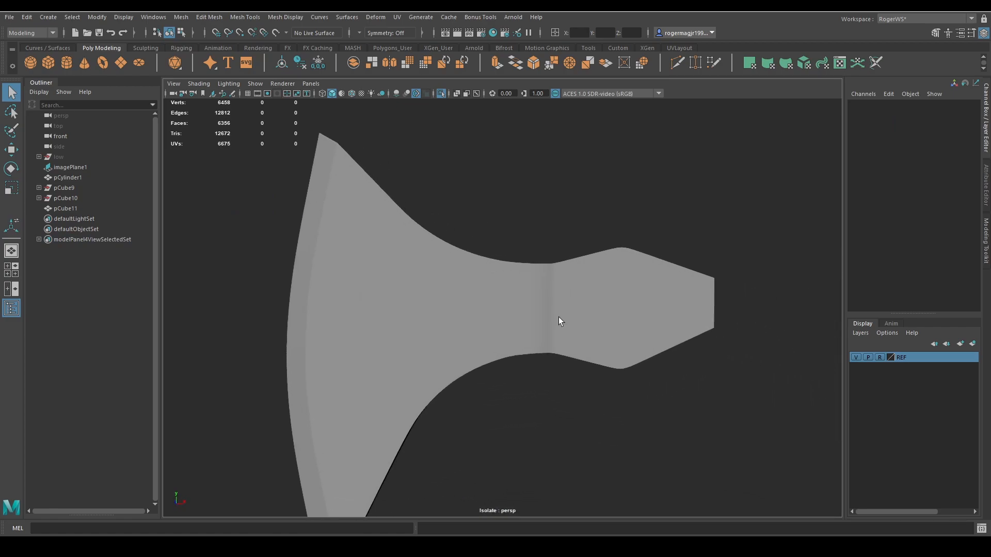
left_click(559, 318)
scroll(604, 374, "down", 2)
left_click_drag(604, 373, 611, 369, "alt")
left_click(611, 369)
middle_click_drag(554, 386, 666, 375, "alt")
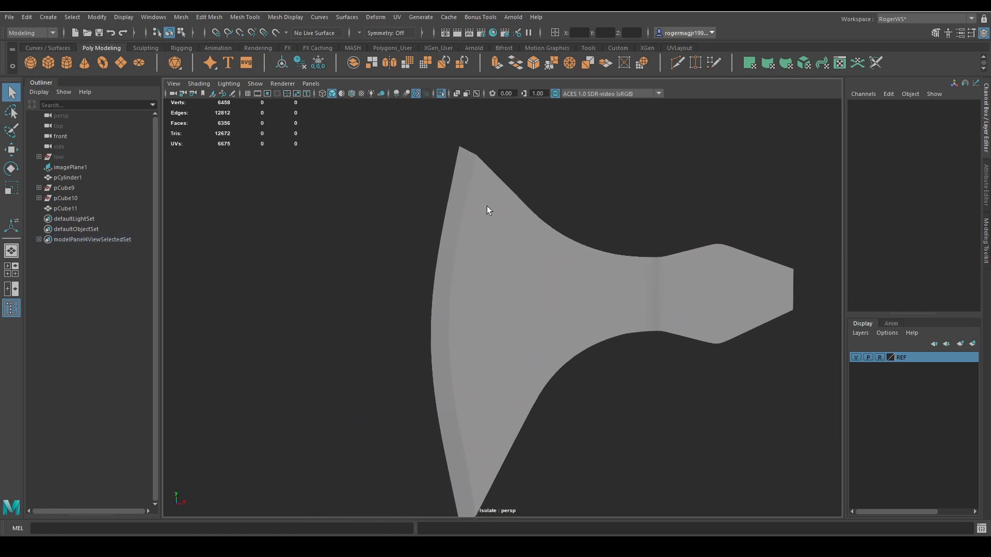
middle_click_drag(482, 457, 487, 365, "alt")
scroll(480, 212, "down", 2)
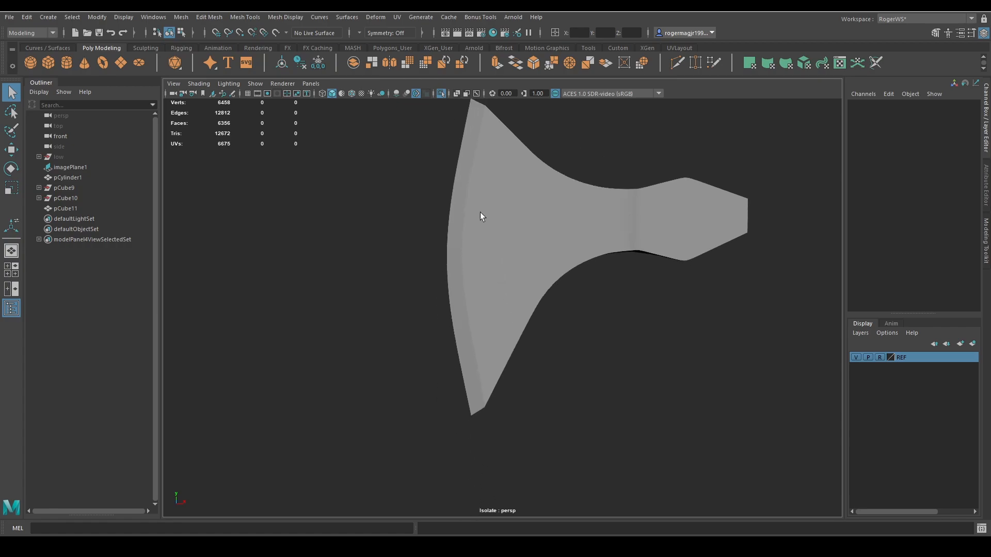
left_click_drag(470, 249, 471, 311, "alt")
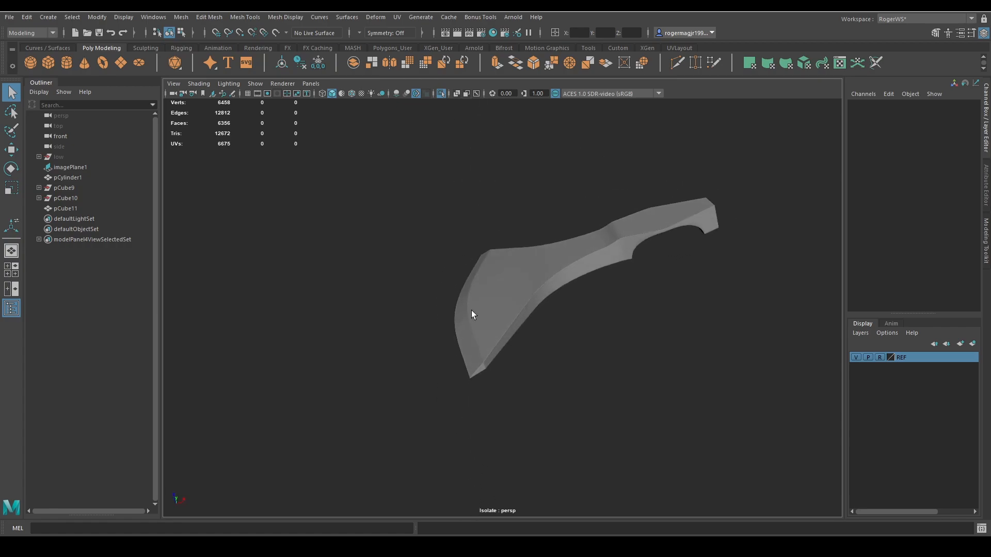
left_click_drag(484, 364, 582, 323, "alt")
Turn off the smooth preview and assign a new Blinn material to the half axe head.
left_click(571, 301)
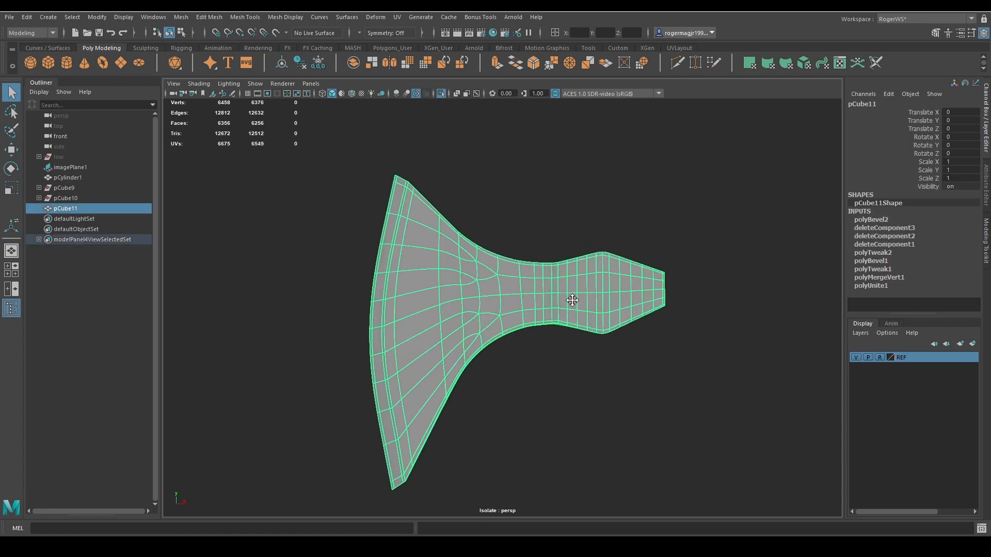
right_click(566, 205)
key("1")
right_click(565, 203)
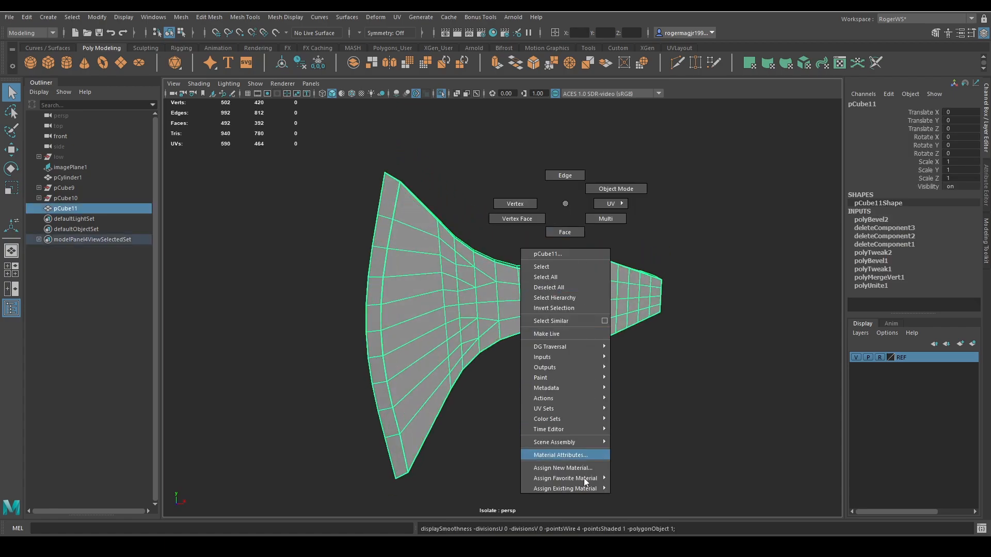
left_click(571, 468)
left_click(421, 234)
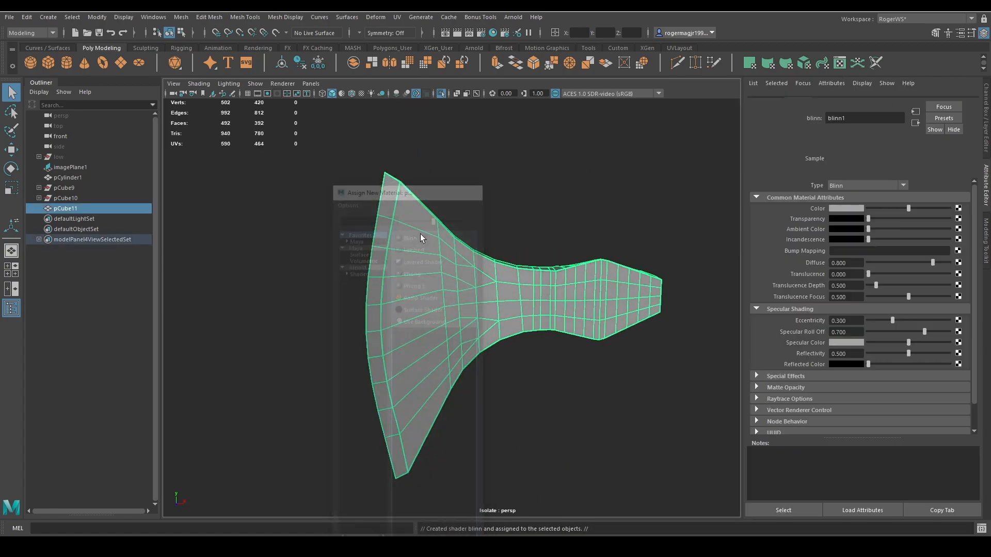
Delete the half axe head's construction history and darken its Blinn colour to dark grey.
left_click(302, 62)
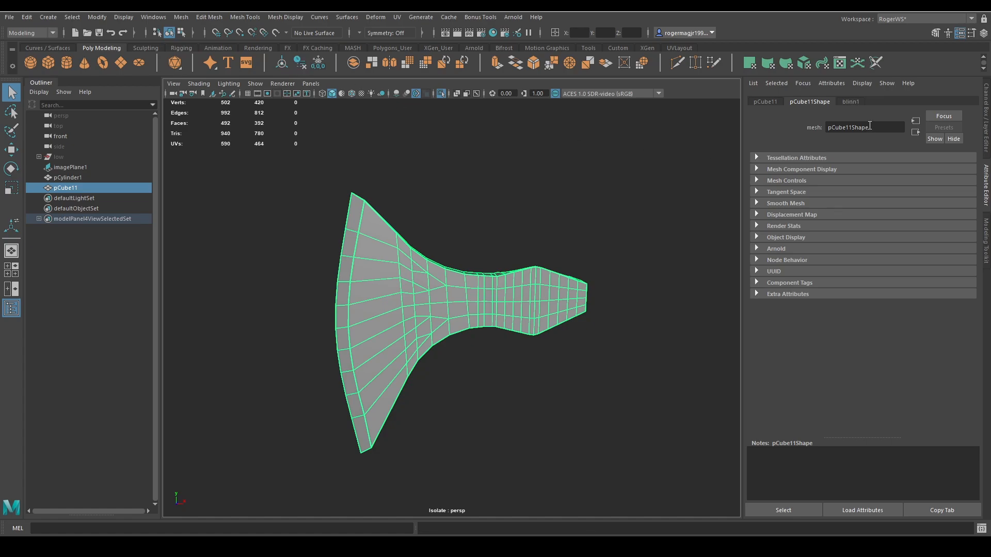
left_click_drag(907, 219, 881, 221)
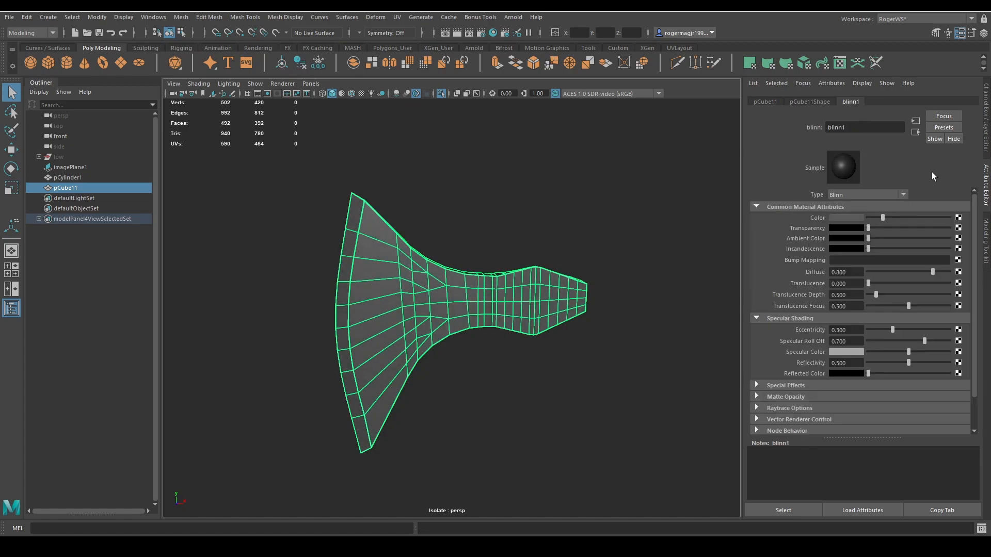
left_click(986, 133)
Inspect the dark half axe head in smooth preview and switch the preview off.
left_click(676, 244)
left_click(608, 273)
key("3")
left_click(646, 205)
scroll(645, 204, "down", 3)
left_click_drag(645, 204, 603, 169, "alt")
scroll(614, 277, "up", 2)
left_click(578, 268)
key("1")
left_click_drag(578, 268, 498, 279, "alt")
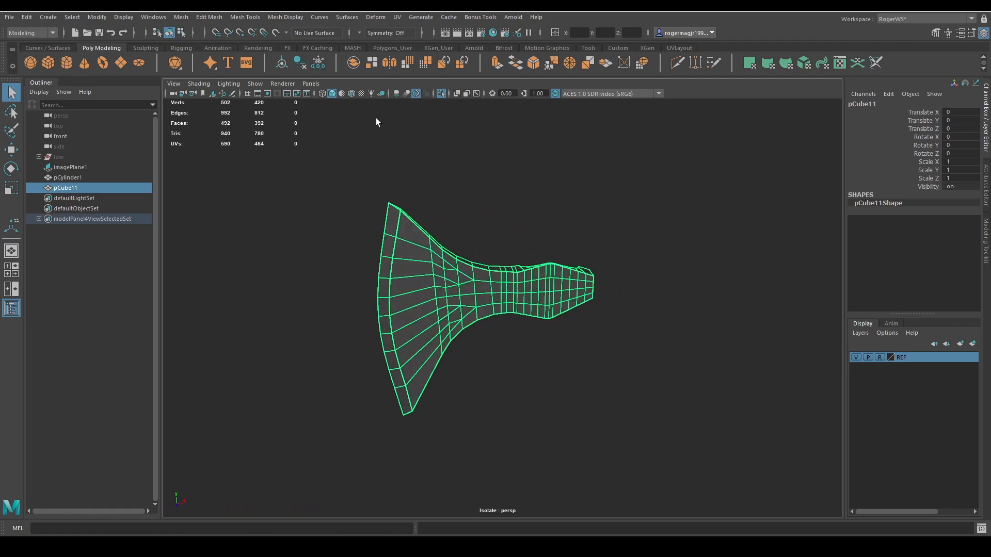
Display the half axe head with the default material and put it in vertex mode at the neck and blade.
left_click(342, 94)
scroll(465, 207, "up", 4)
mouse_move(465, 206)
left_mouse_down("alt")
mouse_move(573, 279)
mouse_move(504, 221)
left_mouse_up("alt")
scroll(505, 221, "up", 3)
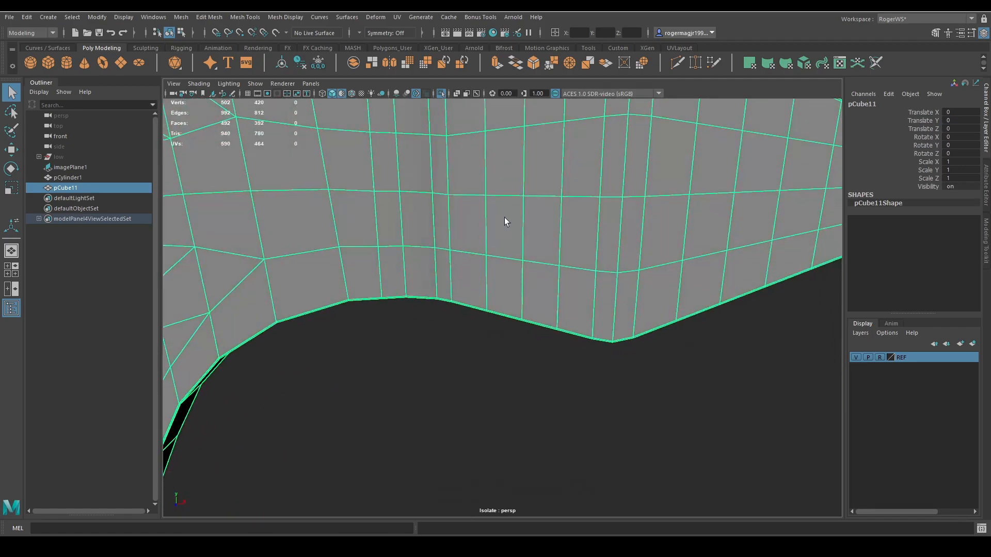
middle_click_drag(505, 221, 382, 242, "alt")
right_click_drag(560, 195, 522, 193)
left_click(612, 166)
scroll(455, 193, "down", 4)
middle_click_drag(274, 173, 527, 206, "alt")
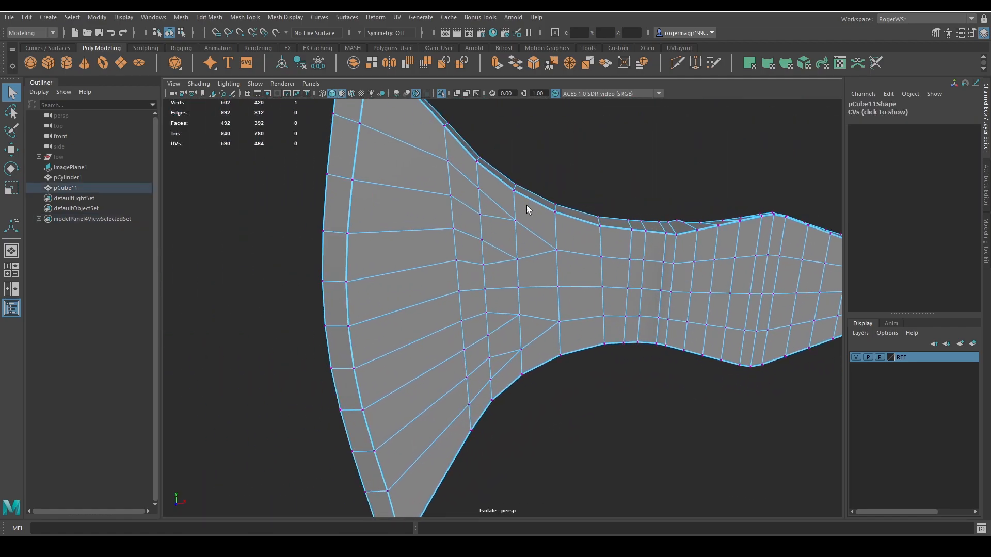
Select the bevel vertex row along the upper edge from blade to neck, leaving out the blade's tip vertex, and nudge it slightly with Move.
left_click_drag(564, 213, 506, 209, "alt")
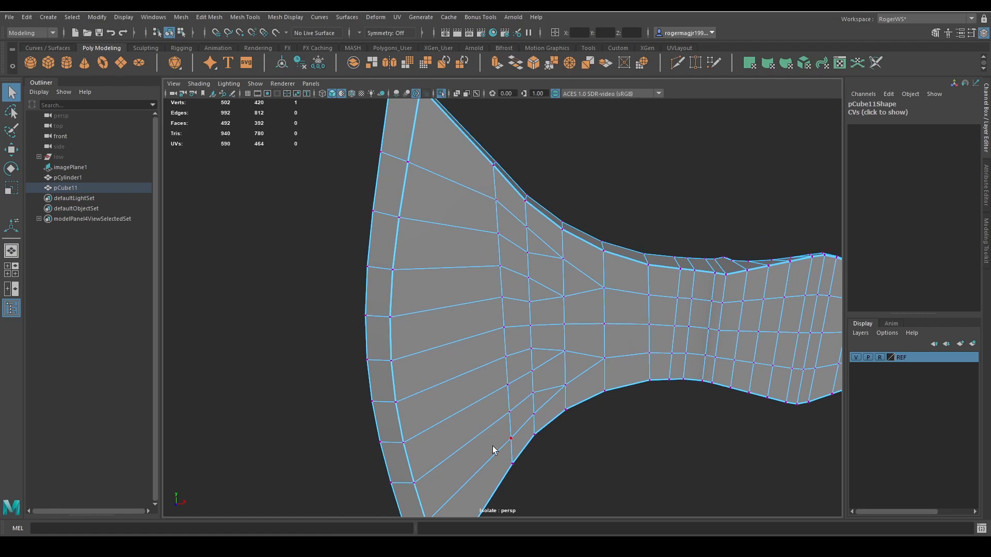
left_click_drag(486, 151, 485, 213, "alt")
double_click(448, 181, "shift")
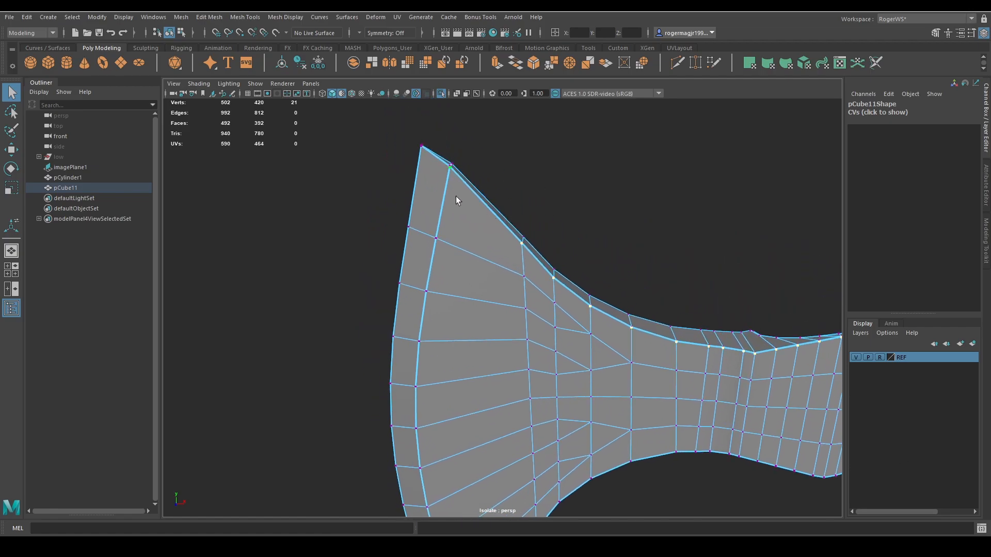
right_click_drag(456, 197, 474, 196, "alt")
middle_click_drag(473, 196, 499, 256, "alt")
left_click(463, 202, "ctrl")
middle_click_drag(586, 272, 470, 206, "alt")
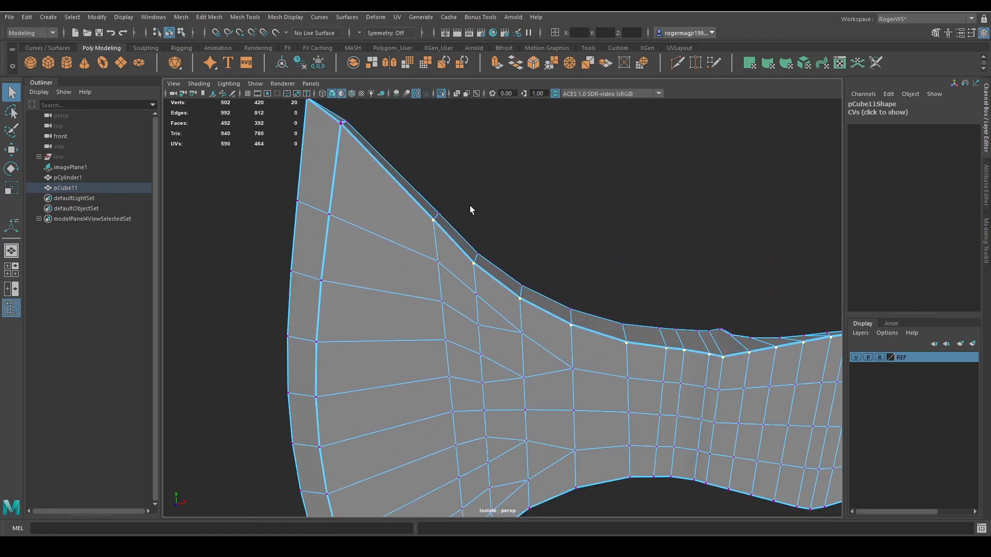
key("w")
left_click_drag(717, 263, 716, 281, "ctrl+shift")
left_click_drag(649, 289, 633, 288, "alt")
scroll(633, 287, "up", 3)
key("q")
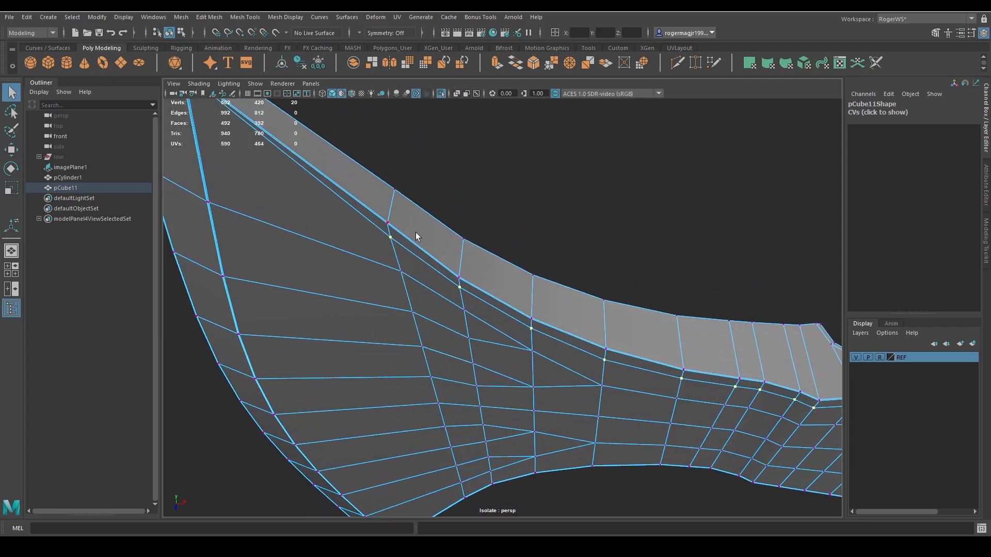
Select the vertices along the upper bevel edge beside the handle cutout, working from the back end of the axe head toward the neck.
scroll(394, 213, "down", 3)
middle_click_drag(643, 260, 354, 225, "alt")
left_click_drag(572, 271, 576, 328, "alt")
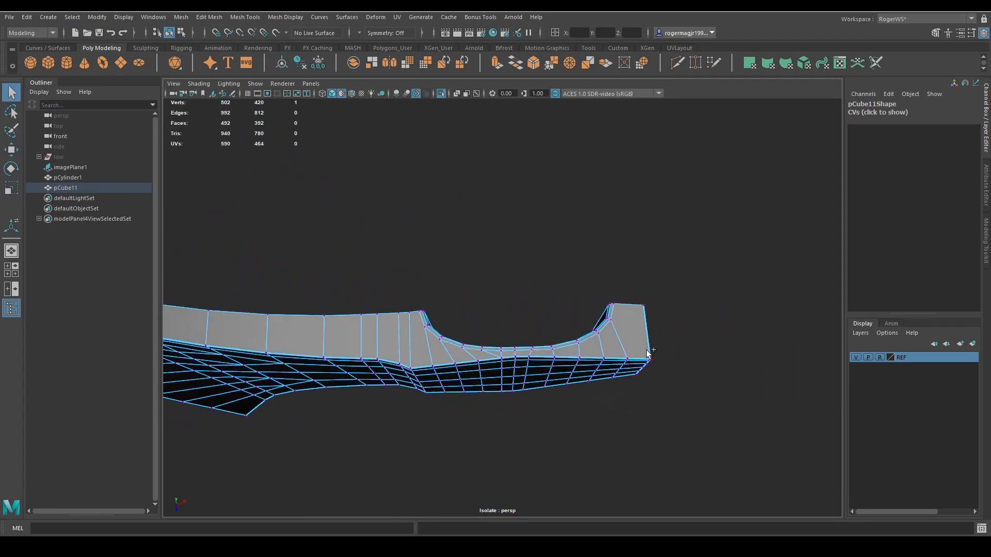
left_click(413, 359, "shift")
left_click_drag(752, 391, 605, 363, "alt")
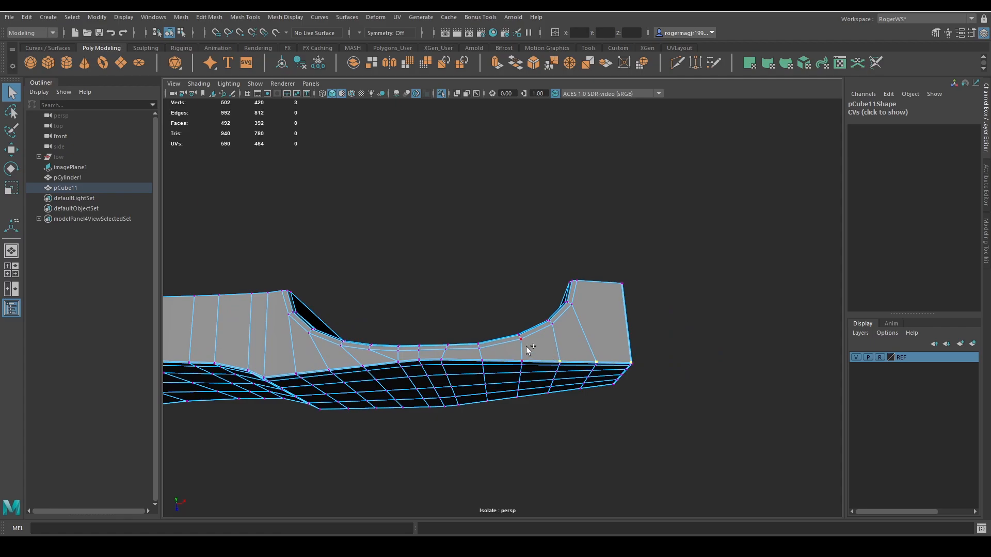
right_click_drag(396, 361, 519, 372, "alt")
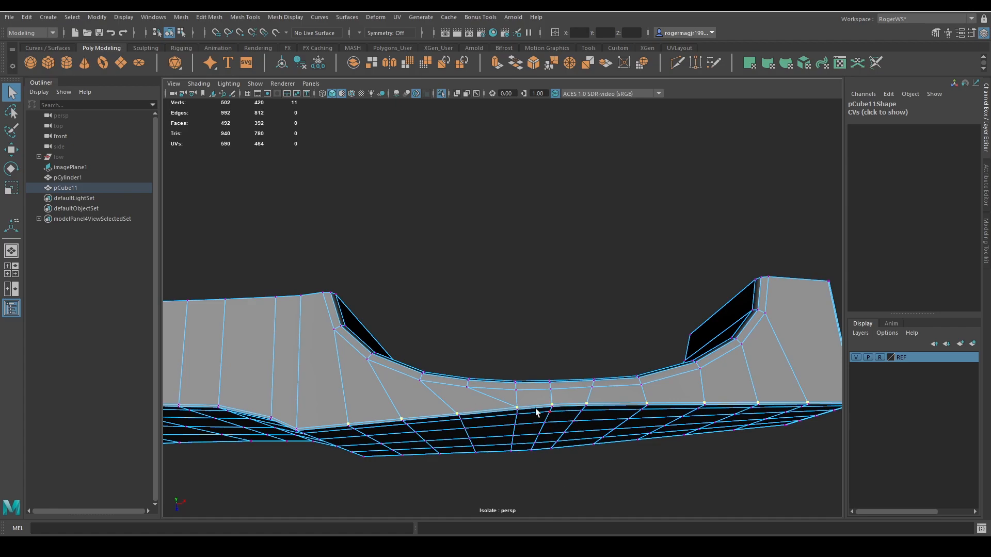
Extend the vertex selection along the upper bevel edge from the neck to the last vertex before the blade's bevel corner.
middle_click_drag(536, 412, 600, 398, "alt")
left_click(454, 396, "shift")
middle_click_drag(454, 396, 554, 387, "alt")
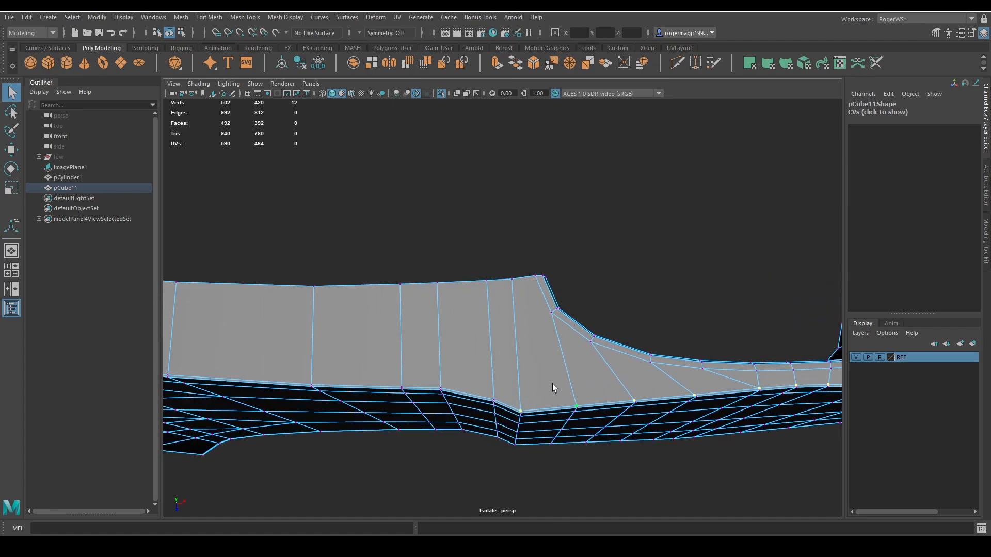
left_click(407, 377, "shift")
middle_click_drag(406, 377, 508, 367, "alt")
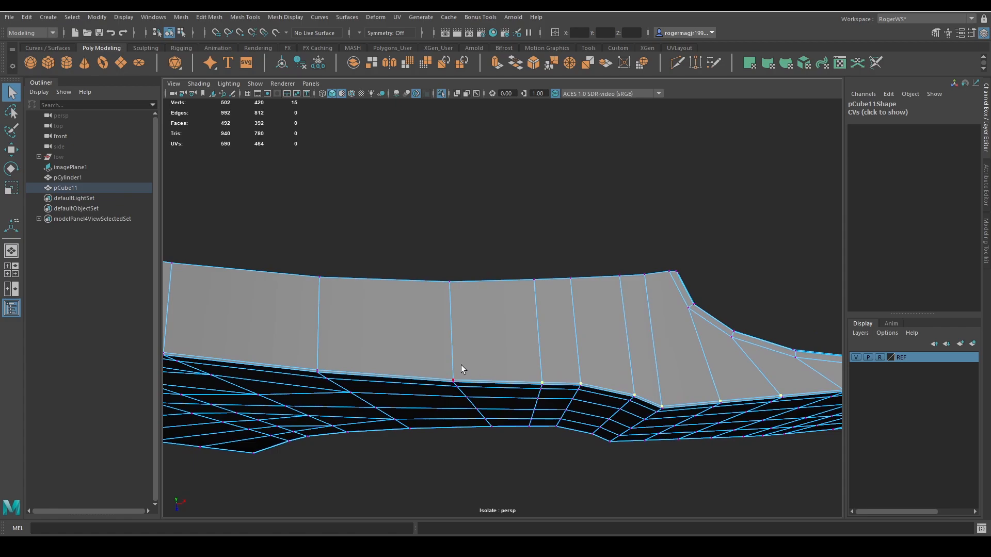
middle_click_drag(389, 365, 473, 352, "alt")
left_click(355, 342, "shift")
middle_click_drag(355, 343, 554, 359, "alt")
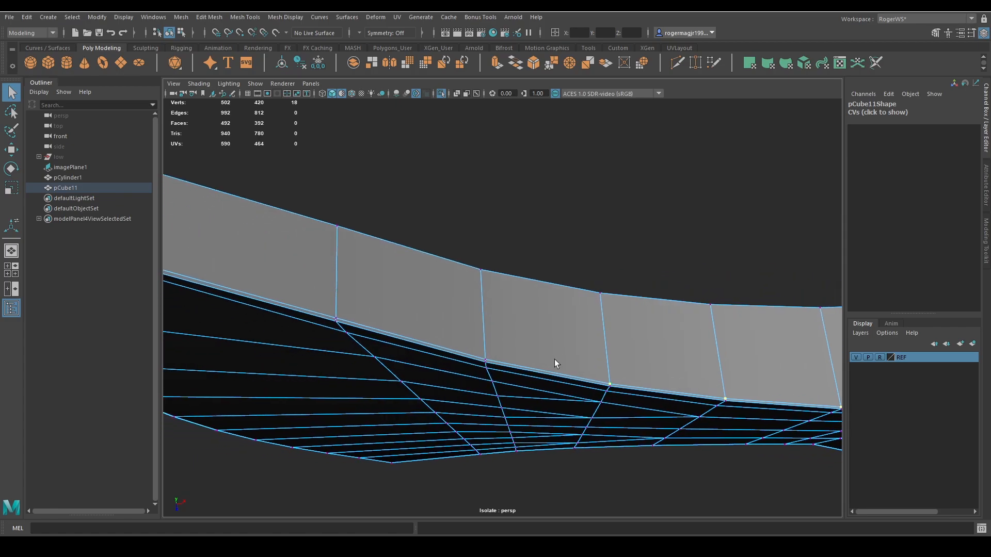
left_click(403, 327, "shift")
middle_click_drag(438, 336, 449, 327, "alt")
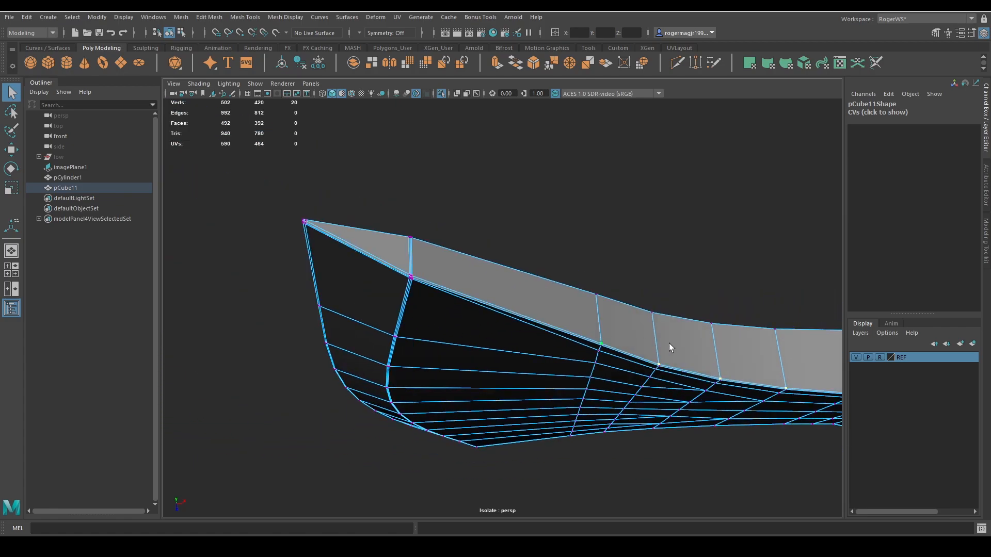
Slide the selected upper bevel row slightly inward from the outline edge with Move.
key("w")
middle_click_drag(816, 418, 590, 366, "alt")
scroll(690, 392, "down", 3)
scroll(584, 343, "up", 4)
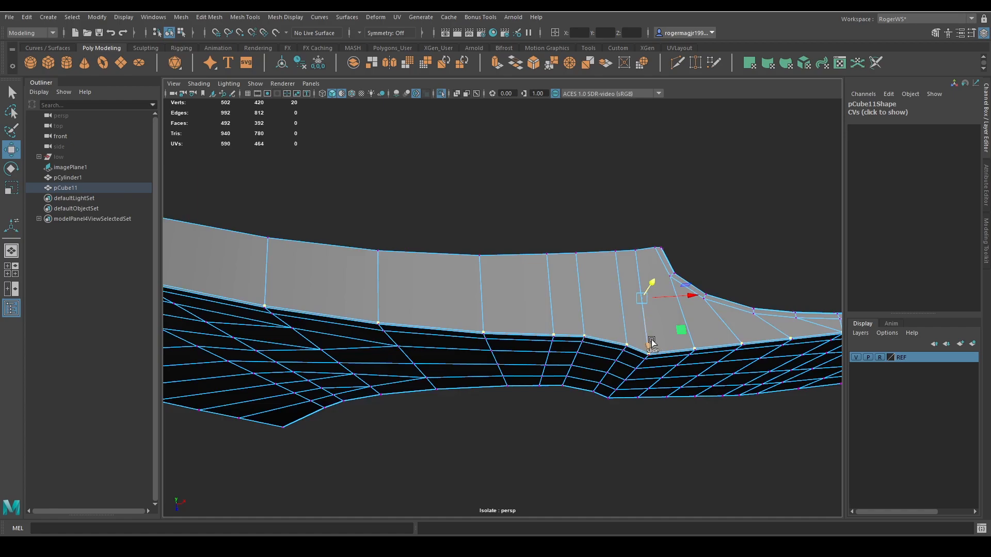
left_click_drag(652, 342, 648, 334, "ctrl+shift")
middle_click_drag(733, 357, 509, 341, "alt")
scroll(383, 338, "down", 5)
middle_click_drag(356, 225, 418, 226, "alt")
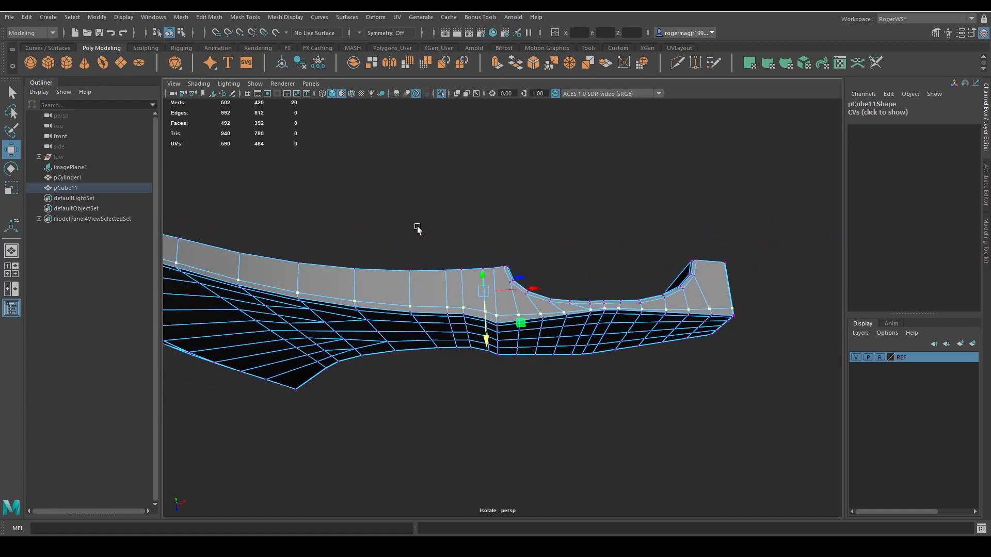
Deselect the blade and neck vertices, keeping only the upper bevel vertices beside the handle cutout.
key("q")
left_click_drag(503, 212, 131, 371, "ctrl")
middle_click_drag(306, 296, 411, 312, "alt")
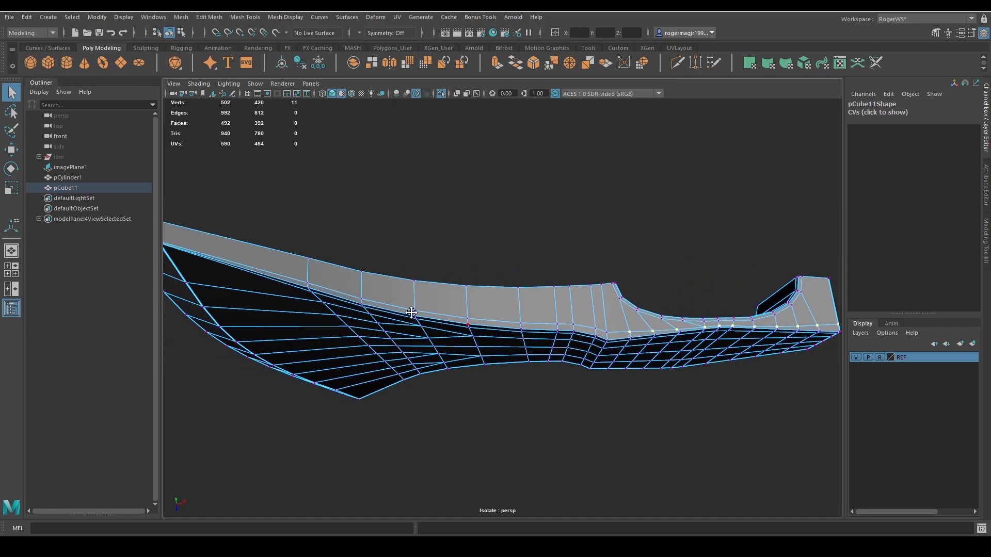
scroll(411, 313, "down", 3)
scroll(543, 378, "up", 6)
Try to slide the bevel vertices beside the handle cutout with Move, then undo it.
key("w")
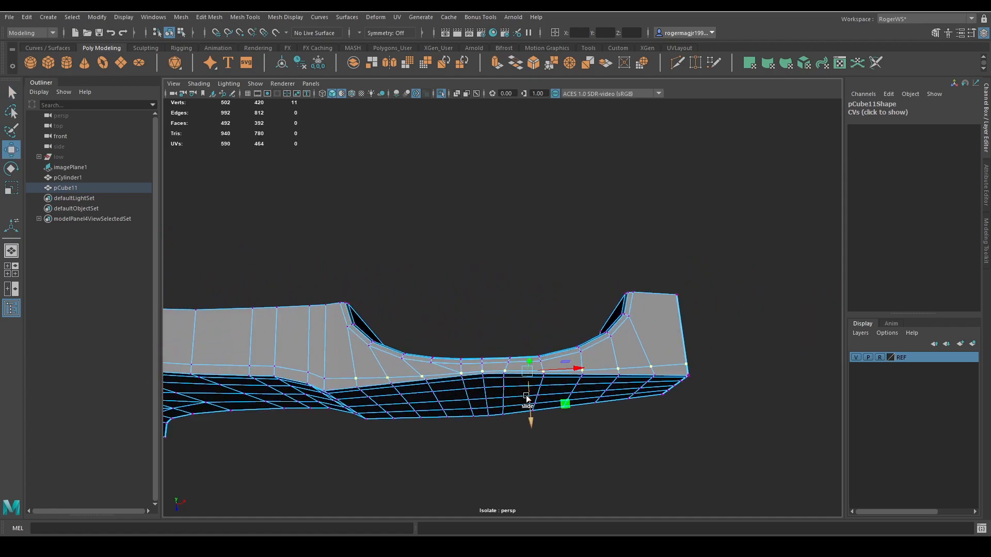
mouse_move(525, 397)
left_mouse_down("ctrl+shift")
mouse_move(525, 384)
mouse_move(526, 392)
left_mouse_up("ctrl+shift")
key("ctrl+z")
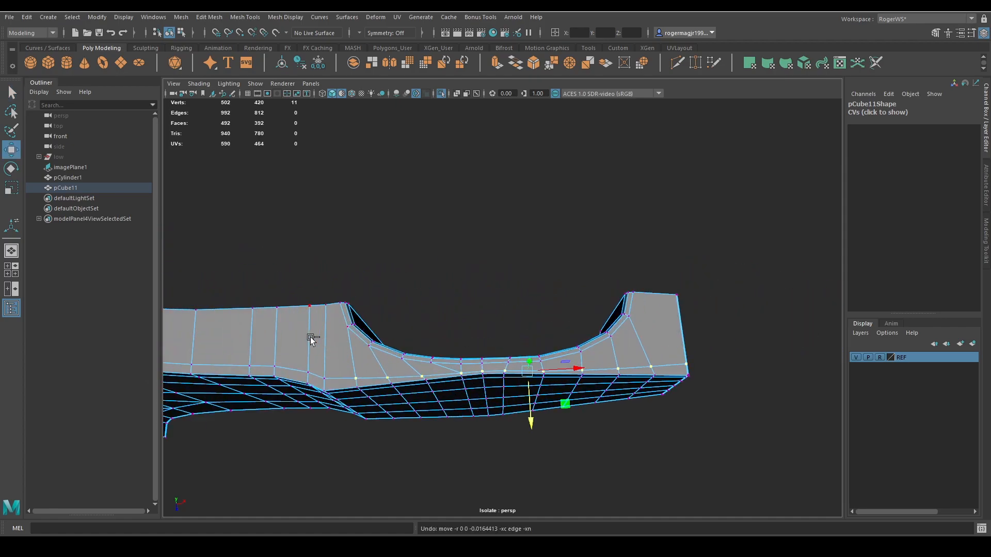
Deselect the end vertices of the cutout row and slide the remaining upper bevel vertices slightly inward.
left_click_drag(310, 339, 369, 410, "ctrl")
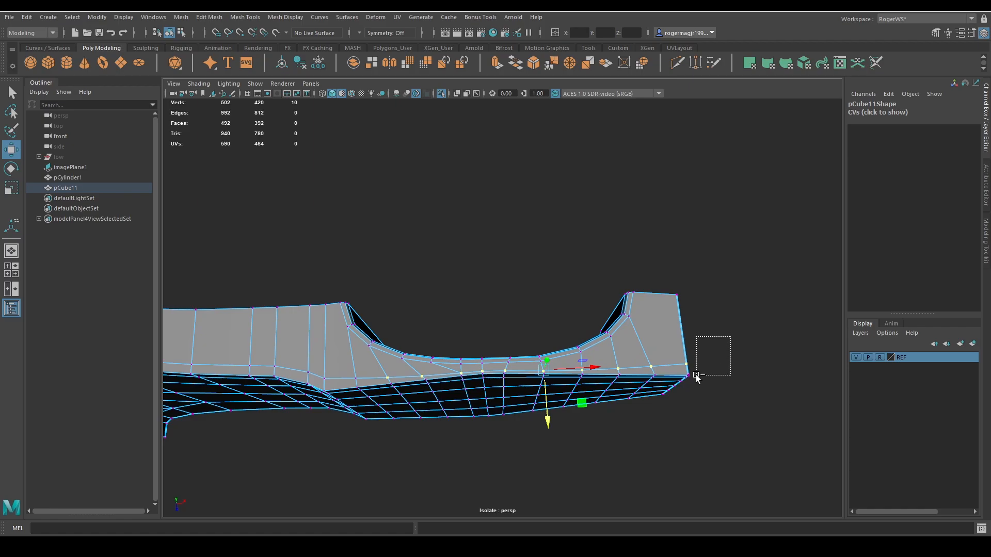
left_click_drag(697, 376, 697, 377, "ctrl")
left_click_drag(529, 409, 531, 409)
key("q")
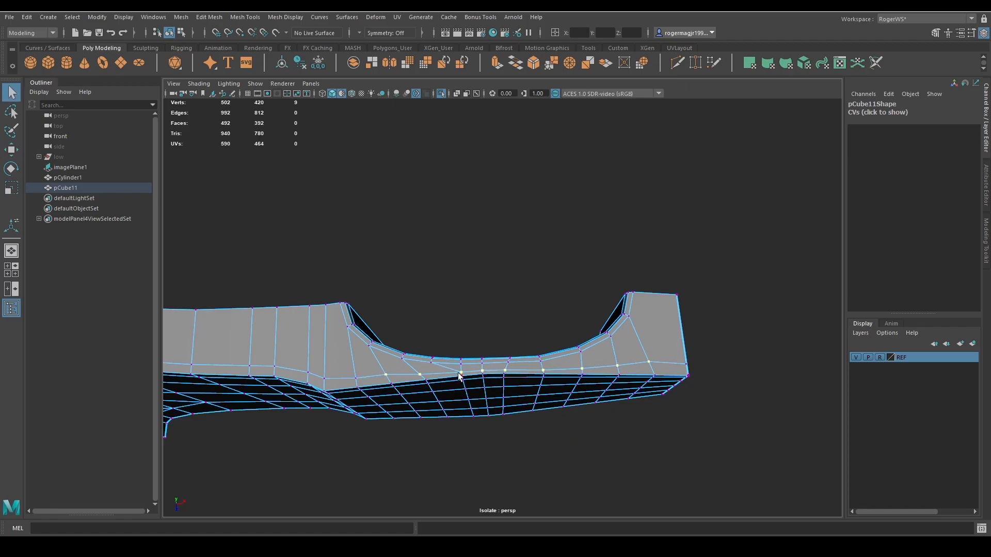
Reduce the selection to the four middle bevel vertices beside the handle cutout and slide them slightly further inward.
key("ctrl+shift+a")
key("w")
left_click_drag(505, 400, 505, 398)
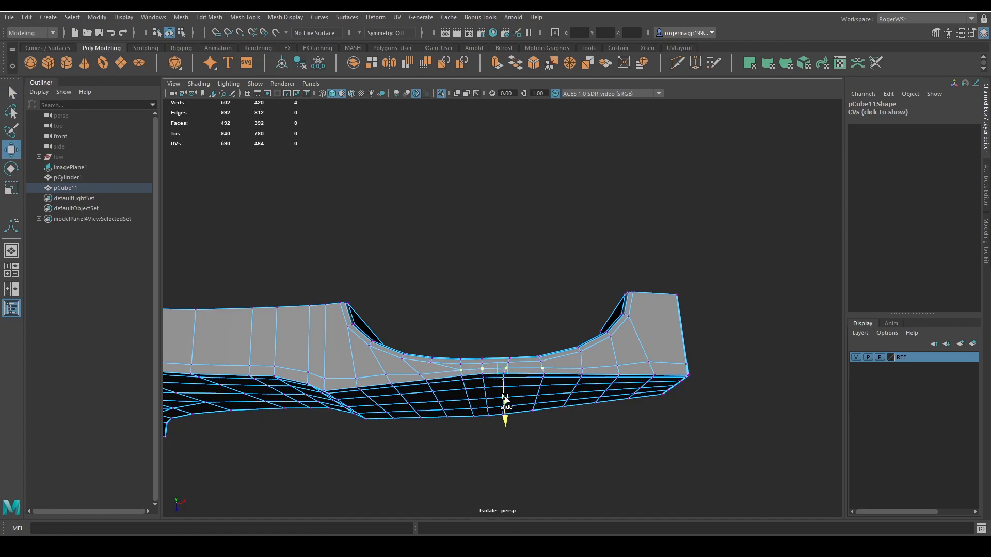
Examine the axe head's upper bevel and neck in smooth preview, comparing it with the unsmoothed mesh.
key("q")
right_click_drag(625, 374, 652, 357)
key("3")
left_click(697, 390)
left_click_drag(697, 391, 614, 353, "alt")
middle_click_drag(614, 354, 677, 355, "alt")
left_click_drag(678, 355, 571, 328, "alt")
middle_click_drag(571, 328, 634, 355, "alt")
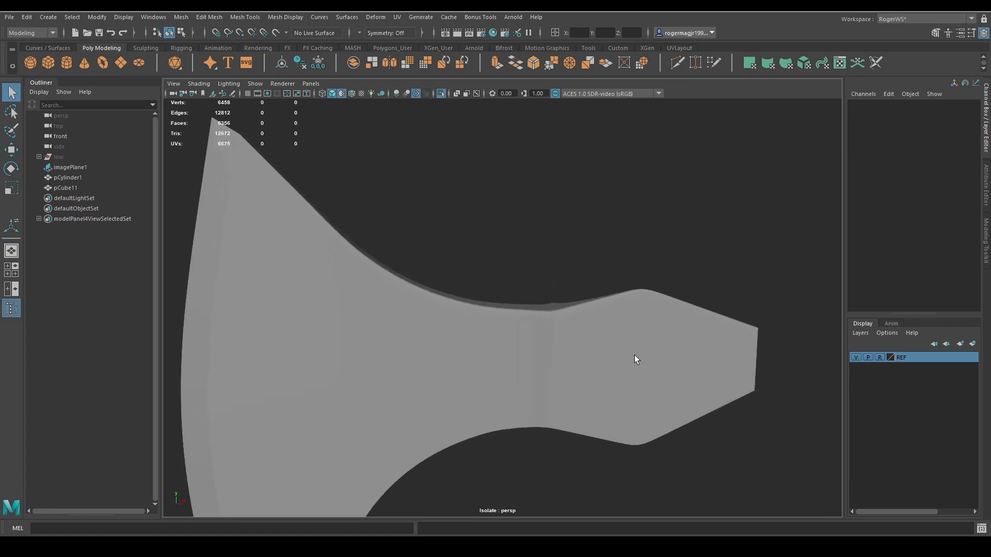
left_click_drag(634, 355, 581, 356, "alt")
middle_click_drag(580, 356, 616, 369, "alt")
left_click_drag(616, 369, 562, 343, "alt")
left_click(502, 328)
key("1")
key("3")
left_click(663, 263)
mouse_move(723, 333)
left_mouse_down("alt")
mouse_move(671, 332)
mouse_move(720, 336)
left_mouse_up("alt")
left_click_drag(698, 301, 656, 305, "alt")
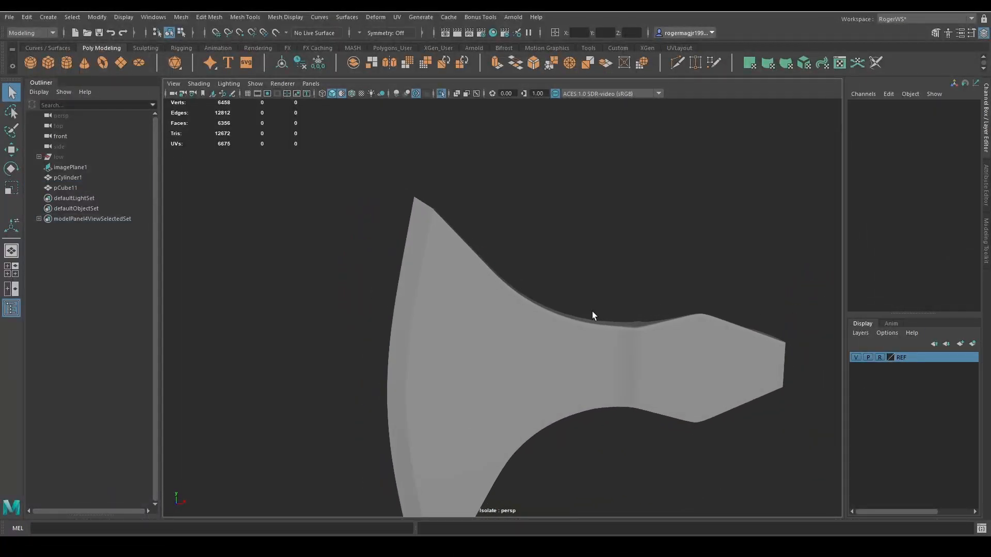
Switch smooth preview off and select the bevel corner vertices near the blade's upper tip.
middle_click_drag(509, 294, 635, 359, "alt")
scroll(635, 359, "up", 5)
left_click_drag(635, 359, 596, 340, "alt")
left_click(596, 339)
key("1")
scroll(631, 346, "up", 4)
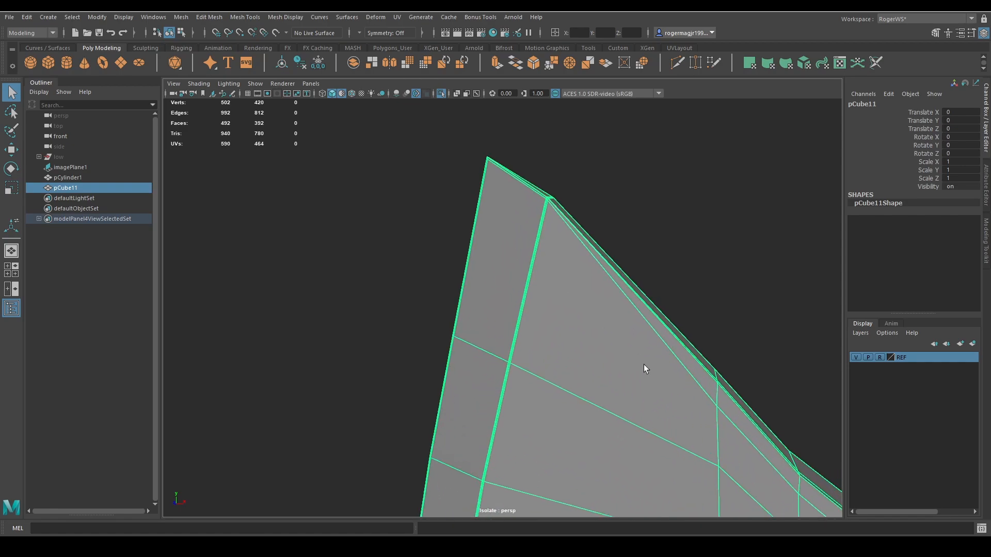
right_click_drag(588, 281, 527, 264)
left_click_drag(557, 262, 537, 300, "alt")
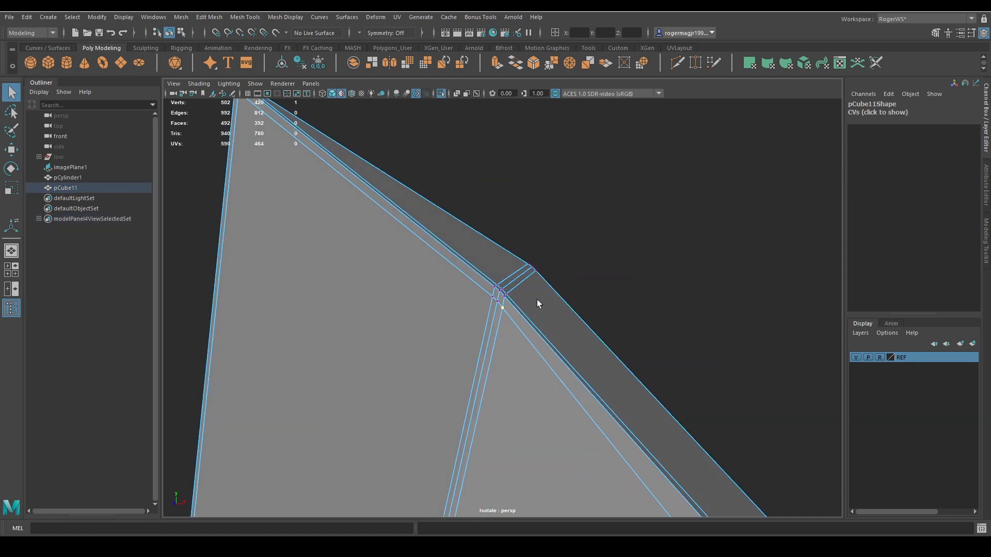
left_click(485, 300, "shift")
left_click(497, 303, "shift")
Move the selected corner vertices slightly down from the outline near the blade's upper tip.
scroll(525, 338, "down", 4)
key("w")
left_click_drag(499, 270, 494, 286, "ctrl+shift")
scroll(634, 390, "down", 4)
middle_click_drag(624, 363, 544, 265, "alt")
key("q")
Inspect the upper bevel, blade tip and neck of the axe head in smooth preview.
right_click_drag(550, 327, 653, 263)
key("3")
left_click(640, 339)
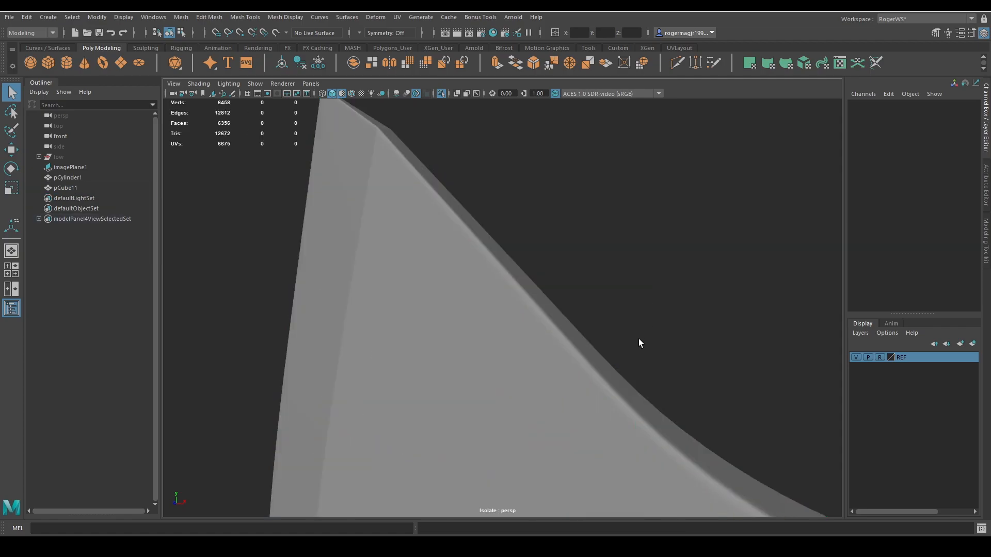
left_click_drag(639, 342, 644, 353, "alt")
scroll(638, 357, "down", 2)
middle_click_drag(626, 361, 528, 296, "alt")
scroll(588, 351, "down", 1)
mouse_move(588, 352)
left_mouse_down("alt")
mouse_move(588, 321)
mouse_move(599, 348)
left_mouse_up("alt")
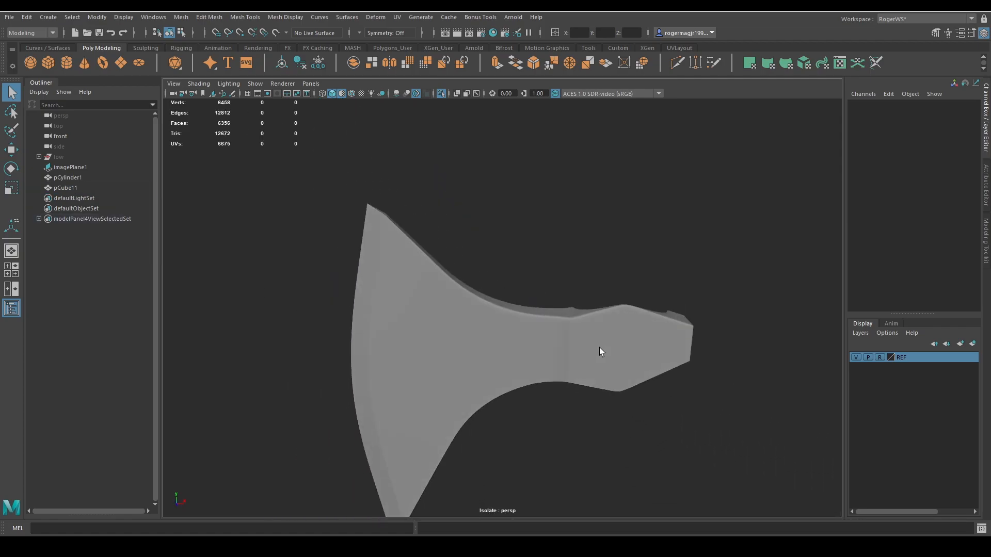
right_click_drag(990, 279, 511, 262)
scroll(511, 262, "up", 5)
middle_click_drag(394, 261, 457, 269)
right_click_drag(457, 273, 401, 310)
mouse_move(663, 321)
left_mouse_down("alt")
mouse_move(665, 371)
mouse_move(648, 336)
mouse_move(640, 339)
left_mouse_up("alt")
Compare the axe head, with smooth preview off and on, against the reference photo.
key("alt+5")
left_click(640, 339)
key("1")
left_click(677, 300)
key("alt+5")
left_click_drag(678, 300, 673, 288, "alt")
right_click_drag(673, 288, 652, 316, "alt")
left_click(654, 323)
key("3")
left_click(651, 314)
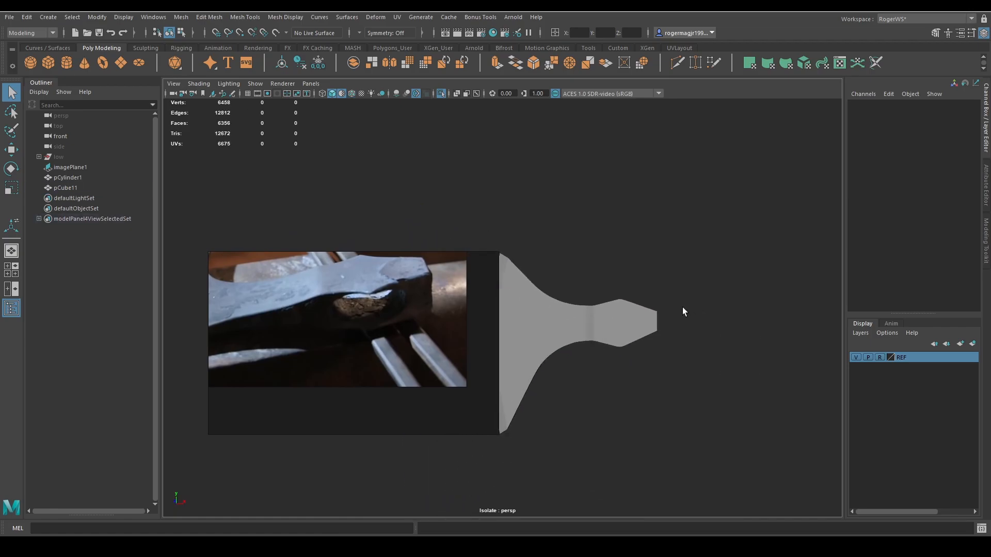
left_click_drag(692, 310, 653, 340, "alt")
right_click_drag(313, 325, 990, 323)
middle_click_drag(690, 306, 545, 227, "alt")
left_click_drag(545, 227, 577, 257, "alt")
Switch smooth preview off and put the axe head in vertex mode at the lower bevel edge near its back end.
left_click(597, 286)
key("1")
left_click_drag(648, 303, 628, 257, "alt")
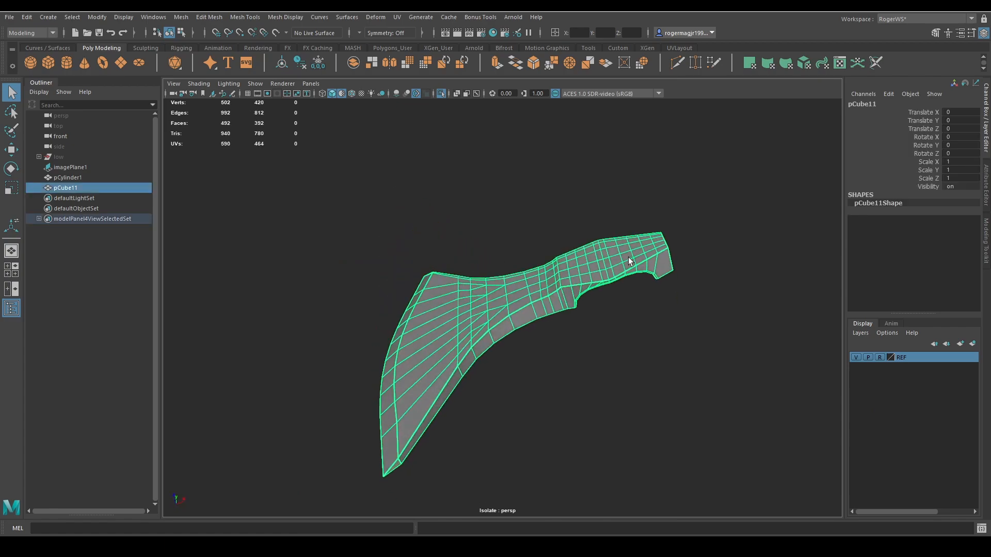
scroll(628, 257, "up", 4)
middle_click_drag(628, 257, 483, 287, "alt")
left_click_drag(484, 287, 543, 318, "alt")
scroll(543, 317, "up", 3)
key("F9")
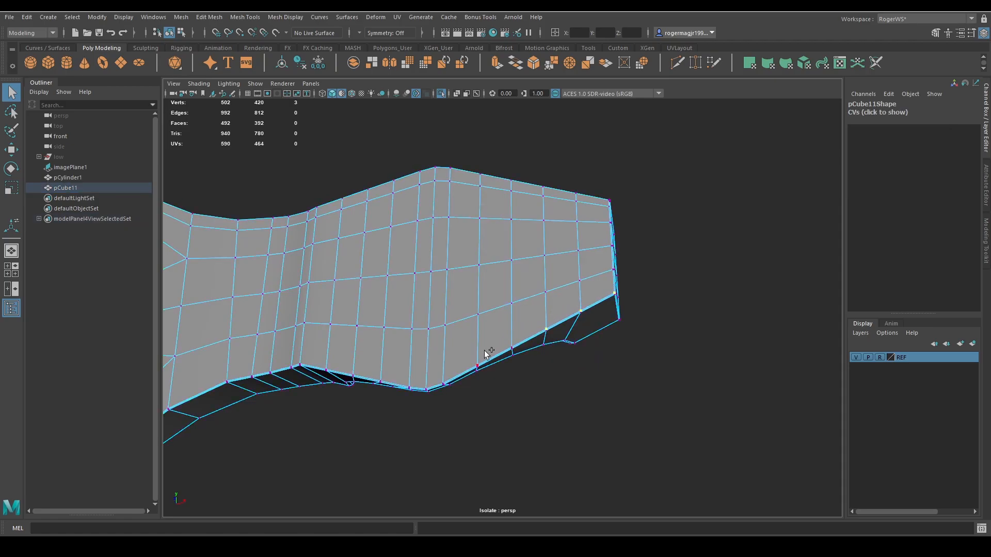
Select the lower bevel edge vertices from the back end past the neck to the blade, leaving out the blade's corner vertices.
left_click_drag(475, 348, 519, 364, "alt")
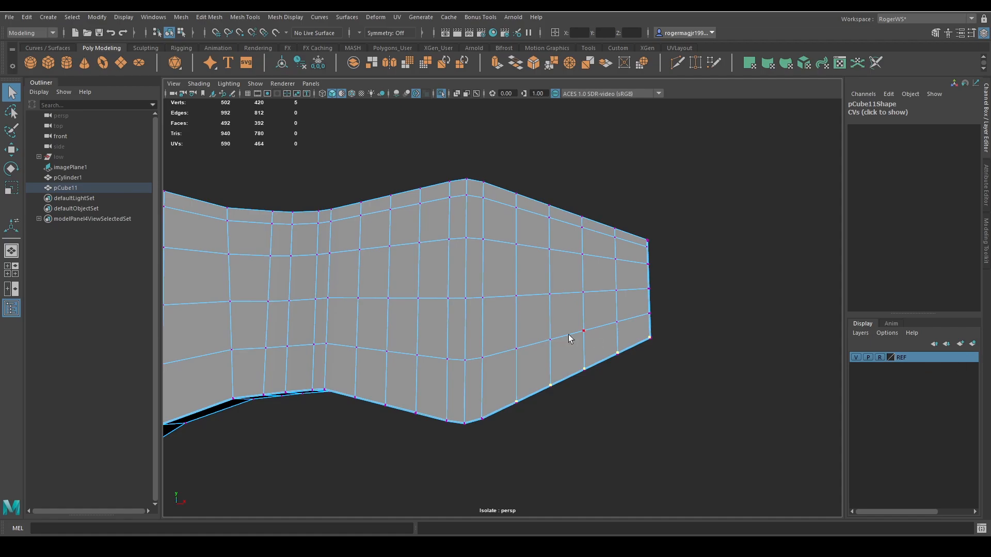
left_click_drag(569, 335, 502, 302, "alt")
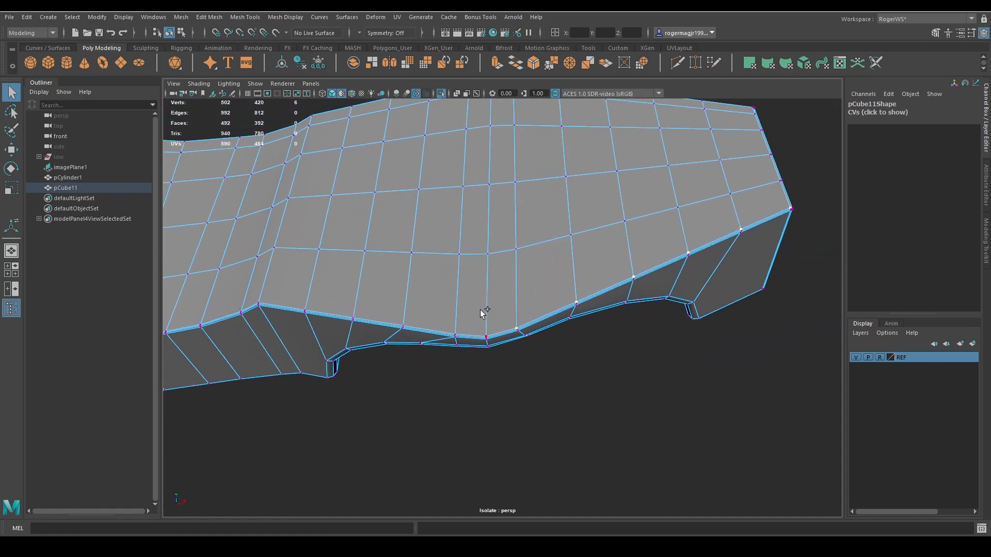
right_click_drag(416, 308, 477, 315, "alt")
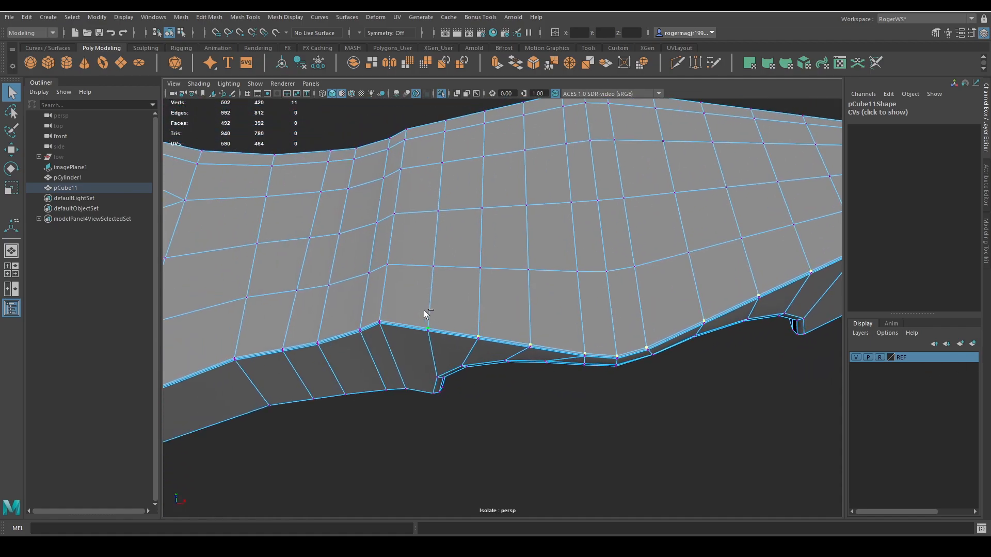
left_click_drag(385, 312, 424, 375, "alt")
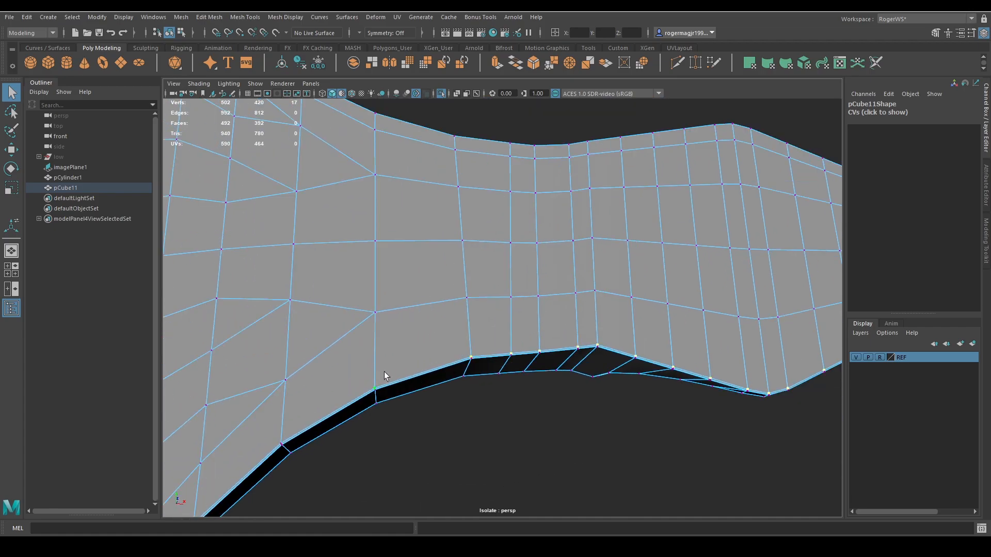
middle_click_drag(392, 373, 500, 333, "alt")
right_click_drag(501, 333, 454, 337, "alt")
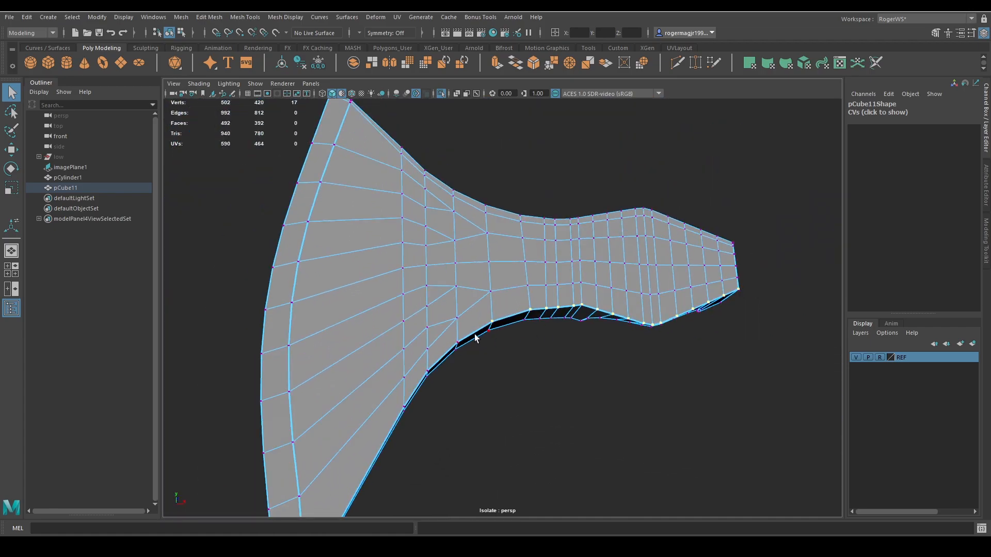
left_click_drag(474, 338, 560, 274, "alt")
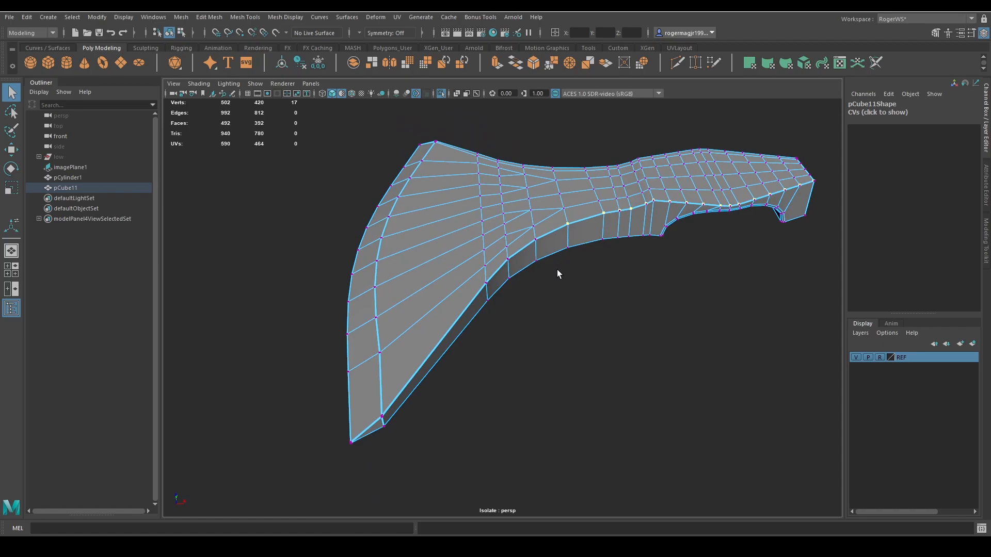
left_click(535, 240, "shift")
left_click_drag(509, 253, 523, 311, "alt")
right_click_drag(523, 311, 548, 333, "alt")
Move the selected lower bevel row slightly up, inward from the outline edge.
right_click_drag(677, 333, 635, 325, "alt")
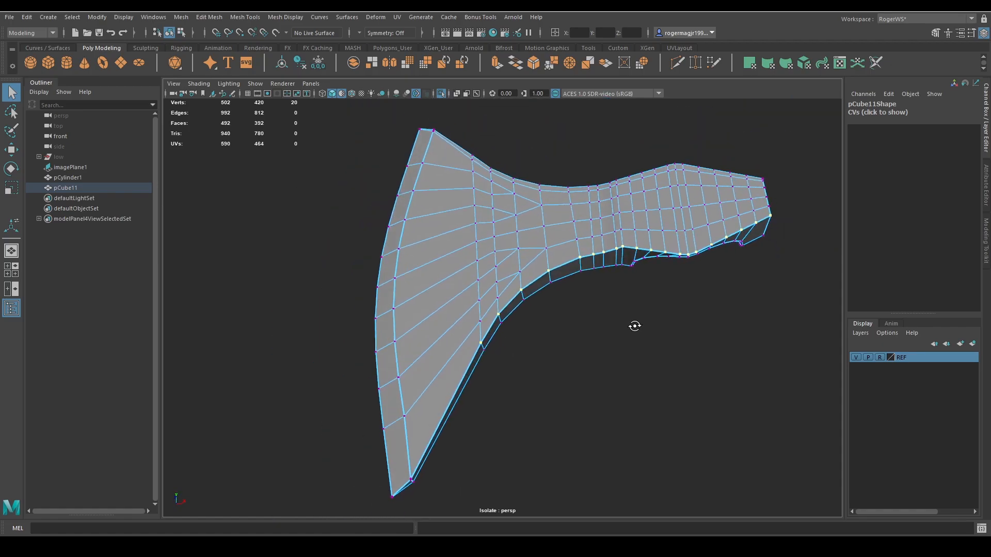
middle_click_drag(635, 326, 584, 356, "alt")
left_click_drag(584, 356, 593, 350, "alt")
key("w")
middle_click_drag(552, 303, 606, 281)
scroll(553, 321, "up", 2)
key("q")
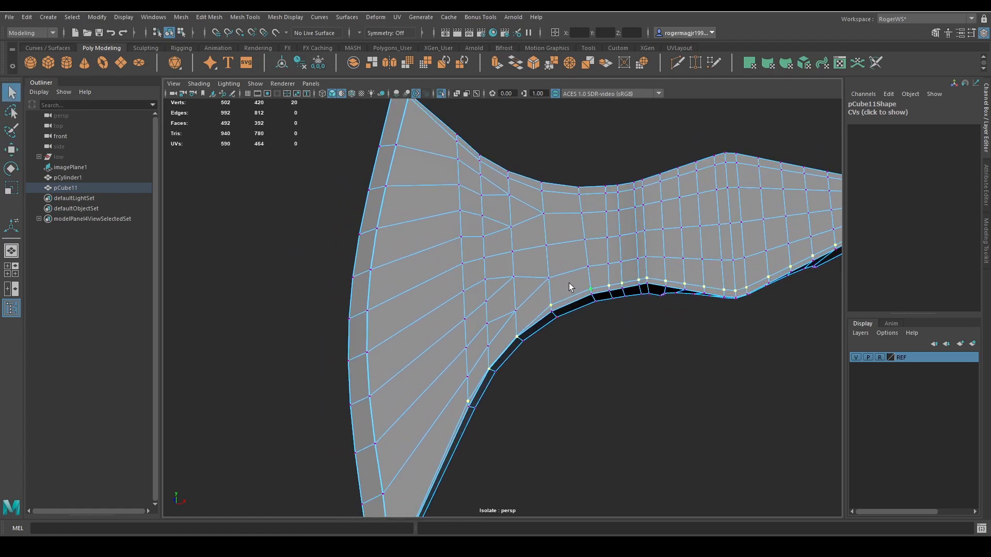
Try to adjust only the three lower bevel vertices nearest the blade, moving them upward and deselecting the lowest one.
scroll(569, 283, "down", 4)
left_click_drag(752, 183, 532, 364, "ctrl")
scroll(525, 350, "up", 5)
key("w")
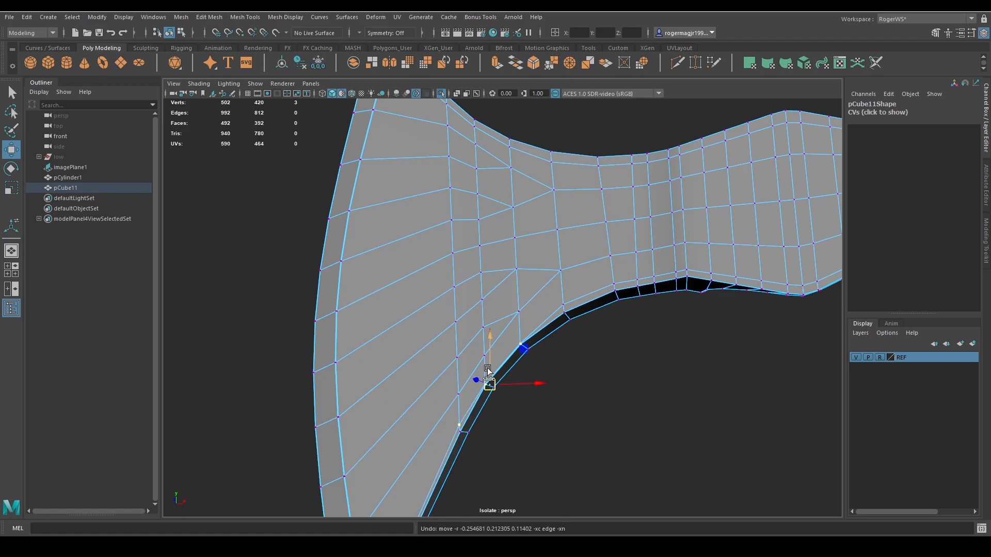
middle_click_drag(487, 378, 488, 355)
left_click_drag(478, 401, 434, 436, "ctrl")
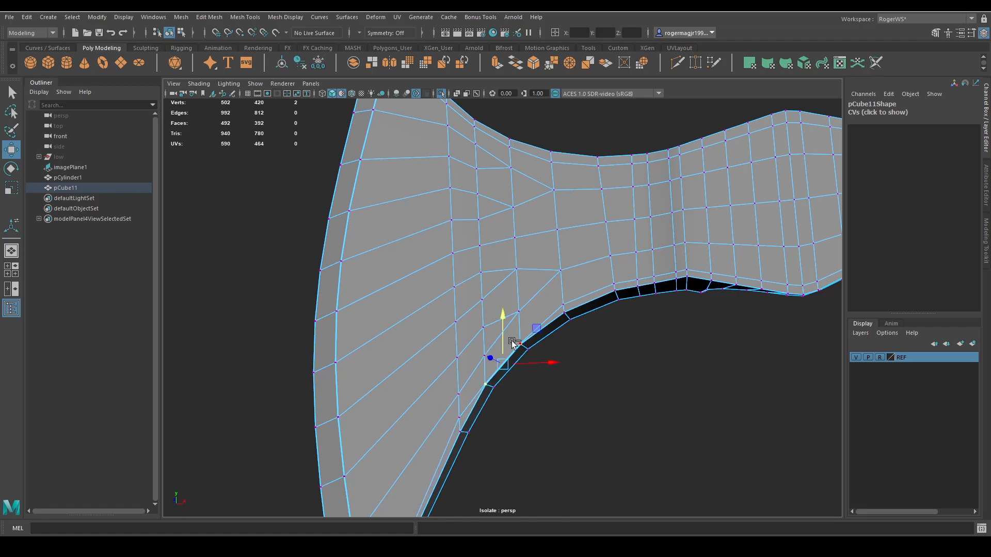
Undo the latest vertex edits and selection changes back to the full lower bevel row selection.
scroll(496, 310, "up", 5)
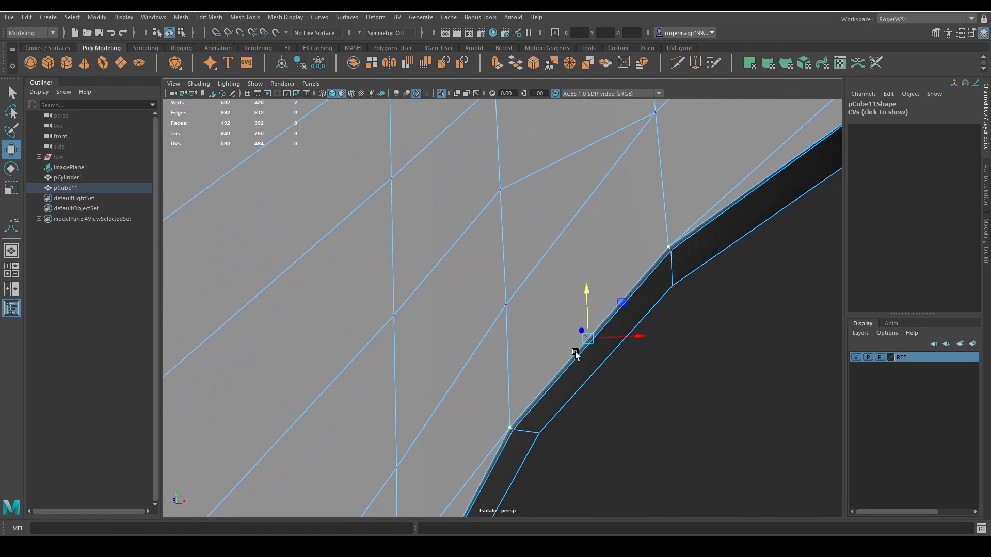
key("ctrl+z")
middle_click_drag(640, 355, 585, 252, "alt")
key("ctrl+z")
key("ctrl+z")
key("ctrl+z")
scroll(585, 251, "down", 8)
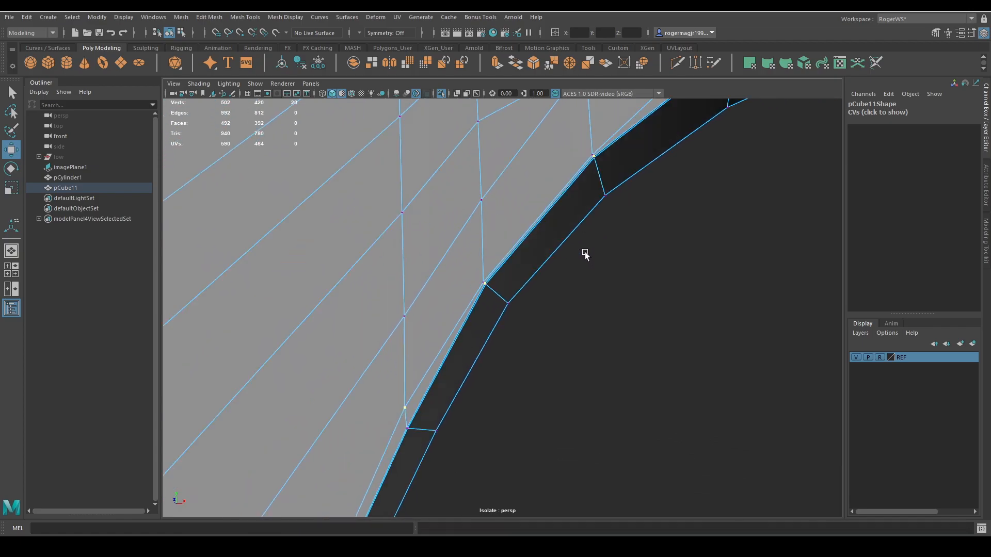
scroll(547, 298, "up", 6)
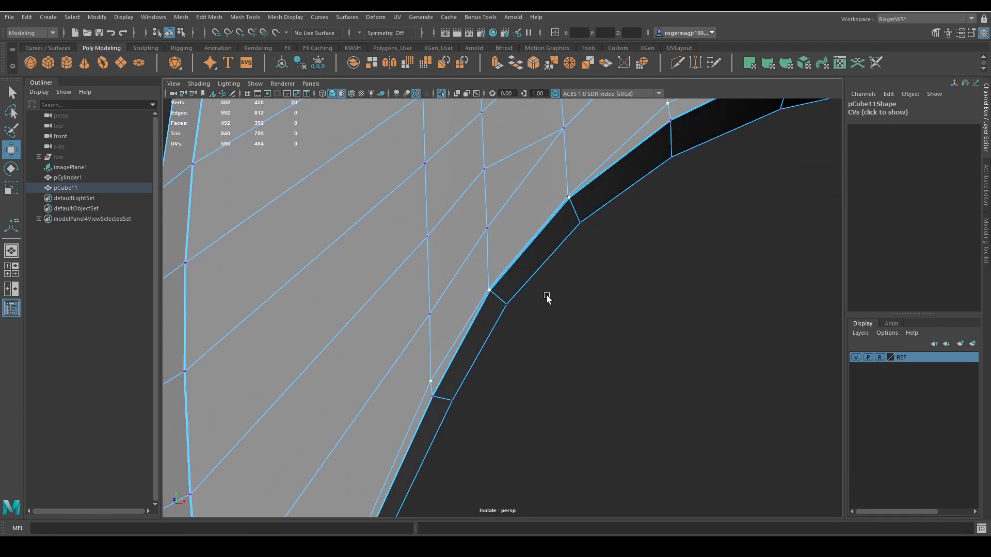
scroll(582, 281, "down", 8)
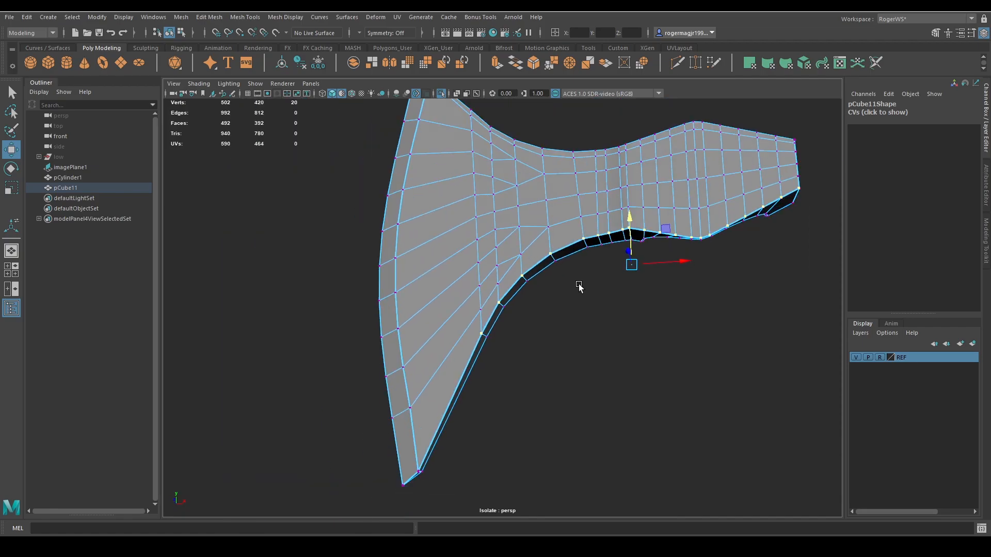
Recheck the lower bevel row's selection where the neck curves into the blade, and move the full row slightly up.
scroll(550, 280, "up", 6)
key("q")
scroll(613, 218, "down", 3)
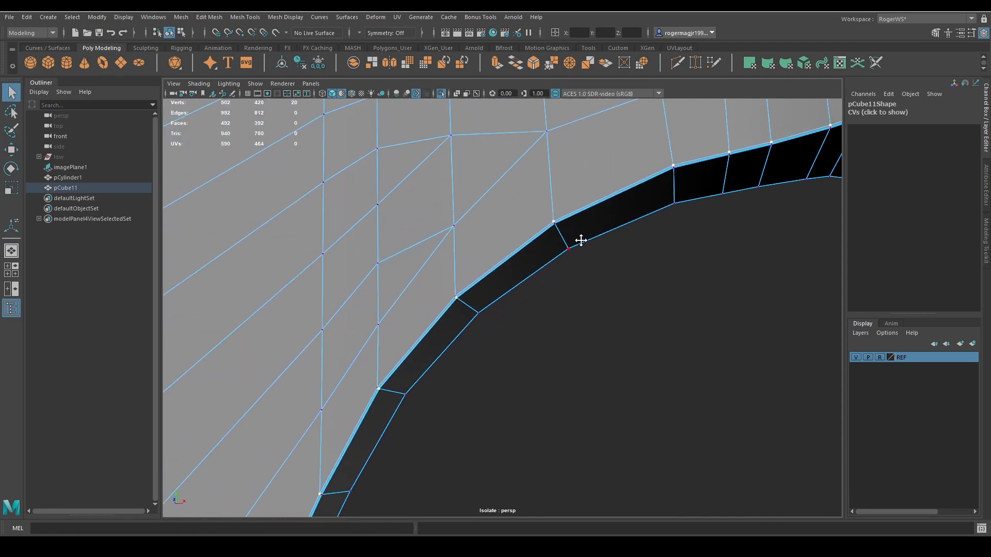
left_click_drag(563, 196, 372, 350)
middle_click_drag(449, 353, 474, 288, "alt")
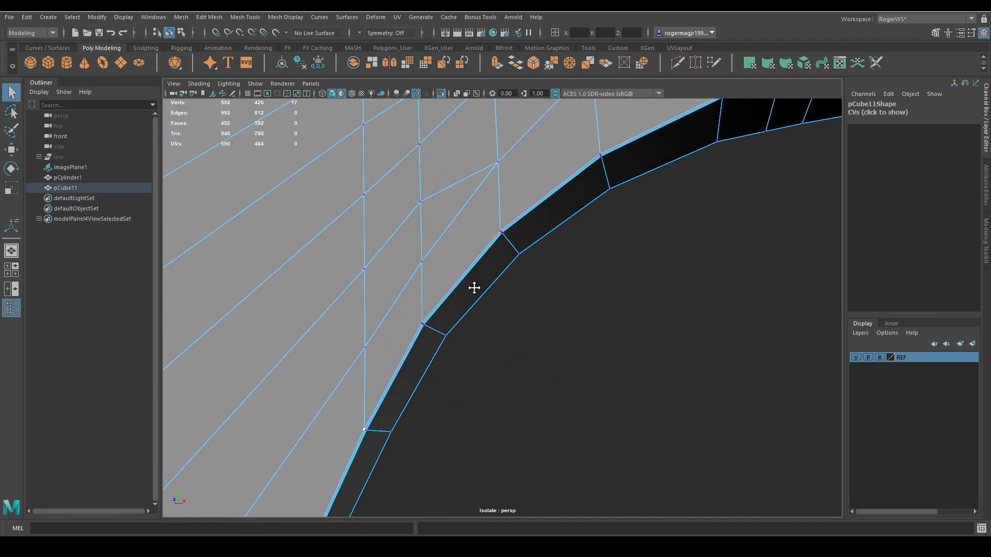
left_click(591, 155, "shift")
right_click_drag(598, 157, 589, 252, "alt")
middle_click_drag(589, 252, 566, 274, "alt")
key("w")
left_click_drag(706, 237, 705, 213, "ctrl+shift")
right_click_drag(688, 219, 634, 243, "alt")
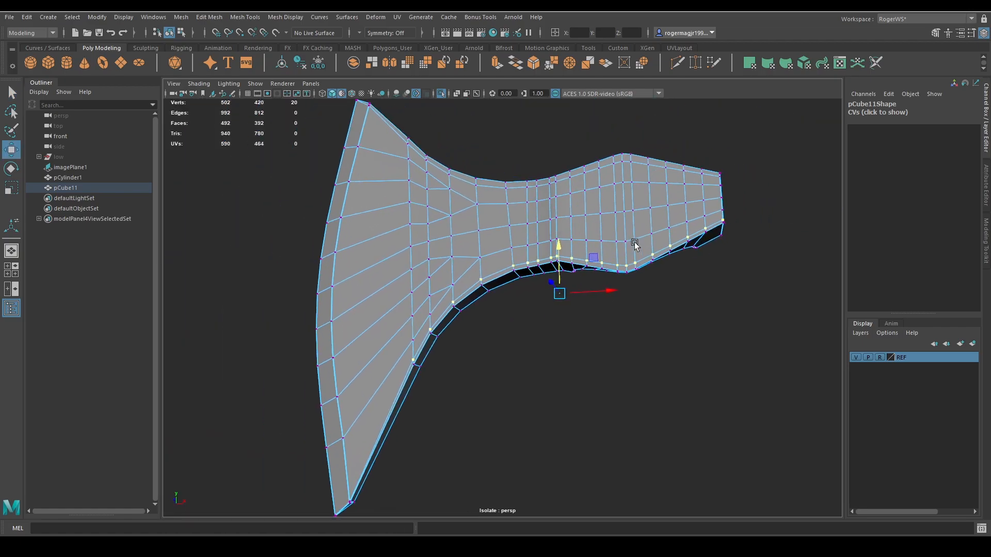
Preview the axe head smoothed and examine the lower bevel along the neck and the handle cutout.
left_click_drag(634, 243, 601, 248, "alt")
key("q")
right_click_drag(604, 249, 666, 214)
key("3")
left_click(663, 251)
mouse_move(663, 253)
left_mouse_down("alt")
mouse_move(651, 267)
mouse_move(664, 237)
left_mouse_up("alt")
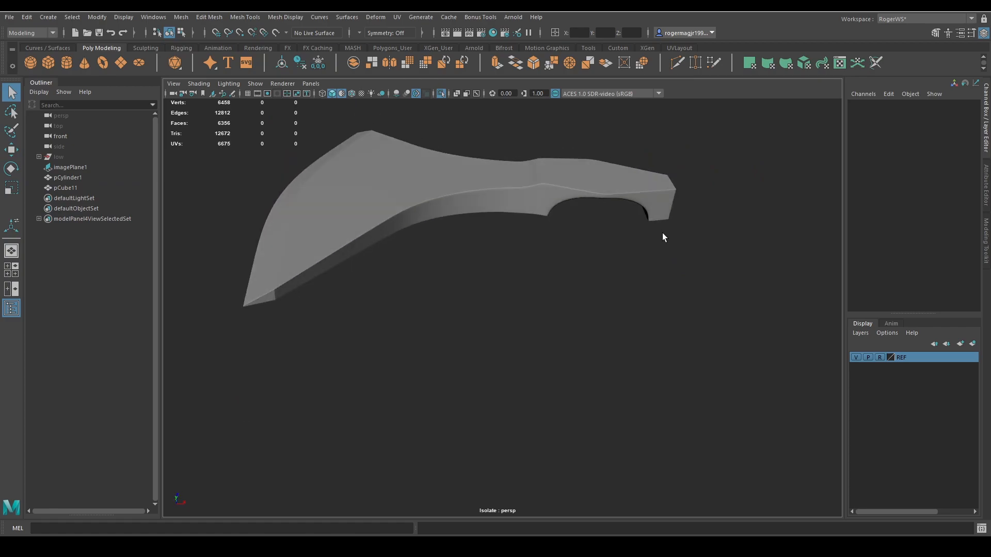
right_click_drag(615, 231, 658, 258, "alt")
left_click_drag(658, 258, 634, 274, "alt")
Return to the unsmoothed mesh, select the side bevel vertices above the handle cutout, and shift them slightly down the side wall.
left_click(539, 210)
key("1")
left_click_drag(539, 209, 705, 179, "alt")
key("F9")
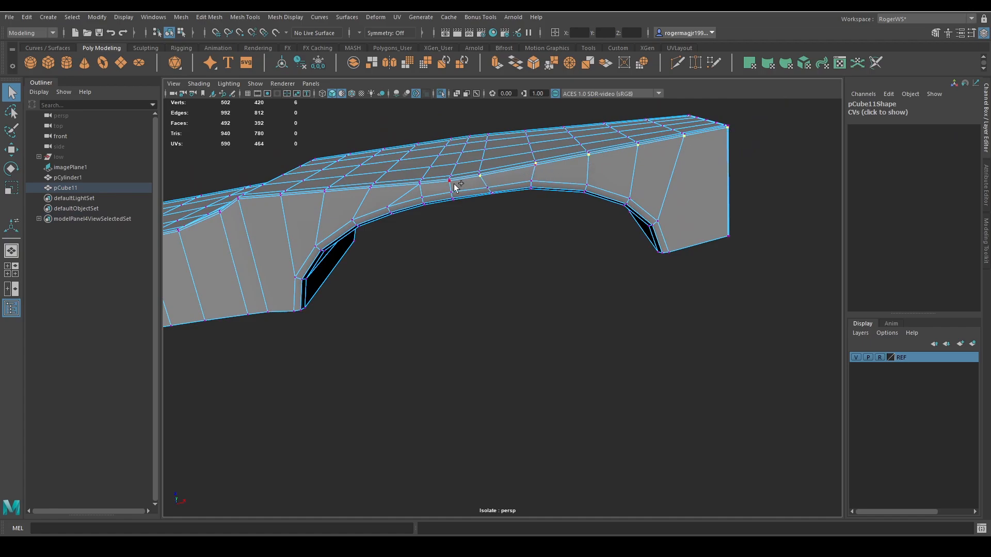
left_click_drag(417, 189, 531, 203, "alt")
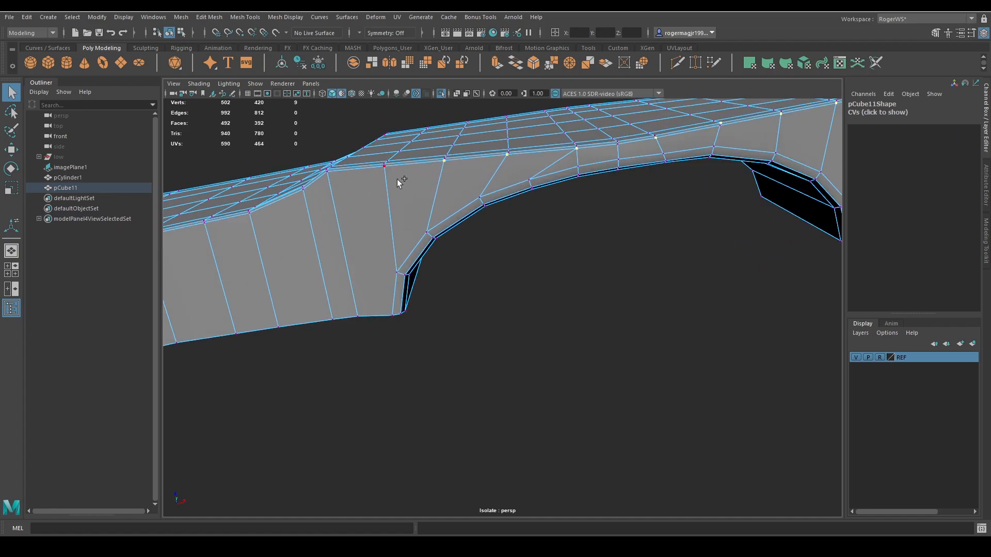
key("w")
middle_click_drag(714, 103, 714, 118, "ctrl+shift")
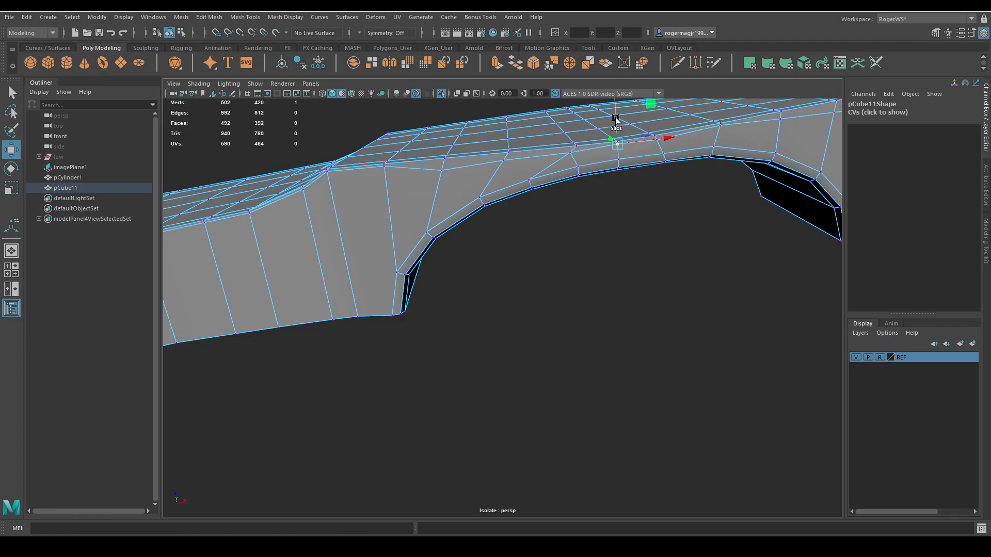
Adjust the individual bevel vertices above the middle of the handle cutout so they follow an even line.
key("q")
left_click(658, 141)
key("w")
left_click_drag(655, 114, 655, 114, "ctrl+shift")
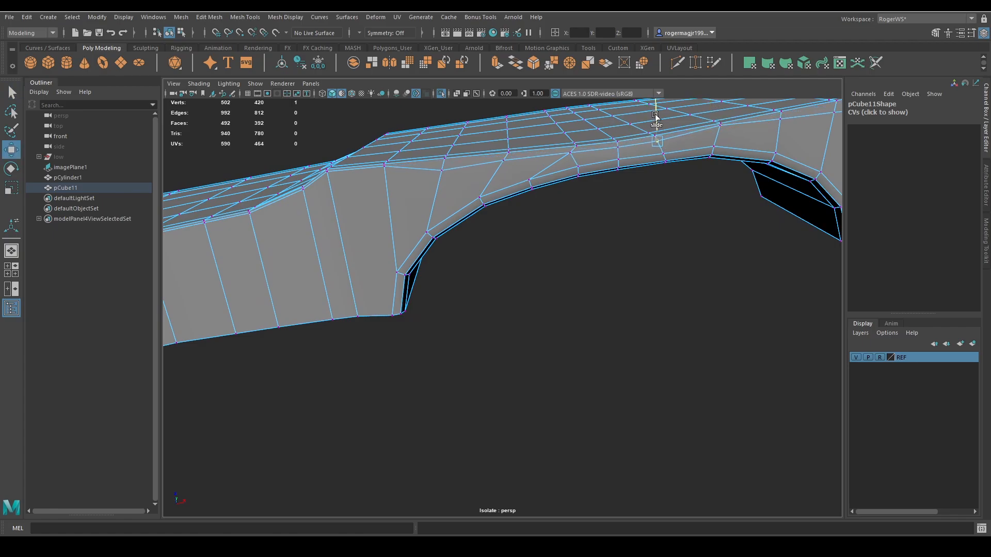
key("ctrl+z")
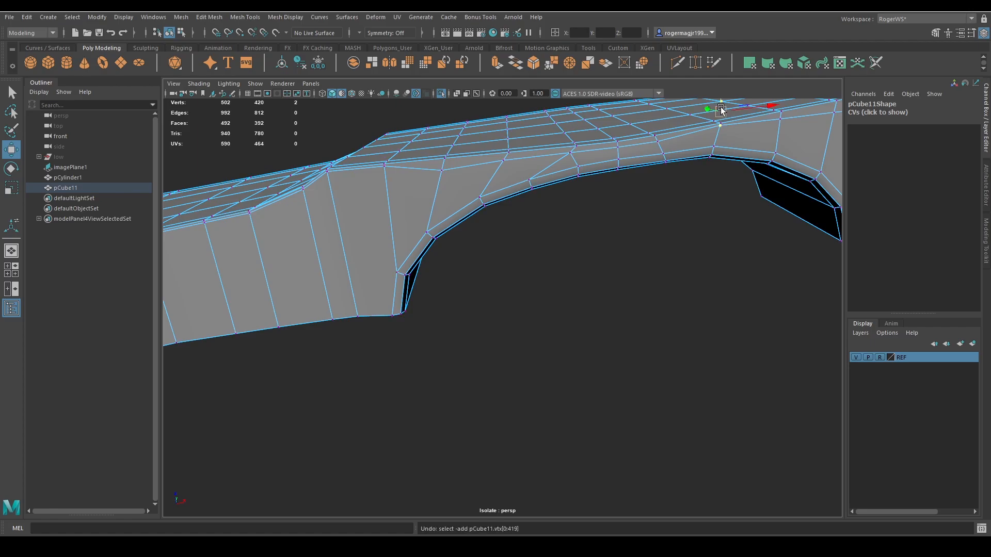
left_click_drag(741, 156, 647, 135, "alt")
left_click(647, 178)
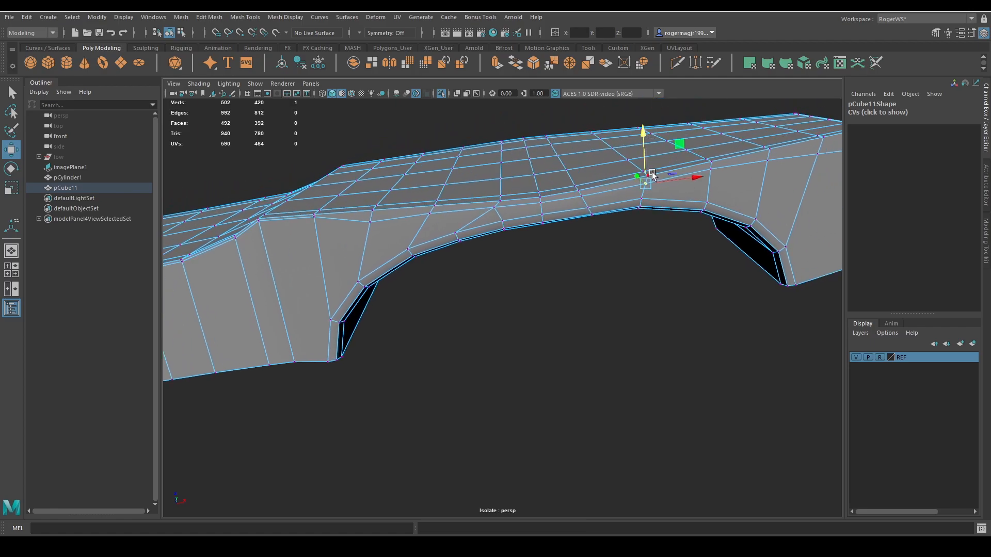
left_click_drag(653, 176, 733, 168, "alt")
Select the side bevel vertices from the front of the handle cutout along the underside of the neck.
left_click(431, 222, "shift")
middle_click_drag(430, 221, 605, 192, "alt")
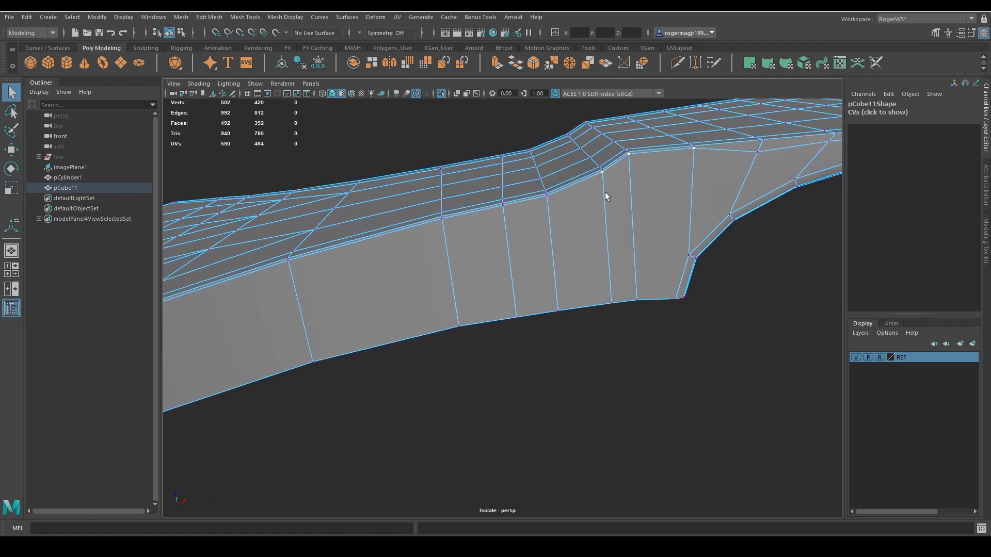
left_click(448, 233, "shift")
left_click(294, 271, "shift")
middle_click_drag(294, 271, 444, 226, "alt")
scroll(562, 215, "down", 3)
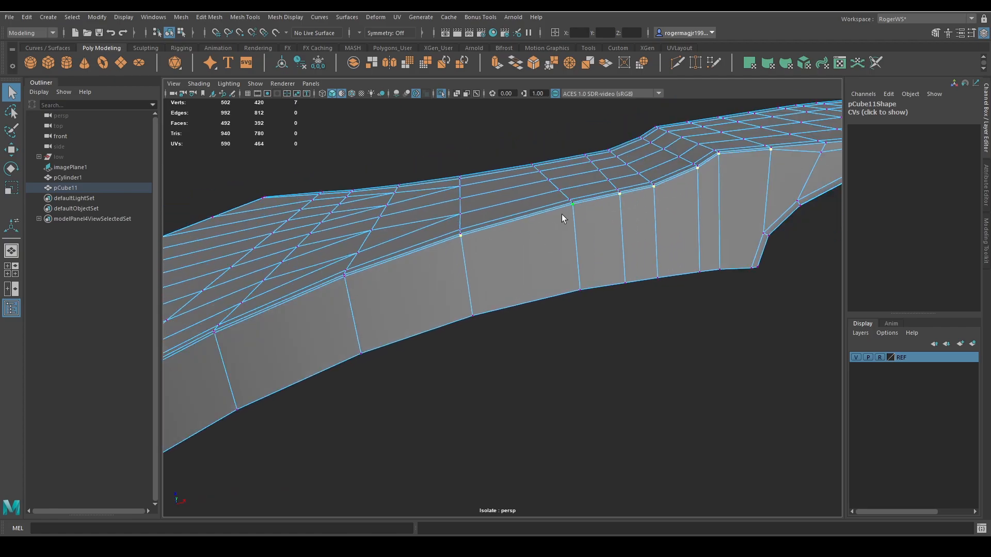
left_click(360, 283, "shift")
middle_click_drag(361, 283, 513, 243, "alt")
Add the remaining side bevel vertices along the blade's underside down to its lower corner to the selection.
left_click(399, 293, "shift")
middle_click_drag(399, 293, 506, 198, "alt")
scroll(506, 197, "down", 5)
middle_click_drag(409, 316, 488, 211, "alt")
scroll(488, 210, "up", 3)
middle_click_drag(455, 251, 510, 215, "alt")
scroll(510, 215, "up", 5)
scroll(510, 215, "down", 4)
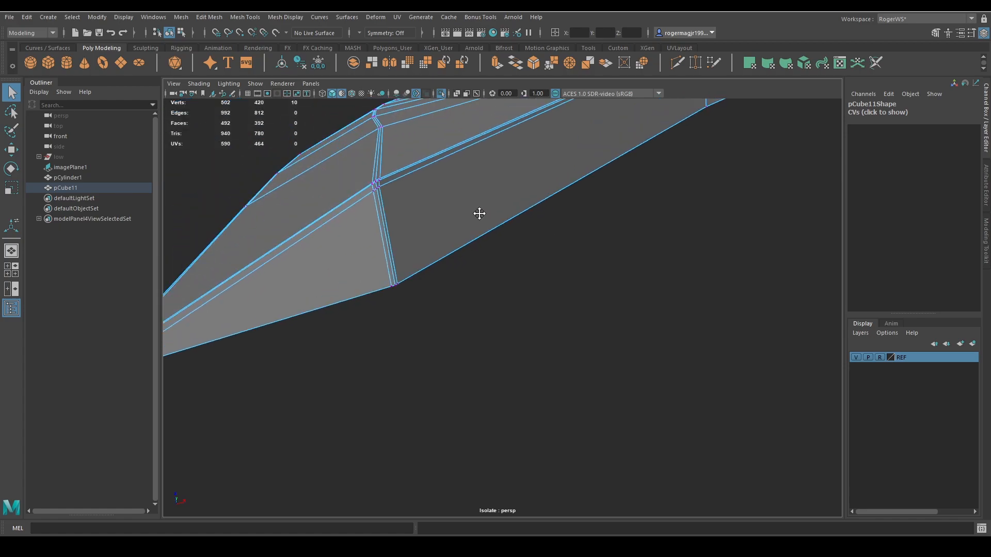
left_click(447, 188, "shift")
left_click(448, 182, "shift")
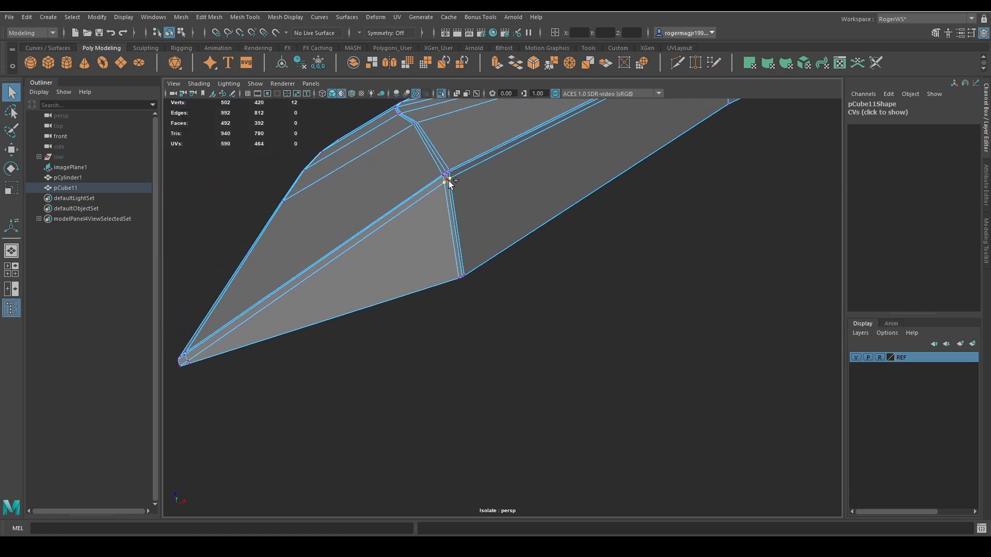
Move the selected neck and blade bevel vertices slightly down the side wall, away from the front face.
scroll(466, 189, "down", 7)
middle_click_drag(805, 117, 633, 156, "alt")
scroll(633, 155, "up", 1)
key("w")
middle_click_drag(509, 161, 510, 163, "shift")
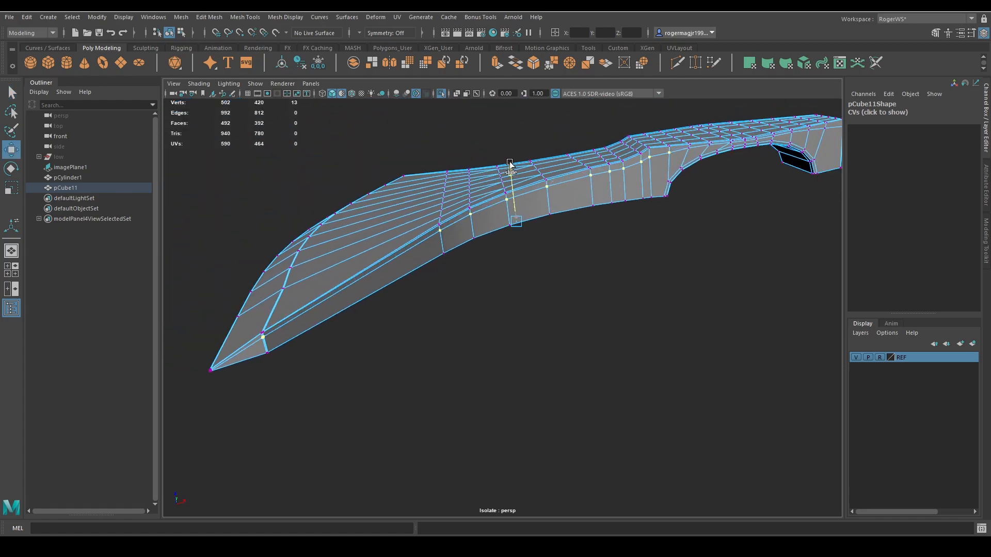
Preview the axe head smoothed and examine the lower bevel, the outline, and the blade's upper and lower corners.
key("q")
key("F8")
left_click_drag(612, 208, 612, 279, "alt")
key("3")
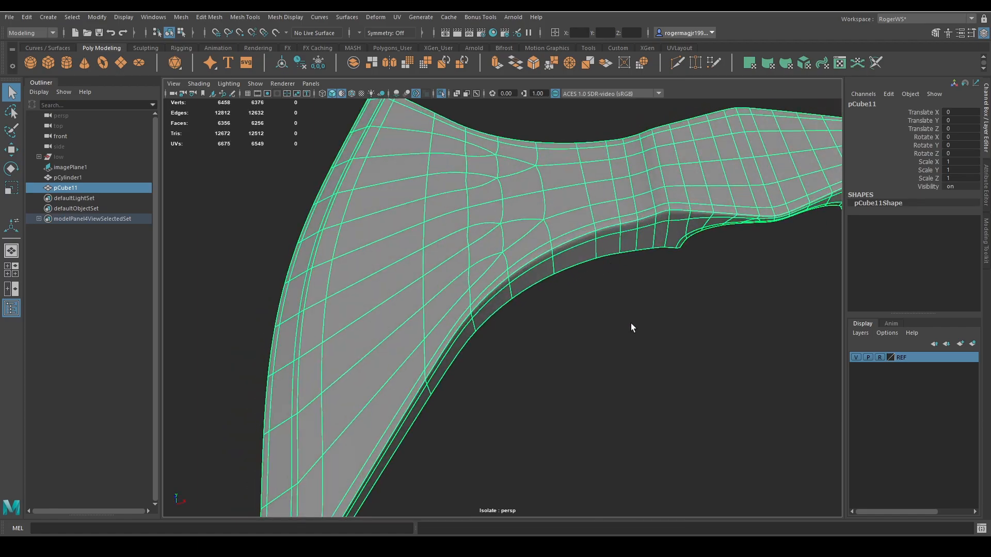
left_click(633, 327)
scroll(633, 328, "down", 4)
left_click_drag(632, 327, 609, 273, "alt")
scroll(640, 287, "down", 3)
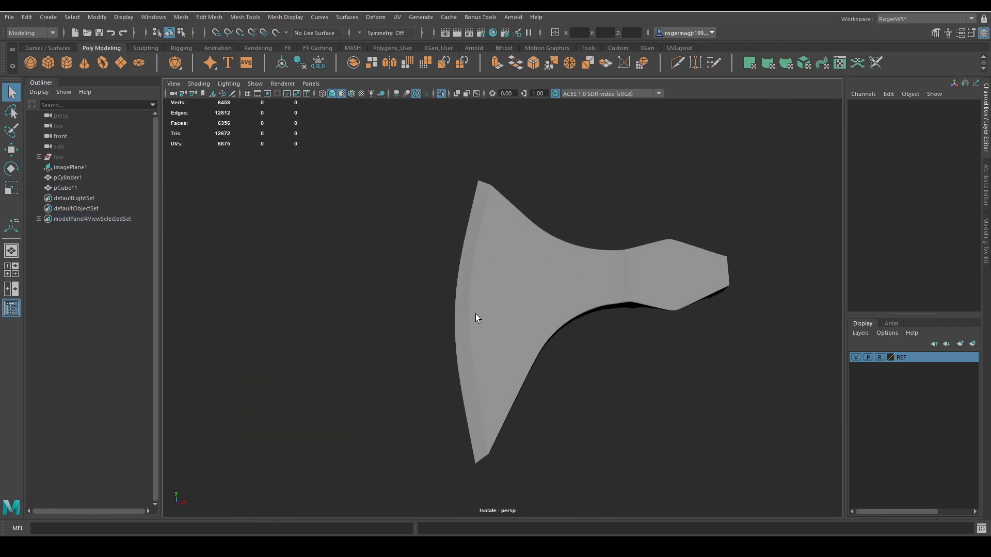
scroll(491, 209, "up", 5)
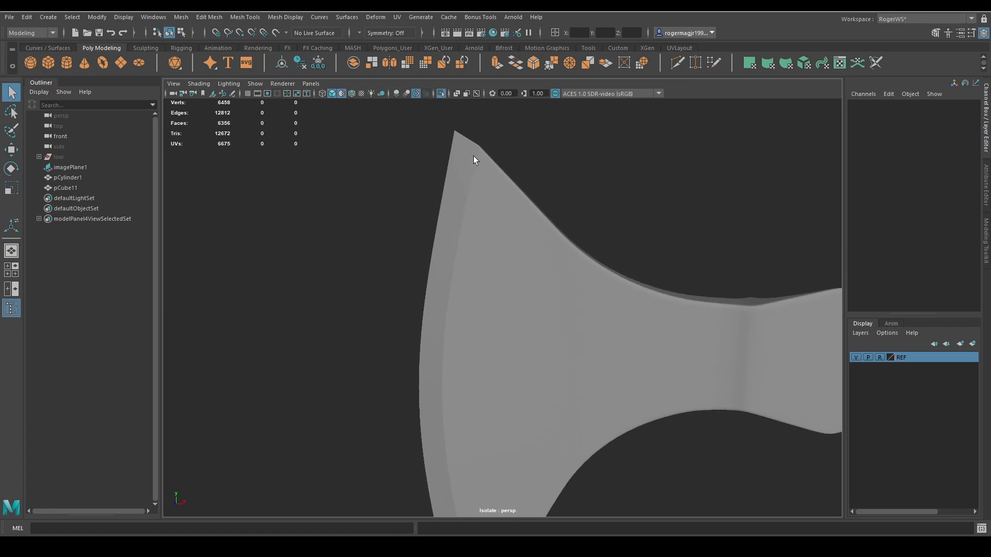
scroll(506, 199, "down", 4)
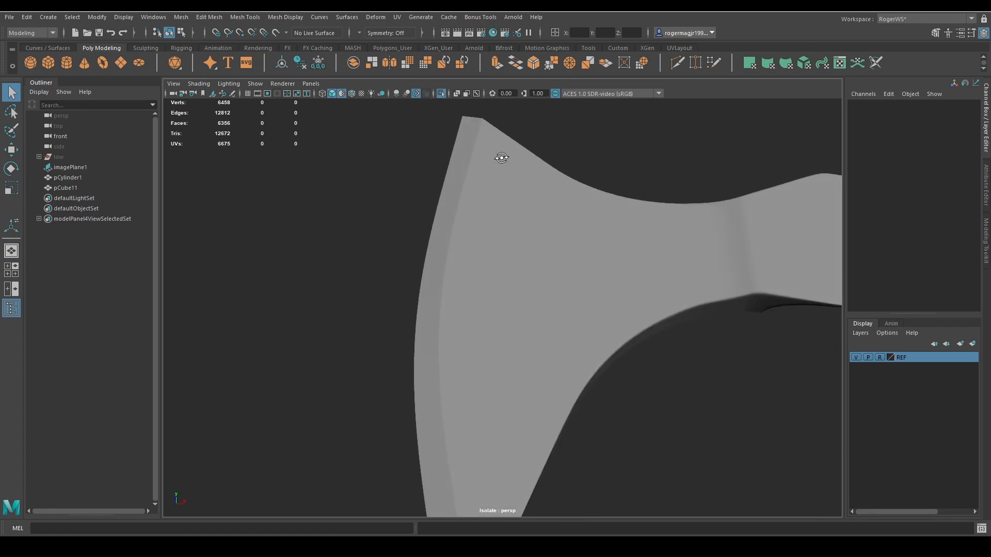
left_click_drag(525, 224, 516, 186, "alt")
right_click_drag(516, 186, 497, 268, "alt")
middle_click_drag(496, 268, 515, 259, "alt")
left_click(486, 260)
right_click_drag(515, 260, 583, 261, "alt")
left_click_drag(583, 261, 564, 262, "alt")
right_click_drag(564, 262, 511, 261)
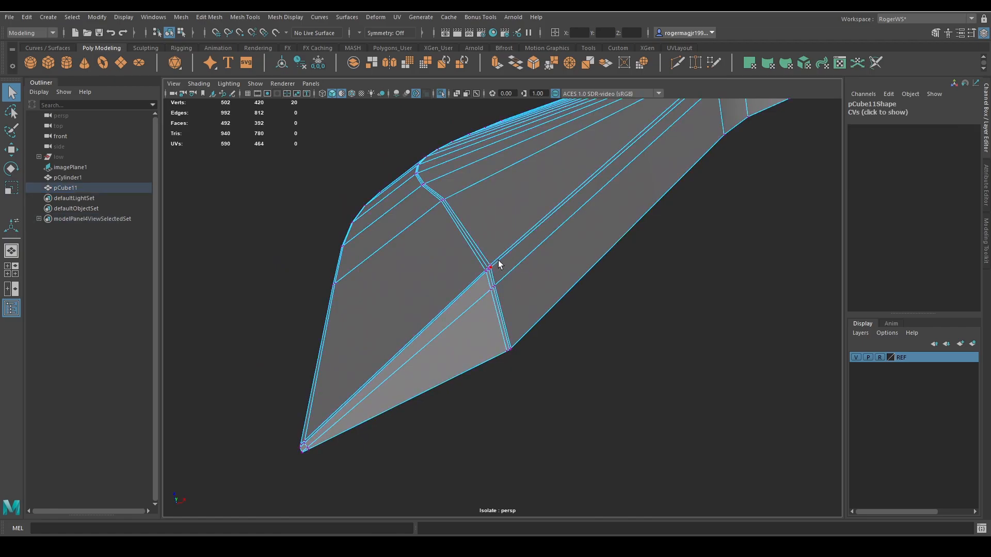
Select the three neck-side support edges at the blade's lower corner and slide them toward the neck.
left_click_drag(497, 260, 504, 311, "alt")
right_click_drag(486, 381, 485, 373)
left_click_drag(485, 374, 514, 342, "alt")
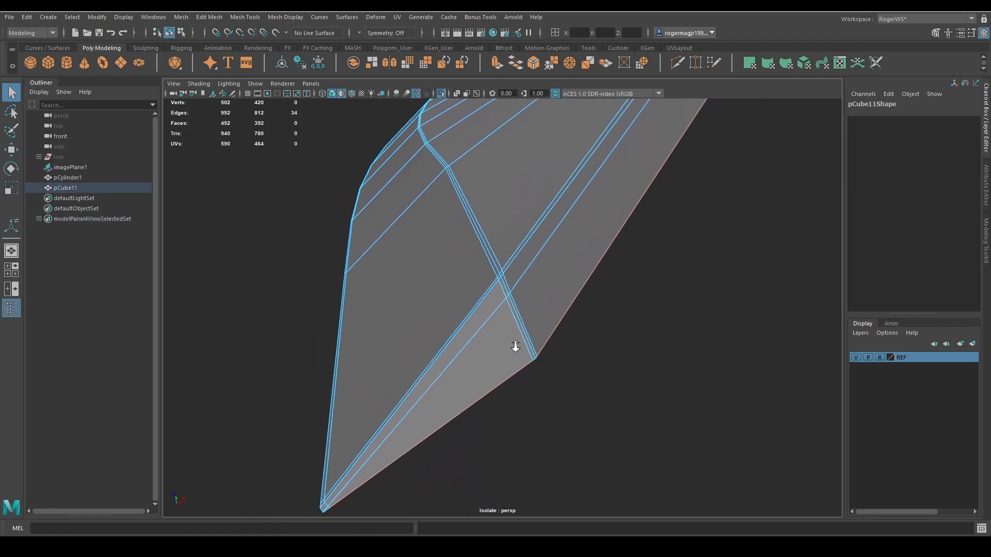
right_click_drag(513, 341, 541, 319, "alt")
left_click(503, 243)
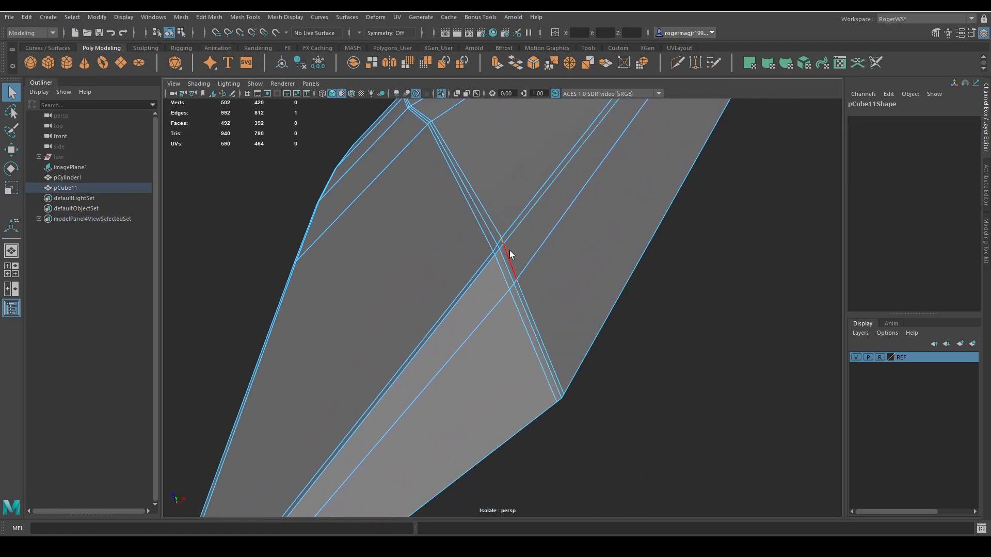
left_click(566, 358, "shift")
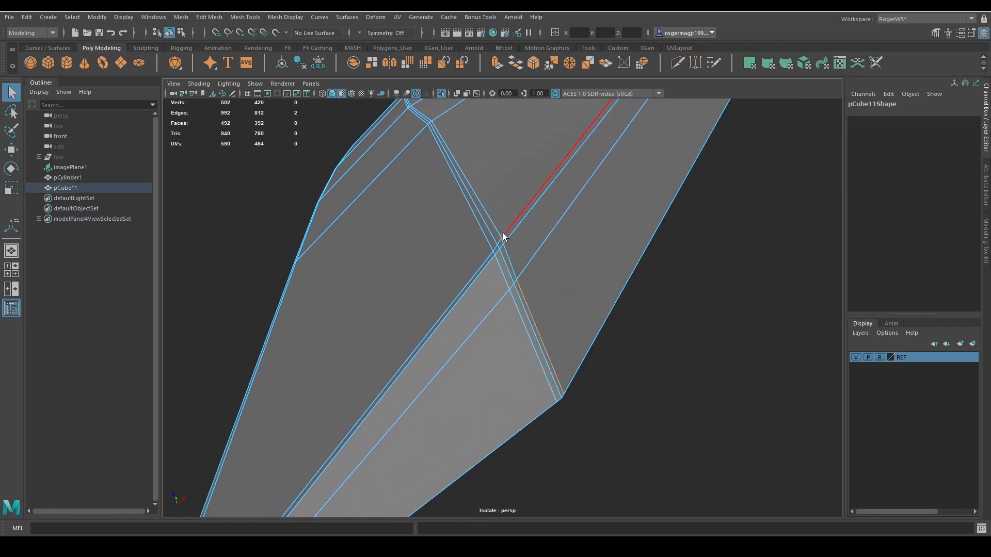
left_click(535, 314, "shift")
key("w")
left_click_drag(579, 303, 730, 227, "ctrl+shift")
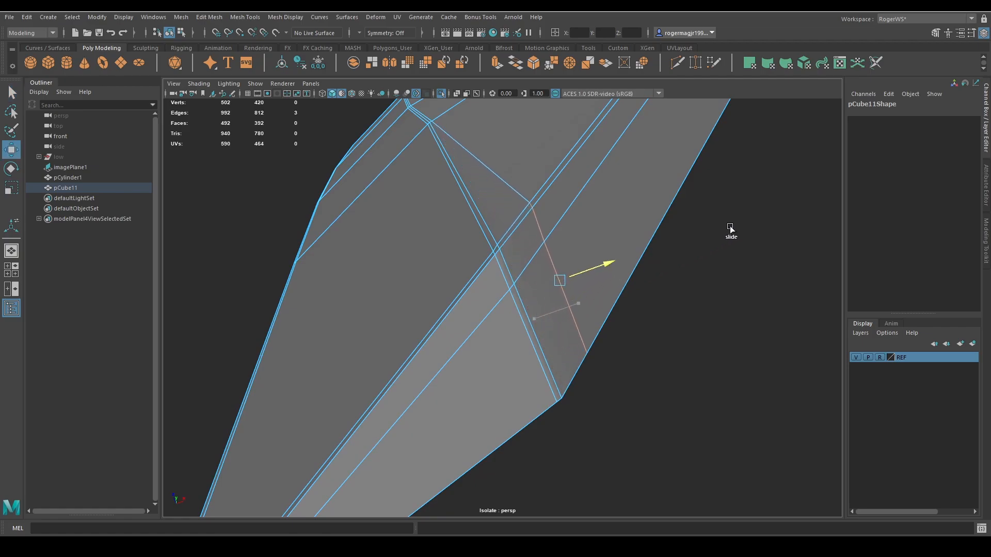
key("q")
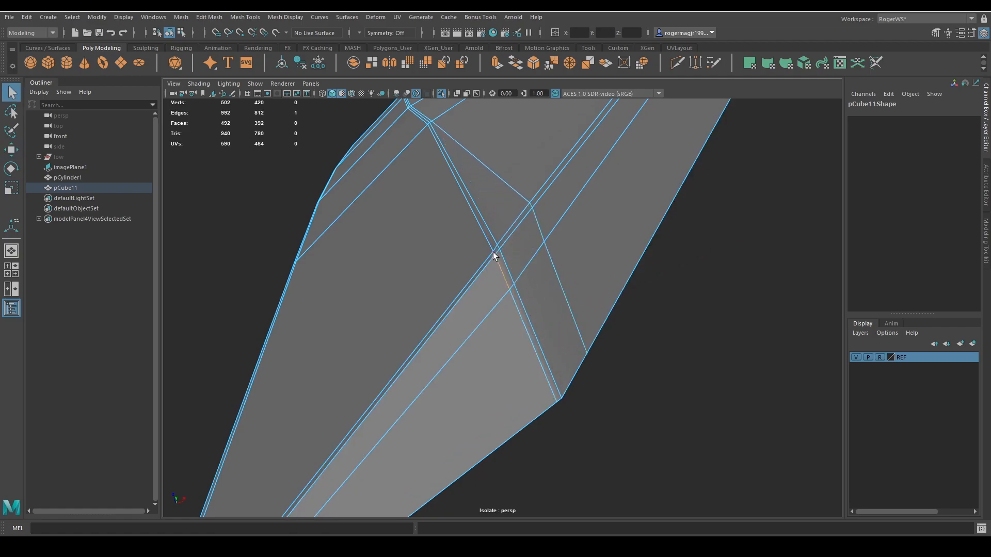
Select the support edges on the cutting-edge side of the lower corner and slide them toward the blade tip.
double_click(525, 346, "shift")
key("w")
left_click_drag(551, 322, 526, 360, "ctrl+shift")
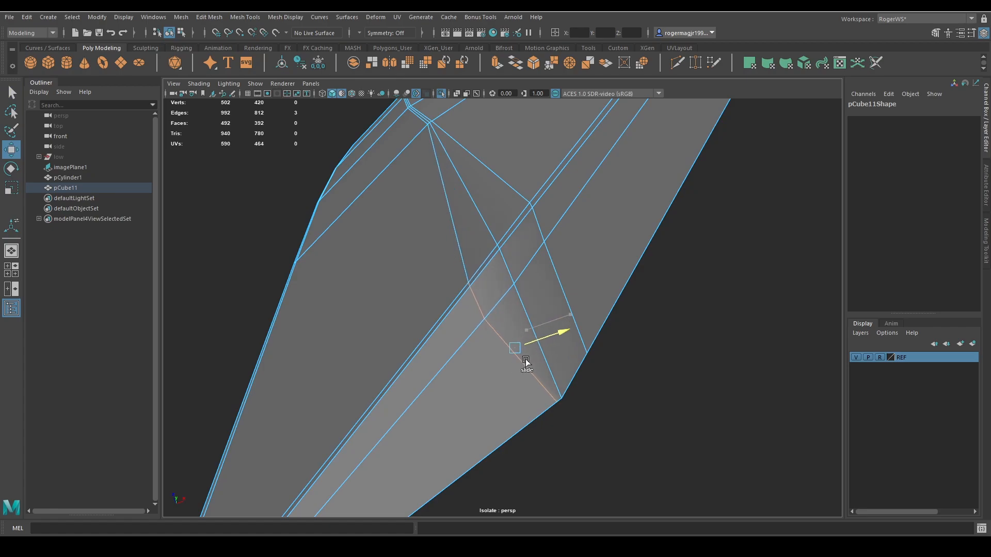
key("q")
Slide the lower corner's outline vertex toward the blade tip to line up with the moved support edges.
key("F9")
left_click(555, 409)
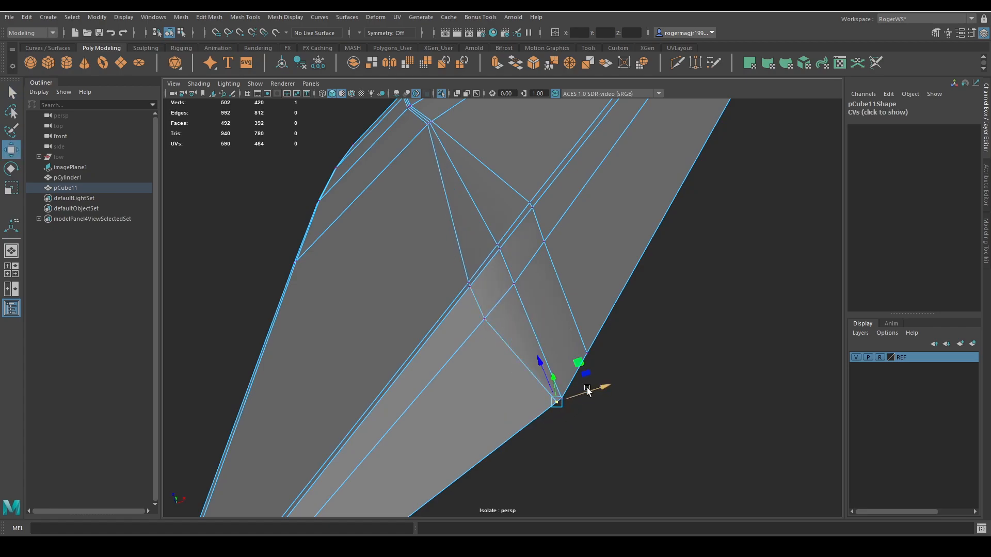
left_click_drag(556, 401, 534, 417, "ctrl+shift")
key("q")
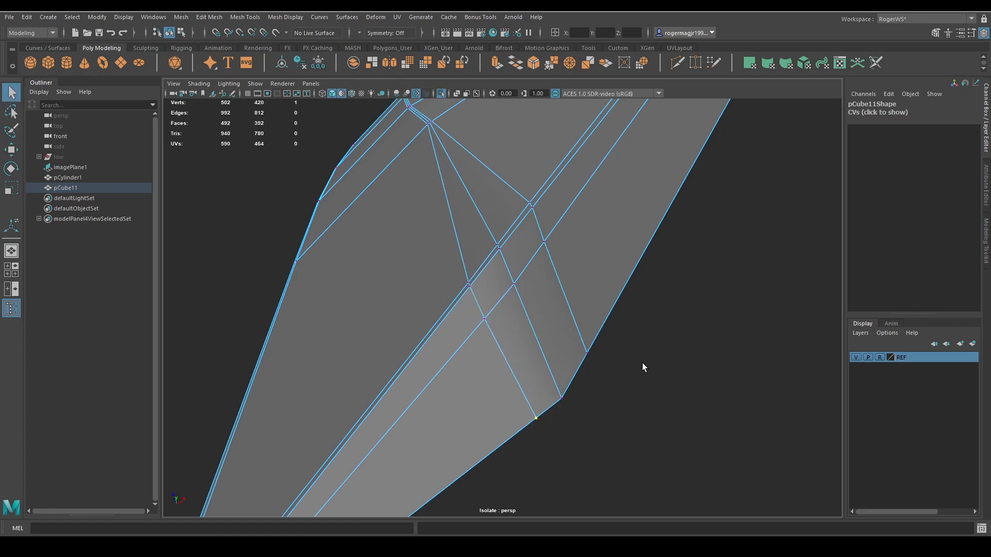
Preview the axe head smoothed and compare the softened lower blade corner with the upper one.
key("F8")
key("3")
left_click(691, 297)
right_click_drag(690, 296, 686, 336, "alt")
middle_click_drag(626, 343, 628, 319, "alt")
left_click_drag(629, 319, 640, 307, "alt")
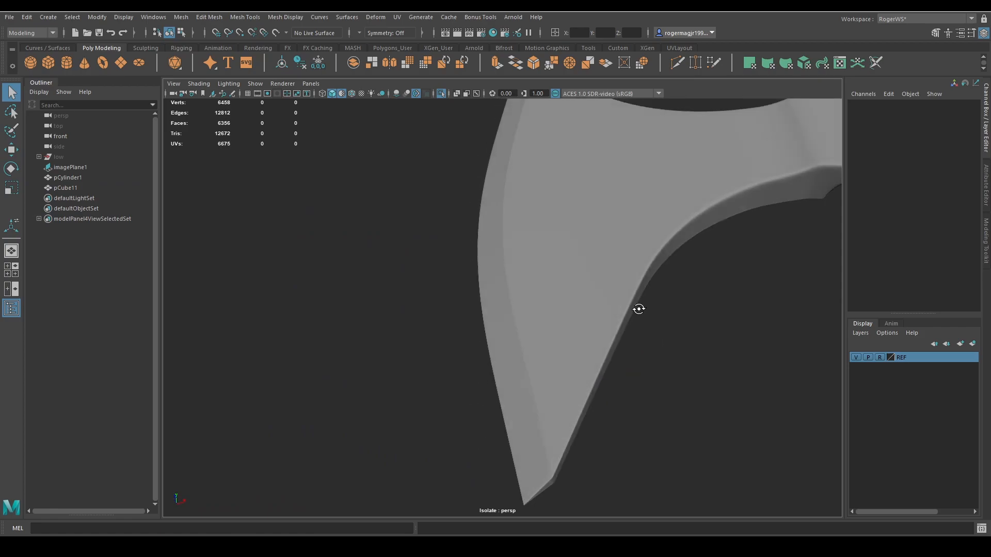
middle_click_drag(639, 307, 611, 270, "alt")
left_click_drag(608, 283, 608, 332, "alt")
scroll(606, 299, "down", 2)
middle_click_drag(587, 264, 580, 376, "alt")
left_click_drag(568, 309, 559, 336, "alt")
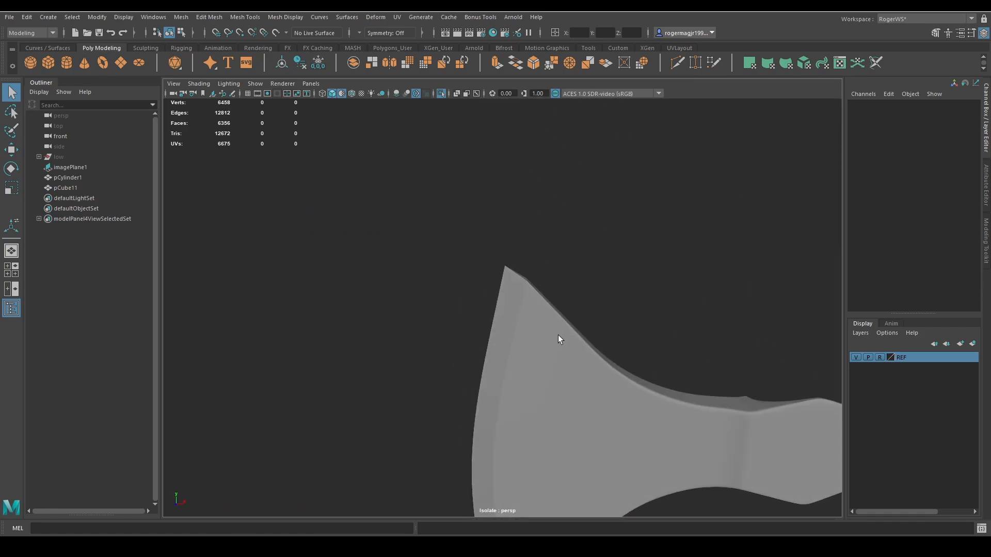
scroll(562, 323, "up", 3)
left_click(567, 307)
right_click_drag(568, 308, 522, 287)
Return to the unsmoothed mesh and slide the upper corner's support edges on the cutting-edge side toward the blade tip.
key("f")
key("1")
scroll(508, 316, "down", 5)
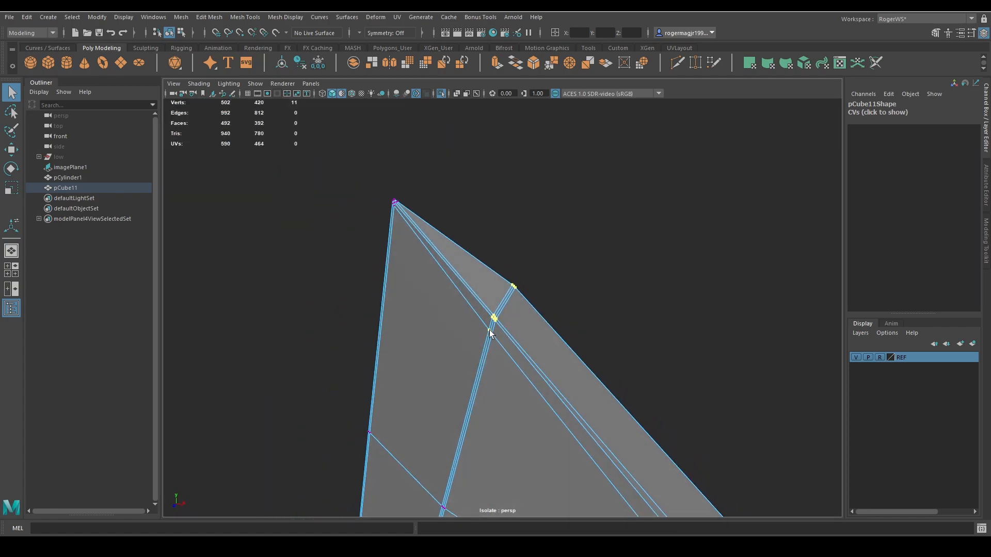
scroll(485, 340, "up", 3)
right_click_drag(480, 323, 479, 308)
left_click(480, 332)
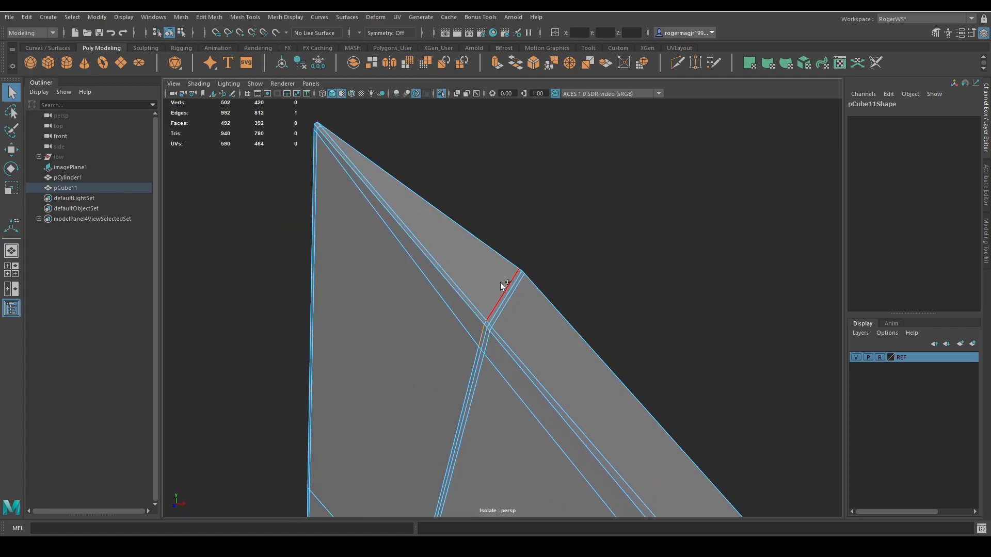
left_click(479, 320, "shift")
key("w")
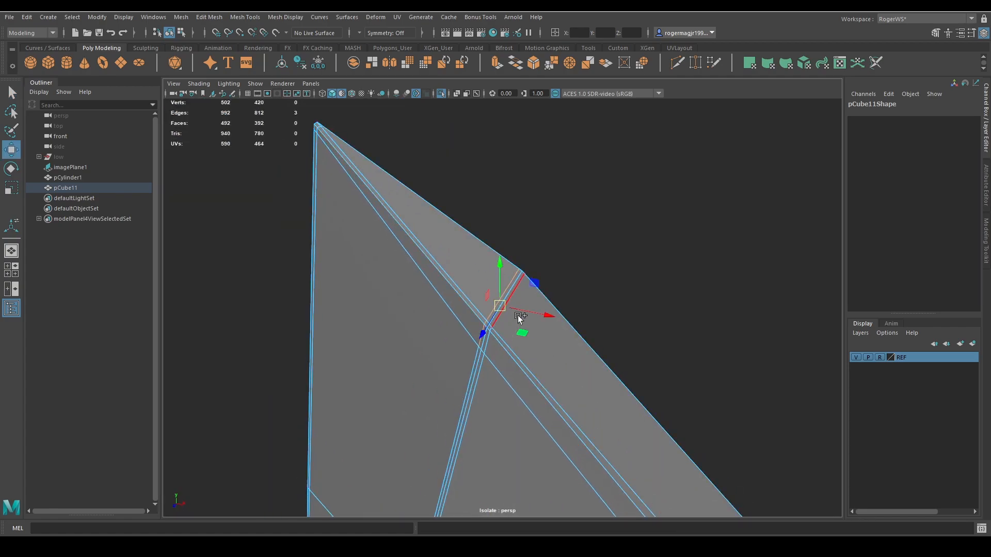
left_click_drag(518, 312, 502, 304, "ctrl+shift")
key("q")
Slide the upper corner's outline vertex toward the blade tip to line up with the moved support edges.
right_click_drag(530, 273, 515, 274)
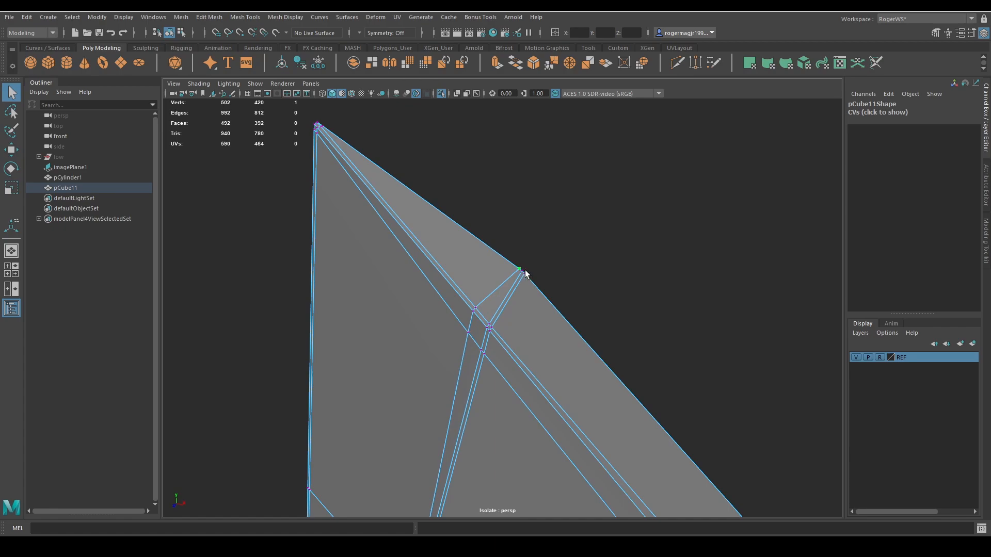
key("w")
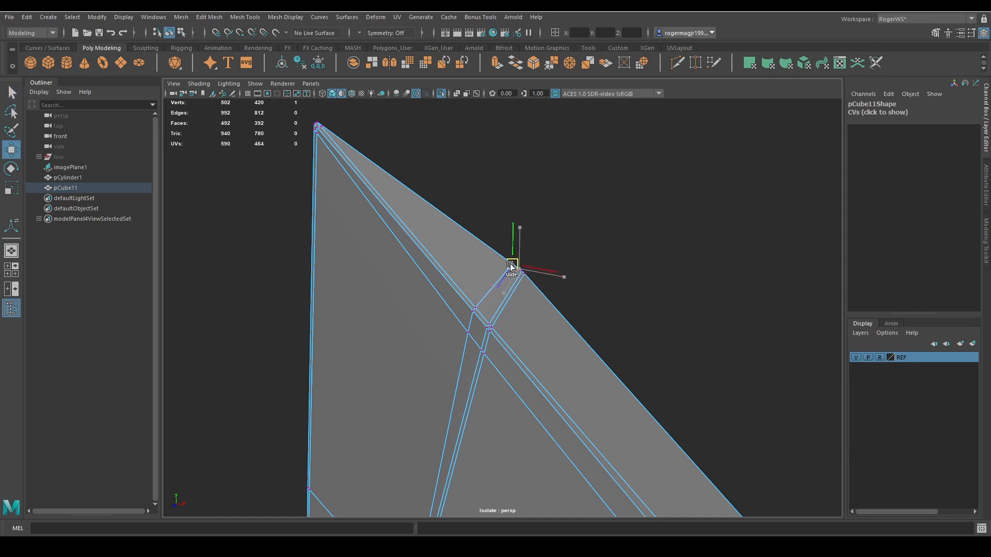
left_click_drag(510, 264, 509, 264, "ctrl+shift")
key("q")
Slide the upper corner's support edges on the axe-body side away from the blade tip.
right_click_drag(522, 323, 520, 307)
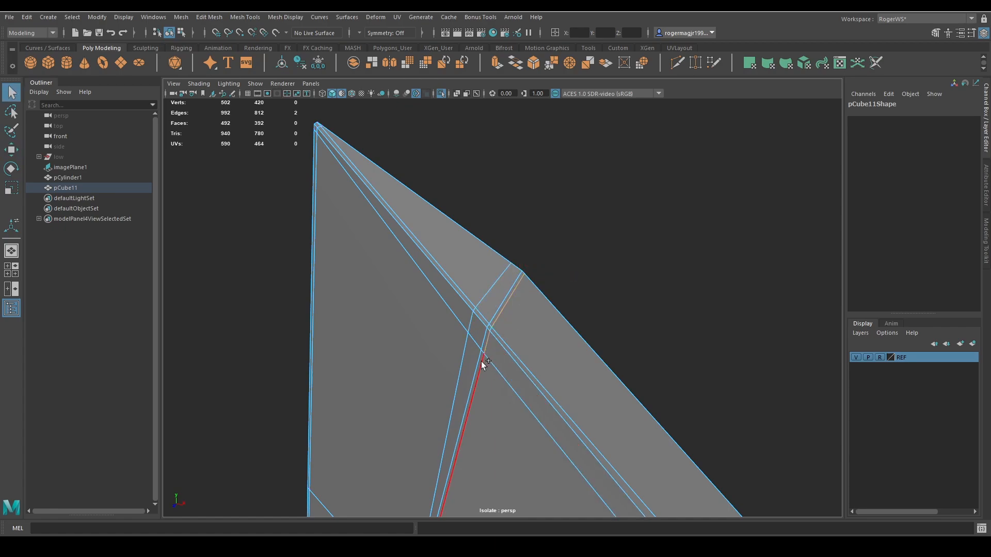
key("w")
left_click_drag(527, 320, 543, 329, "ctrl+shift")
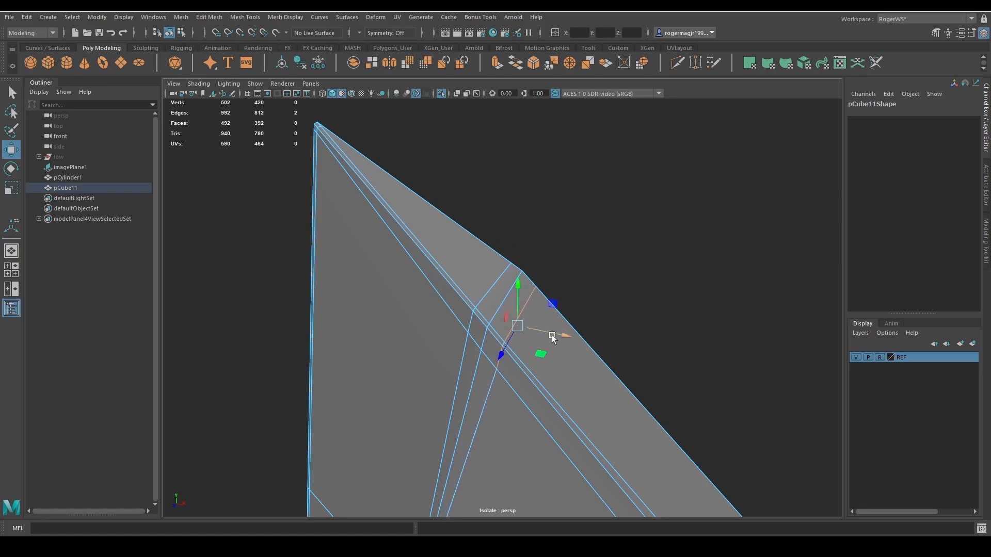
key("q")
right_click_drag(553, 335, 593, 285)
left_click(603, 274)
Preview the axe head smoothed and examine the softened upper blade corner.
left_click(512, 353)
key("3")
left_click(584, 315)
left_click_drag(564, 331, 583, 315, "alt")
scroll(590, 318, "down", 5)
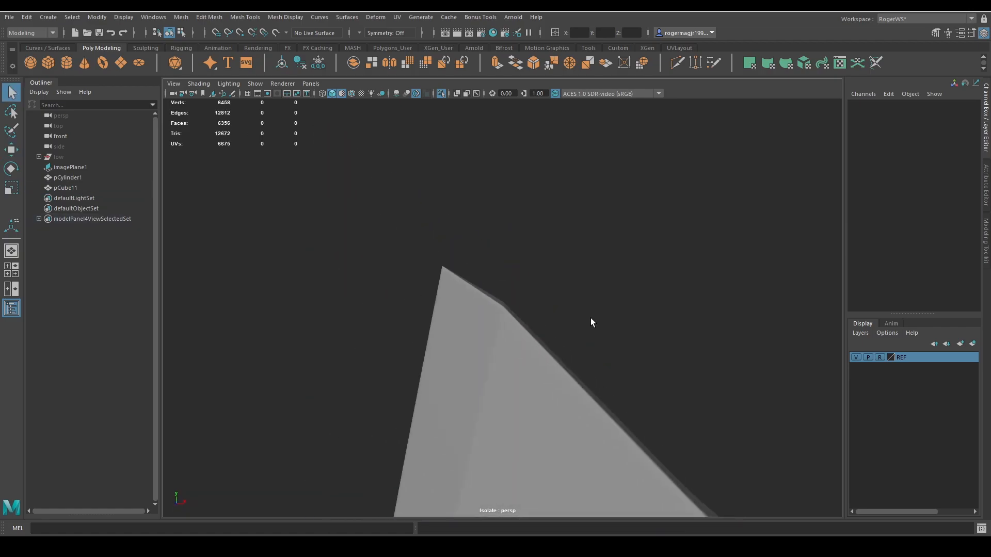
middle_click_drag(610, 354, 506, 227, "alt")
scroll(576, 288, "down", 3)
scroll(576, 290, "down", 5)
Turn off the default-material display, inspect the smoothed blade's shading, and save the scene.
left_click(544, 330)
left_click(343, 94)
left_click(539, 244)
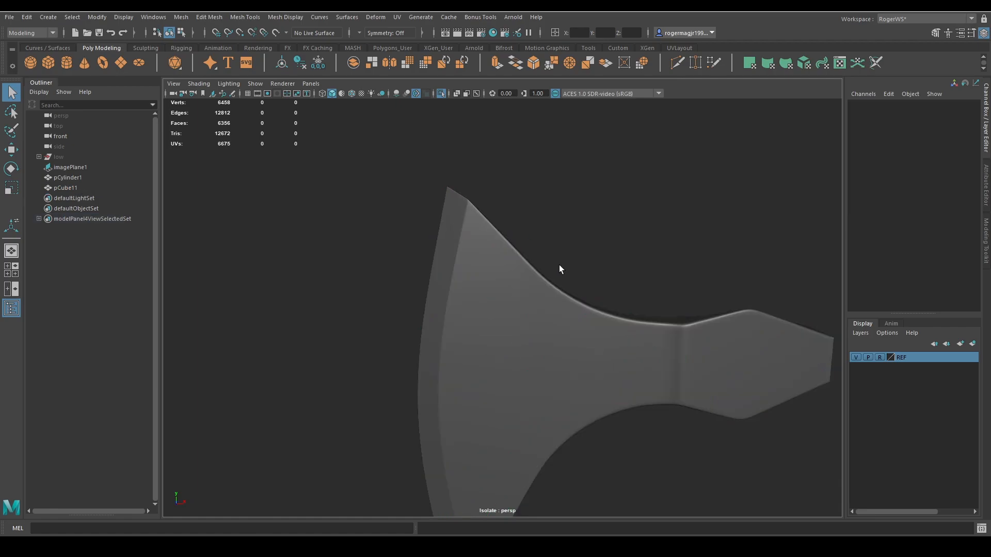
left_click_drag(562, 268, 599, 269, "alt")
middle_click_drag(599, 269, 595, 203, "alt")
left_click_drag(617, 258, 591, 323, "alt")
key("ctrl+s")
Return to the unsmoothed mesh and insert a vertical edge loop across the blade face behind the bevel with Multi-Cut.
scroll(642, 283, "down", 4)
scroll(526, 282, "up", 4)
left_click(550, 350)
key("1")
scroll(527, 356, "up", 4)
middle_click_drag(526, 356, 557, 334, "alt")
key("ctrl+shift+x")
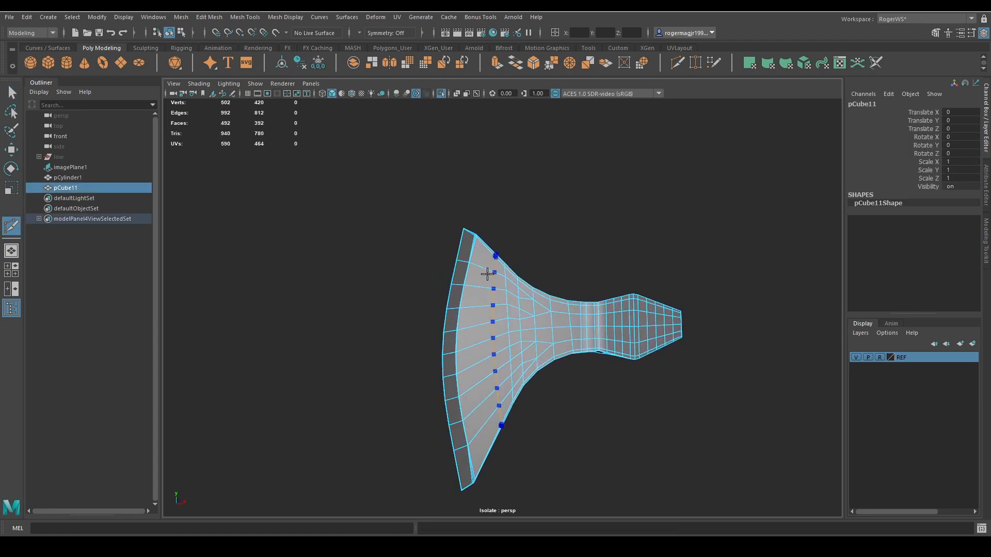
left_click(486, 269, "ctrl")
key("q")
Preview the axe head smoothed with its wireframe shown to examine the flow around the inserted edge loop.
left_click_drag(521, 334, 523, 338, "alt")
right_click_drag(524, 338, 583, 268)
key("3")
left_click(583, 268)
mouse_move(574, 326)
left_mouse_down("alt")
mouse_move(613, 301)
mouse_move(588, 315)
left_mouse_up("alt")
scroll(604, 308, "down", 3)
key("alt+5")
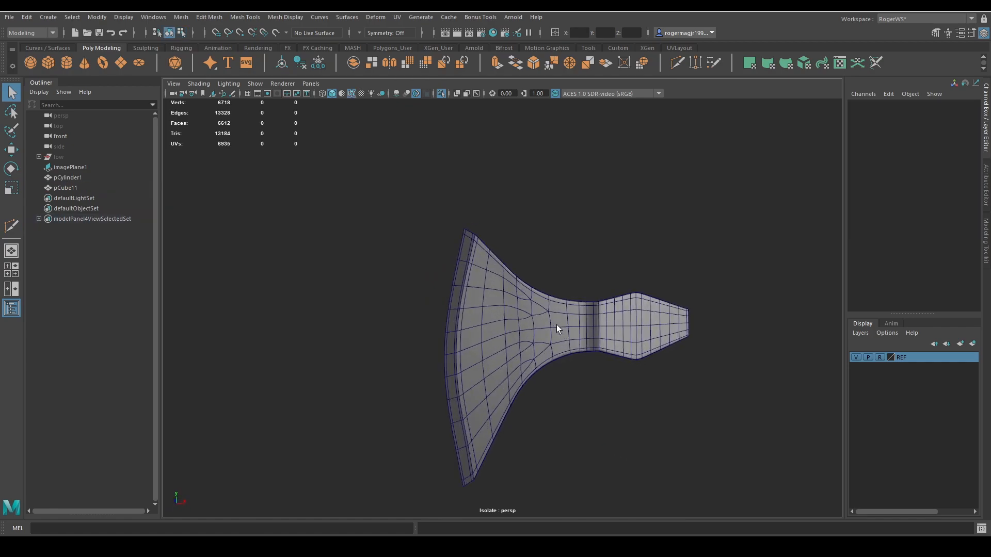
Return the axe half to its unsmoothed mesh display and save the scene.
left_click(557, 324)
key("1")
scroll(625, 338, "up", 2)
key("ctrl+s")
scroll(606, 335, "down", 2)
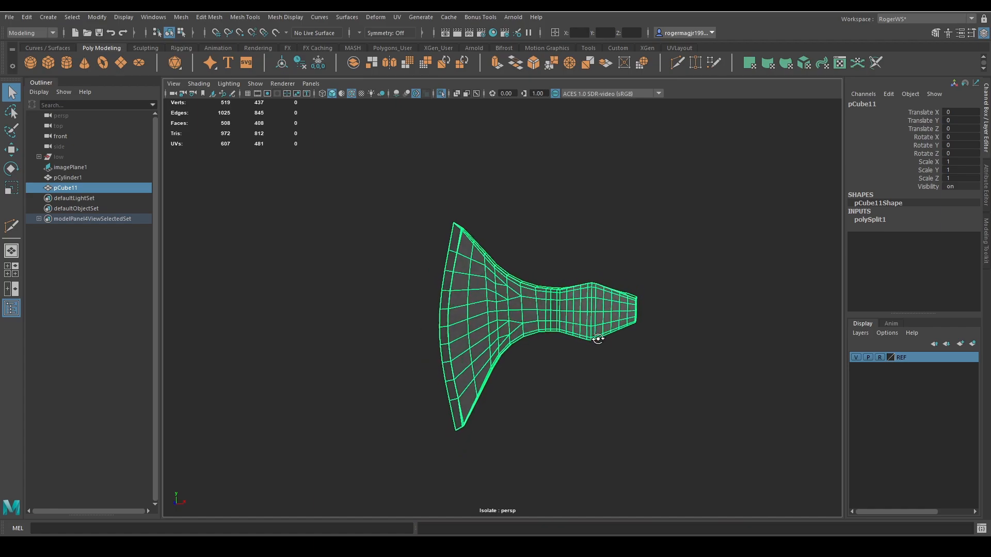
Delete the construction history of the axe half.
left_click_drag(616, 326, 386, 225, "alt")
scroll(439, 255, "up", 5)
key("w")
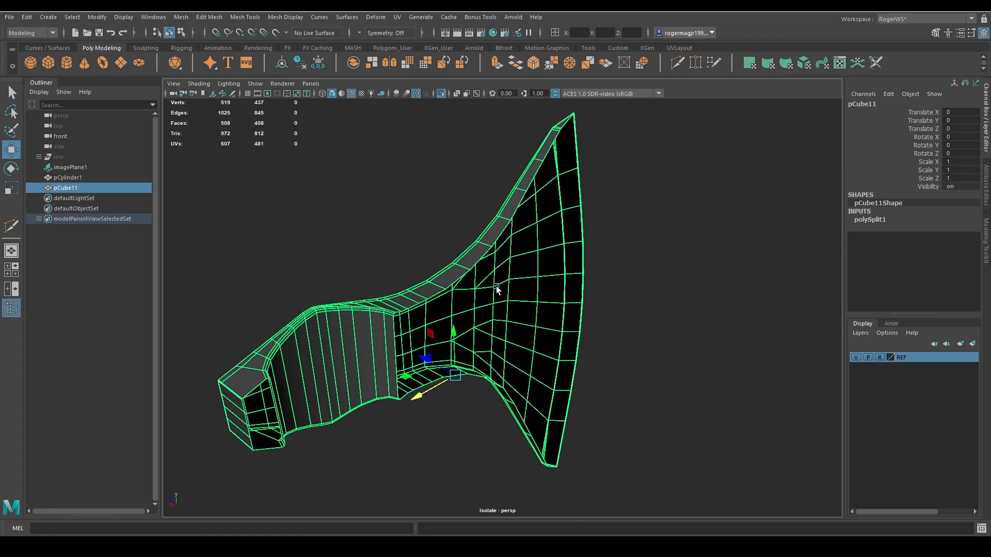
left_click_drag(498, 289, 451, 229, "alt")
left_click(303, 66)
Snap the axe half's pivot to a vertex on its open centre seam.
left_click_drag(391, 177, 528, 218, "alt")
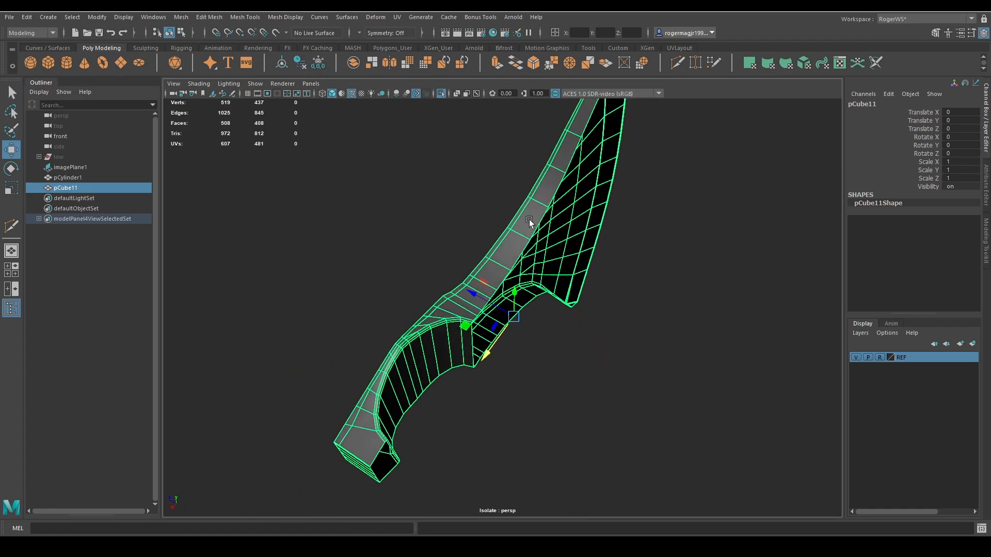
left_click_drag(586, 320, 627, 364, "alt")
key("d")
key("v")
middle_click_drag(627, 363, 509, 285)
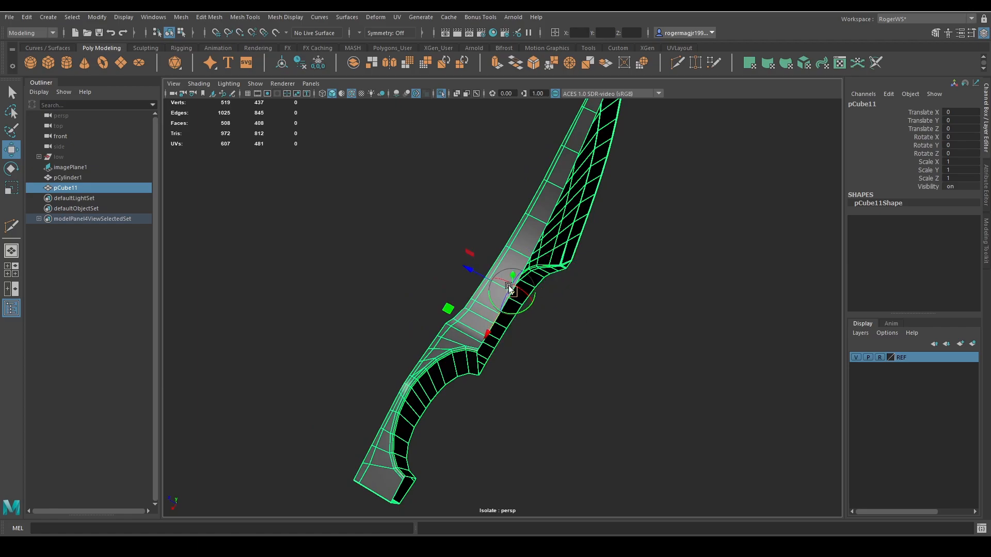
key("q")
Duplicate the axe half and mirror the copy by setting its Scale Z to -1.
mouse_move(722, 238)
right_mouse_down("shift")
mouse_move(720, 268)
mouse_move(723, 239)
right_mouse_up("shift")
scroll(692, 273, "down", 5)
key("ctrl+d")
key("w")
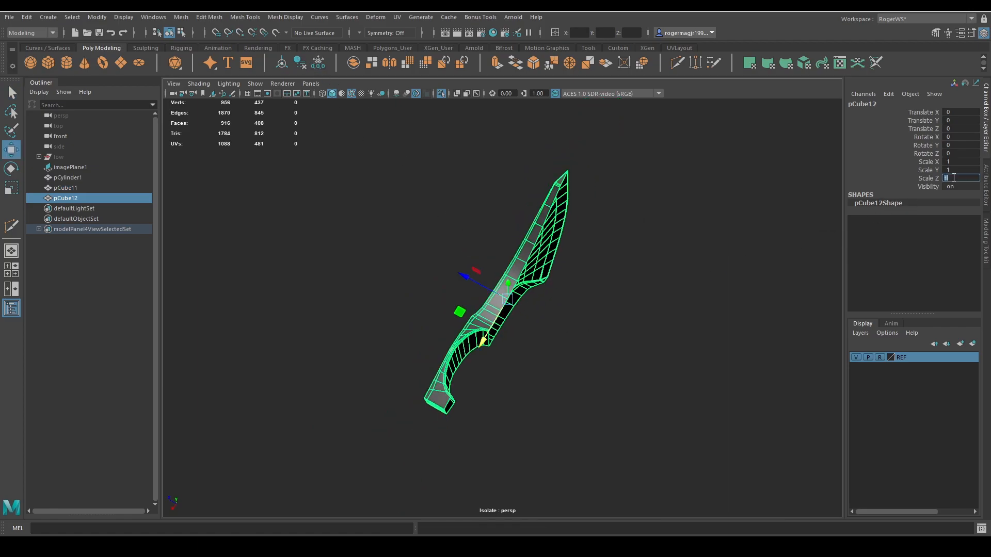
left_click(954, 177)
type("-1")
key("Return")
Select the original half and its mirrored copy and combine them into one mesh.
left_click(490, 307)
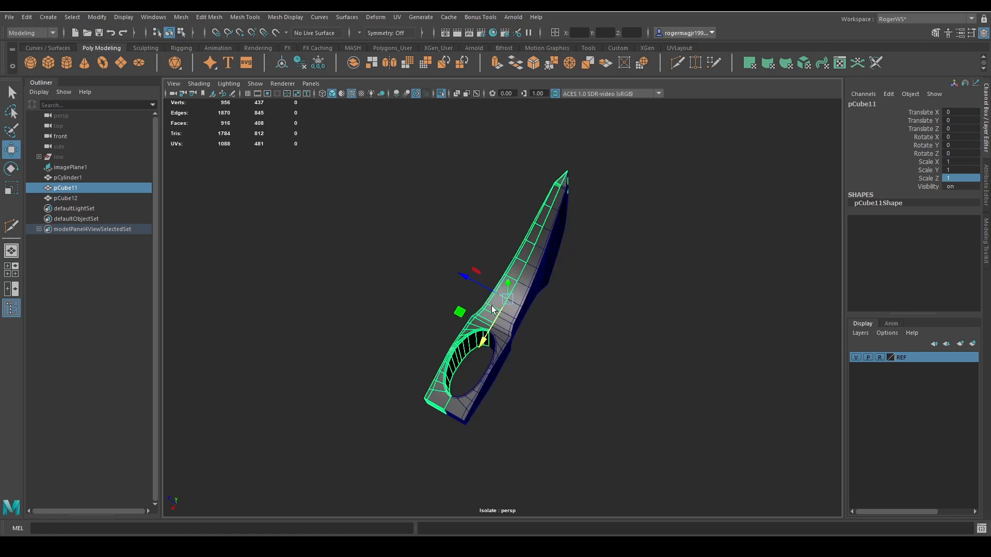
left_click_drag(474, 283, 397, 241)
key("ctrl+z")
key("q")
left_click(561, 224, "shift")
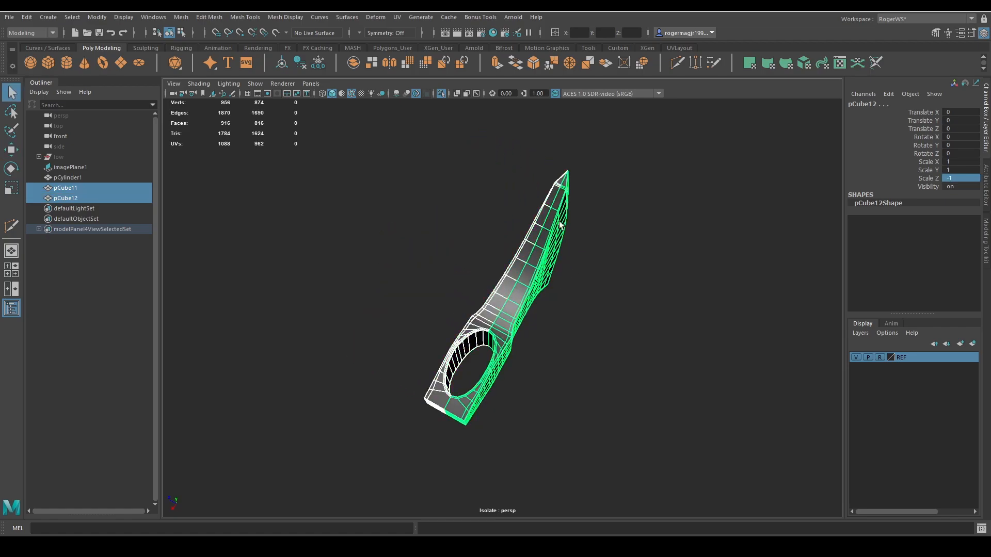
left_click(371, 66)
Merge all vertices of the combined axe head using a distance threshold of 0.01.
left_click_drag(602, 188, 608, 214, "alt")
key("F9")
left_click_drag(326, 173, 696, 487)
scroll(579, 308, "up", 5)
left_click_drag(580, 308, 469, 305, "alt")
right_click_drag(537, 283, 551, 218, "shift")
scroll(534, 259, "up", 5)
key("ctrl+z")
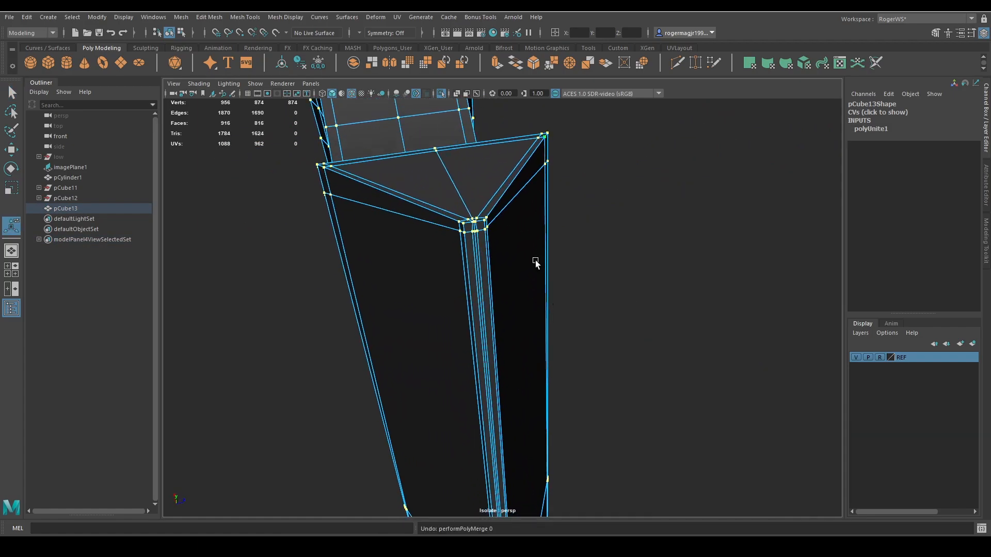
scroll(535, 263, "up", 3)
right_click_drag(543, 270, 600, 198, "shift")
Preview the merged axe head smoothed without wireframe and examine the blade corner along the centre seam.
key("q")
key("3")
left_click(675, 220)
key("alt+5")
scroll(641, 255, "down", 5)
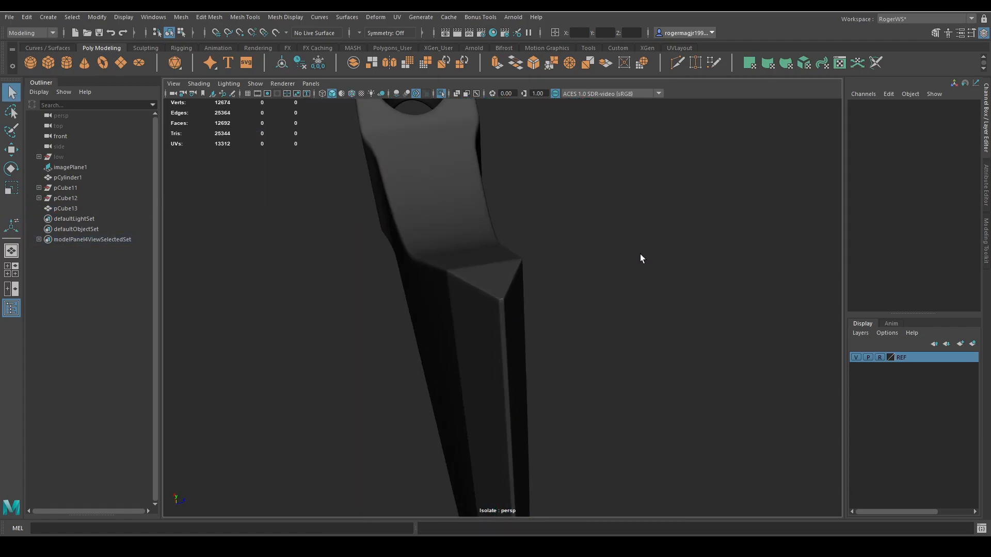
left_click_drag(640, 254, 597, 286, "alt")
middle_click_drag(596, 286, 613, 186, "alt")
right_click_drag(615, 185, 707, 224, "alt")
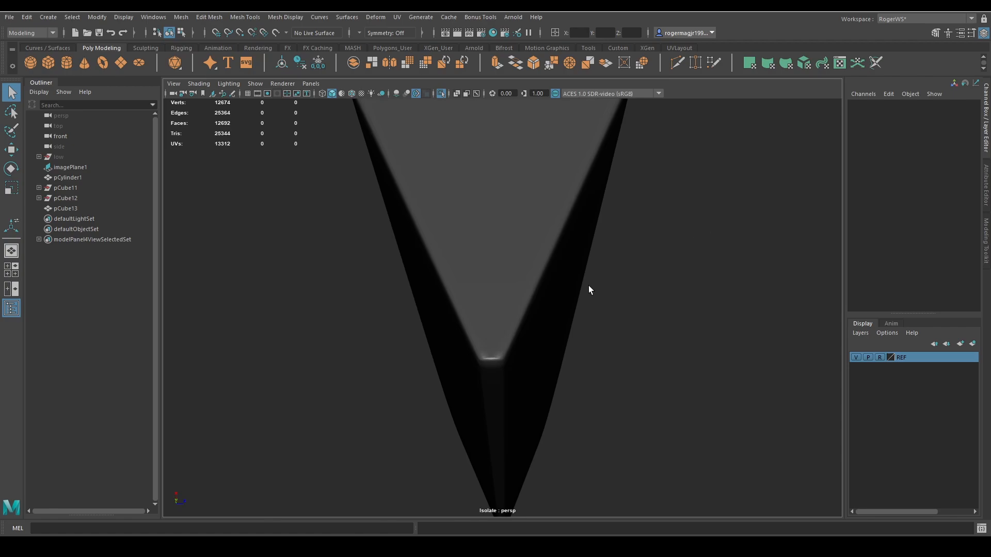
Undo the vertex merge, the combine and the mirrored duplicate, back to the single axe half.
key("ctrl+z")
key("ctrl+z")
key("ctrl+z")
key("ctrl+z")
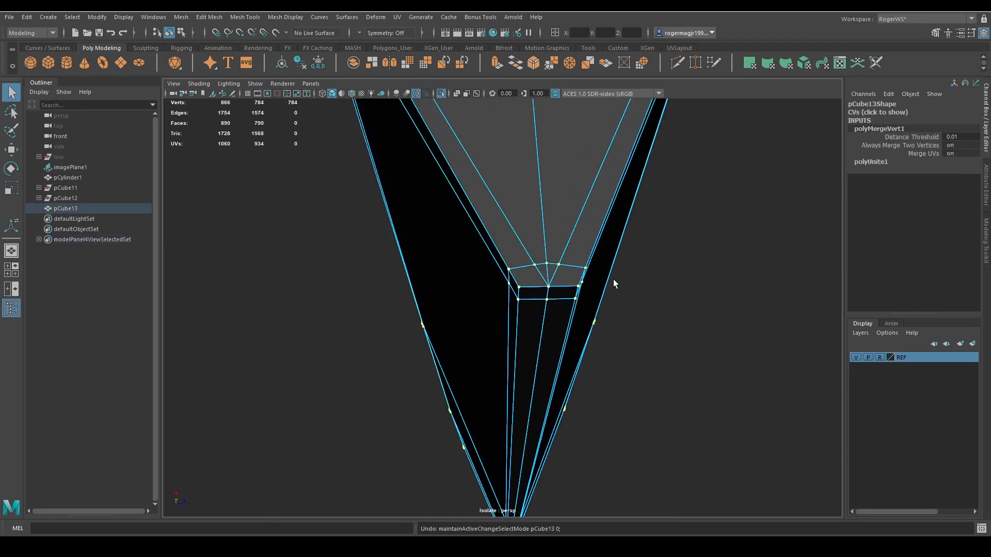
key("ctrl+z")
key("ctrl+z")
key("ctrl+z")
key("ctrl+z")
key("ctrl+z")
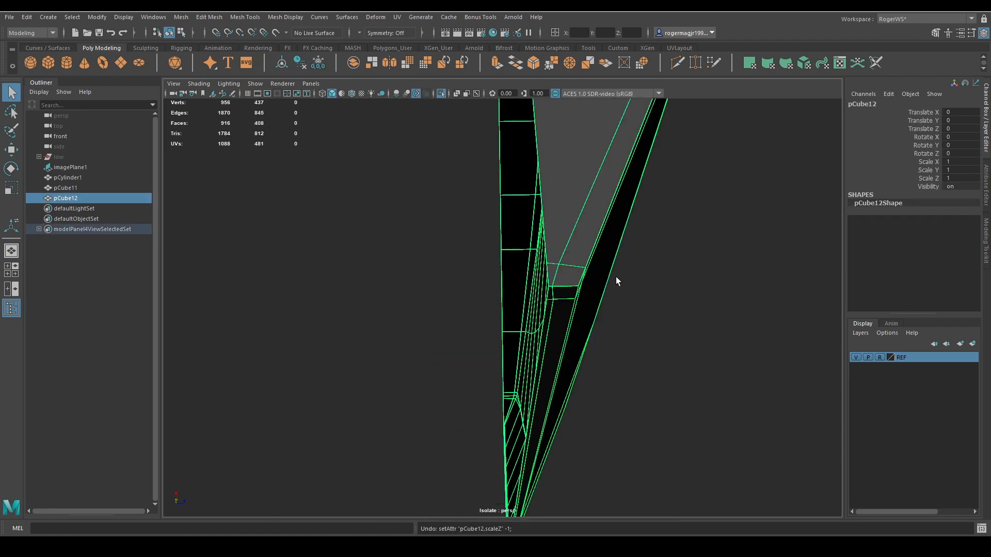
key("ctrl+z")
key("ctrl+z")
key("ctrl+z")
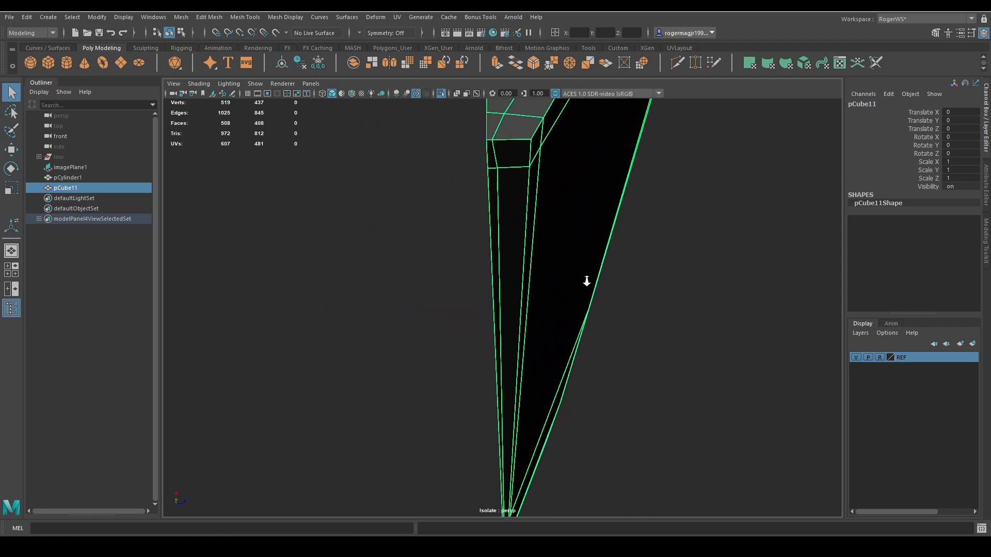
Move the blade corner's vertex beside the centre seam slightly away from the seam.
right_click_drag(587, 280, 584, 292, "alt")
right_click_drag(500, 316, 461, 320)
left_click(472, 325)
key("w")
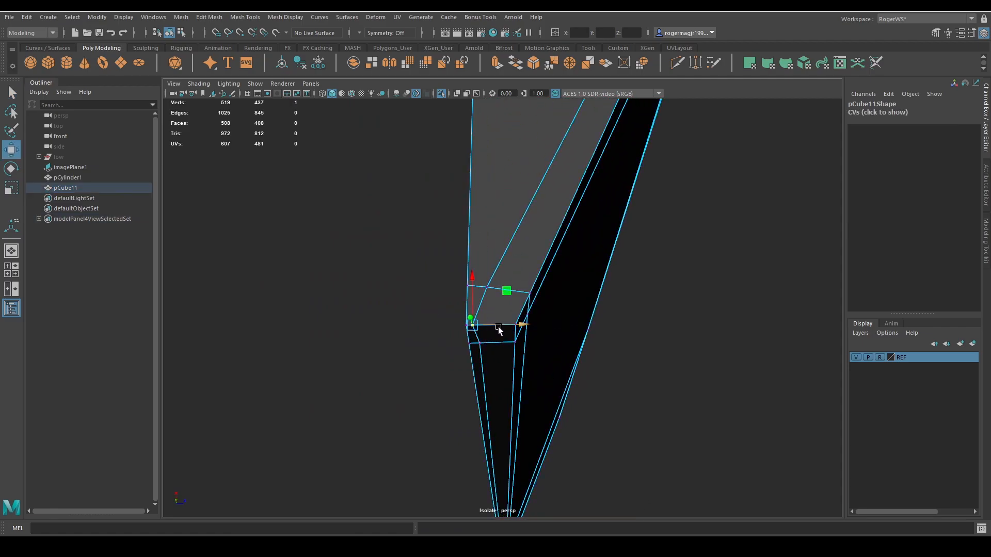
left_click_drag(499, 325, 507, 327)
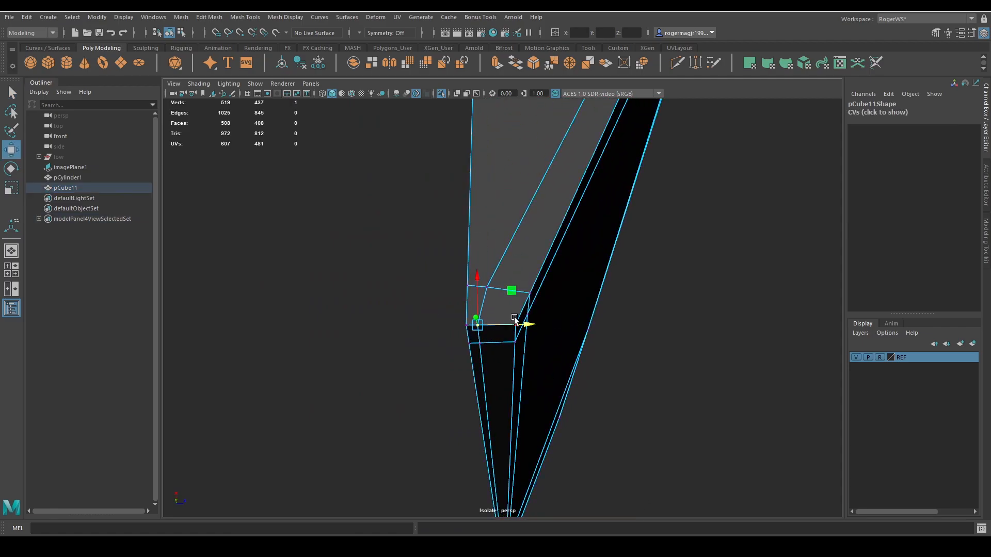
key("q")
right_click_drag(515, 320, 544, 293)
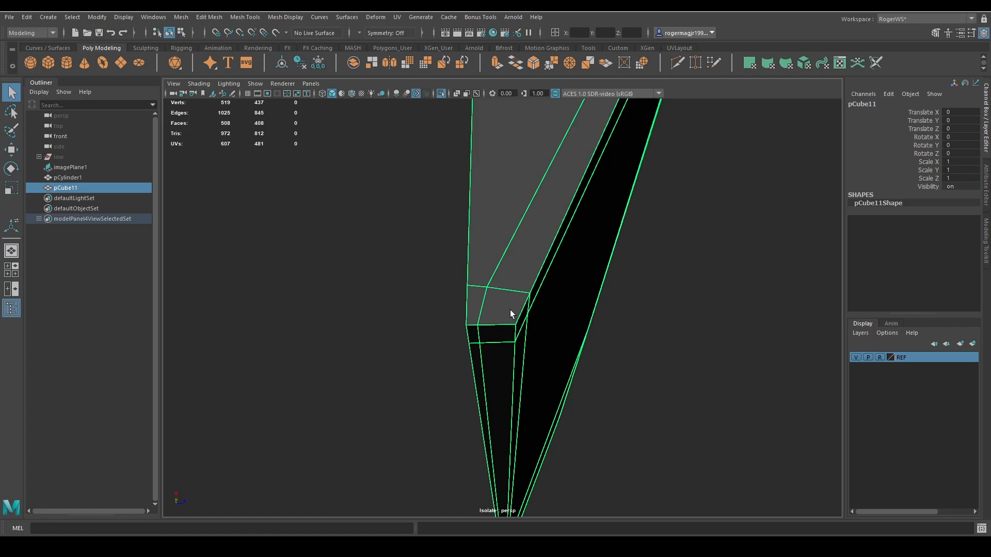
Duplicate the adjusted axe half and set the copy's Scale Z to -1 to mirror it.
key("w")
key("q")
scroll(534, 284, "down", 10)
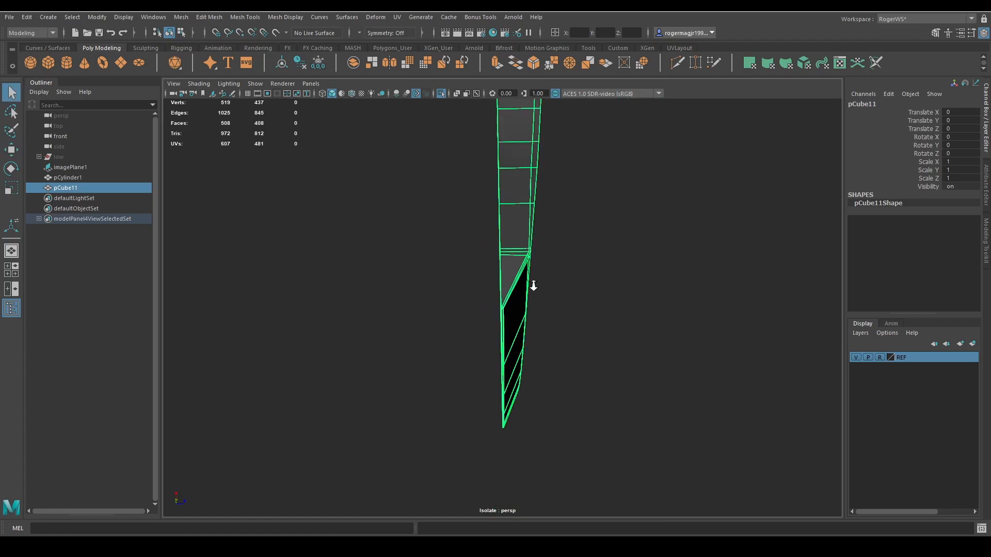
scroll(556, 271, "up", 3)
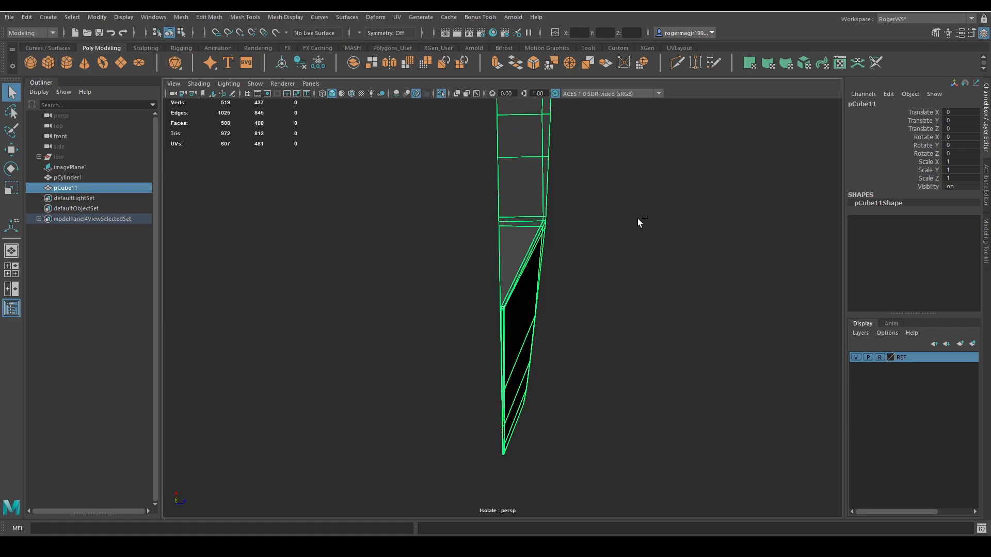
key("ctrl+d")
type("-1")
key("Return")
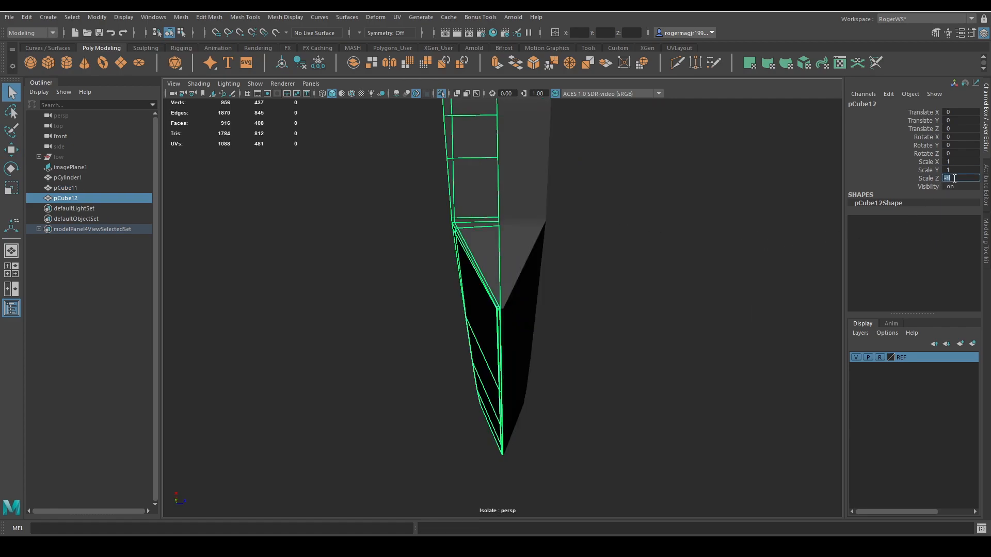
Select both axe halves and combine them into a single mesh.
left_click_drag(652, 218, 704, 240, "alt")
scroll(704, 241, "up", 4)
left_click(621, 224, "shift")
left_click_drag(621, 224, 593, 246, "alt")
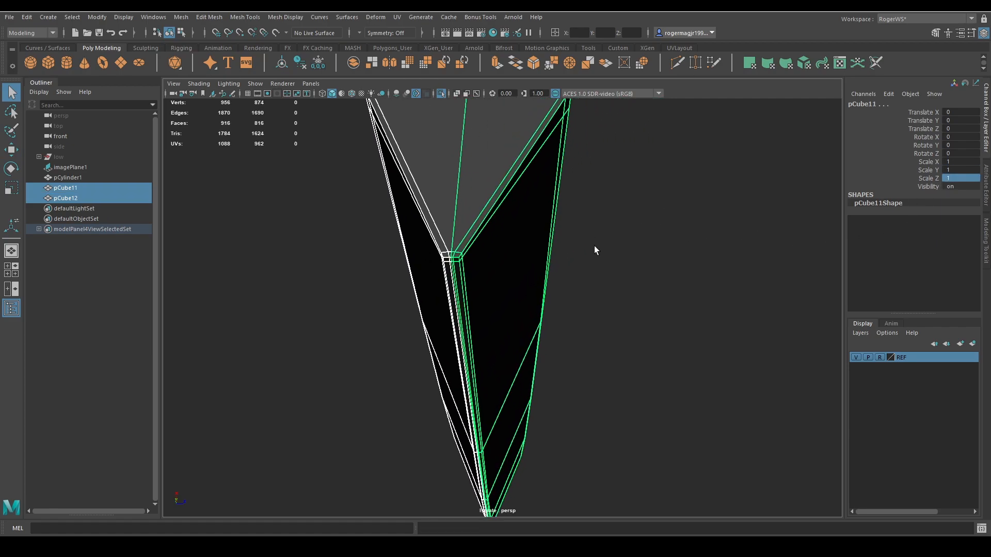
scroll(593, 246, "up", 2)
middle_click_drag(594, 245, 639, 251, "alt")
right_click_drag(639, 251, 652, 256, "alt")
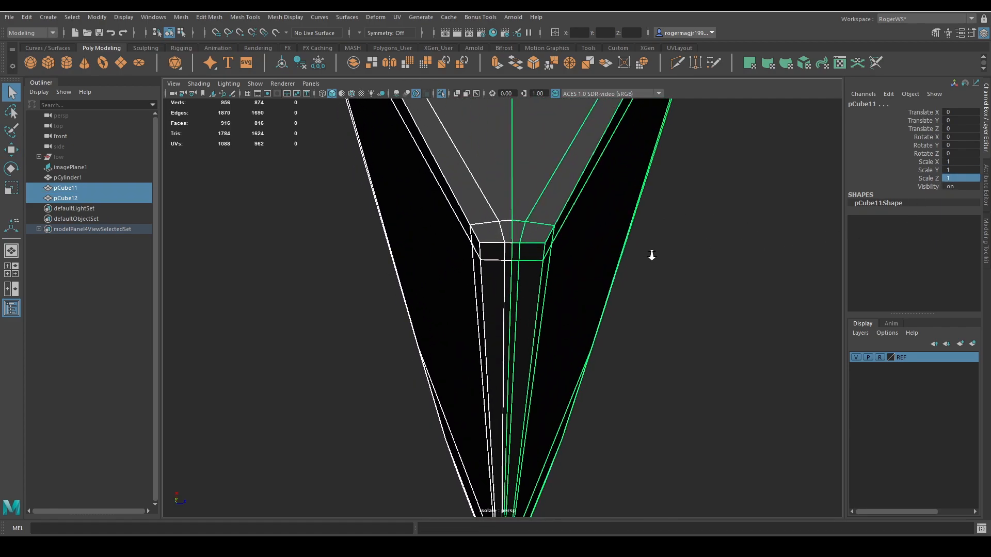
left_click(355, 64)
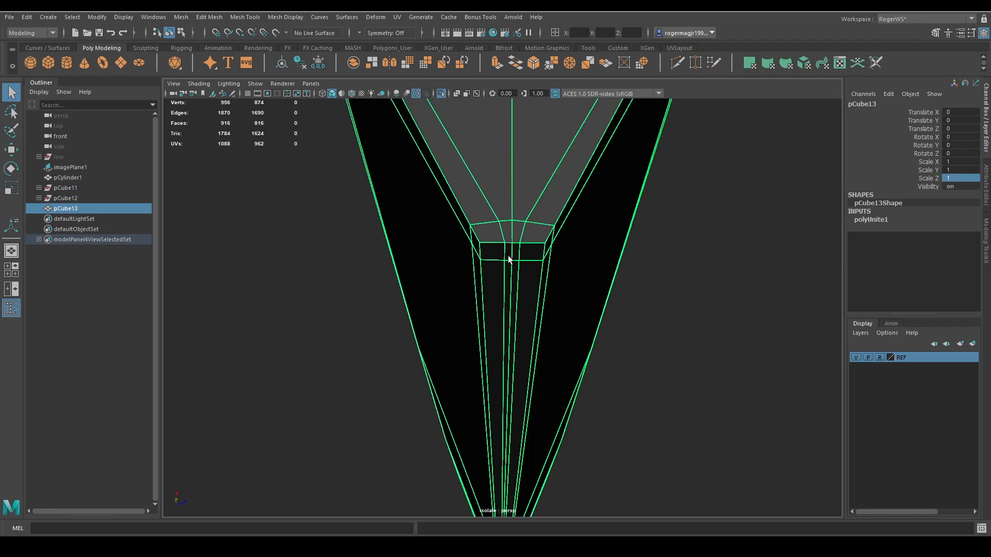
Preview the combined axe head smoothed, examine its unmerged centre seam, and return to the unsmoothed mesh.
key("3")
left_click(685, 266)
scroll(686, 266, "down", 5)
left_click_drag(686, 265, 667, 287, "alt")
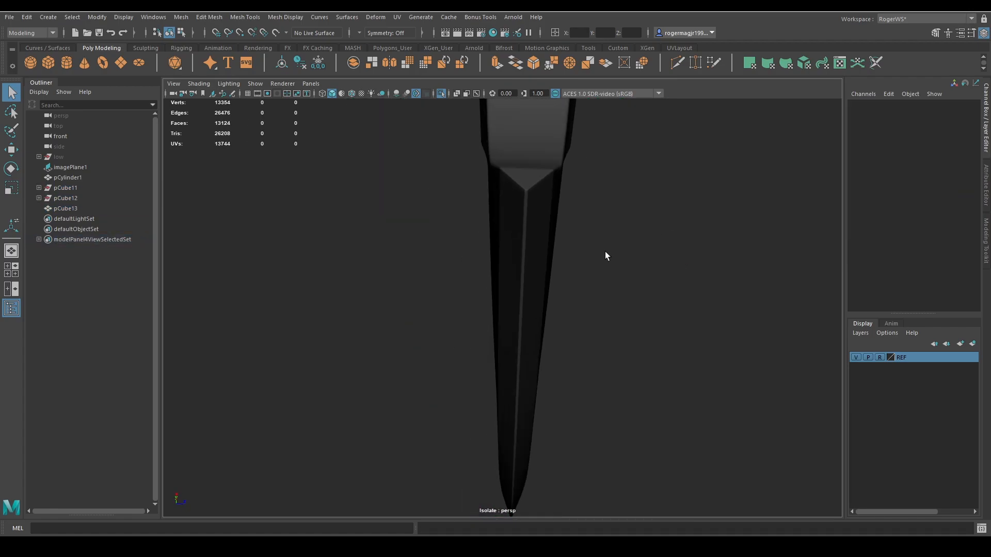
right_click_drag(605, 252, 679, 312, "alt")
left_click(562, 254)
key("1")
Select all vertices of the combined axe head and merge them with a distance threshold of 0.001.
left_click_drag(565, 260, 583, 341, "alt")
middle_click_drag(583, 340, 531, 202, "alt")
right_click_drag(531, 202, 526, 294, "alt")
middle_click_drag(526, 295, 588, 192, "alt")
scroll(672, 256, "down", 8)
right_click_drag(672, 256, 444, 222)
scroll(438, 206, "down", 4)
left_click_drag(427, 150, 564, 364)
scroll(503, 291, "up", 12)
scroll(496, 273, "up", 8)
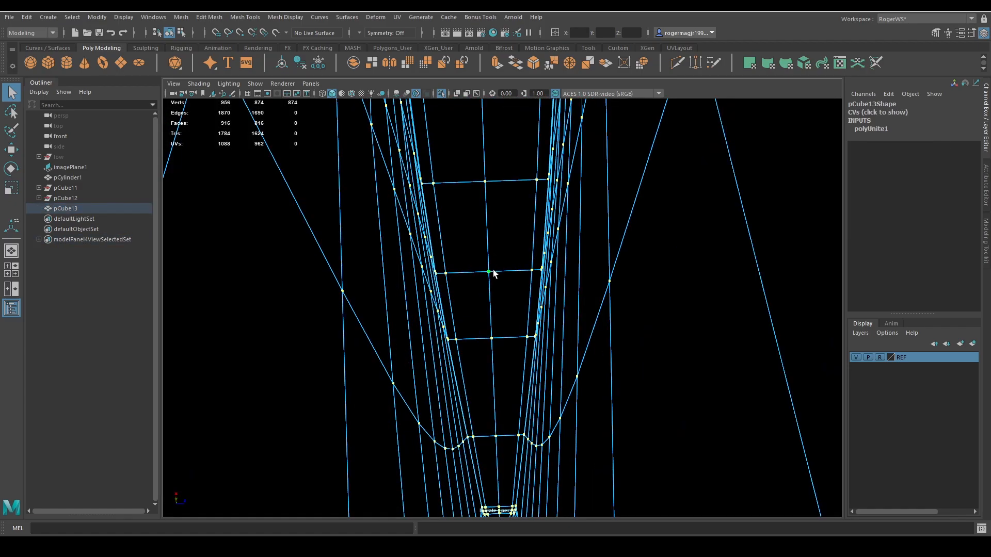
left_click_drag(494, 273, 478, 256, "alt")
scroll(465, 257, "down", 8)
scroll(465, 256, "up", 1)
right_click(503, 255, "shift")
mouse_move(503, 227)
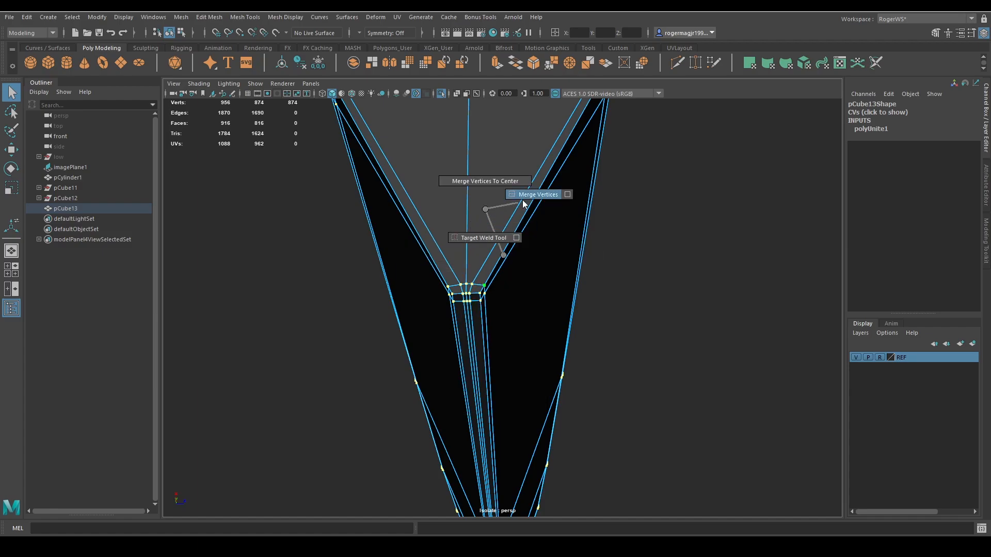
left_click(524, 201)
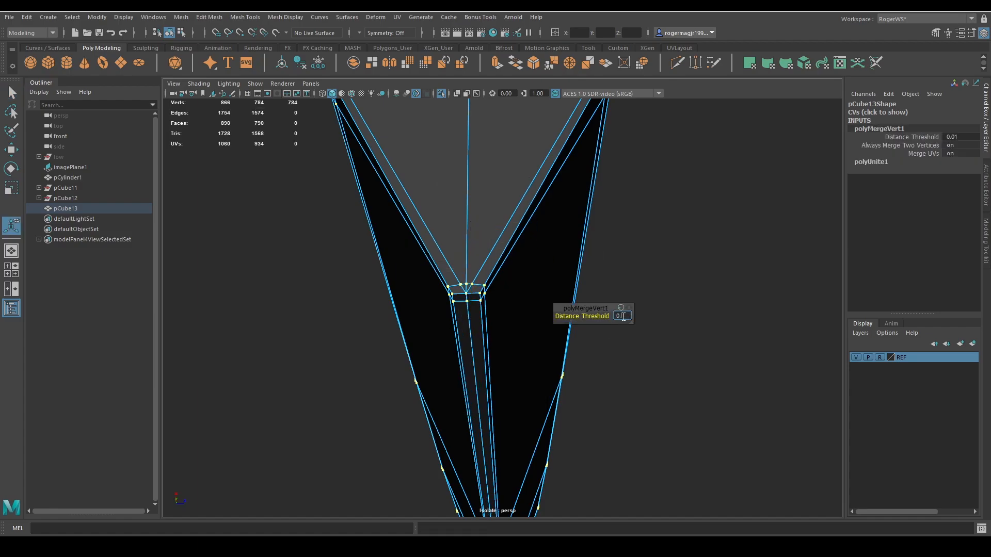
left_click(623, 317)
type("0.001")
key("Return")
left_click_drag(568, 217, 590, 222, "alt")
key("q")
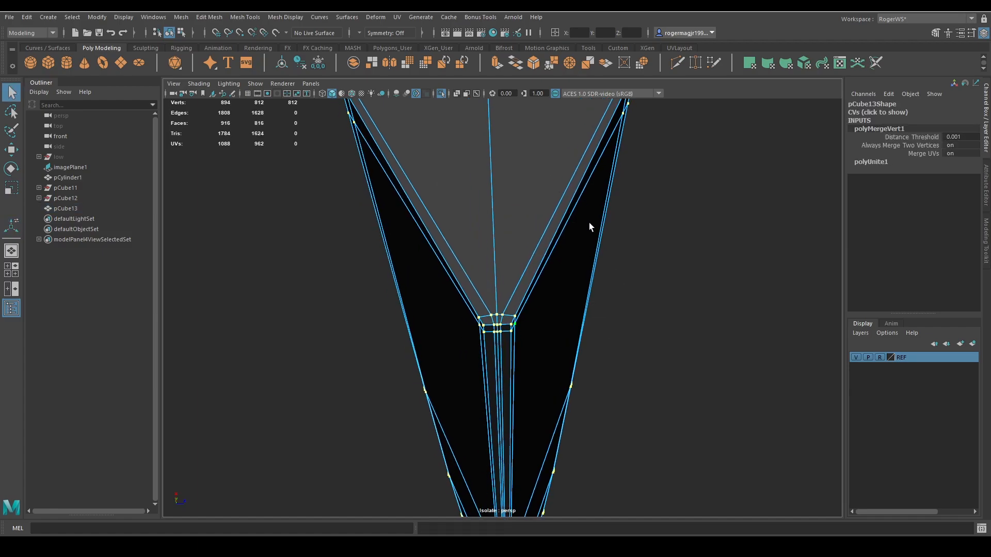
Preview the merged axe head smoothed and examine the cutting edge and blade faces.
right_click_drag(590, 222, 609, 204)
left_click(602, 247)
left_click(595, 247)
key("3")
left_click(667, 248)
scroll(664, 246, "down", 10)
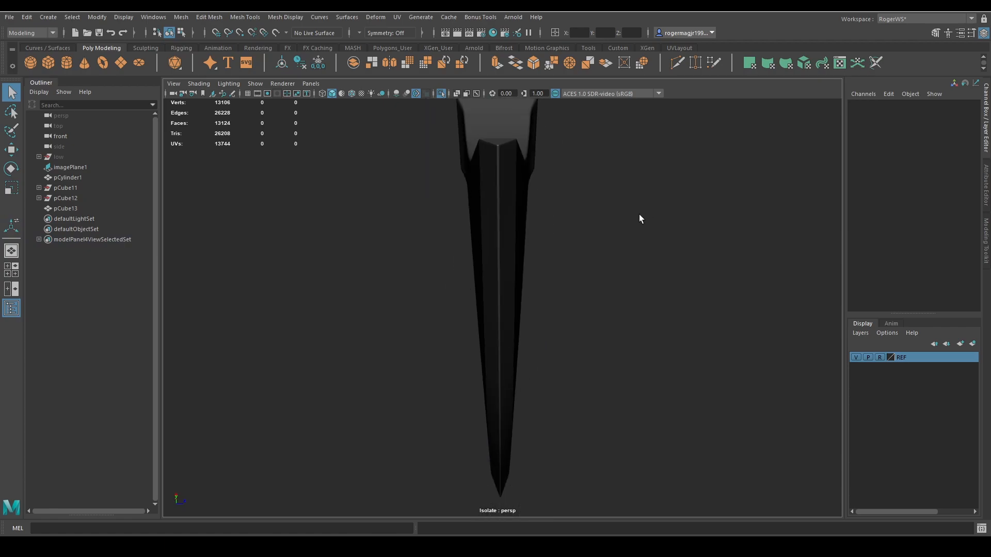
left_click_drag(636, 212, 617, 276, "alt")
scroll(584, 279, "up", 4)
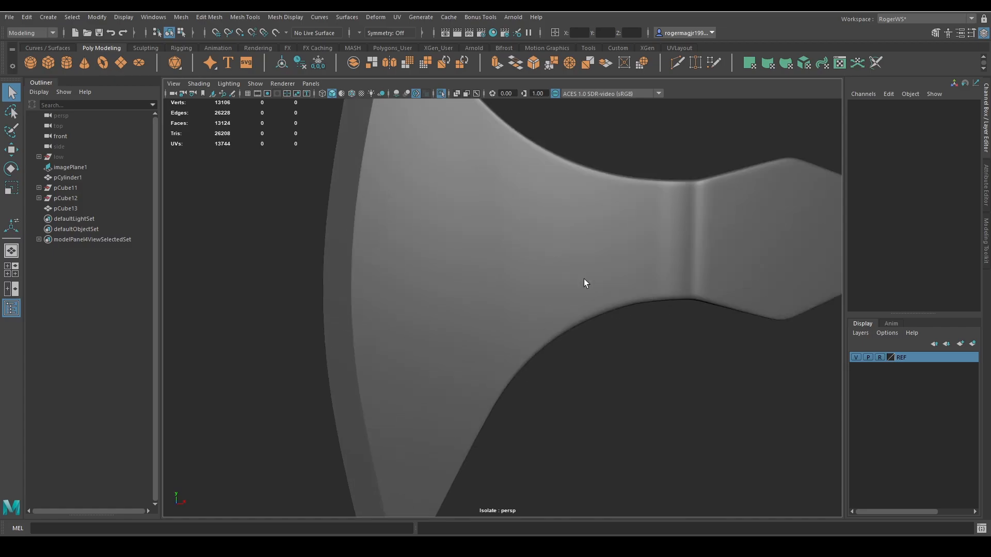
Return the axe head to unsmoothed display and select the edge loop around the neck beside the eye block.
left_click_drag(584, 279, 635, 193, "alt")
left_click(611, 219)
key("1")
scroll(628, 199, "up", 2)
middle_click_drag(614, 209, 576, 252, "alt")
right_click_drag(575, 253, 570, 189)
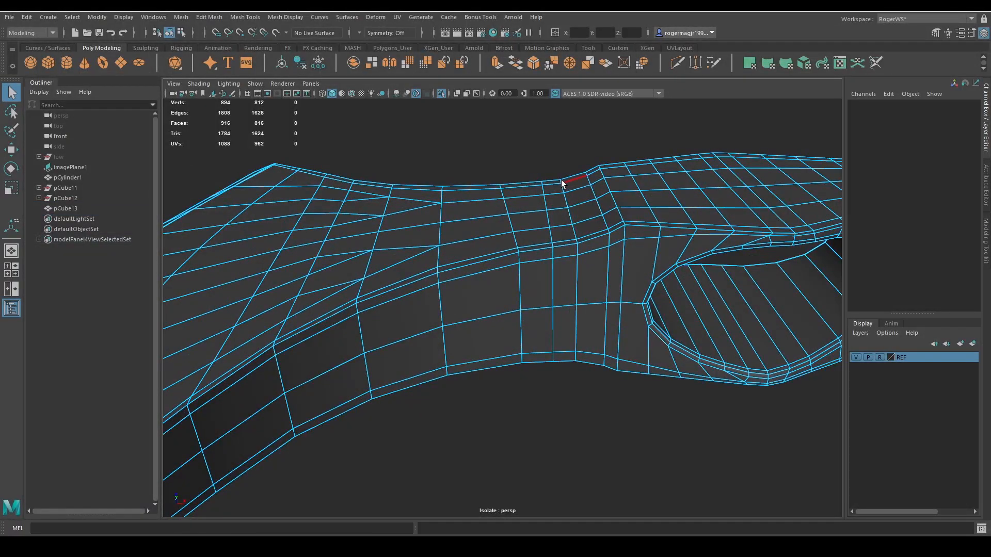
double_click(562, 180)
left_click_drag(590, 231, 591, 170, "alt")
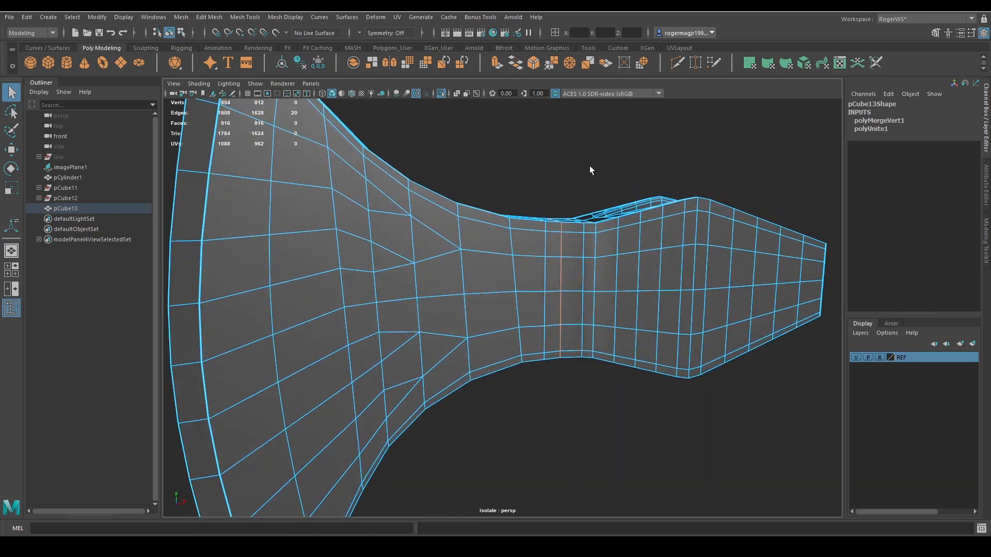
Apply Edit Edge Flow to the selected neck edge loop and undo the surplus repeat of the command.
right_click_drag(591, 170, 597, 261, "shift")
left_click_drag(598, 261, 574, 212, "alt")
scroll(568, 233, "up", 3)
key("g")
scroll(568, 231, "down", 3)
key("ctrl+z")
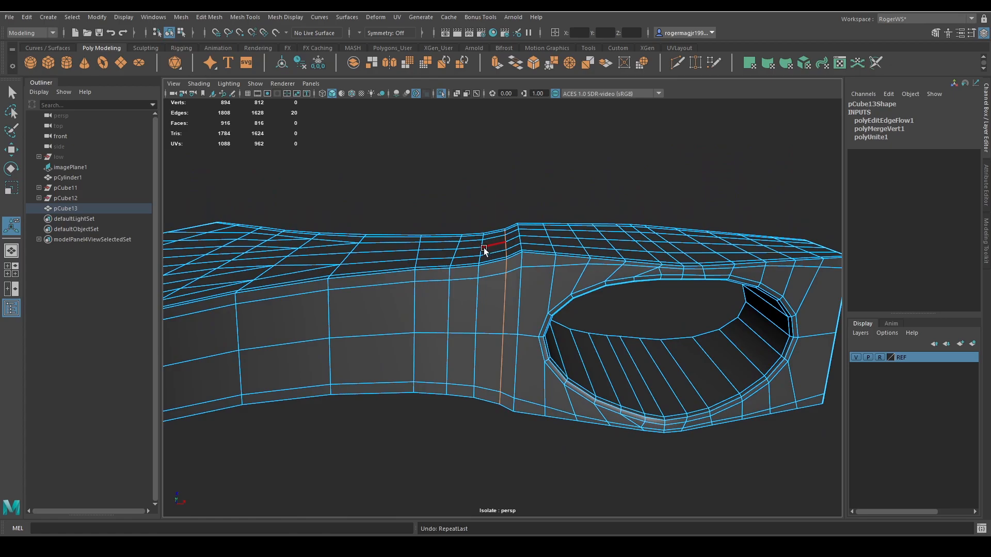
key("ctrl+z")
Preview the axe head smoothed, examine the neck transition and the handle hole, and save the scene.
right_click_drag(505, 190, 490, 293, "shift")
key("q")
left_click(531, 177)
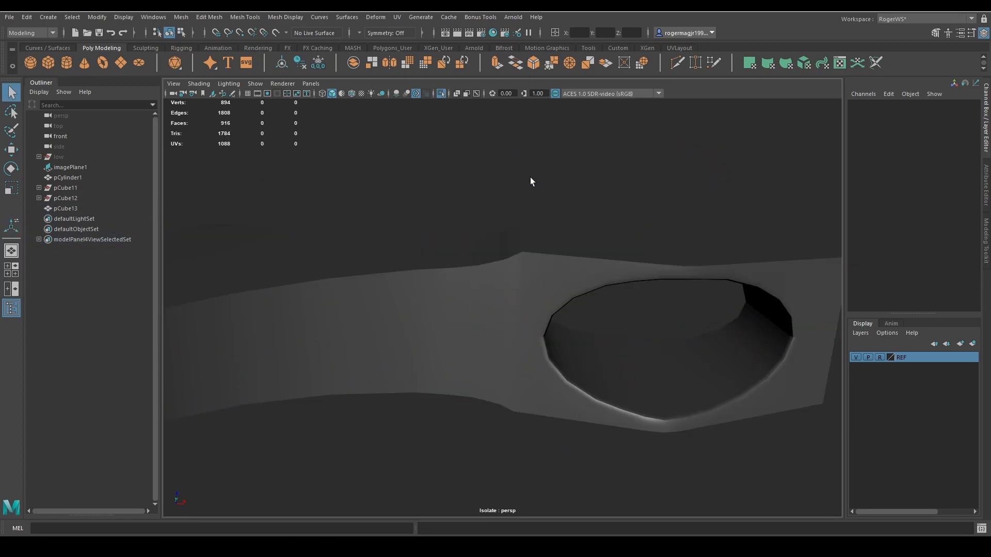
key("3")
left_click_drag(540, 192, 549, 218, "alt")
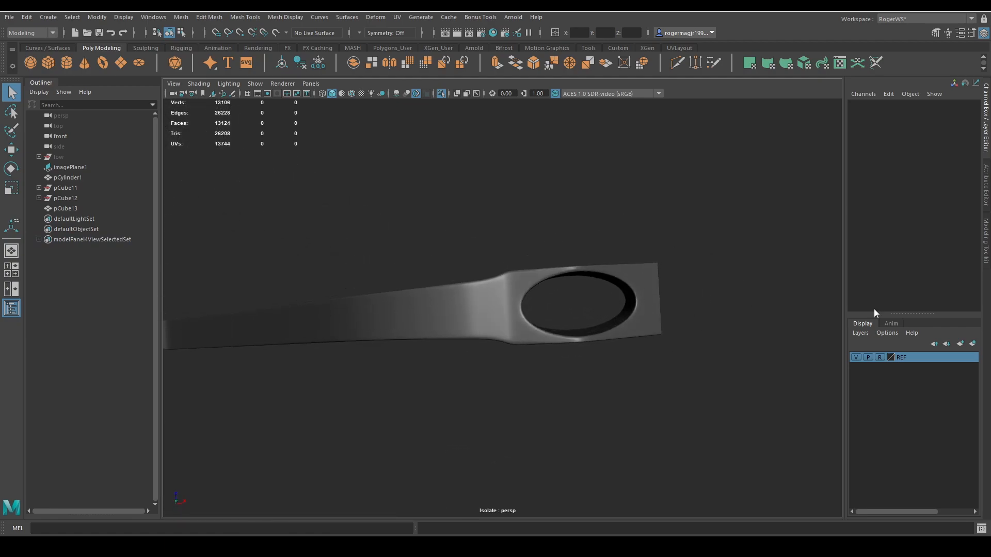
left_click_drag(516, 264, 639, 298, "alt")
right_click_drag(639, 298, 597, 304, "alt")
key("ctrl+s")
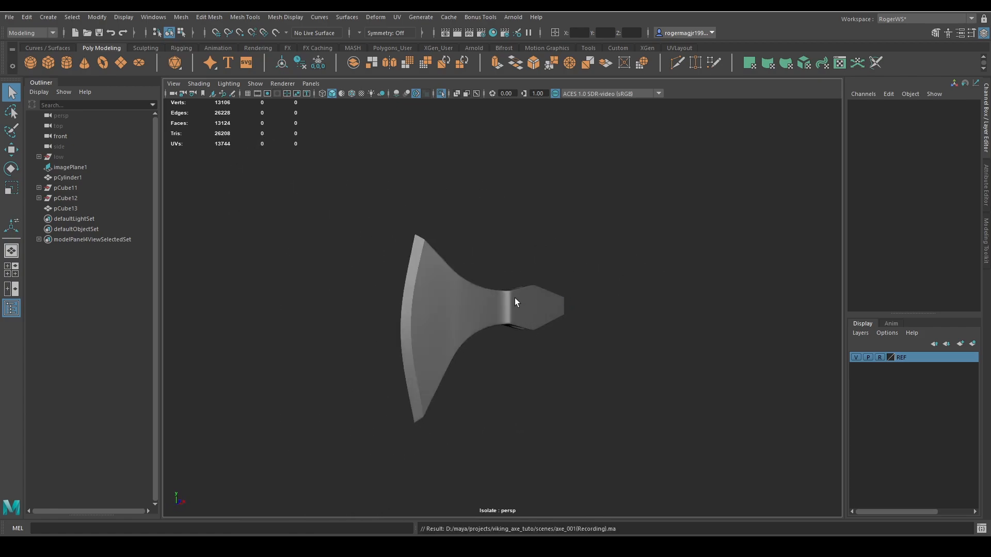
Leave the isolated view so the smoothed axe head is displayed together with the handle.
left_click_drag(562, 293, 564, 349, "alt")
key("4")
left_click(536, 319)
key("1")
key("3")
key("ctrl+1")
left_click(618, 317)
scroll(544, 332, "up", 5)
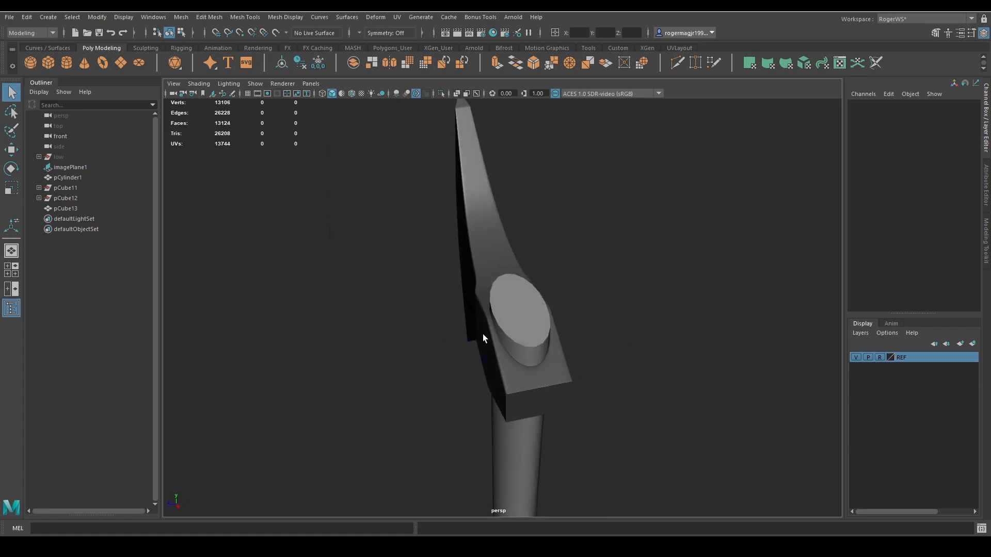
Examine how the axe head fits on the handle from the back, the side and as a whole.
left_click_drag(482, 334, 473, 301, "alt")
left_click(476, 297)
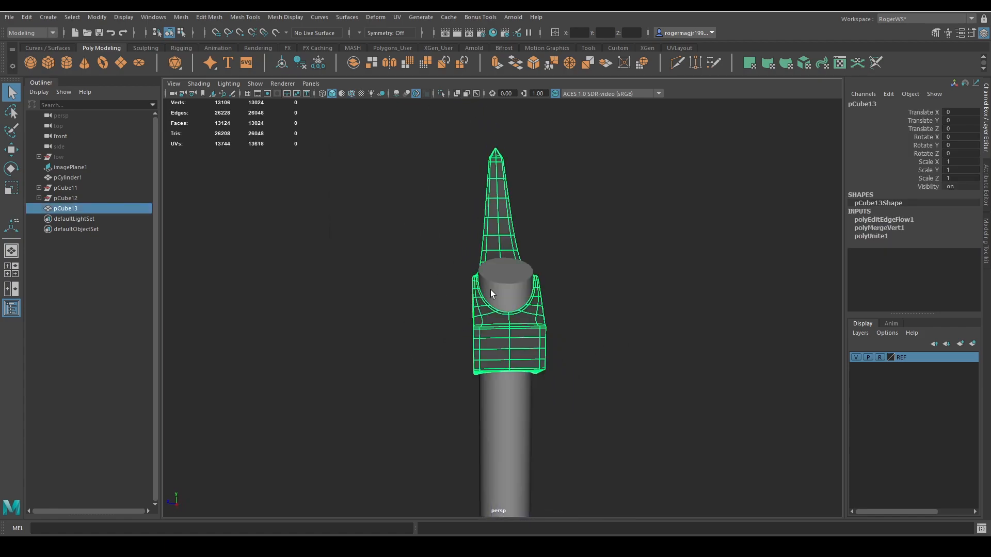
key("r")
left_click(570, 304)
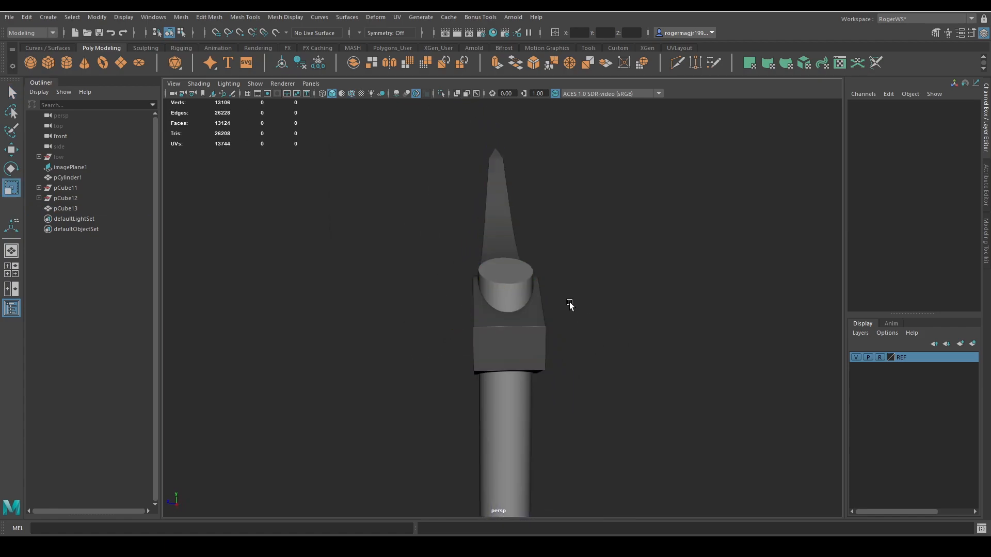
left_click_drag(570, 304, 643, 326, "alt")
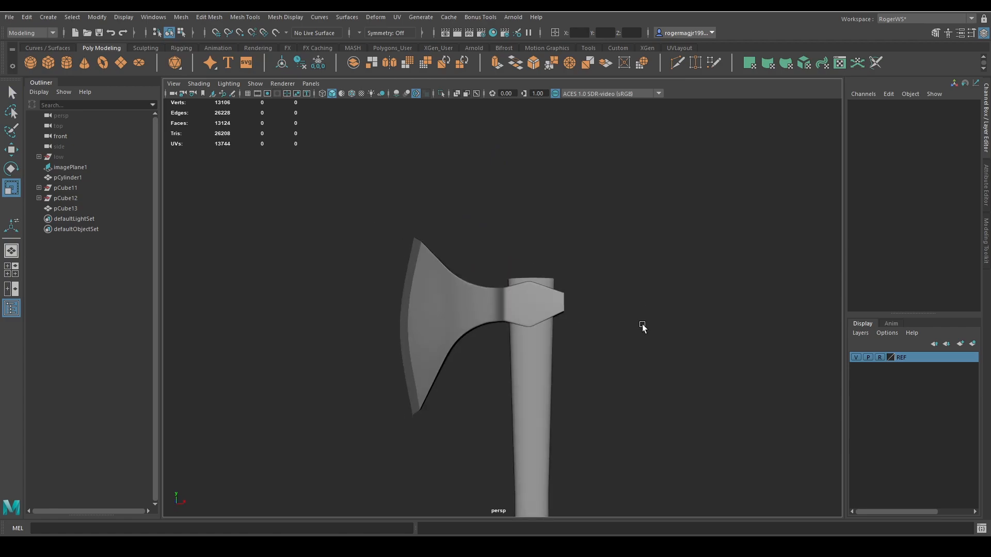
middle_click_drag(643, 327, 630, 288, "alt")
left_click_drag(631, 288, 675, 342, "alt")
scroll(645, 316, "down", 4)
middle_click_drag(675, 342, 676, 261, "alt")
left_click_drag(676, 260, 659, 263, "alt")
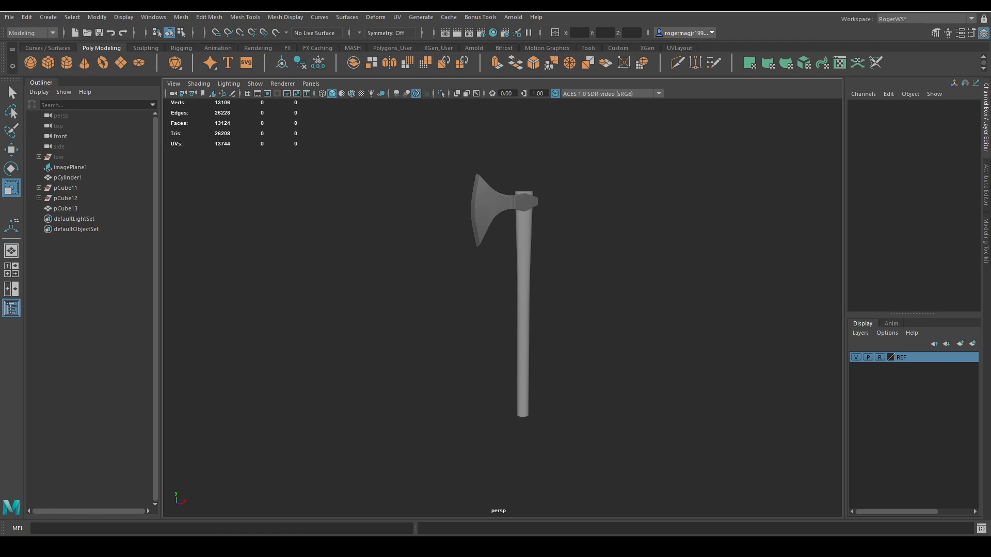
Select the handle cylinder, isolate it and frame it.
left_click_drag(665, 237, 538, 242, "alt")
left_click(537, 242)
key("ctrl+1")
key("q")
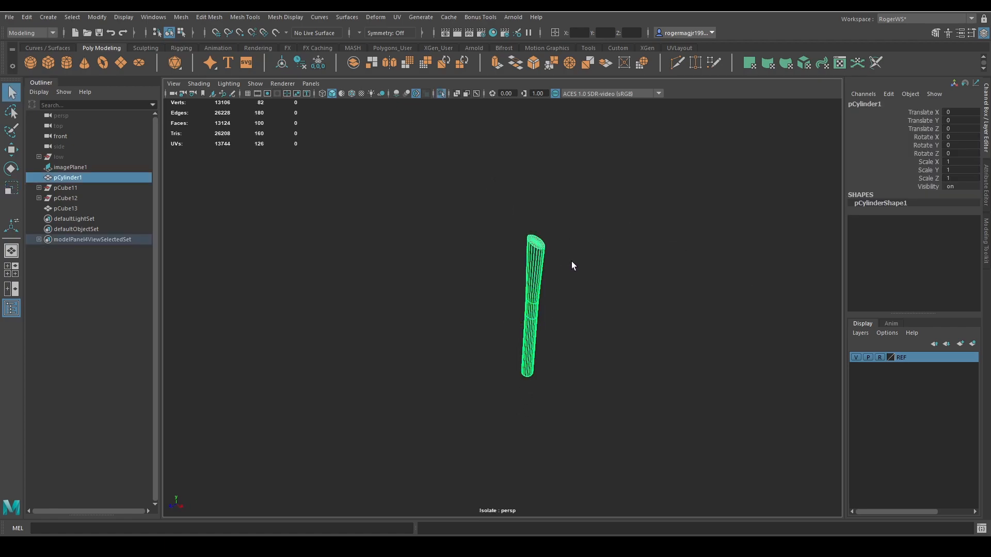
key("f")
Bevel the end cap faces of the handle with a fraction of 0.5 and 2 segments.
left_click_drag(612, 240, 557, 334, "alt")
key("F9")
left_click(566, 223)
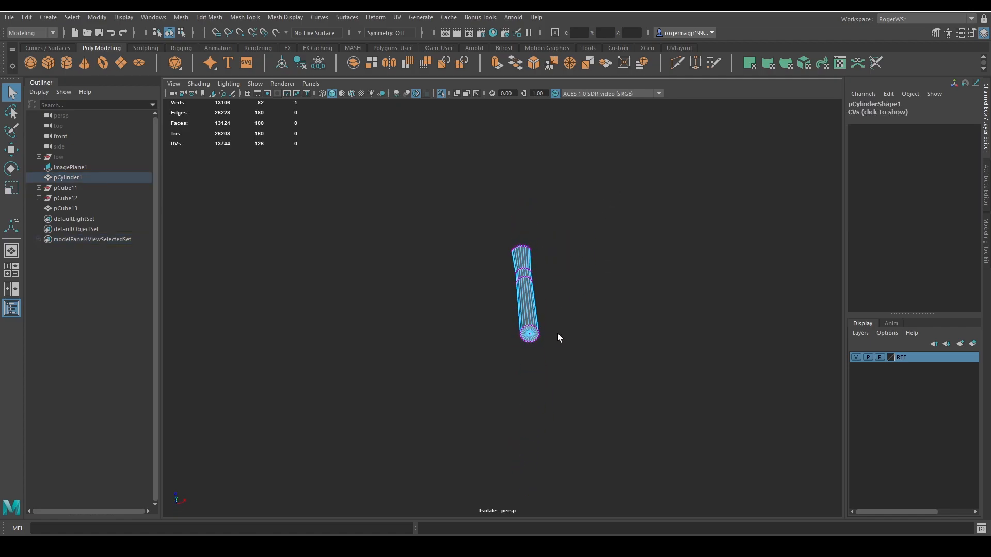
right_click_drag(593, 348, 617, 310, "ctrl")
key("ctrl+b")
left_click_drag(615, 268, 620, 333, "alt")
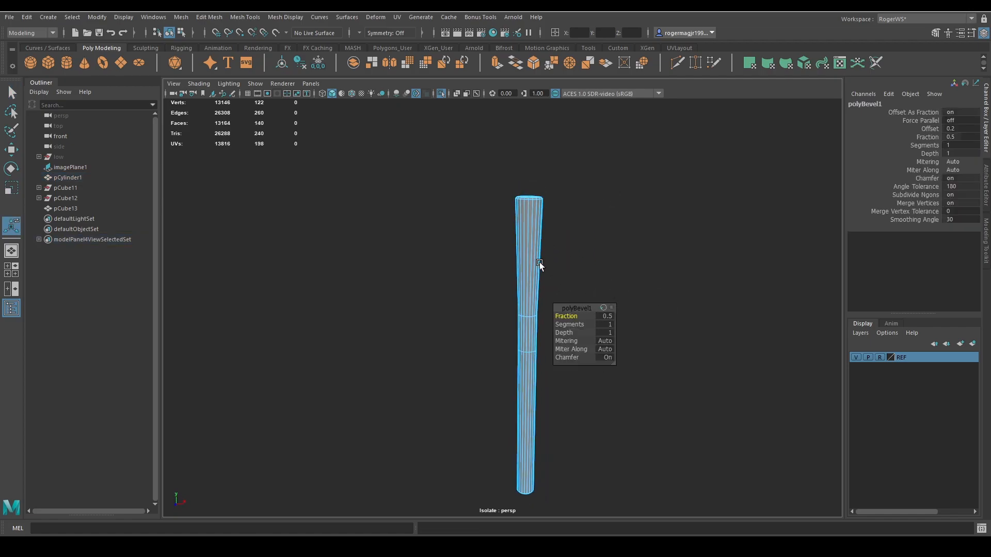
scroll(540, 263, "up", 5)
middle_click_drag(558, 222, 490, 339, "alt")
middle_click_drag(540, 246, 553, 296, "alt")
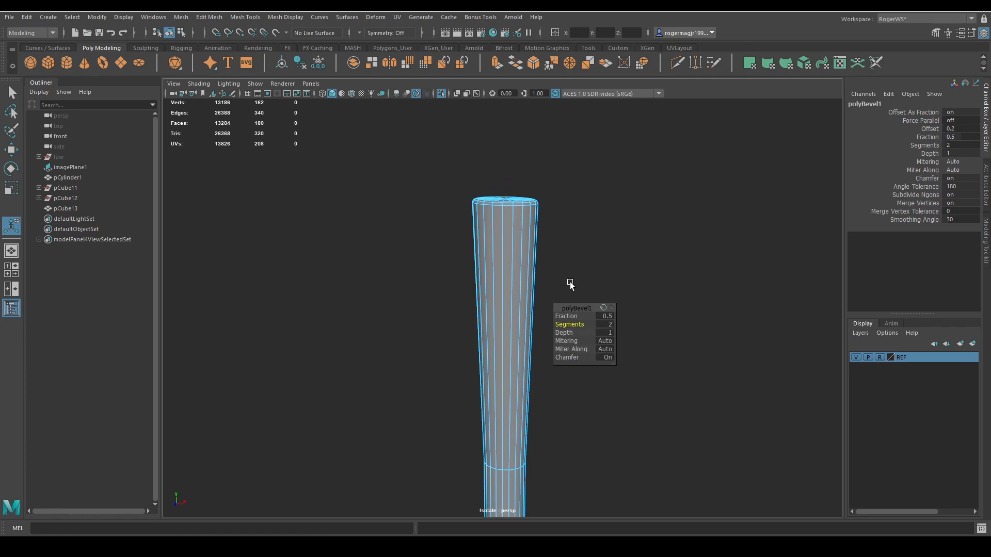
Preview the bevelled handle smoothed and examine its upper end and overall taper.
key("q")
right_click_drag(559, 262, 595, 225)
key("3")
left_click(630, 253)
scroll(624, 239, "down", 5)
middle_click_drag(580, 286, 576, 223, "alt")
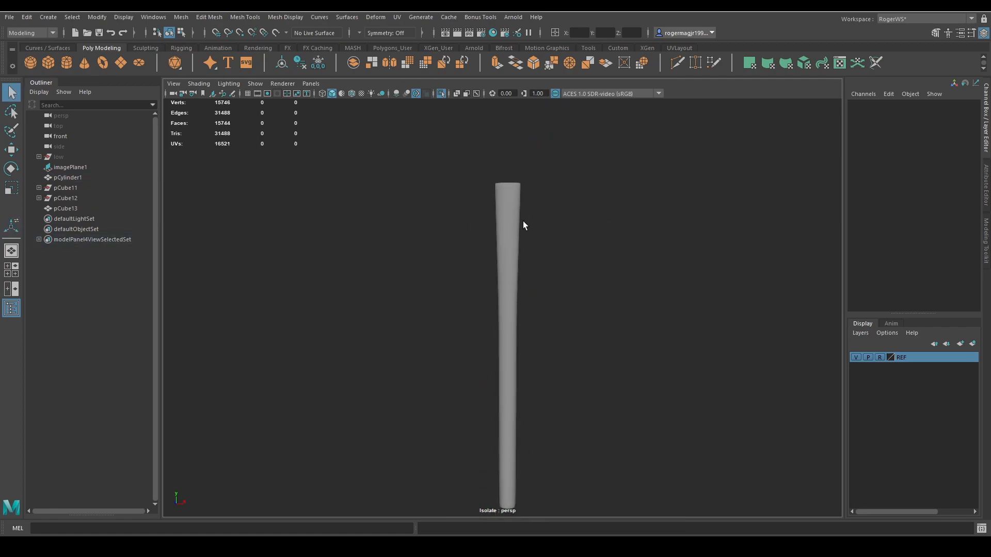
left_click_drag(522, 222, 490, 232, "alt")
Show the whole axe to check the bevelled handle against the head, and isolate the handle again.
left_click(488, 235)
key("ctrl+1")
scroll(537, 248, "down", 2)
left_click_drag(545, 248, 566, 312, "alt")
left_click(525, 282)
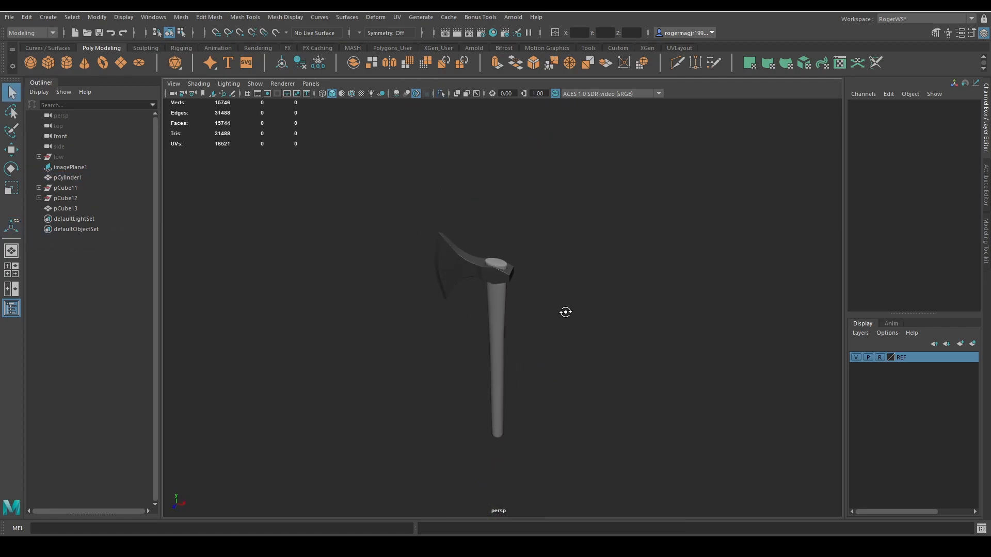
scroll(568, 289, "up", 2)
left_click(515, 283)
key("ctrl+1")
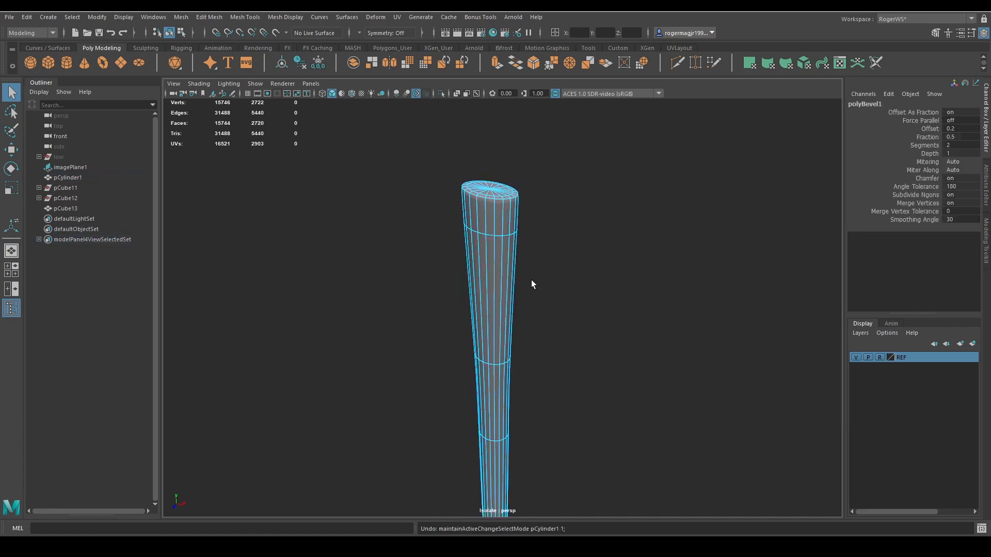
Undo the handle's smoothing and end bevel, and display the complete axe again.
key("ctrl+z")
key("ctrl+z")
key("ctrl+z")
key("ctrl+z")
key("ctrl+z")
left_click_drag(538, 269, 555, 252, "alt")
right_click_drag(556, 252, 596, 223)
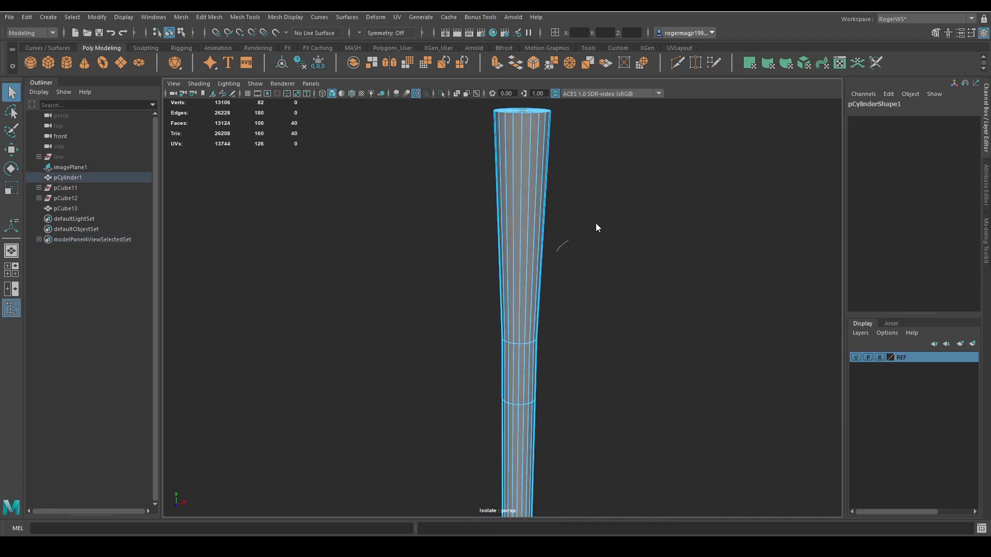
left_click(596, 223)
key("ctrl+1")
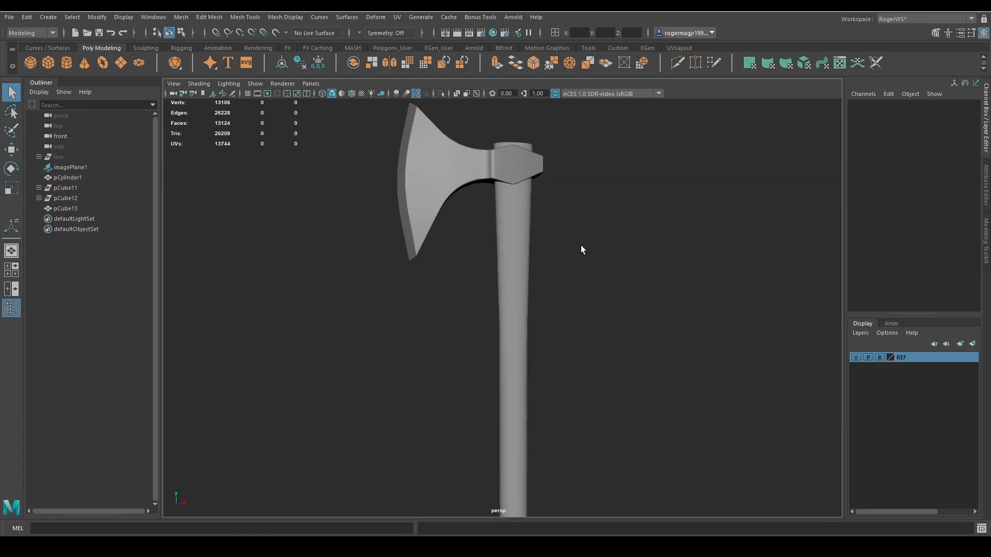
Switch to the reference image board and place it beside the axe model.
middle_click_drag(519, 200, 516, 201, "alt")
key("alt+Tab")
right_click_drag(602, 235, 453, 236)
middle_click_drag(568, 330, 418, 239)
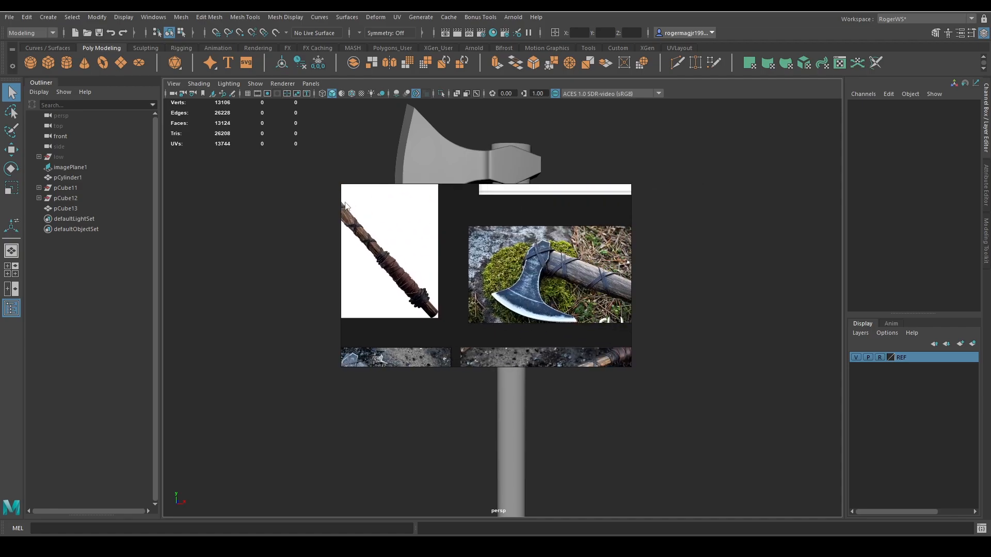
right_click_drag(419, 239, 518, 247)
middle_click_drag(518, 247, 254, 212)
right_click_drag(529, 254, 159, 209)
Examine the crossed straps and grip wrapping on the reference axe's handle, and move the board off the model.
scroll(159, 209, "down", 4)
middle_click_drag(160, 209, 259, 276)
scroll(175, 208, "up", 4)
scroll(175, 208, "up", 3)
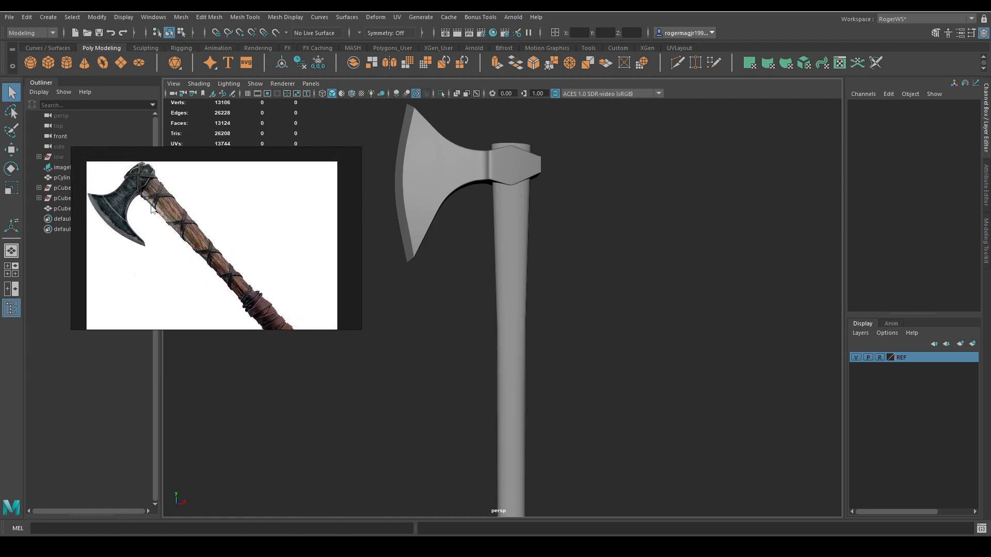
scroll(231, 234, "down", 2)
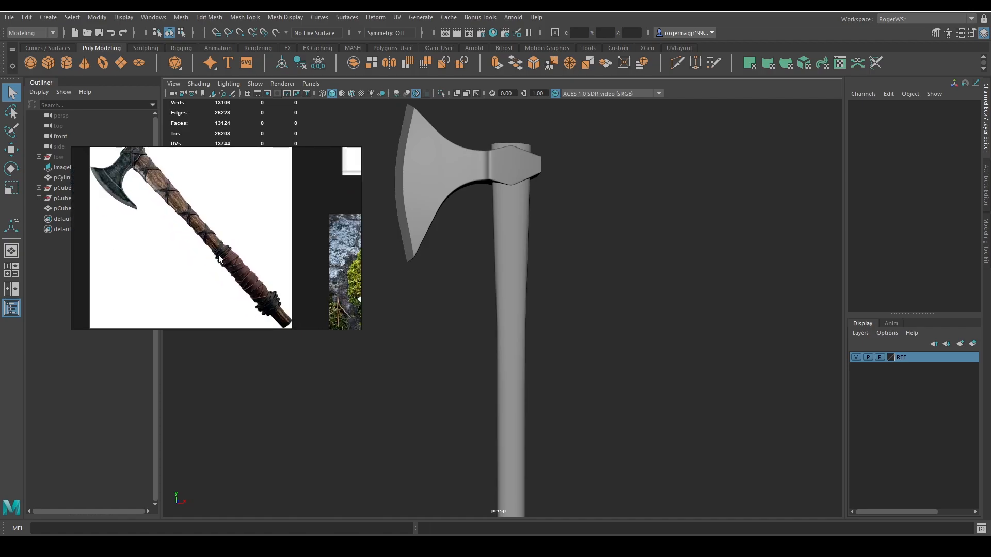
middle_click_drag(231, 229, 235, 259)
scroll(235, 261, "down", 3)
right_click_drag(235, 261, 990, 268)
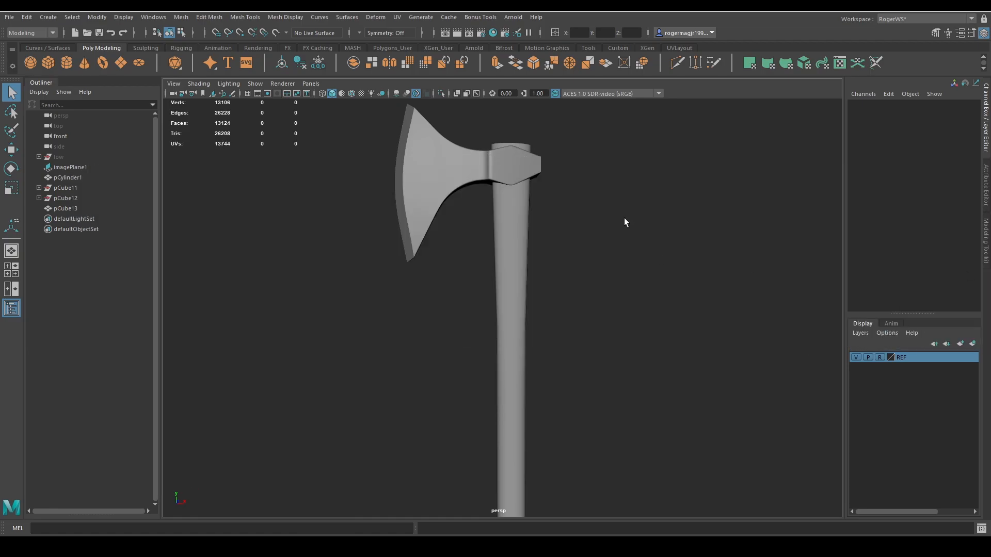
Save the scene and frame the complete axe in the perspective view.
left_click_drag(624, 218, 617, 224, "alt")
key("ctrl+s")
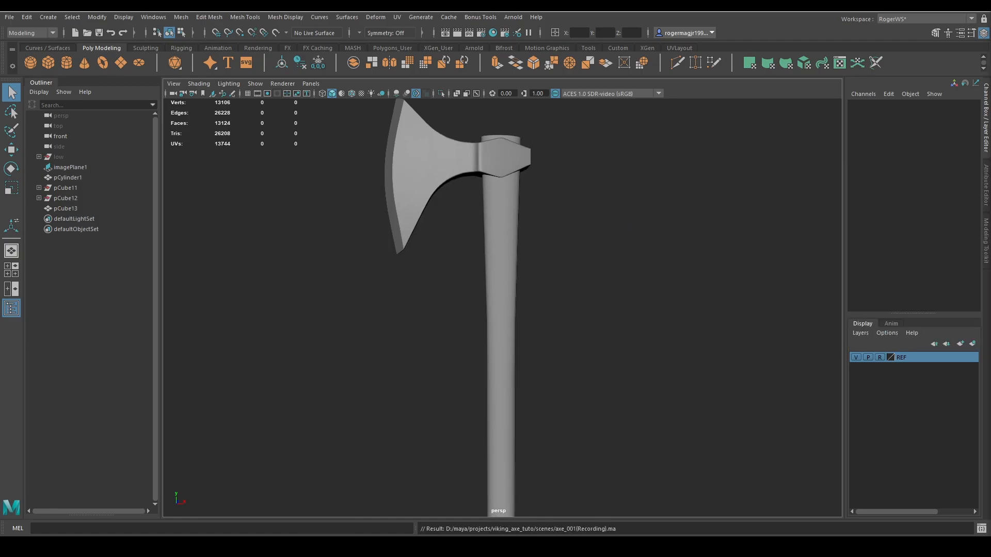
key("f")
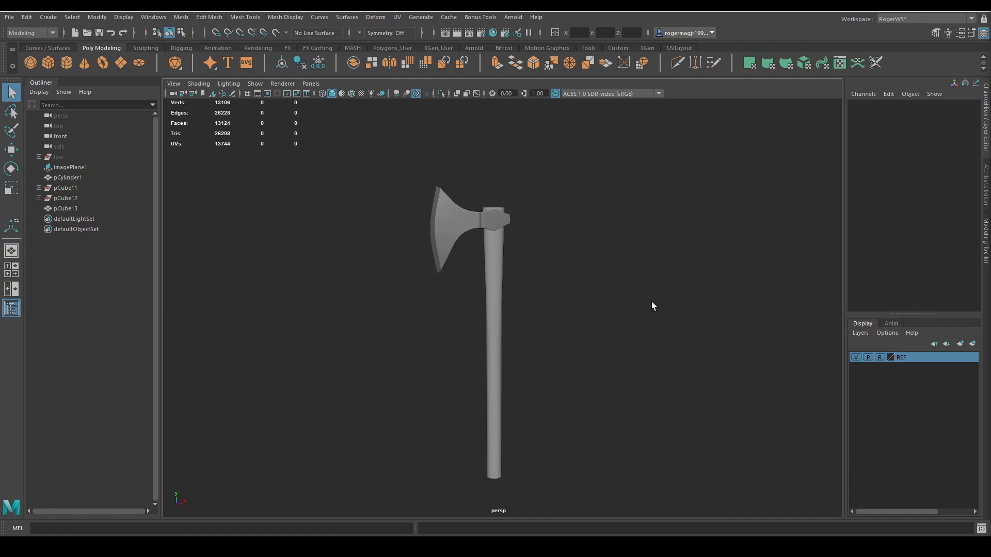
middle_click_drag(644, 296, 656, 320, "alt")
left_click_drag(655, 320, 661, 320, "alt")
middle_click_drag(661, 320, 612, 228, "alt")
left_click_drag(596, 232, 595, 260, "alt")
middle_click_drag(514, 253, 470, 253, "alt")
Switch to the front view and frame the whole axe over its reference image.
key("alt+5")
key("alt+5")
key("space")
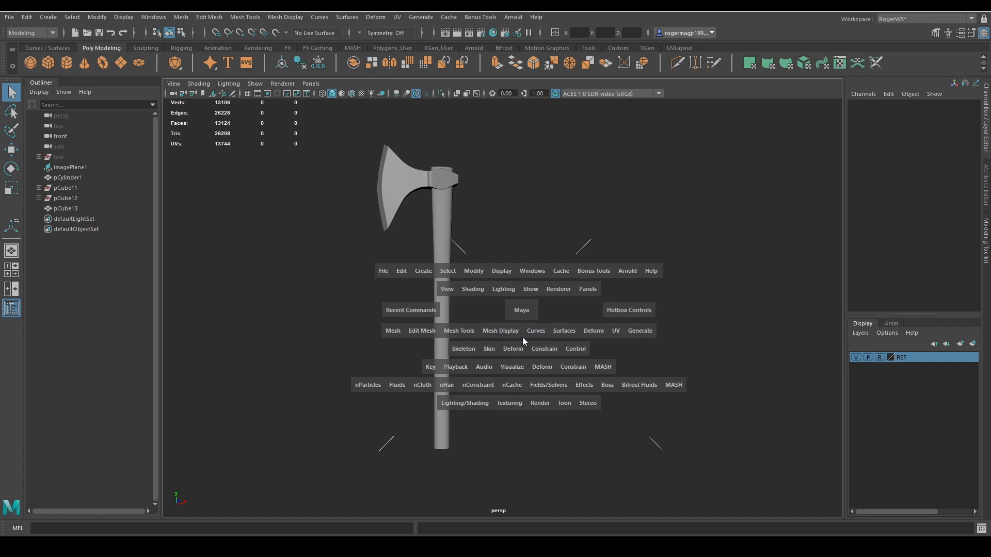
left_click_drag(532, 315, 533, 355)
scroll(583, 266, "down", 2)
middle_click_drag(638, 362, 562, 285, "alt")
scroll(562, 285, "down", 5)
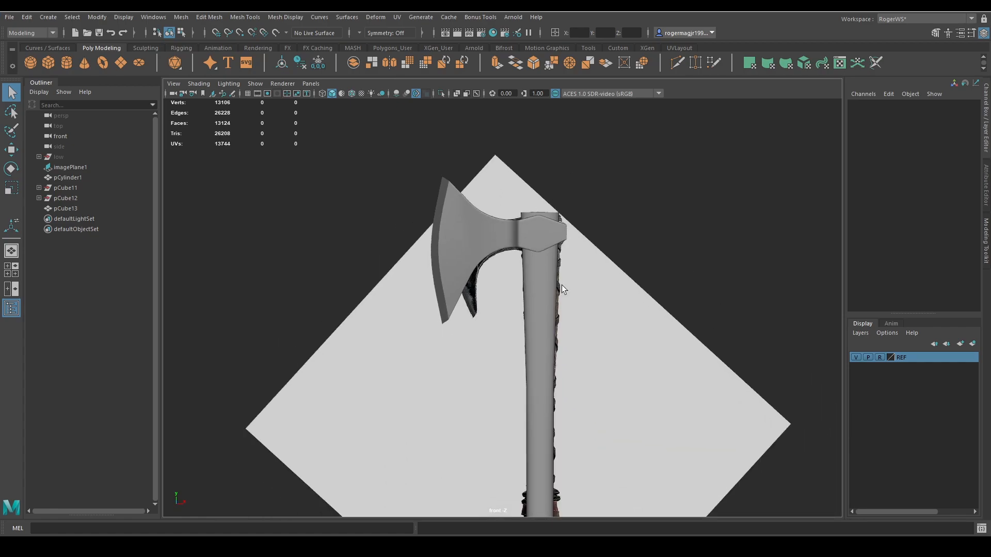
scroll(602, 264, "up", 2)
scroll(537, 273, "down", 4)
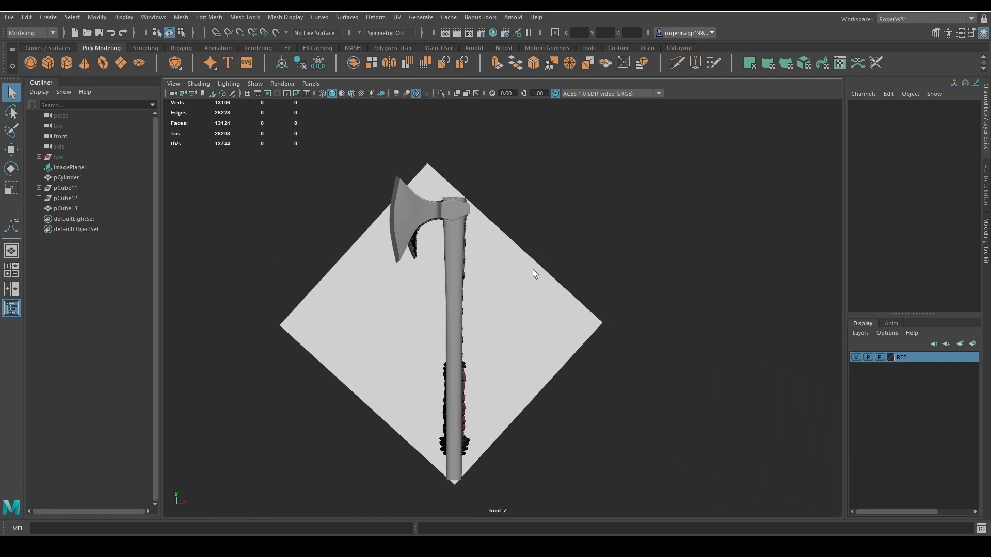
Create a polygon helix primitive and display the scene in wireframe over the reference image.
left_click(90, 20)
mouse_move(78, 61)
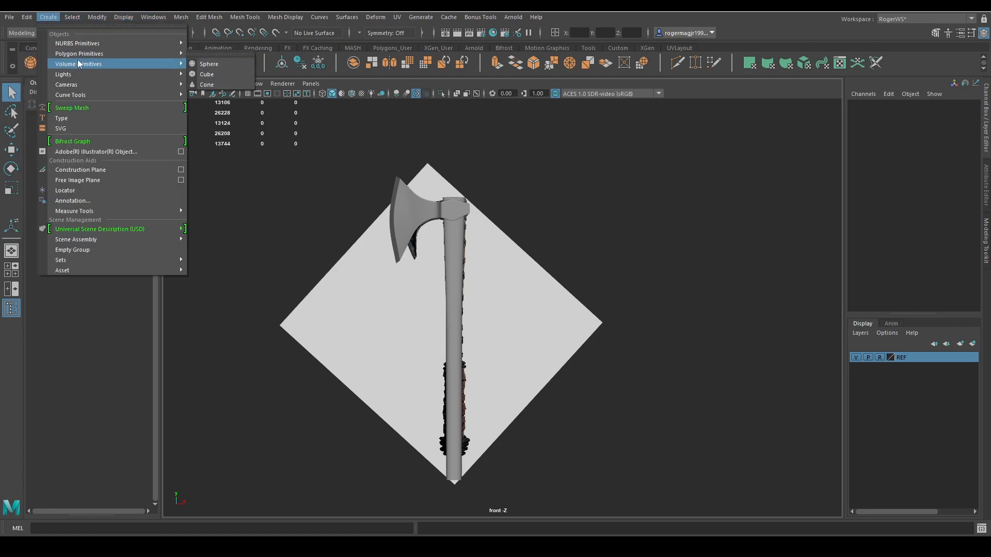
left_click(233, 170)
key("4")
middle_click_drag(527, 296, 554, 290, "alt")
Set the new helix's number of coils to 4.
left_click(864, 223)
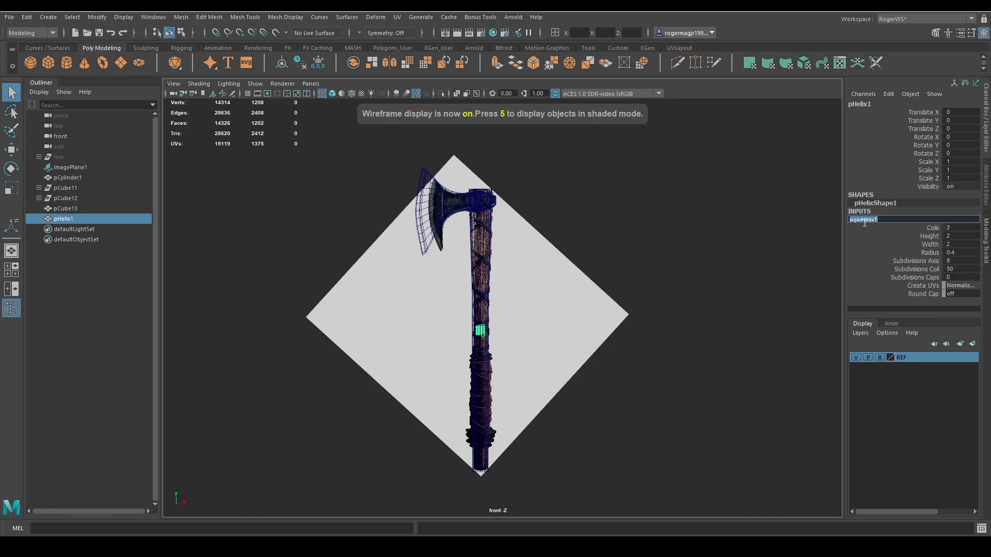
left_click(934, 229)
middle_click_drag(755, 231, 842, 229)
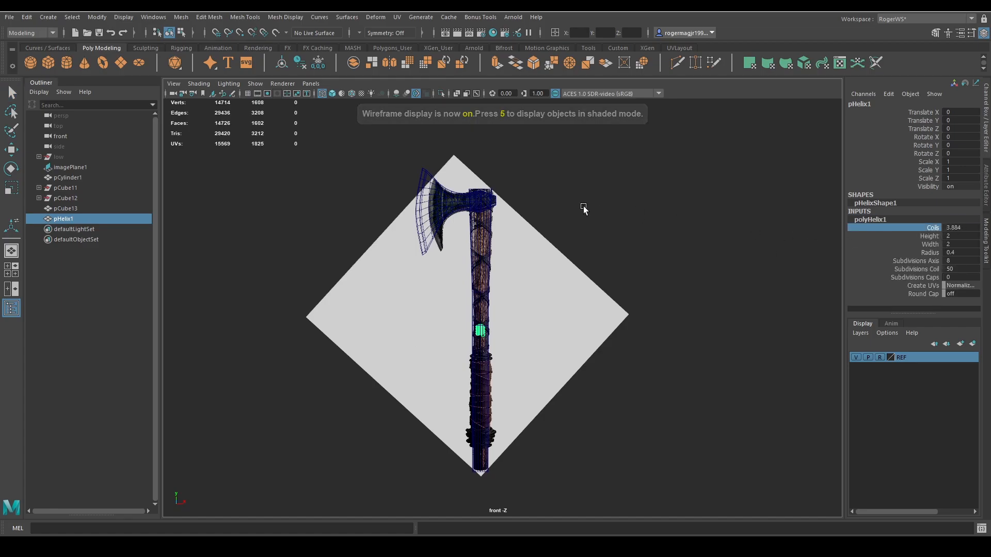
double_click(955, 229)
type("4")
Stretch the helix to a height of about 29.61 and raise it along the handle to a Translate Y of 10.303.
left_click(929, 237)
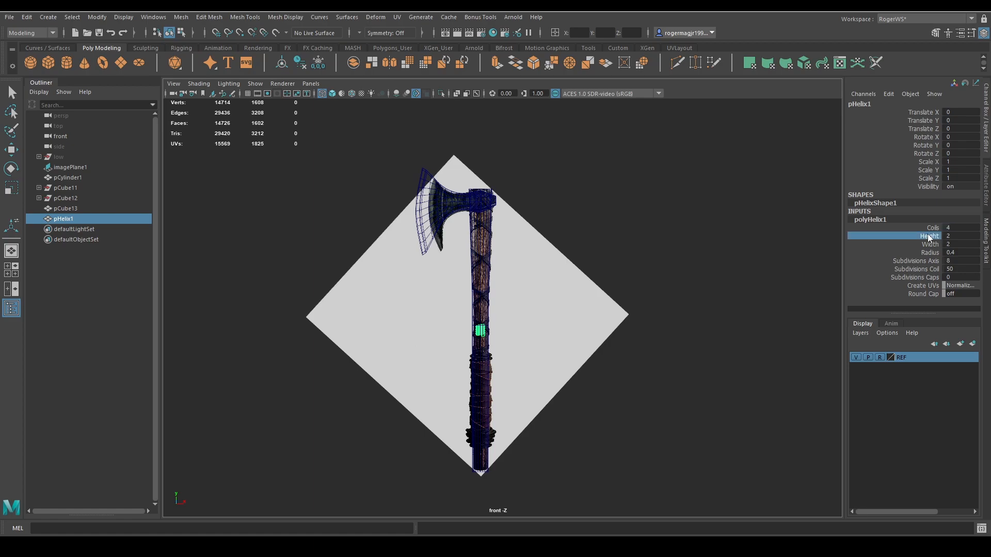
middle_click_drag(620, 233, 827, 253)
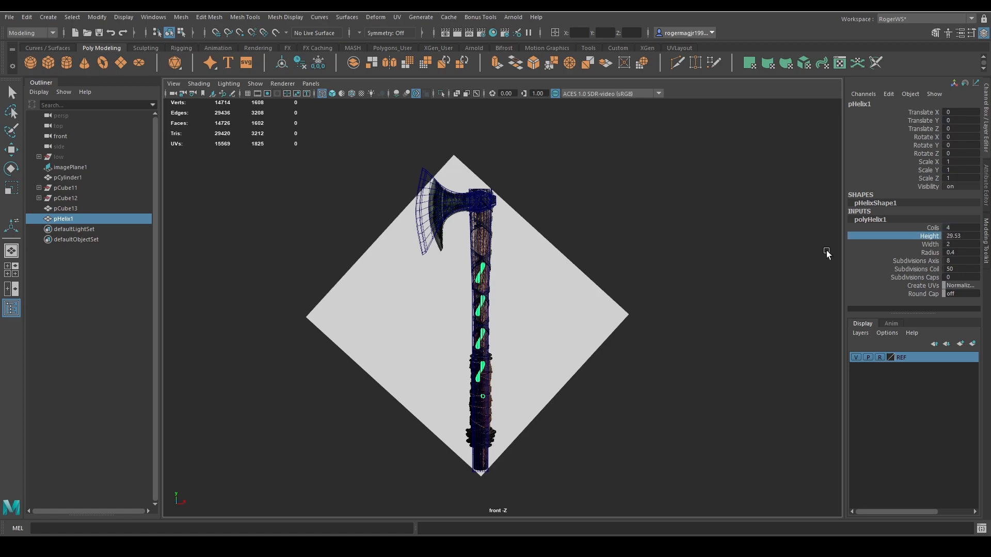
key("w")
left_click_drag(478, 282, 479, 234)
Widen the helix to about 5.53 and stretch its height to about 31.36 to match the reference wrapping.
left_click(911, 244)
middle_click_drag(635, 241, 656, 241)
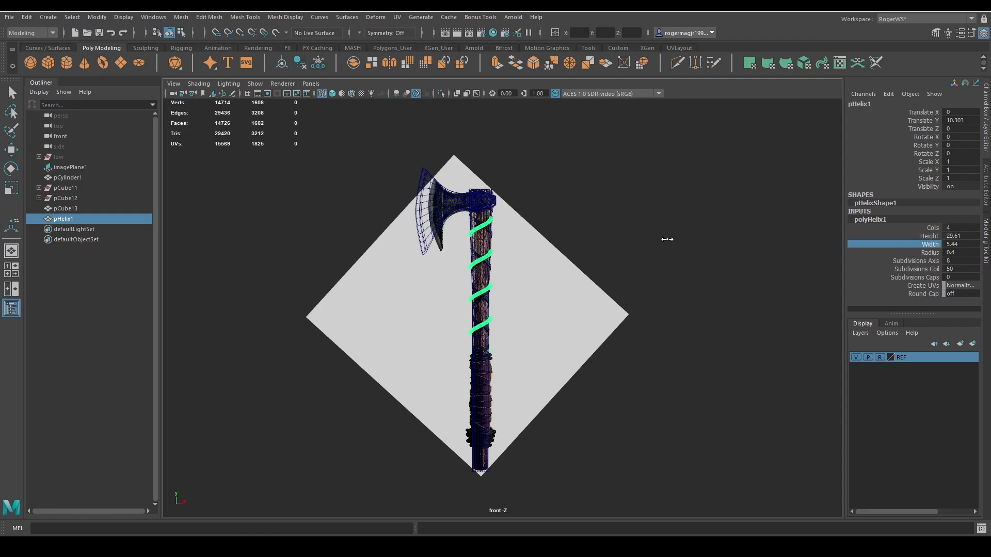
middle_click_drag(639, 242, 628, 244)
left_click(929, 236)
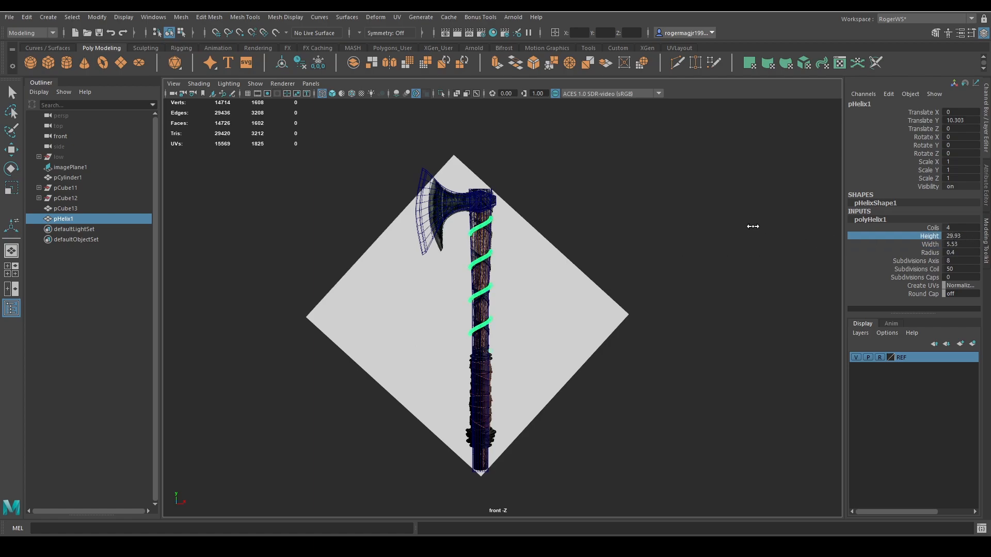
middle_click_drag(754, 224, 704, 233)
scroll(606, 228, "up", 3)
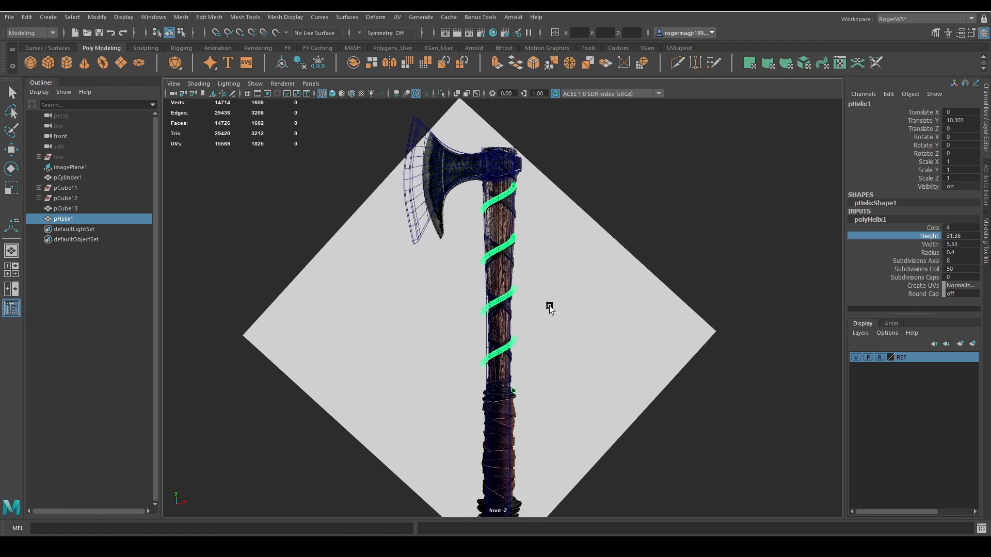
scroll(509, 336, "up", 3)
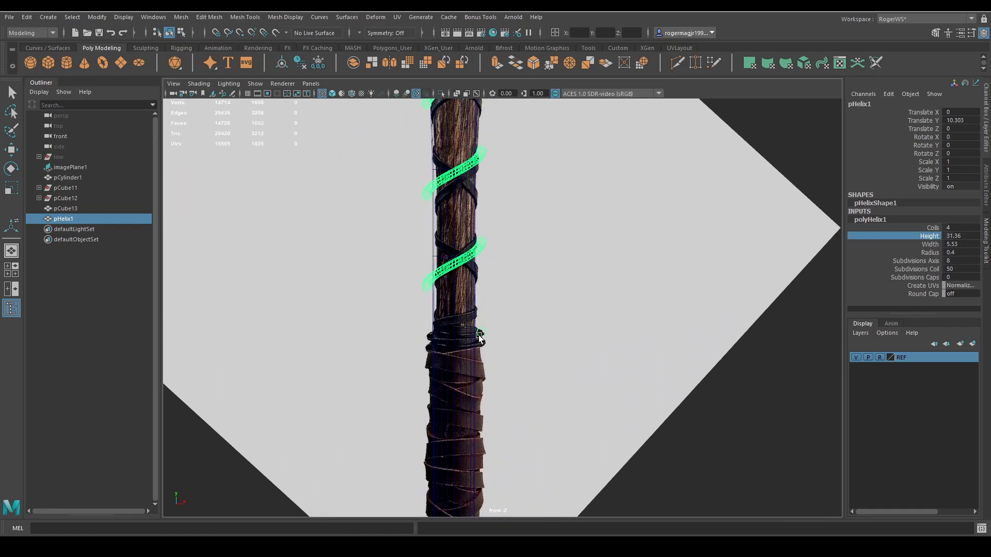
Inspect how the helix fits around the handle in the perspective and front views, in shaded and wireframe display.
key("space")
left_click_drag(552, 284, 543, 243)
scroll(450, 281, "down", 1)
key("5")
scroll(451, 300, "up", 3)
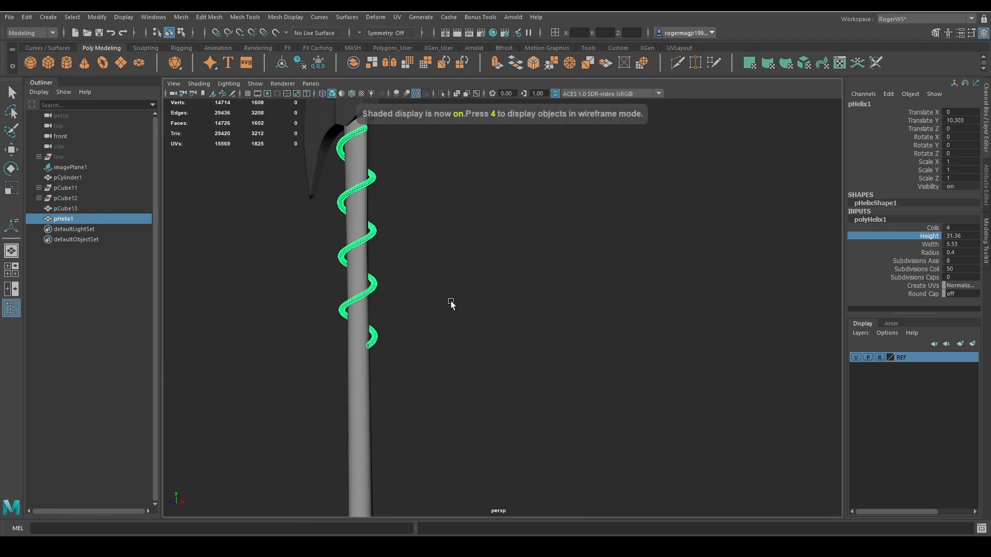
middle_click_drag(451, 302, 618, 263, "alt")
scroll(550, 324, "up", 3)
middle_click_drag(550, 324, 569, 320, "alt")
scroll(569, 320, "up", 3)
mouse_move(507, 337)
left_mouse_down("alt")
mouse_move(554, 314)
mouse_move(513, 343)
mouse_move(595, 318)
left_mouse_up("alt")
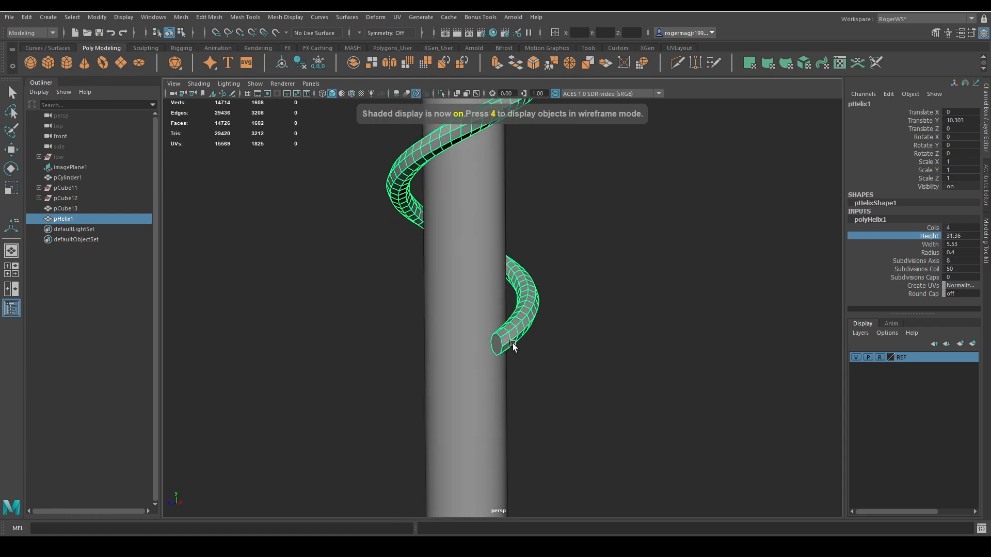
scroll(595, 319, "down", 4)
middle_click_drag(582, 303, 609, 309, "alt")
left_click_drag(609, 308, 626, 329, "alt")
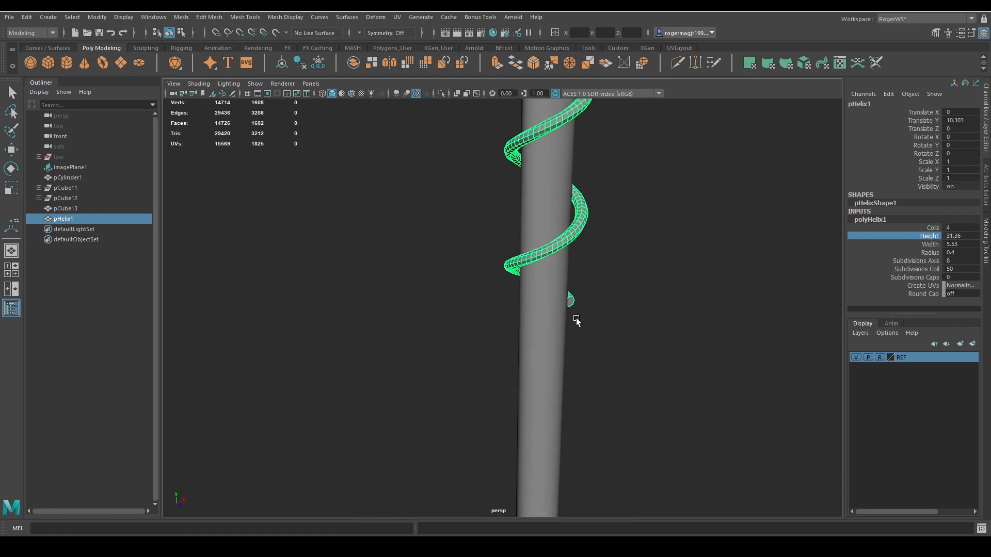
key("space")
left_click_drag(582, 295, 582, 325)
key("4")
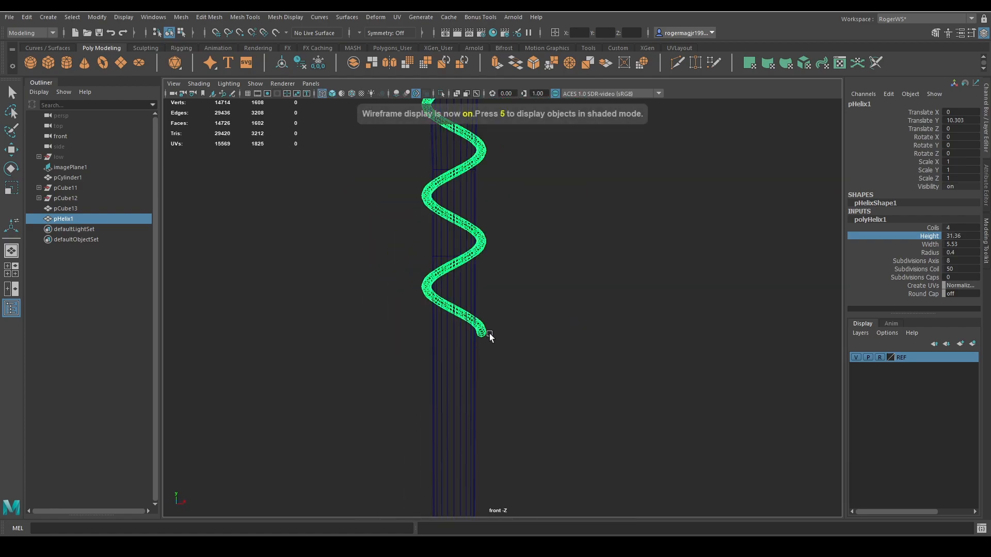
key("5")
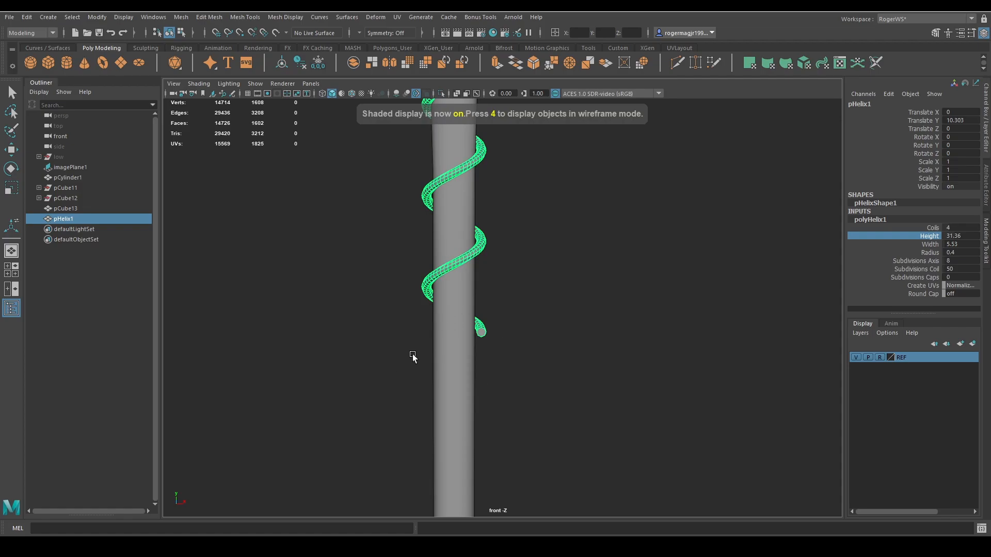
Compare the strap wrapping on the reference board's axe photo with the helix along the handle.
right_click_drag(990, 309, 305, 228)
scroll(387, 218, "down", 4)
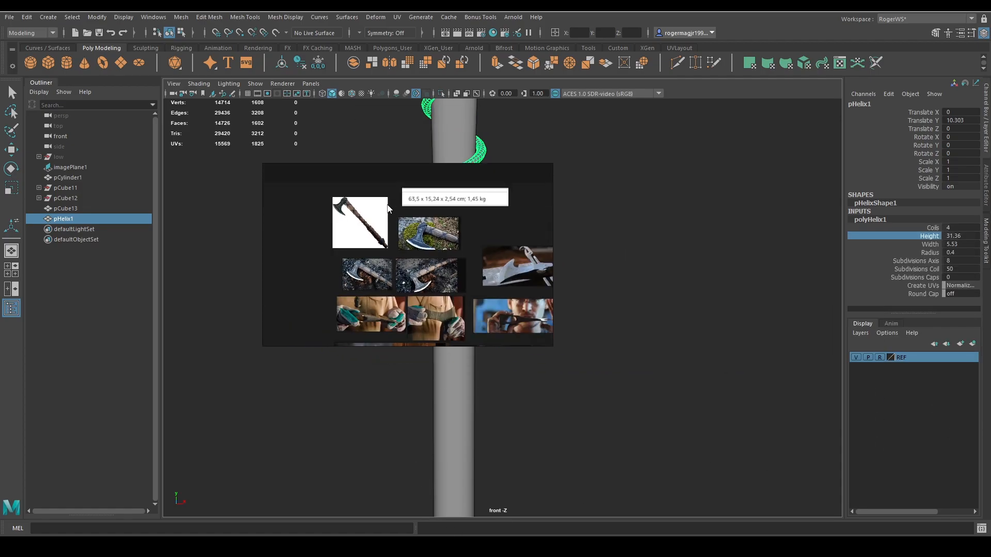
right_click_drag(398, 226, 302, 273)
scroll(301, 274, "up", 6)
middle_click_drag(359, 282, 280, 280)
scroll(283, 276, "down", 8)
scroll(279, 279, "up", 7)
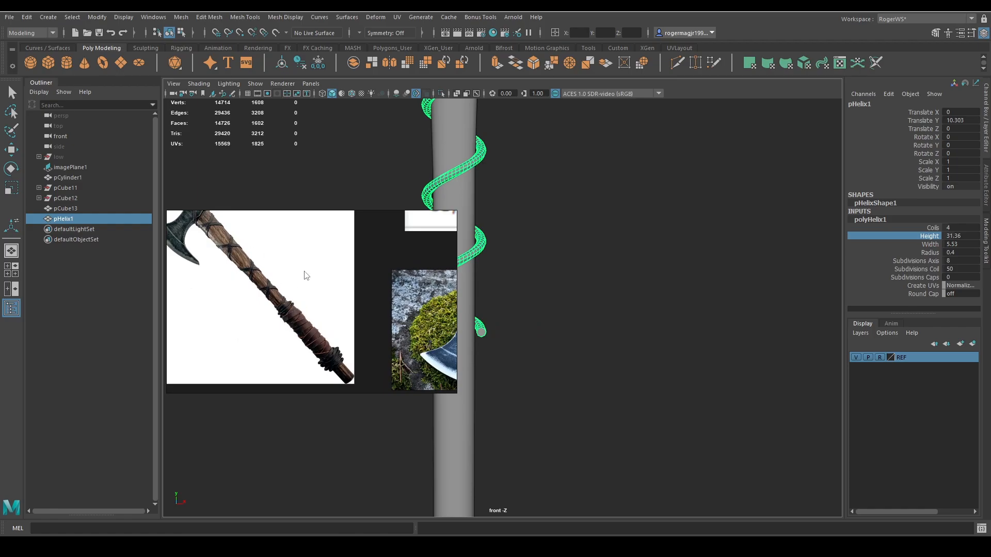
right_click_drag(289, 287, 743, 283)
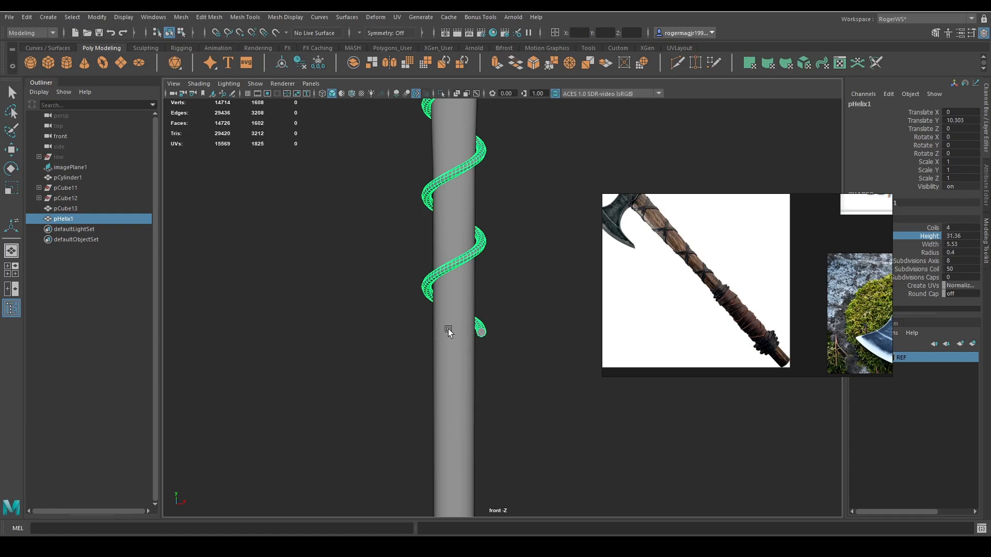
middle_click_drag(501, 324, 510, 314, "alt")
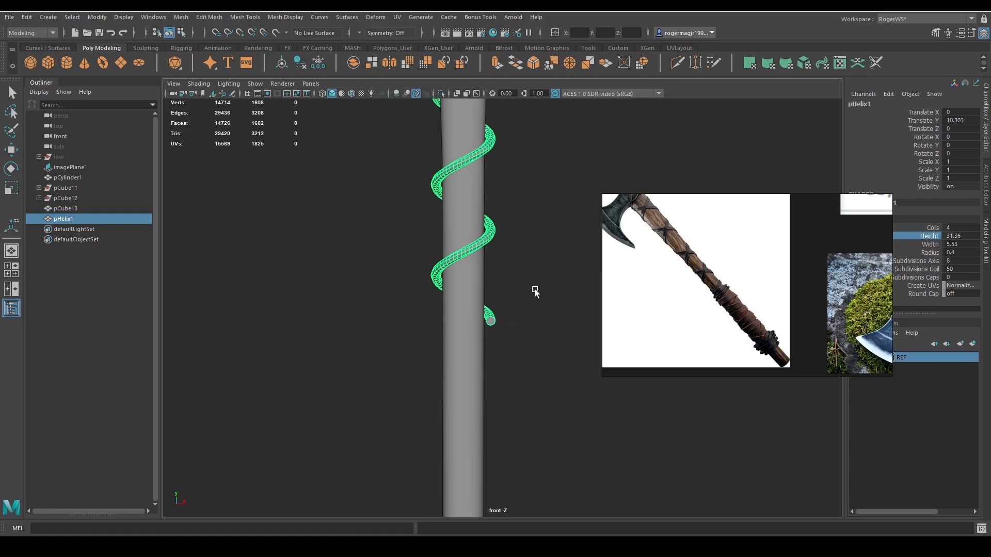
left_click_drag(535, 290, 506, 294, "alt")
middle_click_drag(454, 237, 427, 244, "alt")
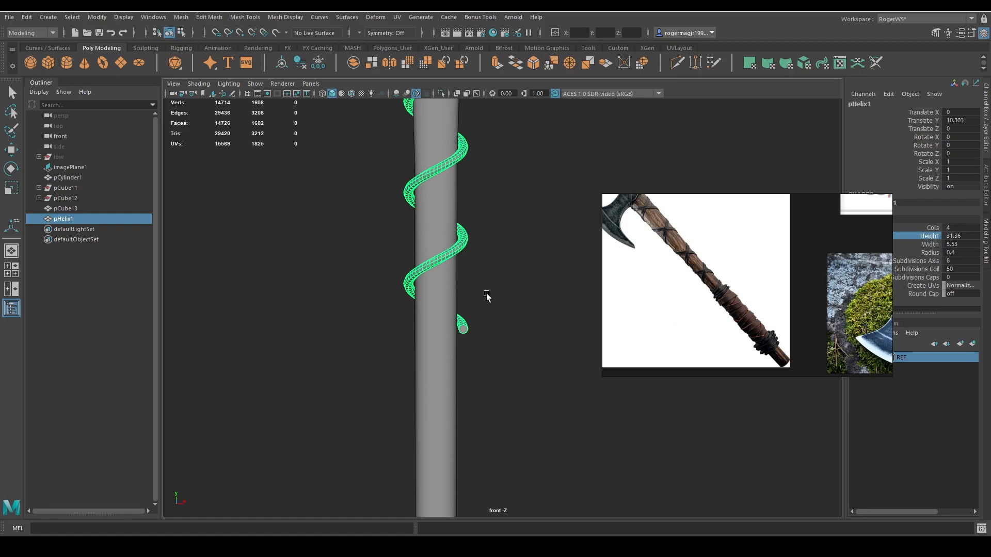
scroll(460, 299, "down", 2)
middle_click_drag(493, 274, 503, 306, "alt")
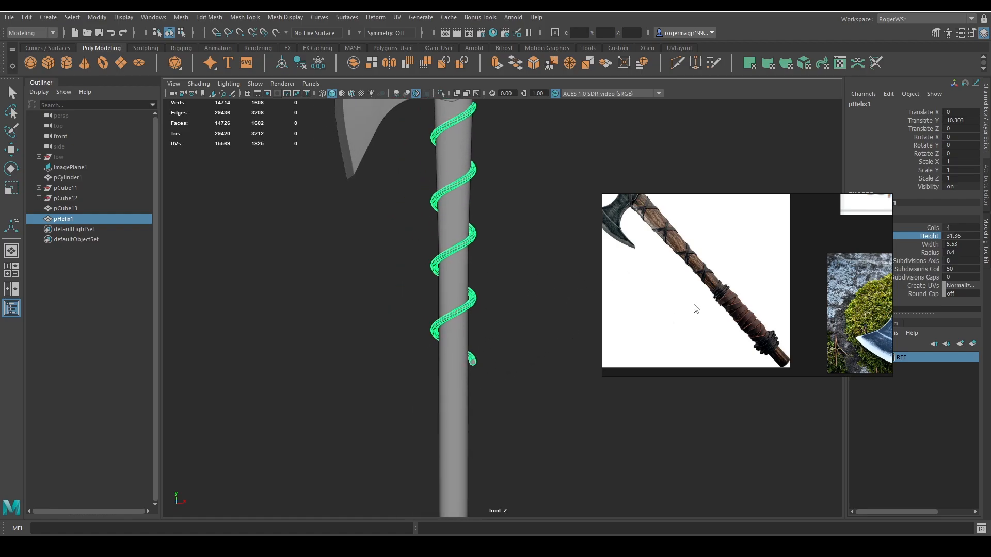
right_click_drag(672, 301, 990, 294)
Select a lengthwise edge loop along the helix in the perspective view and convert those polygon edges to a curve.
middle_click_drag(561, 241, 651, 271, "alt")
left_click_drag(651, 272, 612, 257, "alt")
key("space")
right_click_drag(613, 257, 693, 245, "alt")
middle_click_drag(693, 244, 639, 301, "alt")
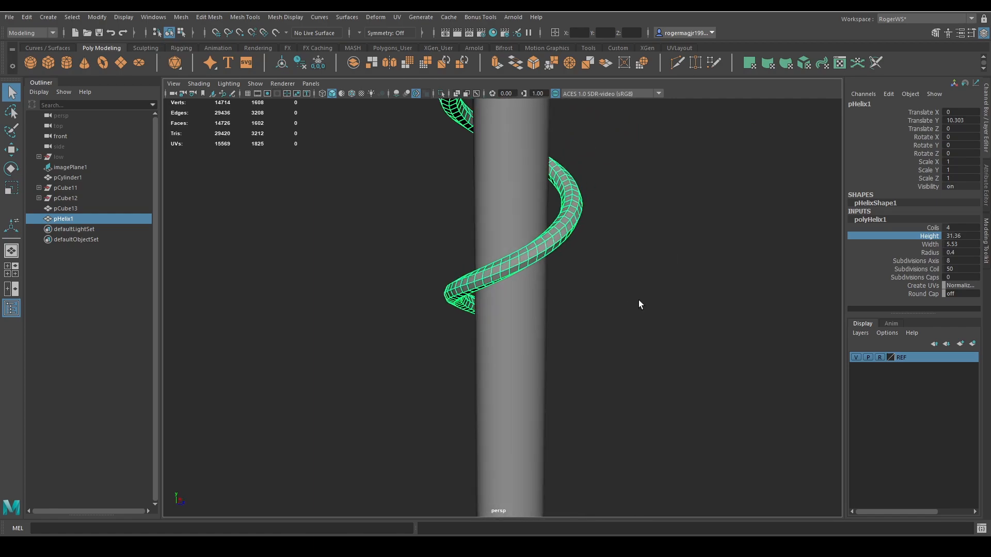
key("F10")
double_click(538, 251)
right_click_drag(676, 238, 600, 244, "alt")
left_click_drag(600, 244, 626, 284, "alt")
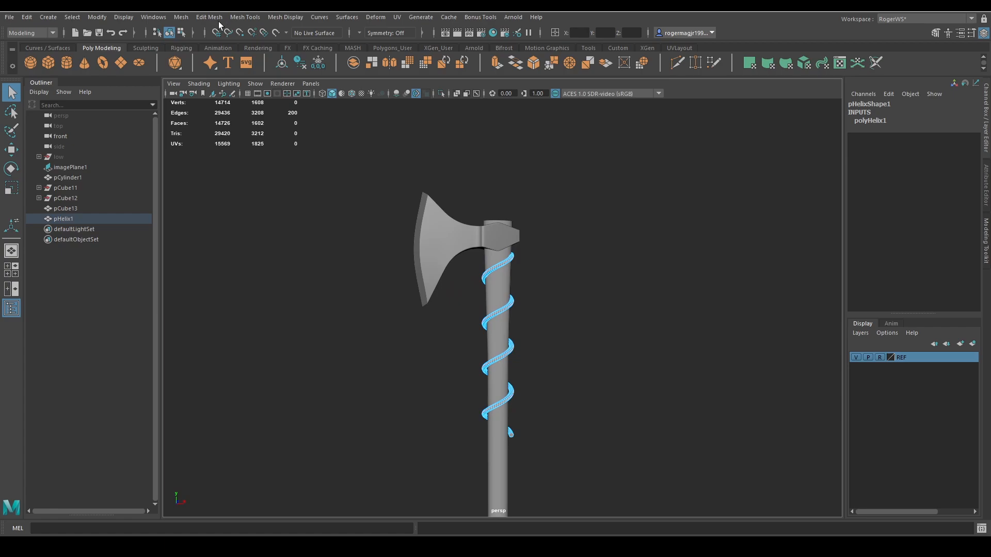
left_click(95, 17)
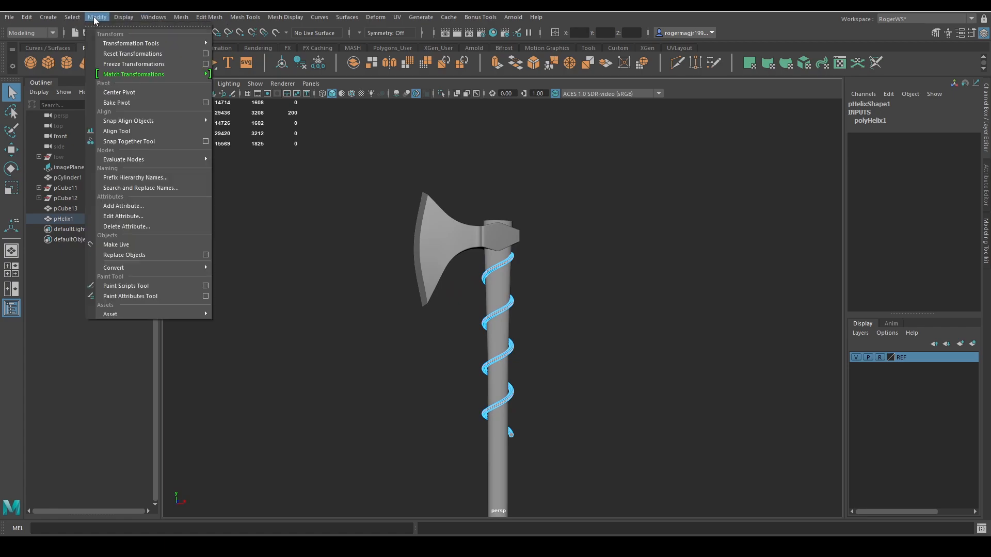
mouse_move(143, 269)
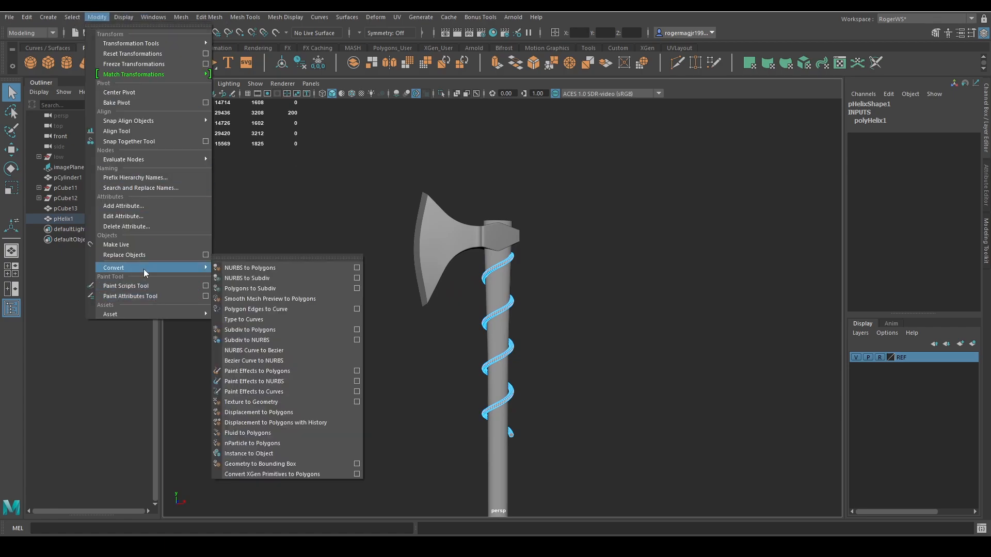
left_click(283, 310)
Delete the helix mesh and select the spiral curve extracted from it.
left_click(499, 238)
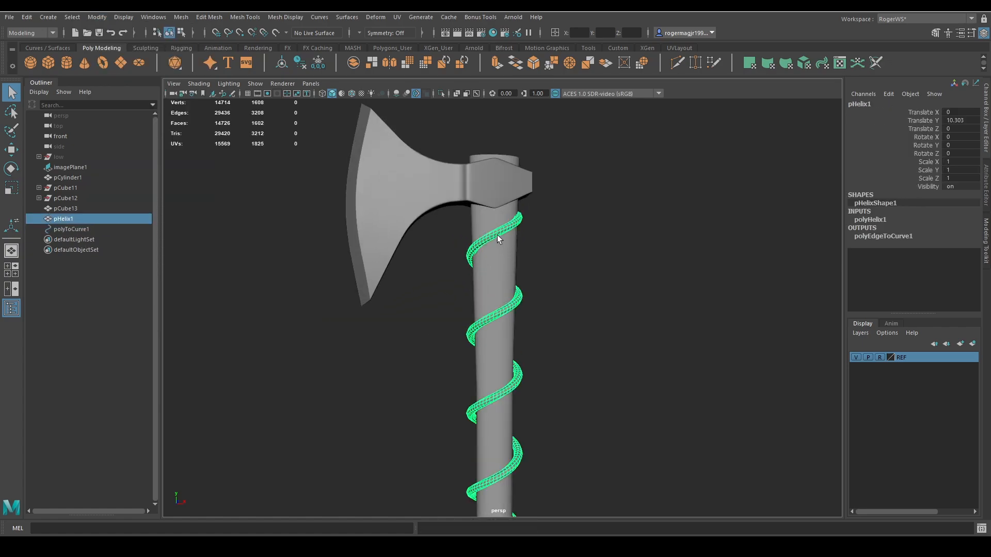
key("Delete")
mouse_move(556, 293)
left_mouse_down("alt")
mouse_move(553, 276)
mouse_move(416, 268)
mouse_move(560, 303)
mouse_move(564, 290)
left_mouse_up("alt")
middle_click_drag(564, 290, 561, 302, "alt")
scroll(560, 302, "up", 4)
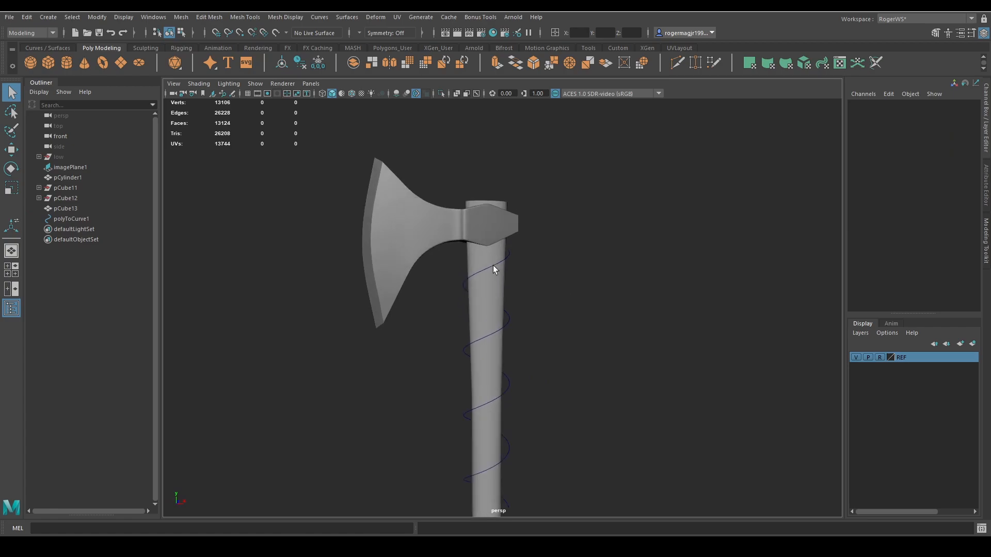
left_click(494, 266)
right_click_drag(494, 266, 406, 275)
scroll(539, 308, "up", 6)
mouse_move(541, 309)
left_mouse_down("alt")
mouse_move(411, 325)
mouse_move(338, 317)
mouse_move(558, 326)
mouse_move(547, 295)
left_mouse_up("alt")
right_click_drag(546, 295, 577, 271)
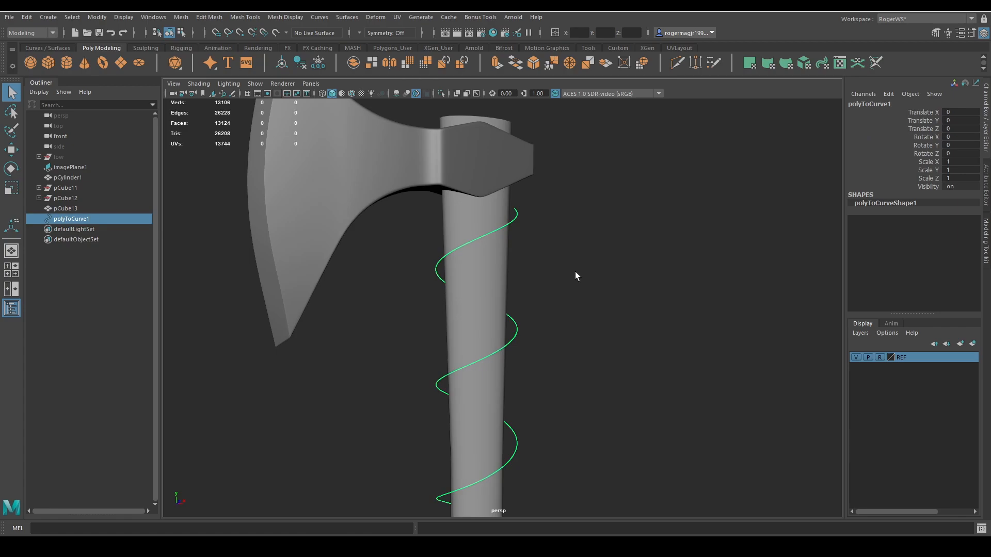
left_click_drag(575, 272, 538, 274, "alt")
scroll(293, 193, "down", 3)
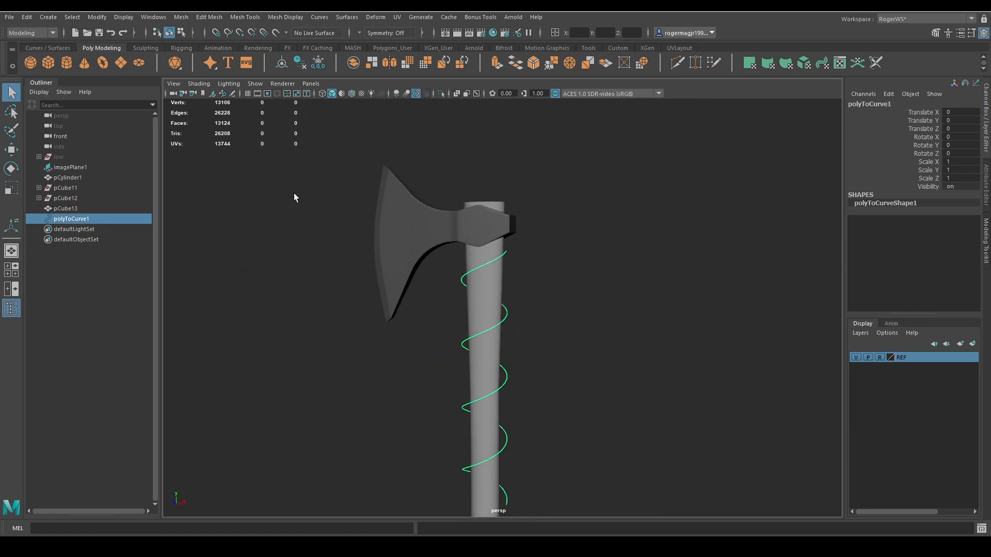
Shade the perspective view with the default material and turn off the display of image planes.
left_click(342, 93)
left_click(254, 84)
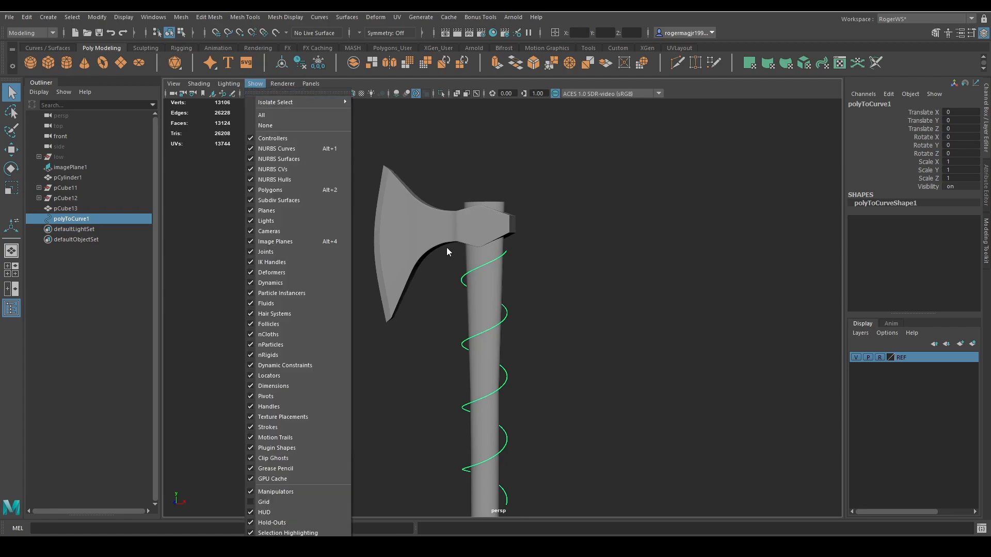
left_click_drag(449, 250, 374, 258, "alt")
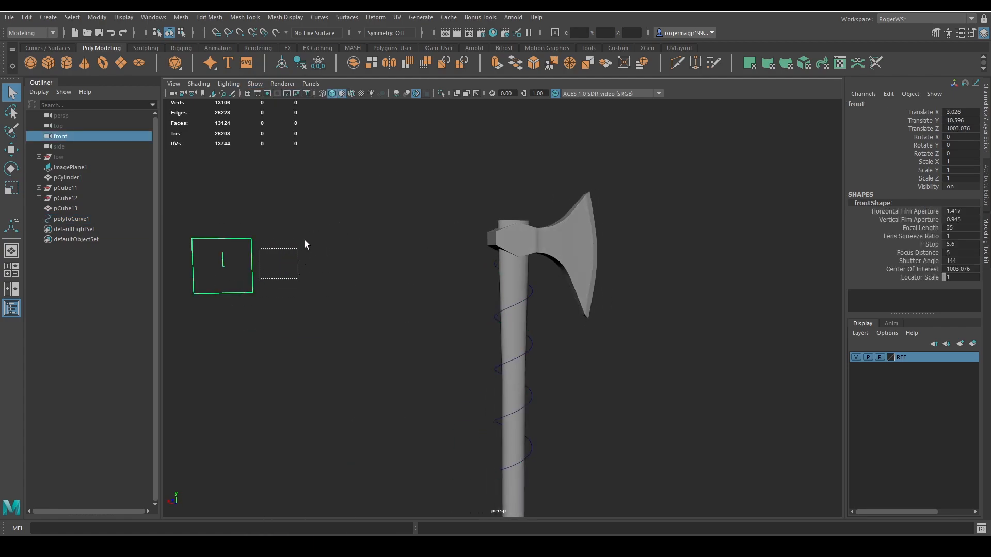
left_click(214, 281)
left_click(294, 167)
left_click(255, 84)
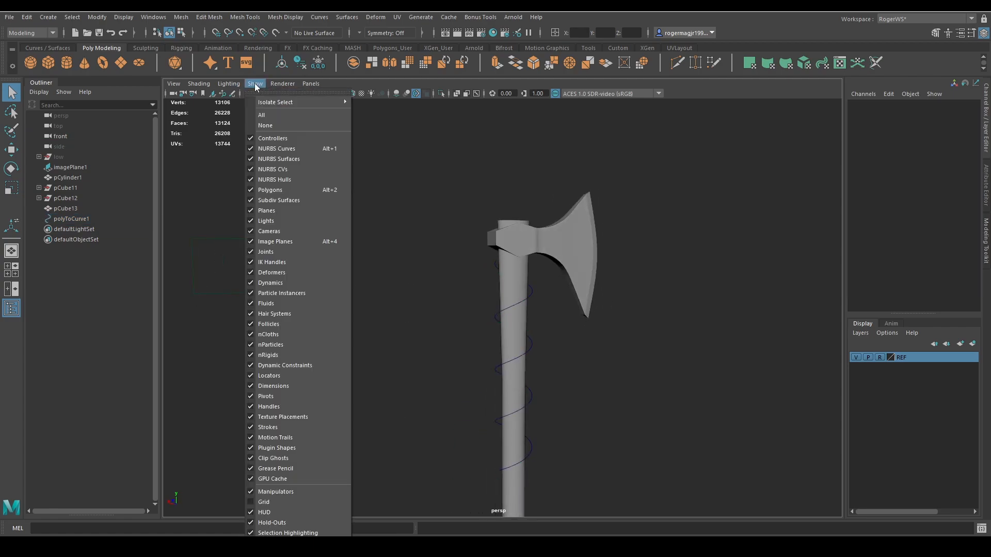
left_click(266, 242)
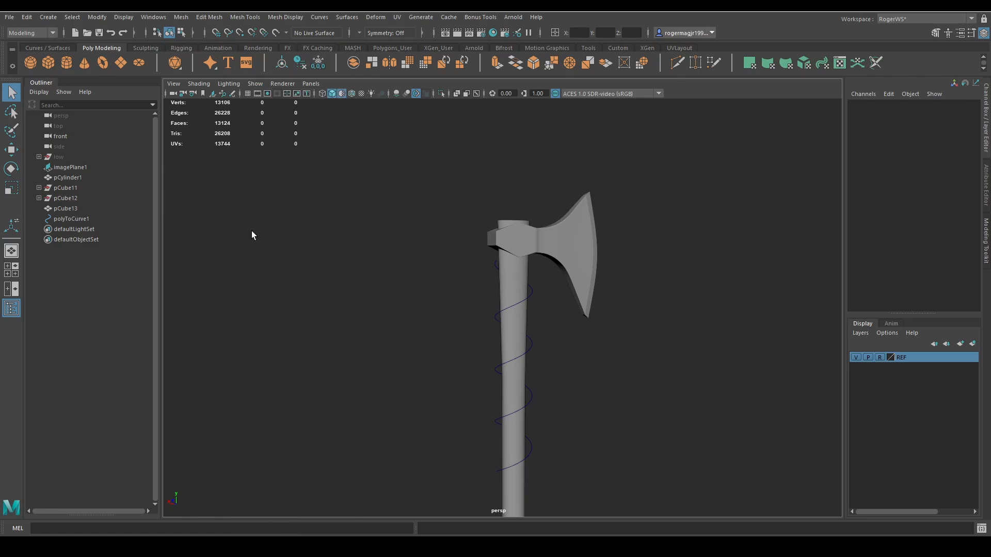
left_click_drag(269, 235, 503, 292, "alt")
scroll(495, 308, "up", 6)
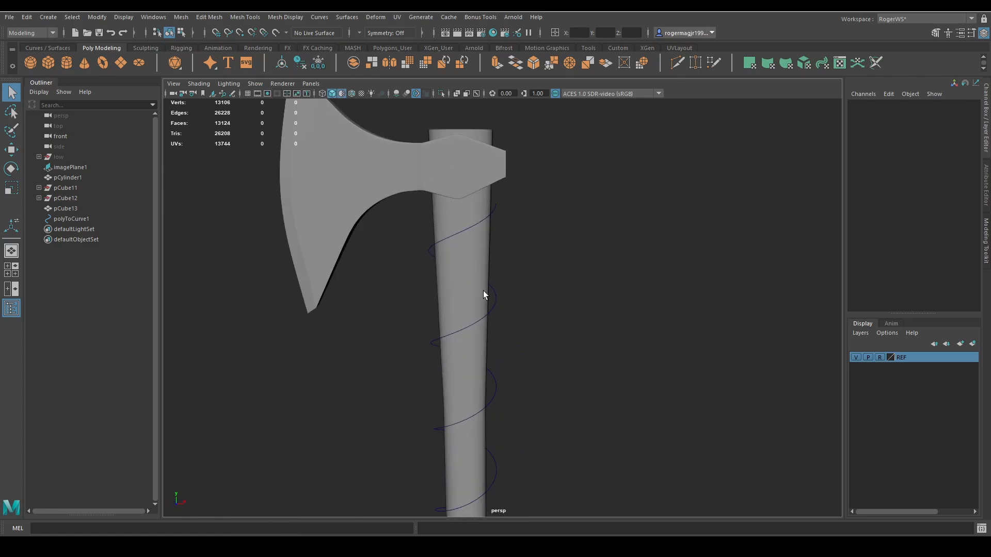
Duplicate the spiral curve and move the copy slightly down the handle by about one strap width.
left_click(503, 224)
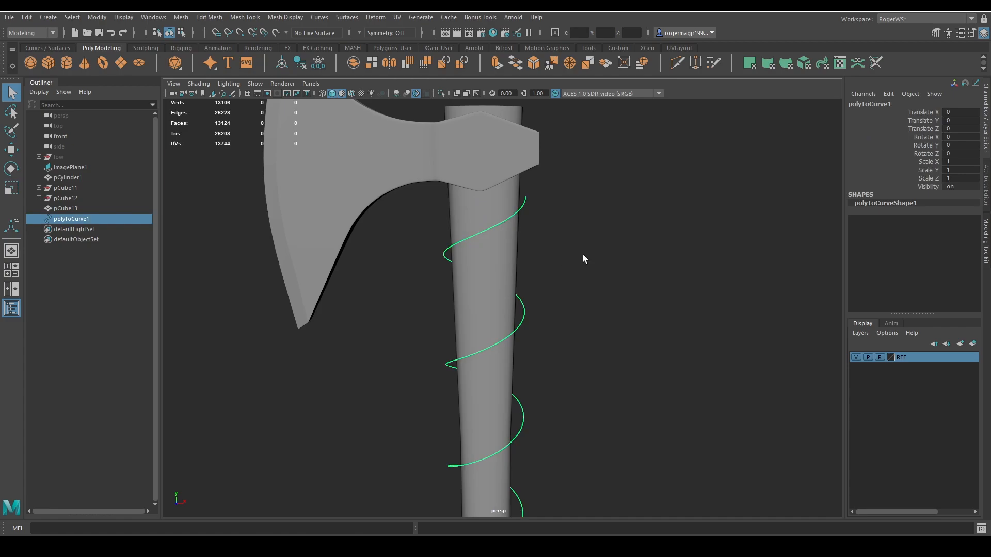
left_click_drag(584, 255, 577, 265, "alt")
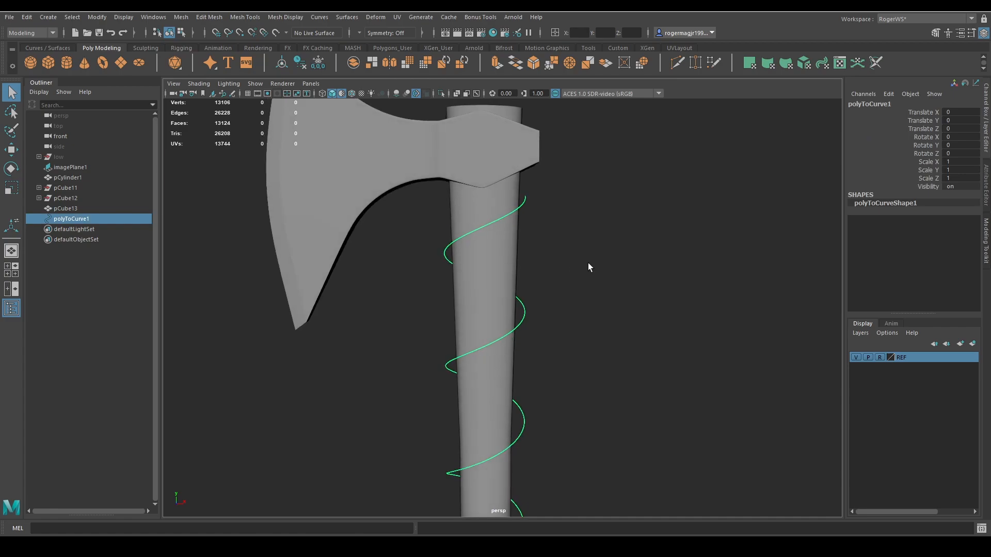
key("ctrl+d")
key("w")
key("f")
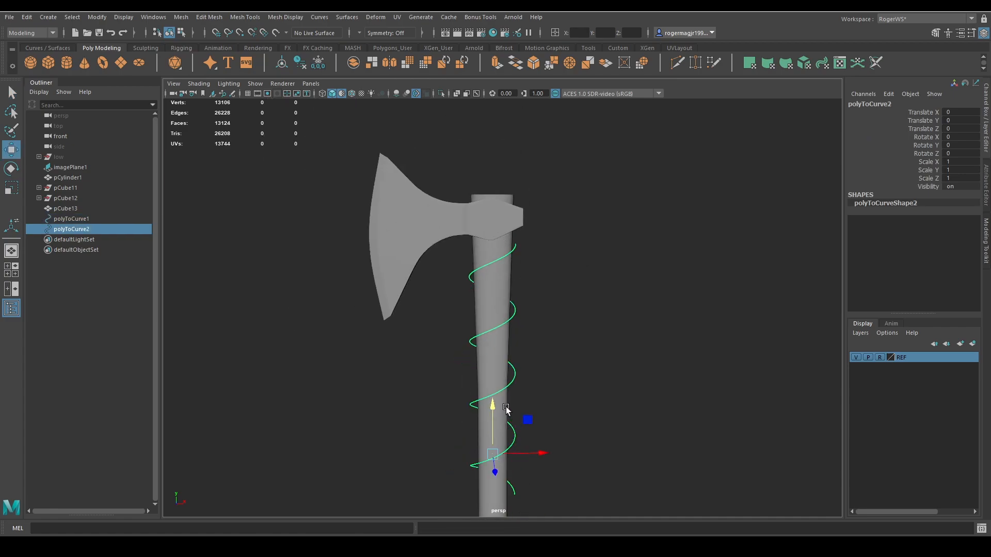
left_click_drag(493, 408, 495, 421)
key("q")
Loft a strap surface between the two spiral curves.
left_click(493, 264, "shift")
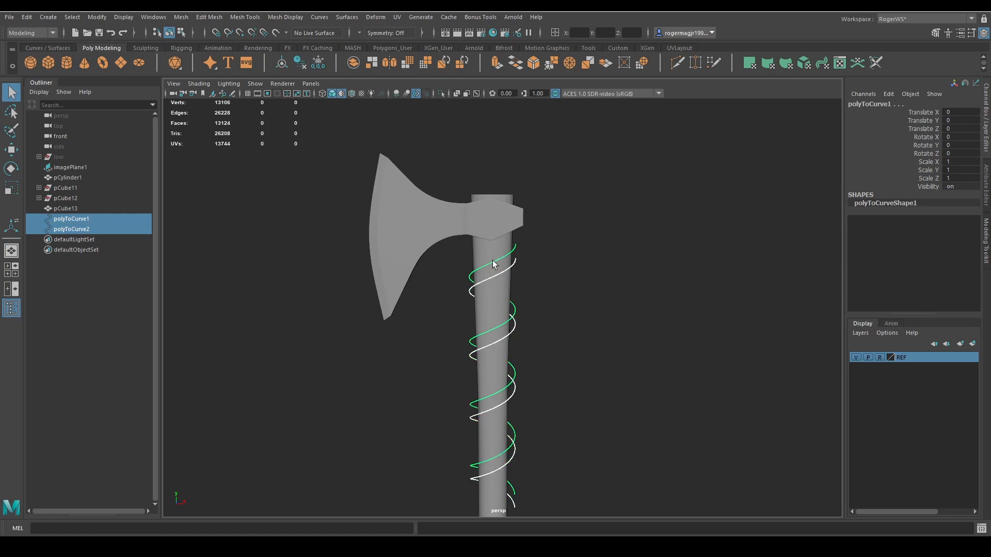
left_click(43, 48)
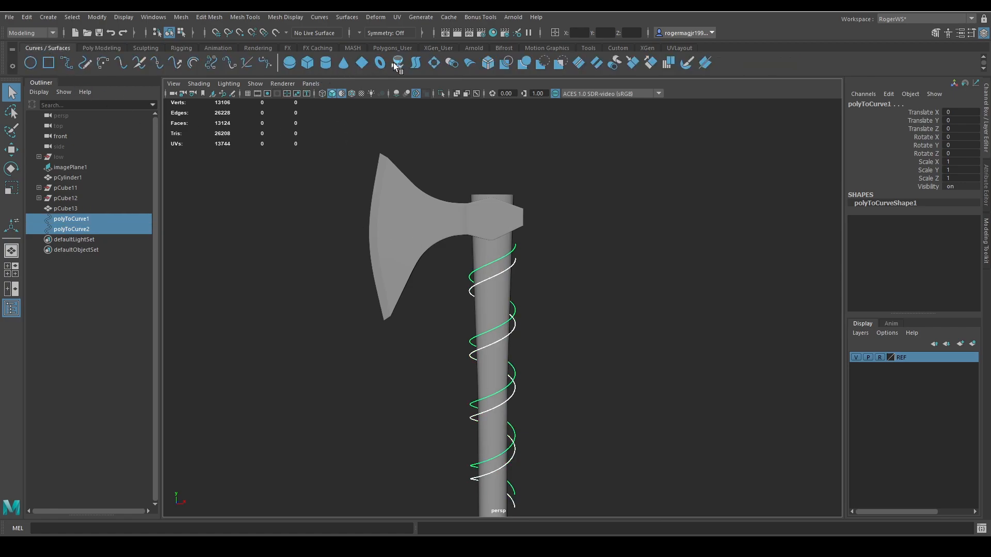
left_click(415, 64)
scroll(550, 256, "up", 3)
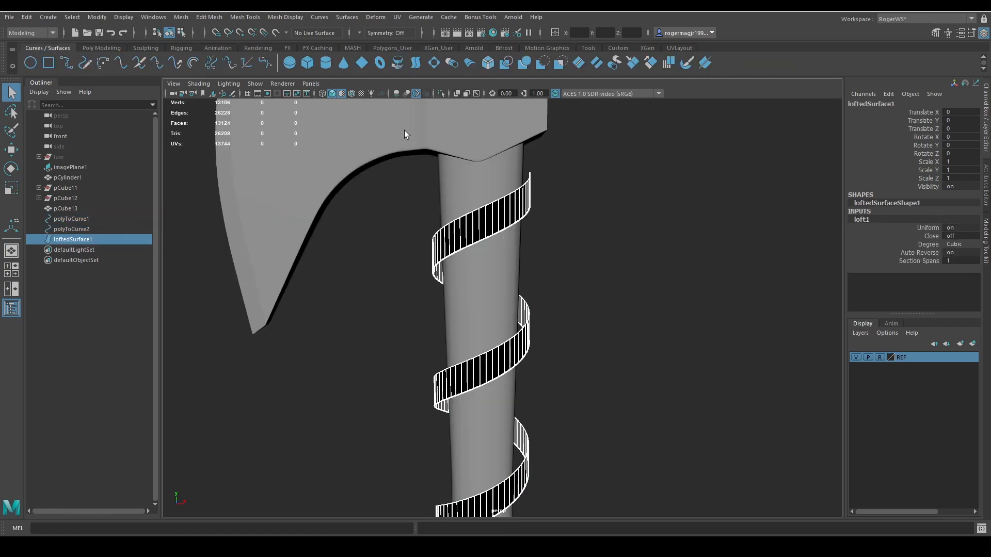
Reverse the direction of the lofted strap surface and select it.
left_click(342, 17)
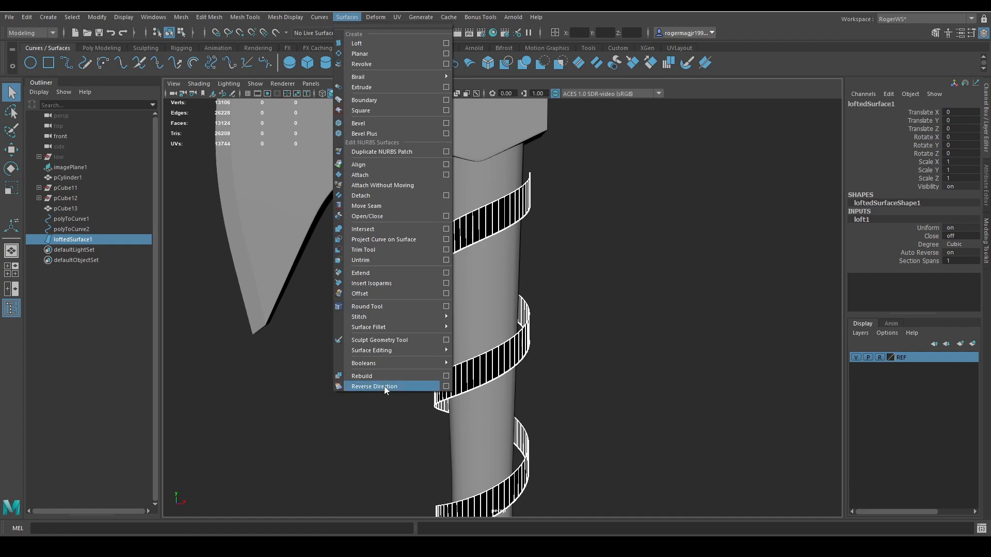
left_click(384, 386)
scroll(542, 320, "down", 3)
left_click(503, 295)
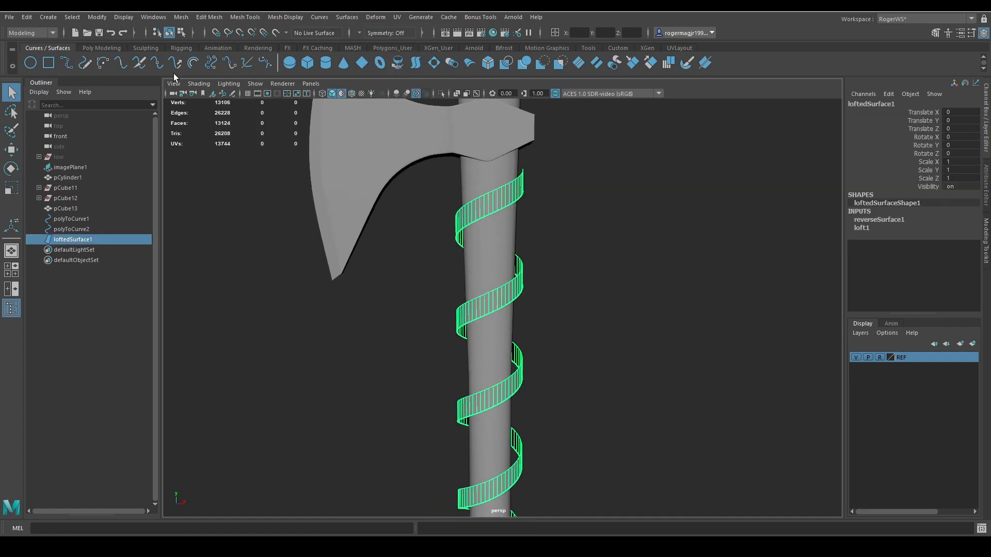
Convert the lofted strap surface from NURBS to polygons.
left_click(97, 17)
mouse_move(134, 266)
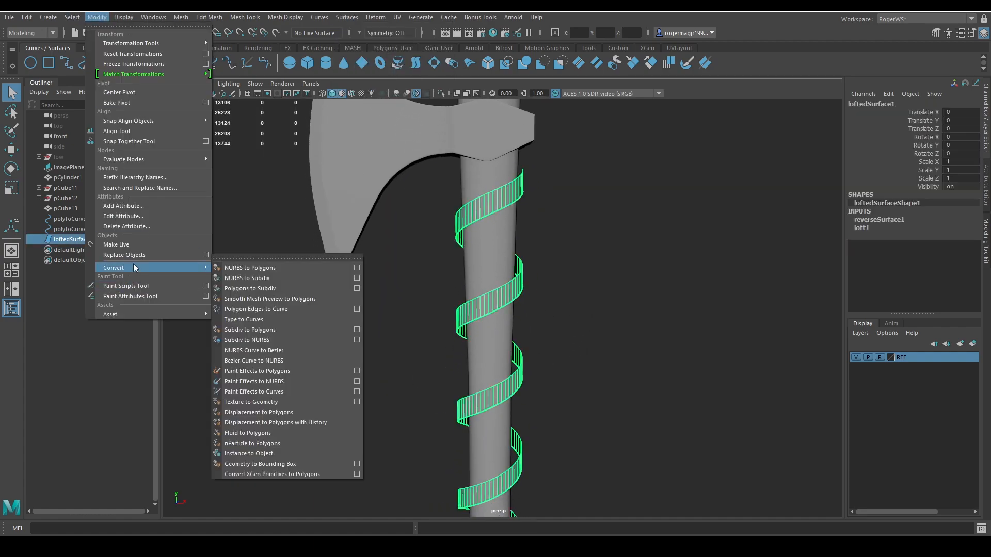
left_click(246, 268)
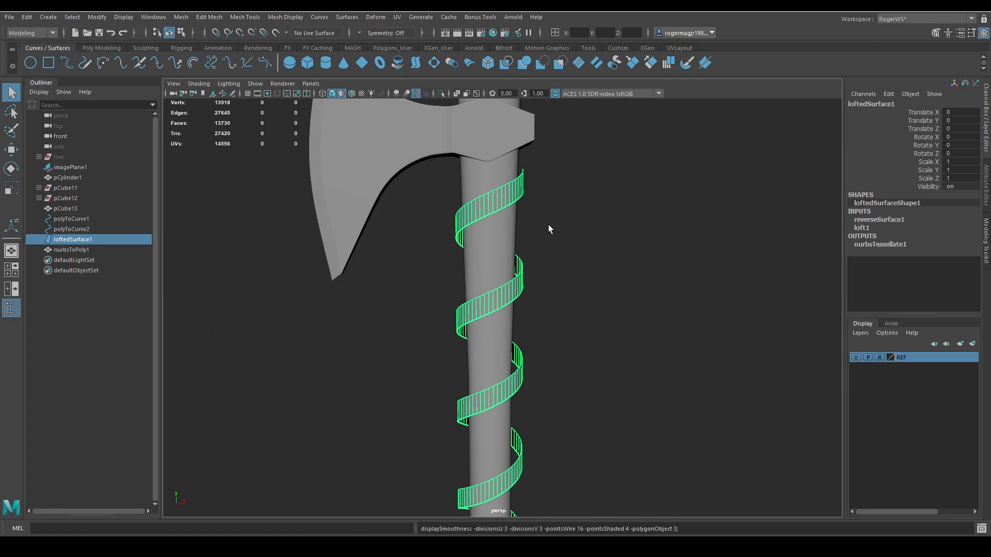
left_click_drag(569, 242, 569, 257, "alt")
key("1")
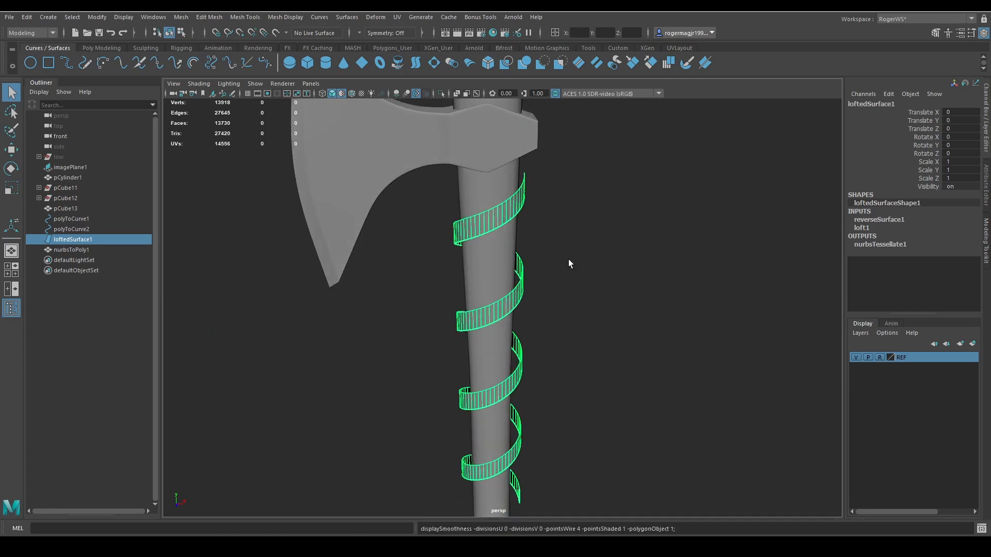
Isolate the converted polygon strap and examine its mesh density with and without smooth preview.
left_click(71, 250)
key("ctrl+1")
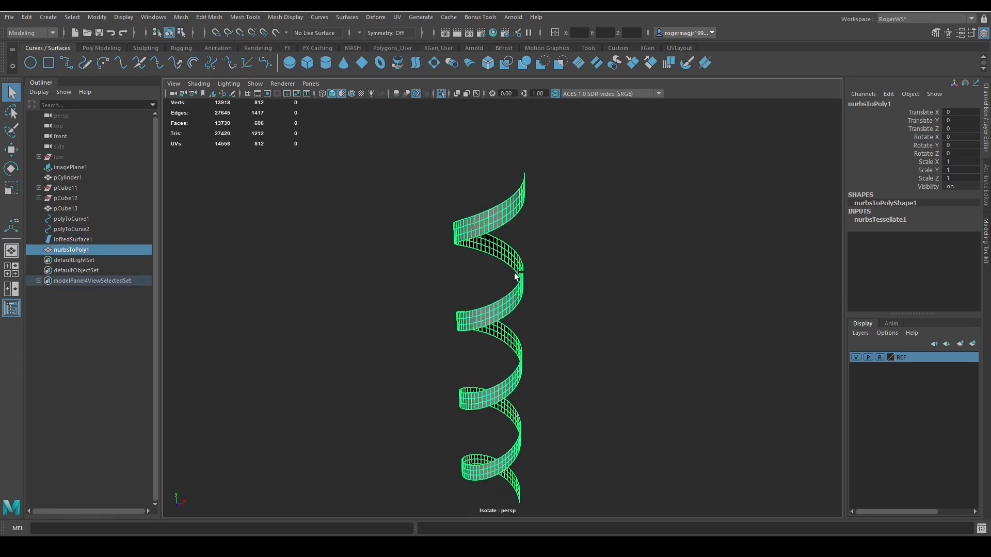
left_click(572, 240)
middle_click_drag(572, 240, 582, 264, "alt")
right_click_drag(529, 210, 529, 249, "alt")
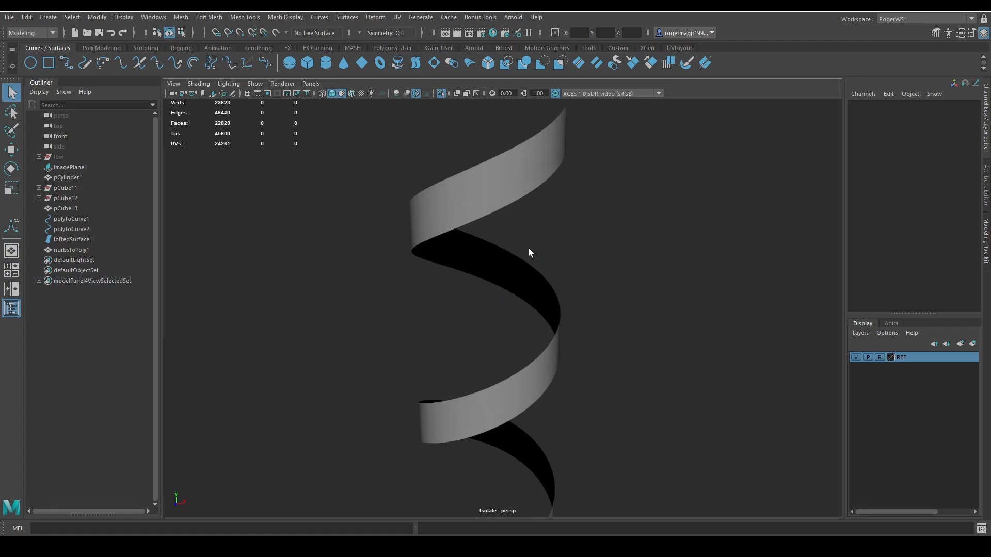
left_click(510, 208)
key("1")
key("3")
scroll(566, 252, "down", 3)
key("1")
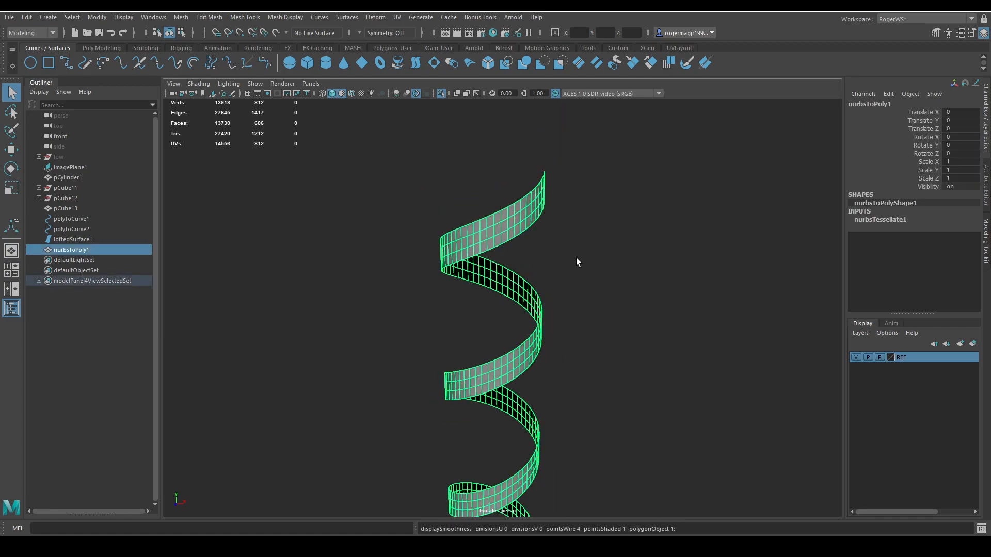
scroll(576, 258, "down", 4)
left_click_drag(574, 257, 212, 278, "alt")
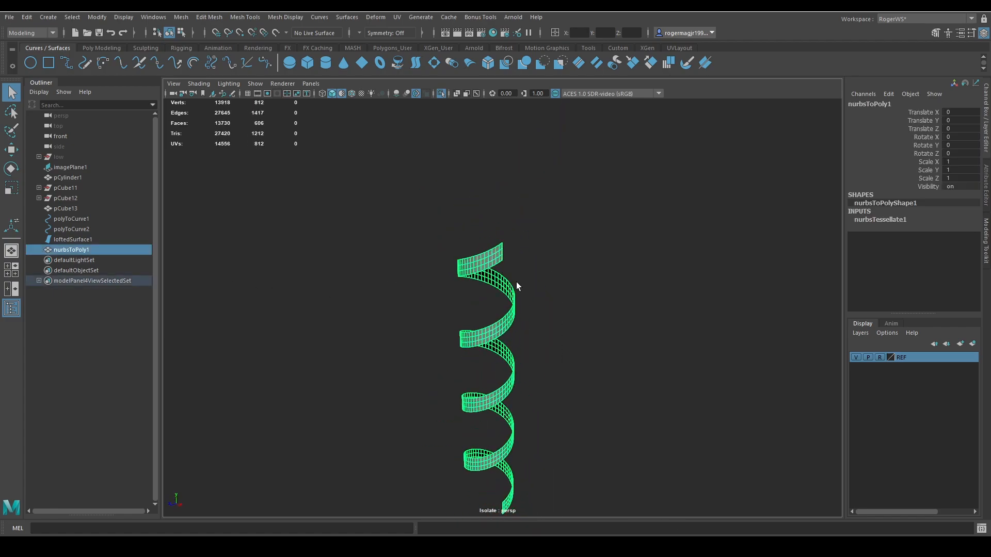
Undo the polygon conversion, loft, curve copy and curve extraction to return to the editable helix.
key("ctrl+z")
key("ctrl+z")
key("ctrl+z")
key("ctrl+z")
key("ctrl+z")
key("ctrl+z")
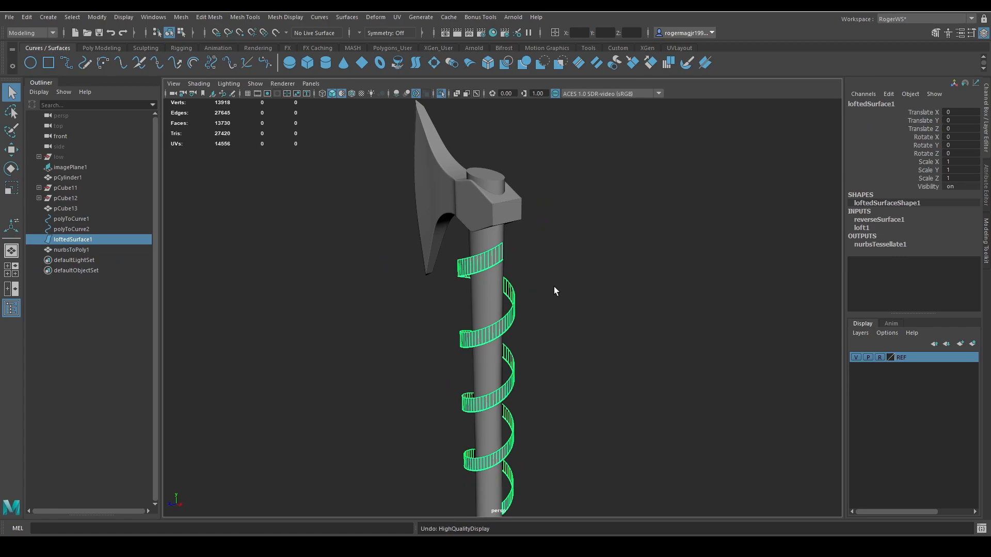
key("ctrl+z")
key("ctrl+z")
key("ctrl+z")
key("ctrl+z")
key("ctrl+z")
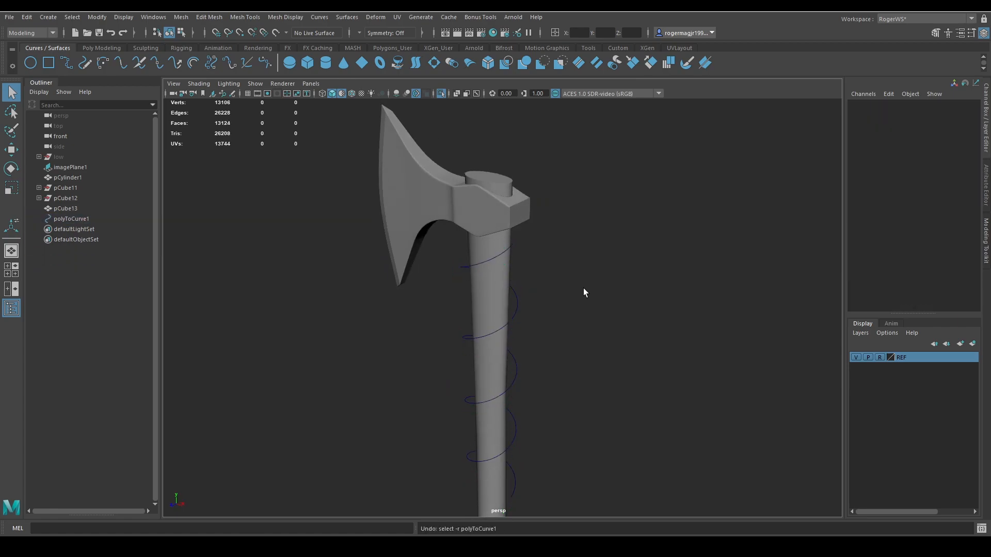
key("ctrl+z")
key("ctrl+z")
key("ctrl+z")
key("ctrl+z")
key("ctrl+z")
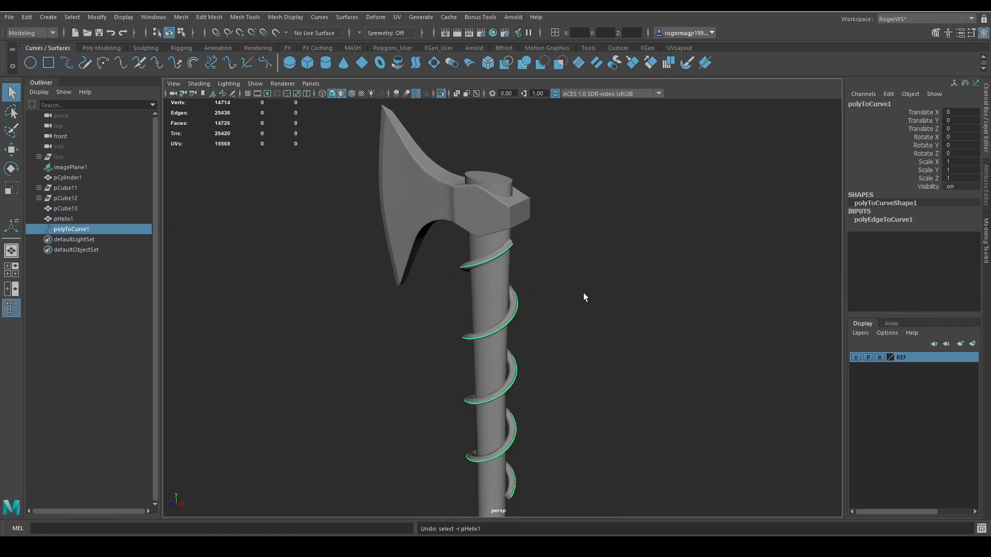
key("ctrl+z")
key("ctrl+z")
key("ctrl+z")
key("ctrl+z")
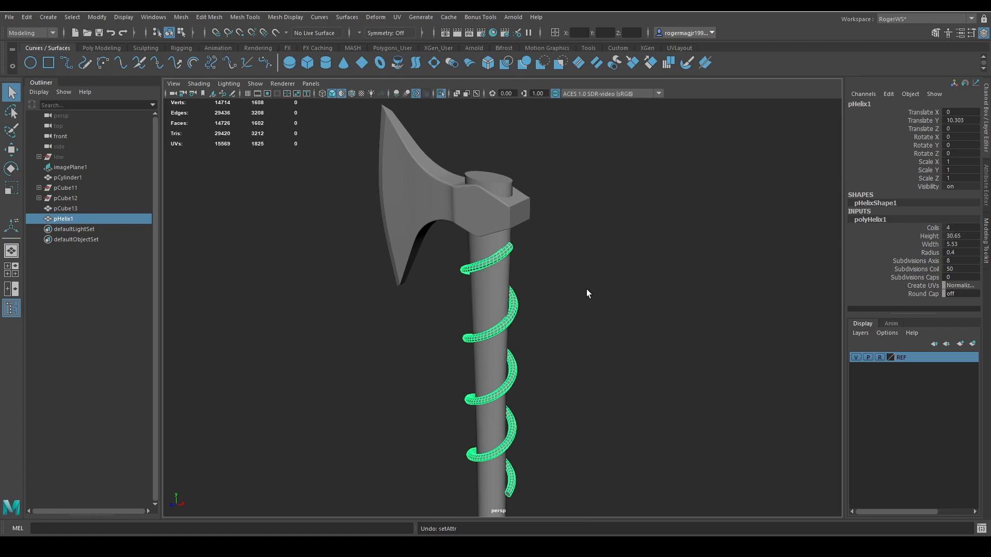
key("shift+z")
key("shift+z")
key("shift+z")
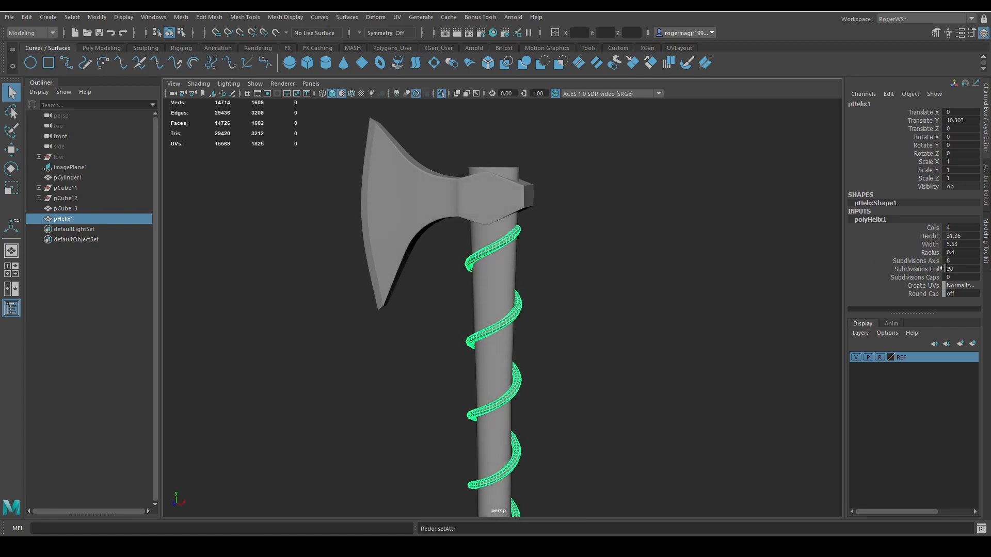
Set the helix's coil subdivisions to 24.
scroll(757, 275, "up", 5)
left_click_drag(636, 284, 593, 266, "alt")
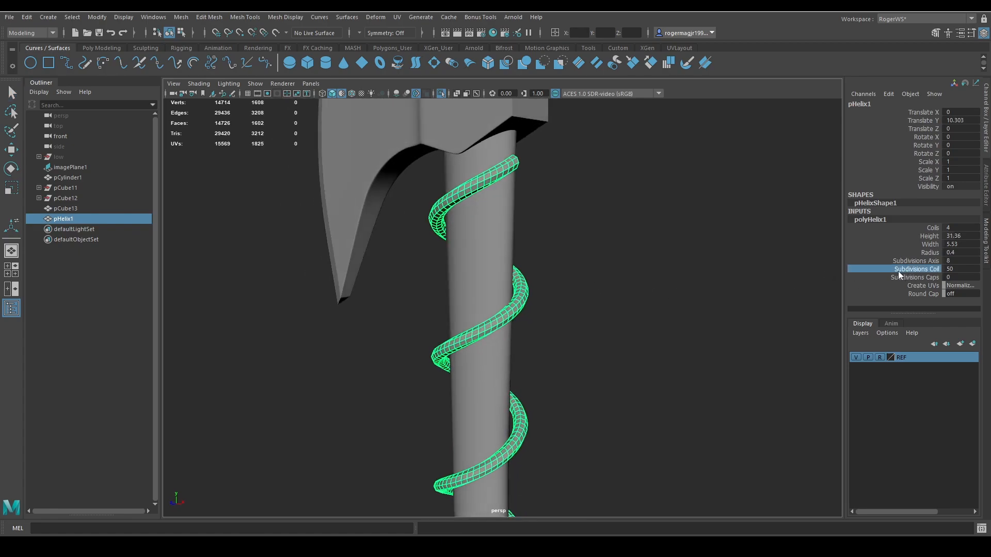
middle_click_drag(616, 278, 684, 307)
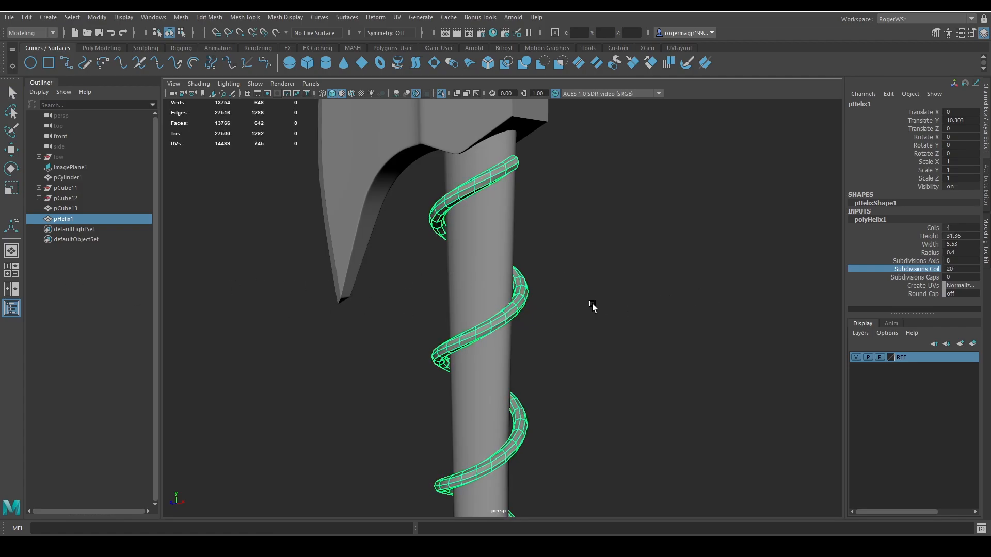
middle_click_drag(592, 307, 695, 315)
scroll(642, 325, "down", 5)
left_click_drag(622, 322, 652, 318, "alt")
key("q")
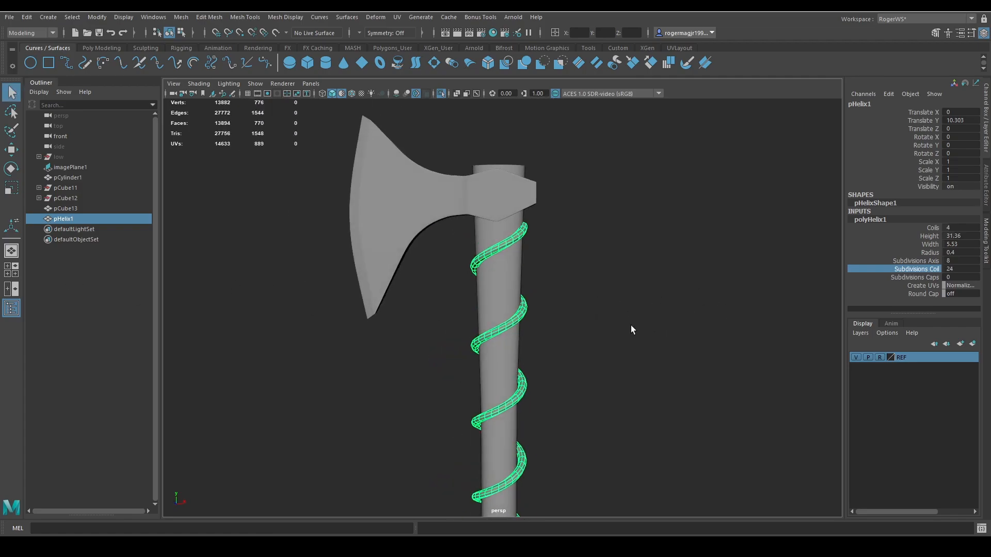
Convert a lengthwise edge loop of the helix to a curve and delete the helix mesh.
scroll(620, 289, "up", 5)
right_click_drag(502, 207, 502, 188)
double_click(499, 195)
scroll(578, 253, "down", 4)
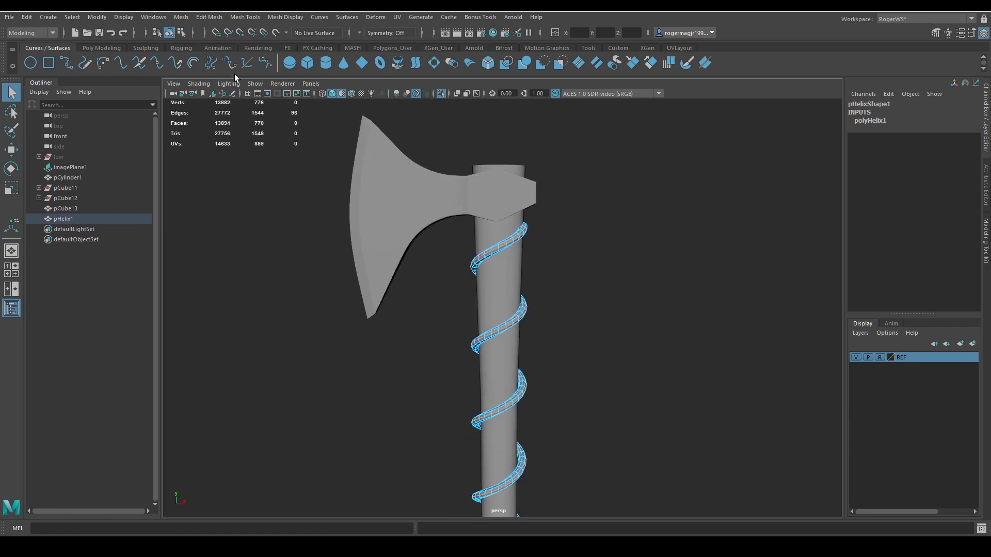
left_click(108, 18)
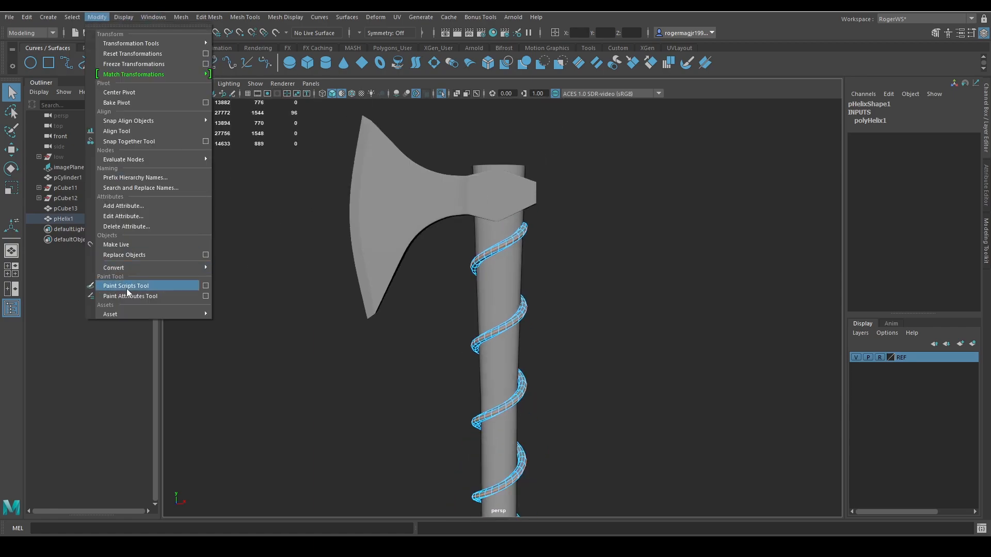
mouse_move(129, 268)
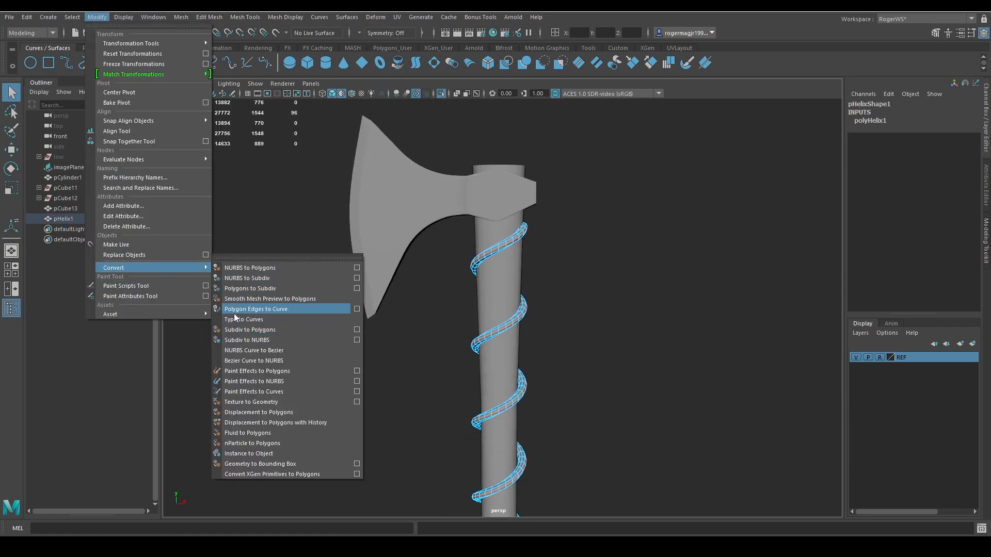
left_click(259, 309)
left_click(505, 244)
key("Delete")
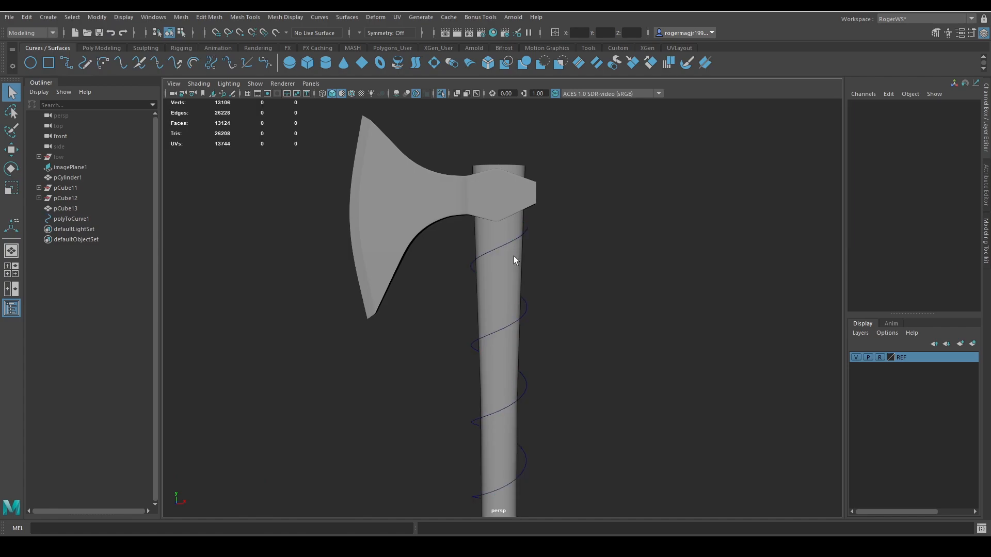
Select the extracted spiral curve and examine how it fits around the axe handle.
left_click(526, 308)
right_click_drag(555, 308, 468, 326)
left_click_drag(553, 331, 487, 336, "alt")
middle_click_drag(549, 273, 554, 316, "alt")
right_click_drag(555, 316, 599, 282, "alt")
left_click(571, 291)
left_click_drag(570, 291, 553, 264, "alt")
left_click(553, 263)
right_click_drag(559, 266, 521, 262, "alt")
left_click_drag(521, 262, 584, 312, "alt")
scroll(584, 312, "up", 2)
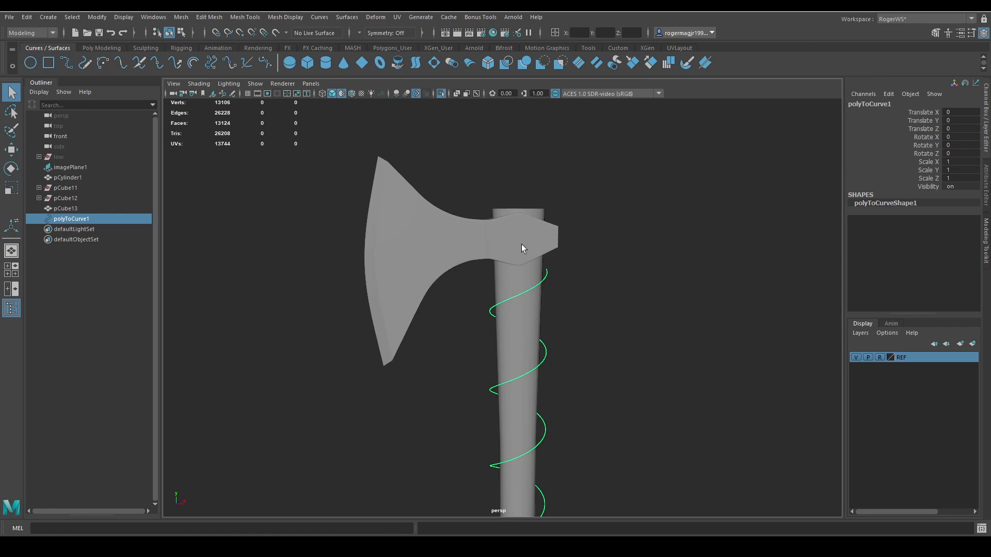
Apply a ShrinkWrap deformer with Closest projection to the spiral curve, using the handle cylinder as the target.
left_click(517, 282, "shift")
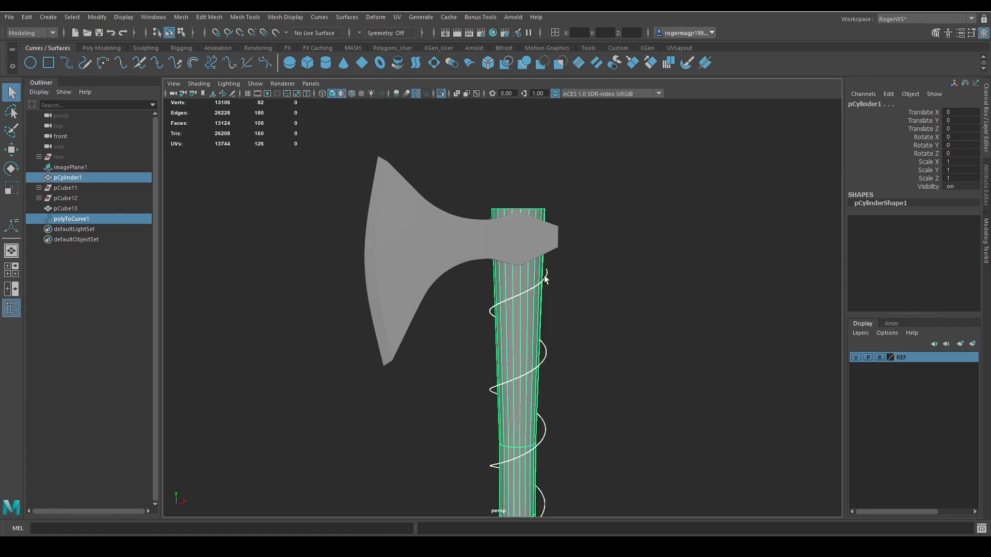
left_click(374, 17)
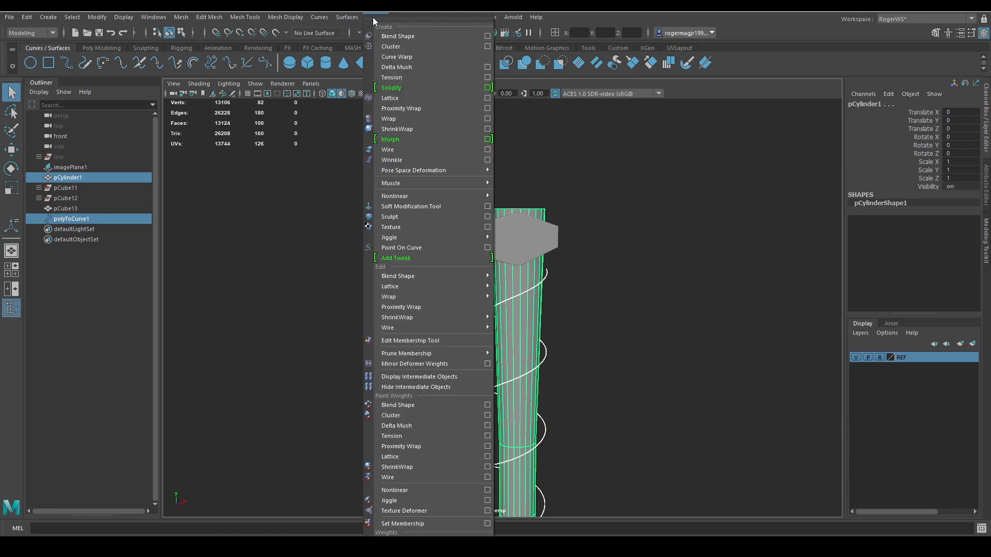
left_click(487, 129)
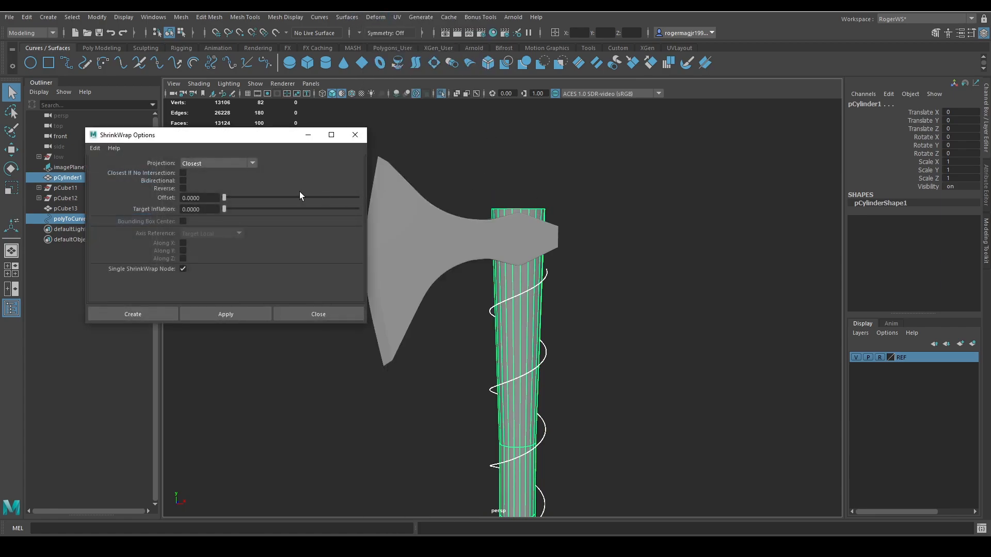
left_click(149, 316)
scroll(465, 305, "up", 5)
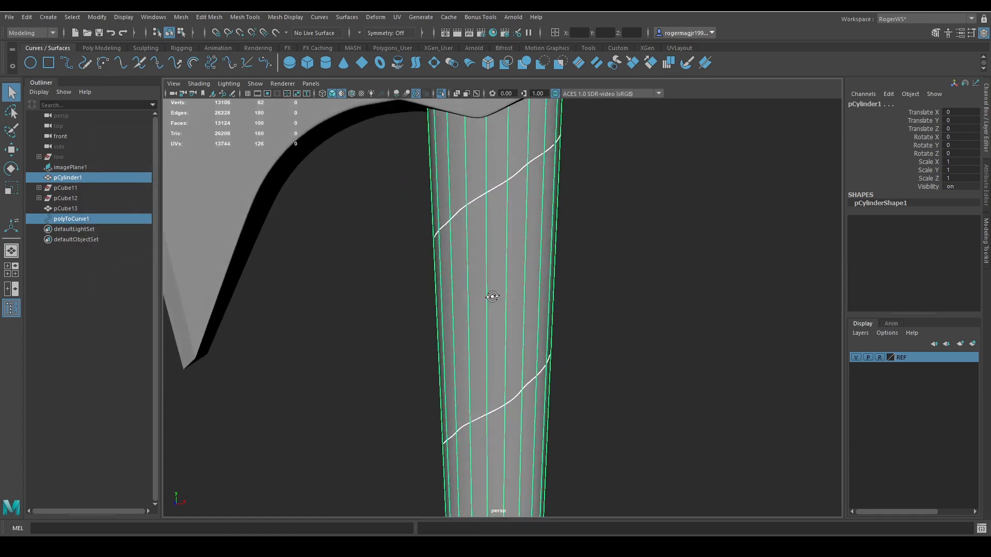
mouse_move(492, 296)
left_mouse_down("alt")
mouse_move(354, 310)
mouse_move(473, 307)
mouse_move(504, 285)
left_mouse_up("alt")
left_click(503, 285)
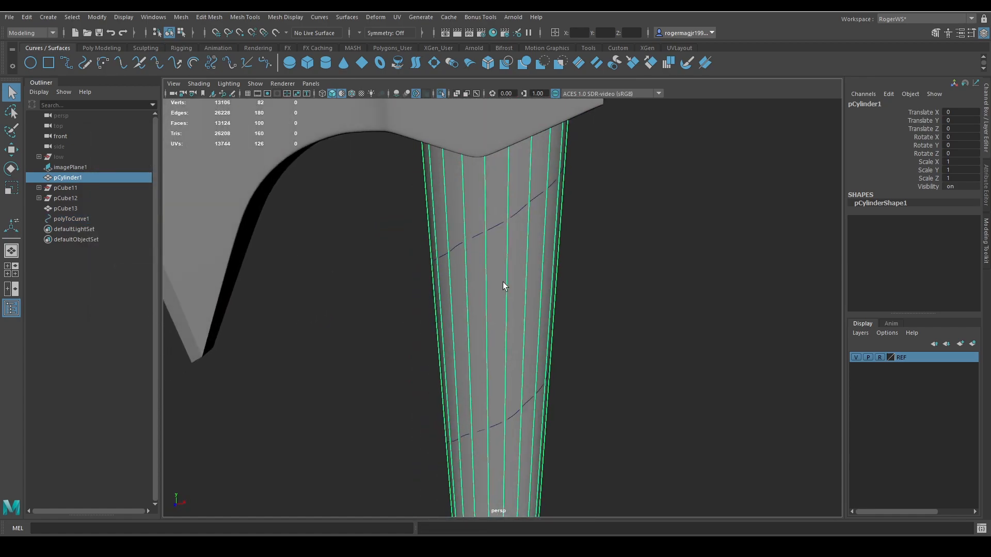
Isolate the shrink-wrapped spiral curve, rebuild it to smooth its shape, and bring the whole axe back into view.
left_click(498, 227)
key("ctrl+1")
left_click_drag(570, 242, 382, 129, "alt")
left_click(317, 17)
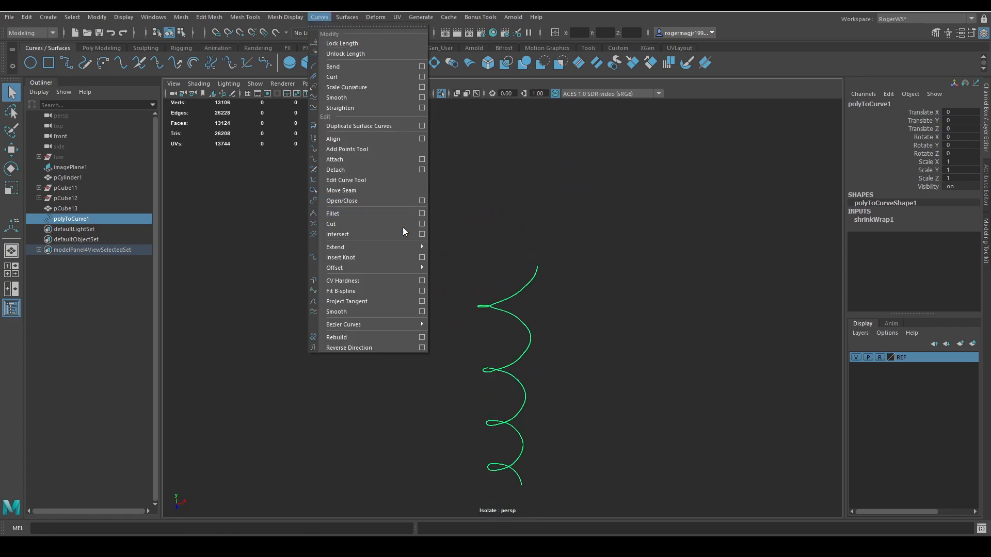
left_click(377, 338)
right_click_drag(566, 286, 501, 288)
left_click_drag(522, 273, 545, 288, "alt")
right_click_drag(546, 285, 572, 240)
left_click_drag(507, 213, 526, 306)
key("ctrl+1")
Duplicate the rebuilt spiral curve and mirror the copy by setting its Scale X to -1.
key("ctrl+d")
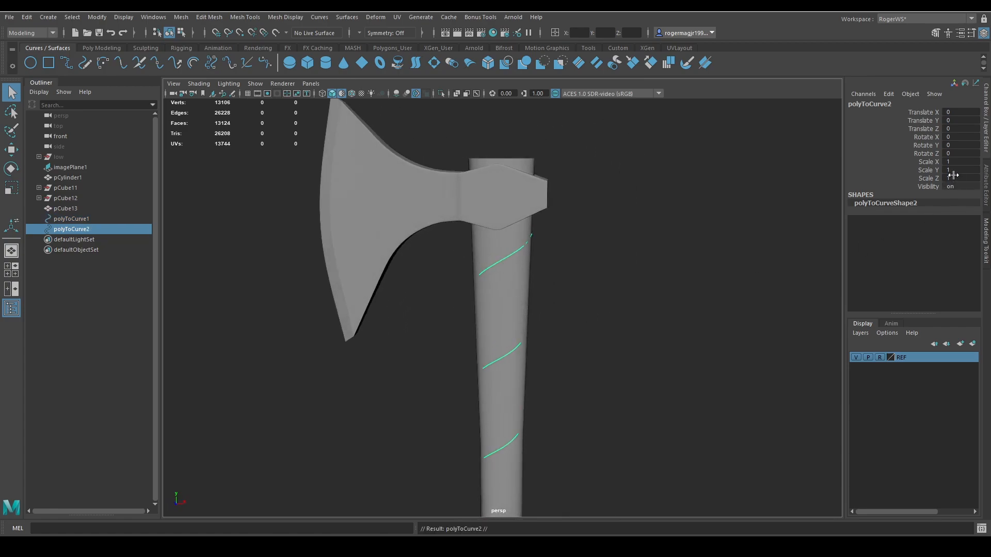
key("w")
left_click_drag(621, 272, 618, 193, "alt")
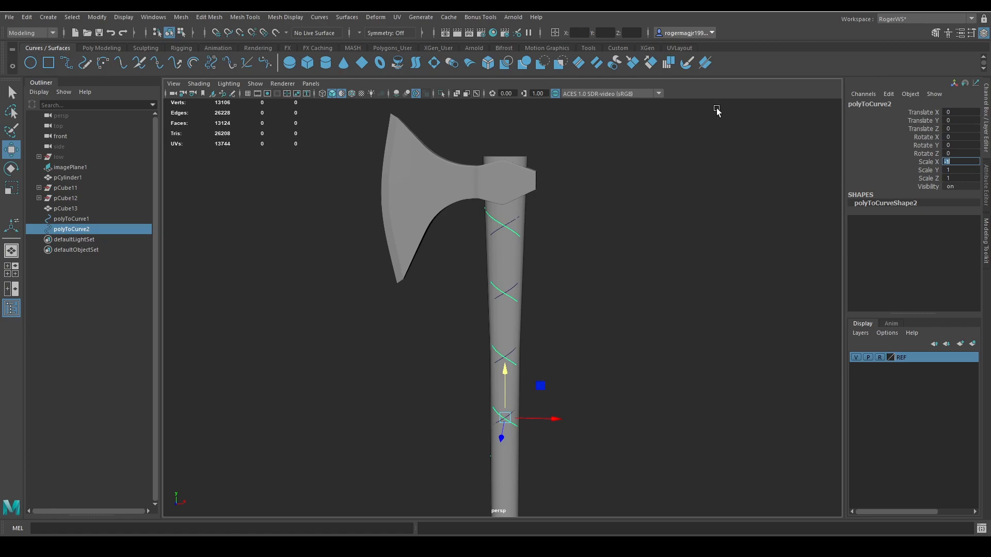
key("Return")
Isolate a spiral curve from the handle and examine its shape and its contact with the wood.
left_click_drag(666, 198, 489, 211, "alt")
left_click(503, 220, "shift")
key("ctrl+1")
key("ctrl+z")
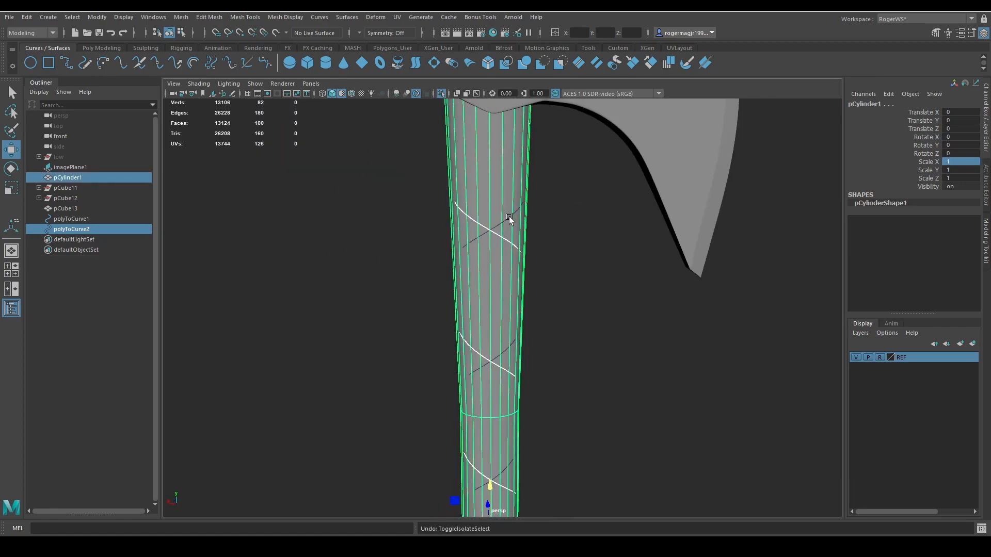
key("ctrl+z")
left_click(509, 216, "shift")
key("ctrl+1")
left_click_drag(532, 217, 554, 203, "alt")
left_click(620, 206)
left_click(515, 179)
key("ctrl+1")
left_click_drag(507, 175, 604, 247, "alt")
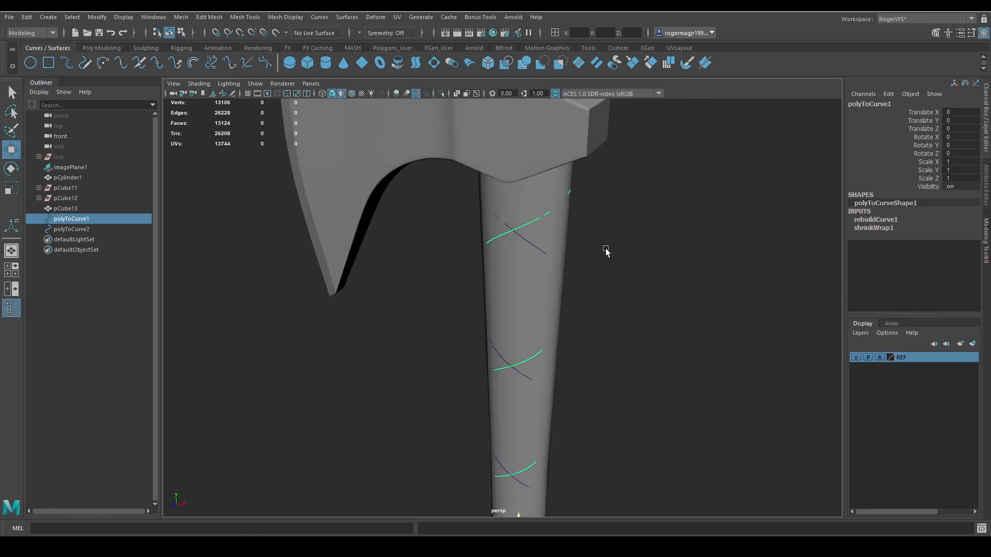
Isolate both spiral curves together and examine where they cross around the handle.
left_click(522, 234, "shift")
key("ctrl+1")
left_click_drag(479, 170, 425, 184, "alt")
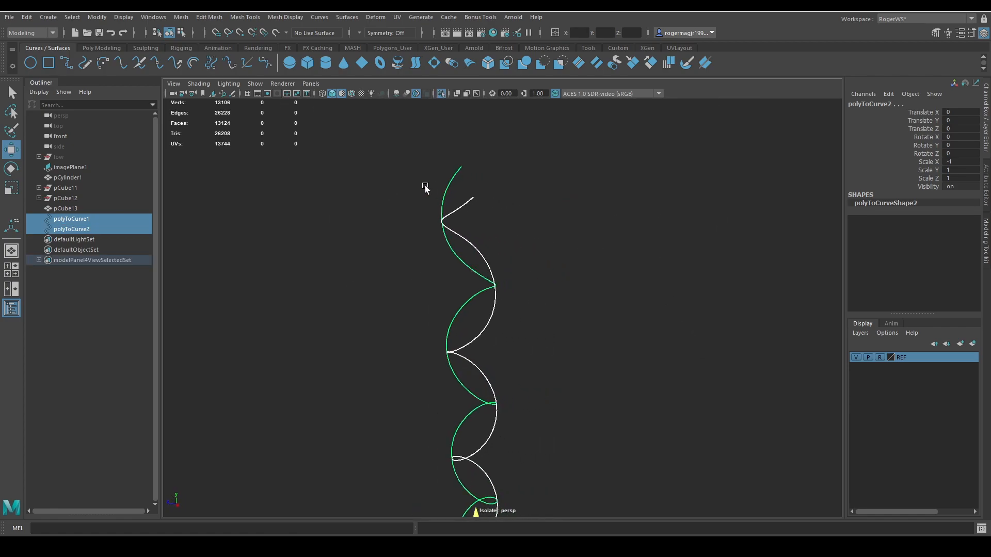
left_click_drag(543, 192, 576, 173, "alt")
scroll(643, 232, "down", 5)
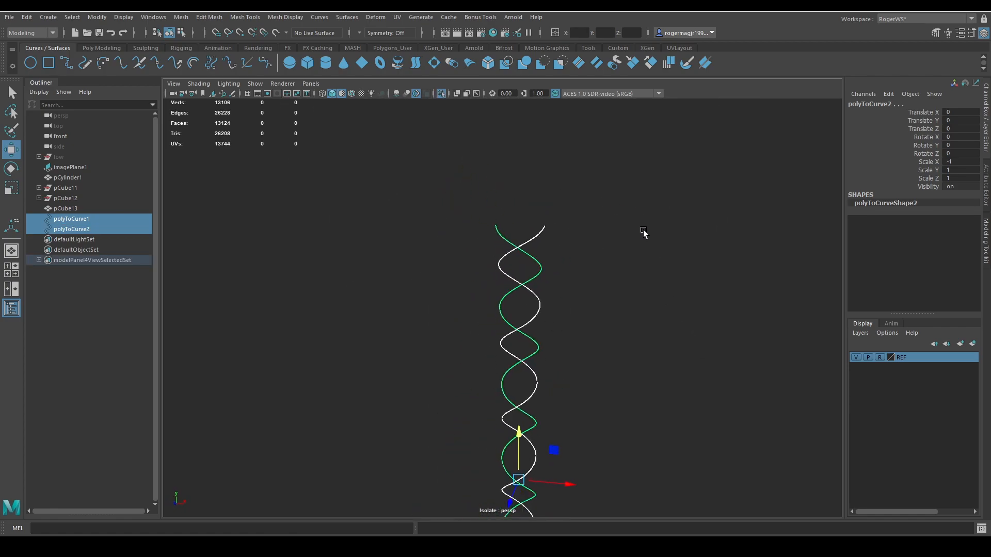
key("ctrl+1")
middle_click_drag(628, 334, 630, 225, "alt")
scroll(619, 209, "down", 2)
left_click_drag(618, 206, 615, 245, "alt")
scroll(579, 304, "up", 4)
middle_click_drag(585, 255, 595, 277, "alt")
left_click_drag(595, 277, 604, 309, "alt")
Try to extend the original spiral curve near the axe head with the Add Points Tool.
left_click(518, 226)
left_click_drag(604, 243, 524, 291, "alt")
left_click(319, 17)
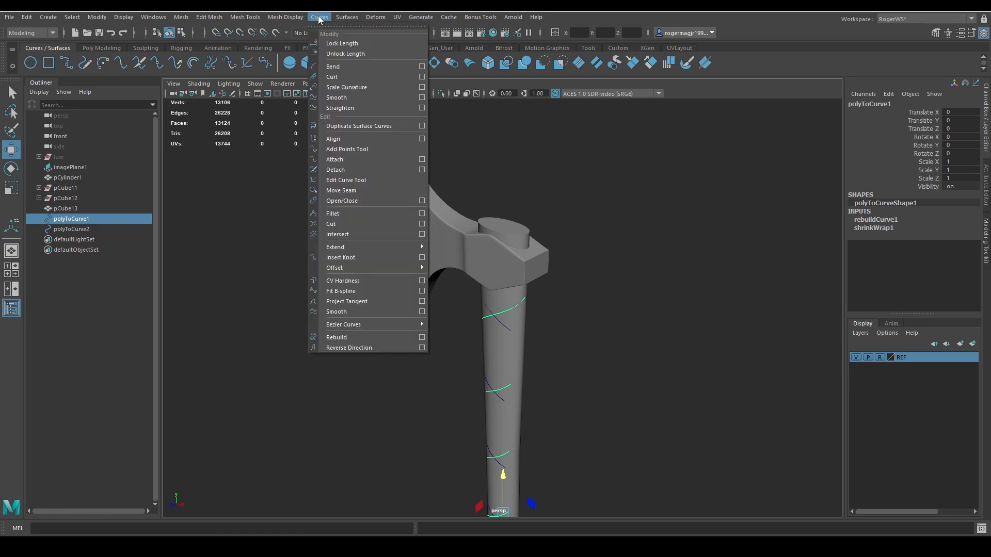
left_click(359, 151)
scroll(589, 314, "up", 3)
left_click_drag(593, 333, 567, 313, "alt")
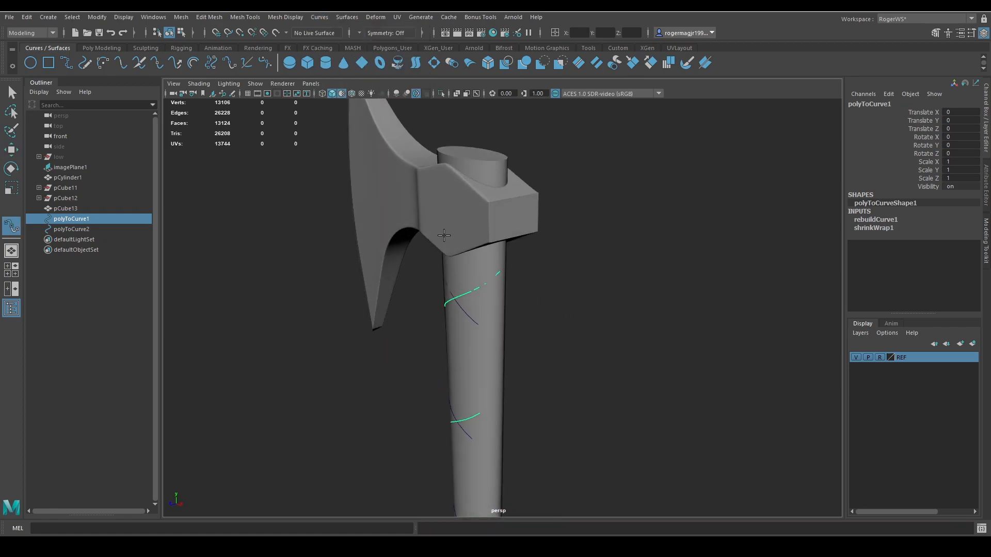
left_click(520, 271)
key("ctrl+z")
key("q")
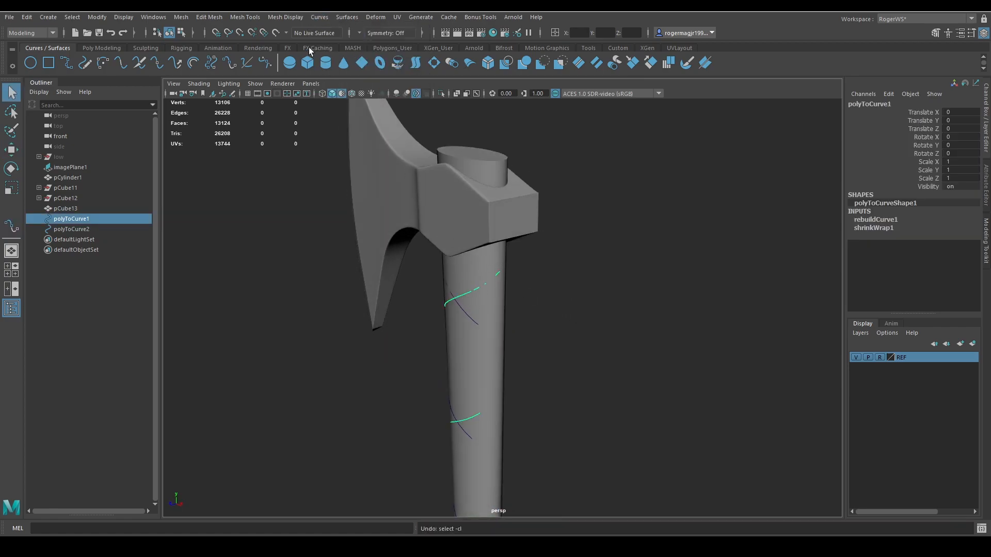
Try again to add points to the upper end of the original spiral curve.
left_click(319, 17)
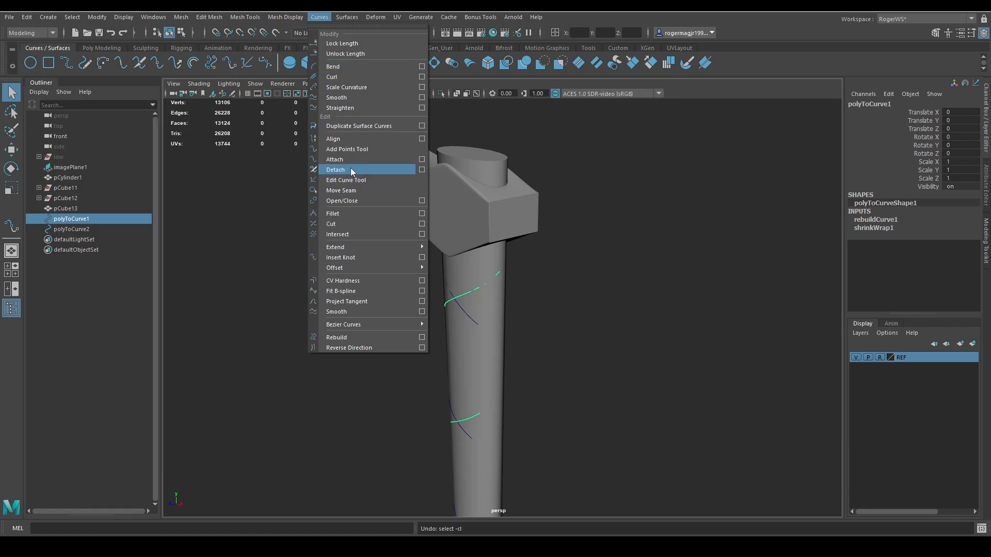
left_click(342, 150)
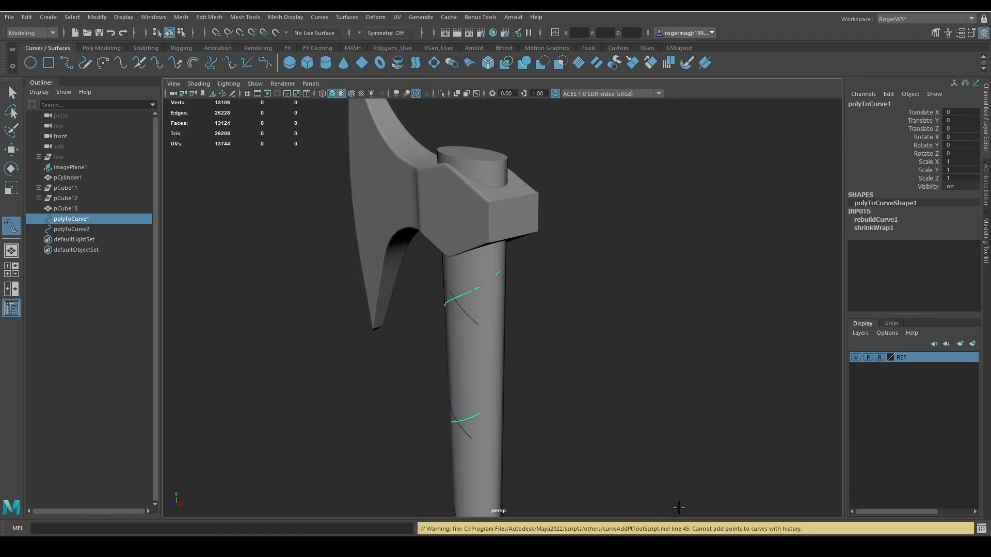
left_click_drag(485, 284, 602, 317, "alt")
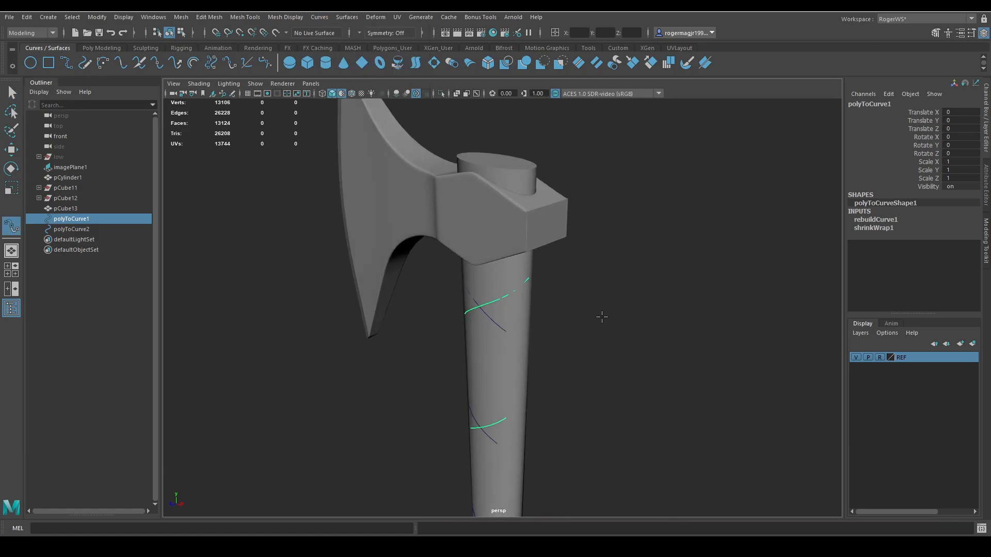
Delete the construction history of the original spiral curve.
left_click(112, 48)
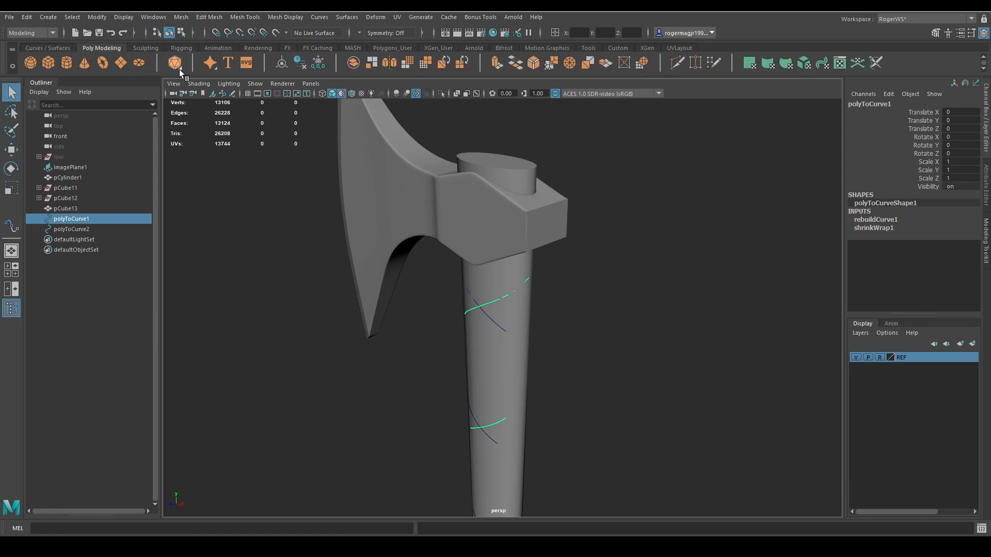
left_click(297, 62)
left_click(320, 17)
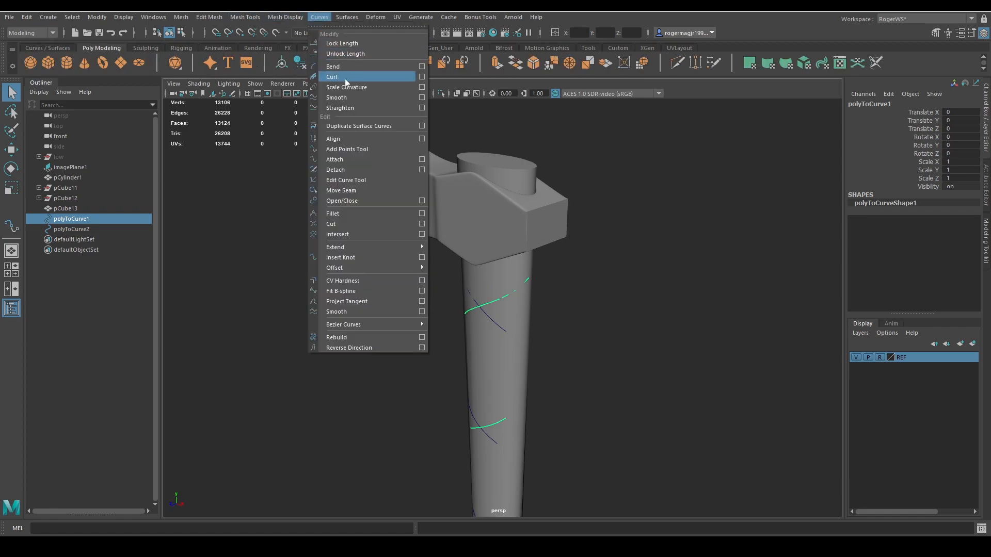
left_click(355, 149)
left_click_drag(550, 279, 575, 258, "alt")
left_click_drag(471, 391, 540, 244, "alt")
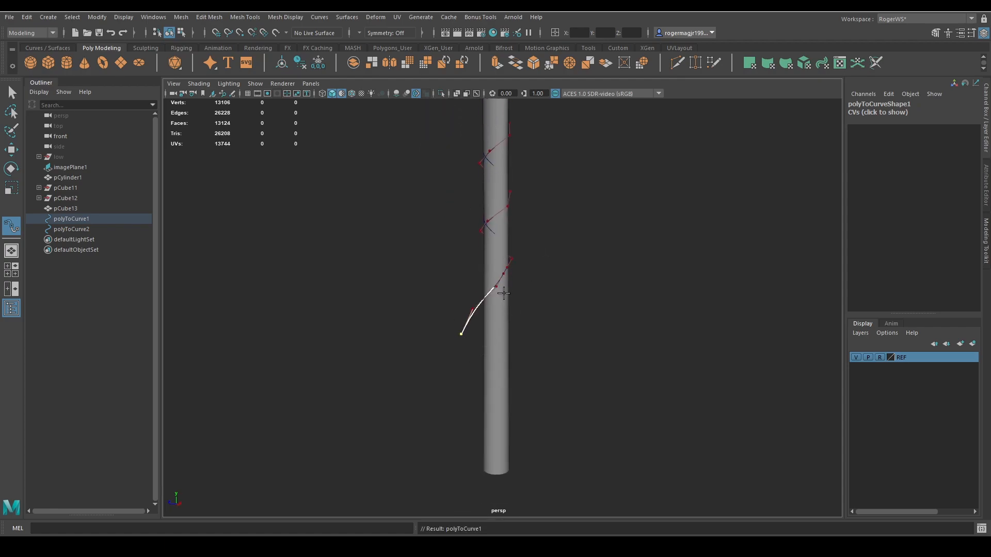
key("Return")
middle_click_drag(562, 232, 551, 301, "alt")
key("q")
left_click_drag(540, 219, 398, 111, "alt")
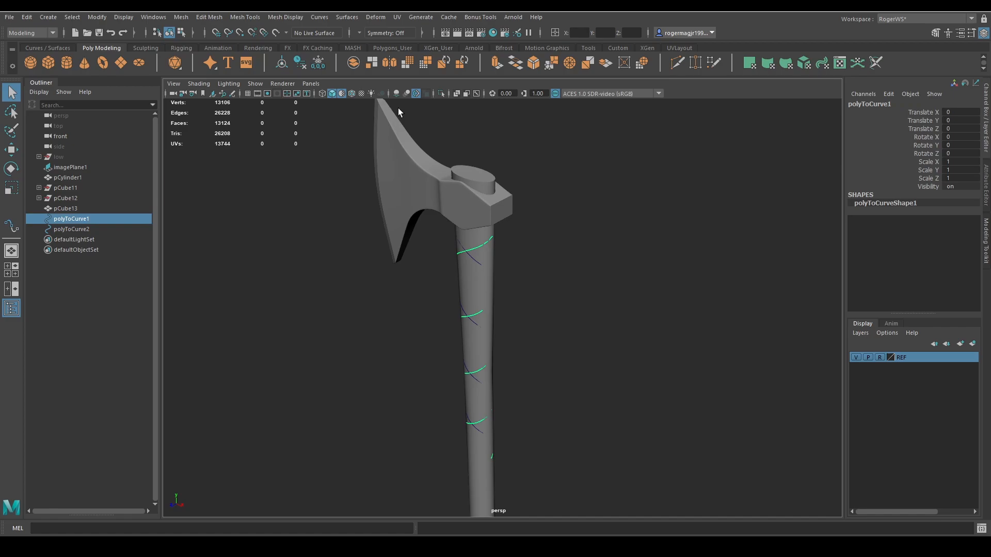
Reverse the original spiral curve's direction and start the Add Points Tool from its upper end below the axe head.
left_click(320, 18)
left_click(343, 348)
left_click_drag(501, 313, 497, 333, "alt")
left_click(320, 17)
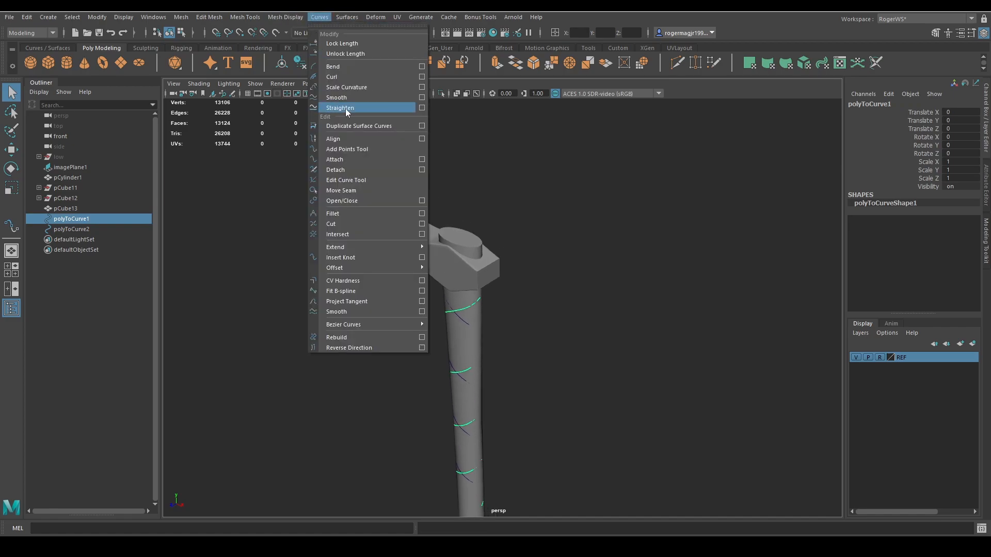
left_click(355, 151)
mouse_move(546, 304)
left_mouse_down("alt")
mouse_move(491, 337)
mouse_move(389, 292)
left_mouse_up("alt")
middle_click_drag(389, 291, 470, 351, "alt")
right_click_drag(469, 351, 498, 315, "alt")
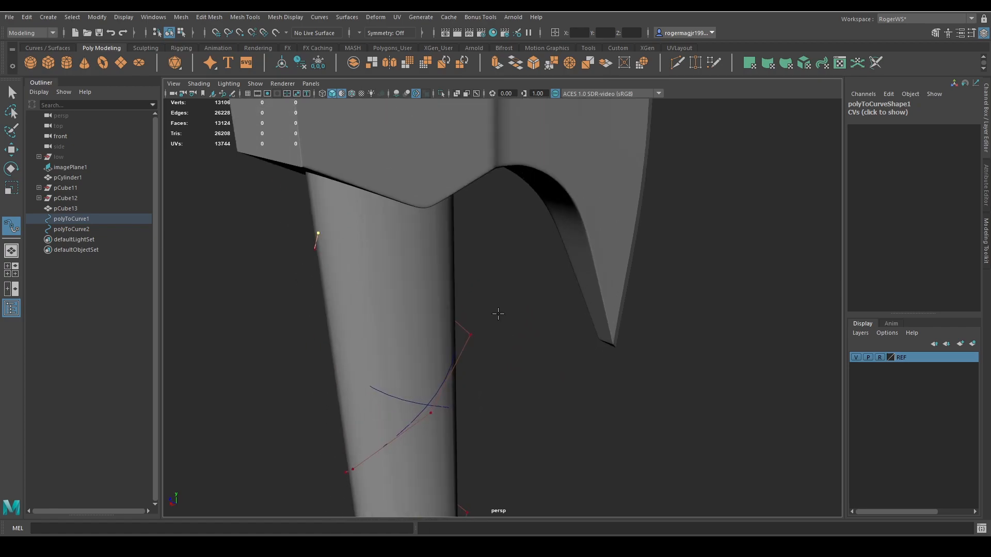
Try to place an extension point beyond the curve's upper end in wireframe display, then undo it.
key("alt+5")
mouse_move(469, 279)
left_mouse_down("alt")
mouse_move(496, 267)
mouse_move(521, 270)
mouse_move(487, 264)
left_mouse_up("alt")
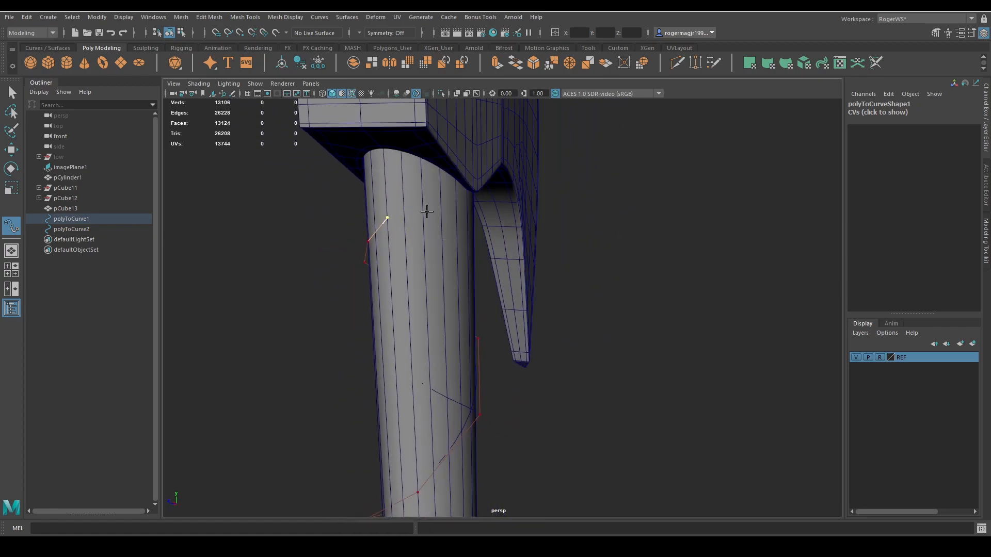
left_click_drag(431, 204, 559, 215, "alt")
key("4")
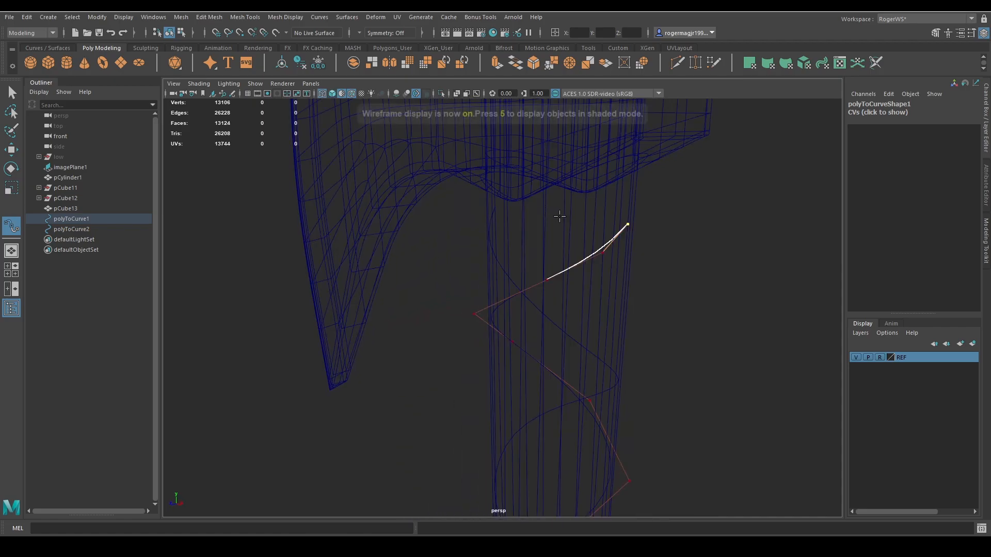
left_click(684, 202)
key("ctrl+z")
In the front view, extend the spiral curve's upper end with points looping across the handle just below the axe head.
key("space")
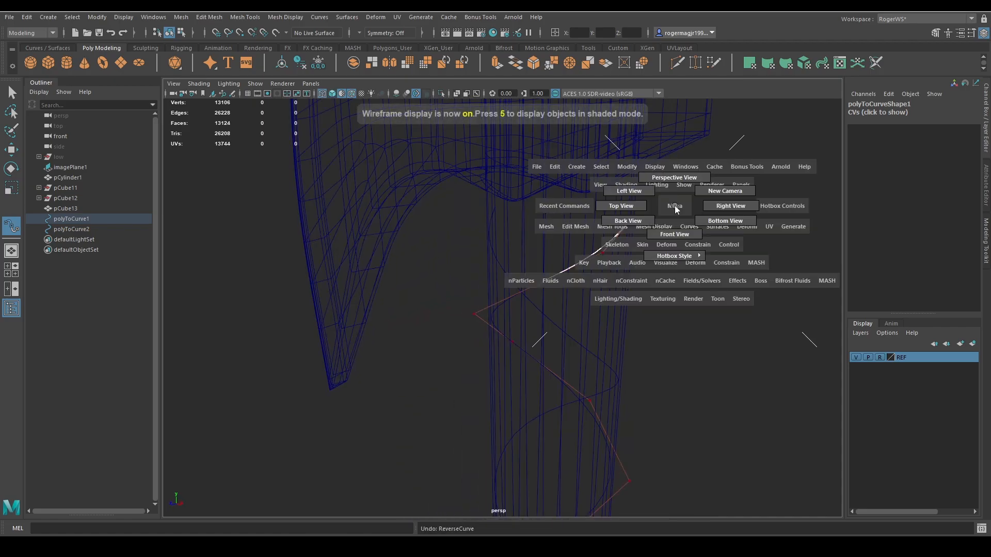
left_click(675, 234)
key("5")
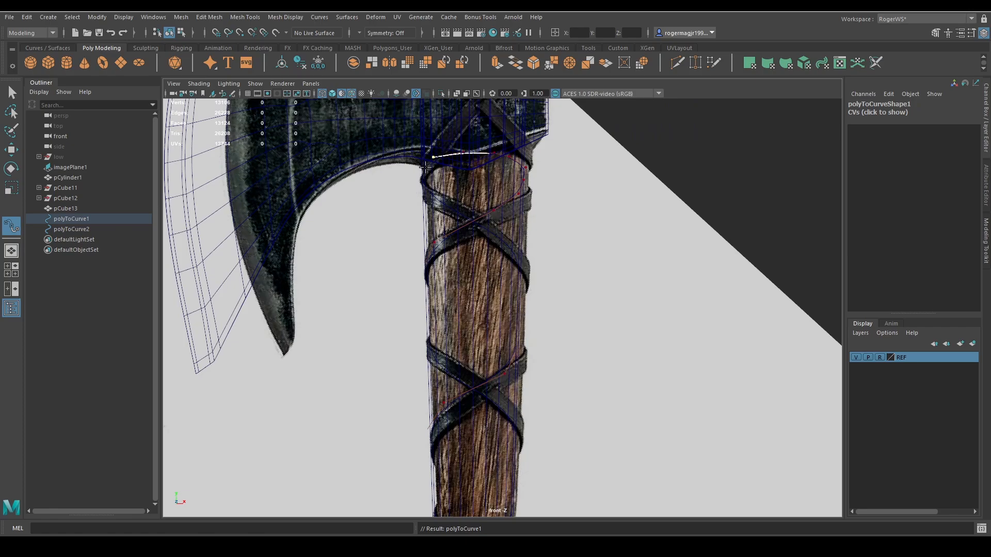
key("q")
left_click(556, 127)
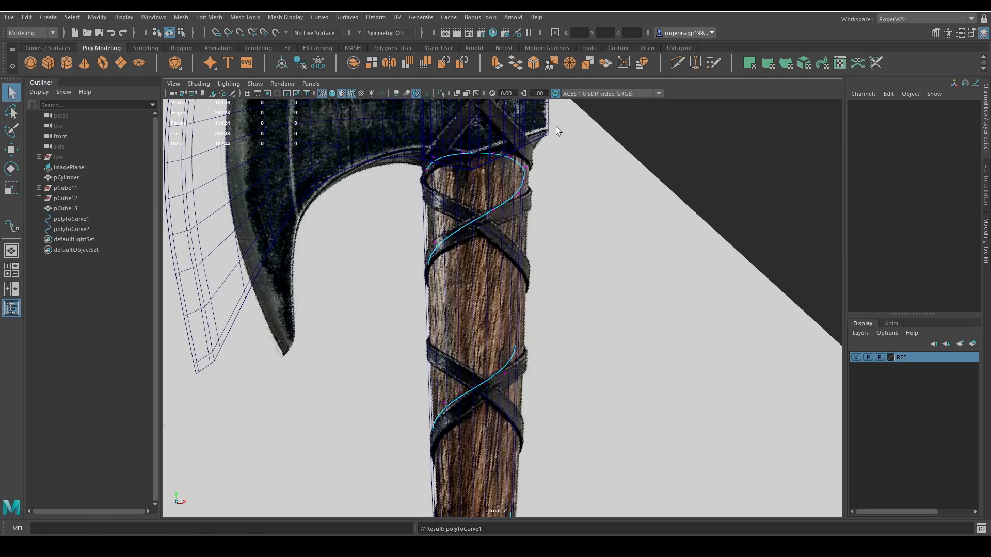
Select the newly added control vertices in the perspective view and move them in depth to bring the curve to the handle.
left_click_drag(527, 122, 403, 168)
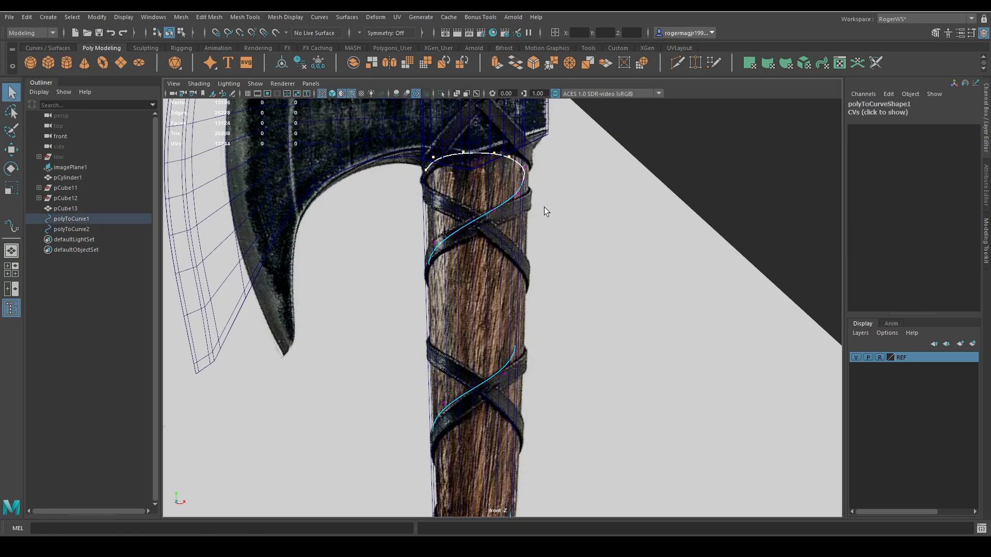
key("space")
mouse_move(562, 210)
left_mouse_down()
mouse_move(556, 160)
mouse_move(513, 212)
left_mouse_up()
key("5")
key("w")
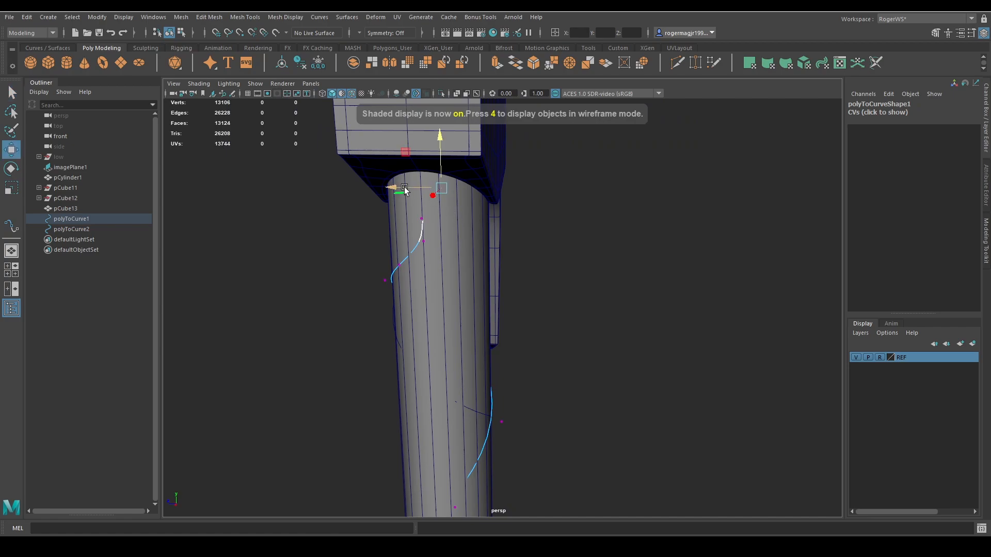
key("q")
left_click_drag(432, 209, 473, 203)
key("w")
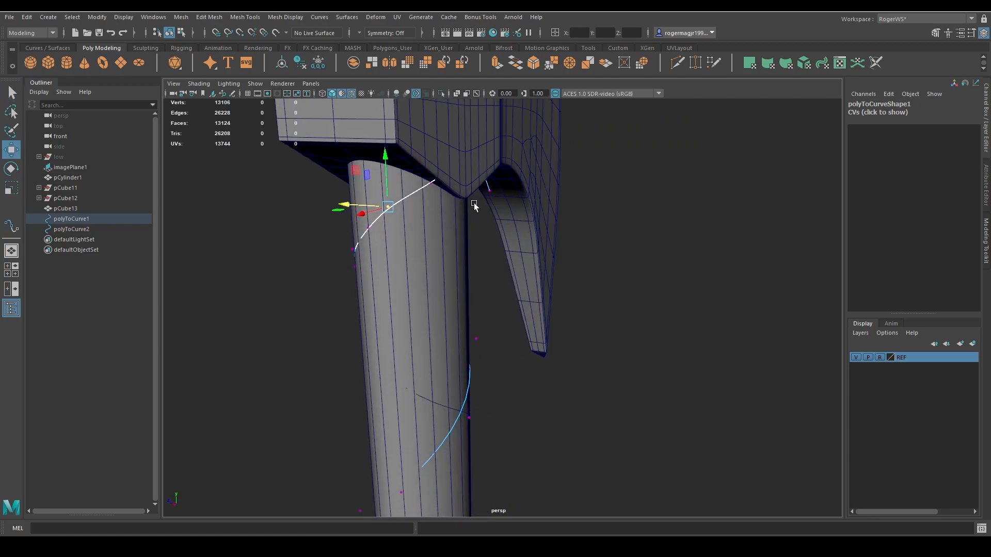
Select the last control vertices of the extended curve in wireframe display and adjust their height under the axe head.
key("4")
left_click_drag(539, 137, 421, 193)
left_click_drag(463, 141, 463, 148)
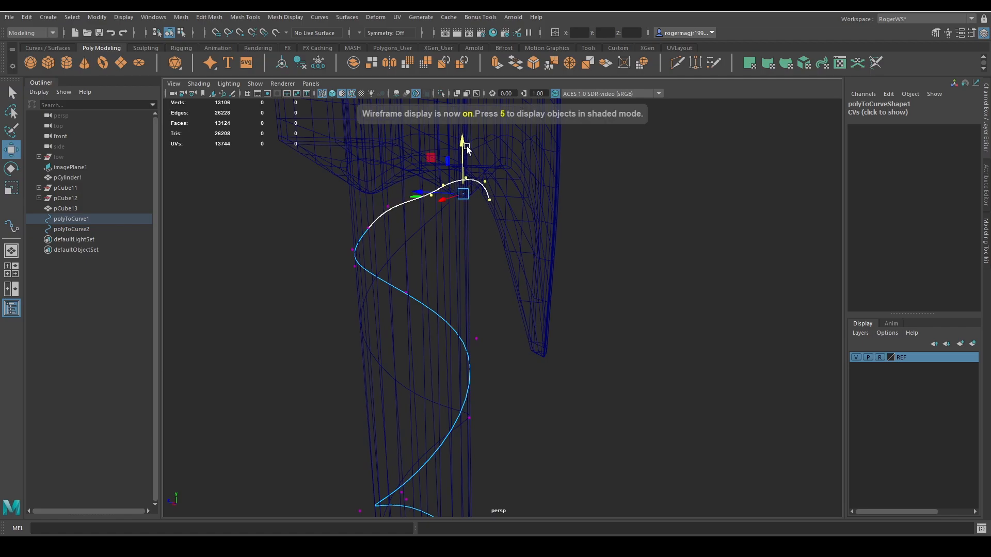
key("5")
mouse_move(480, 203)
left_mouse_down("alt")
mouse_move(510, 218)
mouse_move(461, 227)
left_mouse_up("alt")
Isolate both spiral curves and examine how the extended upper end lines up with the mirrored curve.
key("q")
left_click_drag(487, 324, 430, 378)
left_click(429, 379)
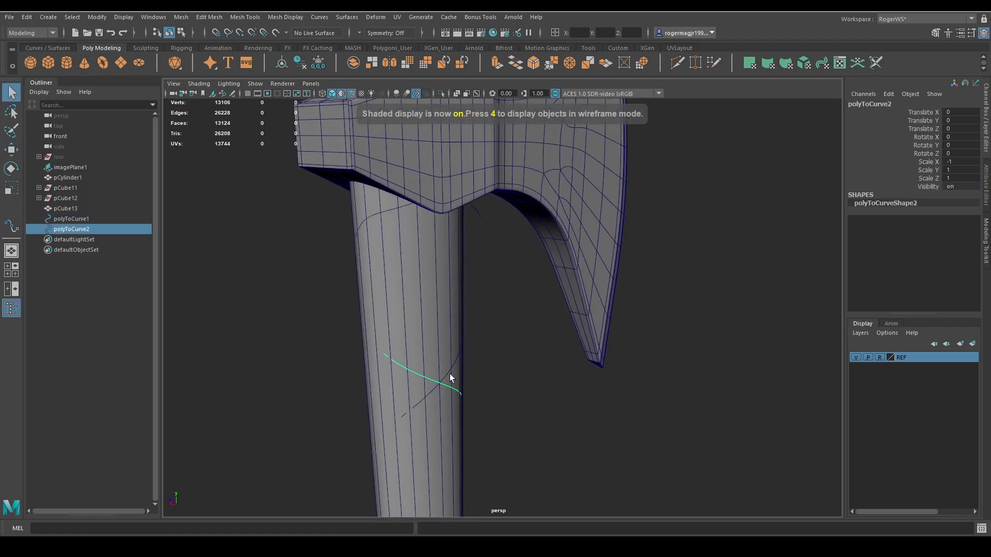
left_click(454, 364, "shift")
key("ctrl+z")
left_click(454, 366, "shift")
key("ctrl+1")
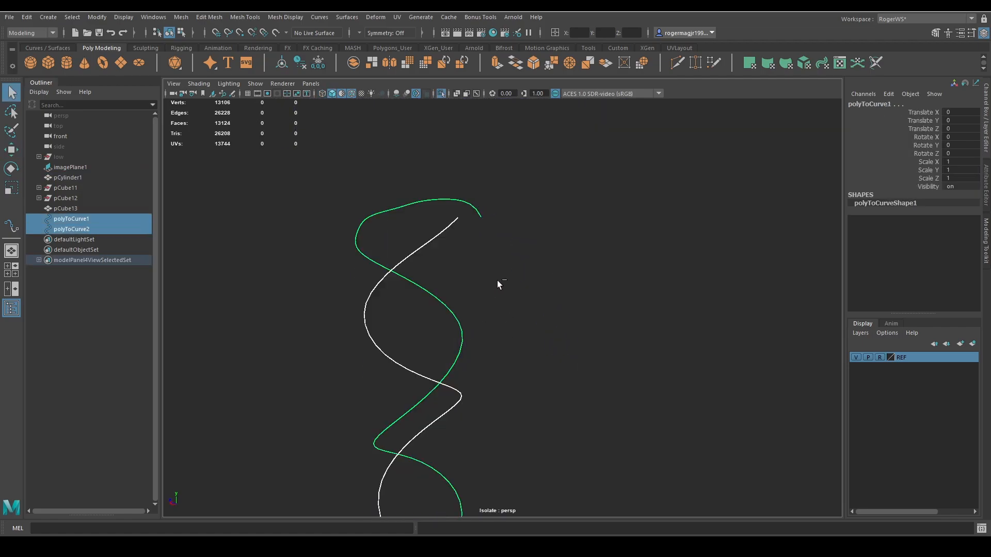
left_click_drag(497, 280, 653, 281, "alt")
left_click(596, 259)
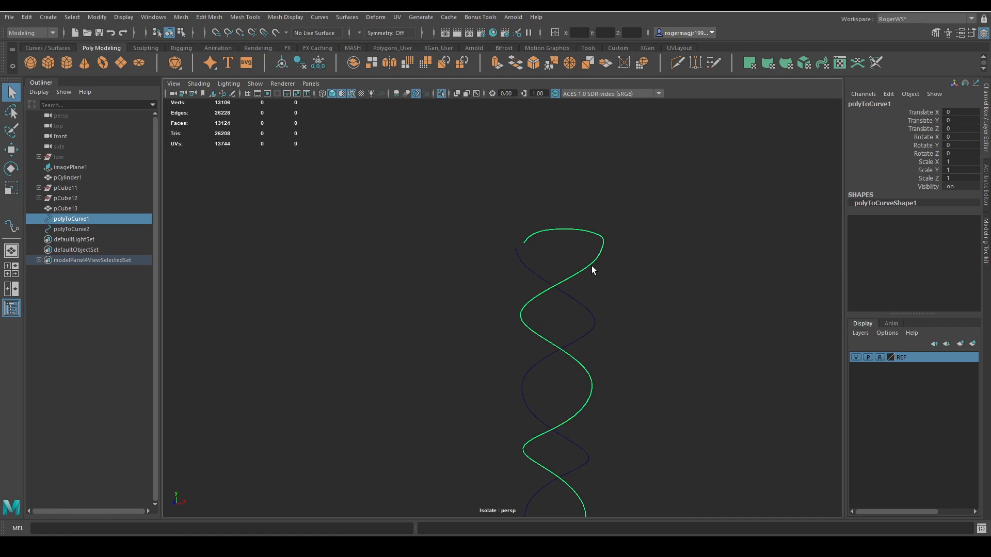
left_click_drag(592, 266, 484, 308, "alt")
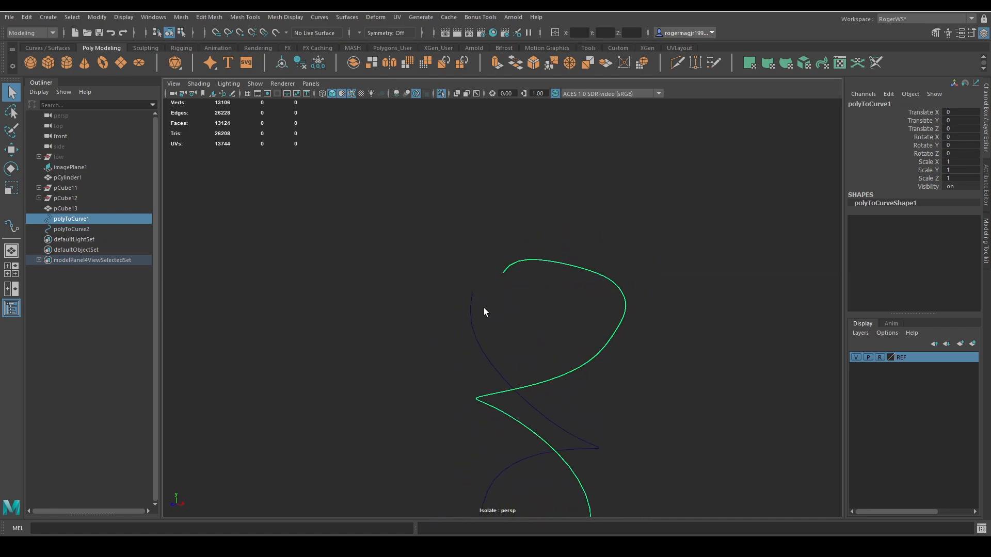
Move the end control vertex of the extended spiral curve onto the upper end of the mirrored curve.
key("F8")
left_click(503, 273)
key("w")
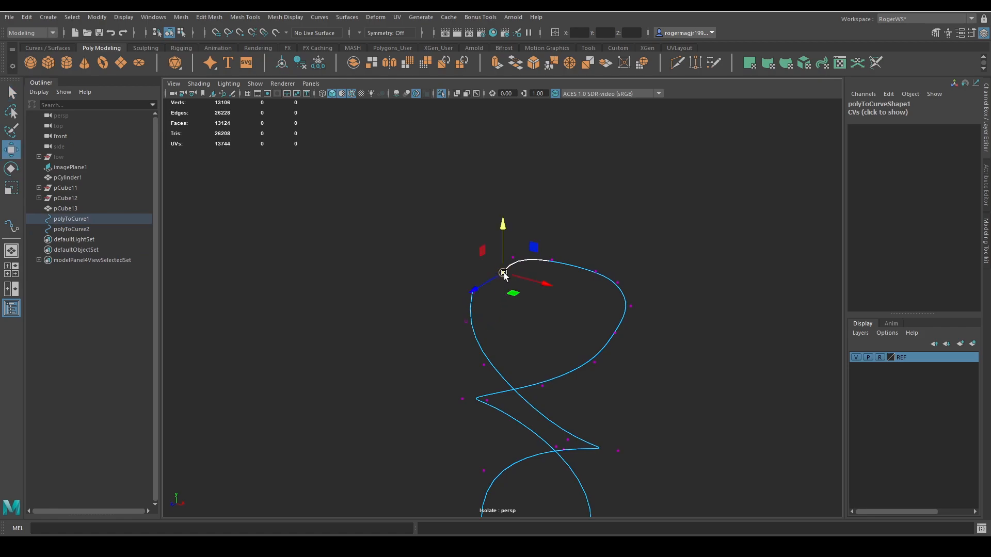
key("q")
left_click_drag(570, 284, 531, 285, "alt")
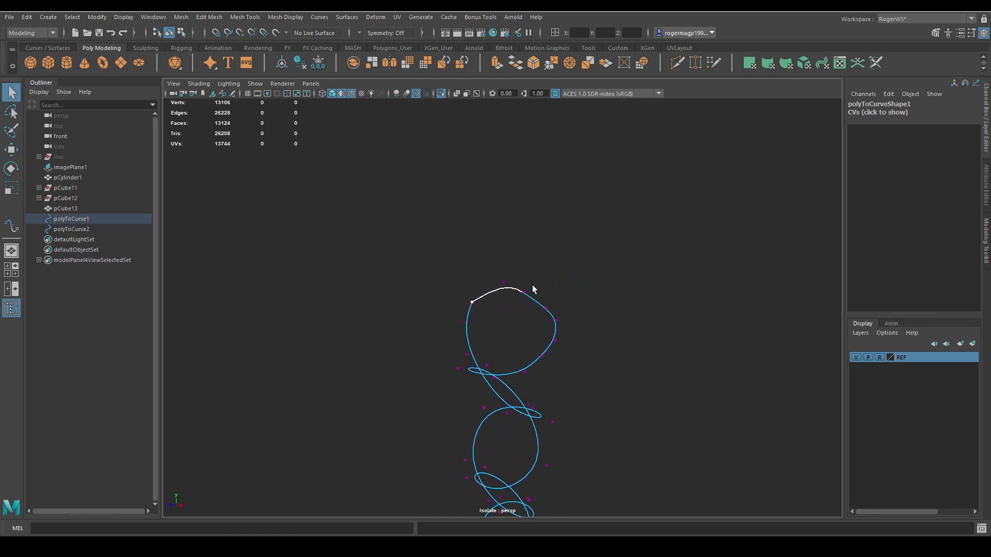
Return to object selection, select the original spiral curve and exit isolation to show the whole axe in shaded display.
key("F8")
left_click(528, 303)
left_click(535, 301)
key("space")
mouse_move(558, 318)
left_mouse_down()
mouse_move(558, 298)
mouse_move(438, 248)
mouse_move(574, 262)
left_mouse_up()
key("5")
key("ctrl+1")
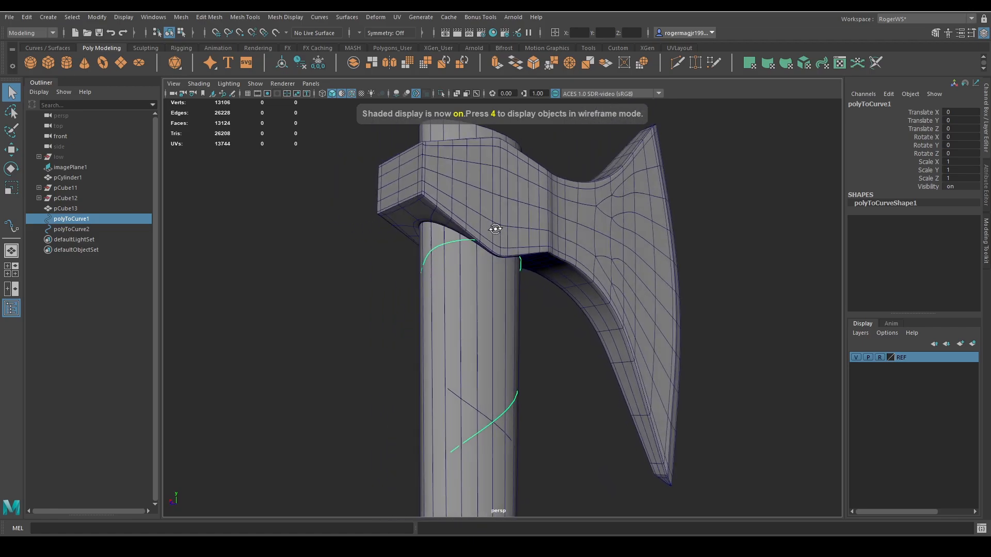
Select individual control vertices along the original curve's upper loop and reposition them closer to the handle's surface.
key("4")
right_click_drag(520, 254, 498, 240)
left_click(440, 239)
key("5")
mouse_move(440, 242)
left_mouse_down("alt")
mouse_move(574, 321)
mouse_move(530, 338)
left_mouse_up("alt")
scroll(488, 265, "up", 4)
key("w")
key("q")
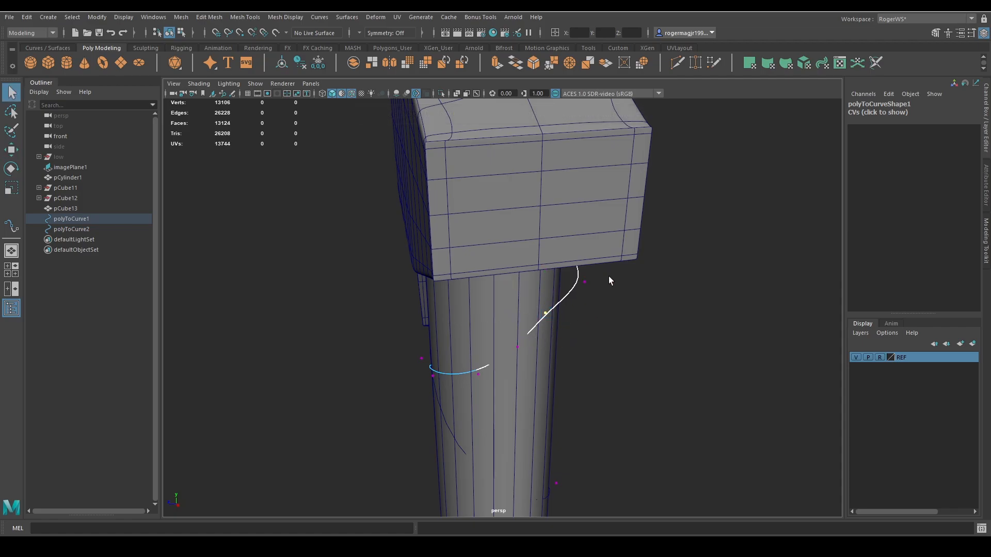
key("w")
left_click_drag(609, 275, 460, 224)
key("q")
Select the control vertices at the top of the upper loop, reposition them beneath the axe head and undo the last change.
key("4")
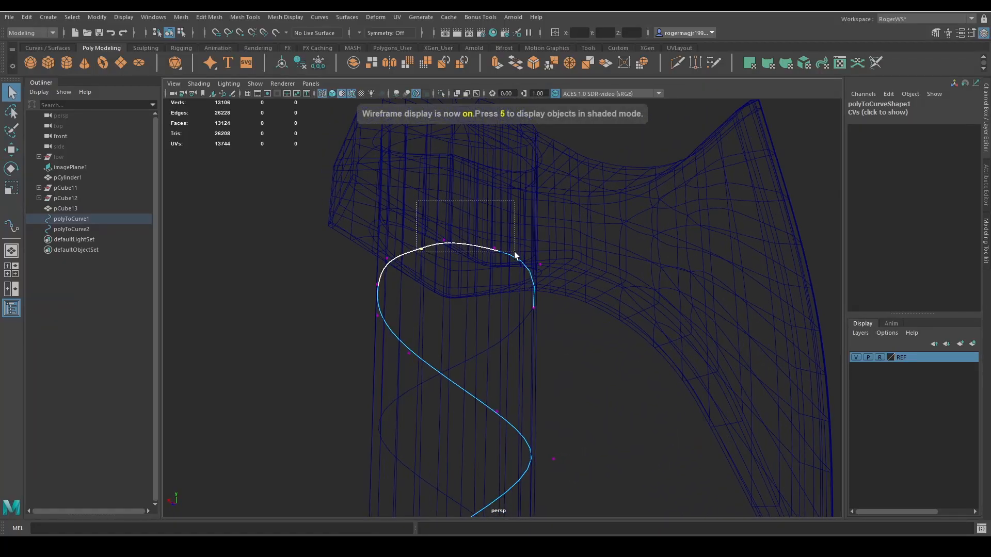
left_click_drag(515, 253, 514, 252)
key("w")
key("5")
mouse_move(446, 210)
left_mouse_down()
mouse_move(447, 255)
mouse_move(507, 287)
mouse_move(604, 294)
mouse_move(480, 303)
mouse_move(677, 296)
mouse_move(624, 309)
mouse_move(548, 293)
left_mouse_up()
key("q")
key("4")
key("5")
key("w")
key("ctrl+z")
Select the mirrored spiral curve and compare its upper end with the original curve from the side in wireframe display.
key("F8")
left_click(676, 291)
left_click(498, 350)
left_click(495, 350)
left_click(511, 338, "shift")
key("4")
left_click_drag(620, 195, 494, 299)
left_click_drag(629, 288, 663, 280)
key("ctrl+z")
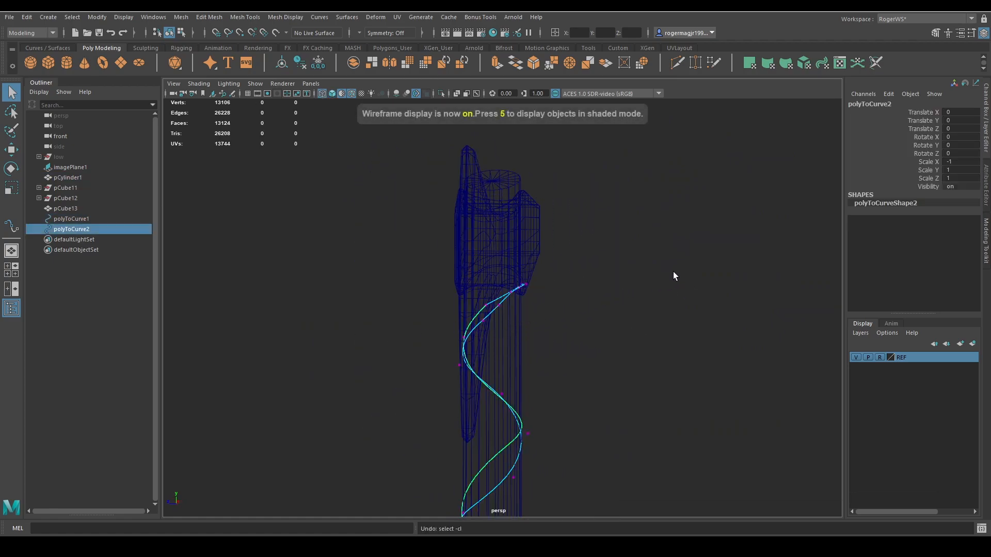
Try to move the upper control vertices of both spiral curves together vertically below the axe head.
left_click(652, 236)
left_click_drag(419, 316, 412, 320)
key("5")
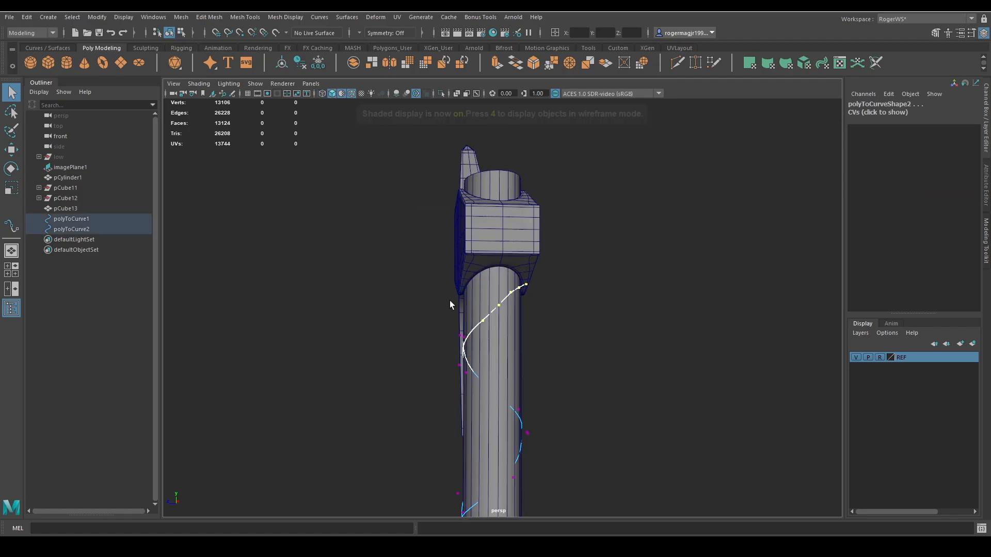
scroll(450, 300, "up", 6)
key("w")
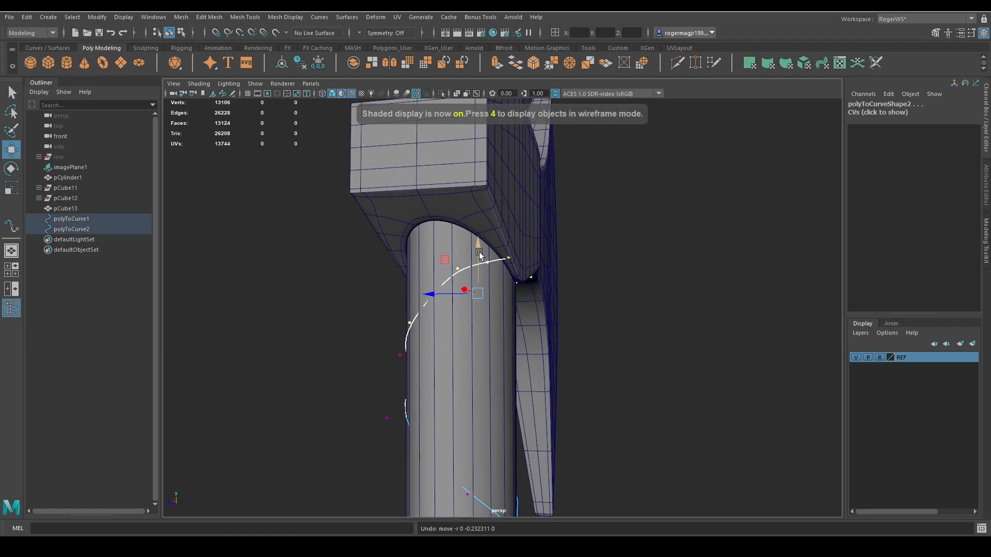
left_click_drag(479, 252, 491, 302, "alt")
Select only the original curve's upper control vertices and lower them along the handle beneath the axe head.
key("q")
left_click_drag(451, 261, 565, 235, "alt")
key("4")
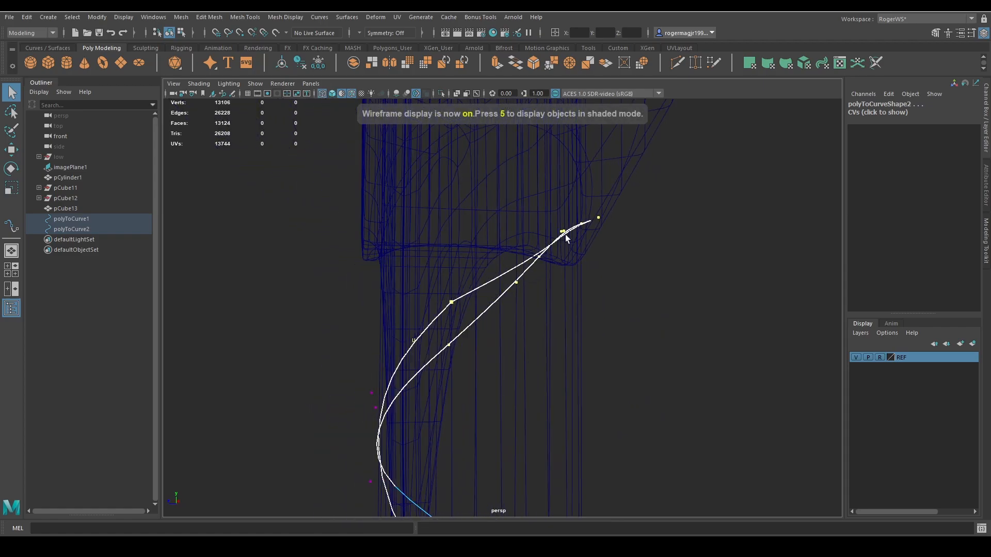
mouse_move(509, 287)
left_mouse_down()
mouse_move(527, 298)
mouse_move(568, 289)
left_mouse_up()
key("5")
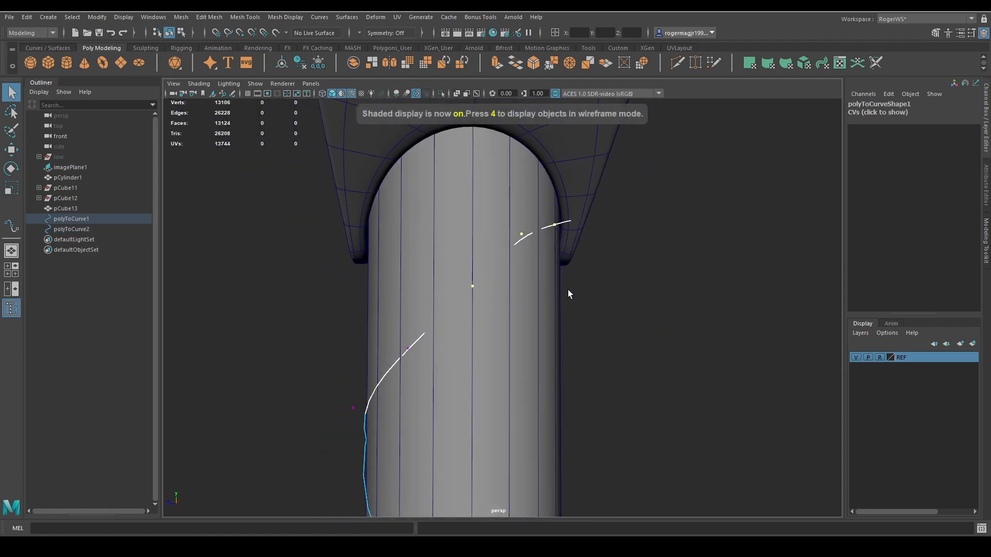
key("w")
mouse_move(516, 213)
left_mouse_down()
mouse_move(515, 236)
mouse_move(532, 250)
left_mouse_up()
Snap the pivot to the control vertex near the handle's centre line and rotate the upper control vertices around it.
key("d")
key("v")
left_click_drag(516, 294, 477, 339)
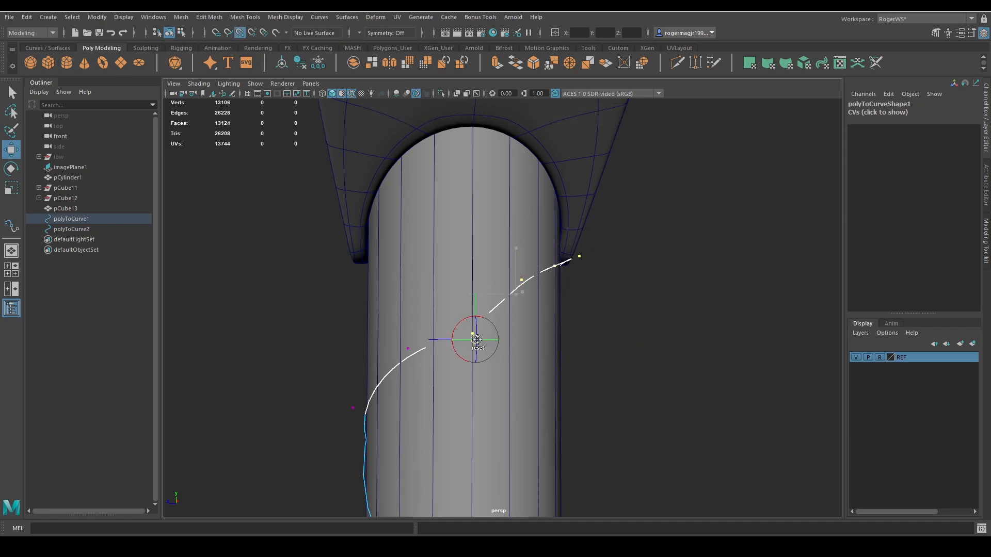
key("e")
left_click_drag(478, 301, 571, 315)
Move the original curve's control vertices beside the handle inward toward its surface, working one vertex at a time beneath the axe head.
key("q")
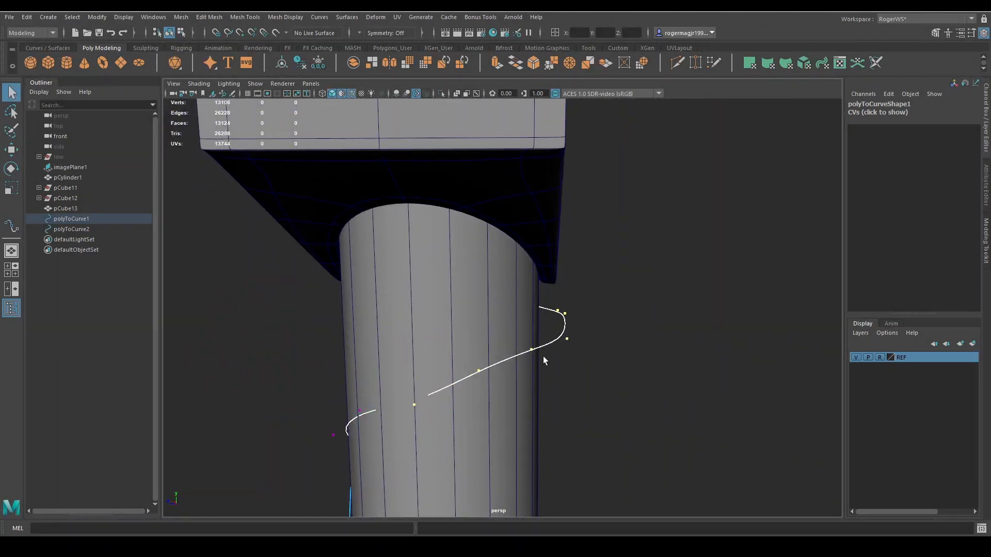
left_click(538, 356)
left_click_drag(574, 355, 595, 356, "alt")
left_click(564, 343)
right_click_drag(670, 402, 619, 399)
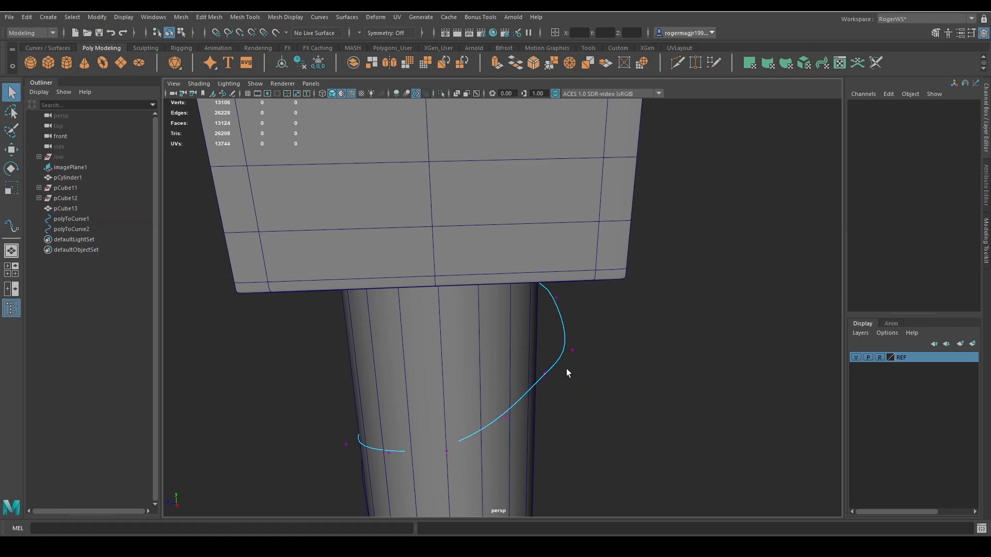
left_click_drag(564, 368, 556, 336)
key("w")
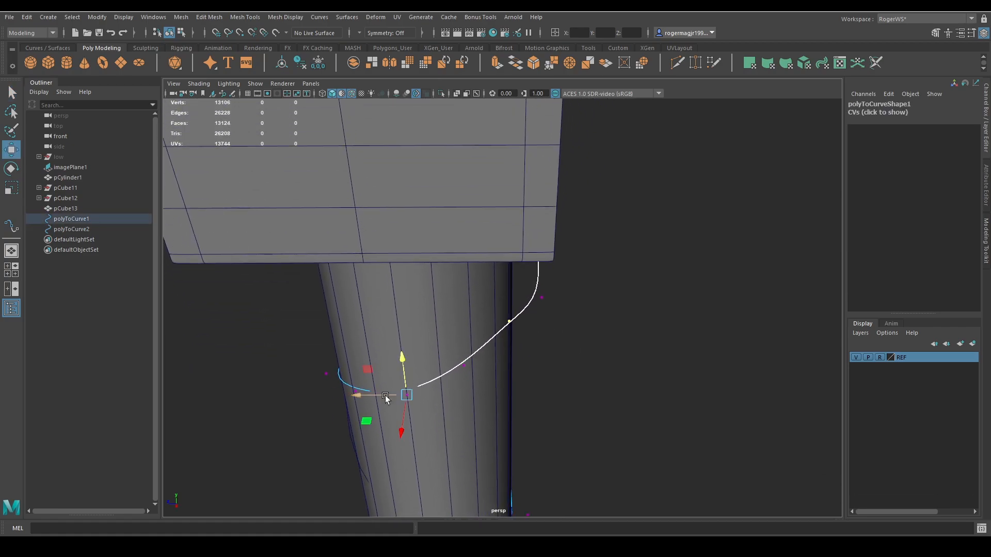
key("d")
left_click(639, 368)
left_click_drag(480, 328, 459, 320)
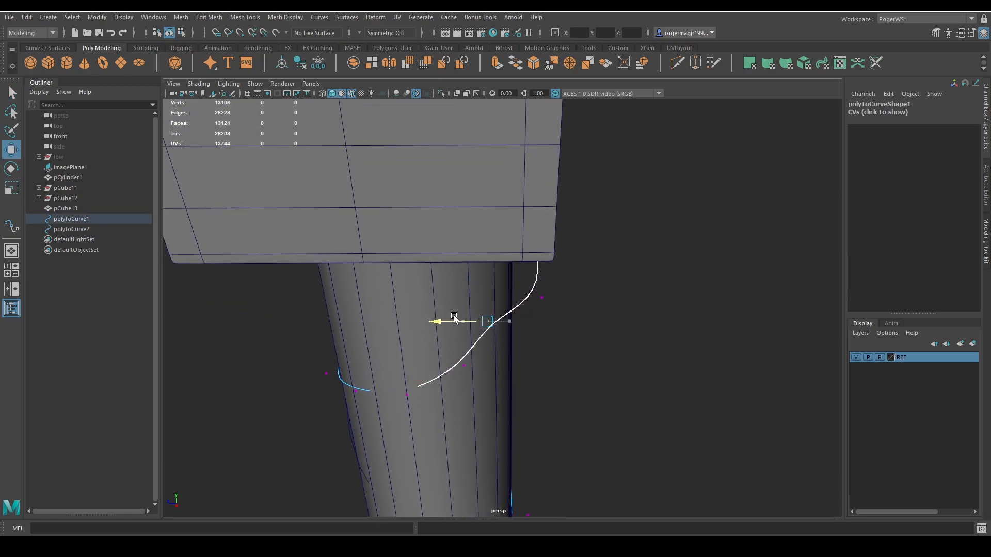
Shift the control vertices of the original curve's uppermost stretch closer to the handle just under the axe head's lower edge.
left_click_drag(440, 364, 481, 330, "alt")
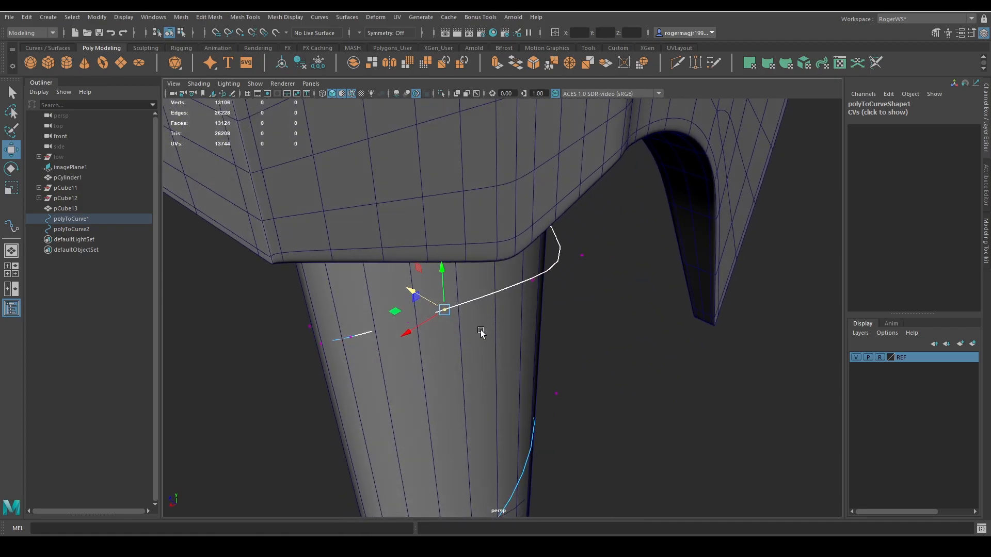
left_click_drag(495, 266, 471, 259)
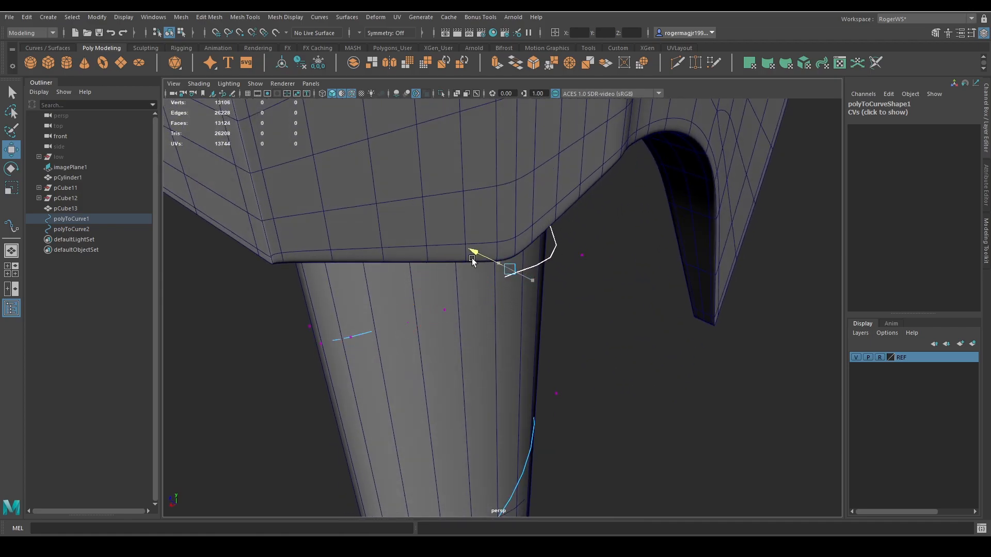
left_click_drag(594, 251, 609, 279, "alt")
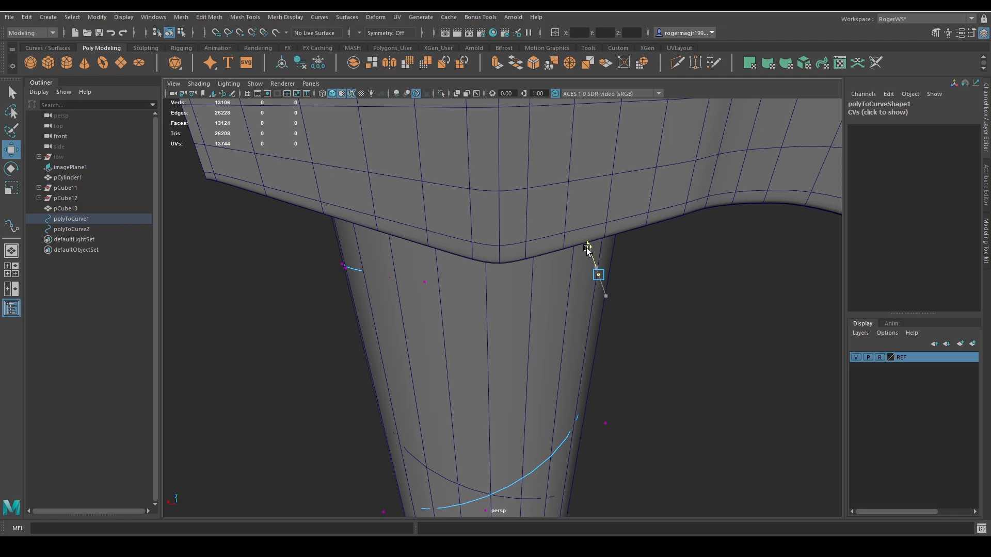
scroll(609, 288, "down", 3)
left_click_drag(609, 288, 585, 300, "alt")
Return to object selection and isolate only the two spiral curves in the view, leaving out the handle cylinder.
key("q")
key("F8")
scroll(622, 336, "down", 4)
left_click_drag(584, 370, 394, 462)
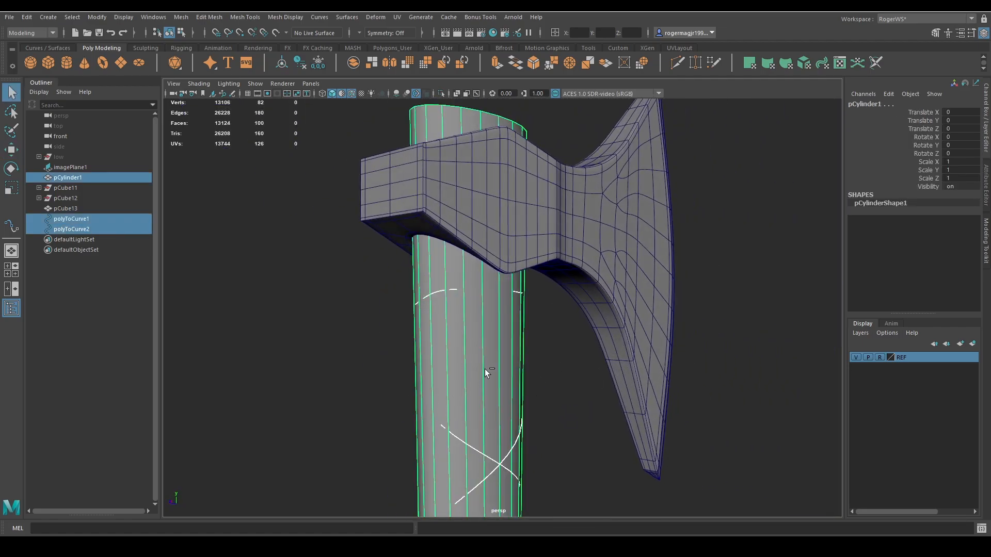
left_click(484, 370, "ctrl")
key("ctrl+1")
left_click_drag(482, 372, 576, 395, "alt")
Adjust the depth of the original curve's far-side control vertices in the uppermost loop to round the loop from above.
left_click(565, 322)
right_click_drag(605, 313, 560, 310)
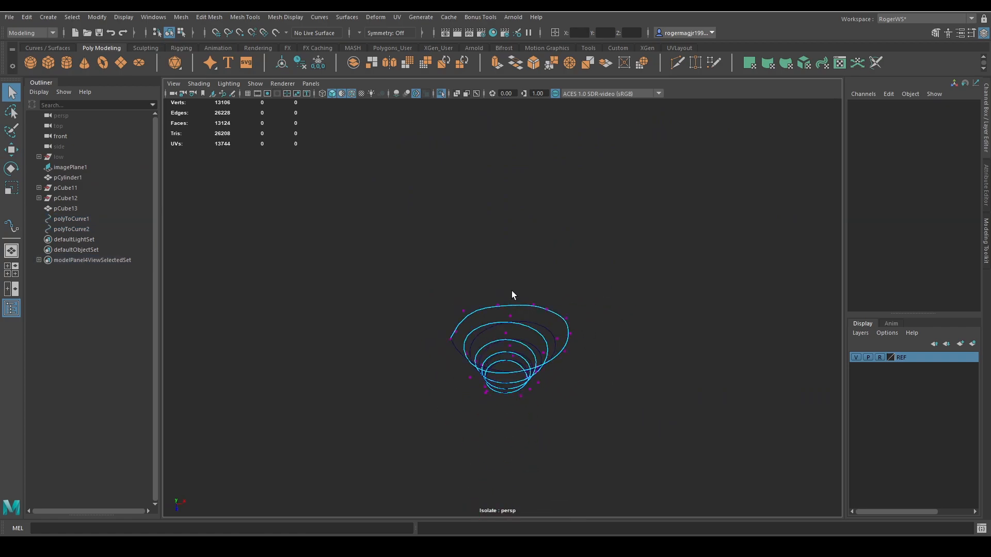
left_click_drag(512, 290, 487, 309)
key("w")
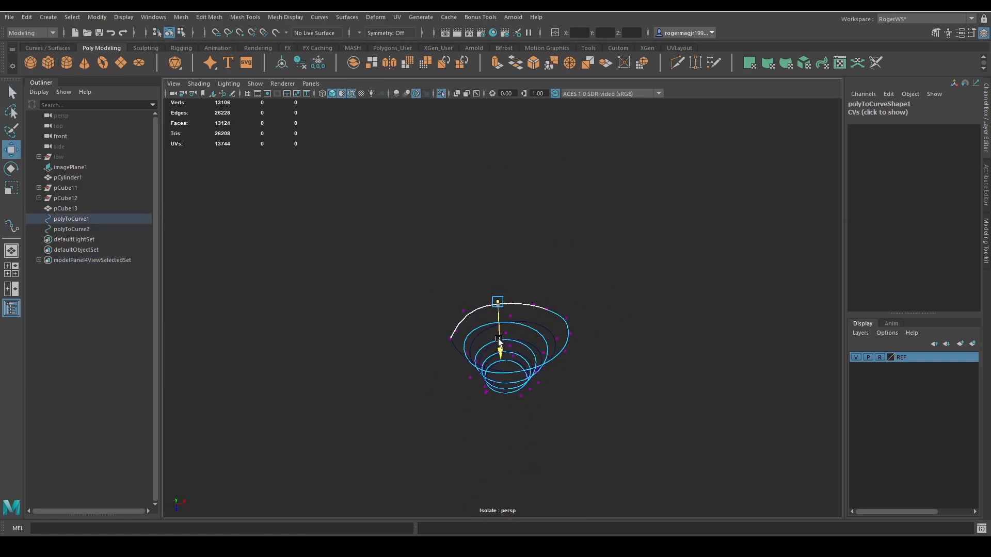
left_click_drag(499, 341, 537, 335)
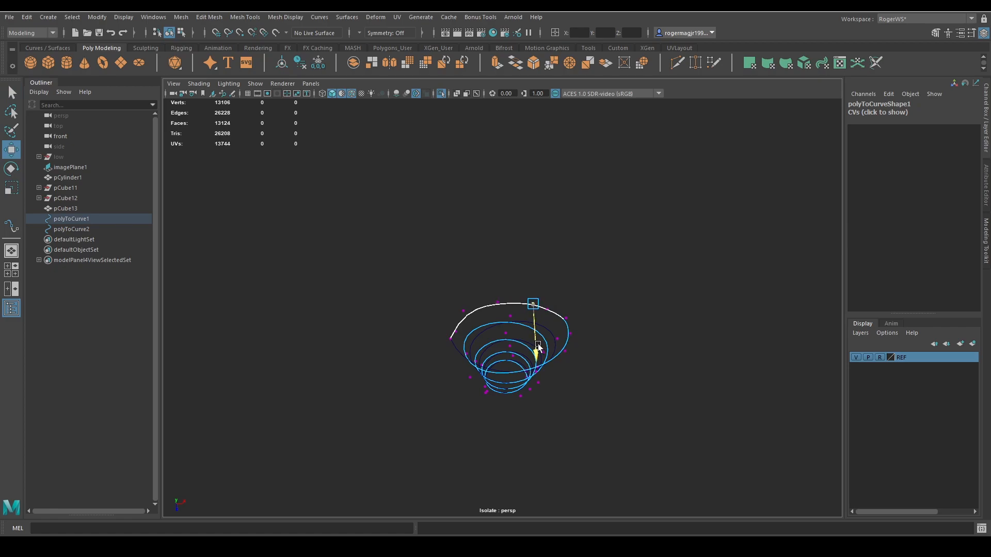
left_click(611, 316)
left_click_drag(610, 316, 424, 289, "alt")
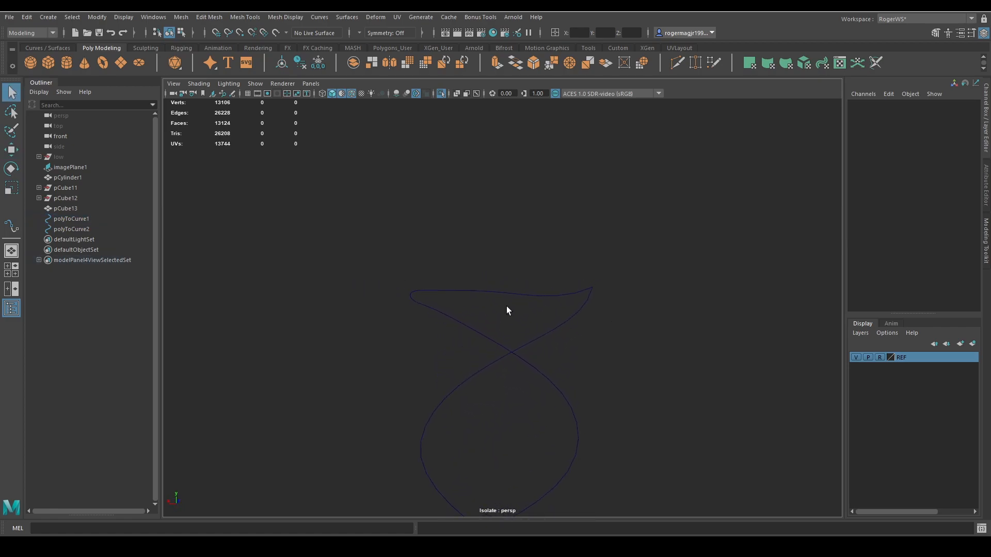
Adjust the heights of the original curve's uppermost control vertices from the front so its upper end runs smoothly.
left_click(537, 302)
key("F8")
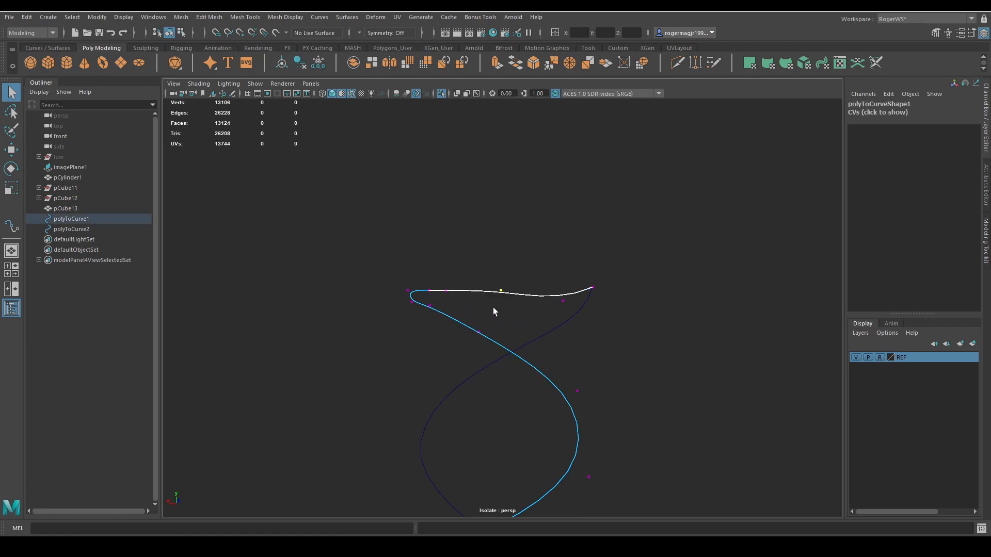
key("q")
key("w")
key("q")
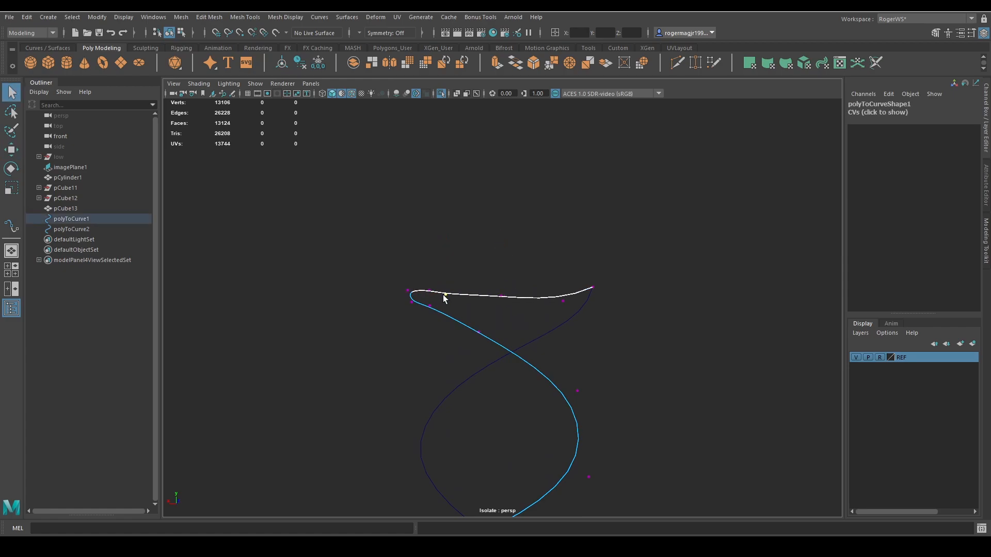
left_click_drag(444, 294, 474, 297, "alt")
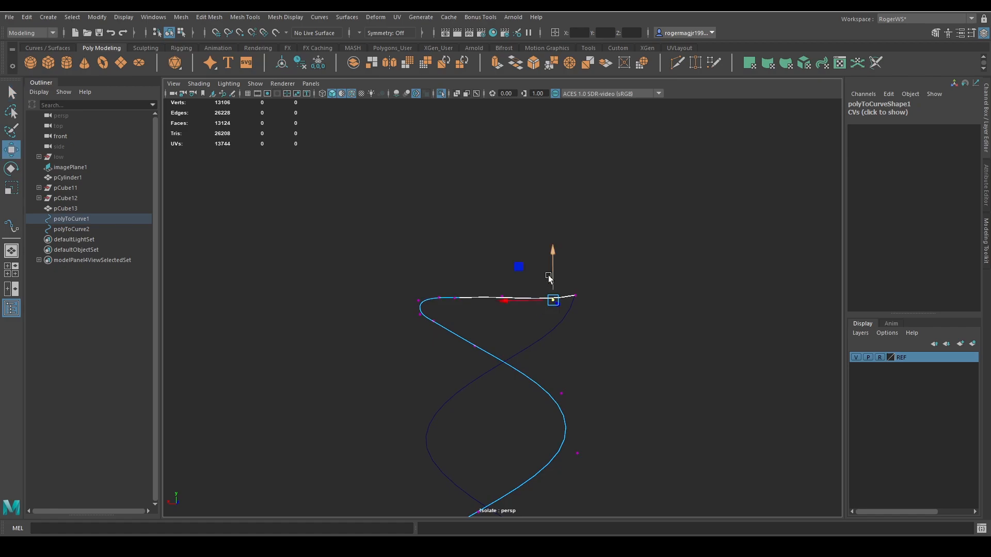
right_click_drag(603, 339, 616, 328)
left_click_drag(613, 330, 540, 408, "alt")
Reposition the near-side control vertex of the original curve's uppermost loop, viewed from below, to smooth the loop's outline.
left_click(566, 333)
left_click_drag(533, 372, 533, 324, "alt")
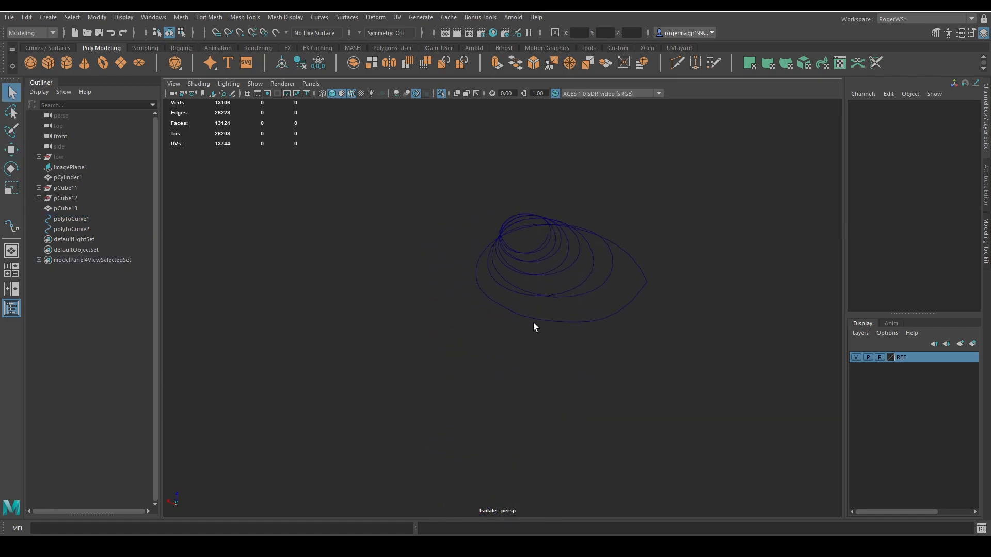
left_click(533, 324)
right_click_drag(520, 347, 525, 310)
left_click(506, 310)
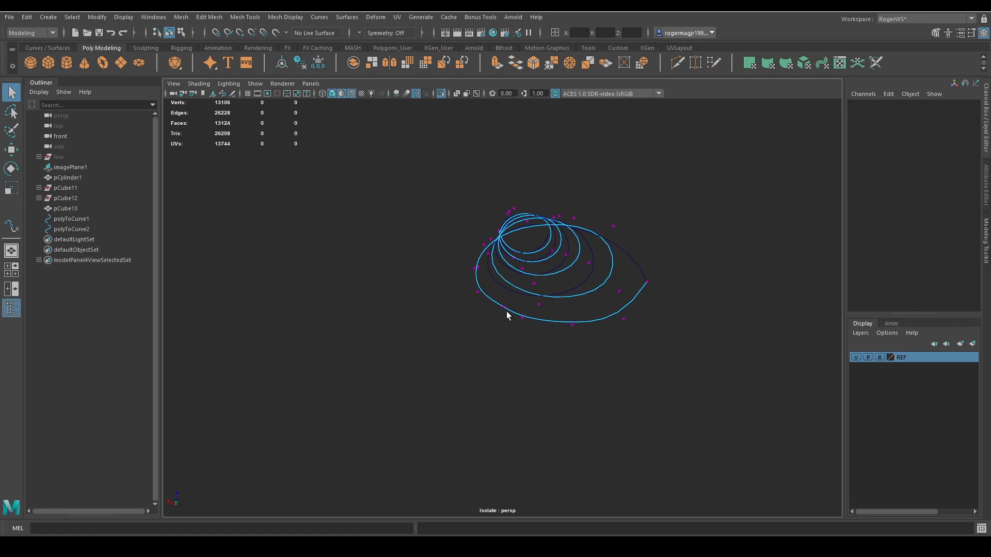
key("Delete")
key("ctrl+z")
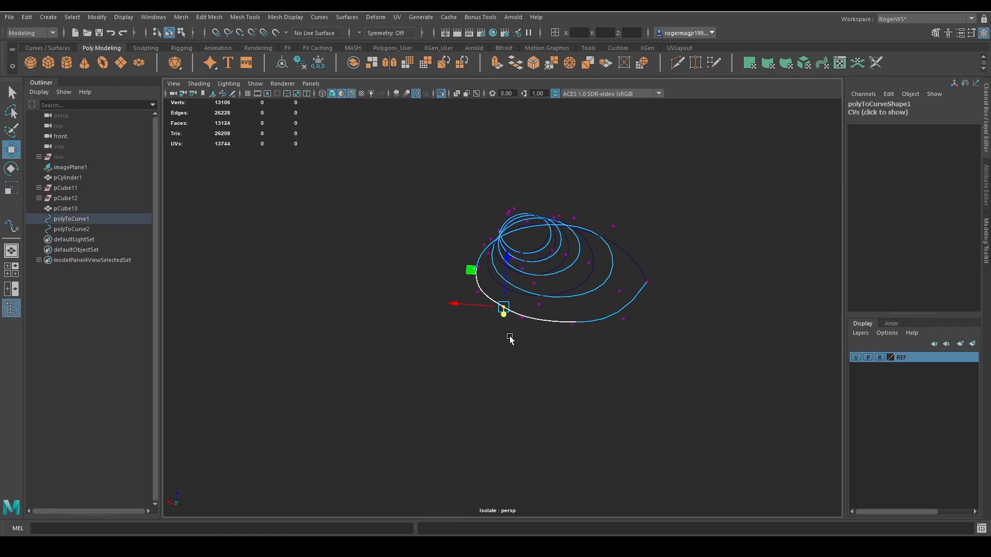
left_click_drag(485, 306, 508, 330, "alt")
key("q")
right_click_drag(555, 361, 587, 347)
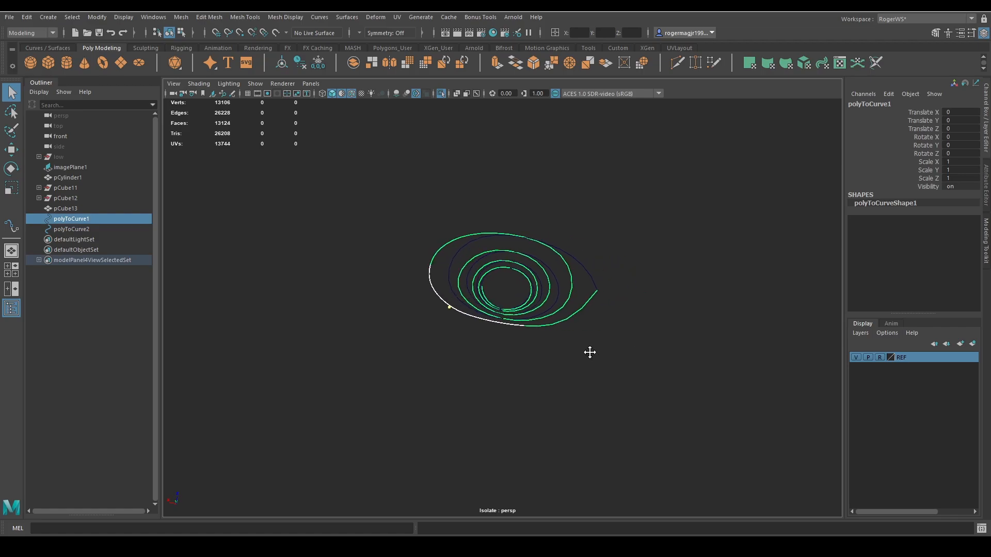
Show the whole axe to check the curves on the handle, and isolate both spiral curves again.
left_click(568, 347)
left_click_drag(567, 345, 642, 336, "alt")
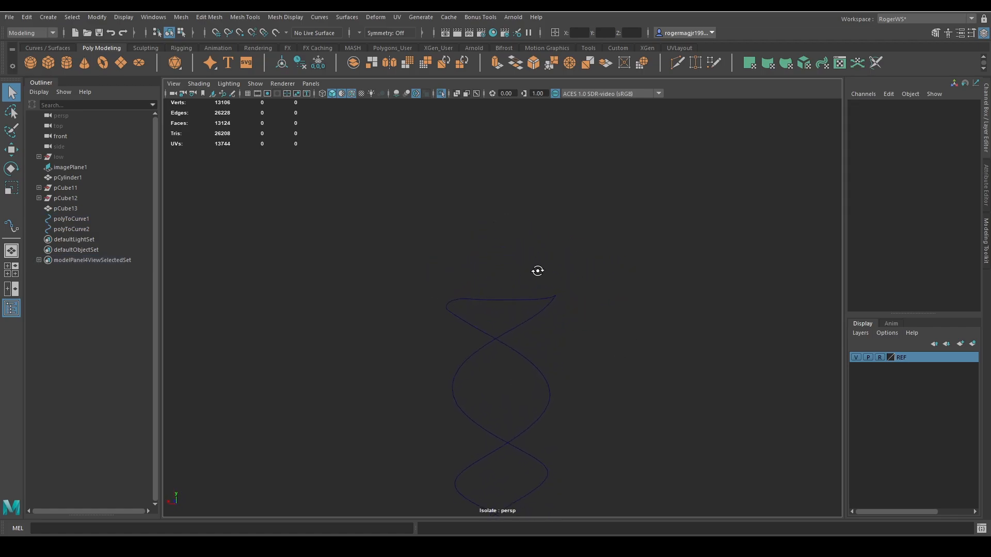
key("ctrl+1")
left_click_drag(421, 277, 565, 349, "alt")
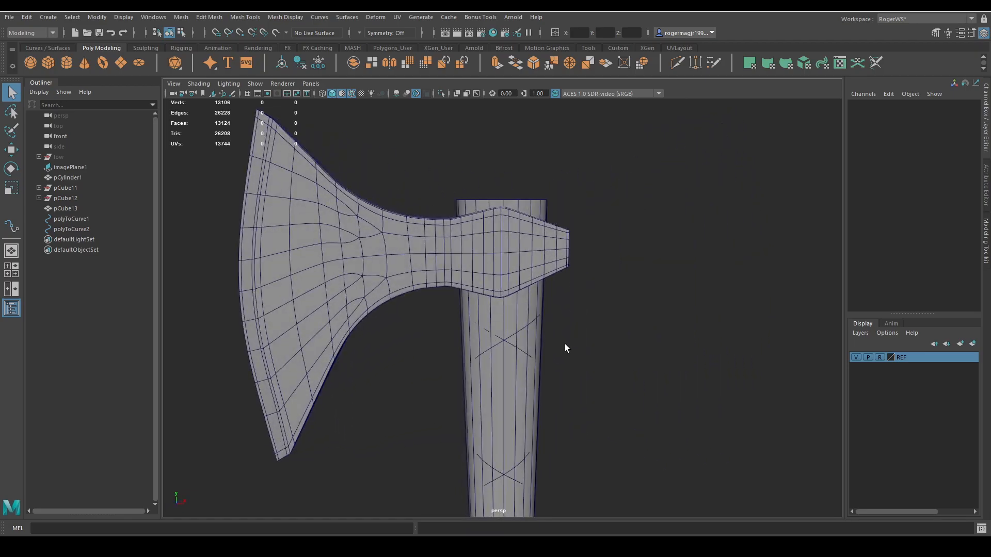
left_click(507, 339)
left_click(498, 342, "shift")
key("ctrl+1")
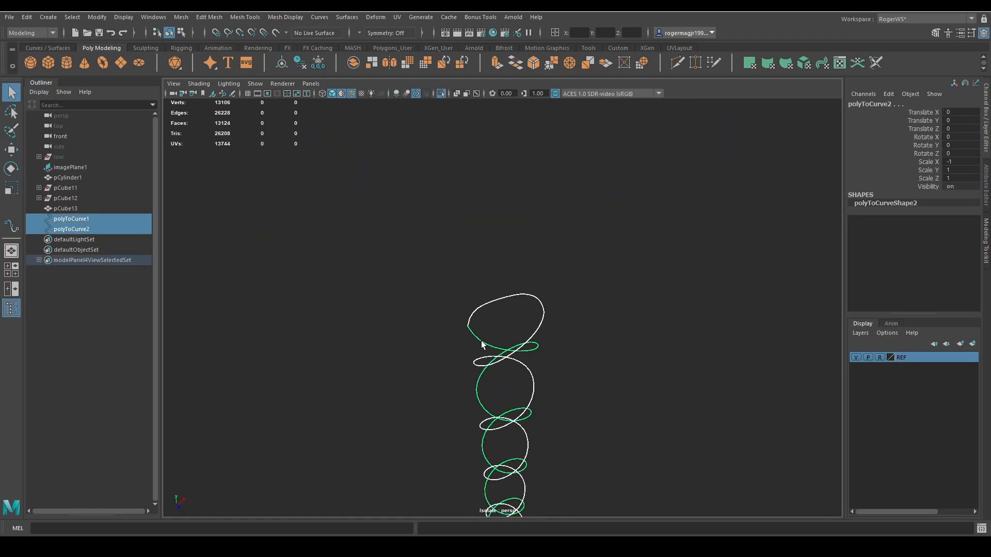
Select the meeting end control vertices of both spiral curves at the top and bring up the curve Attach command.
left_click(483, 344)
key("ctrl+z")
key("ctrl+z")
key("ctrl+z")
key("ctrl+z")
key("ctrl+z")
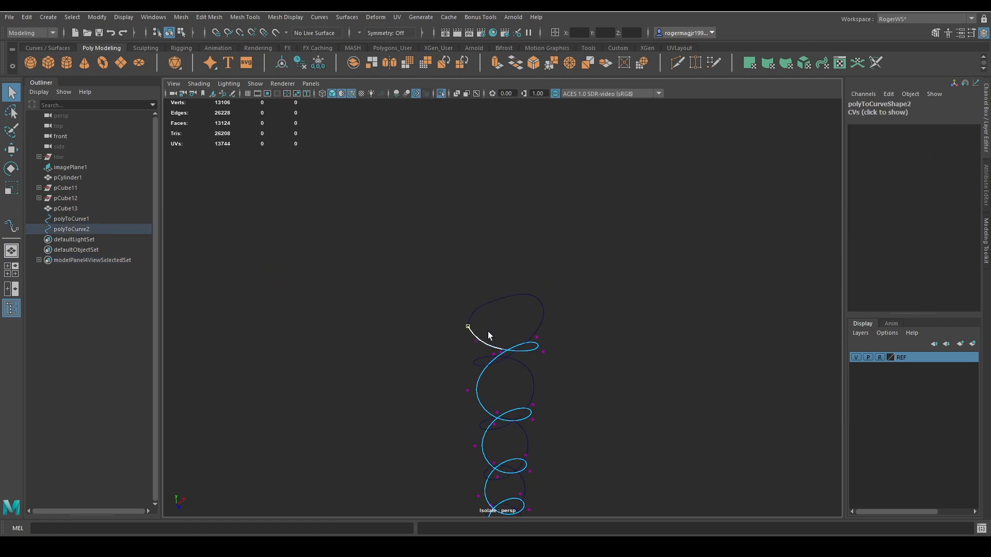
left_click_drag(467, 324, 480, 328)
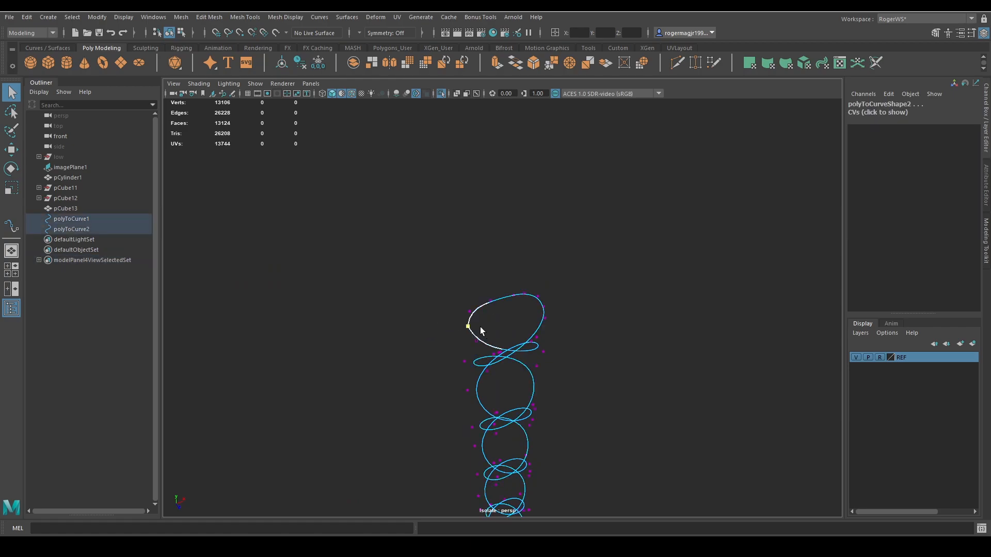
left_click(315, 17)
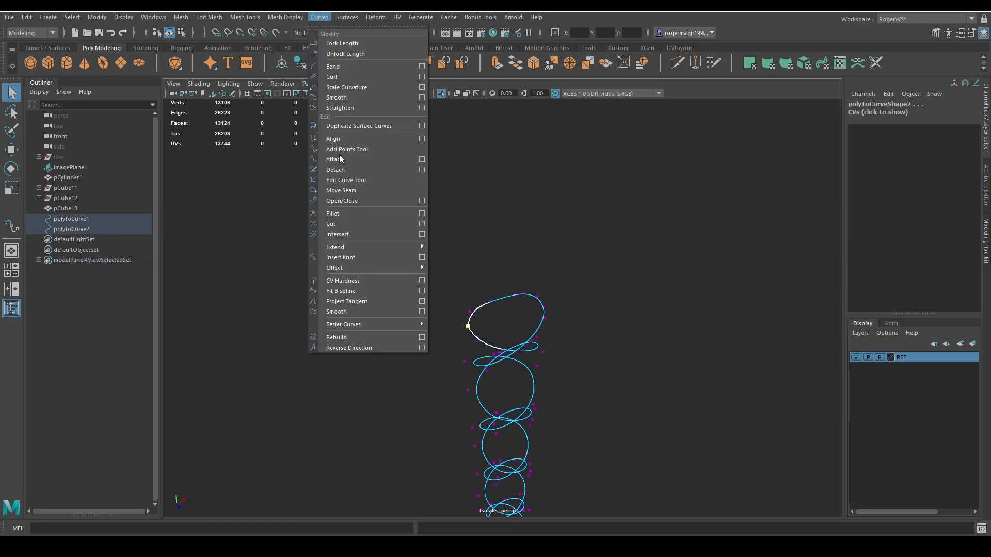
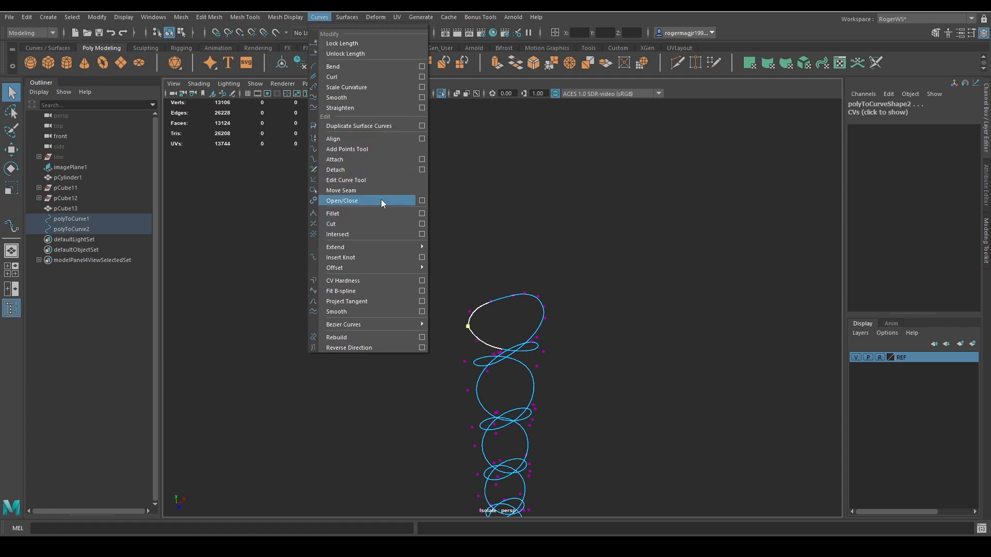
Attach the two spiral curves at their meeting upper ends into one continuous curve.
left_click(358, 158)
right_click_drag(505, 267, 560, 247)
left_click(562, 247)
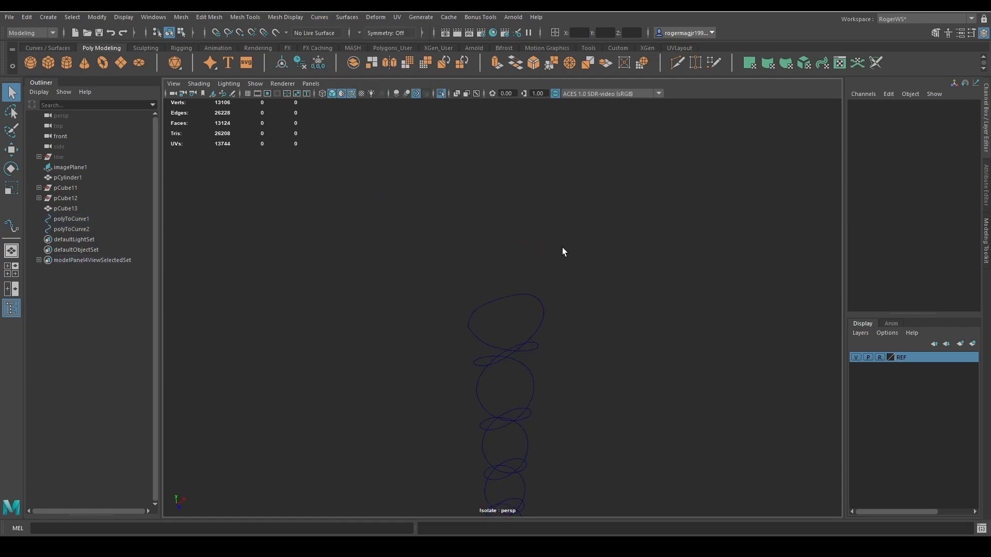
left_click_drag(574, 315, 384, 195)
left_click(317, 17)
left_click(349, 158)
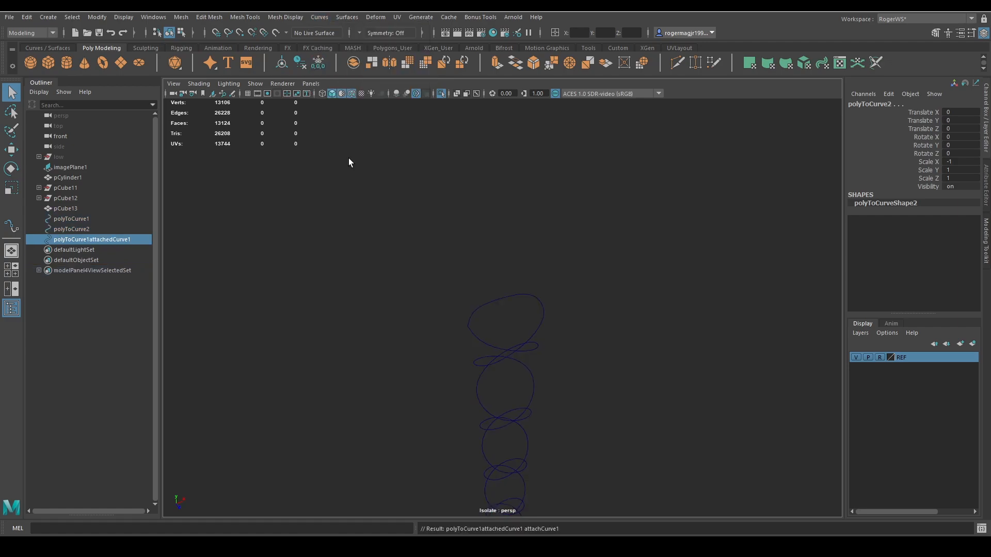
Hide the two original spiral curves and show the whole axe again with the attached curve selected.
left_click_drag(483, 288, 466, 321, "alt")
left_click(459, 306)
key("ctrl+h")
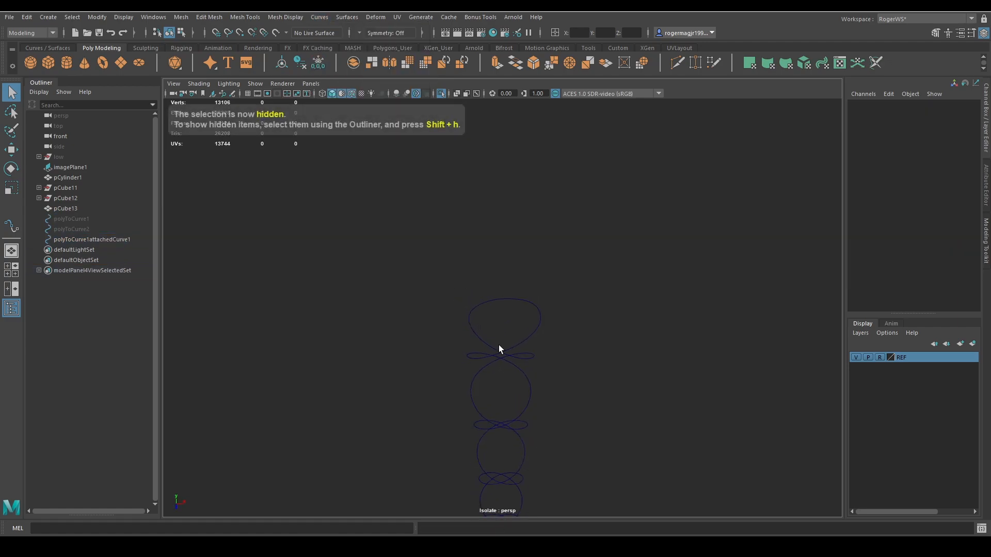
left_click(479, 306)
key("ctrl+1")
left_click_drag(503, 335, 500, 301, "alt")
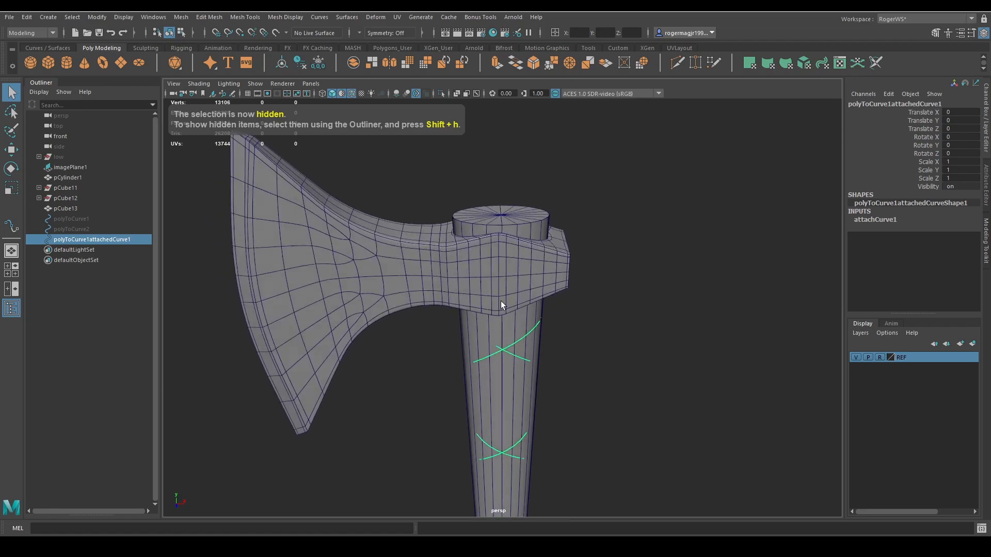
Move the blade-side control vertices of the attached curve's uppermost loop sideways so the loop fits the handle, and return to object selection.
key("4")
right_click_drag(584, 325, 428, 263)
left_click(460, 309)
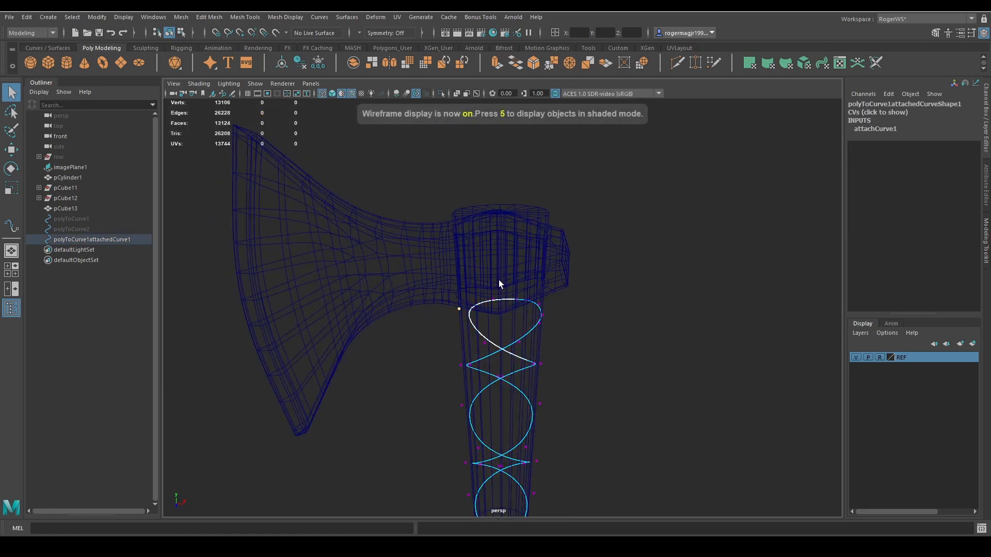
key("w")
left_click_drag(517, 304, 511, 305)
key("ctrl+z")
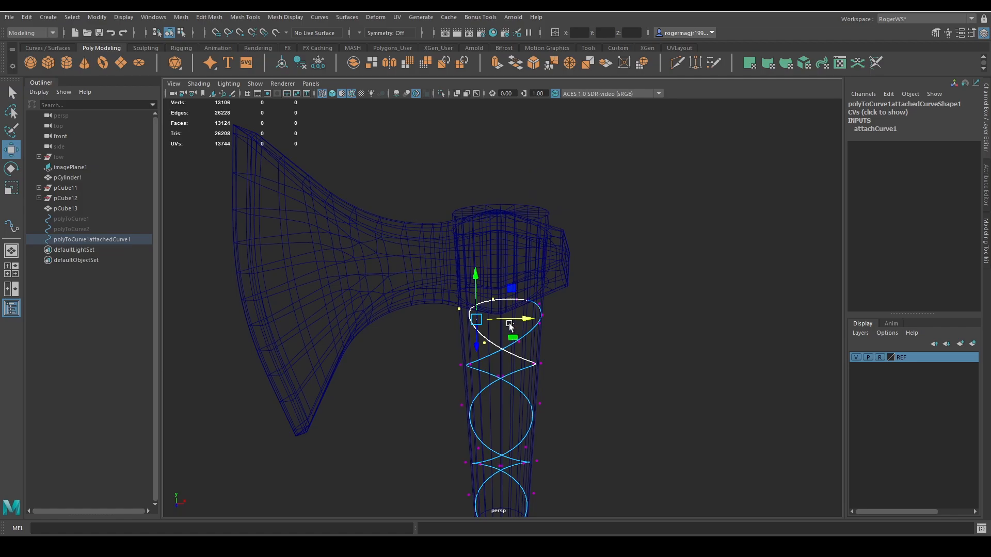
key("5")
scroll(501, 319, "up", 4)
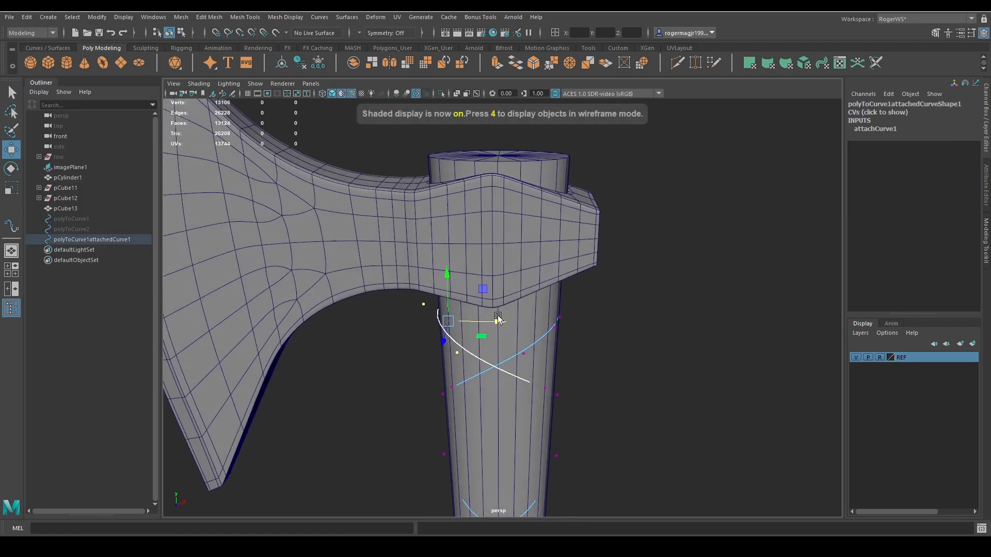
scroll(498, 318, "up", 3)
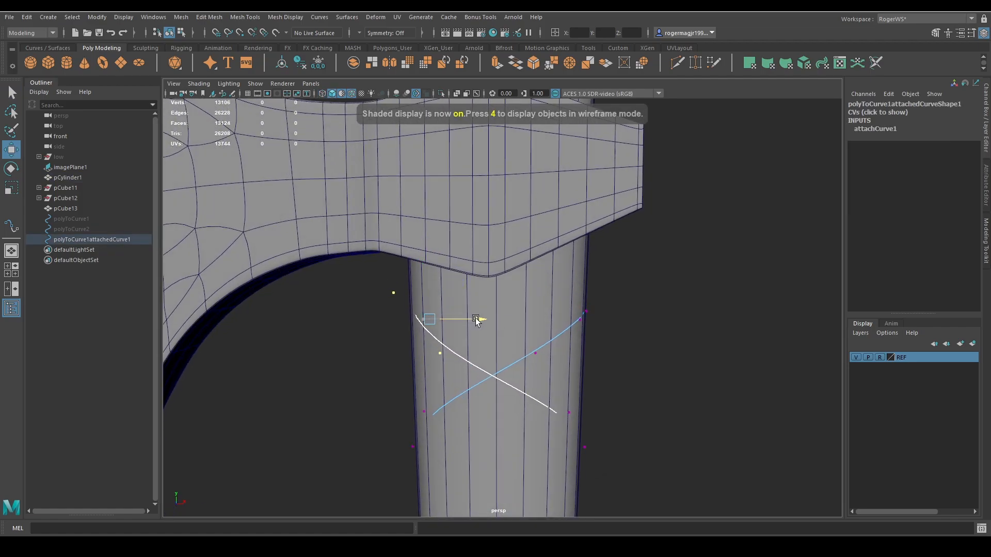
left_click_drag(494, 325, 443, 330, "alt")
key("q")
left_click_drag(547, 310, 666, 358, "alt")
key("F8")
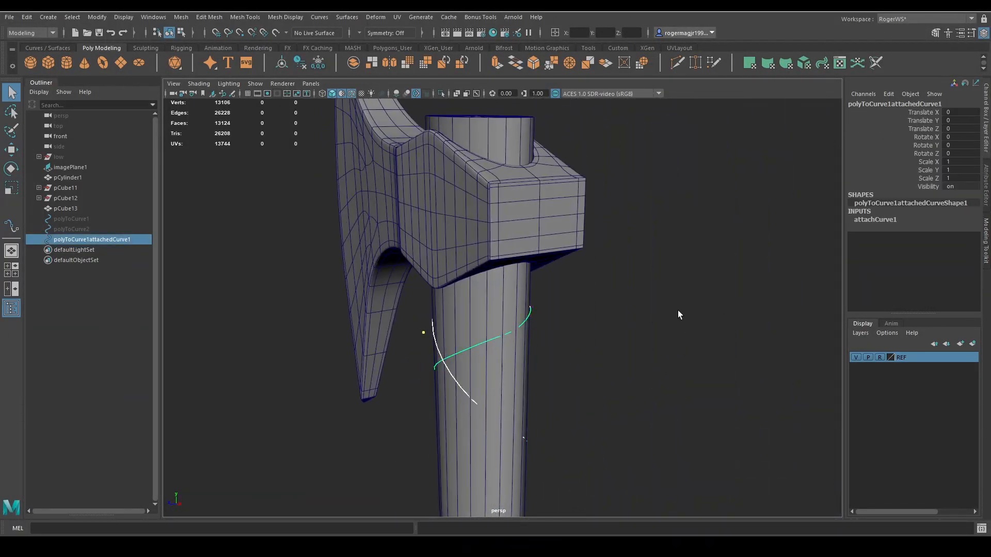
Examine how the attached curve's uppermost loop and crossings fit around the handle from several sides.
left_click_drag(678, 315, 615, 355, "alt")
left_click(615, 354)
left_click_drag(549, 356, 534, 397, "alt")
left_click(483, 352)
left_click(485, 350, "shift")
left_click(522, 329)
key("ctrl+1")
key("ctrl+1")
scroll(535, 395, "down", 5)
middle_click_drag(541, 377, 529, 296, "alt")
left_click_drag(528, 296, 500, 322, "alt")
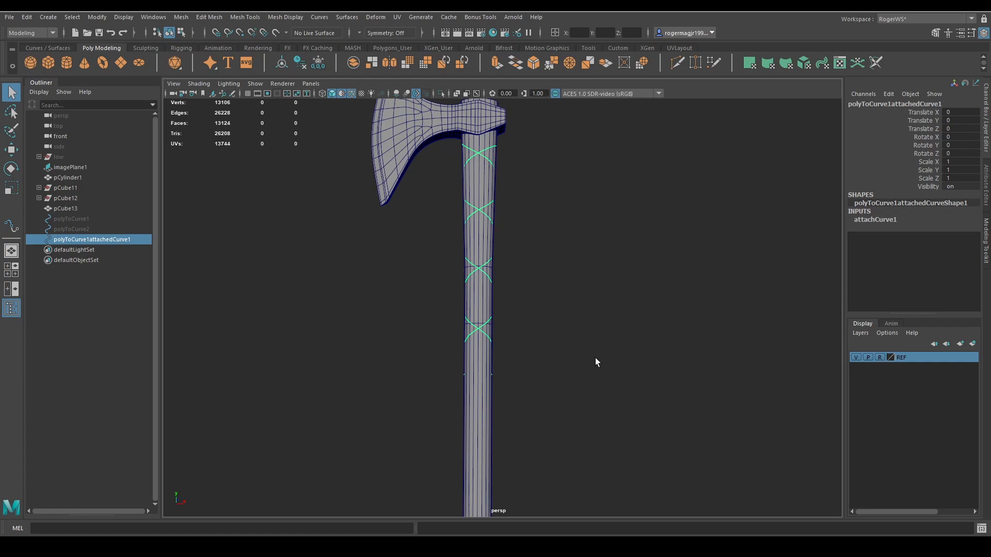
left_click_drag(581, 327, 530, 381, "alt")
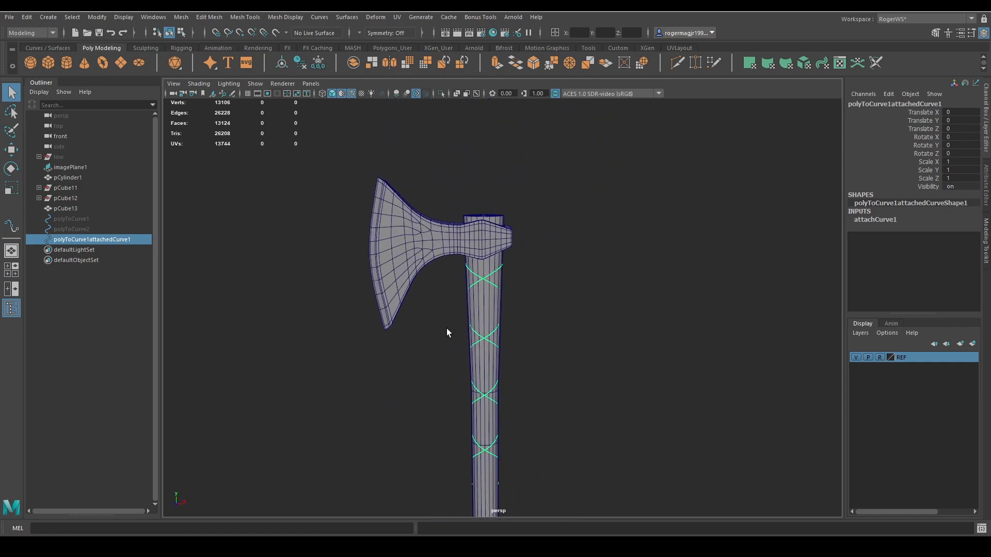
right_click_drag(515, 311, 639, 321, "alt")
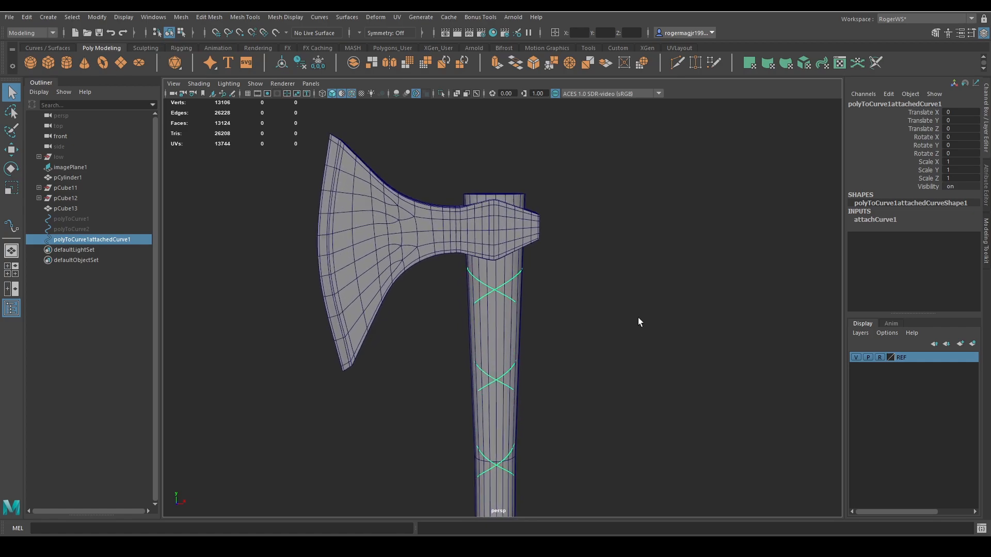
Duplicate the attached curve and move the copy down the handle to a Translate Y of -1.438.
key("g")
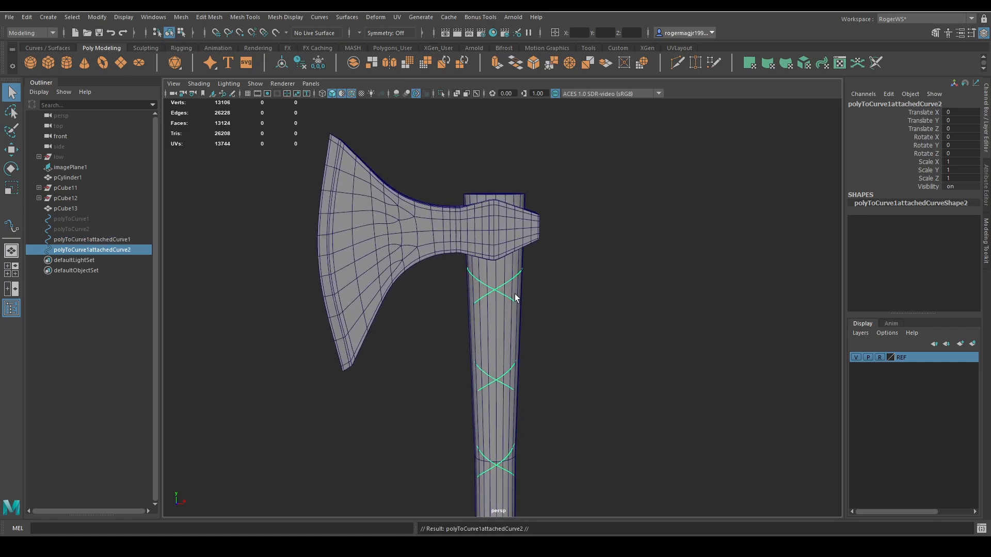
right_click_drag(588, 351, 521, 362, "alt")
left_click_drag(497, 393, 498, 403)
key("q")
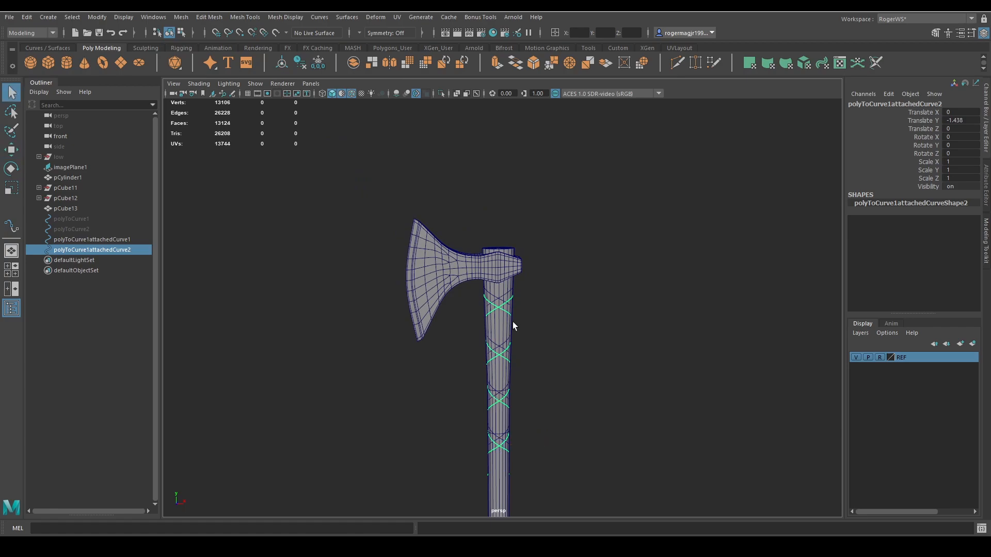
Loft a surface between the attached curve and its lowered copy.
scroll(513, 325, "up", 3)
left_click(507, 293, "shift")
left_click(48, 48)
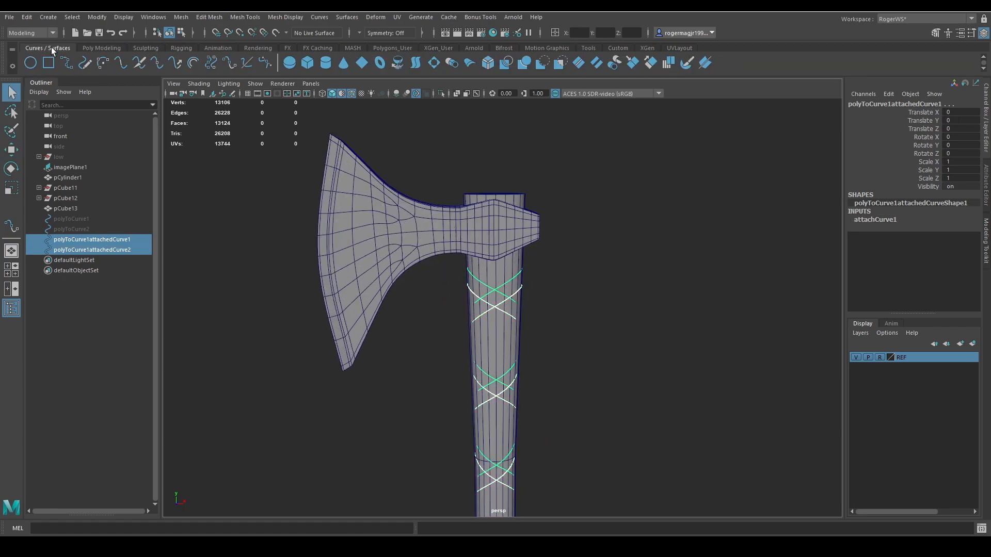
left_click(415, 63)
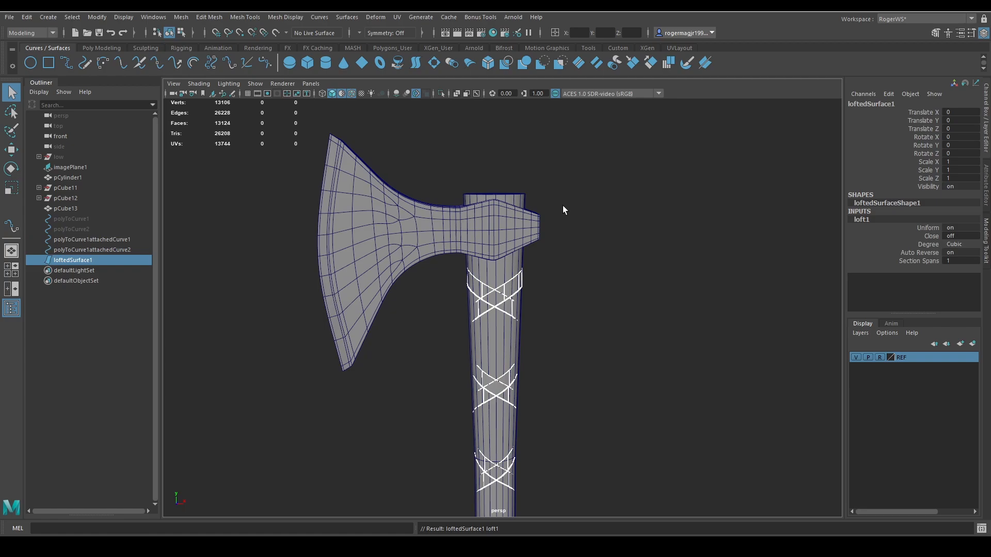
scroll(615, 264, "up", 4)
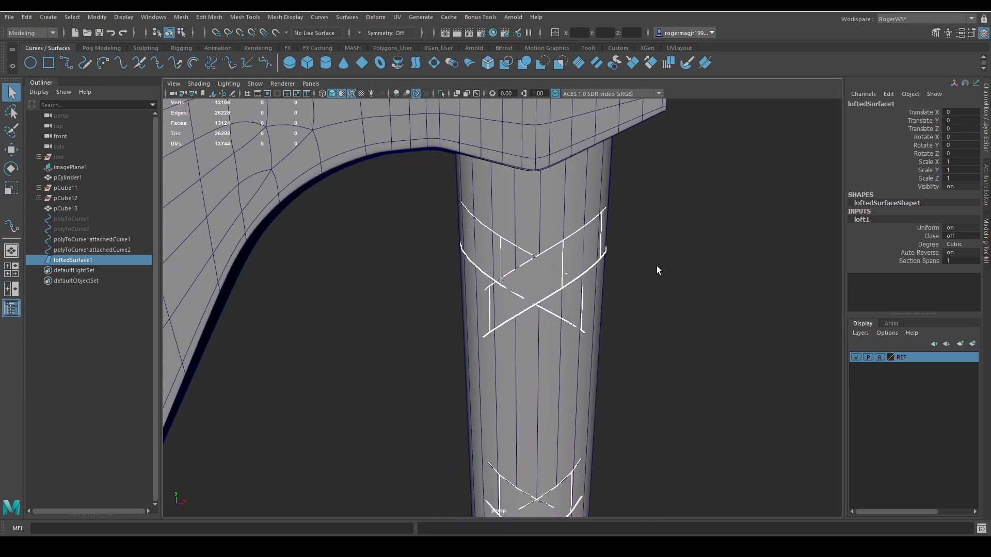
key("ctrl+z")
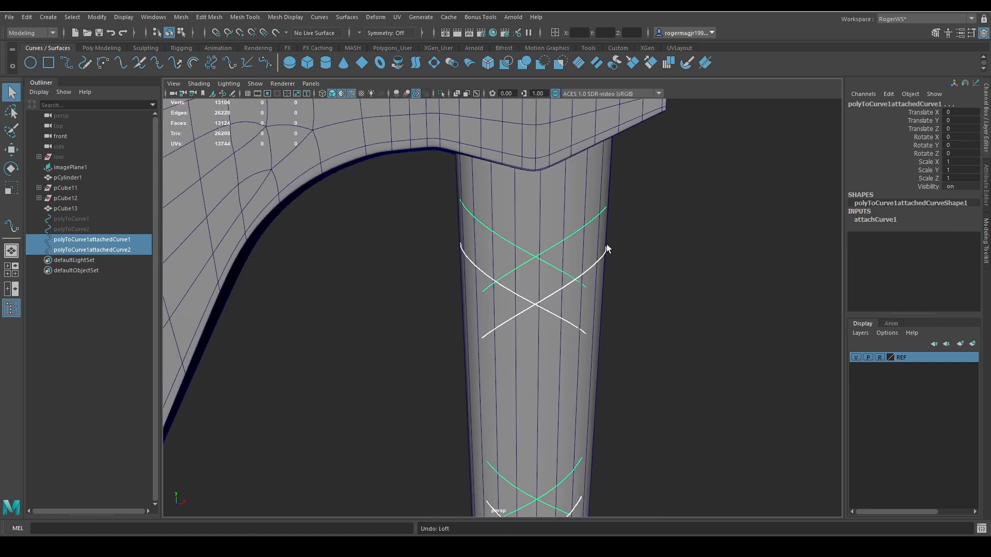
left_click(416, 66)
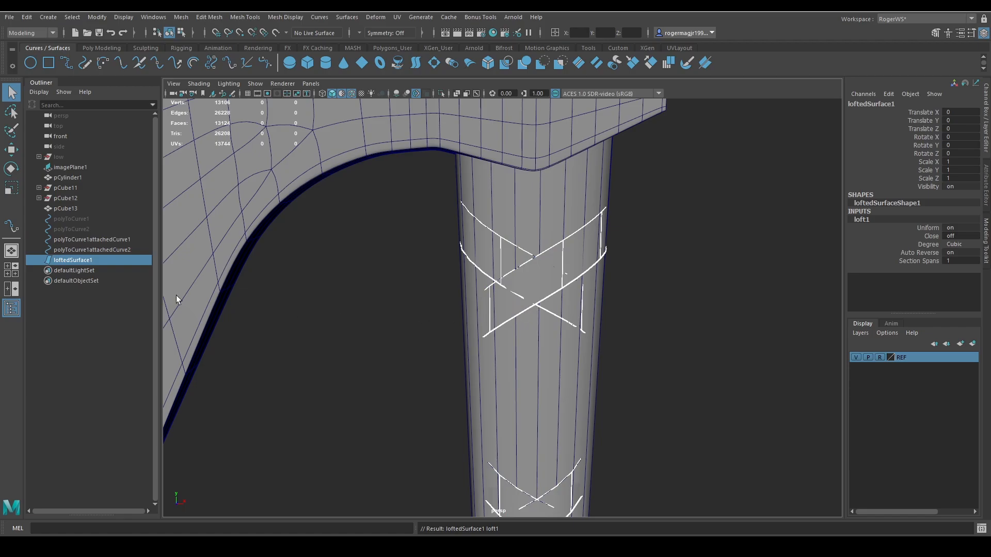
Raise the lower copy of the attached curve to a Translate Y of -0.747 to narrow the lofted strap.
left_click(81, 250)
key("w")
scroll(537, 304, "down", 5)
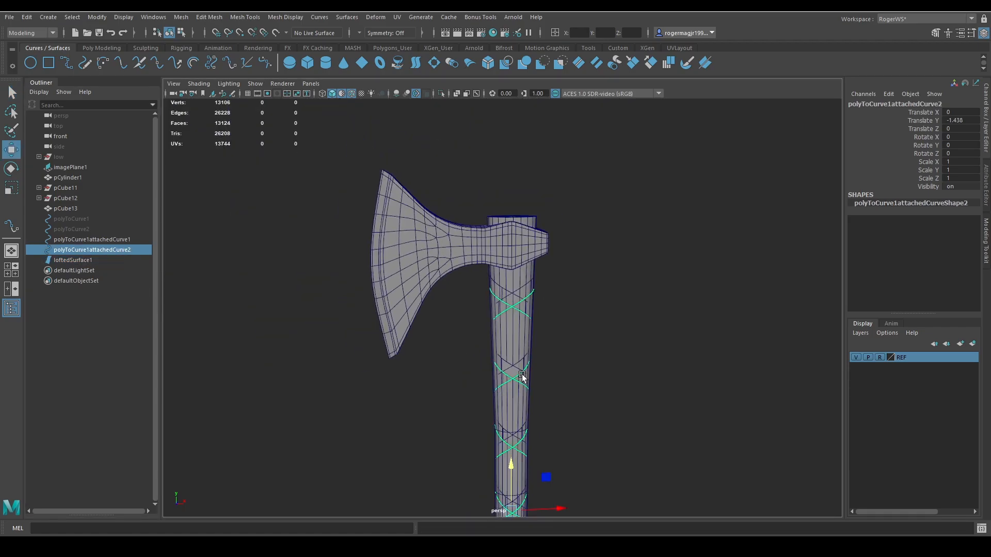
scroll(523, 377, "down", 2)
scroll(573, 328, "up", 8)
mouse_move(664, 287)
middle_mouse_down()
mouse_move(666, 265)
mouse_move(668, 303)
mouse_move(666, 274)
middle_mouse_up()
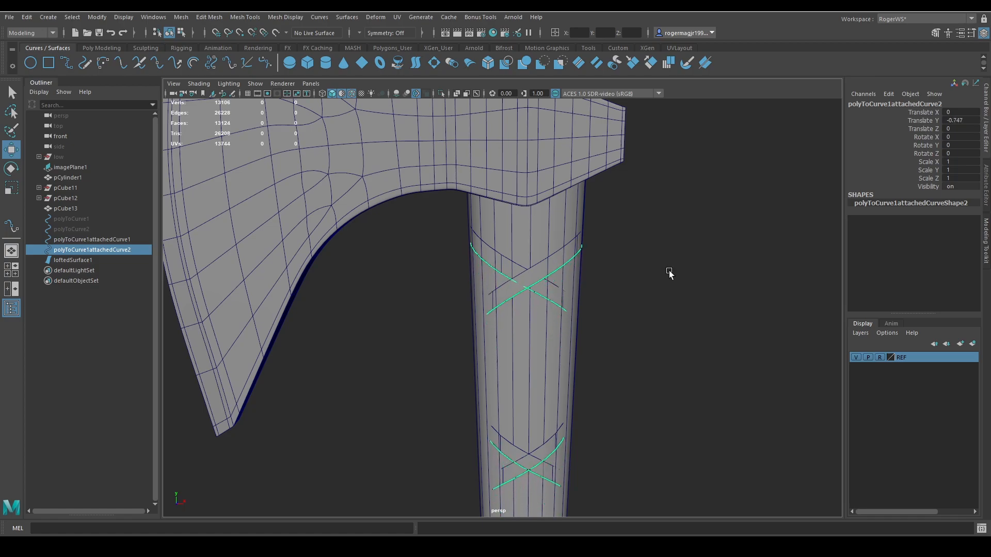
key("q")
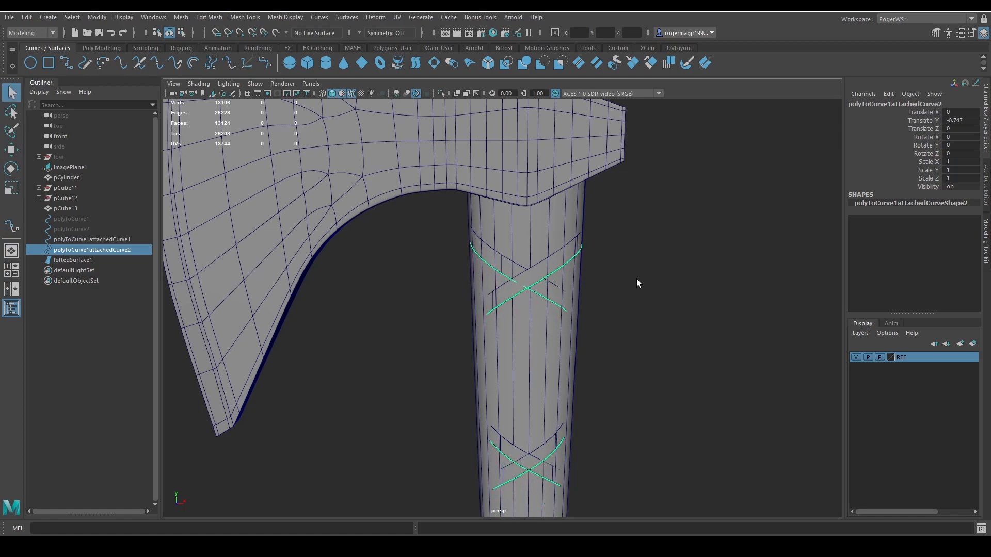
Convert the lofted strap surface from NURBS to polygons and display the resulting mesh in smooth preview.
left_click(71, 259)
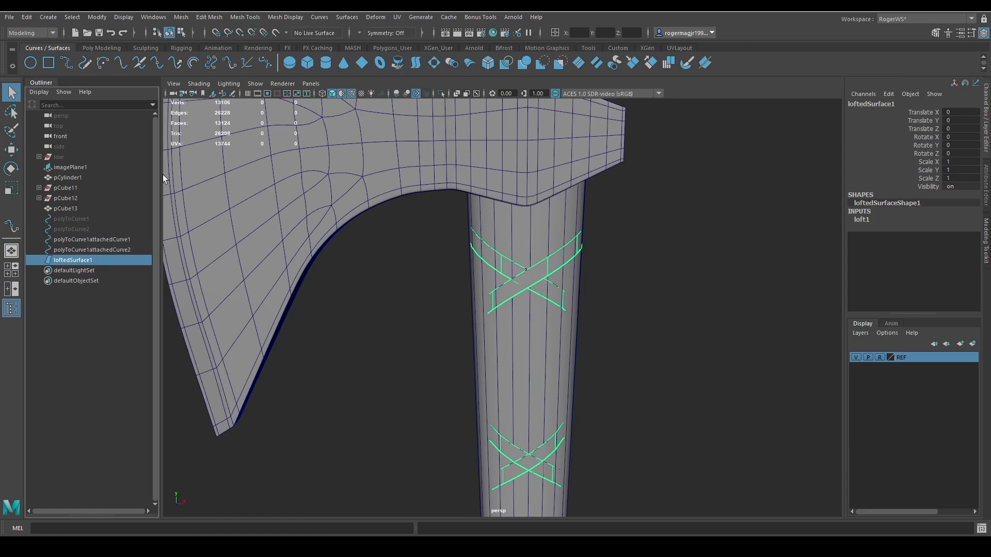
left_click(96, 17)
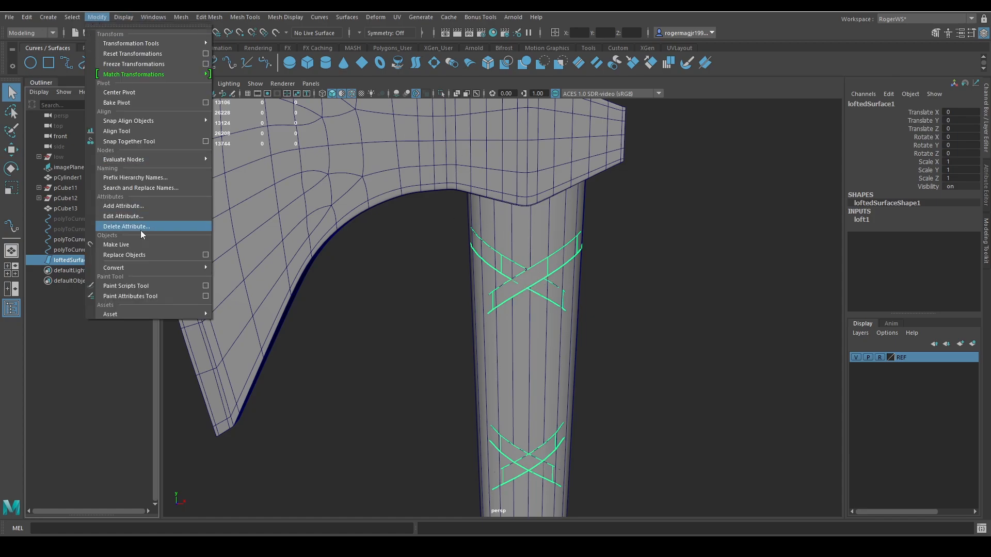
mouse_move(131, 269)
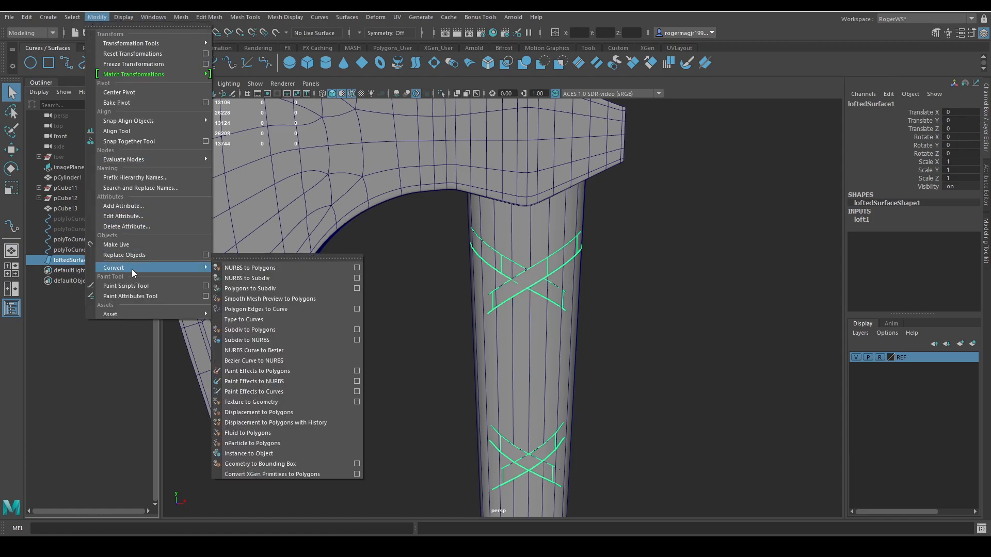
left_click(250, 268)
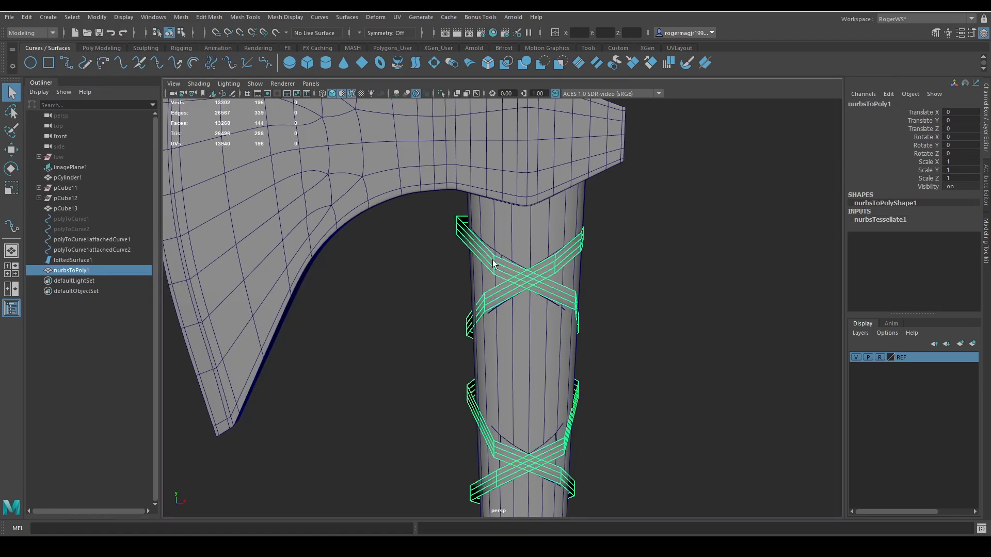
key("3")
middle_click_drag(597, 291, 601, 301, "alt")
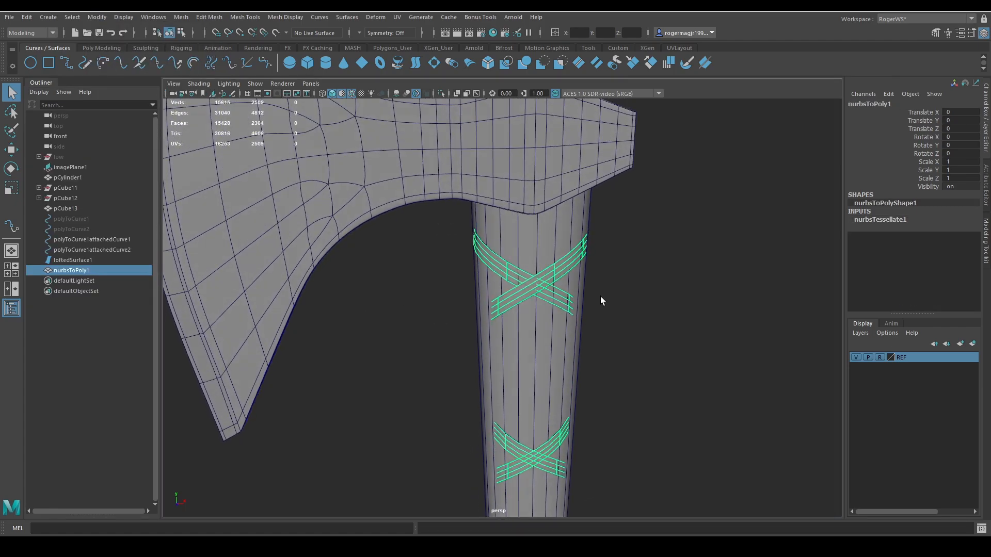
Extrude the polygon strap's faces with a thickness of 0.22 and return to object selection.
key("ctrl+e")
left_click_drag(633, 277, 643, 273)
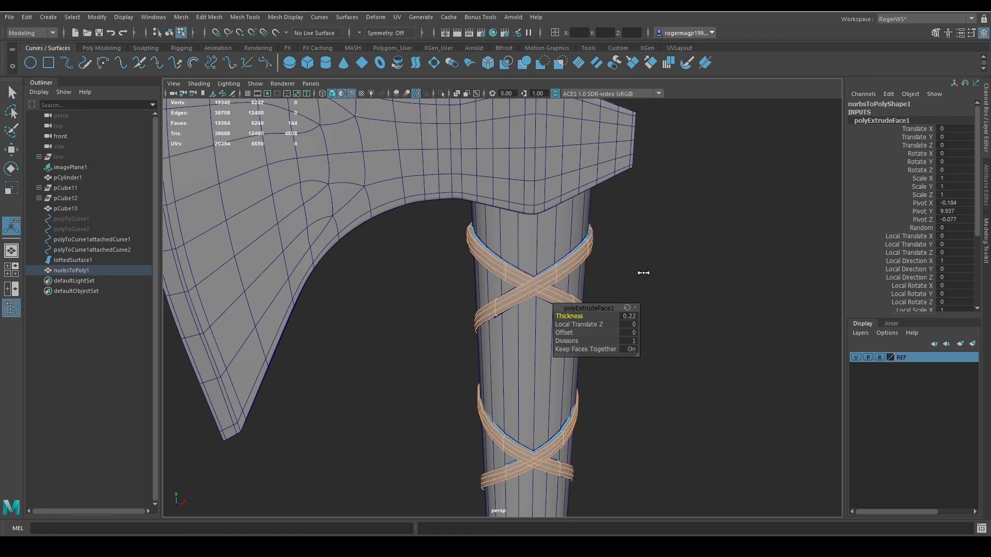
key("q")
key("F8")
left_click(645, 262)
left_click(568, 288)
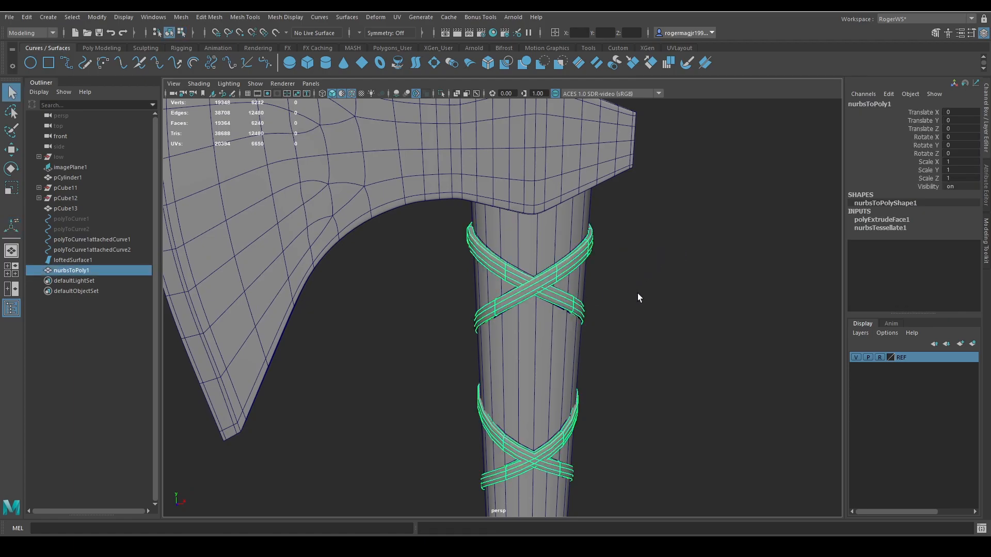
Turn off the wireframe overlay on the shaded axe and hide the lofted surface and both attached curves.
left_click(637, 294)
key("alt+5")
key("alt+5")
left_click(82, 260)
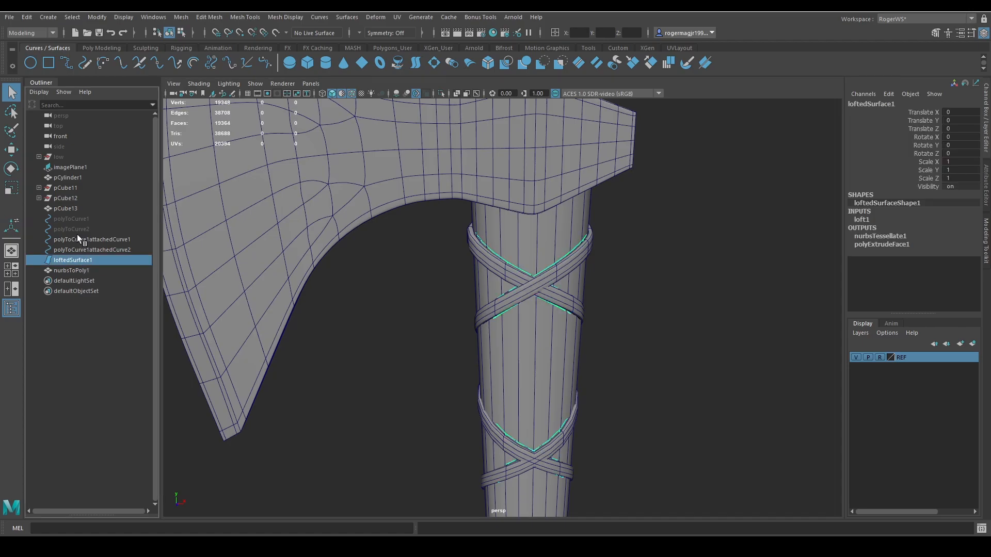
left_click(76, 239, "shift")
key("ctrl+h")
key("f")
Inspect the thickened strap on the handle from all around and close up at the crossings.
left_click_drag(625, 304, 524, 322, "alt")
middle_click_drag(525, 322, 564, 305, "alt")
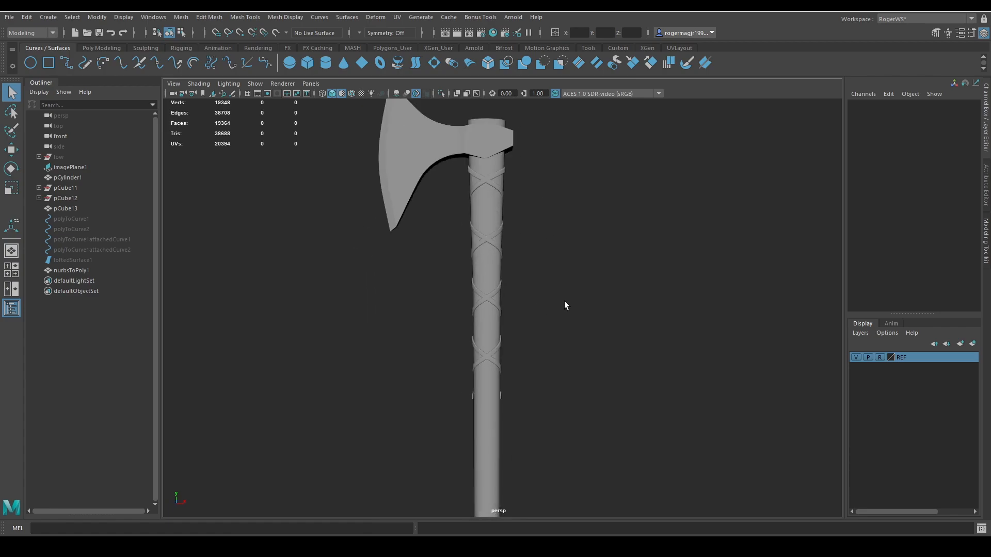
left_click_drag(565, 305, 413, 279, "alt")
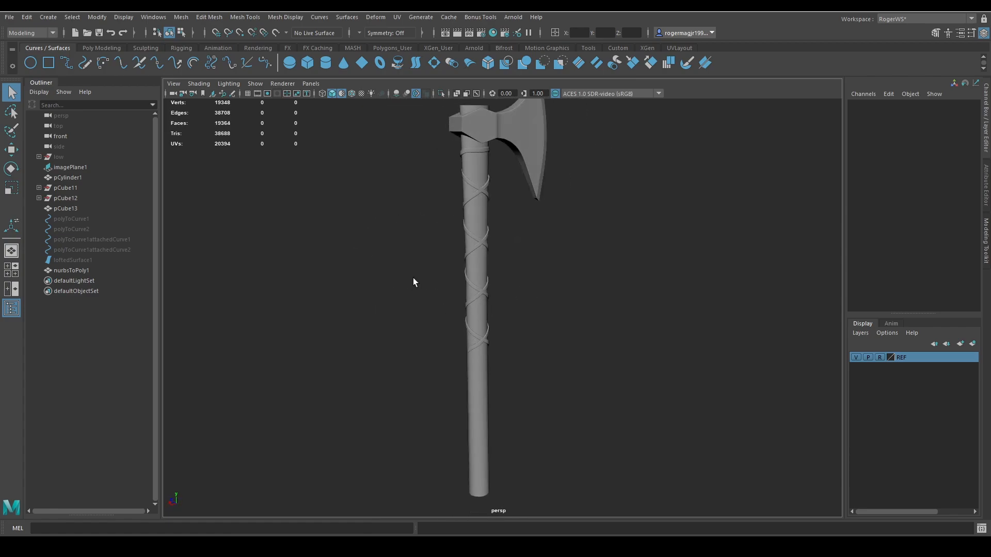
middle_click_drag(413, 279, 433, 350, "alt")
left_click_drag(432, 350, 593, 349, "alt")
scroll(573, 330, "up", 8)
middle_click_drag(534, 260, 597, 369, "alt")
scroll(597, 370, "up", 3)
scroll(597, 370, "up", 3)
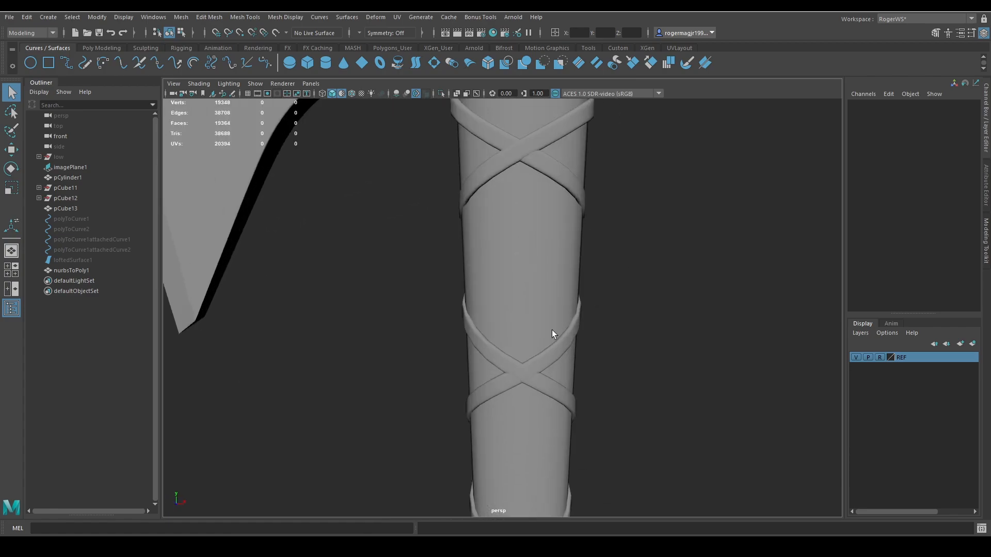
left_click_drag(553, 330, 549, 267, "alt")
left_click(559, 271)
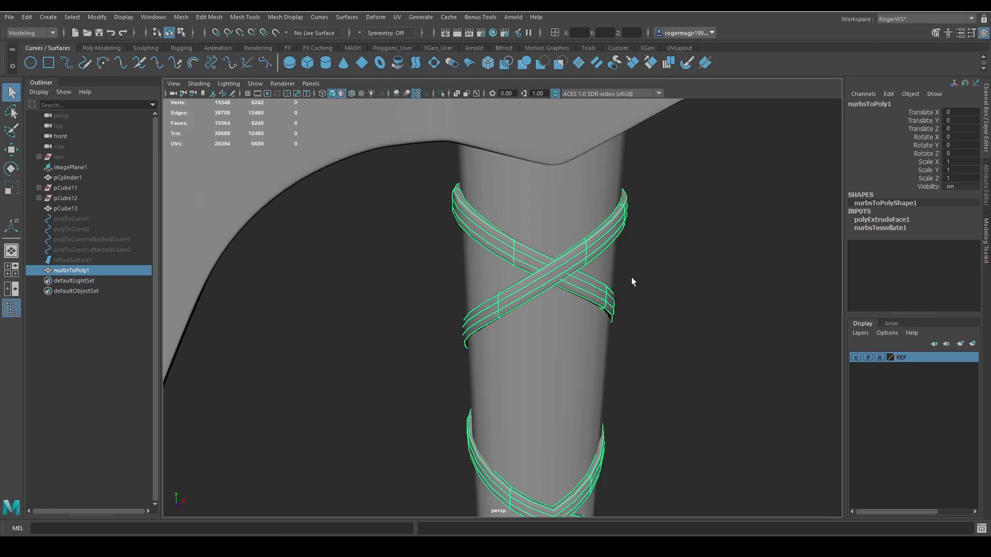
scroll(633, 282, "down", 5)
left_click_drag(633, 281, 447, 327, "alt")
left_click(483, 378)
left_click_drag(547, 327, 524, 310, "alt")
Unhide the two attached spiral curves and switch them to control-vertex editing near the upper end of the handle.
left_click(85, 250)
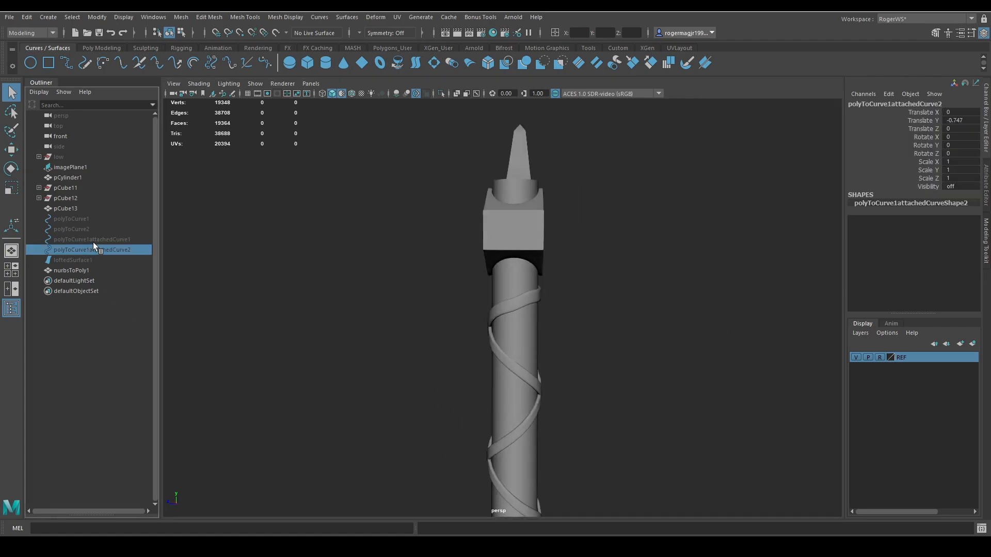
left_click(92, 241, "ctrl")
key("shift+h")
mouse_move(519, 316)
left_mouse_down("alt")
mouse_move(563, 317)
mouse_move(521, 329)
left_mouse_up("alt")
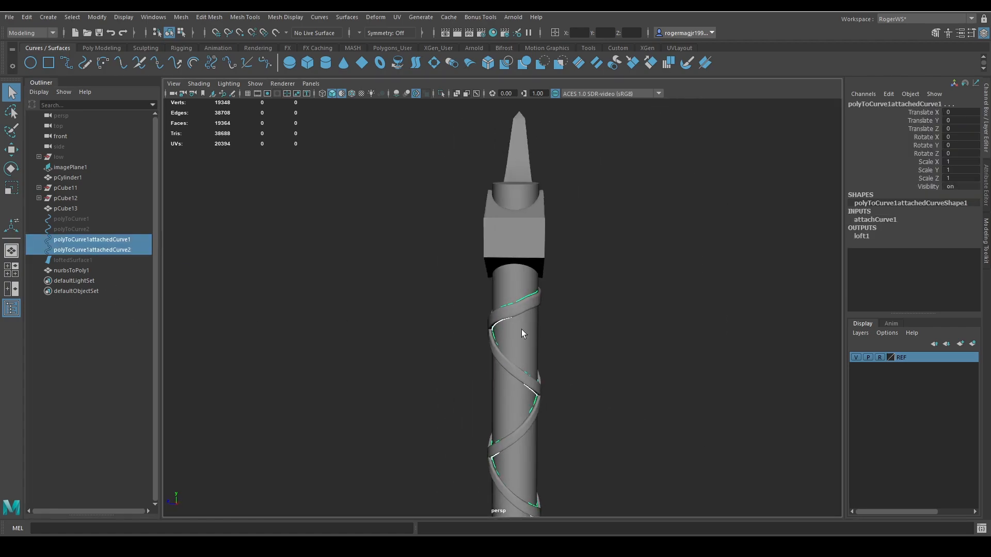
right_click_drag(670, 313, 597, 319)
scroll(537, 330, "up", 4)
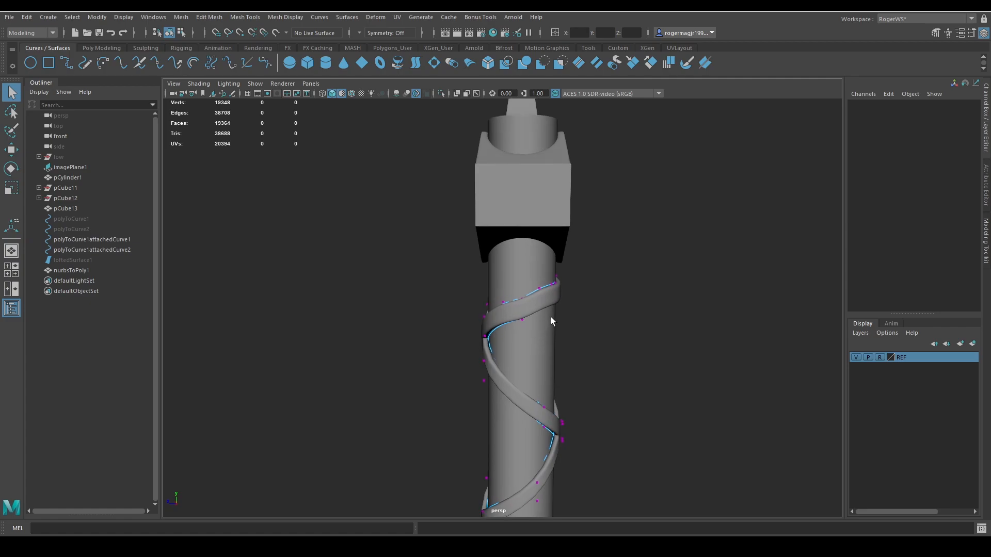
Raise the two curves' control vertices in the strap's top loop, directly beneath the axe head.
left_click_drag(514, 290, 528, 323)
key("w")
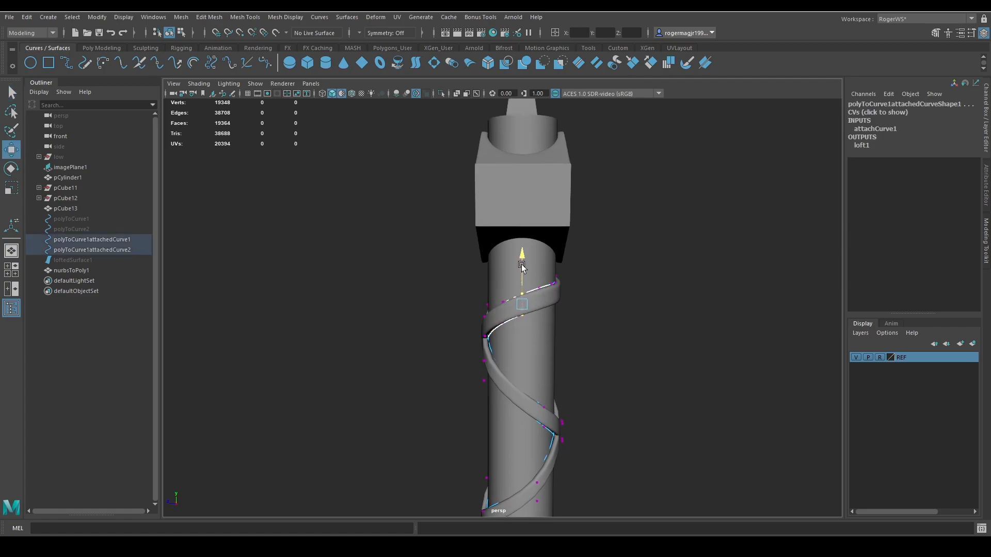
left_click_drag(537, 281, 464, 289, "alt")
key("q")
key("w")
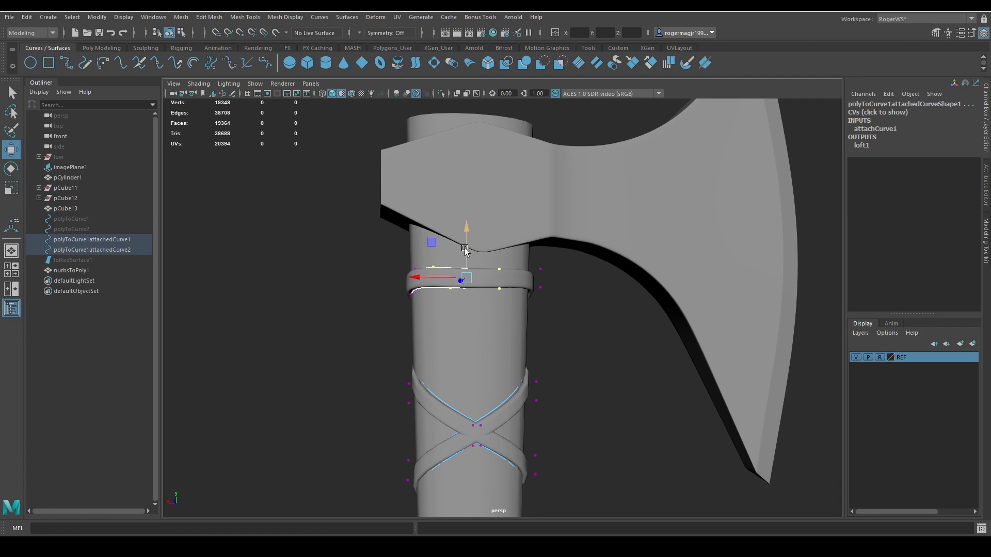
mouse_move(464, 250)
left_mouse_down()
mouse_move(465, 271)
mouse_move(453, 243)
left_mouse_up()
Raise the neighbouring pair of control vertices in the top loop and readjust the first pair beside it.
key("q")
key("w")
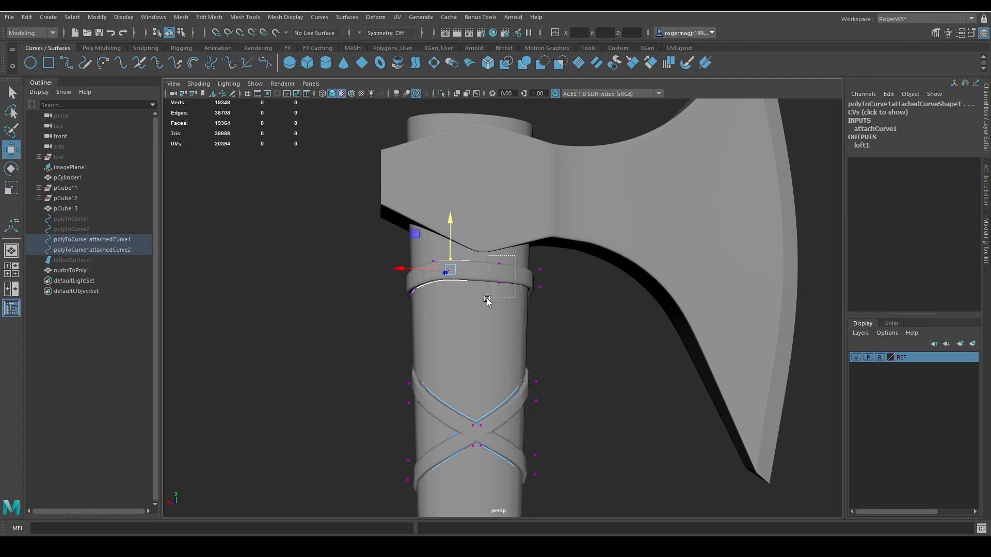
left_click_drag(487, 300, 487, 299)
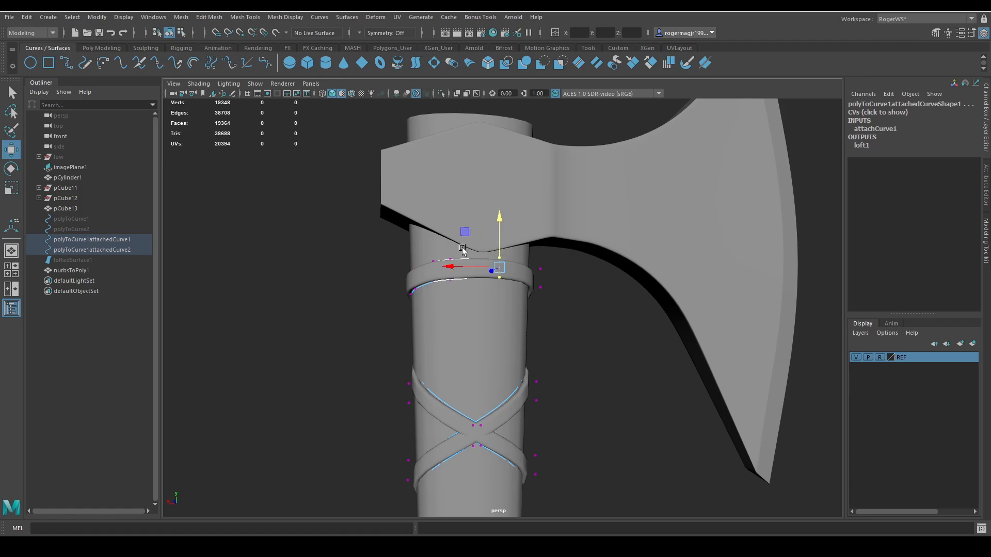
key("q")
left_click_drag(469, 246, 444, 294)
key("w")
left_click_drag(454, 240, 597, 367, "alt")
Pull both curves' control vertices outward at the first crossing below the axe head, lifting the rising band over the other.
key("4")
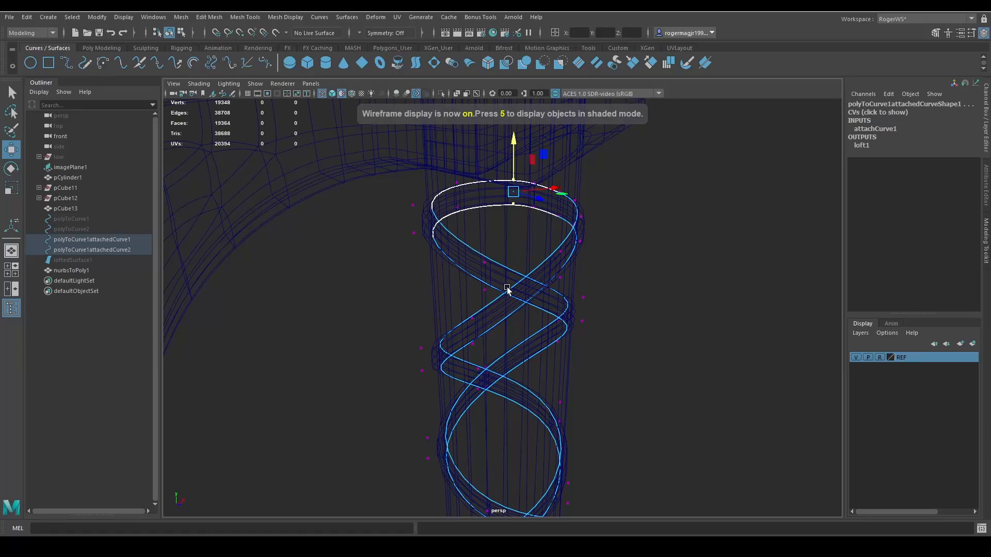
mouse_move(508, 293)
left_mouse_down("alt")
mouse_move(522, 320)
mouse_move(476, 287)
mouse_move(531, 291)
mouse_move(470, 296)
mouse_move(488, 299)
left_mouse_up("alt")
key("5")
key("q")
key("w")
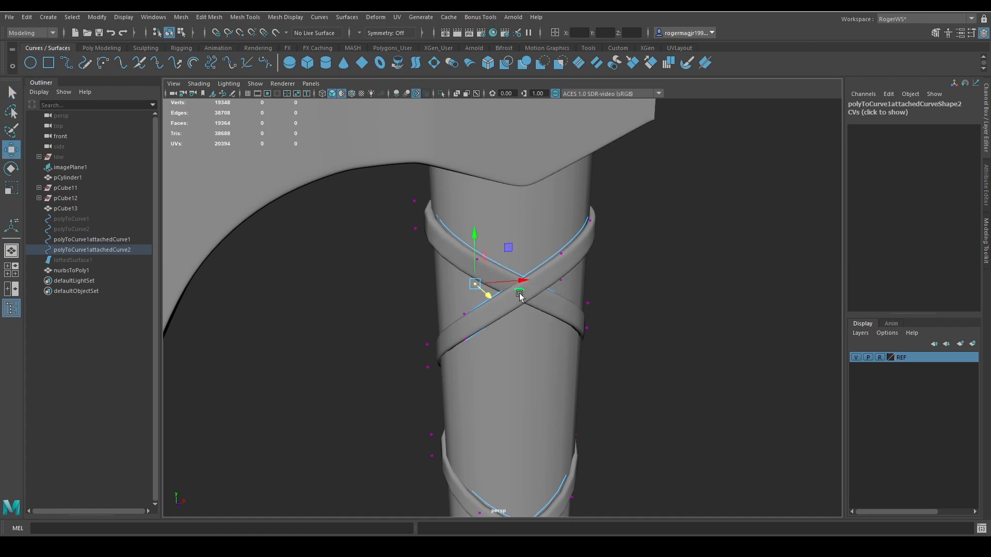
left_click_drag(547, 264, 549, 264)
key("ctrl+z")
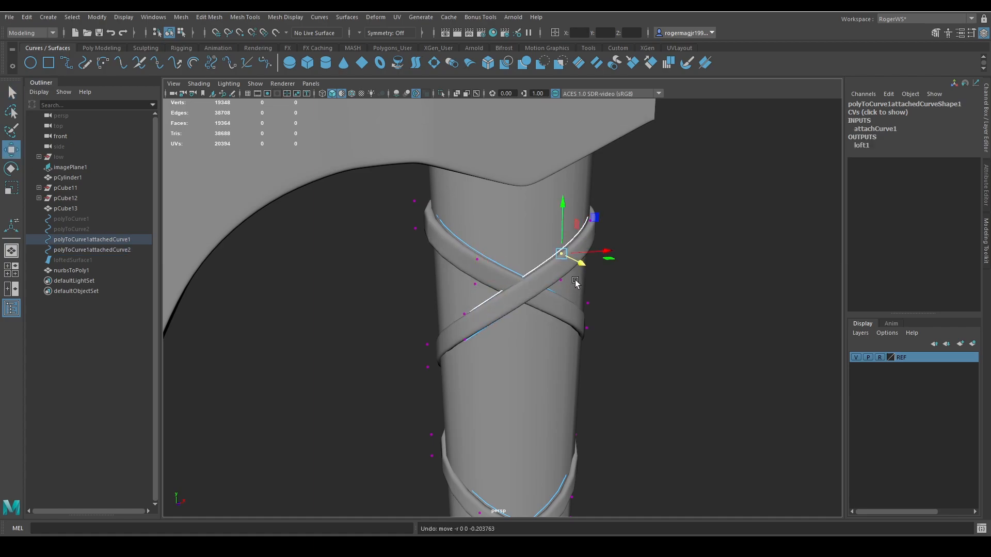
left_click(562, 282)
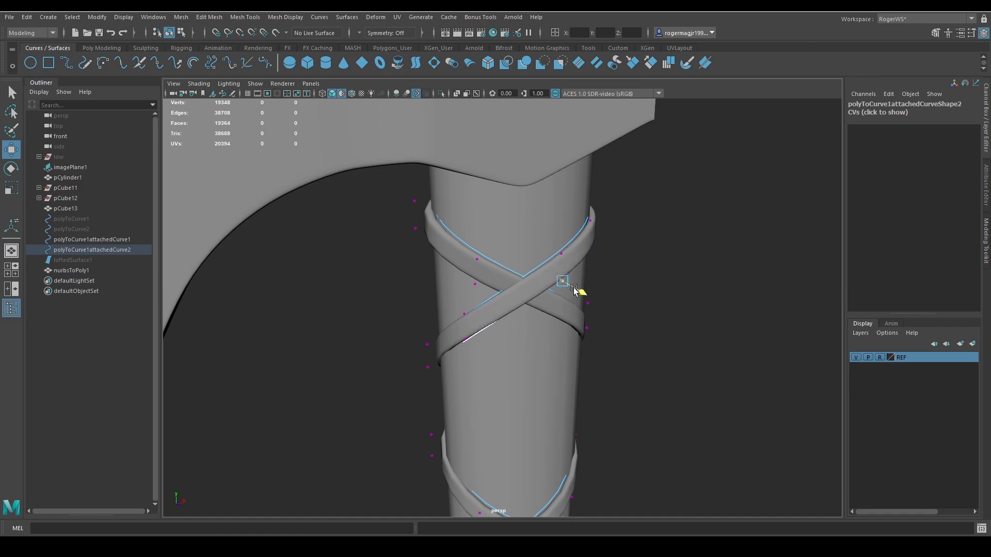
left_click_drag(573, 289, 566, 348, "alt")
key("q")
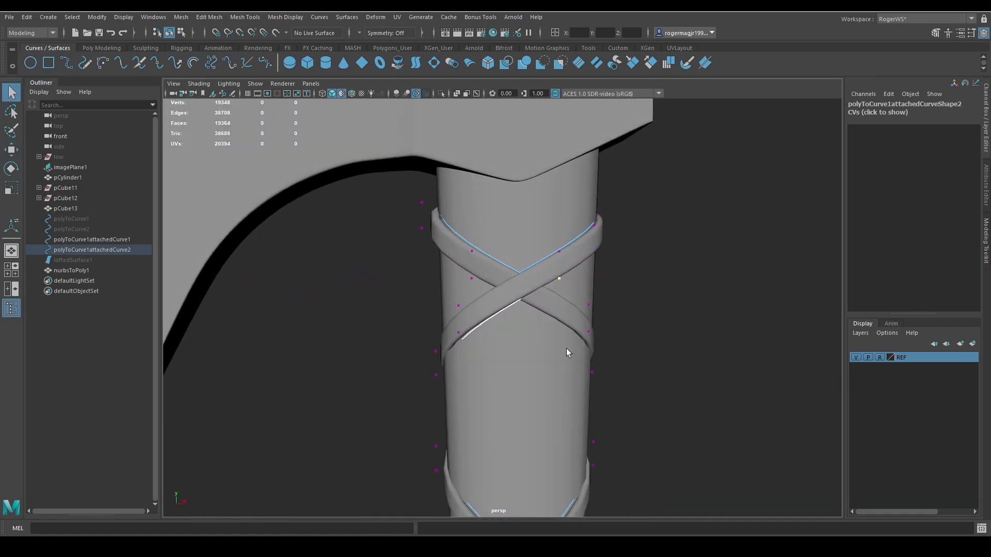
Return to object selection and select both attached curves at the next crossing down the handle.
scroll(573, 348, "down", 3)
left_click(626, 342)
scroll(622, 346, "down", 1)
middle_click_drag(609, 364, 586, 258, "alt")
scroll(550, 330, "up", 2)
scroll(550, 330, "up", 2)
middle_click_drag(549, 375, 516, 321, "alt")
left_click(479, 305)
left_click_drag(537, 324, 593, 345, "alt")
left_click(486, 288)
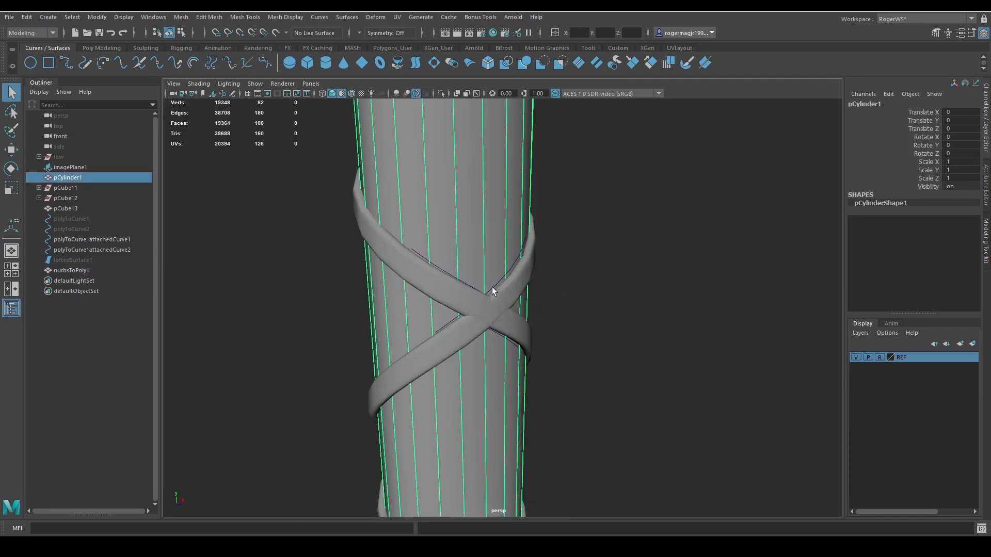
key("ctrl+z")
left_click_drag(548, 285, 485, 331)
left_click(495, 302, "ctrl")
left_click(485, 252, "ctrl")
scroll(594, 325, "up", 2)
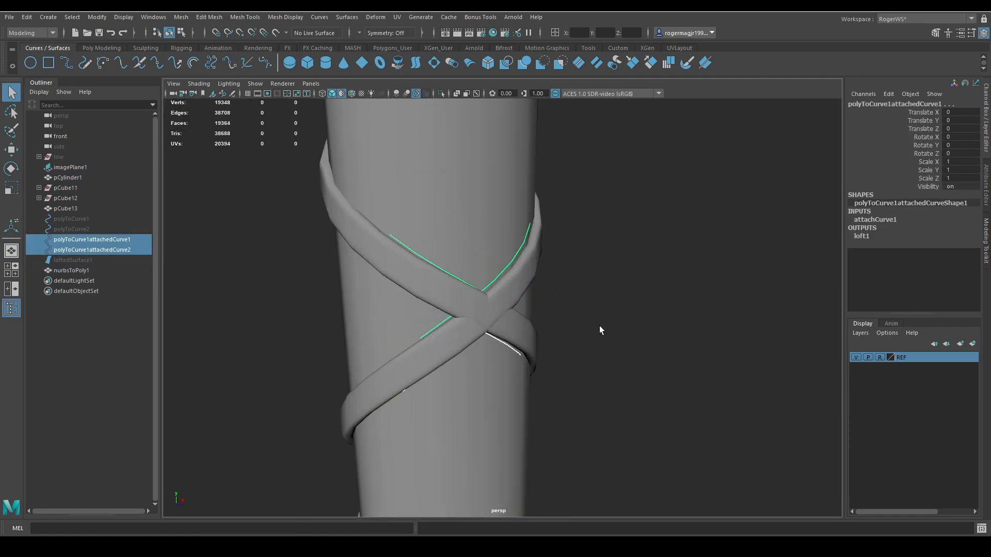
Show both curves' control vertices and pull those of the falling band outward at the second crossing.
left_click(522, 354)
key("4")
left_click(549, 355)
key("5")
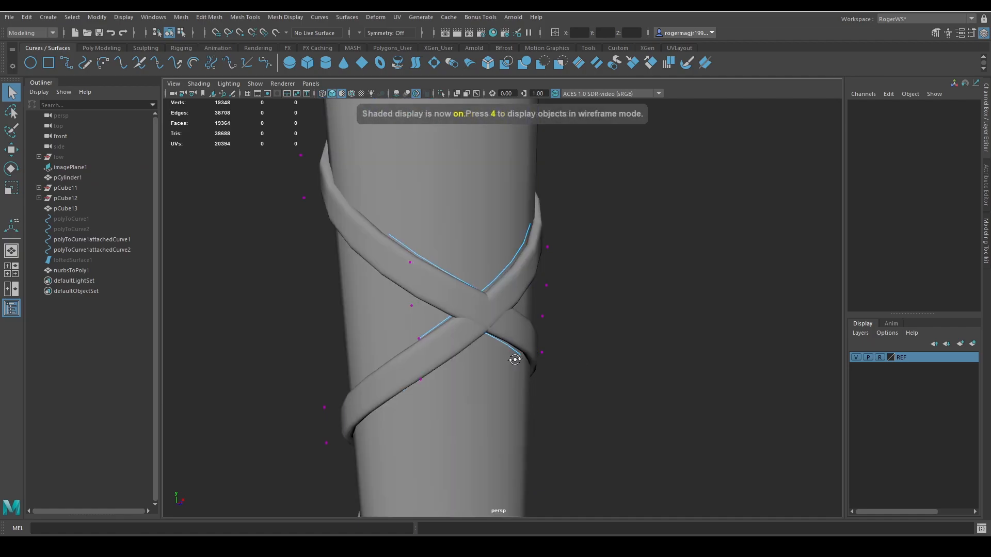
left_click(412, 258)
key("w")
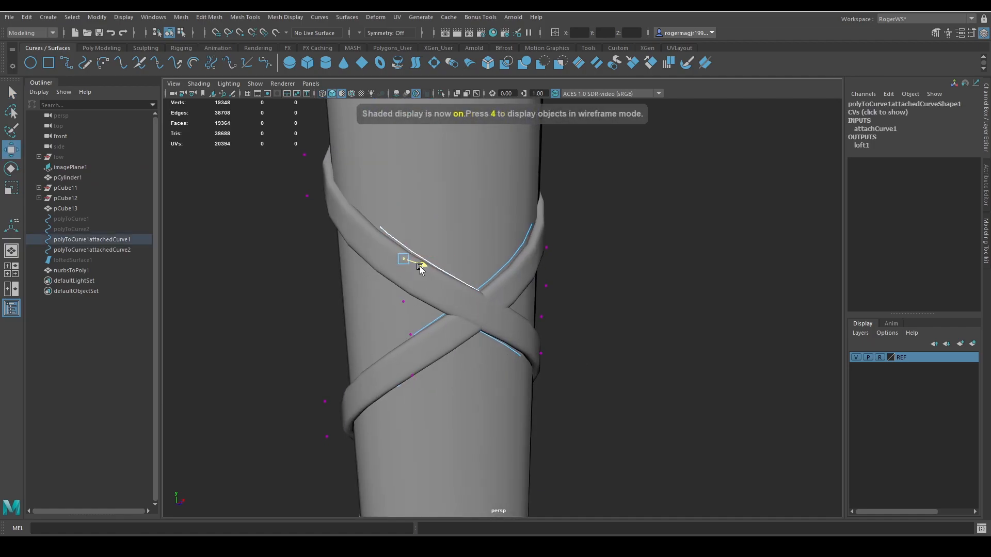
left_click_drag(420, 268, 420, 310)
Pull the falling band's control vertices outward at the third crossing so it passes over the rising band.
scroll(468, 345, "down", 4)
middle_click_drag(533, 383, 526, 261, "alt")
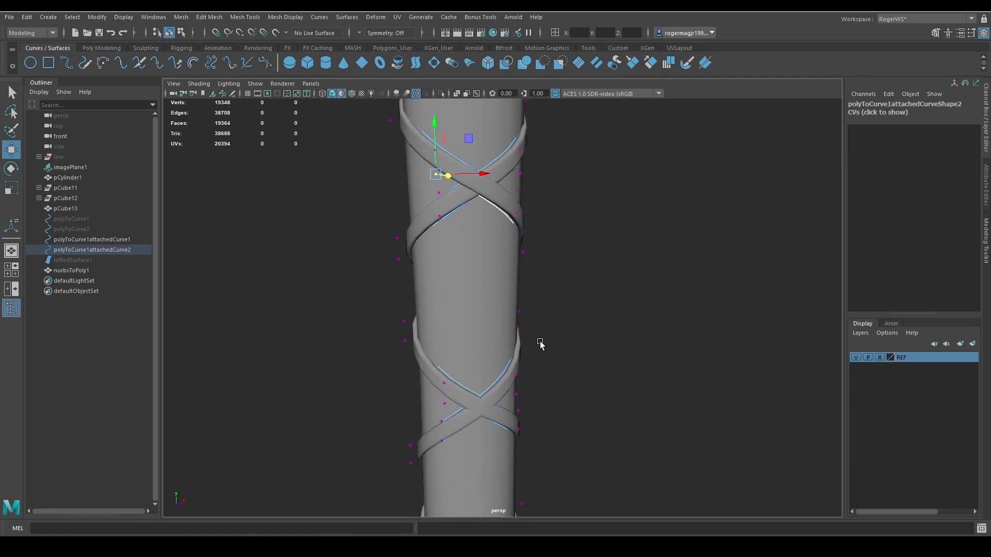
middle_click_drag(538, 342, 539, 276, "alt")
scroll(492, 328, "up", 5)
mouse_move(414, 287)
left_mouse_down()
mouse_move(391, 301)
mouse_move(392, 340)
left_mouse_up()
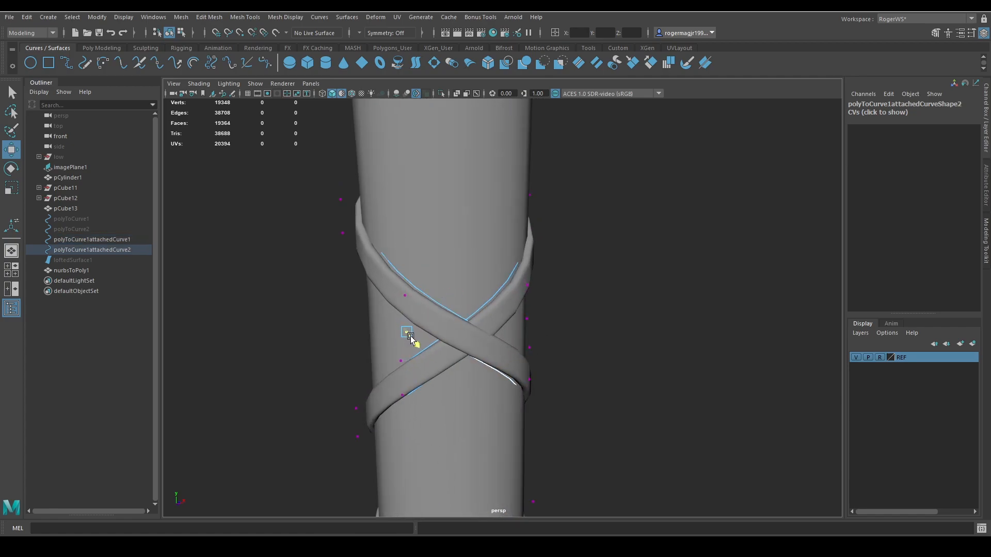
key("q")
Clear the selection and pick both attached curves, without the handle and strap meshes, at the following crossing.
left_click(618, 298)
scroll(592, 363, "down", 4)
middle_click_drag(563, 363, 543, 282, "alt")
middle_click_drag(540, 449, 536, 340, "alt")
scroll(482, 355, "up", 5)
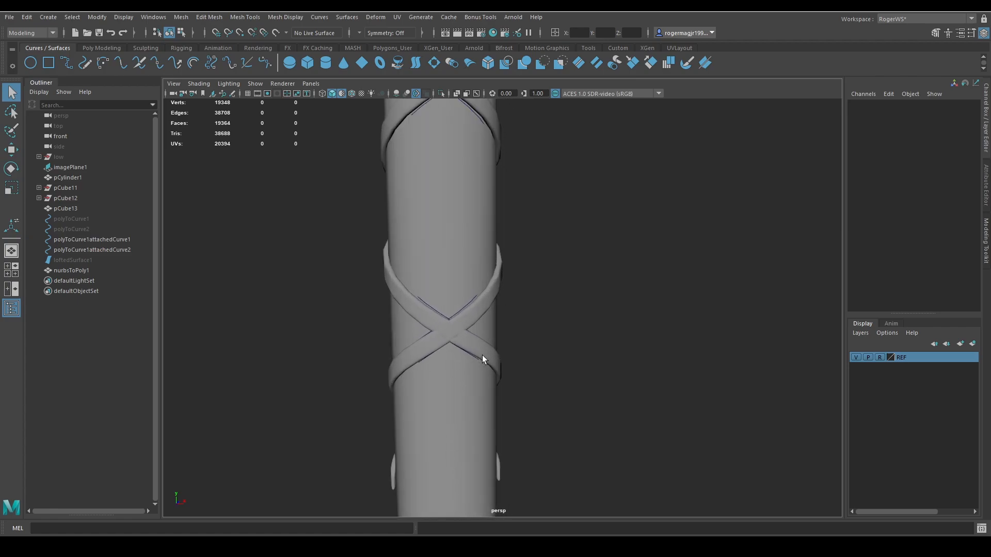
left_click_drag(482, 355, 517, 354, "alt")
middle_click_drag(518, 354, 584, 348, "alt")
left_click(454, 298)
left_click_drag(455, 298, 420, 323)
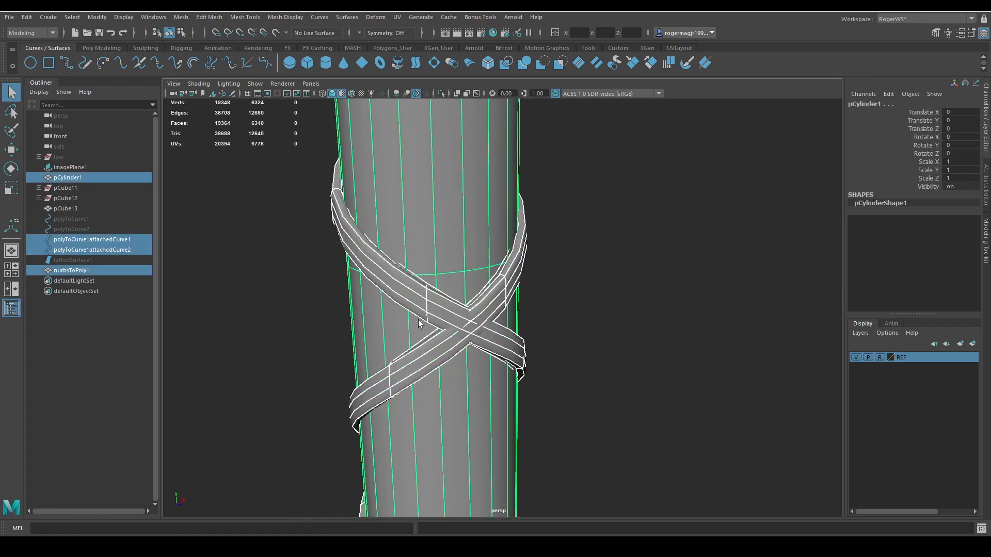
left_click(450, 271, "ctrl")
left_click(441, 311, "ctrl")
Pull the upper curve's control vertex outward at the fourth crossing to lift the falling band, checking it in wireframe.
right_click_drag(664, 339, 555, 330)
left_click_drag(440, 279, 444, 308)
key("w")
key("4")
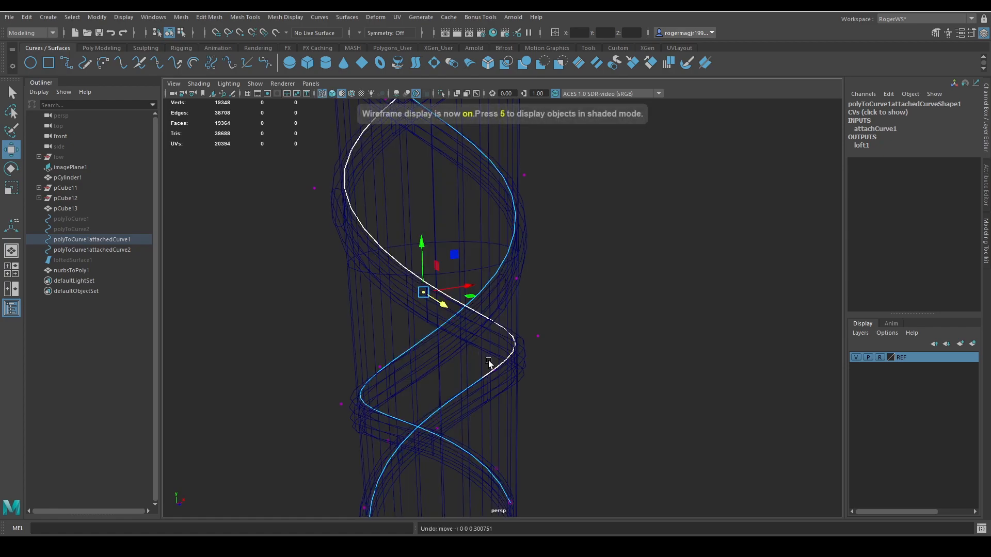
mouse_move(488, 362)
left_mouse_down("alt")
mouse_move(519, 366)
mouse_move(475, 343)
left_mouse_up("alt")
key("5")
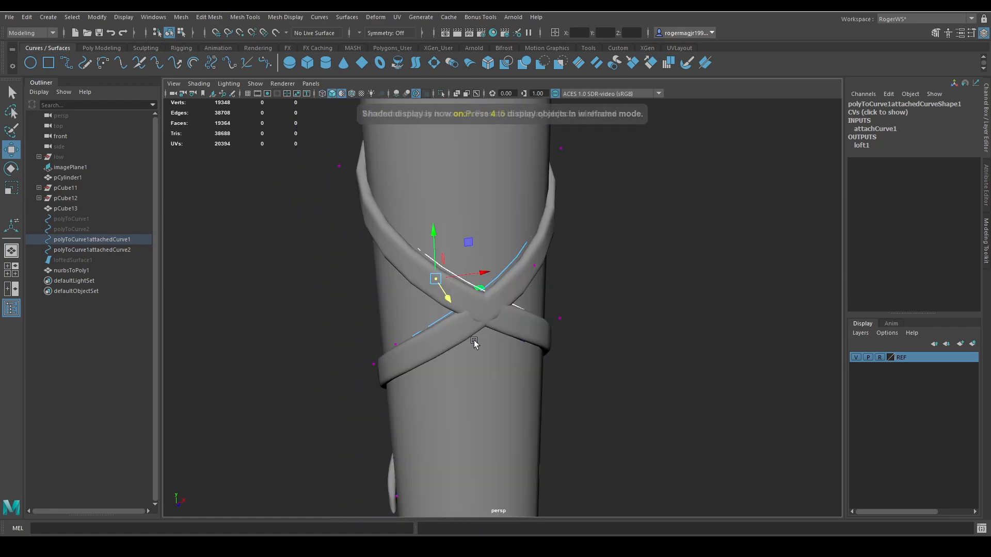
right_click_drag(476, 342, 486, 339, "alt")
left_click_drag(487, 338, 481, 343, "alt")
left_click_drag(391, 297, 393, 299)
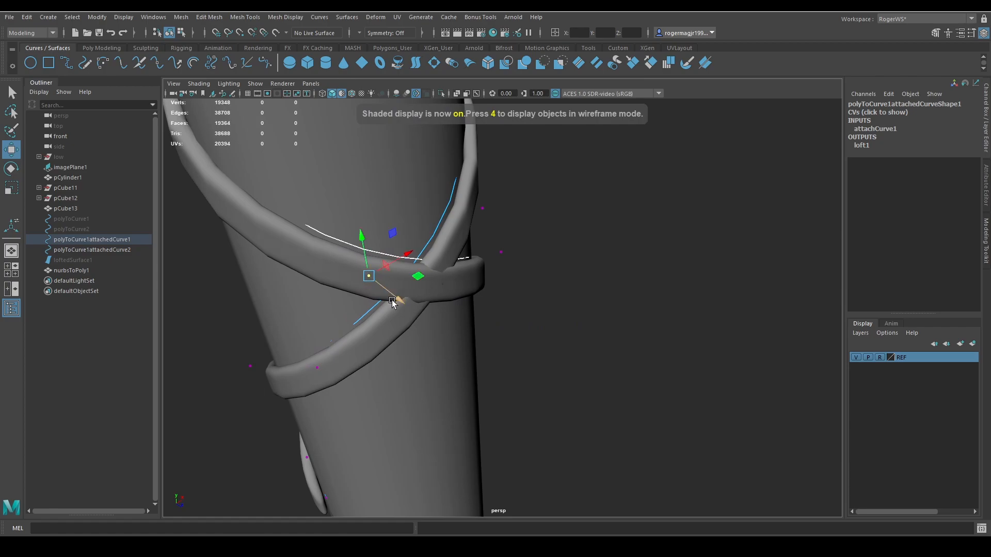
Move the upper curve's control vertices beside the fourth crossing outward, where the bands wrap around the handle's side.
key("4")
mouse_move(377, 353)
left_mouse_down("alt")
mouse_move(379, 338)
mouse_move(386, 346)
left_mouse_up("alt")
mouse_move(374, 371)
left_mouse_down()
mouse_move(347, 402)
mouse_move(376, 407)
mouse_move(422, 386)
mouse_move(379, 377)
mouse_move(574, 292)
mouse_move(593, 360)
left_mouse_up()
key("5")
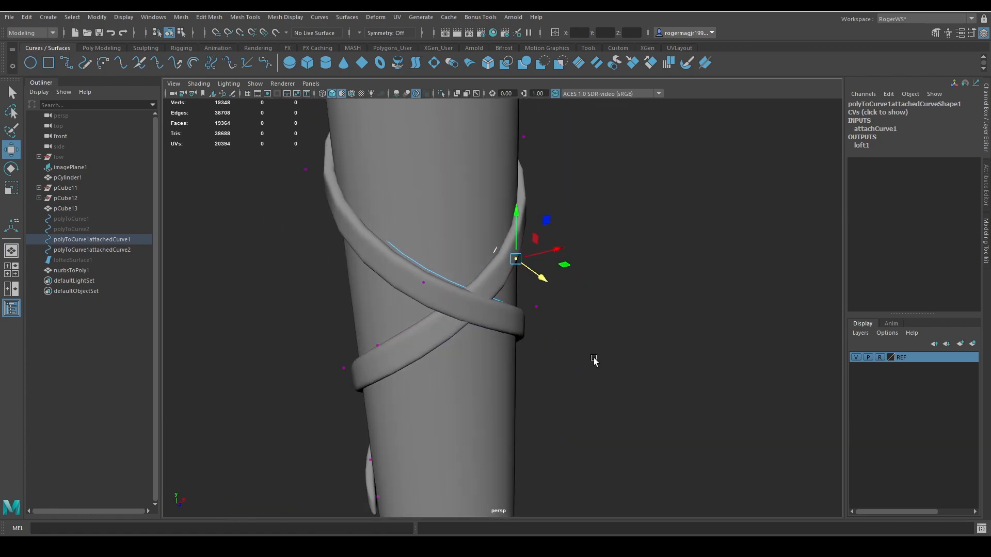
left_click_drag(535, 277, 492, 450, "alt")
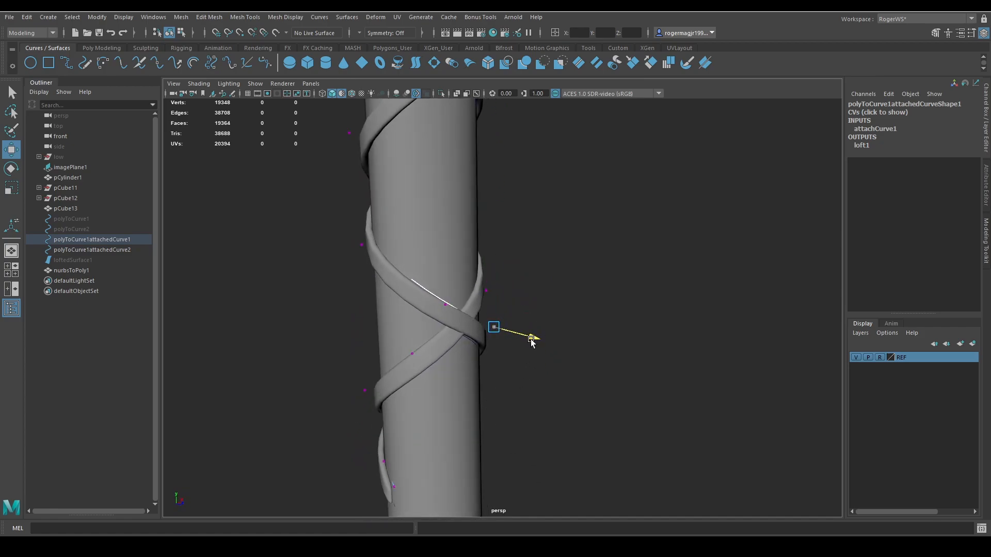
left_click_drag(514, 353, 497, 350, "alt")
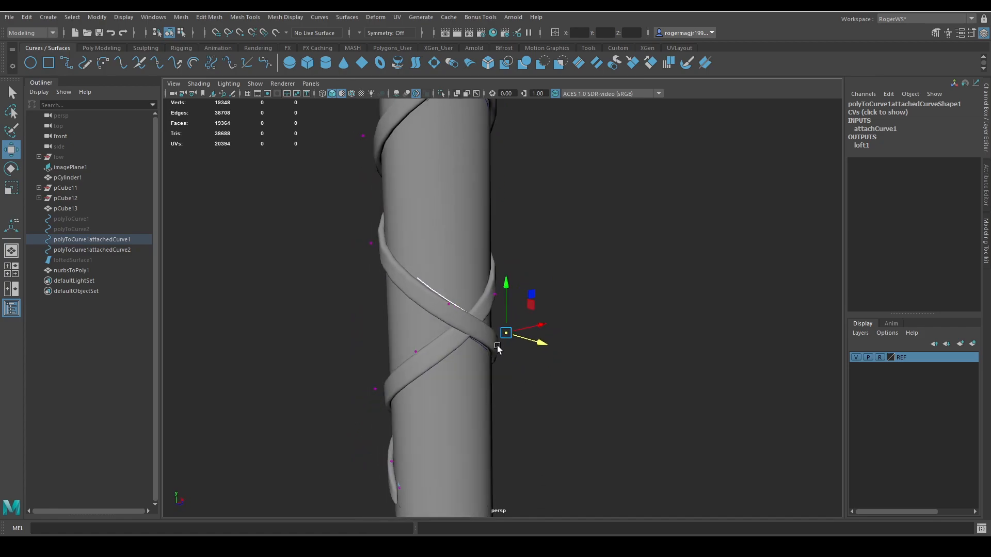
middle_click_drag(498, 349, 552, 341, "alt")
Leave the finished crossings and select both attached curves at a crossing on the opposite side of the handle.
key("q")
left_click(571, 316)
scroll(591, 325, "down", 5)
left_click_drag(594, 326, 577, 341, "alt")
key("alt+5")
key("alt+5")
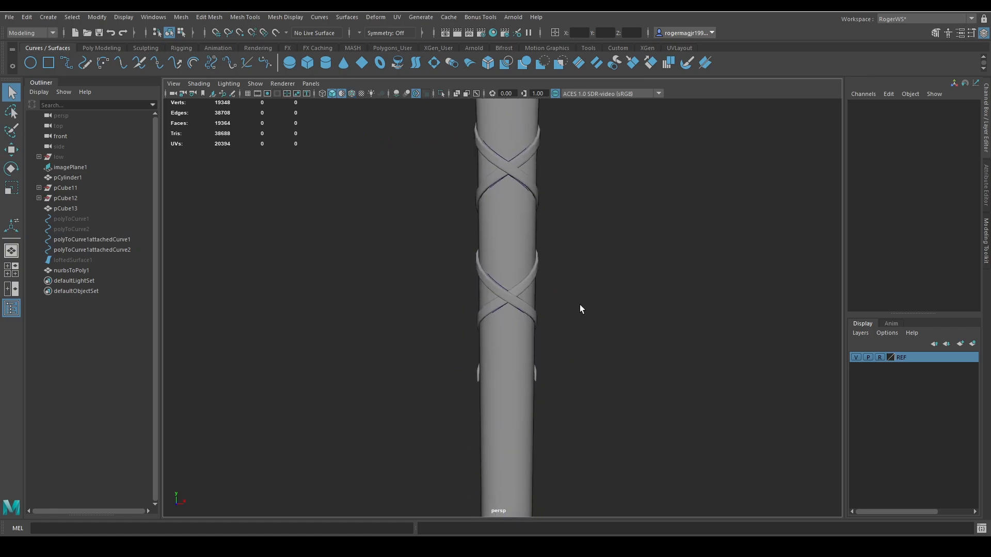
mouse_move(581, 264)
left_mouse_down("alt")
mouse_move(482, 265)
mouse_move(585, 278)
mouse_move(495, 281)
mouse_move(462, 325)
left_mouse_up("alt")
scroll(462, 343, "up", 5)
middle_click_drag(447, 320, 549, 351, "alt")
scroll(577, 289, "up", 5)
left_click_drag(577, 287, 680, 346)
left_click(564, 266, "ctrl")
left_click(565, 337, "ctrl")
key("f")
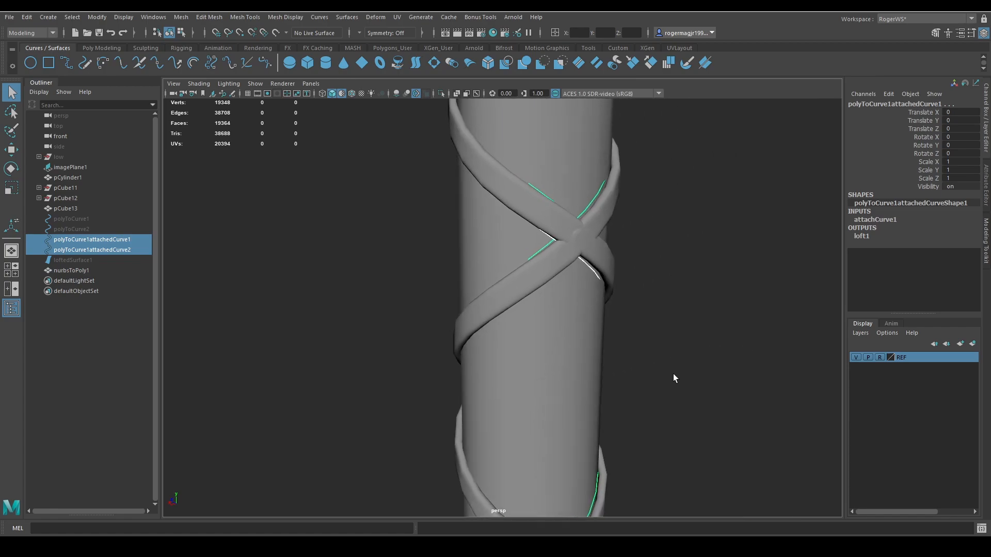
Show the curves' control vertices and pull one band's vertices outward at this opposite-side crossing.
key("4")
left_click(685, 308)
key("5")
left_click_drag(638, 305, 615, 324, "alt")
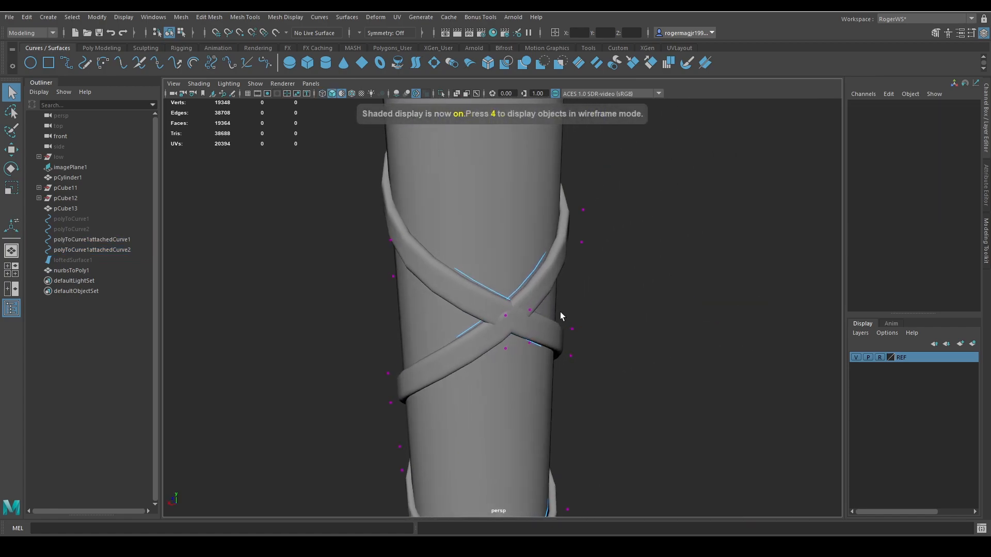
left_click_drag(542, 300, 516, 296)
key("w")
left_click_drag(535, 331, 520, 352)
left_click_drag(510, 326, 516, 328)
Return to object selection and reselect both attached curves at another crossing on the back of the handle.
scroll(516, 328, "down", 4)
key("F8")
left_click(636, 297)
left_click_drag(636, 297, 615, 384, "alt")
left_click_drag(530, 249, 497, 302)
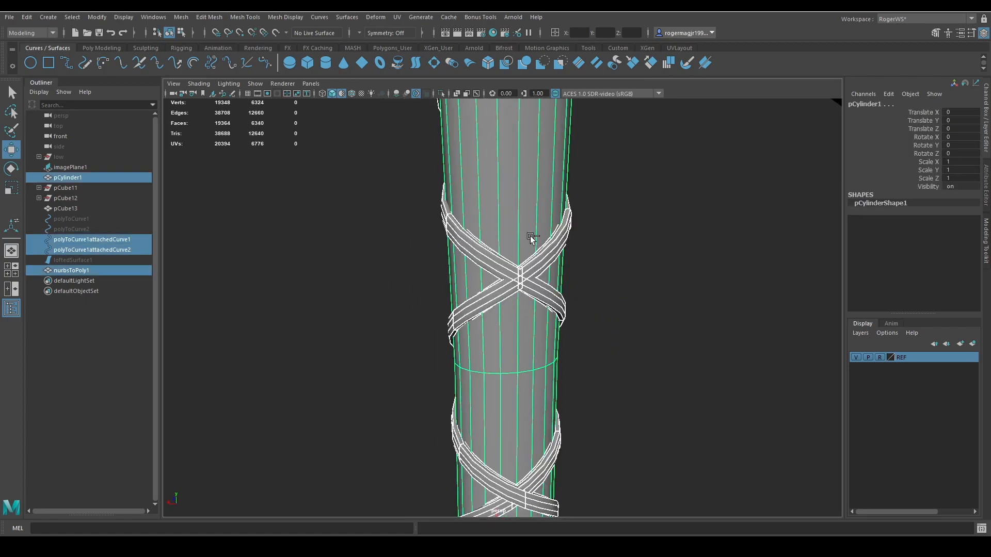
left_click(527, 240, "ctrl")
left_click(529, 268, "ctrl")
scroll(605, 289, "up", 3)
right_click_drag(693, 295, 676, 296)
Move the rising band's control vertices outward at the rear crossing so it overlaps the falling band.
key("F8")
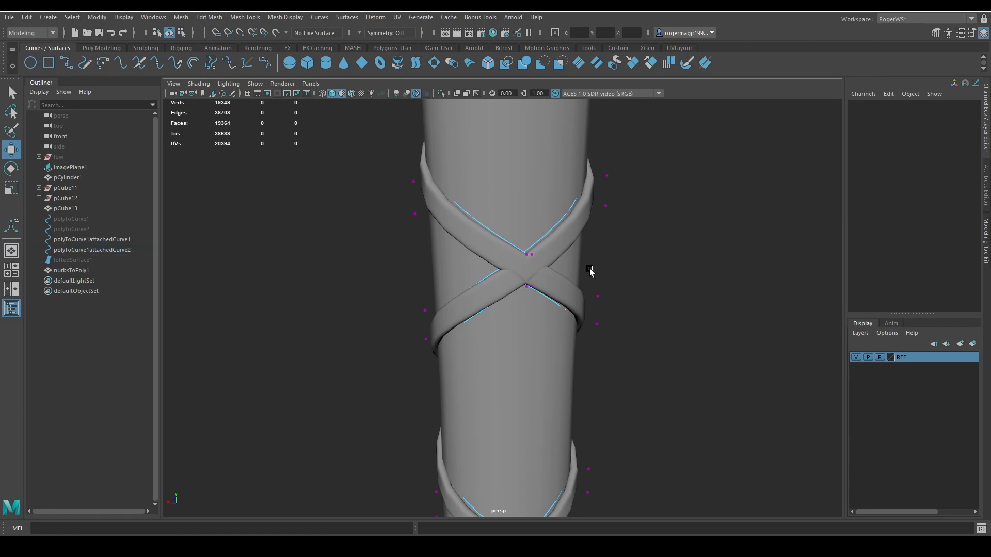
left_click_drag(535, 265, 513, 241)
key("ctrl+z")
key("q")
left_click_drag(536, 283, 529, 294)
key("w")
key("q")
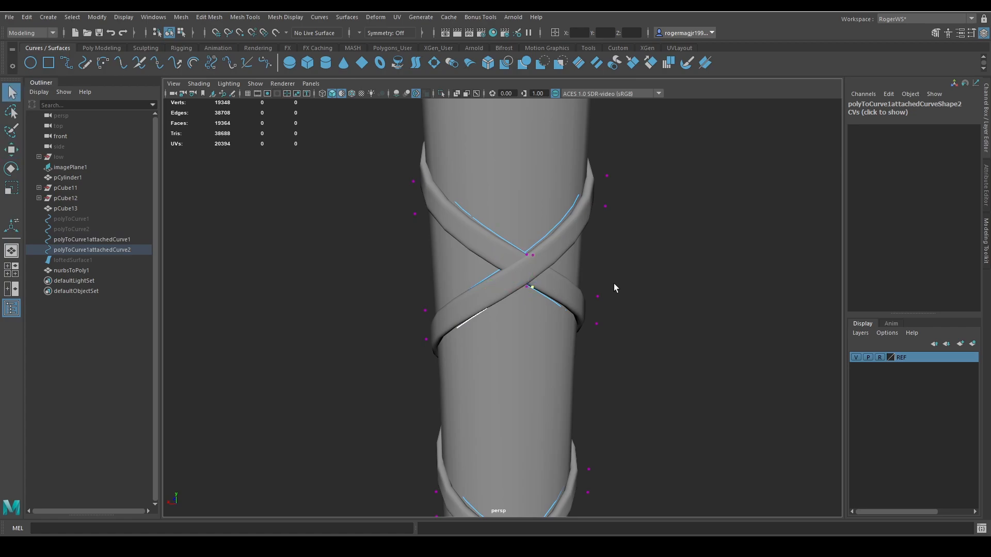
Adjust the falling band's upper and lower control vertices outward at the enlarged rear crossing, lifting it over the rising band.
left_click_drag(614, 283, 582, 314, "alt")
right_click_drag(582, 314, 579, 340, "alt")
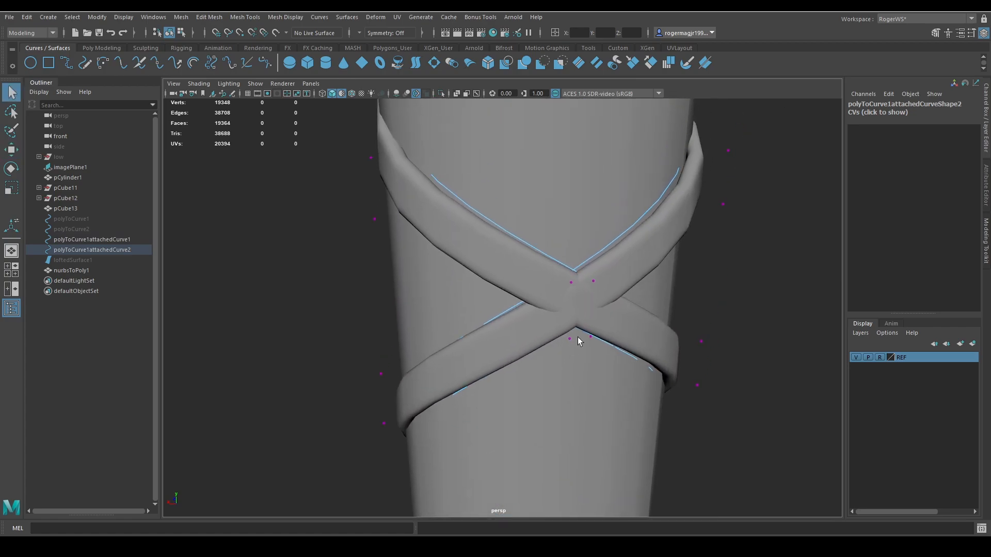
key("w")
left_click_drag(591, 299, 576, 274)
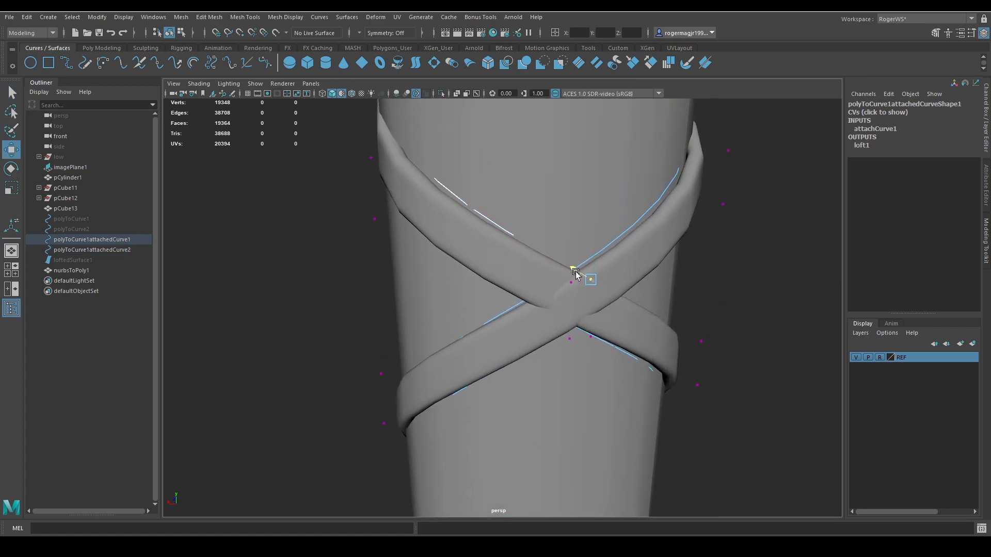
key("ctrl+z")
left_click_drag(598, 331, 575, 324)
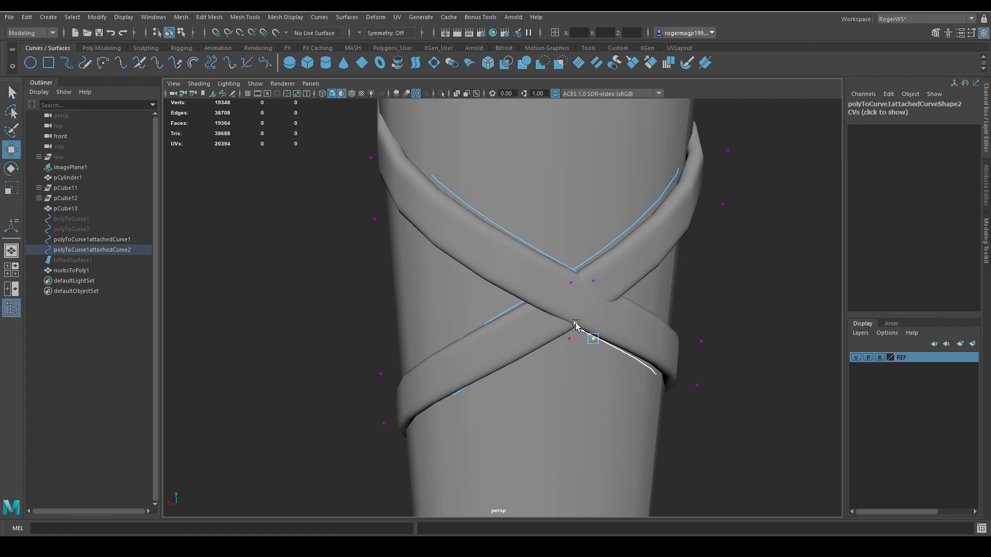
Undo the last vertex move and fine-tune the upper and lower control vertices of both curves at the rear crossing.
key("ctrl+z")
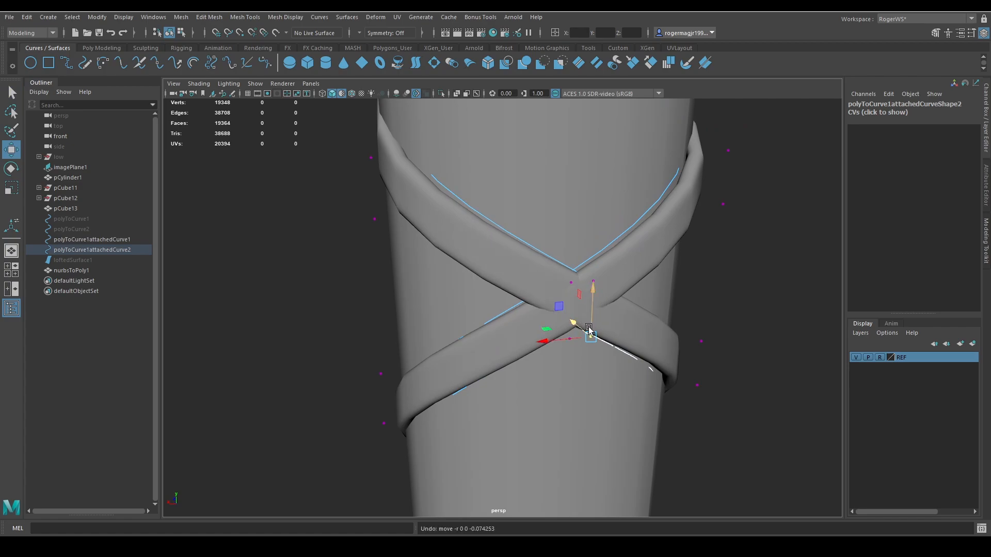
key("q")
left_click(578, 270)
key("w")
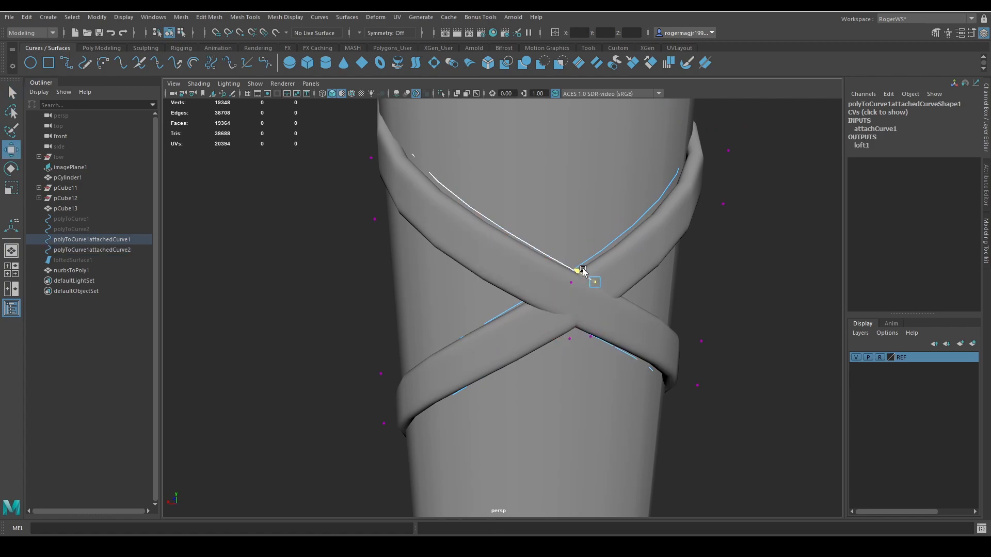
key("q")
left_click(567, 339)
key("w")
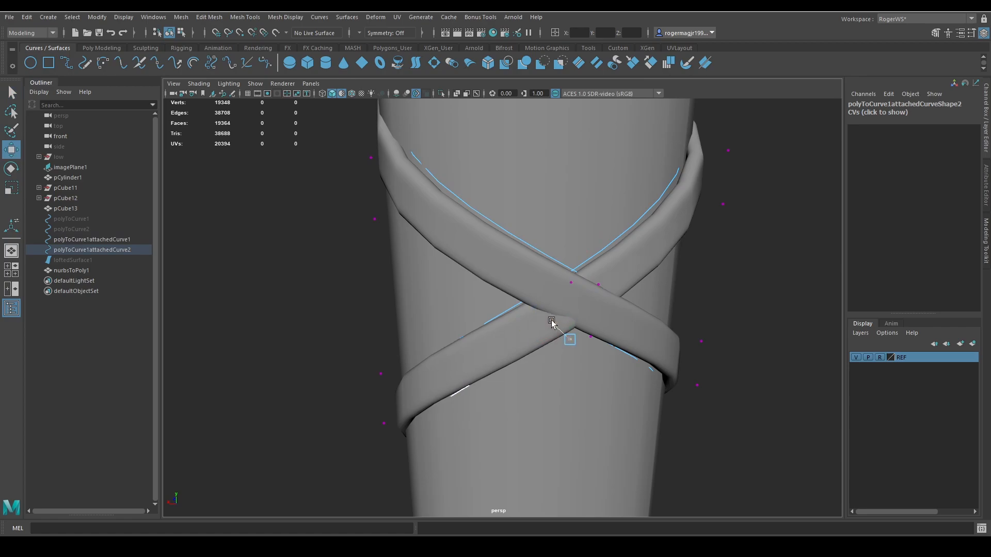
left_click_drag(587, 347, 586, 347)
left_click_drag(574, 325, 577, 329)
key("q")
scroll(645, 289, "down", 8)
middle_click_drag(646, 289, 645, 322, "alt")
scroll(644, 321, "down", 5)
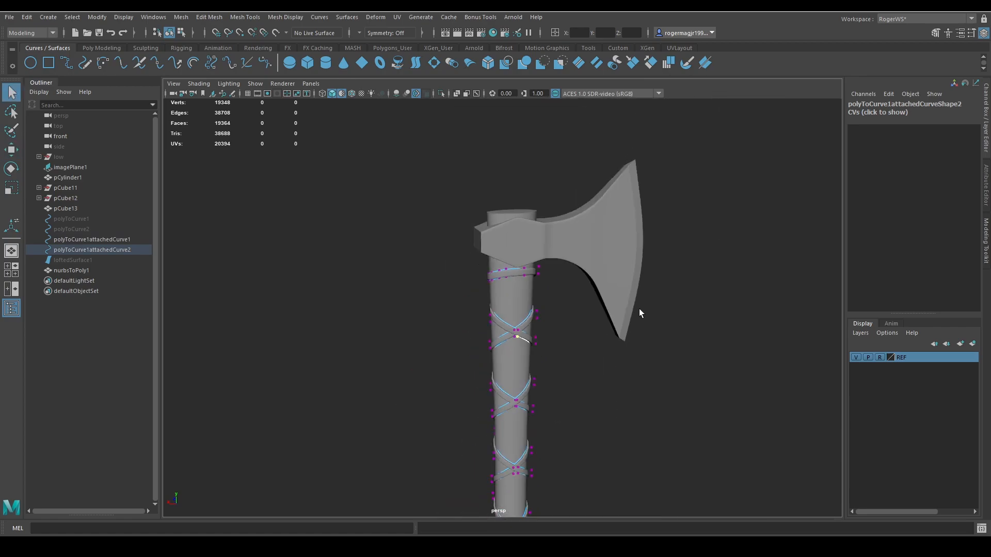
Return to object selection, clear the selection and save the scene.
key("F8")
mouse_move(639, 308)
left_mouse_down("alt")
mouse_move(748, 268)
mouse_move(743, 336)
mouse_move(659, 337)
mouse_move(624, 308)
mouse_move(636, 309)
left_mouse_up("alt")
left_click(747, 268)
key("alt+5")
key("alt+5")
key("ctrl+s")
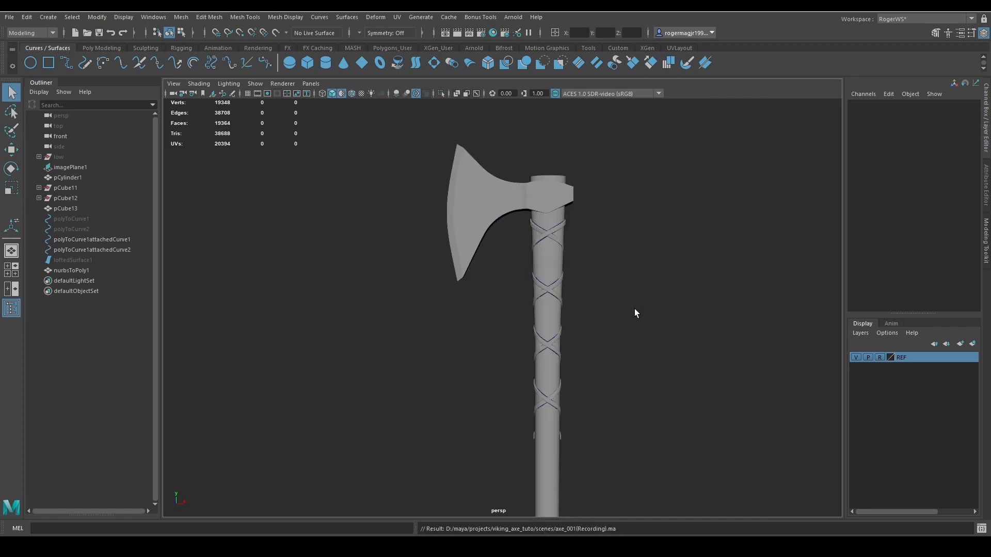
Hide both attached curves and check the lower handle wrapping in the reference photo.
left_click_drag(79, 250, 77, 240)
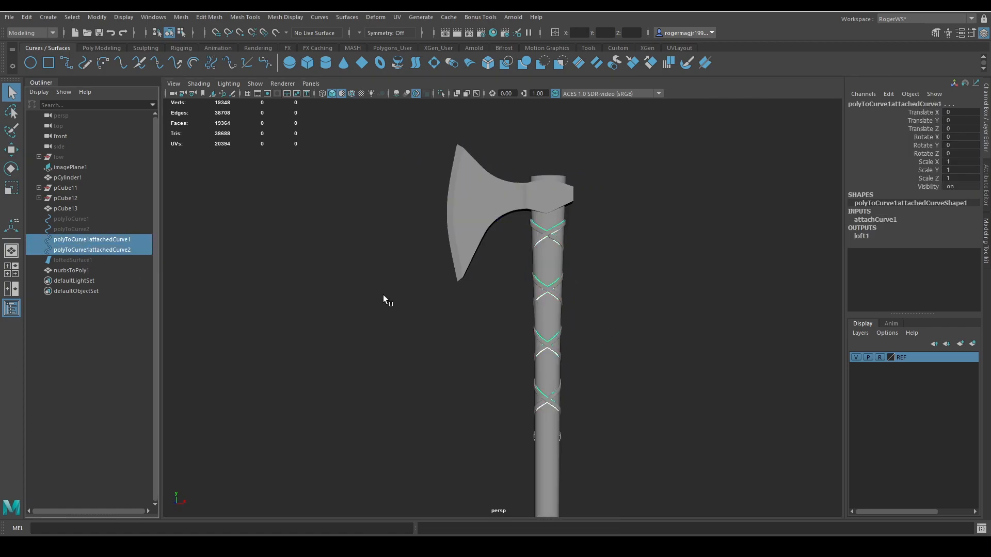
key("ctrl+h")
key("f")
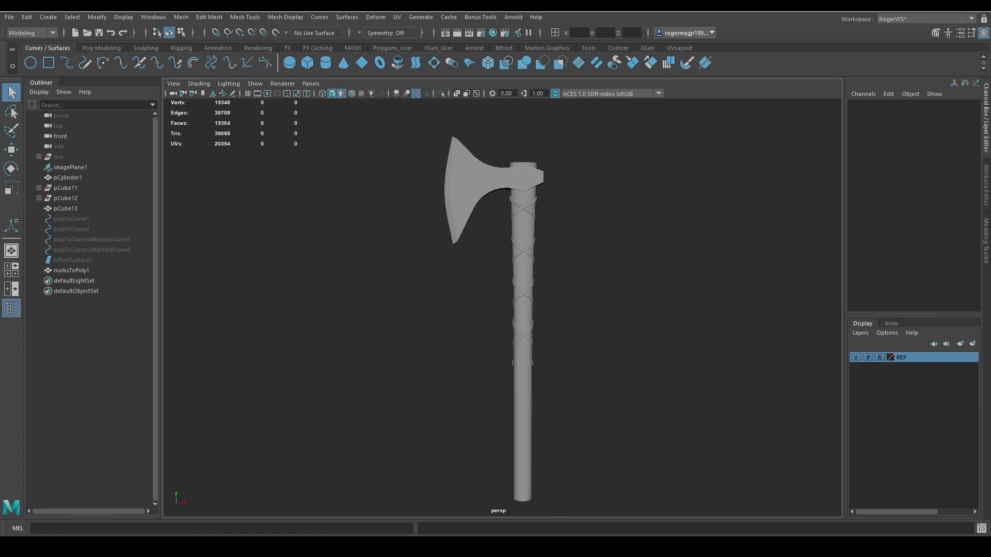
right_click_drag(990, 351, 491, 363)
scroll(579, 336, "up", 1)
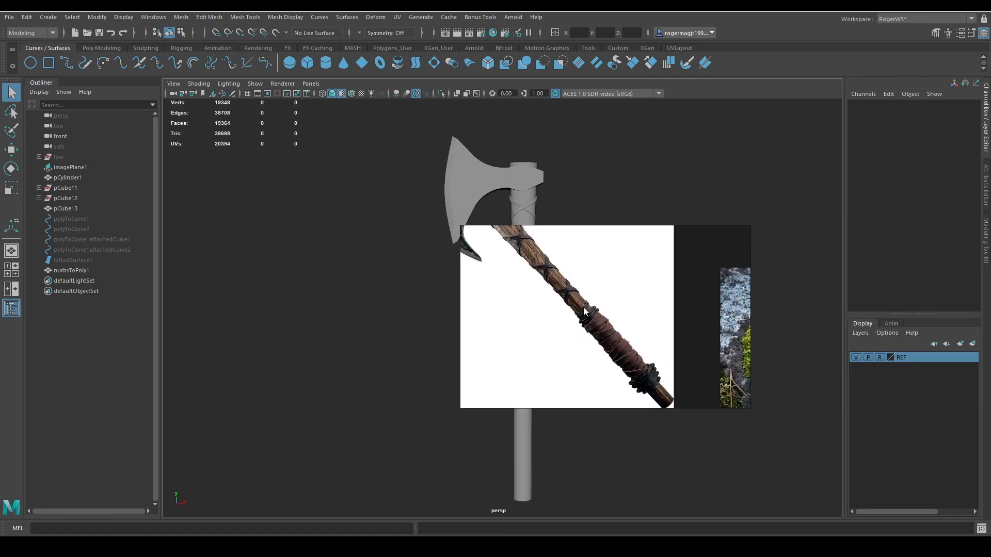
right_click_drag(579, 318, 990, 344)
scroll(571, 389, "up", 3)
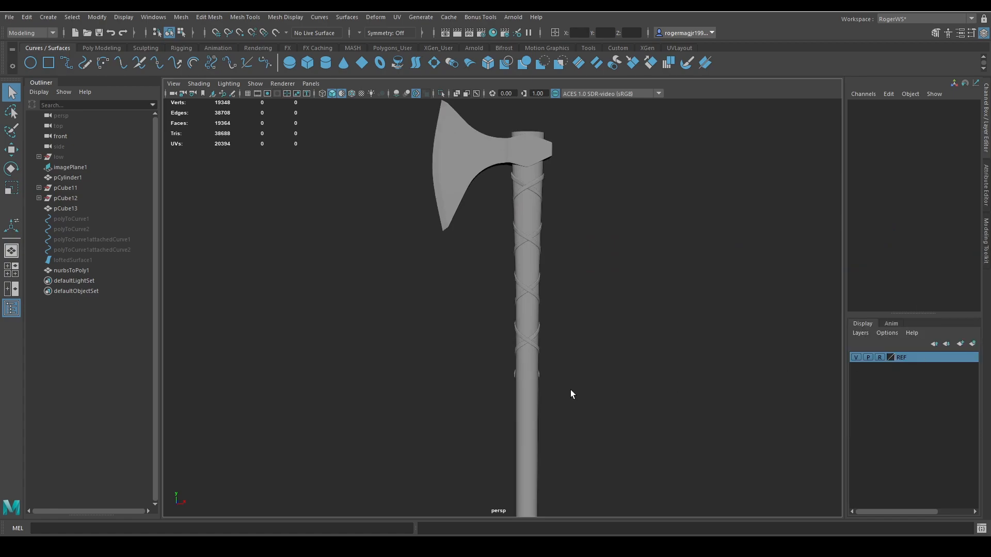
Duplicate the handle cylinder and hide the original.
middle_click_drag(571, 389, 557, 336, "alt")
scroll(556, 335, "up", 3)
left_click(526, 343)
left_click_drag(579, 361, 540, 356, "alt")
key("ctrl+d")
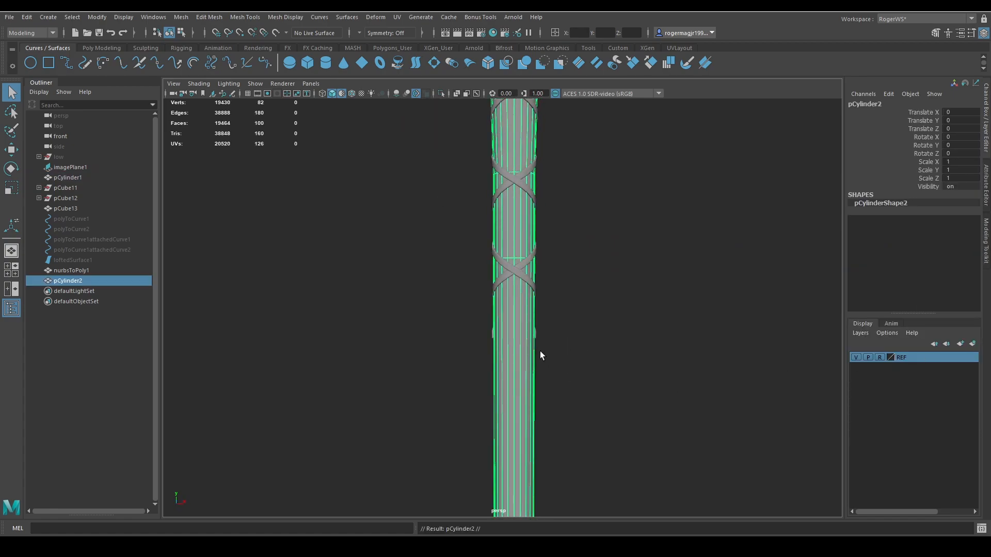
left_click_drag(589, 390, 389, 395, "shift")
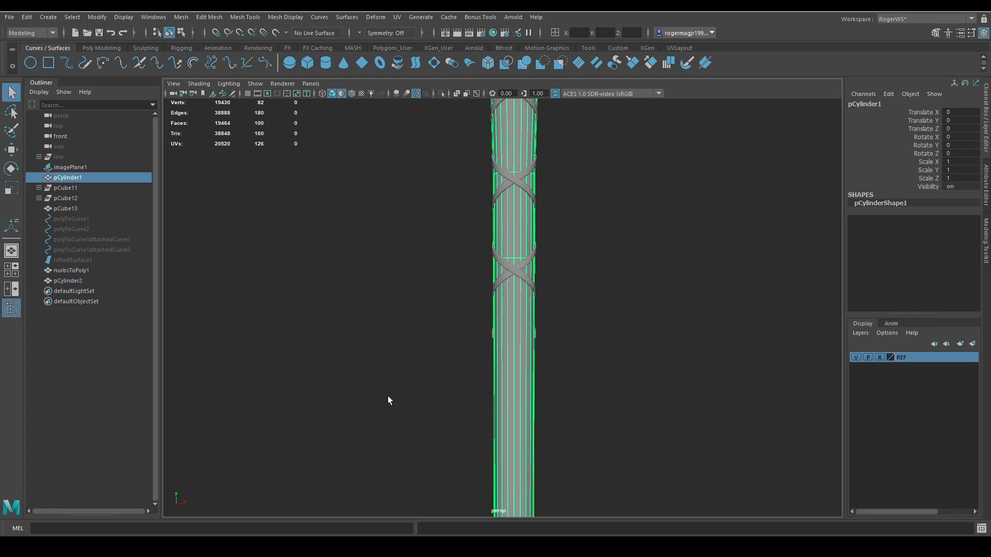
key("ctrl+h")
Slice a horizontal edge loop around the duplicate handle at the lower ends of the strap bands with Multi-Cut.
left_click(525, 354)
left_click_drag(525, 354, 547, 345, "alt")
key("ctrl+shift+x")
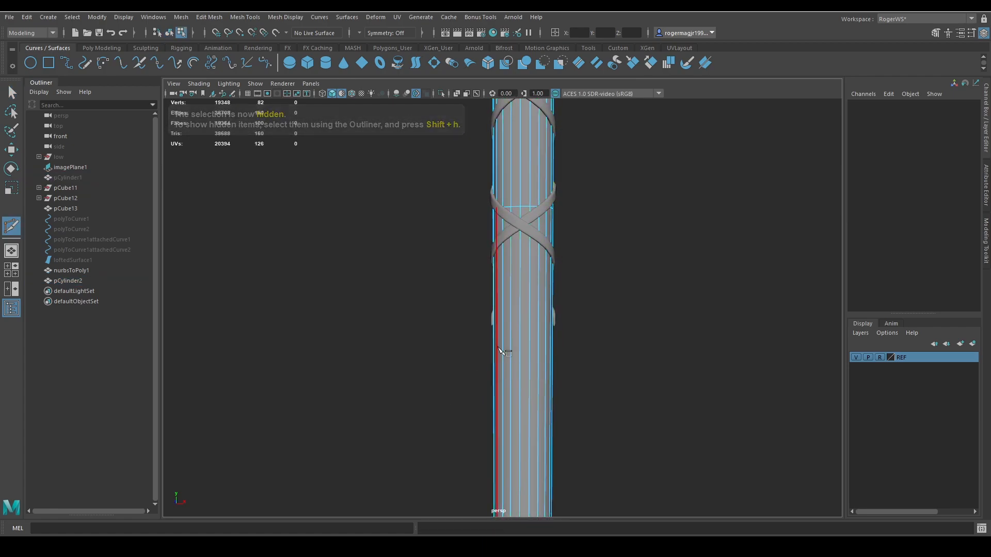
left_click_drag(453, 313, 642, 313)
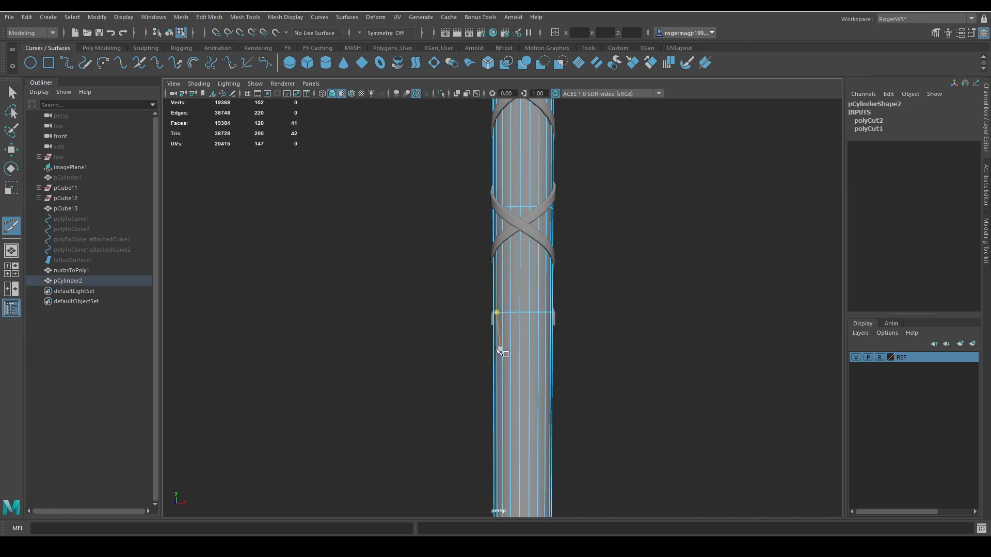
key("Return")
left_click_drag(567, 321, 479, 359, "alt")
left_click_drag(487, 349, 515, 317)
left_click(466, 350)
left_click(528, 422)
left_click_drag(558, 390, 503, 345, "alt")
key("ctrl+z")
key("ctrl+z")
key("ctrl+z")
key("ctrl+z")
key("ctrl+z")
key("ctrl+z")
key("ctrl+z")
key("q")
key("ctrl+shift+x")
left_click_drag(582, 357, 561, 374)
key("ctrl+z")
left_click_drag(455, 368, 586, 330)
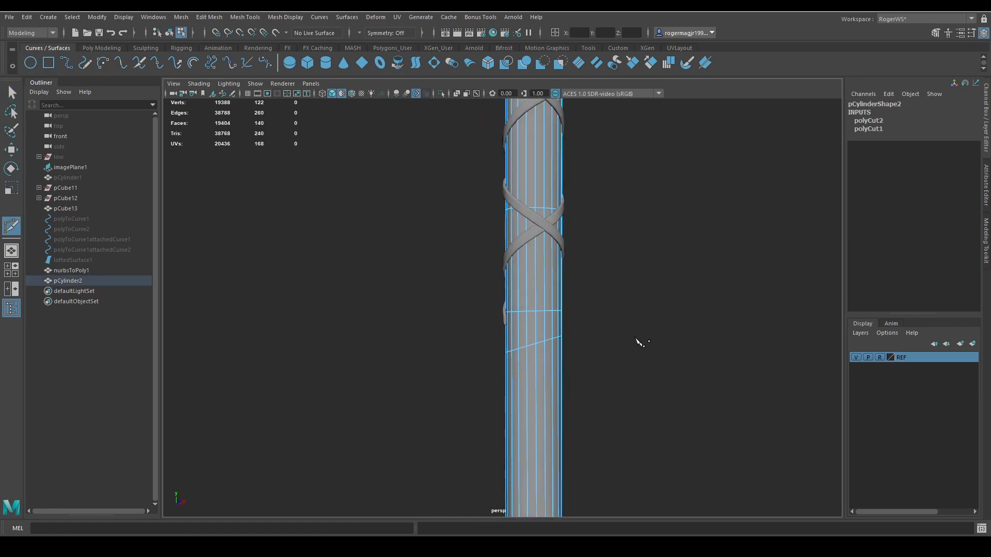
key("ctrl+z")
left_click_drag(474, 346, 624, 295)
key("ctrl+z")
Slice further horizontal and tilted edge loops across the duplicate handle around the first cut, undoing the surplus slice.
key("q")
key("F8")
key("ctrl+shift+x")
left_click_drag(459, 269, 731, 333)
left_click_drag(449, 292, 748, 296)
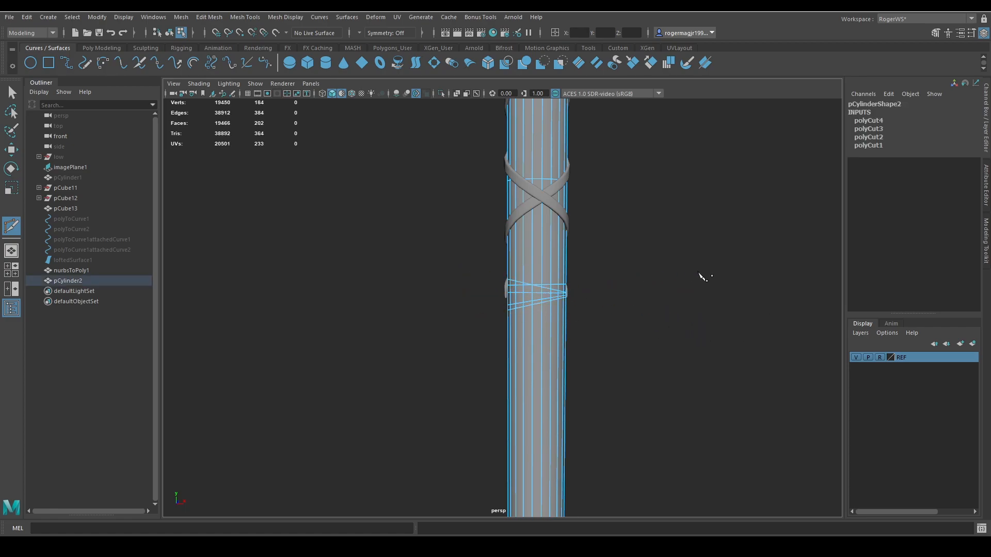
key("ctrl+z")
left_click_drag(422, 239, 485, 283)
key("q")
key("g")
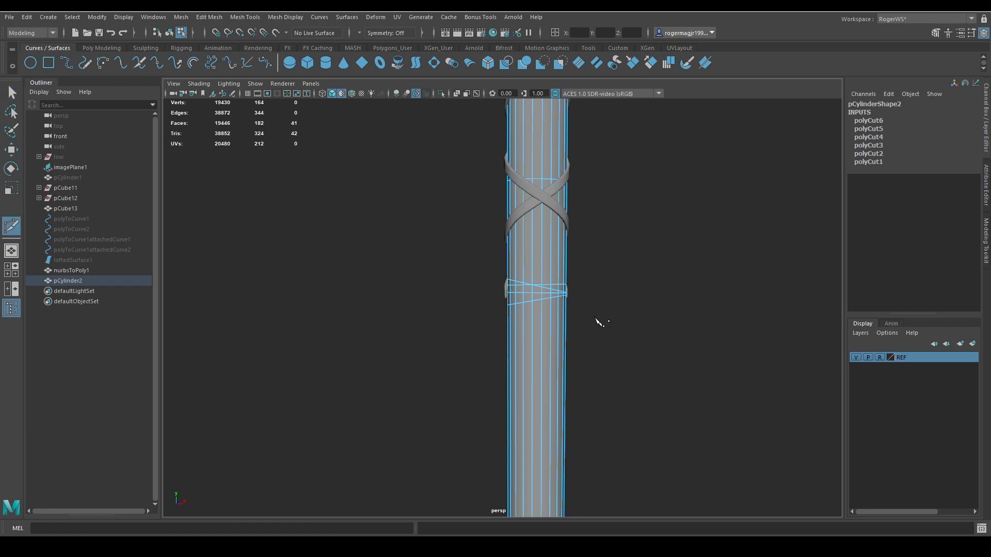
left_click_drag(596, 318, 439, 280)
key("ctrl+z")
key("q")
right_click_drag(542, 315, 570, 300)
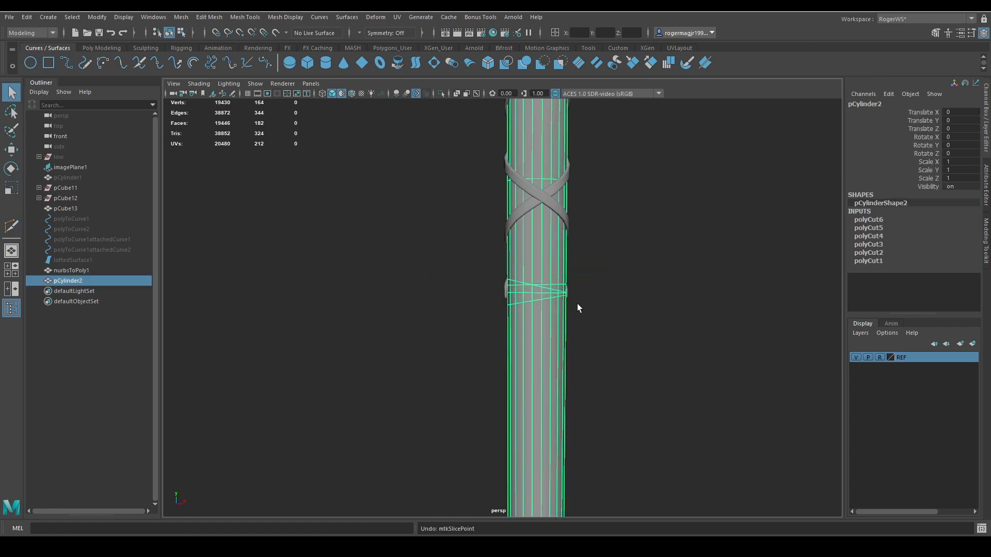
Slice one more horizontal and one downward-tilted loop below the existing cuts, undo the surplus slices and return to object selection.
left_click(577, 303)
key("g")
left_click(532, 301)
left_click_drag(583, 326, 665, 310)
left_click_drag(526, 299, 639, 288)
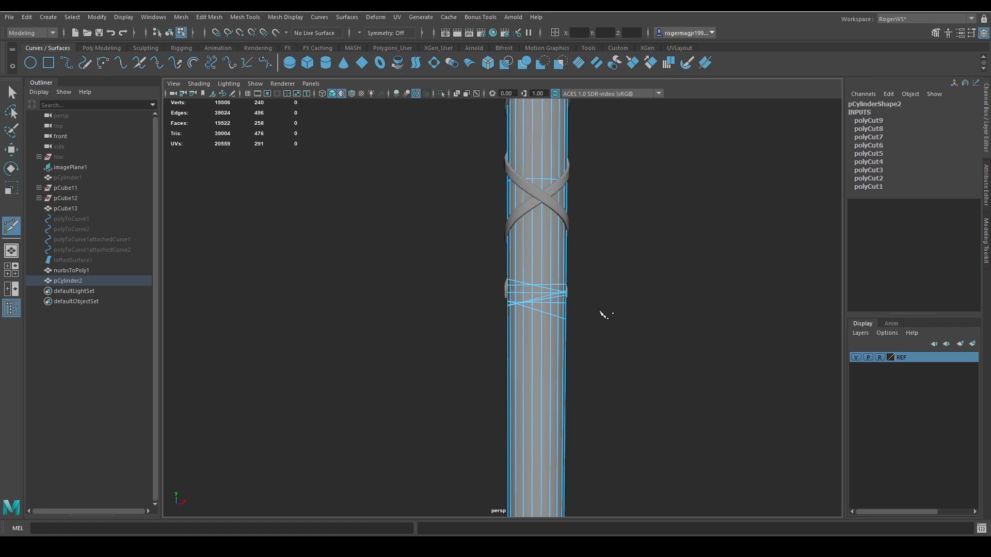
key("ctrl+z")
left_click_drag(464, 294, 643, 318)
key("ctrl+z")
key("ctrl+z")
key("q")
key("F8")
left_click(585, 319)
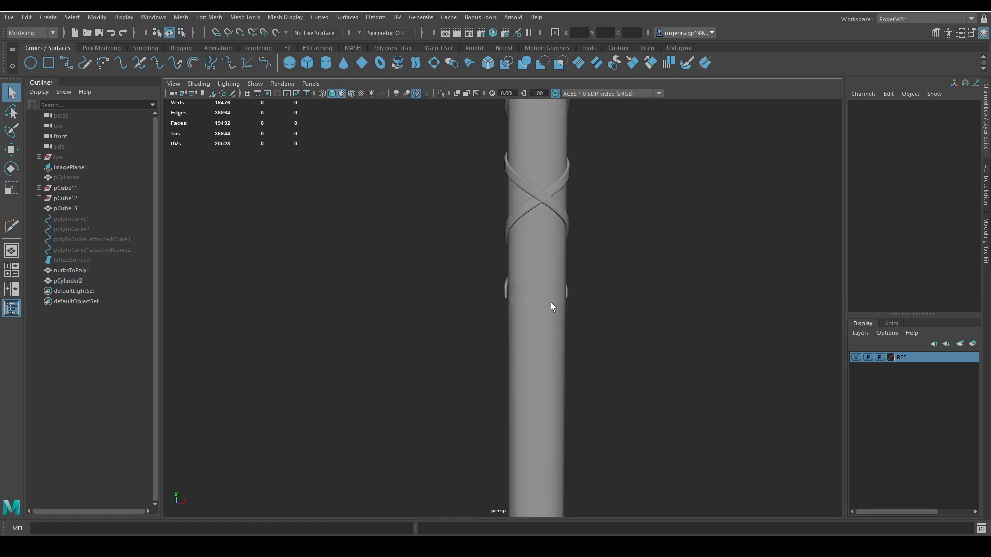
Convert the upper horizontal edge loop on the duplicate handle to a curve with Polygon Edges to Curve.
left_click(550, 302)
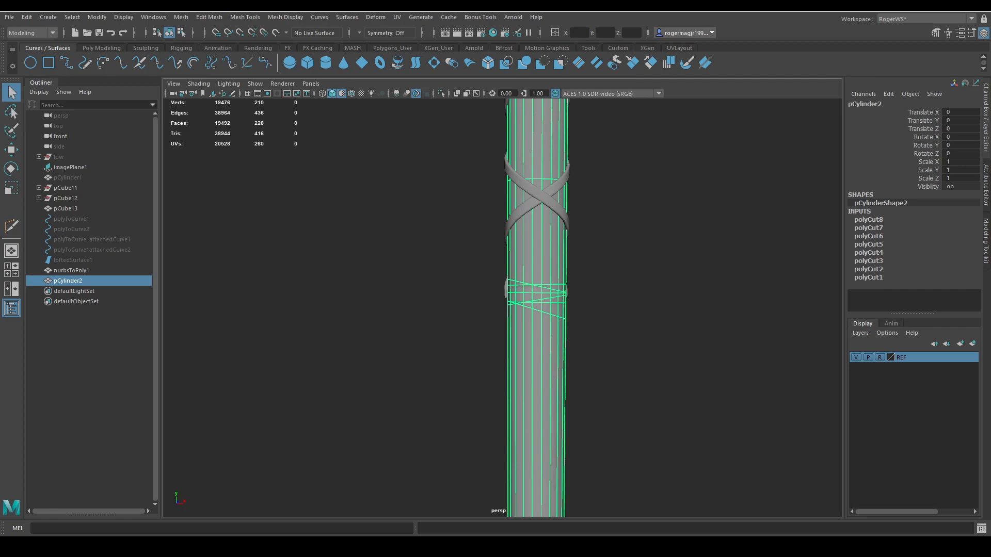
scroll(683, 370, "up", 4)
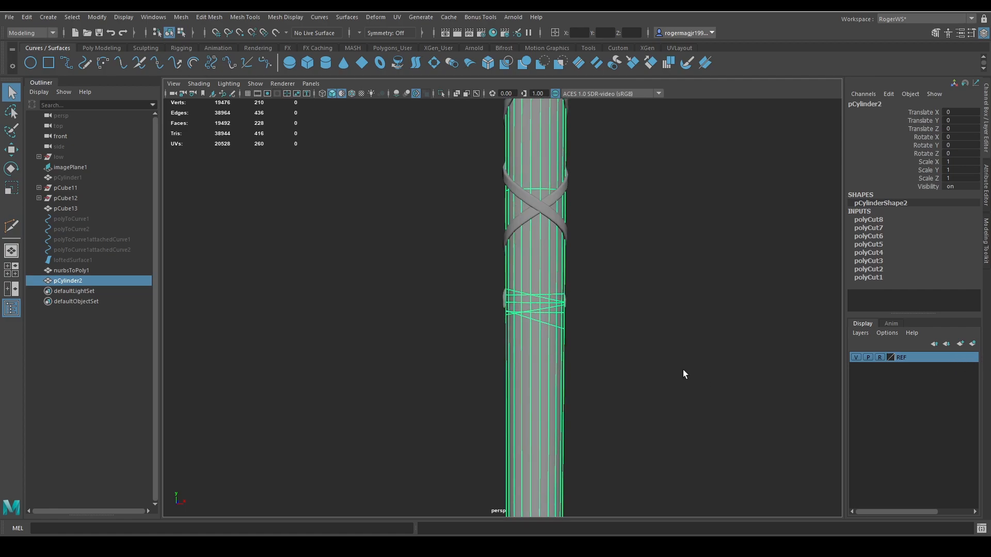
left_click_drag(642, 339, 599, 330, "alt")
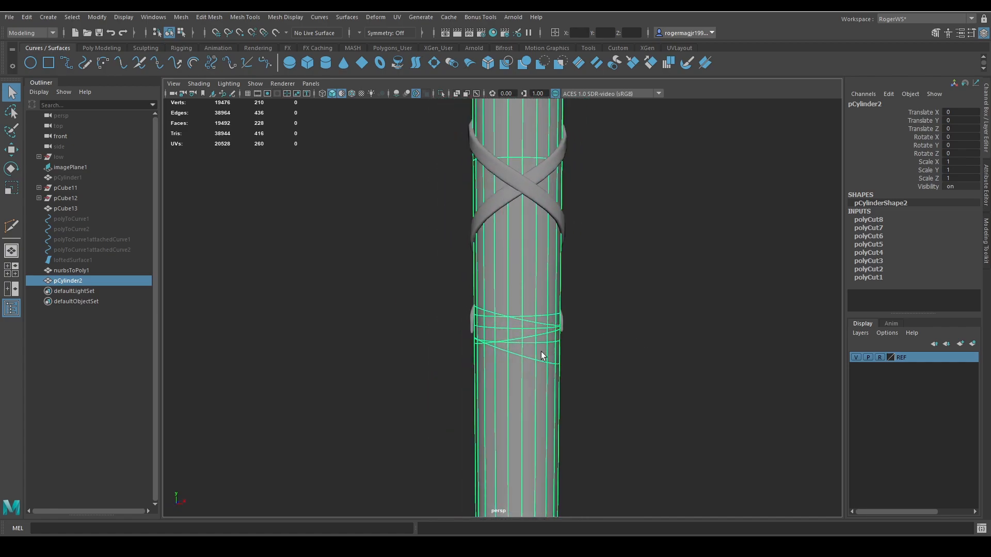
right_click_drag(542, 354, 539, 321)
double_click(527, 316)
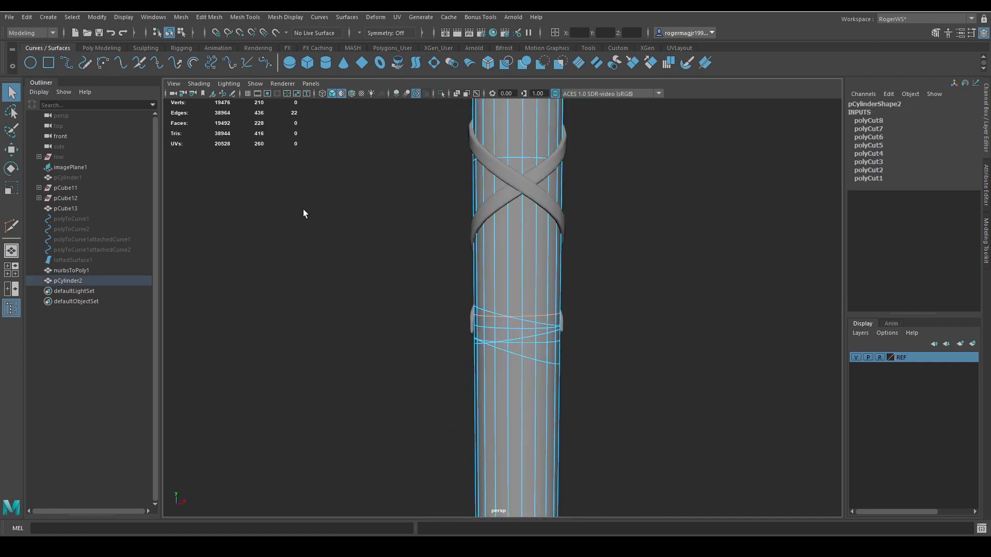
left_click(97, 17)
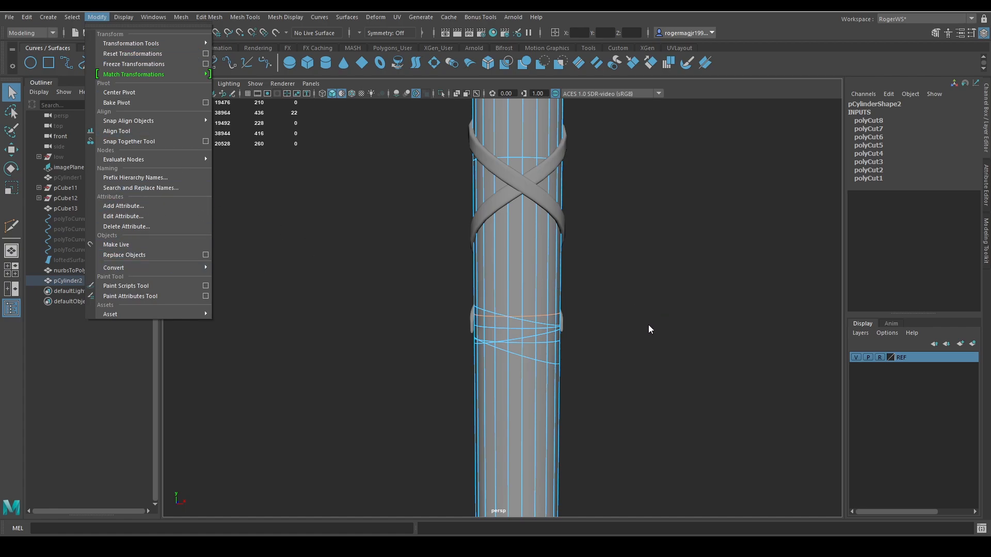
left_click(640, 290)
middle_click_drag(640, 290, 717, 342, "alt")
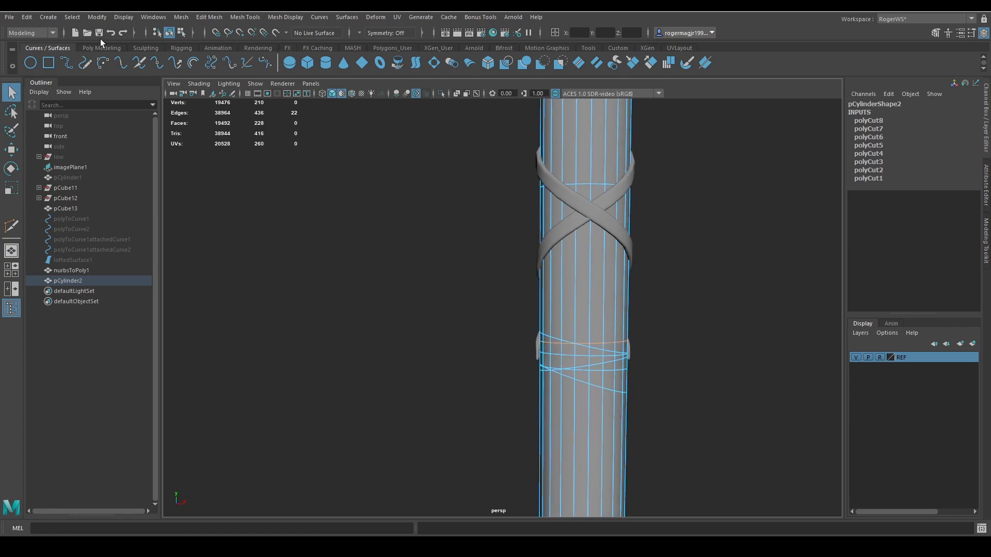
left_click(97, 17)
mouse_move(164, 266)
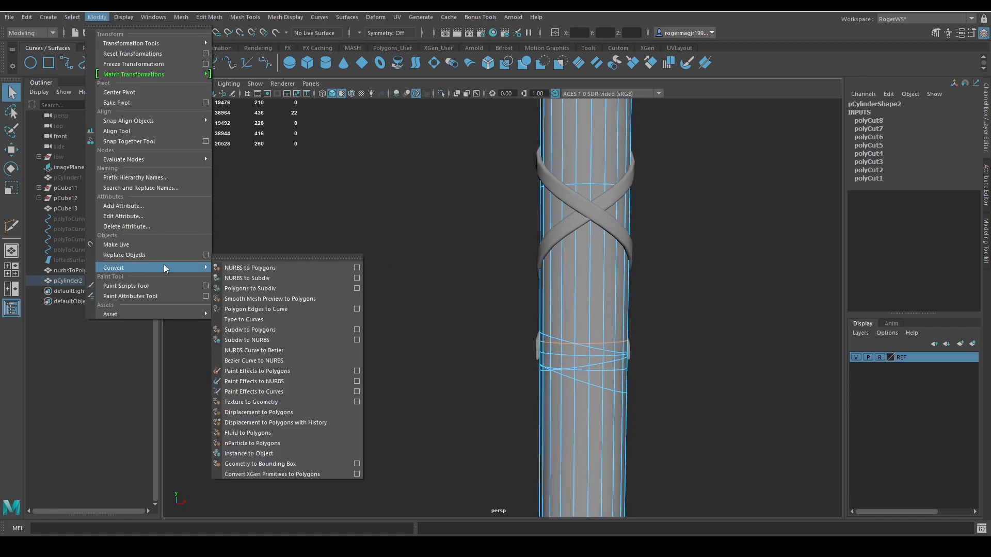
left_click(267, 309)
middle_click_drag(579, 350, 543, 303, "alt")
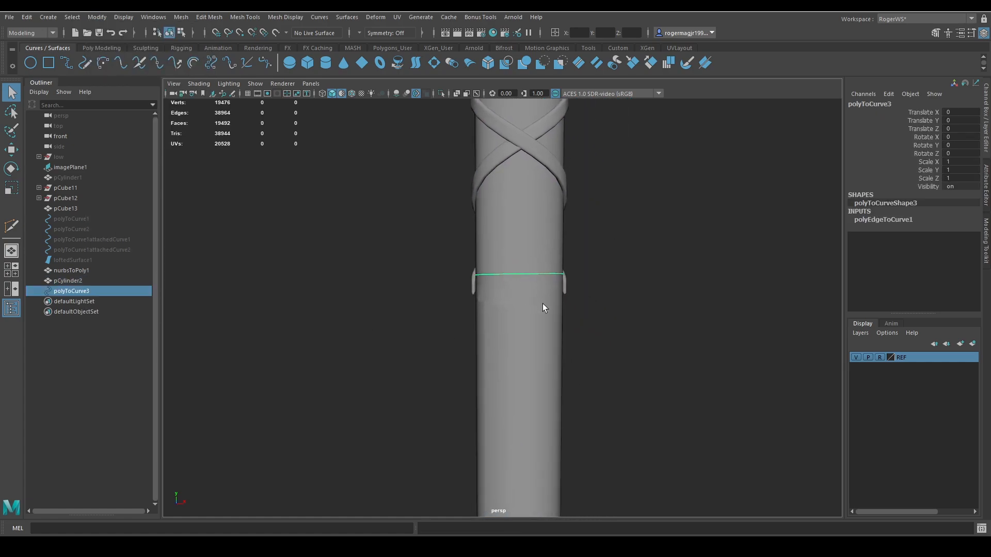
Convert each of the remaining horizontal and tilted edge loops on the duplicate handle to its own curve.
left_click(543, 305)
right_click_drag(562, 374, 533, 304)
double_click(528, 280)
key("g")
double_click(512, 290)
key("g")
double_click(531, 296)
key("g")
double_click(526, 320)
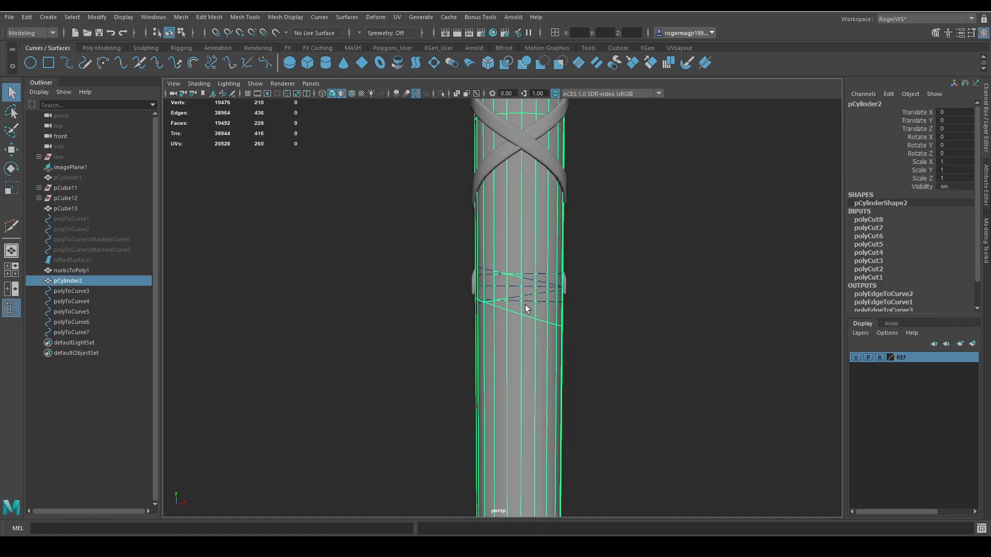
key("g")
Hide the duplicate handle cylinder so only the strap bands and the extracted ring curves are displayed.
left_click(540, 244)
key("ctrl+h")
left_click_drag(542, 277, 504, 228, "alt")
Delete the history of the upper horizontal ring curve, rebuild the curve and clear its history again.
left_click(578, 274)
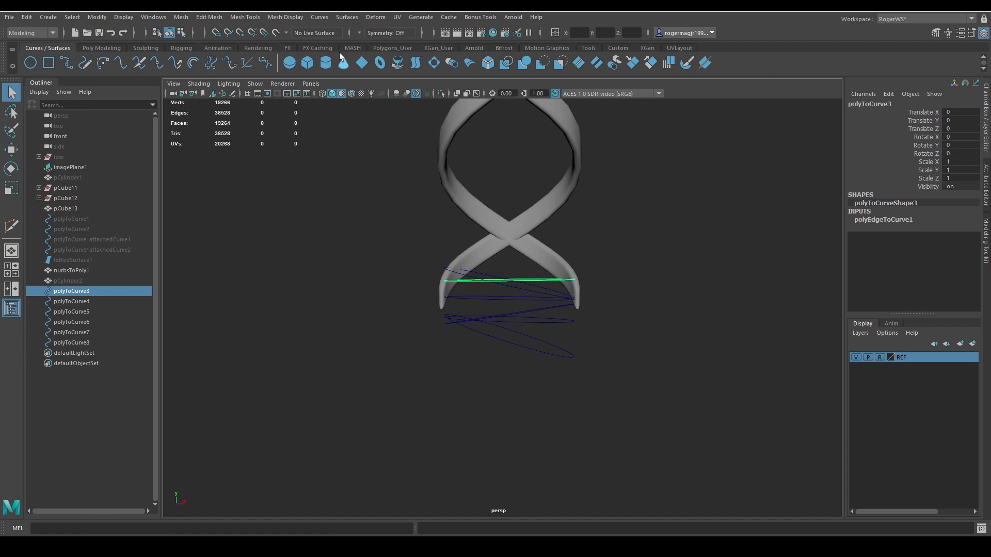
left_click(102, 48)
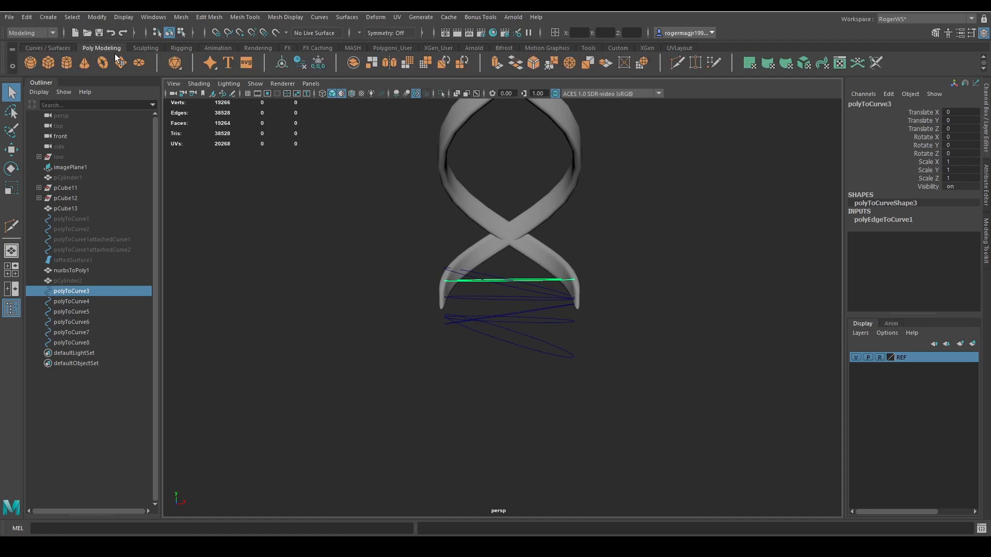
left_click(306, 65)
left_click(317, 18)
left_click_drag(620, 223, 633, 247, "alt")
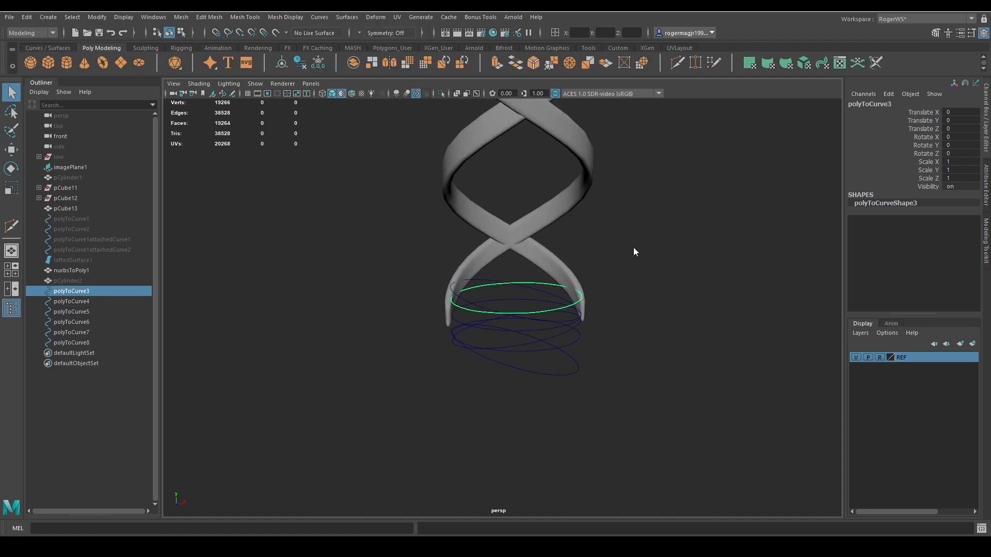
right_click_drag(633, 247, 543, 197)
left_click(319, 19)
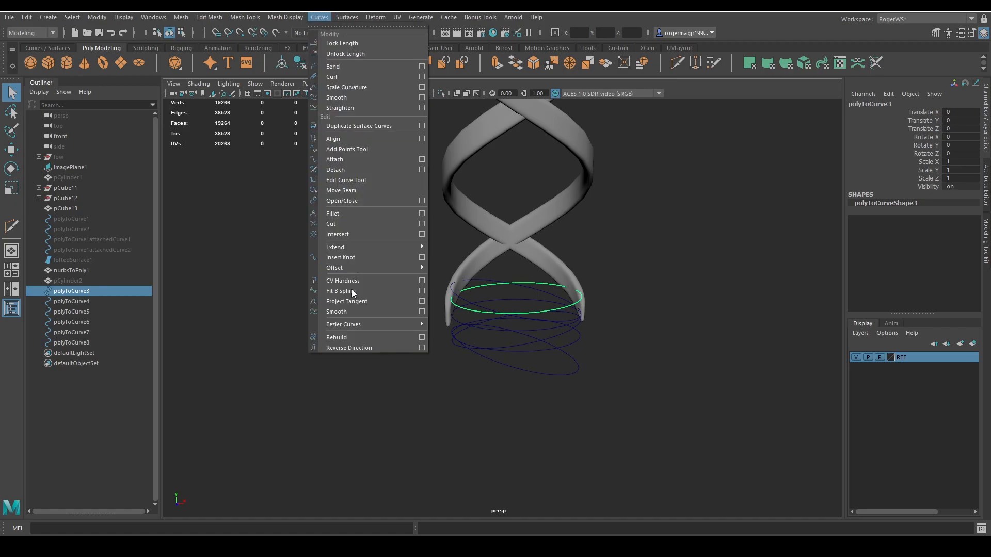
left_click(348, 333)
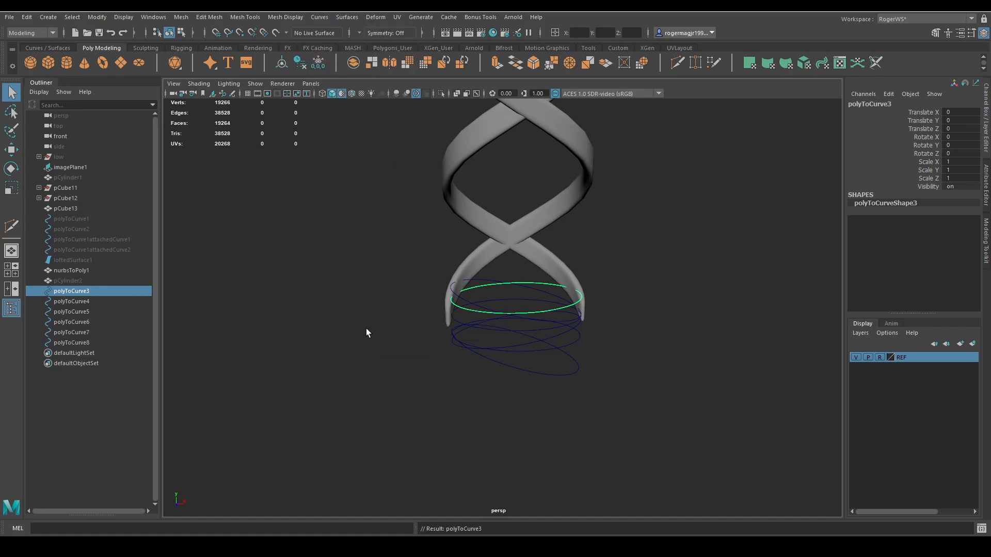
left_click(296, 66)
Duplicate the rebuilt upper horizontal ring curve and move the copy down in Y by about 0.4 units.
left_click_drag(461, 217, 452, 197, "alt")
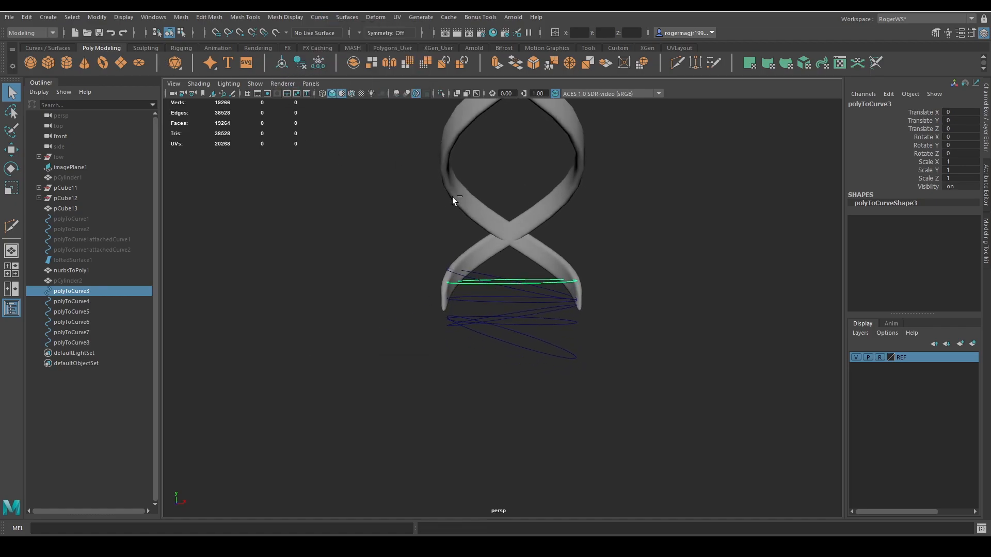
key("g")
key("w")
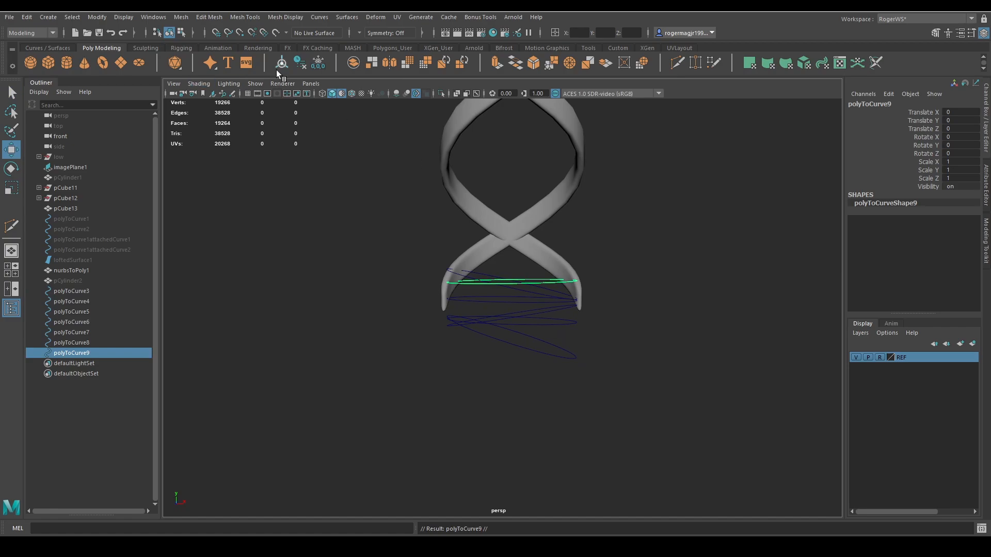
left_click_drag(512, 226, 472, 247)
key("q")
left_click(547, 282, "shift")
left_click(553, 287)
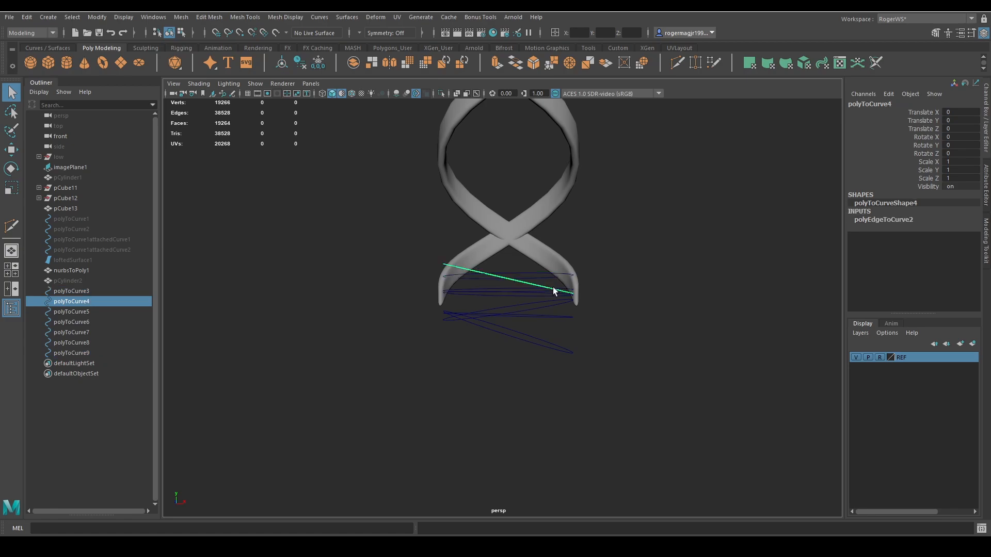
key("ctrl+z")
left_click(543, 272, "ctrl")
key("w")
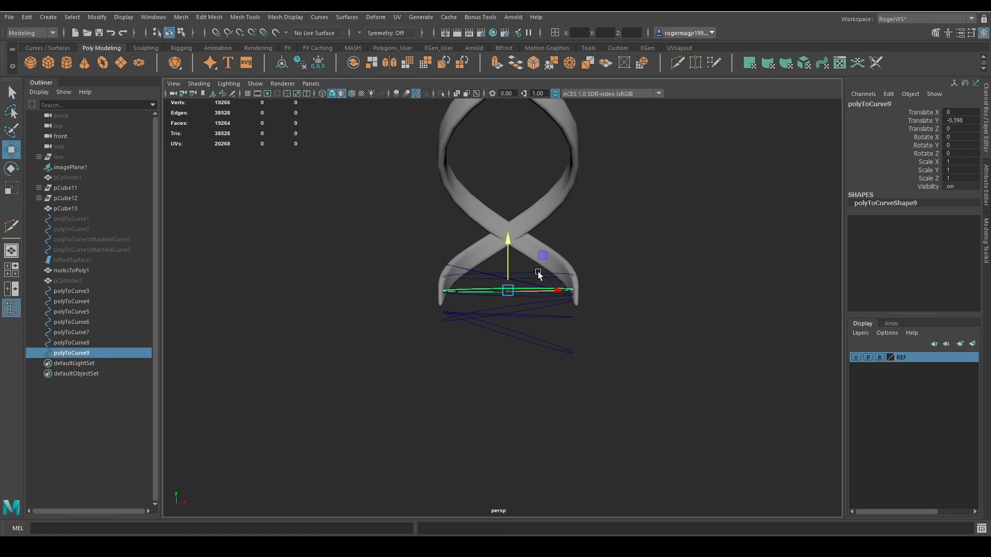
Loft a band surface between the upper horizontal ring curve and its lowered copy.
key("q")
left_click(534, 274, "shift")
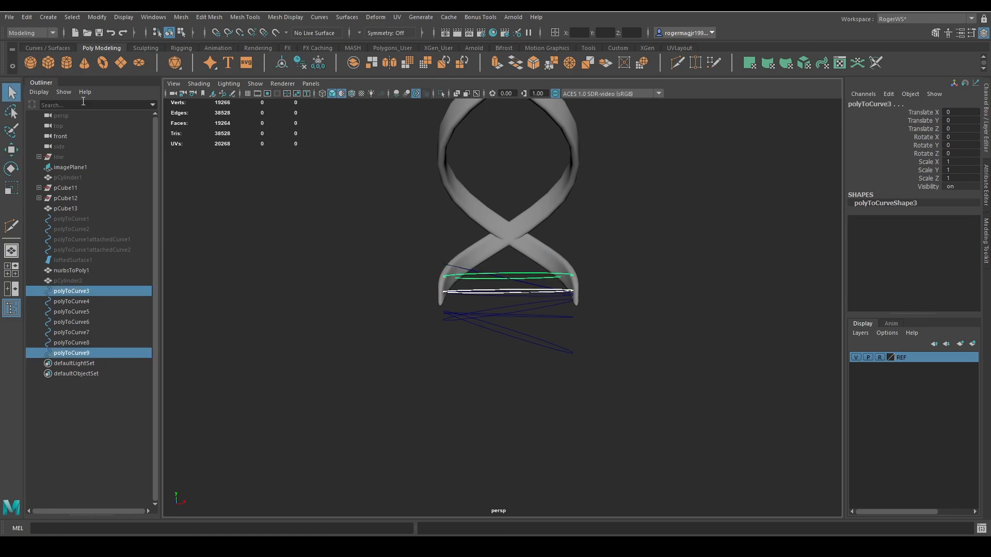
left_click(39, 47)
left_click(415, 63)
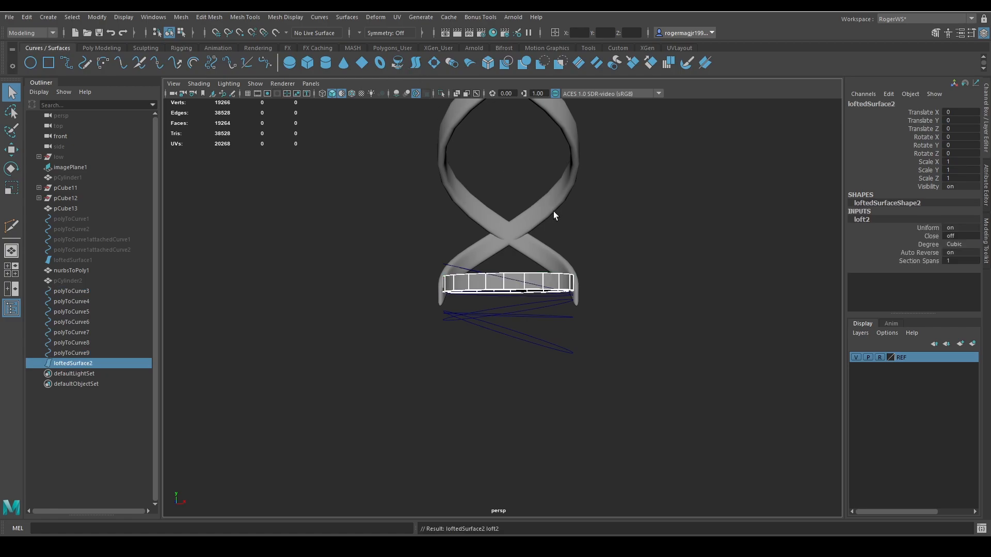
Lower the copied ring curve to Translate Y -0.577 to make the lofted band taller.
left_click_drag(553, 212, 502, 243, "alt")
scroll(504, 265, "up", 3)
left_click(73, 353)
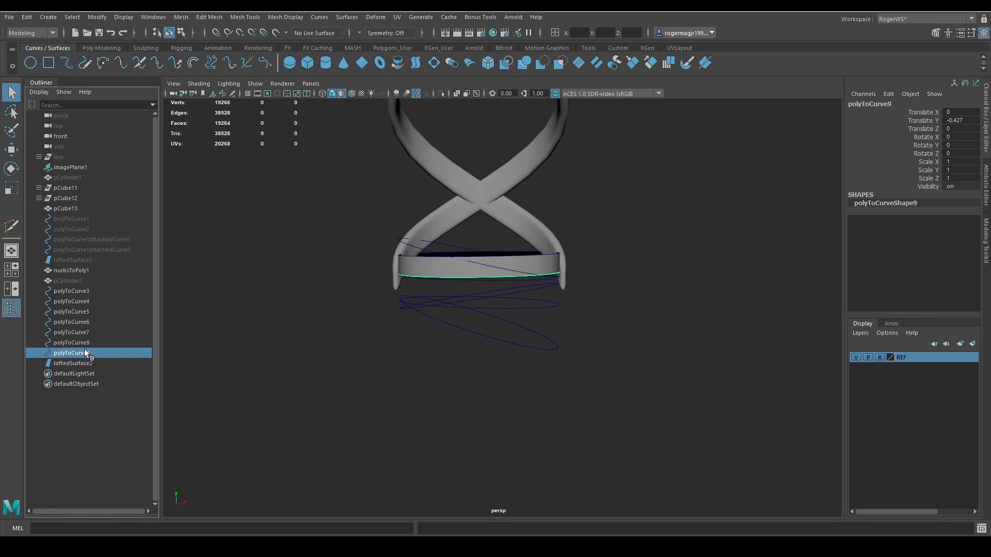
key("w")
left_click_drag(475, 227, 478, 238)
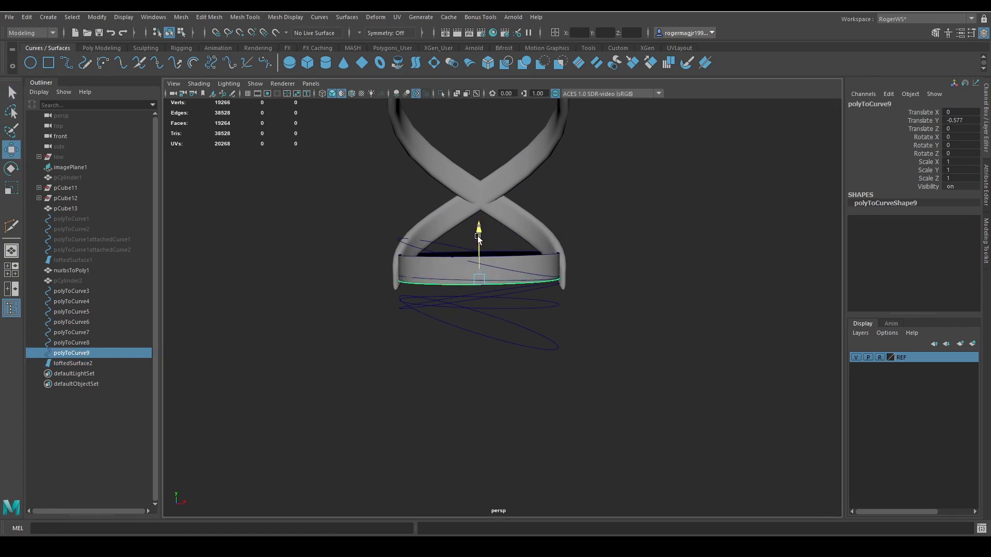
key("q")
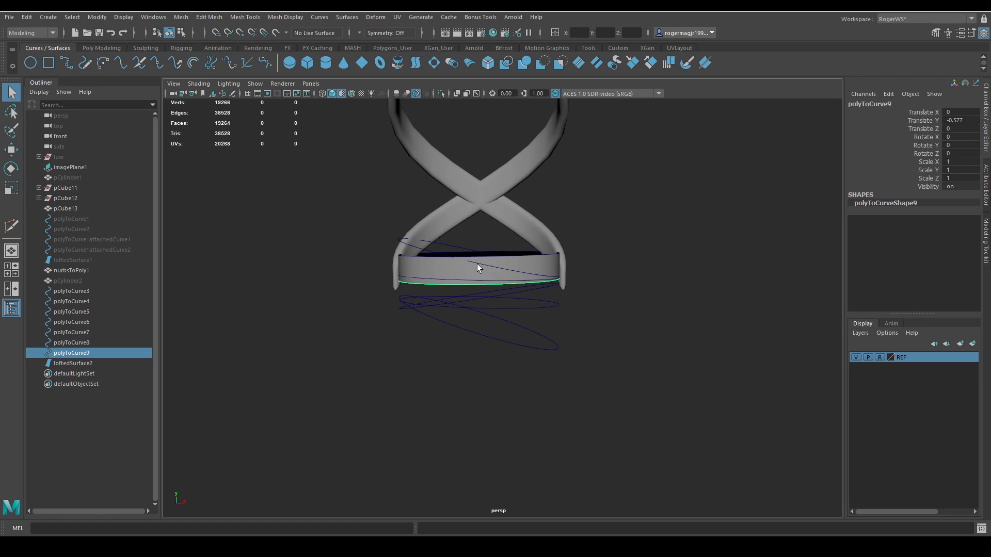
Rebuild the upper tilted ring curve, then clear its history and freeze its transformations.
left_click(414, 247)
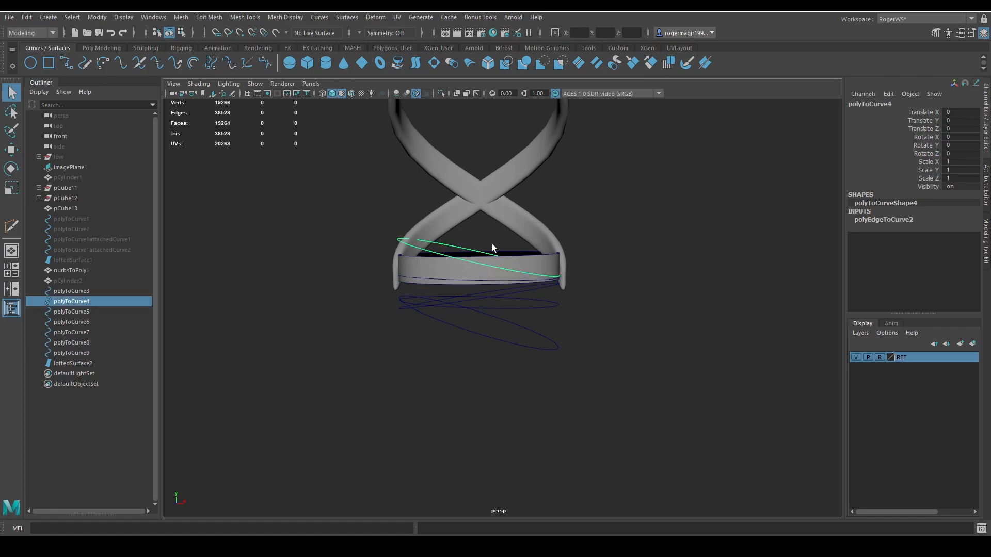
left_click_drag(491, 243, 485, 232, "alt")
left_click(319, 18)
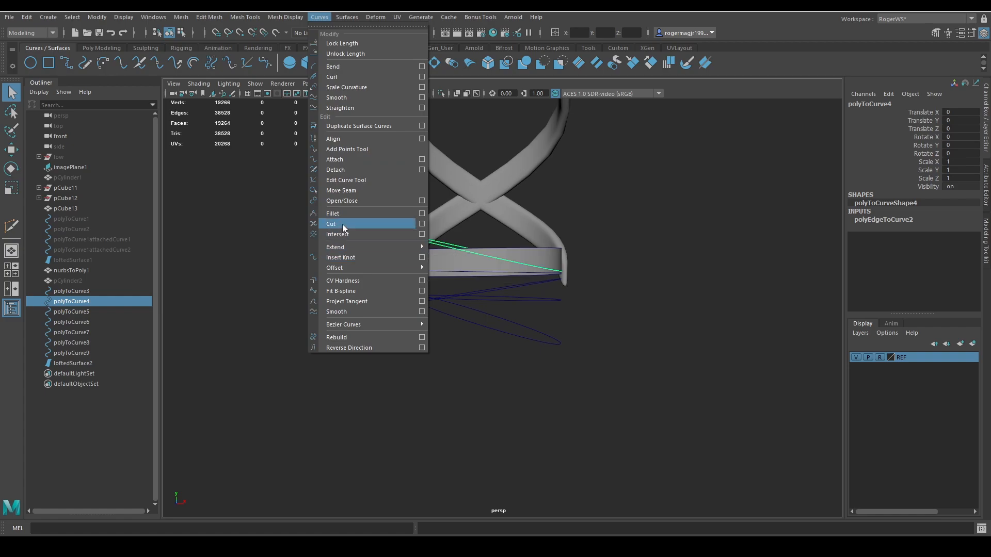
left_click(354, 337)
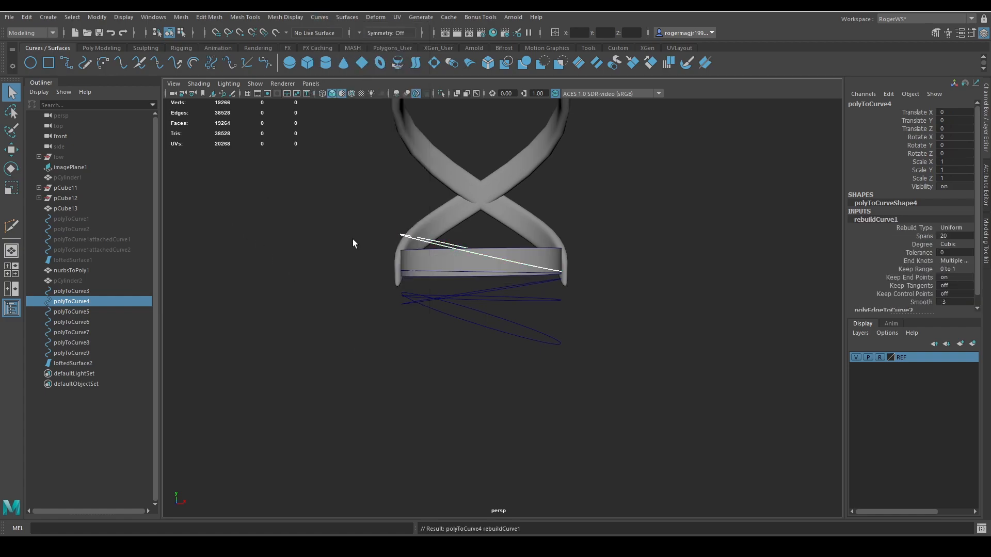
left_click(428, 244)
left_click(111, 47)
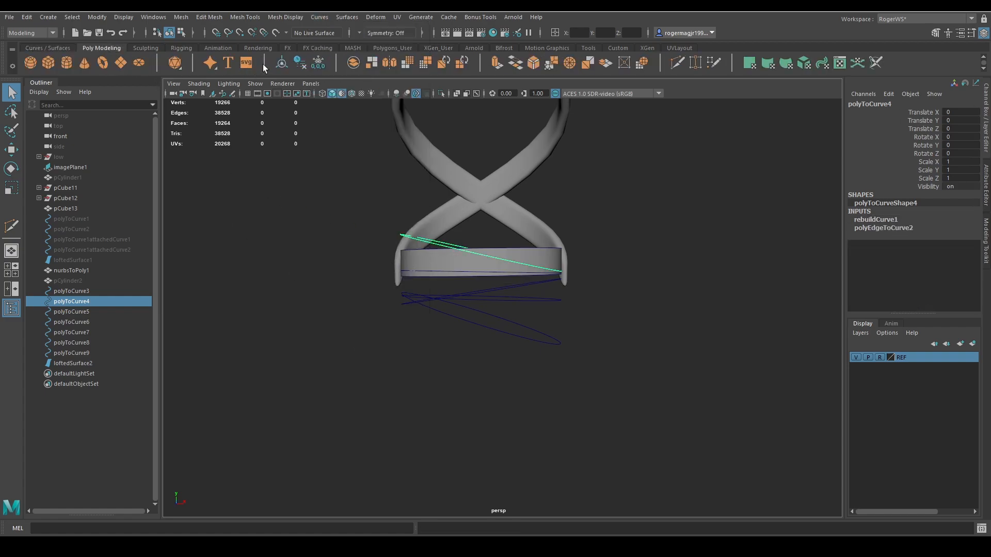
left_click(301, 61)
left_click(58, 49)
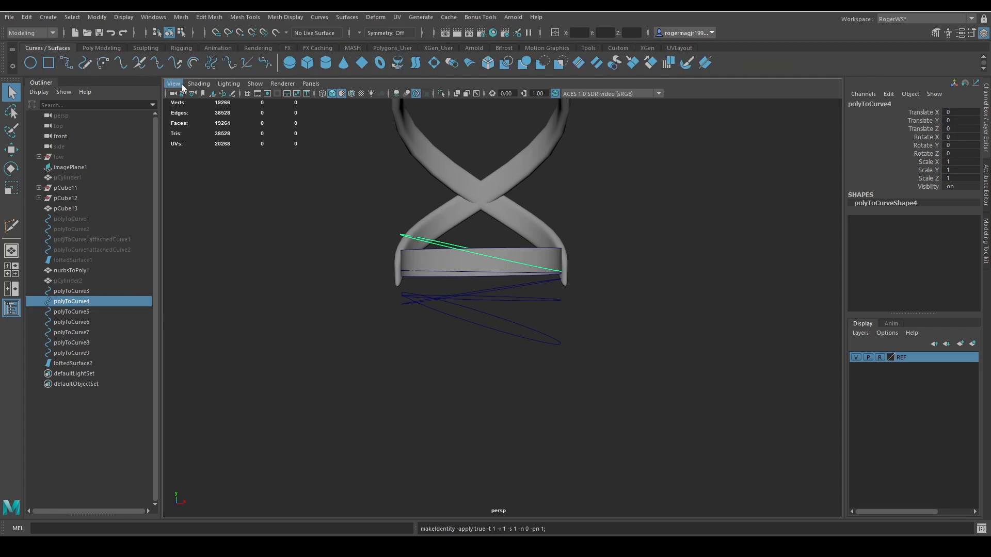
Duplicate the tilted ring curve and lower the copy to Translate Y -0.576.
key("ctrl+d")
key("w")
left_click_drag(477, 200, 479, 227)
key("q")
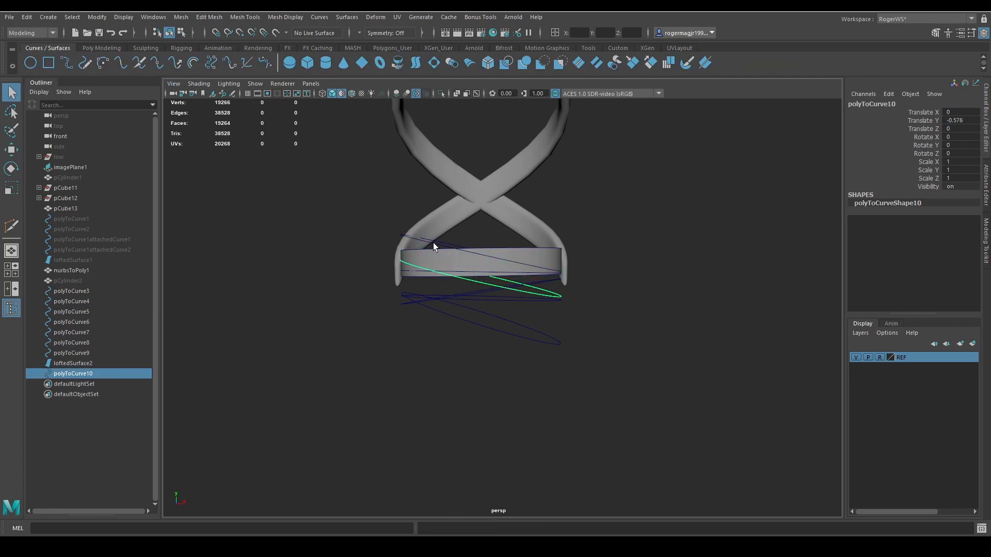
Loft a tilted band between the tilted ring curve and its copy, and reverse the surface direction.
left_click(423, 238, "shift")
left_click(413, 64)
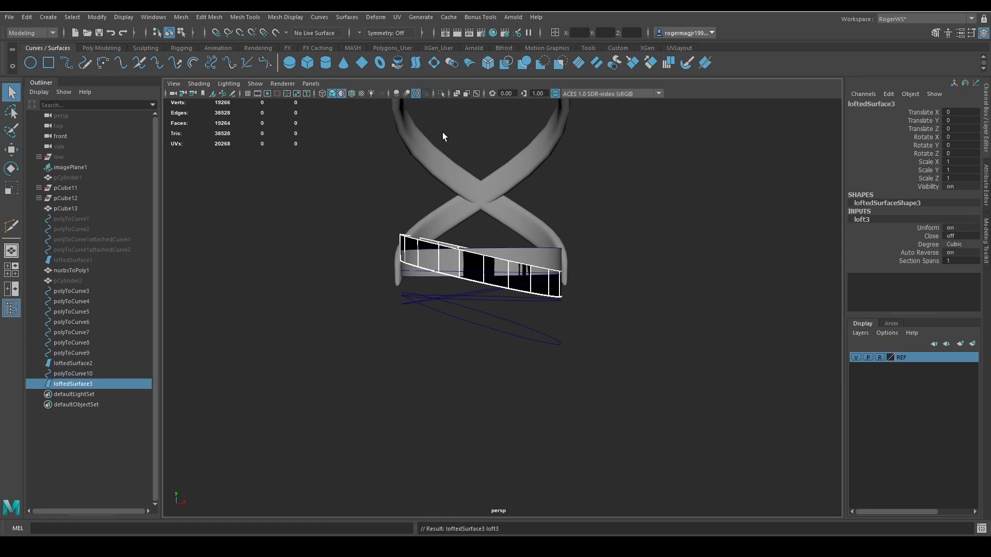
left_click(335, 17)
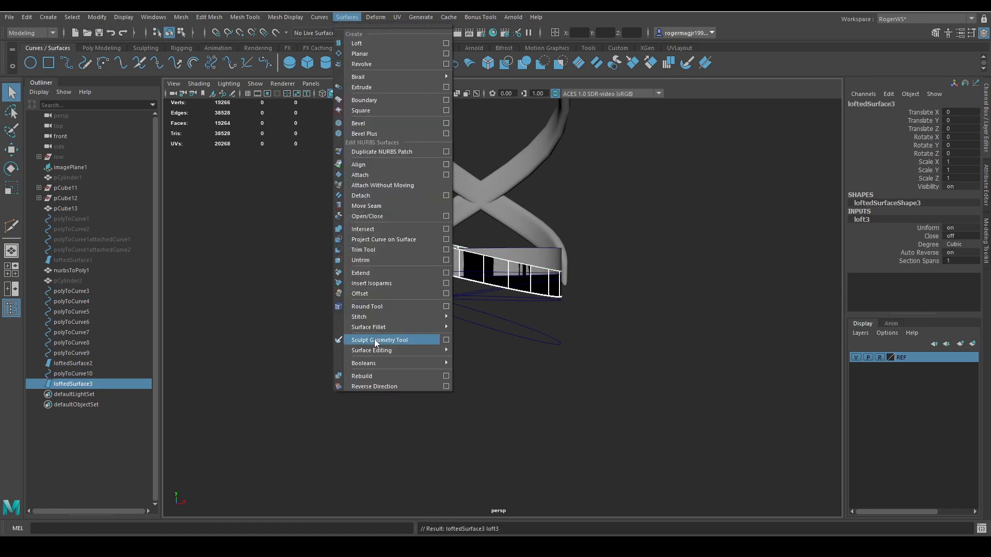
left_click(360, 386)
left_click_drag(451, 294, 429, 305, "alt")
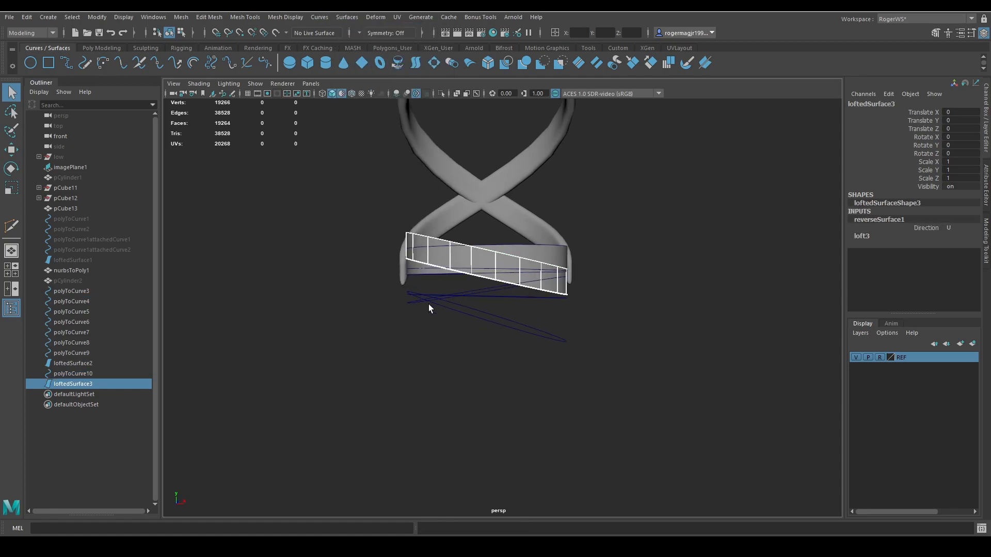
scroll(478, 270, "up", 5)
left_click_drag(478, 270, 503, 269, "alt")
left_click(487, 227)
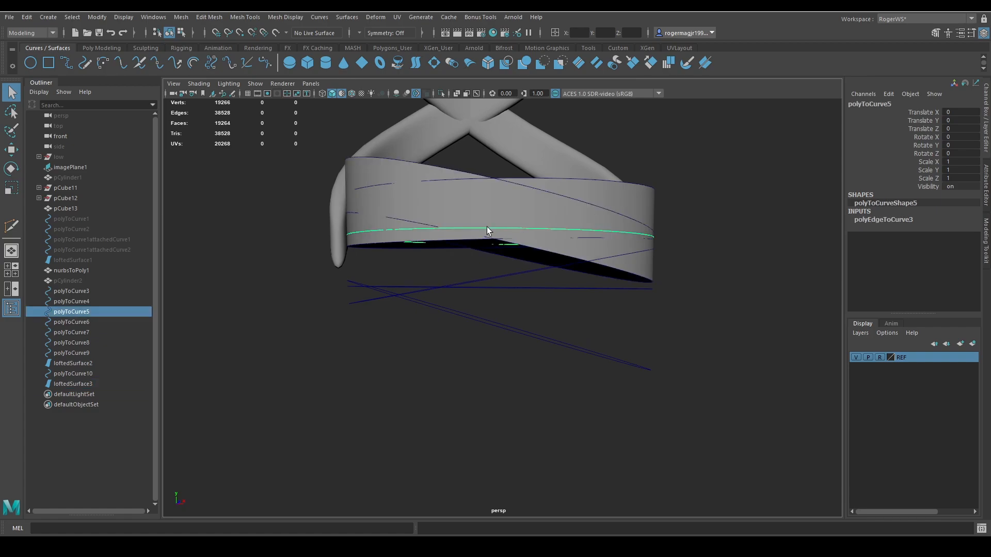
left_click_drag(405, 252, 438, 268, "alt")
key("w")
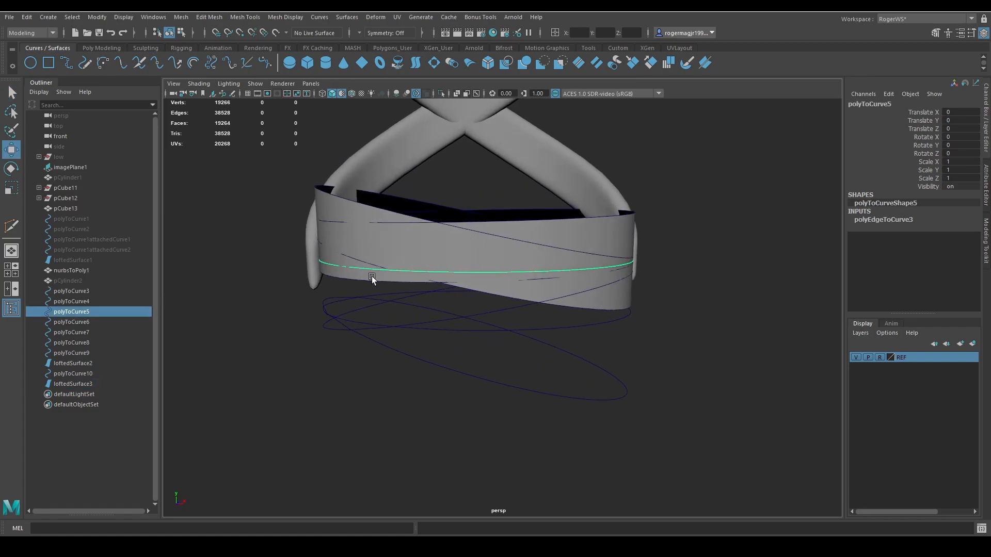
scroll(376, 277, "down", 3)
scroll(358, 241, "down", 2)
middle_click_drag(576, 329, 598, 328)
scroll(585, 289, "up", 3)
left_click_drag(585, 289, 593, 283, "alt")
key("q")
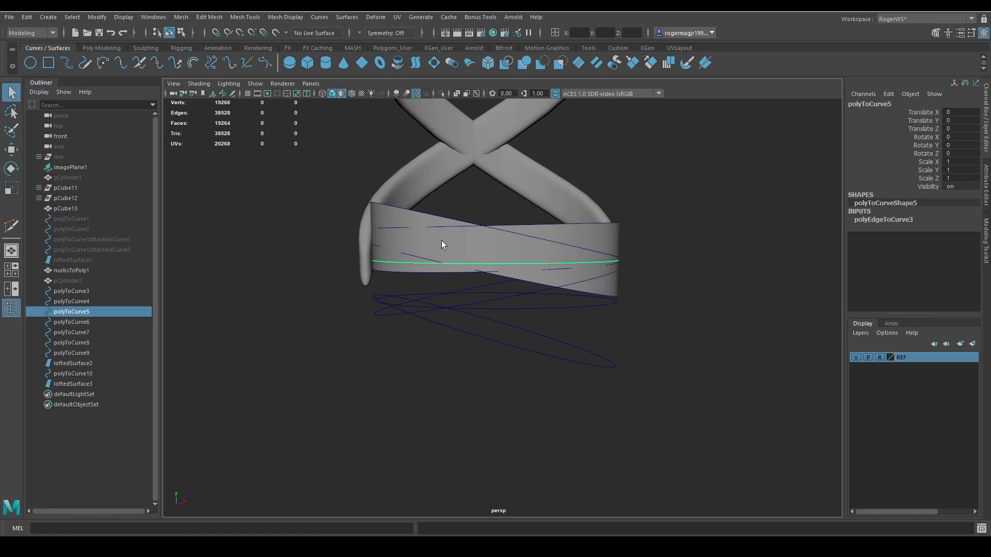
left_click(439, 243)
left_click_drag(383, 281, 463, 281, "alt")
left_click(463, 281)
key("w")
scroll(464, 279, "down", 5)
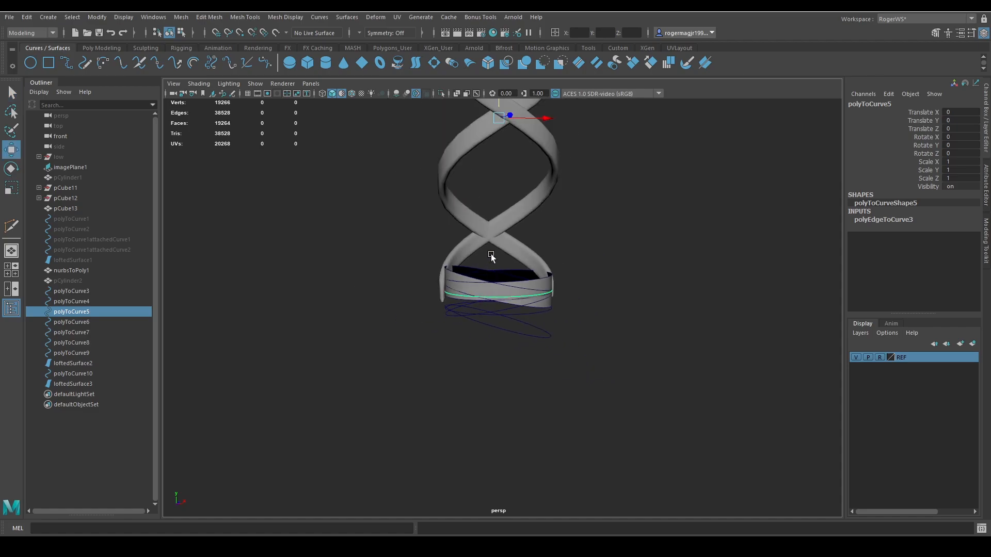
middle_click_drag(491, 250, 509, 313)
key("ctrl+z")
key("q")
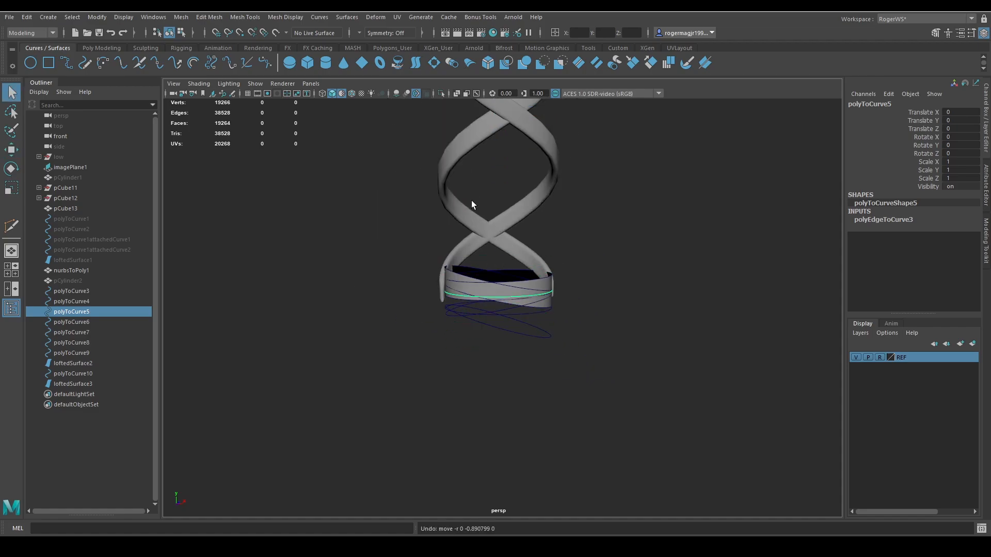
Rebuild the second horizontal ring curve, polyToCurve5, and freeze its transformations.
left_click(319, 17)
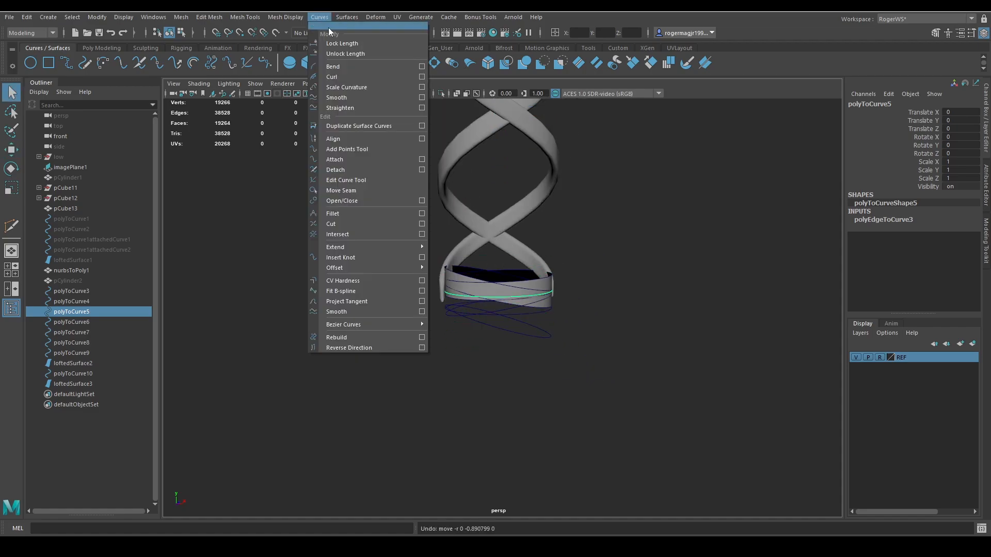
left_click(369, 340)
key("w")
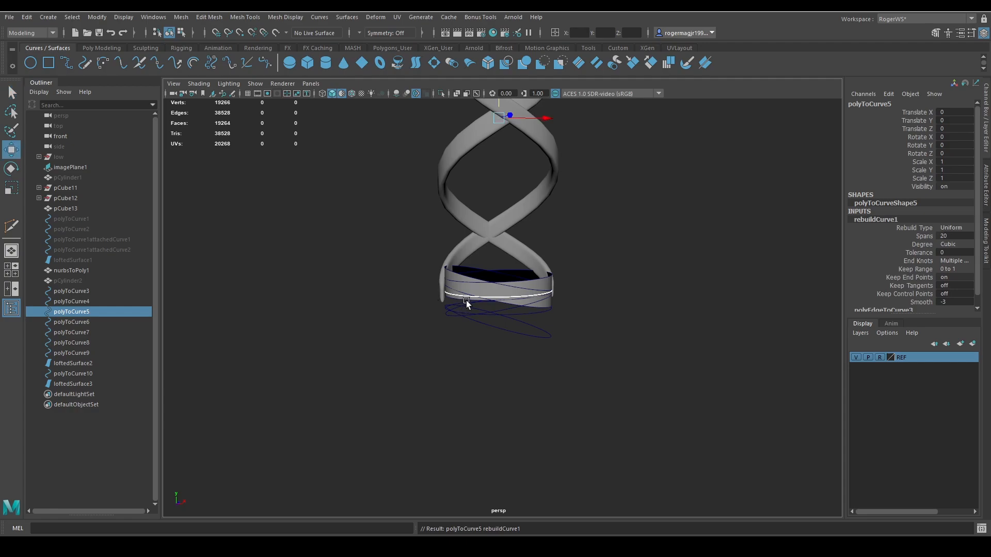
key("q")
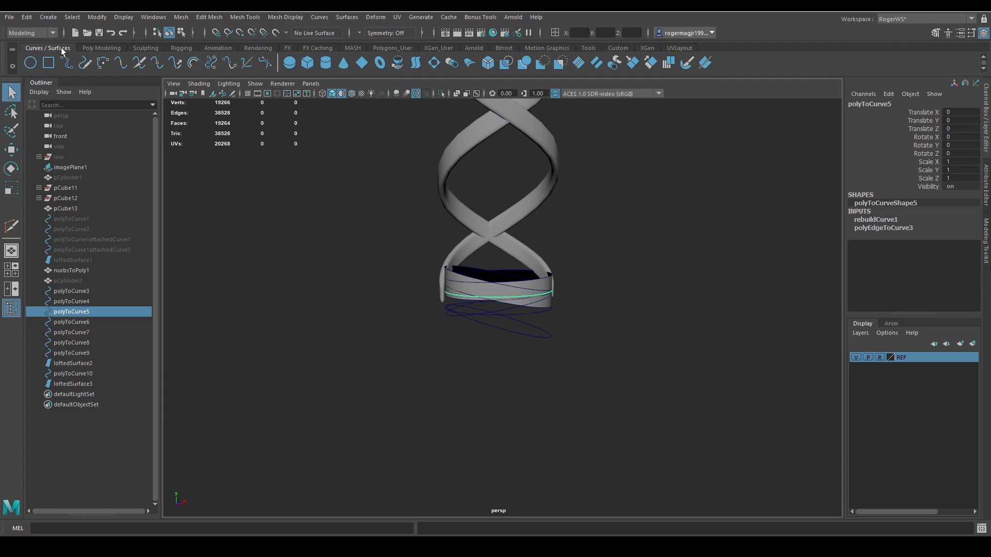
left_click(88, 47)
left_click(317, 62)
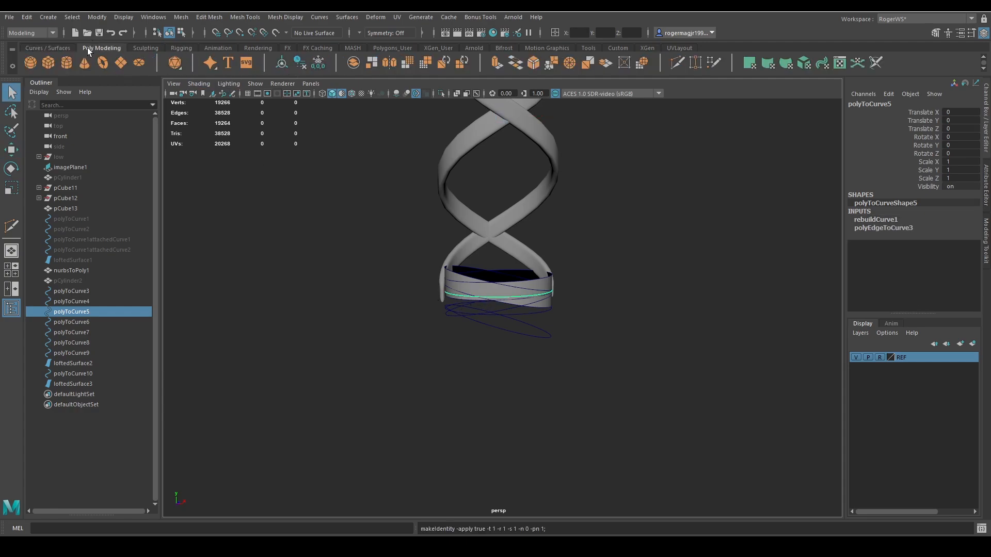
left_click(47, 47)
Duplicate the second horizontal ring curve and lower the copy to Translate Y -0.476.
right_click_drag(496, 212, 633, 240, "alt")
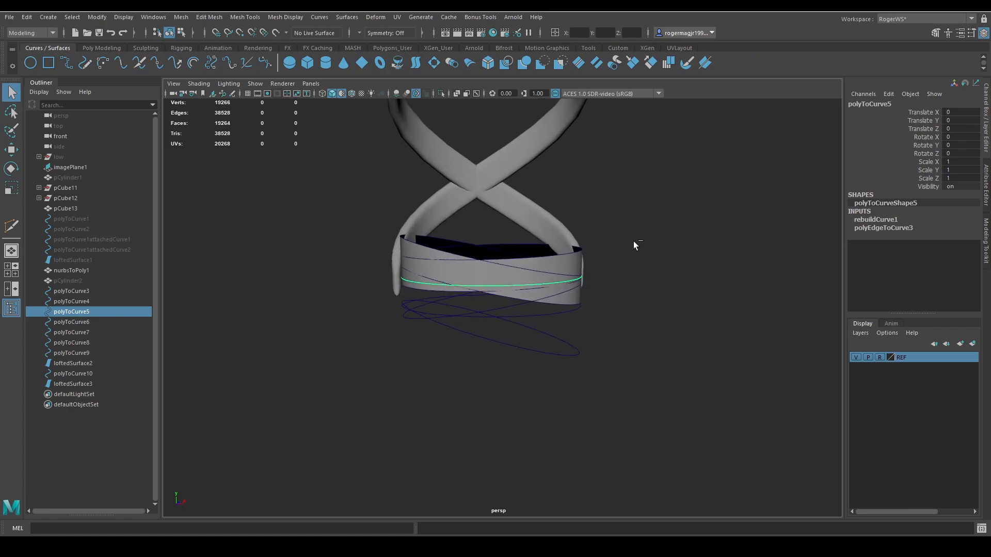
key("ctrl+d")
key("w")
left_click_drag(491, 231, 492, 257)
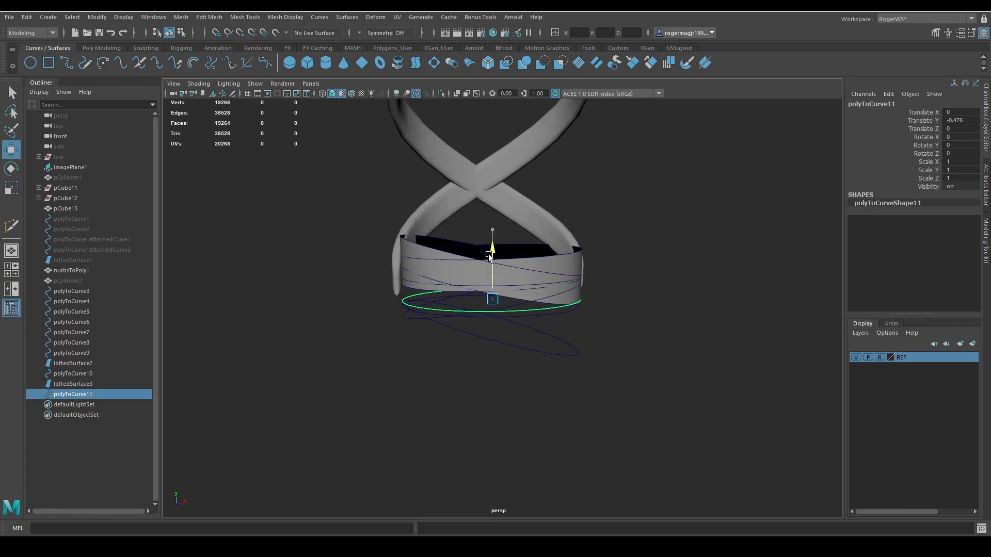
key("q")
Loft a band surface between the second horizontal ring curve and its lowered copy.
left_click(493, 284, "shift")
left_click(493, 285, "shift")
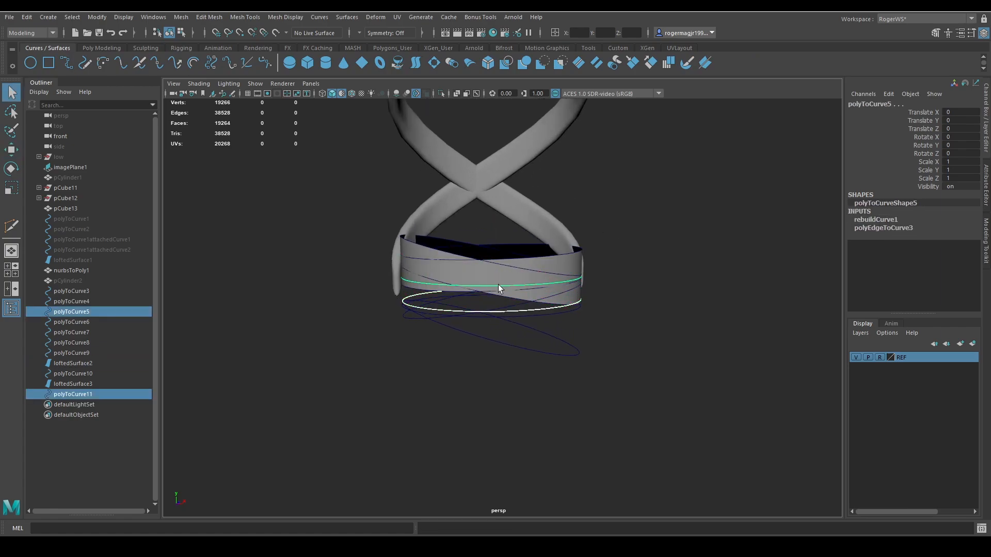
left_click(416, 63)
left_click_drag(450, 184, 467, 189, "alt")
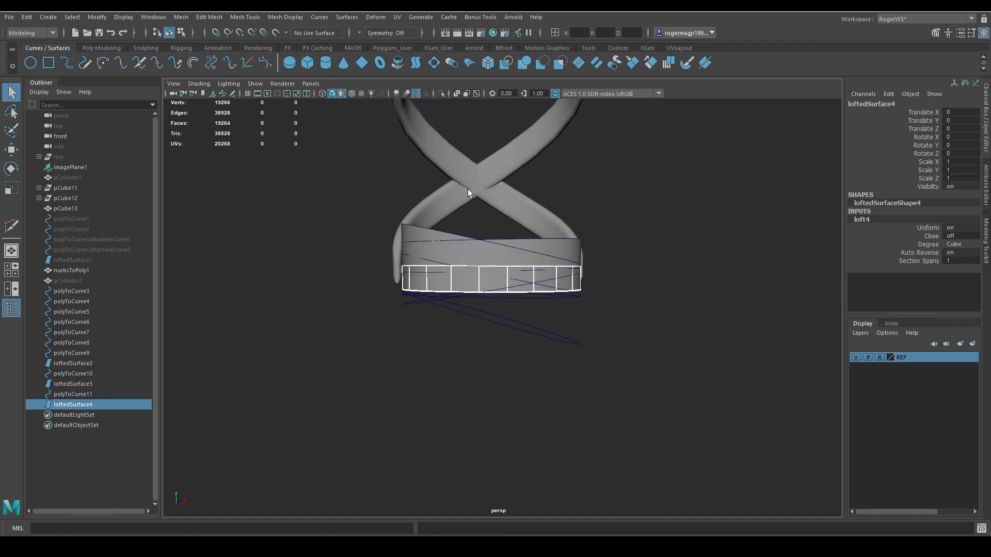
Lower the second band's bottom curve, polyToCurve11, slightly to make that band taller.
left_click(82, 395)
key("w")
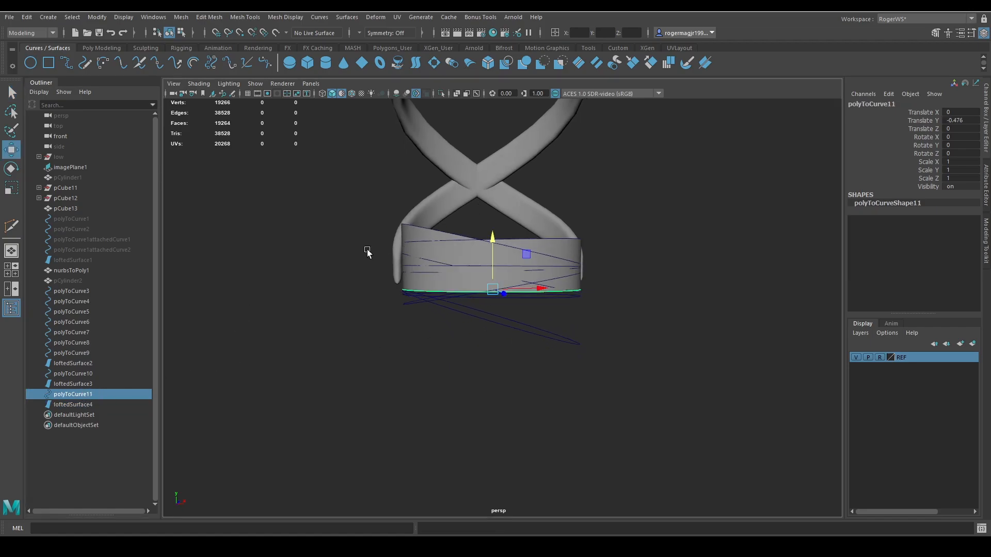
key("q")
Select the three lofted wrap bands and examine in wireframe how they overlap around the handle.
left_click(463, 283)
left_click(467, 259, "shift")
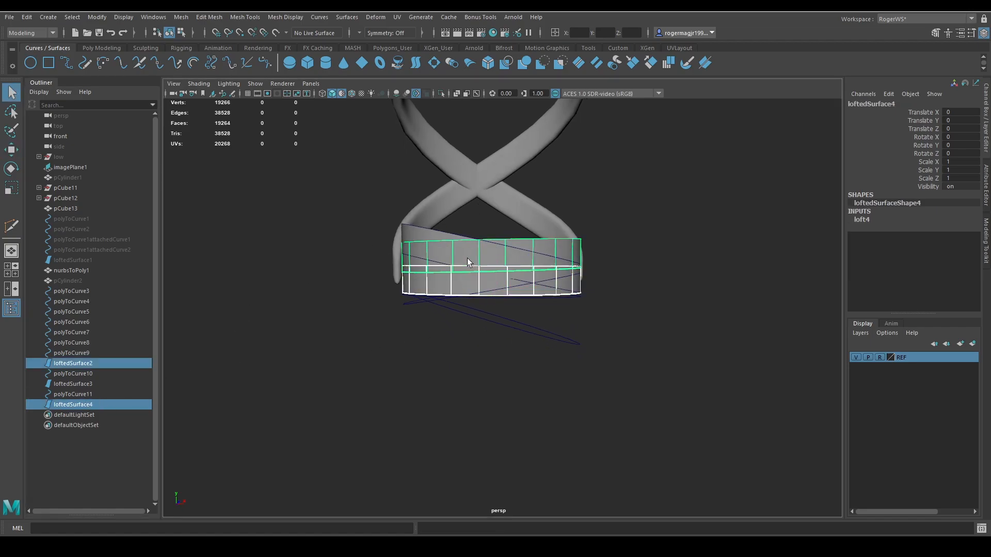
left_click(427, 245, "shift")
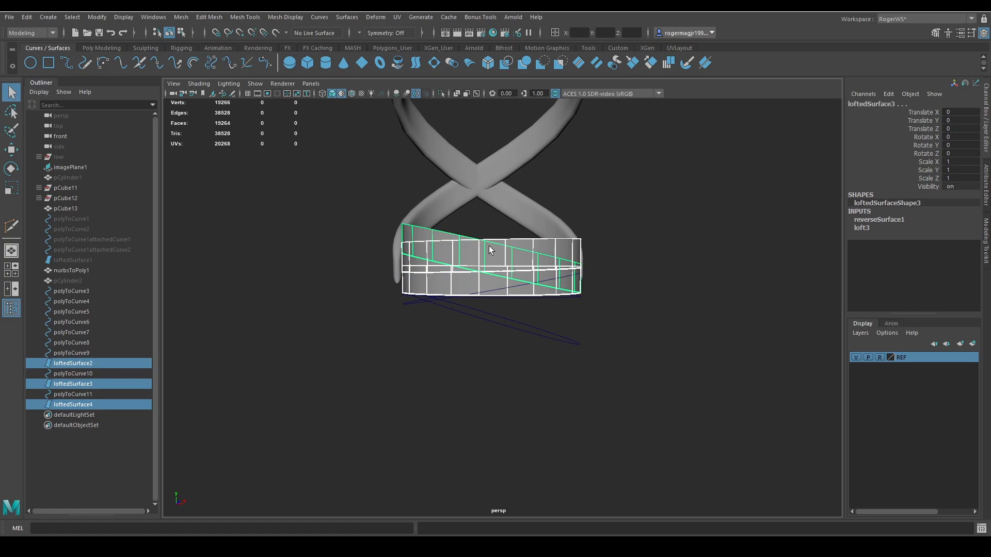
left_click_drag(489, 245, 472, 258, "alt")
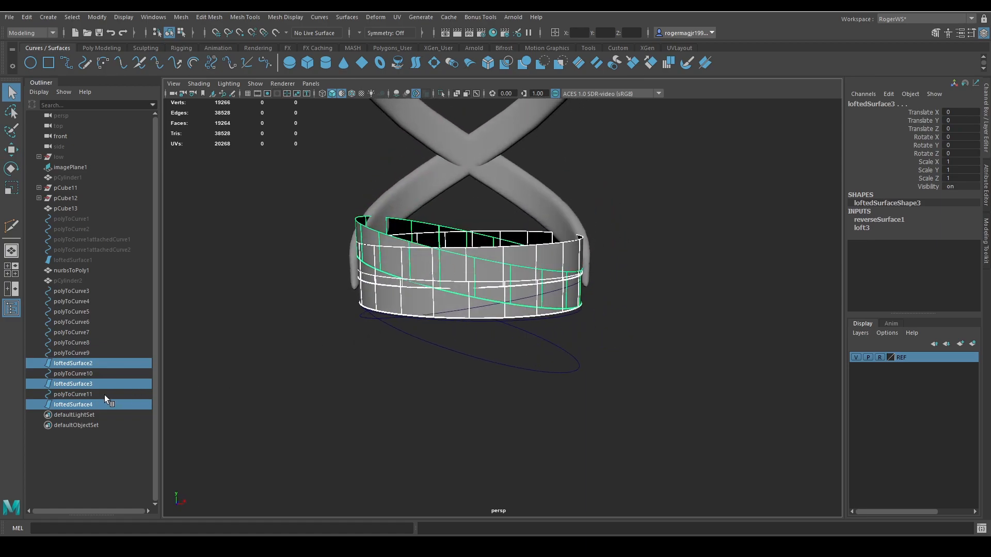
mouse_move(394, 353)
left_mouse_down("alt")
mouse_move(425, 323)
mouse_move(469, 341)
mouse_move(499, 338)
left_mouse_up("alt")
key("4")
right_click_drag(499, 338, 604, 334, "alt")
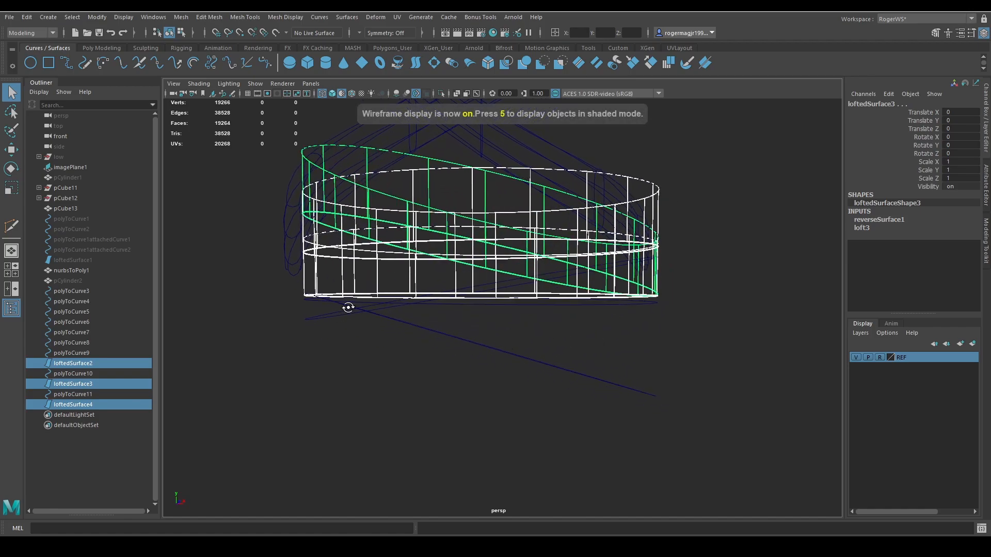
mouse_move(348, 307)
left_mouse_down("alt")
mouse_move(389, 317)
mouse_move(382, 287)
mouse_move(392, 320)
left_mouse_up("alt")
Rebuild the horizontal ring curve polyToCurve7 at the base of the bands, delete its history and freeze its transformations.
left_click(377, 270)
key("5")
key("w")
scroll(458, 303, "down", 5)
mouse_move(459, 304)
middle_mouse_down()
mouse_move(463, 360)
mouse_move(458, 342)
middle_mouse_up()
key("ctrl+z")
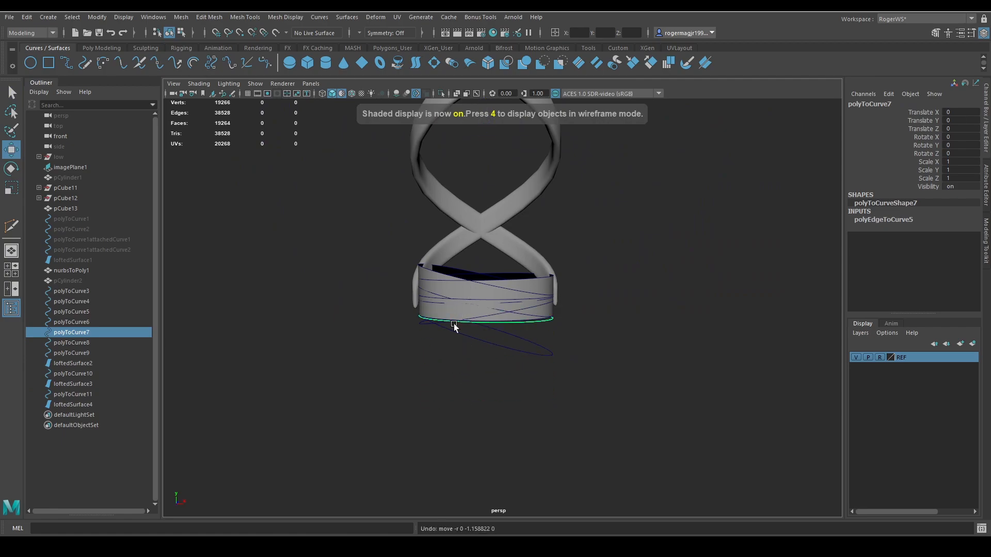
left_click(319, 18)
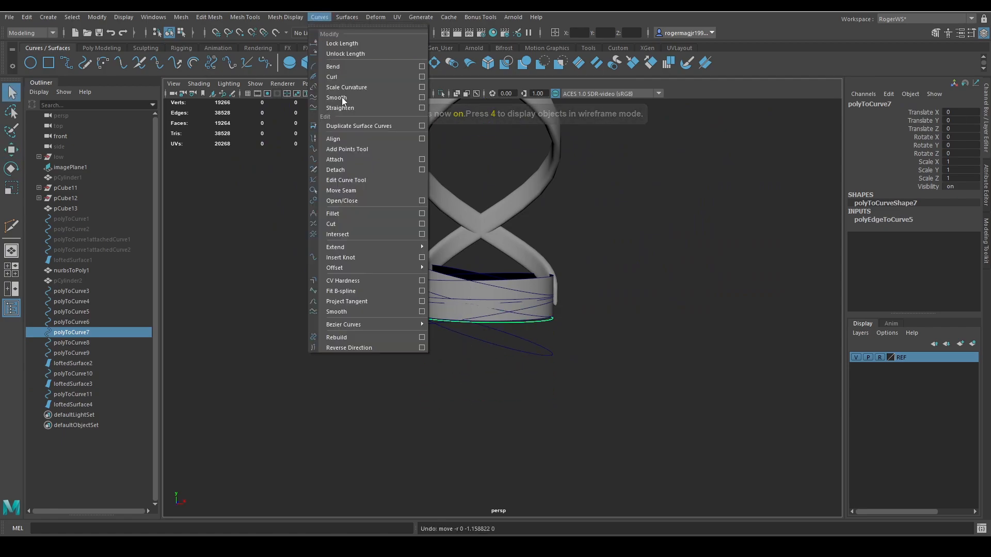
left_click(352, 338)
left_click(102, 48)
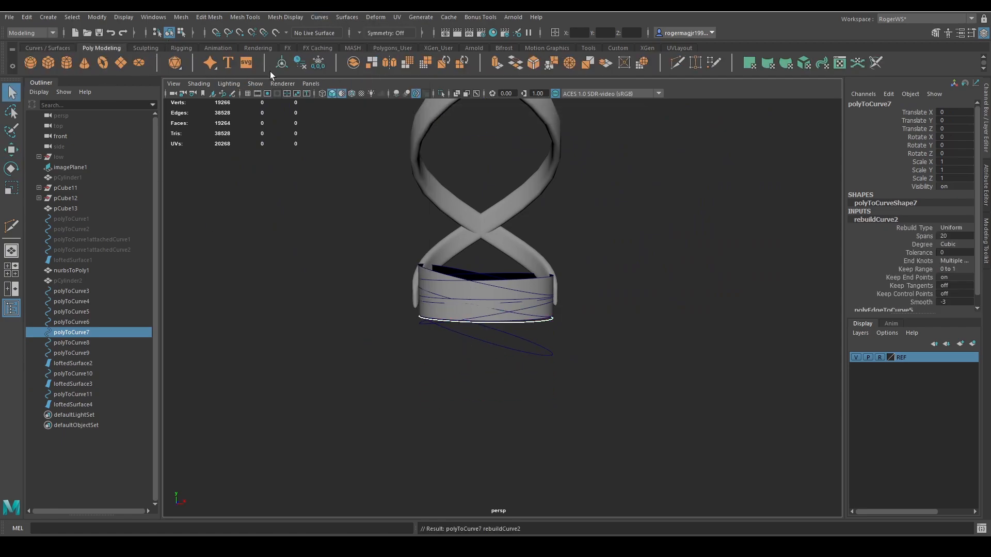
left_click(300, 61)
left_click(47, 48)
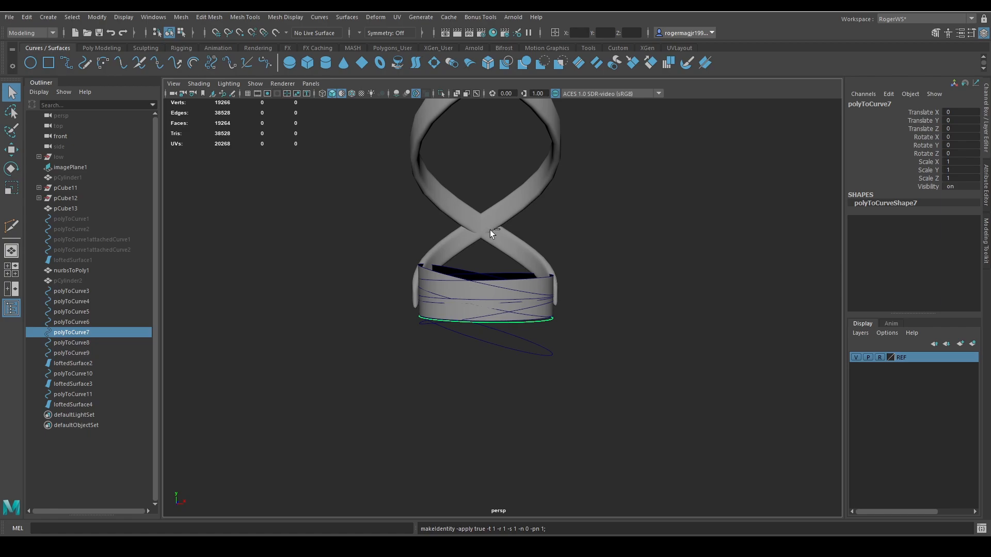
Duplicate the rebuilt horizontal ring curve and lower the copy straight down to Translate Y -0.59.
key("ctrl+d")
key("w")
left_click_drag(486, 267, 515, 336)
key("q")
scroll(562, 333, "up", 4)
key("ctrl+z")
key("w")
key("ctrl+z")
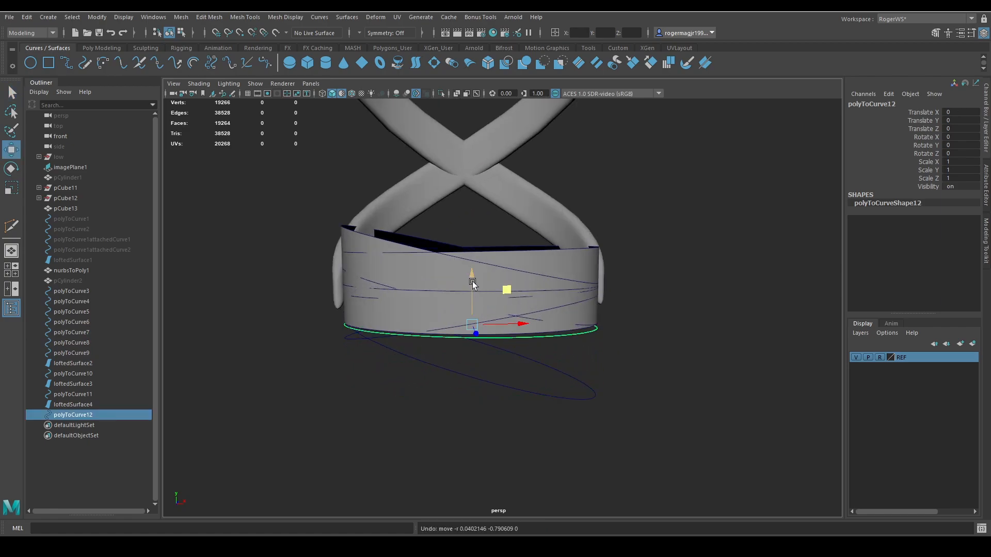
left_click_drag(473, 283, 472, 324)
key("q")
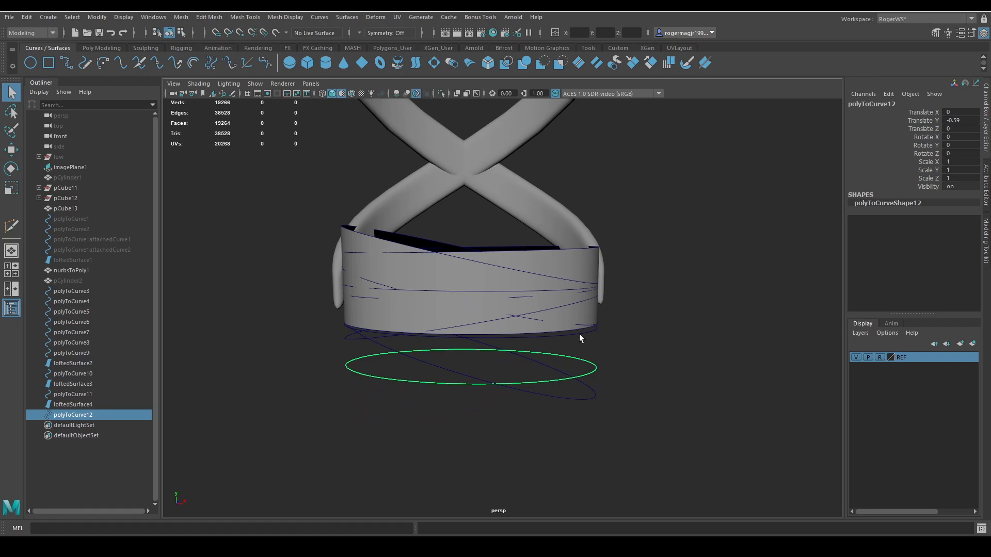
Loft a band between the lowest horizontal ring curve and its lowered copy, and reverse the surface direction.
left_click(588, 334, "shift")
left_click(414, 63)
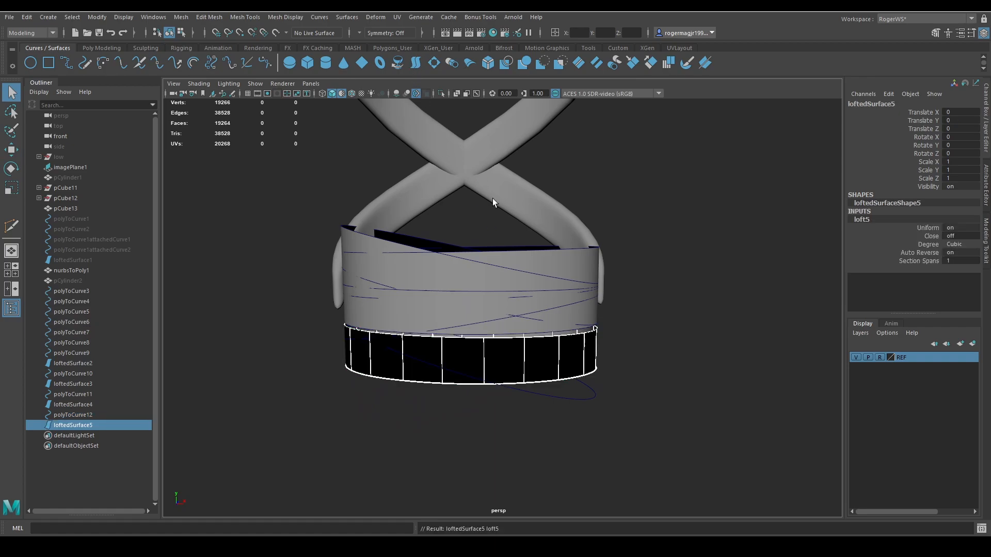
left_click(345, 17)
left_click(379, 387)
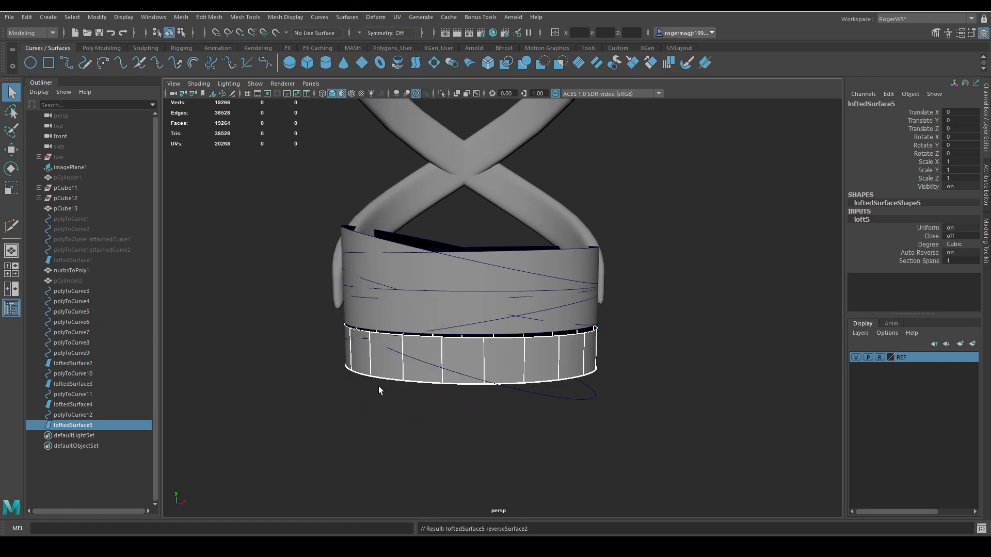
Rebuild the tilted ring curve polyToCurve8, delete its history and freeze its transformations.
left_click_drag(490, 329, 475, 305, "alt")
left_click(479, 365)
left_click_drag(479, 363, 458, 342, "alt")
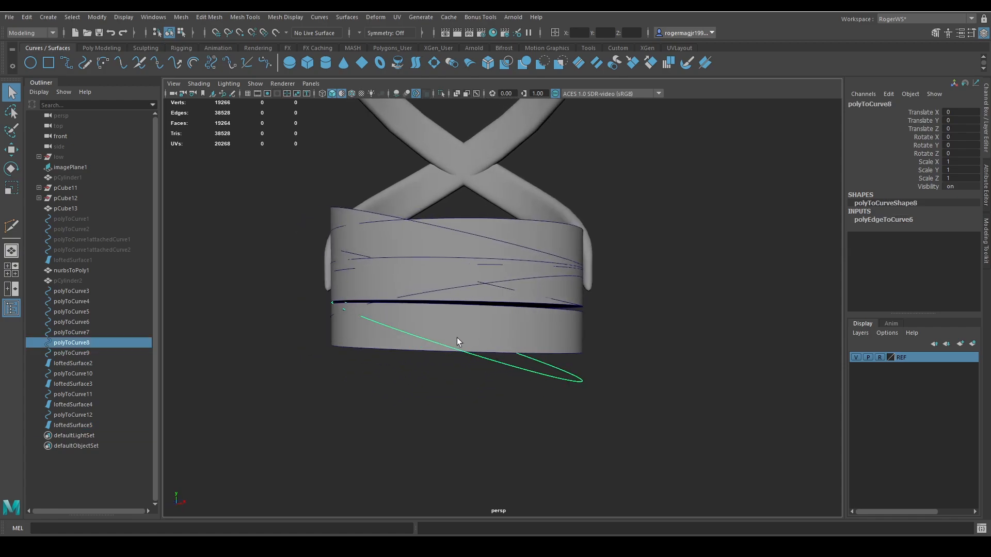
left_click(319, 17)
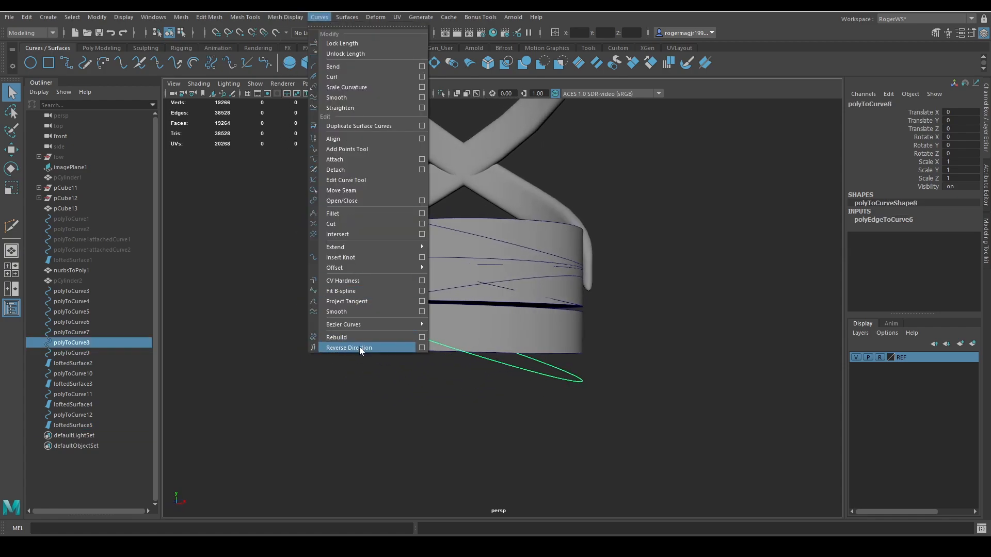
left_click(358, 347)
key("ctrl+z")
left_click(319, 17)
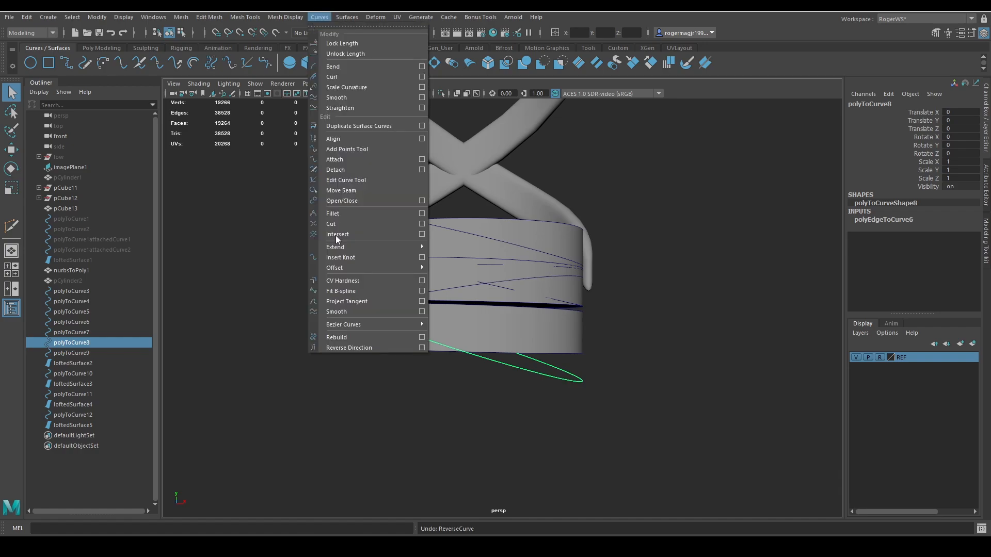
left_click(356, 336)
left_click(101, 48)
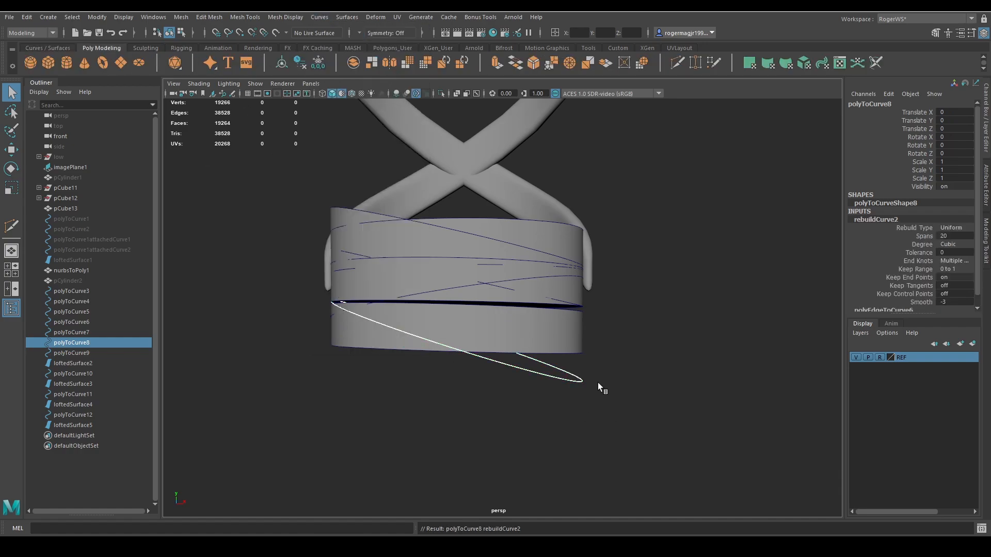
key("w")
left_click(317, 64)
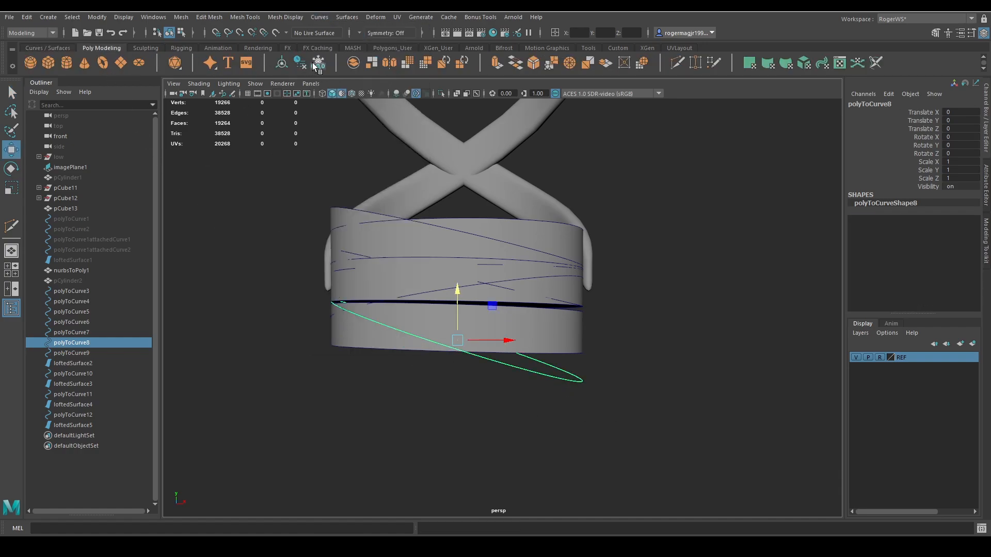
left_click(51, 50)
Duplicate the rebuilt tilted ring curve, lower the copy by one band height, and loft a band between the two curves.
key("ctrl+d")
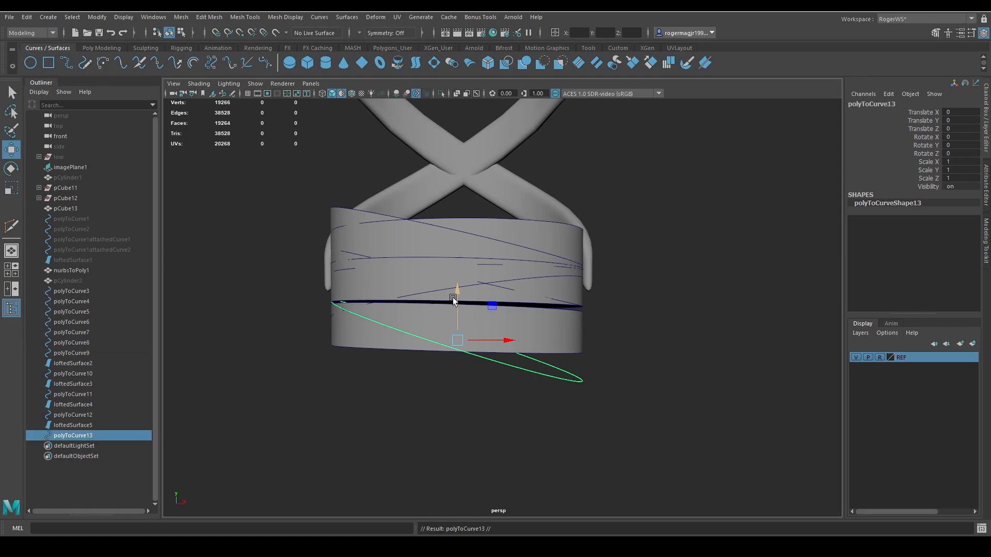
left_click_drag(454, 287, 453, 333)
left_click(537, 377, "shift")
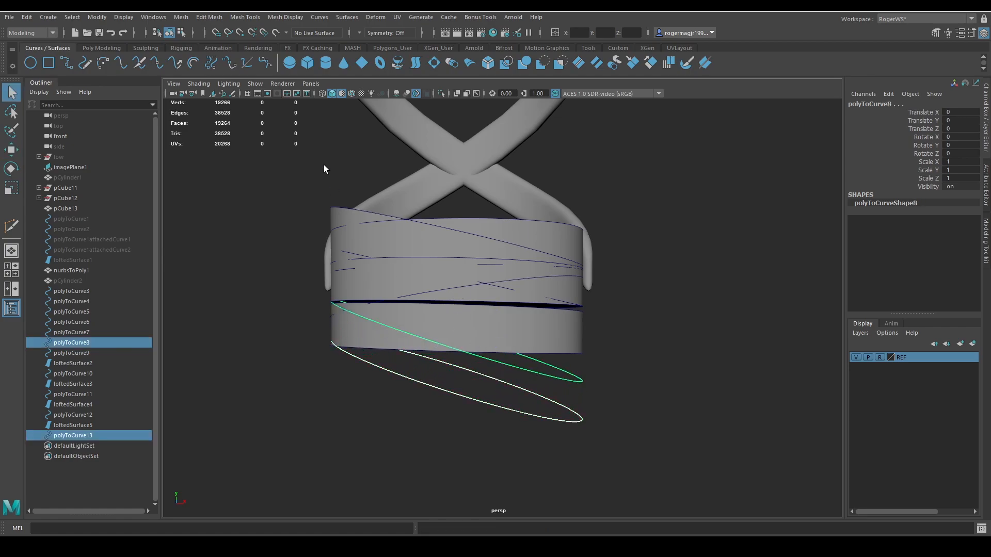
left_click(416, 63)
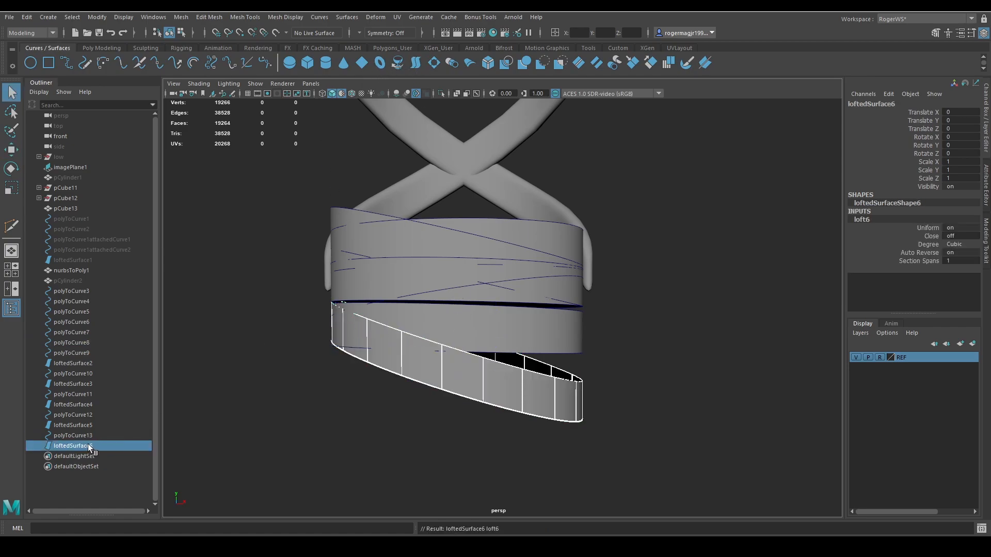
Convert the five lofted bands, loftedSurface2 through loftedSurface6, from NURBS to polygons.
left_click(73, 425, "ctrl")
left_click(73, 405, "ctrl")
left_click(73, 384, "ctrl")
left_click(70, 374, "ctrl")
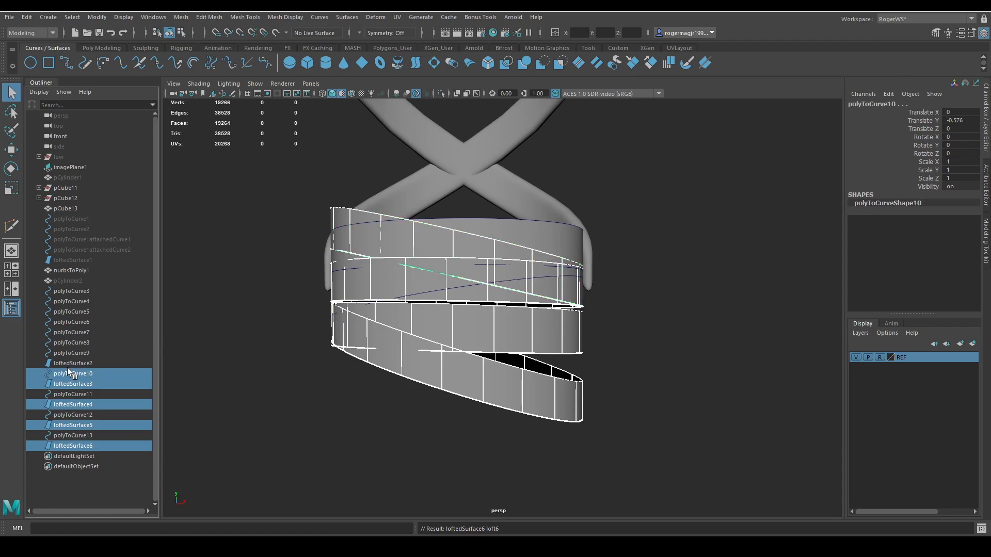
left_click(68, 369, "ctrl")
left_click(73, 362, "ctrl")
scroll(413, 351, "down", 2)
key("w")
scroll(494, 342, "down", 2)
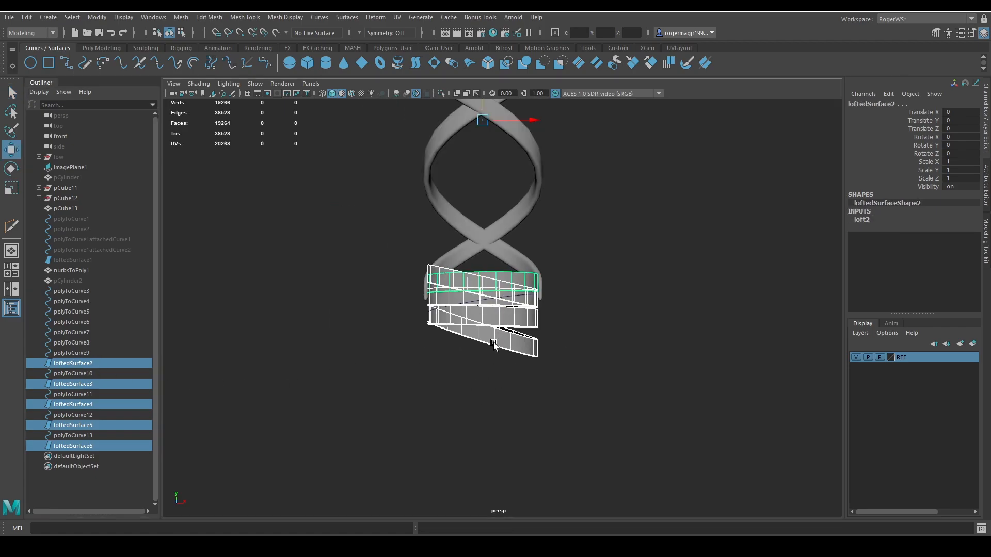
middle_click_drag(503, 397, 504, 488)
key("ctrl+z")
left_click(97, 17)
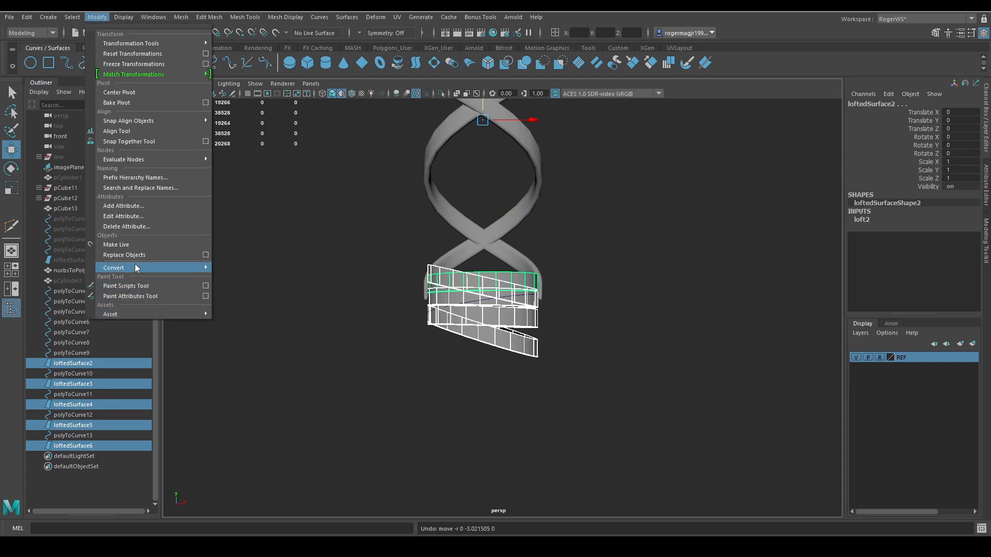
mouse_move(138, 268)
left_click(259, 268)
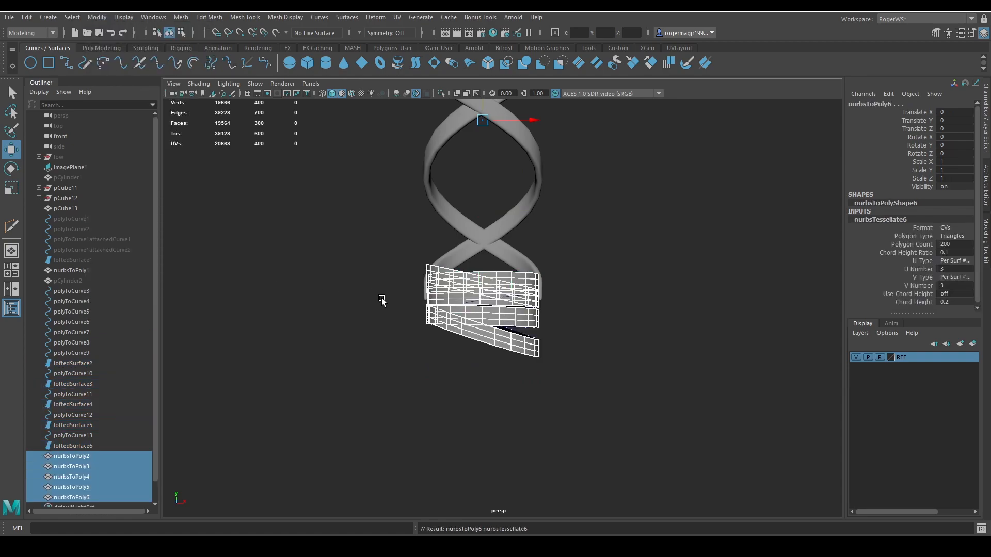
Isolate the five converted polygon bands, nurbsToPoly2 through nurbsToPoly6, and display them with smooth mesh preview.
left_click(85, 454)
left_click(87, 496, "shift")
key("ctrl+1")
scroll(508, 339, "up", 3)
key("3")
scroll(526, 333, "down", 1)
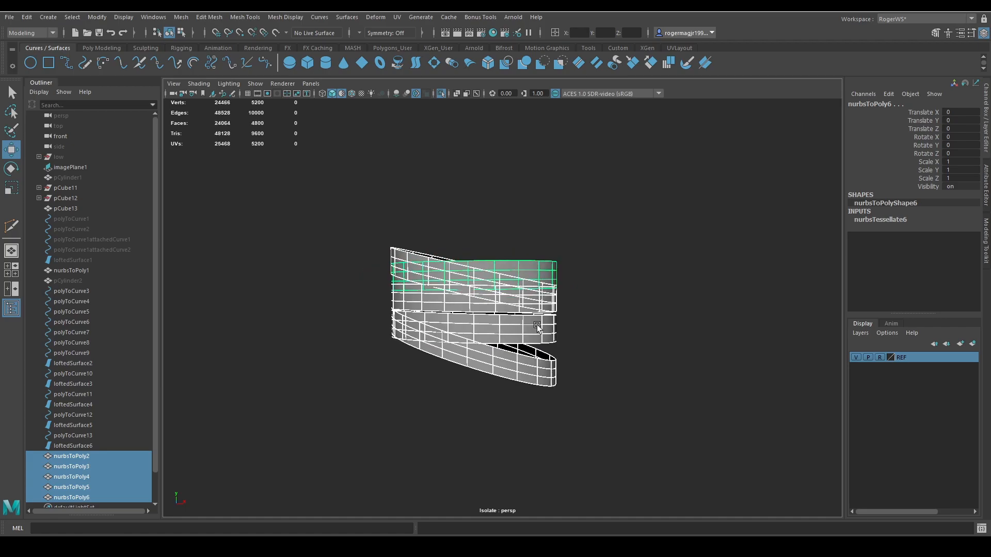
left_click_drag(536, 327, 586, 332, "alt")
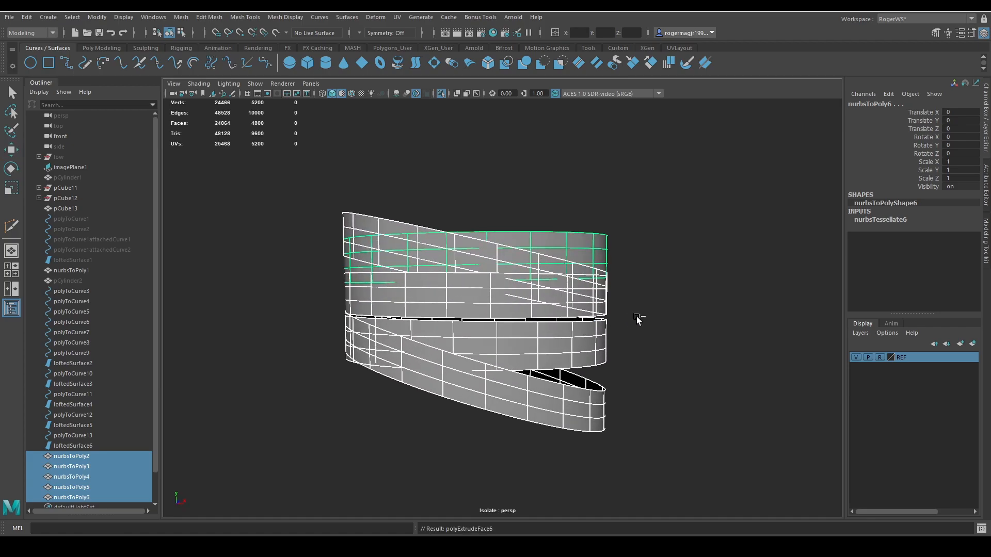
Try extruding the faces of all five bands together with a thickness of 0.13.
key("ctrl+e")
left_click_drag(687, 281, 700, 281)
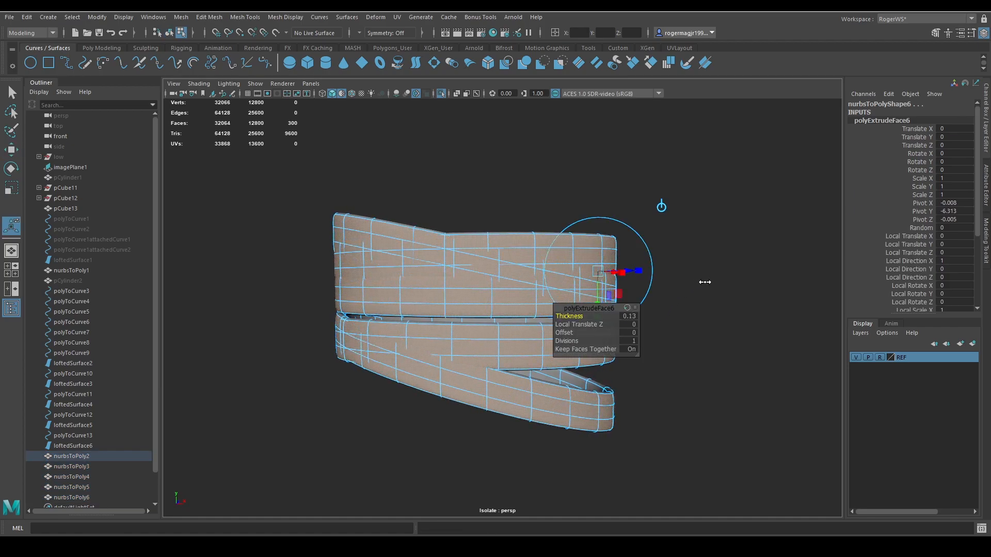
key("ctrl+z")
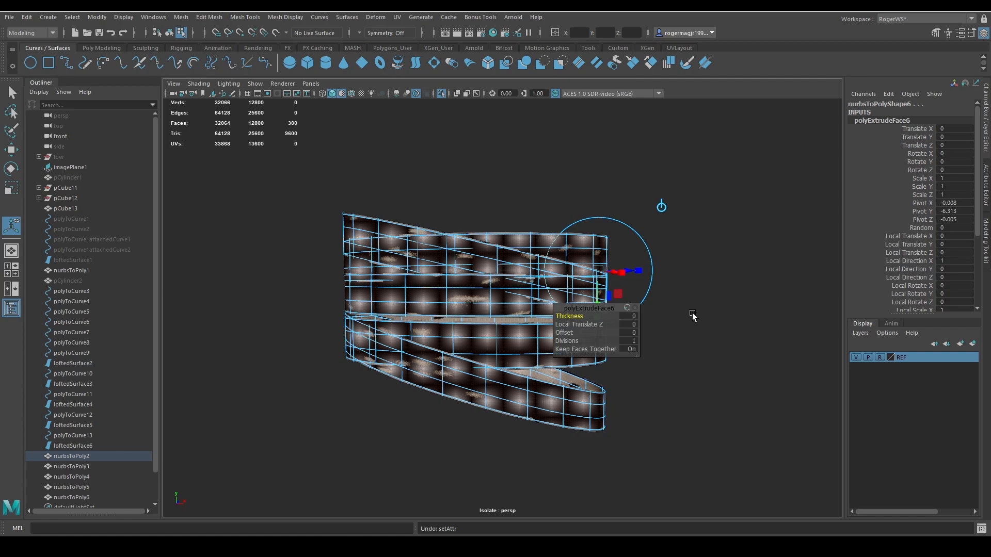
key("ctrl+z")
Show wireframe over the shaded bands and select the middle horizontal band, nurbsToPoly4.
left_click(531, 390)
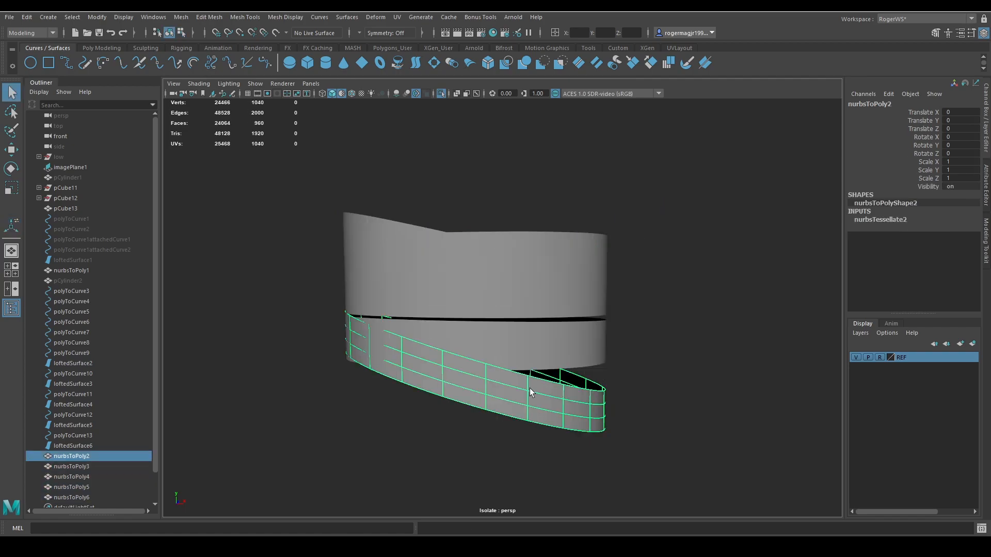
left_click(510, 337)
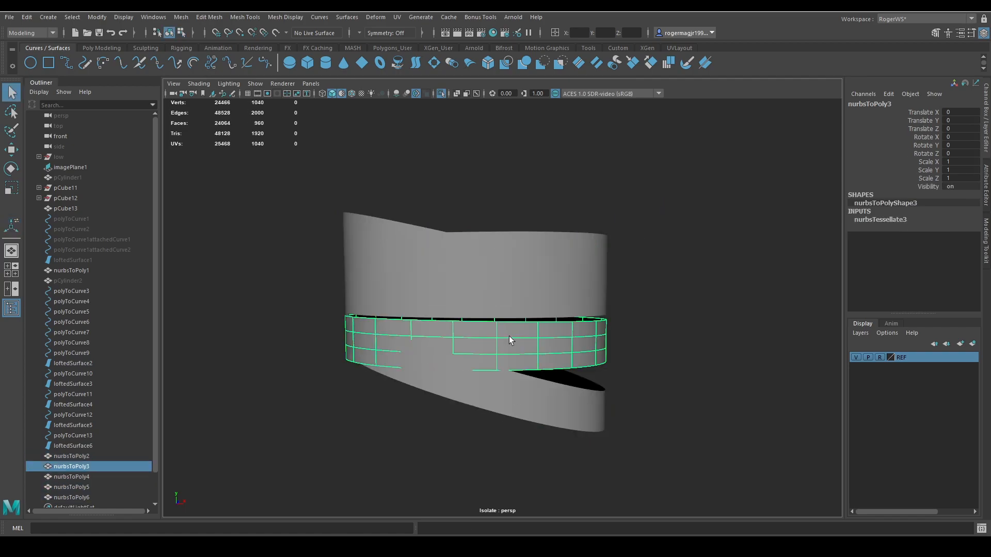
key("5")
left_click(474, 308)
key("alt+5")
right_click_drag(483, 317, 516, 343, "alt")
left_click_drag(515, 343, 499, 383, "alt")
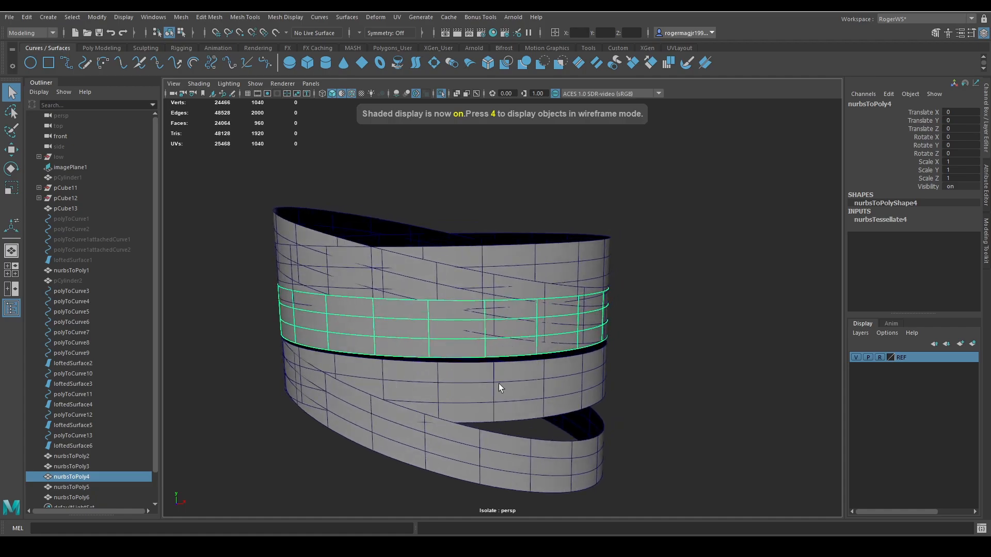
Add the other two horizontal bands to the selection and extrude all three with a thickness of 0.13.
left_click(499, 383, "shift")
left_click(525, 267, "shift")
right_click_drag(573, 370, 542, 354, "alt")
left_click_drag(542, 354, 564, 346, "alt")
key("ctrl+e")
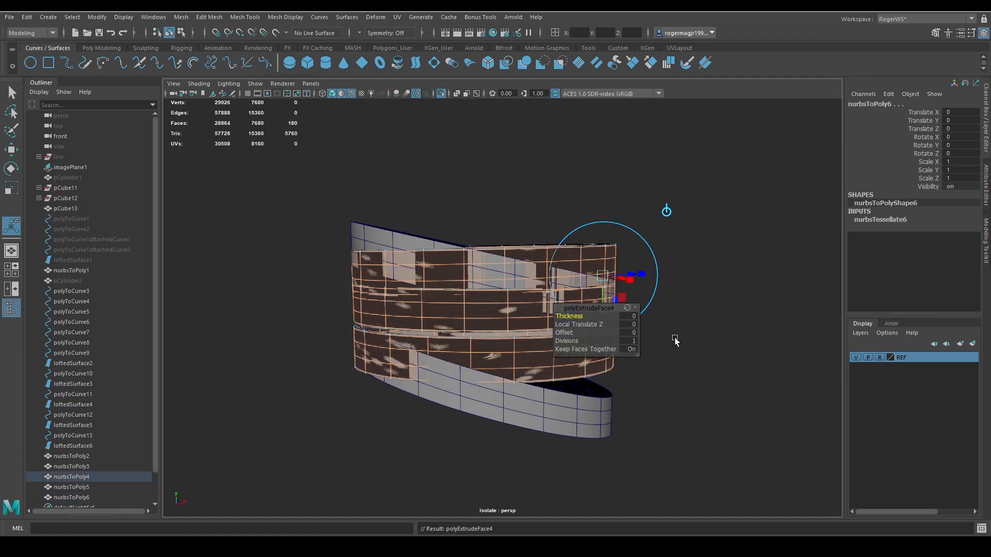
middle_click_drag(674, 337, 704, 316)
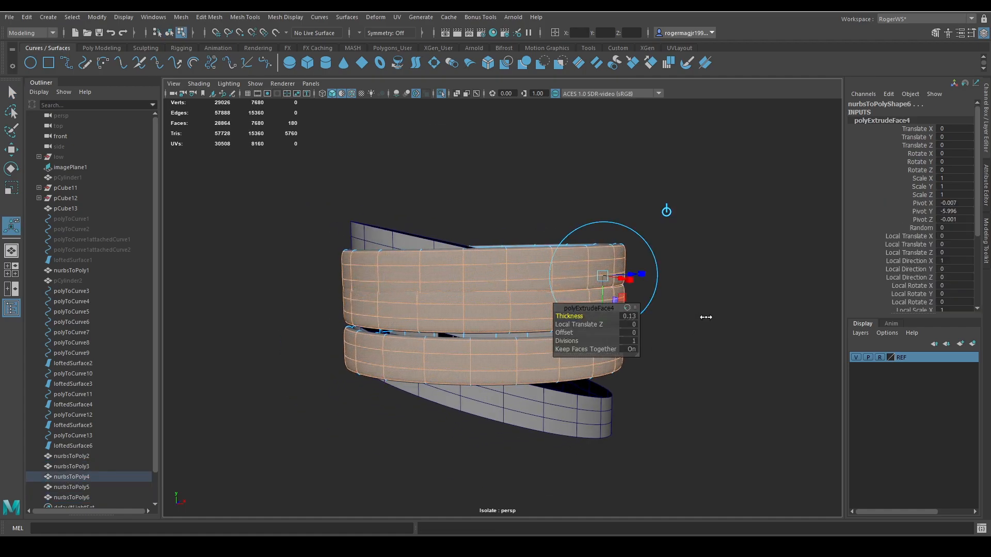
key("q")
Extrude the two tilted bands together with a thickness of 0.2.
left_click(593, 402)
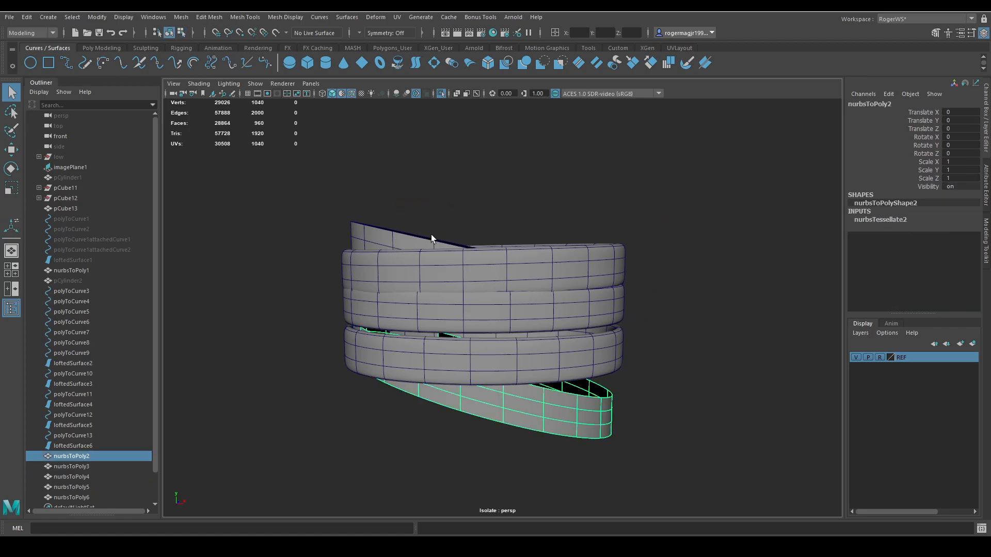
left_click(410, 251, "shift")
left_click_drag(431, 266, 463, 270, "alt")
key("ctrl+e")
middle_click_drag(661, 279, 674, 281)
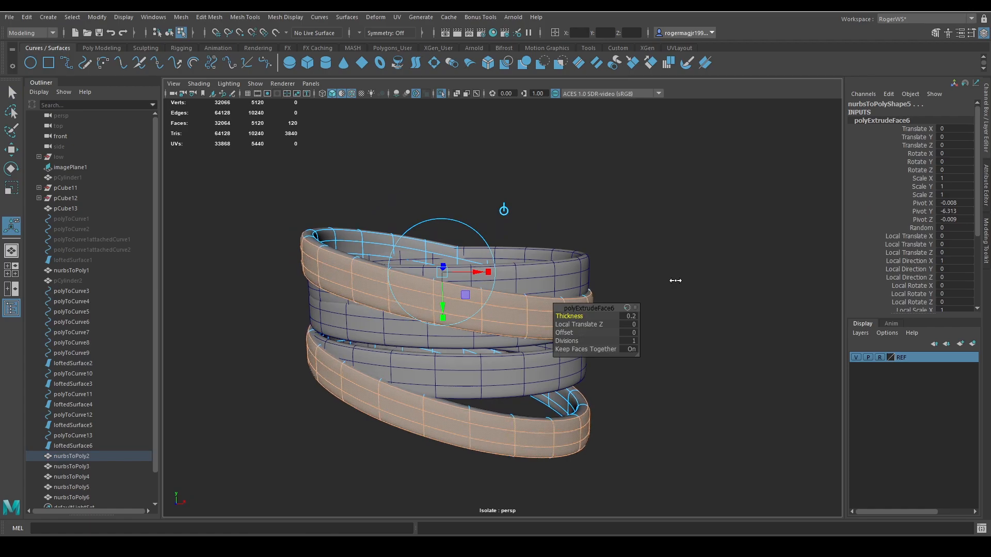
Return to object mode, turn off the wireframe overlay on the shaded bands, and select the middle horizontal band, nurbsToPoly4.
key("q")
key("F8")
left_click(622, 321)
scroll(623, 322, "down", 4)
key("alt+5")
left_click_drag(616, 318, 634, 316, "alt")
left_click(462, 296)
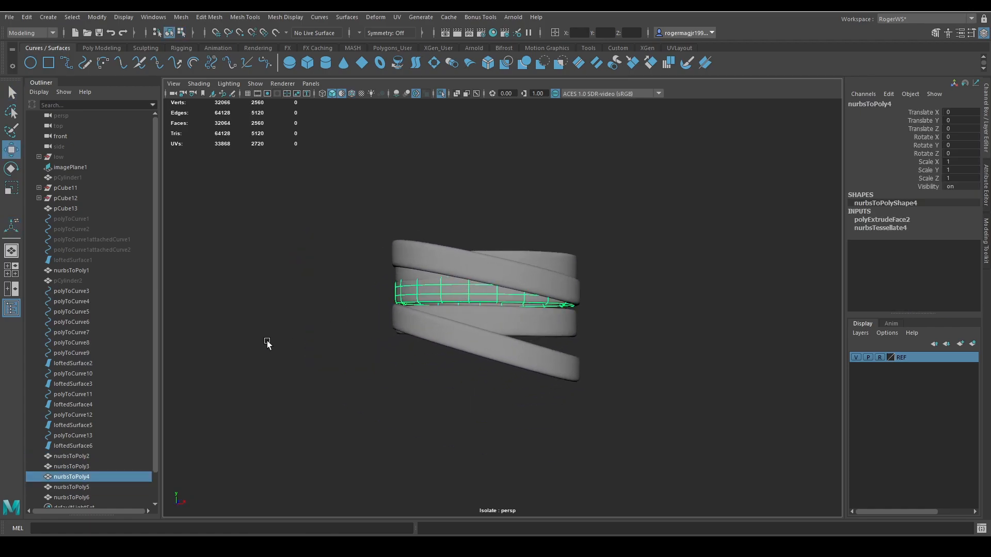
Leave isolation to bring back the woven straps, and compare the bands with their leftover curves in wireframe and shaded display.
left_click(95, 437)
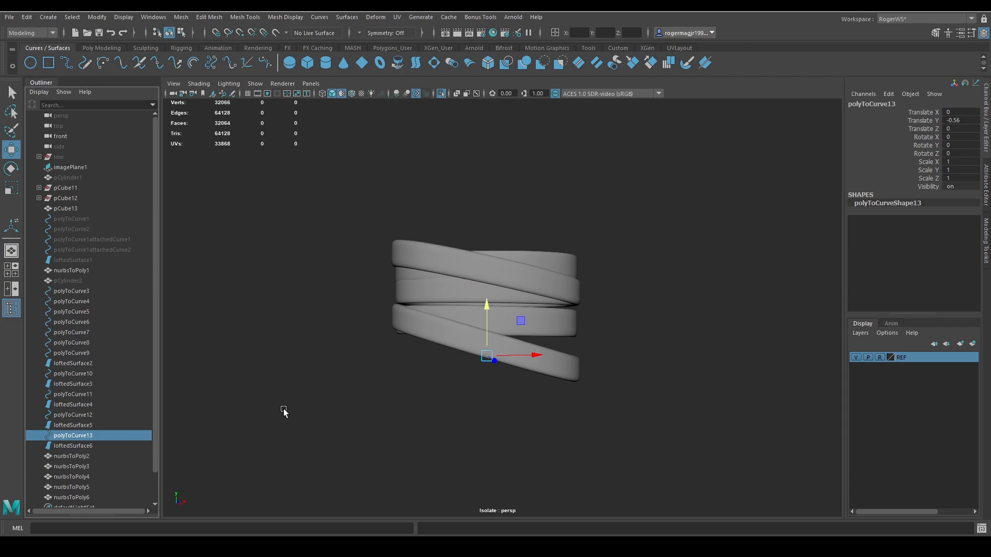
key("4")
key("q")
key("5")
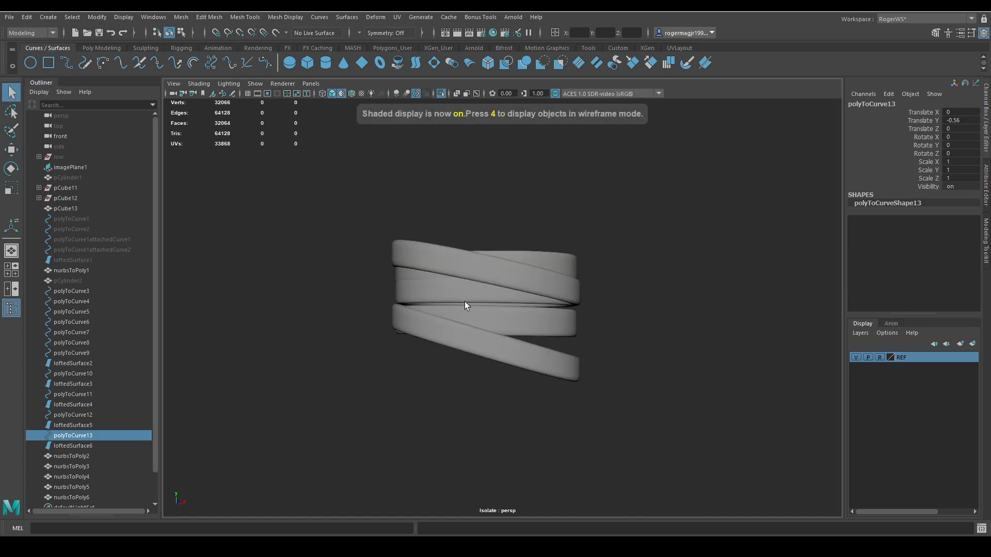
left_click(429, 295)
scroll(463, 313, "up", 3)
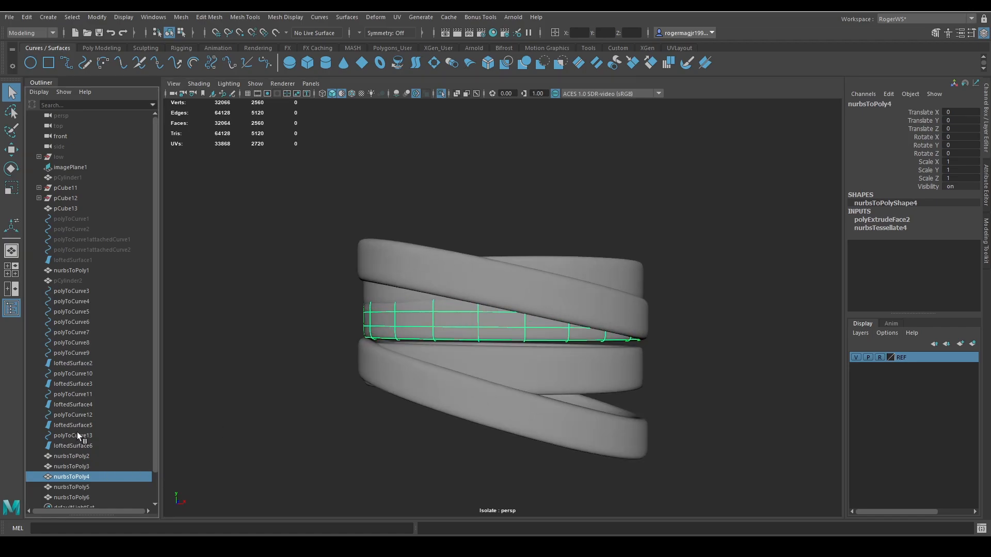
key("ctrl+1")
key("4")
left_click_drag(299, 342, 353, 350, "alt")
left_click_drag(454, 313, 465, 334)
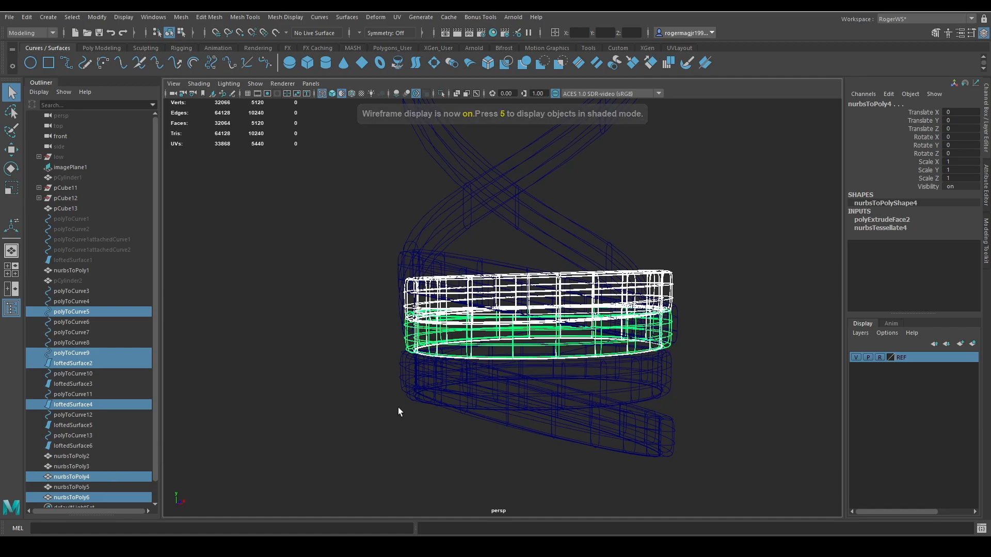
left_click(534, 383, "ctrl")
key("5")
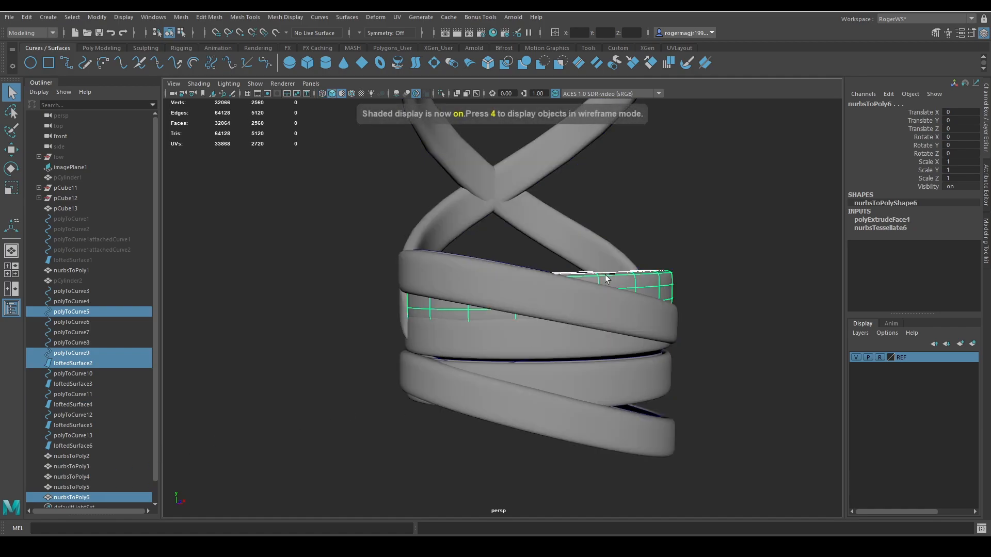
Hide all the leftover construction curves and lofted surfaces from polyToCurve3 to loftedSurface6.
left_click(640, 285, "ctrl")
left_click_drag(640, 285, 561, 373, "alt")
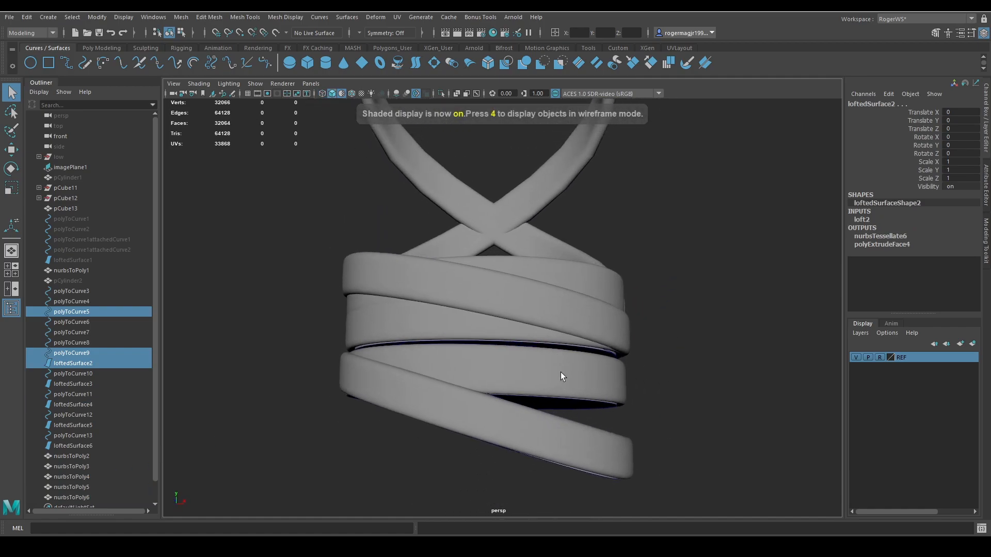
left_click(442, 326)
left_click_drag(441, 327, 346, 406, "alt")
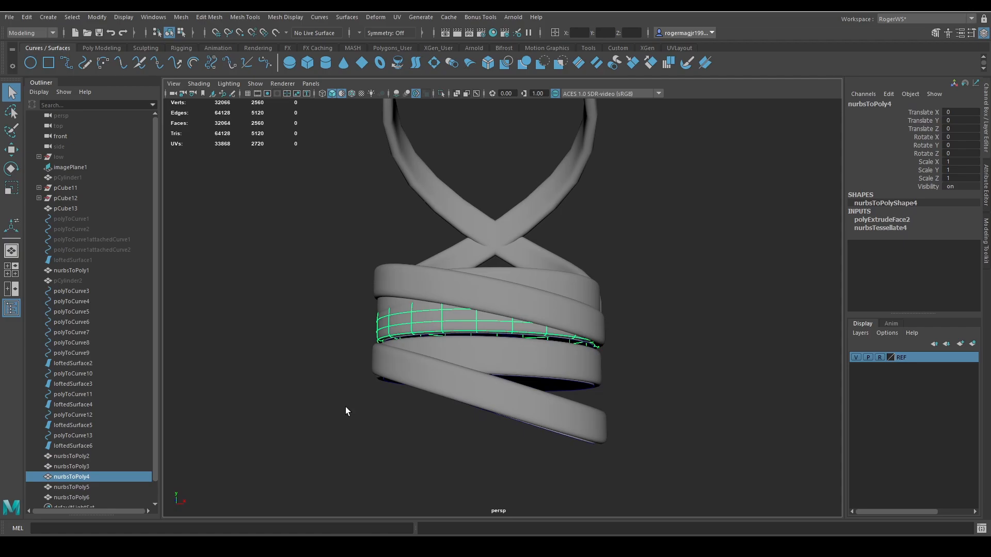
left_click(75, 446)
left_click(70, 291, "shift")
key("ctrl+h")
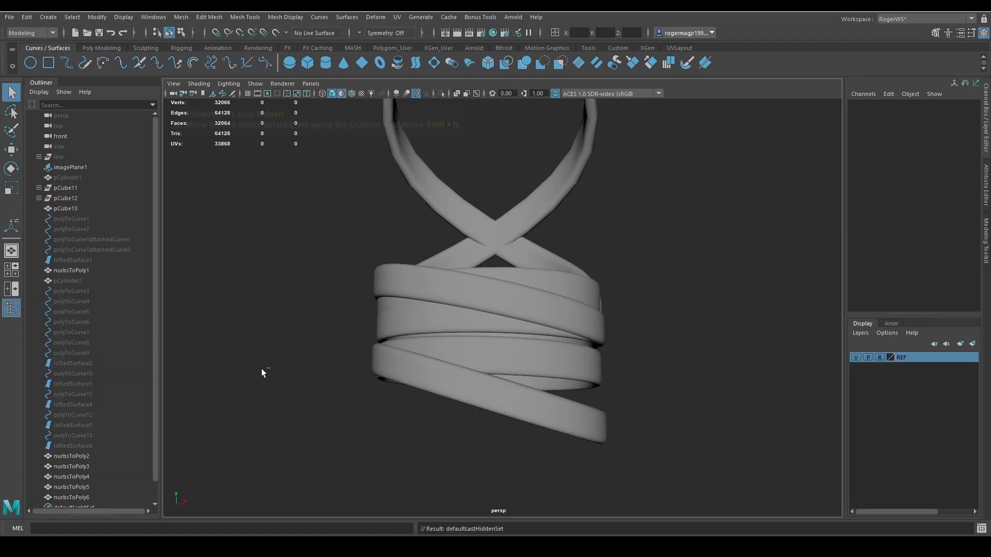
Select all five wrap bands, nurbsToPoly2 to nurbsToPoly6, and delete their construction history.
left_click_drag(439, 337, 498, 381, "alt")
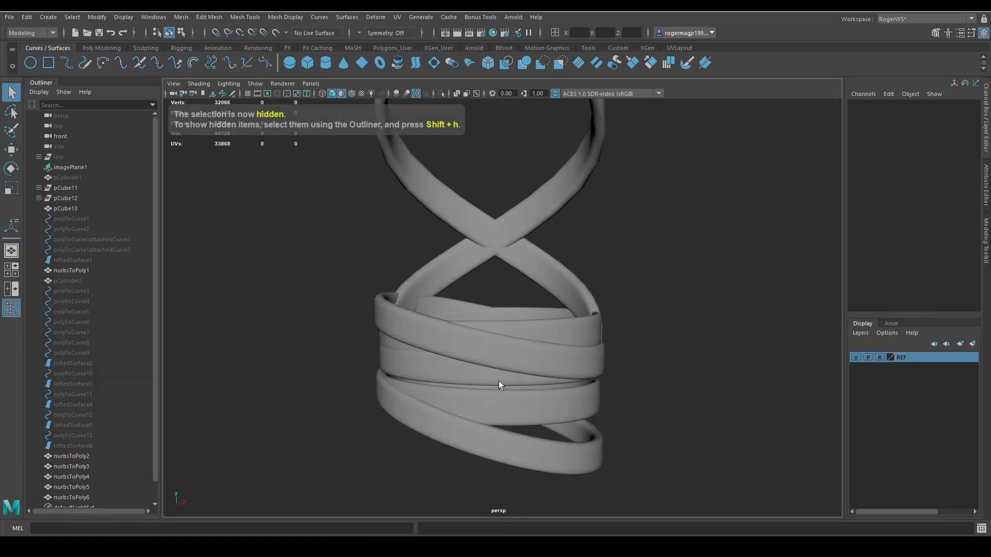
left_click(541, 362)
left_click(548, 334, "shift")
left_click(457, 366, "shift")
left_click(460, 410, "shift")
left_click(448, 430, "shift")
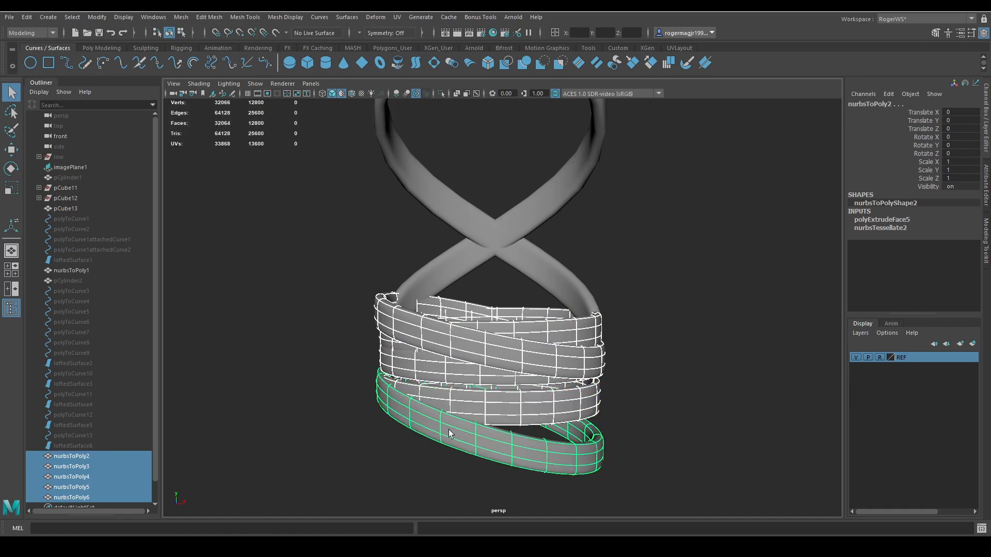
left_click(101, 48)
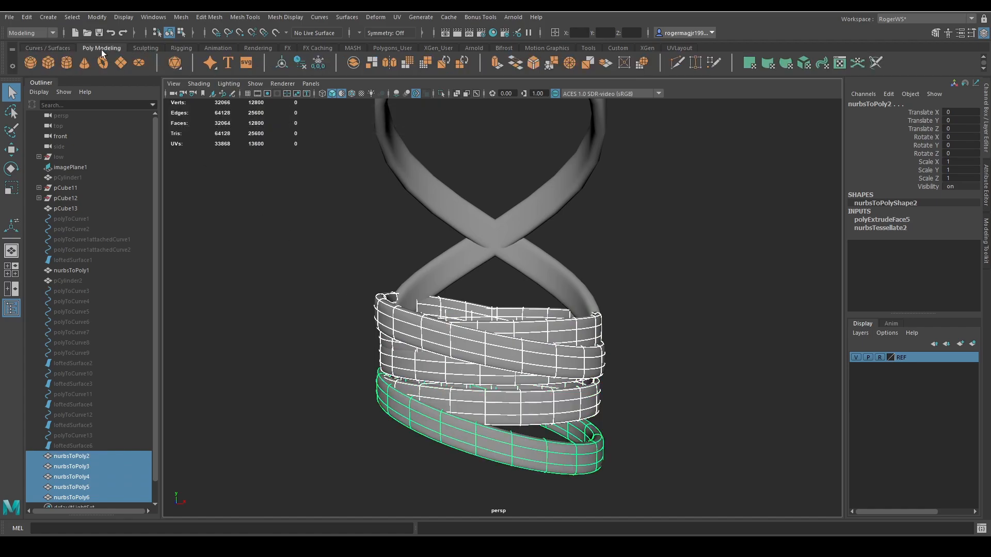
left_click(300, 63)
Select the three outer face loops around the middle horizontal band, nurbsToPoly4.
scroll(496, 289, "up", 3)
left_click(435, 317)
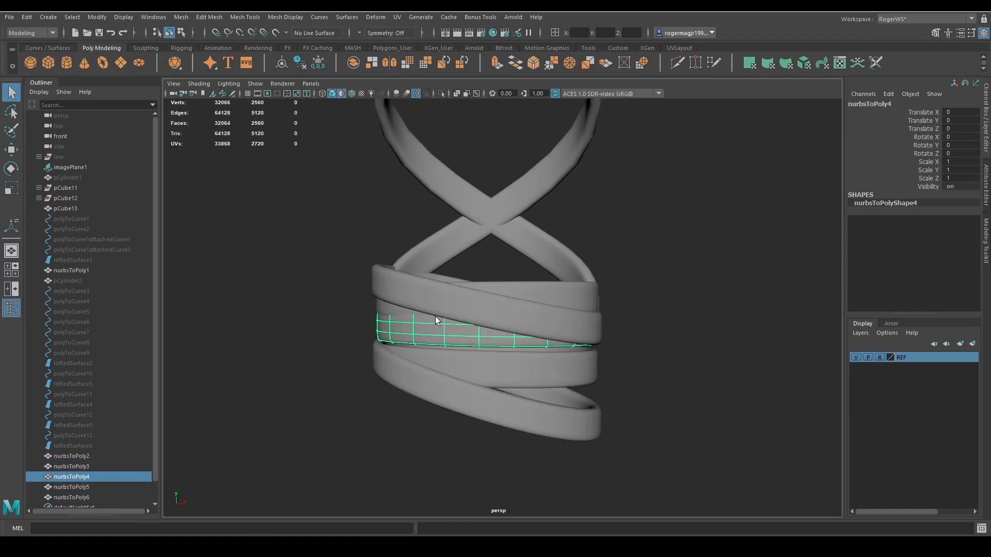
scroll(471, 298, "up", 5)
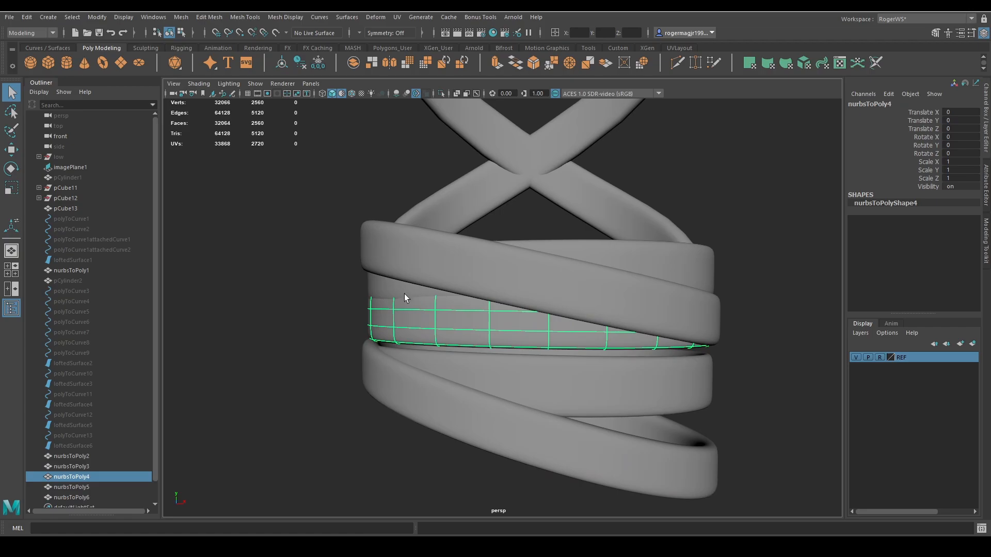
mouse_move(419, 302)
left_mouse_down("alt")
mouse_move(377, 288)
mouse_move(426, 288)
left_mouse_up("alt")
key("w")
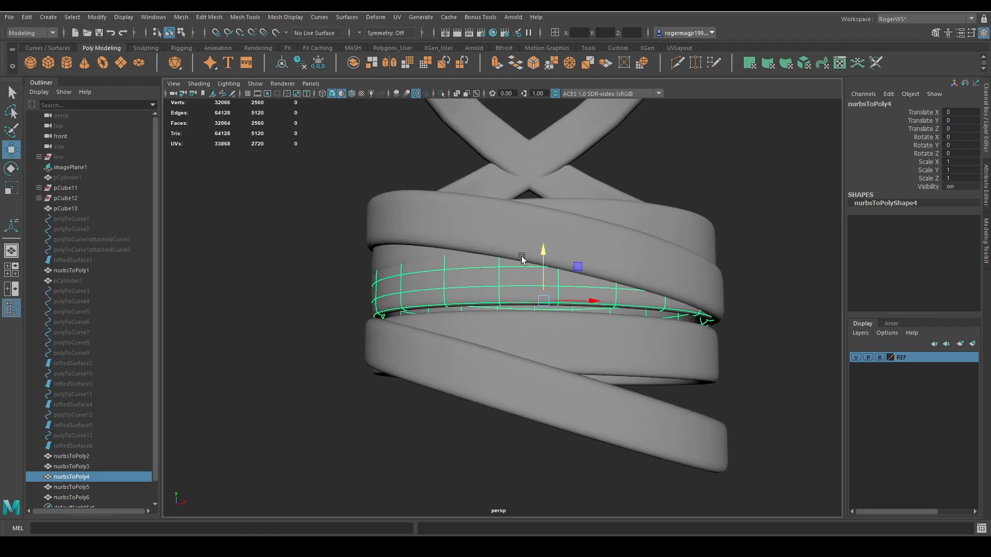
left_click_drag(538, 252, 451, 340)
key("q")
key("F11")
left_click(419, 319)
double_click(454, 322, "shift")
left_click(437, 335, "shift")
double_click(463, 340, "shift")
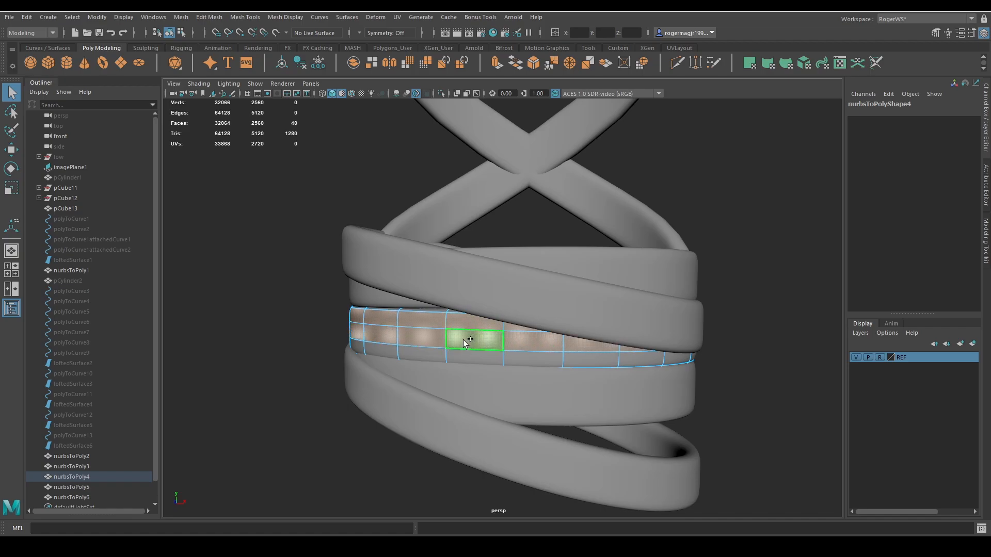
double_click(432, 358, "shift")
Transform the selected faces outward along their local Z by about 0.025.
key("g")
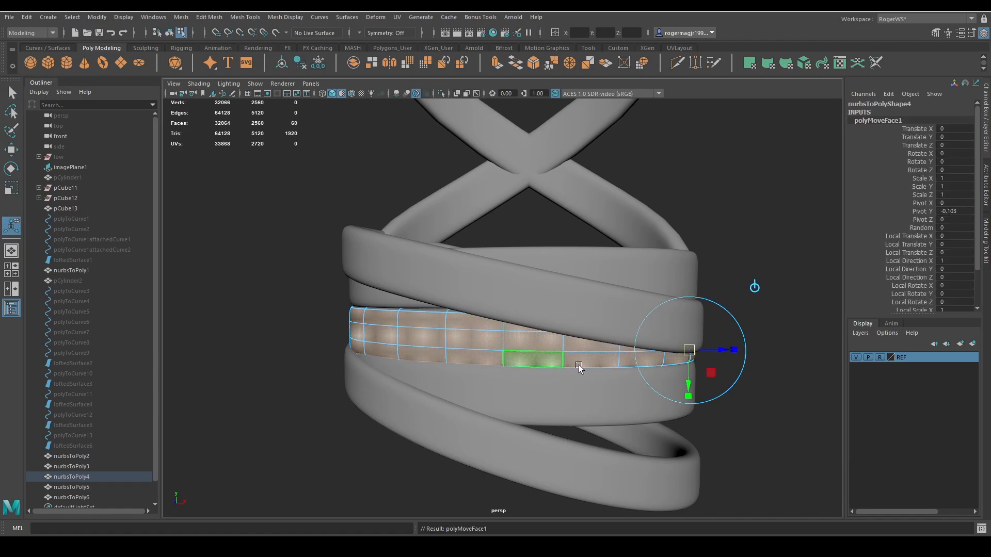
left_click_drag(706, 354, 713, 354)
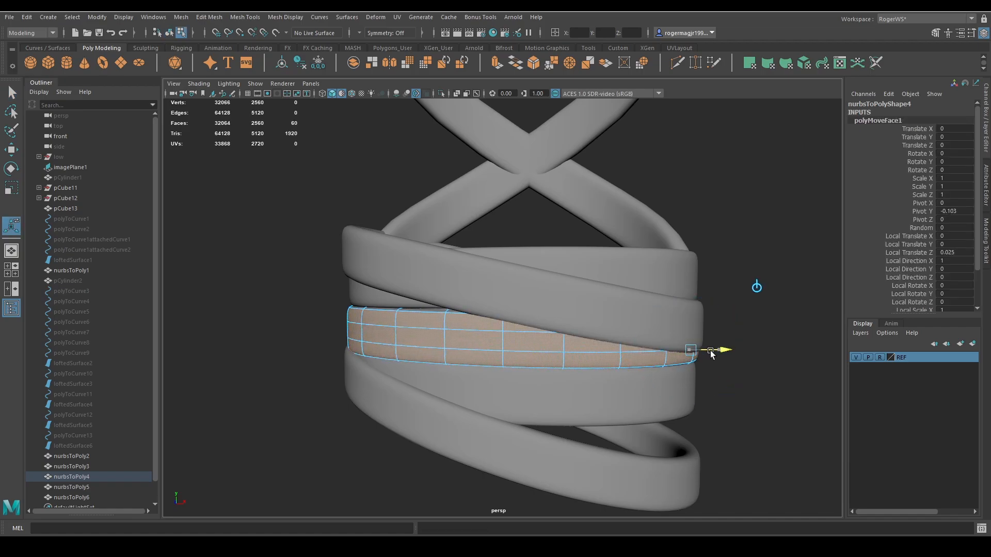
right_click_drag(741, 308, 769, 279)
left_click(769, 280)
Duplicate the lower horizontal band, nurbsToPoly3, move the copy down beneath it and tilt it slightly.
scroll(640, 342, "down", 2)
left_click_drag(639, 342, 586, 341, "alt")
scroll(451, 305, "down", 4)
left_click_drag(451, 305, 546, 333, "alt")
scroll(494, 352, "down", 2)
scroll(586, 346, "up", 3)
middle_click_drag(586, 346, 550, 333, "alt")
left_click(538, 324)
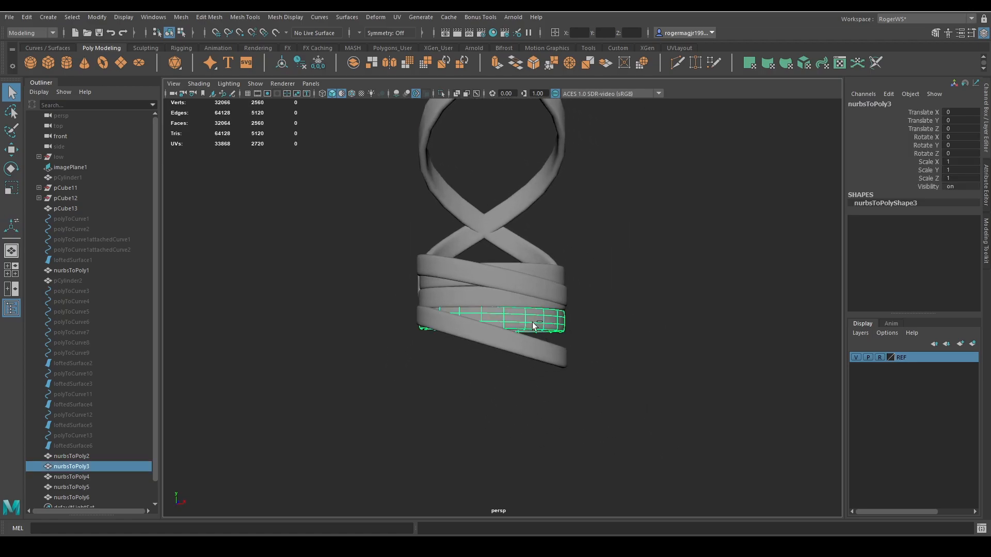
key("ctrl+d")
left_click_drag(497, 284, 476, 292)
key("e")
key("w")
middle_click_drag(514, 332, 499, 343, "alt")
Raise and rotate the vertices at one end of the duplicated band with soft selection so it passes behind the lower tilted band.
right_click_drag(599, 336, 565, 336)
left_click_drag(582, 317, 518, 373)
middle_click_drag(526, 367, 627, 379)
key("ctrl+z")
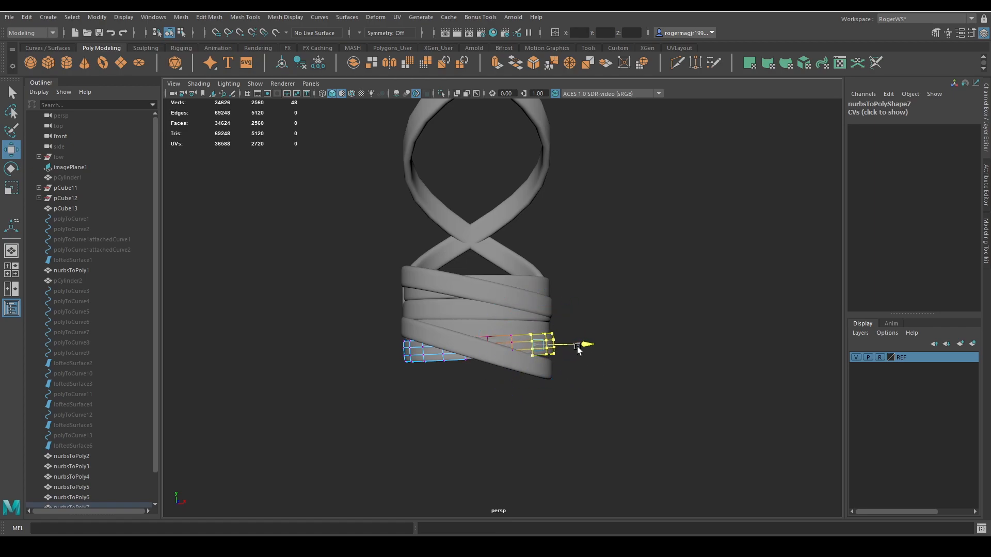
key("e")
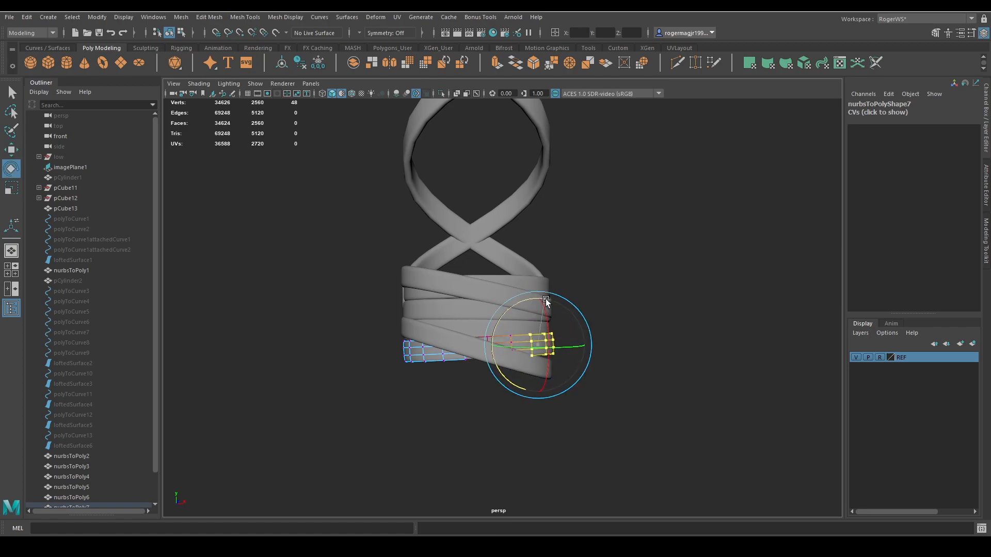
key("w")
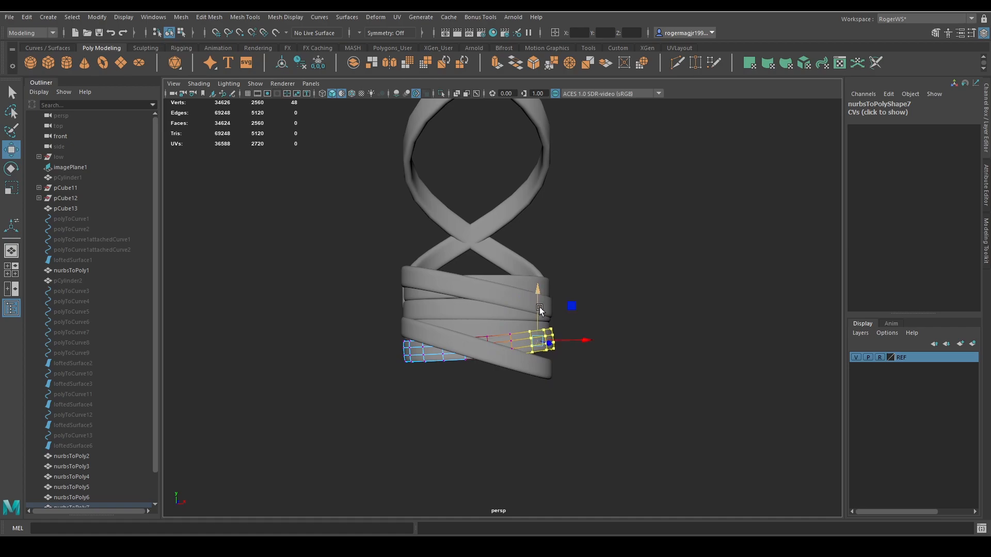
key("e")
key("w")
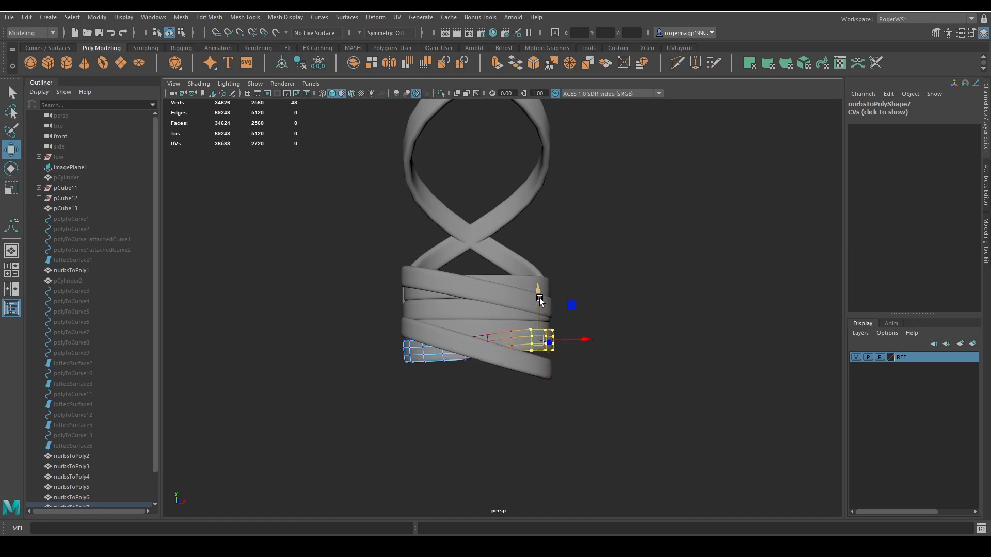
left_click_drag(539, 302, 541, 308)
left_click(546, 309)
key("q")
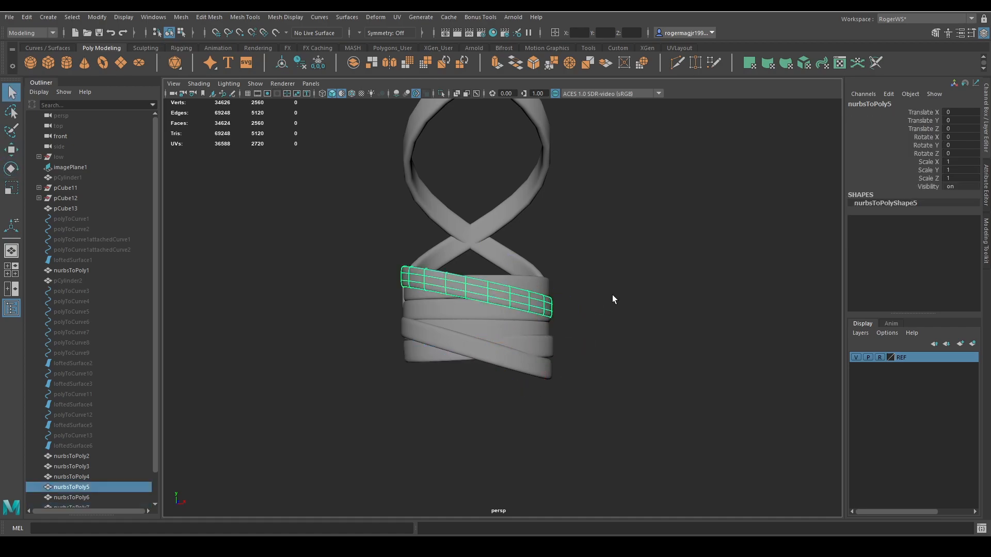
Unhide the handle cylinder, pCylinder1, inside the straps and wrap bands.
scroll(586, 351, "down", 2)
left_click_drag(586, 351, 537, 358, "alt")
scroll(559, 364, "down", 2)
left_click(559, 364)
scroll(556, 355, "down", 2)
scroll(538, 359, "down", 3)
left_click(87, 176)
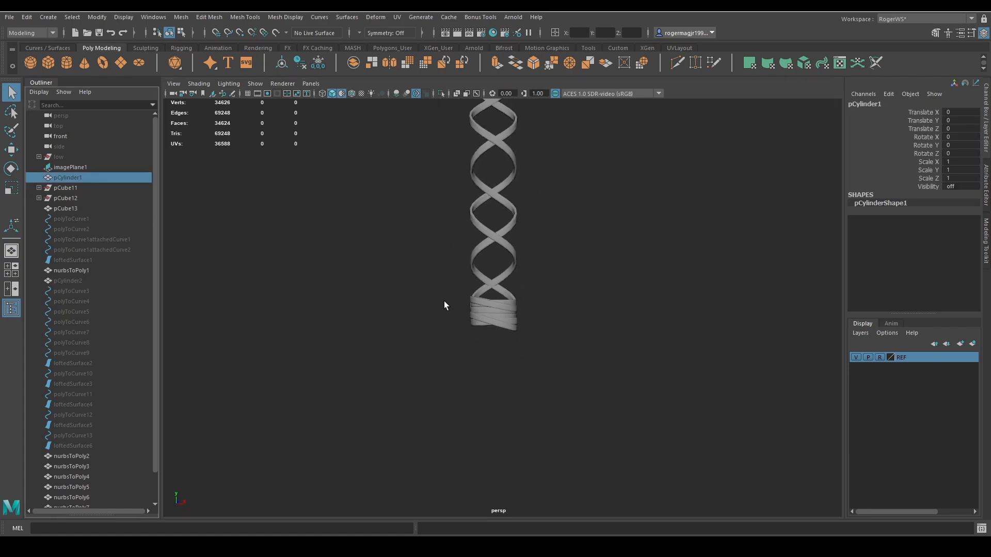
key("shift+h")
Examine how the wrap bands sit around the handle from several sides, checking for gaps and intersections.
left_click(614, 338)
left_click_drag(614, 338, 330, 331, "alt")
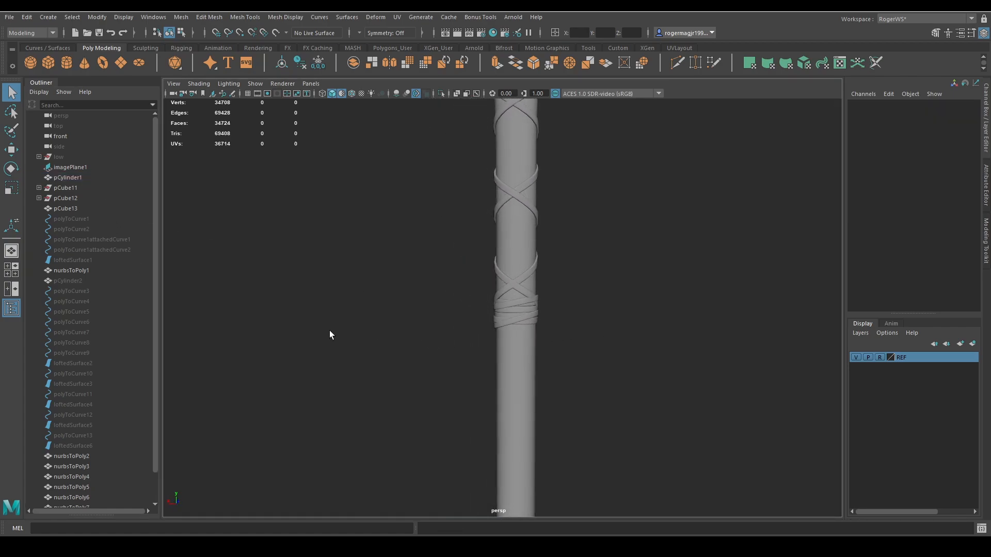
scroll(476, 318, "down", 3)
scroll(556, 336, "up", 2)
left_click_drag(558, 336, 581, 324, "alt")
scroll(506, 336, "up", 4)
middle_click_drag(501, 338, 583, 328, "alt")
scroll(578, 333, "up", 1)
left_click(565, 345)
left_click_drag(526, 343, 590, 330, "alt")
scroll(458, 349, "up", 3)
left_click(580, 364)
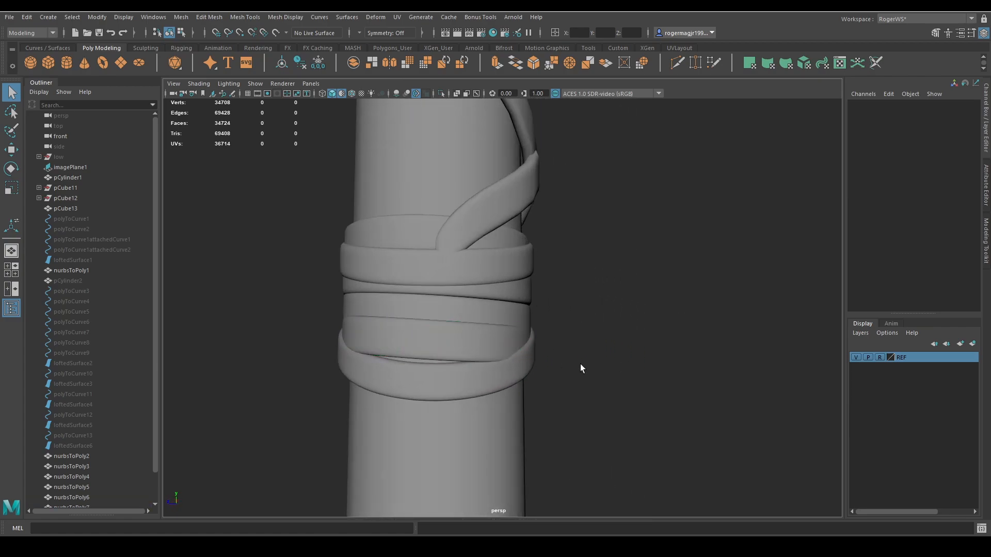
middle_click_drag(580, 364, 612, 350, "alt")
left_click(524, 411)
scroll(525, 410, "down", 2)
left_click_drag(527, 409, 518, 388, "alt")
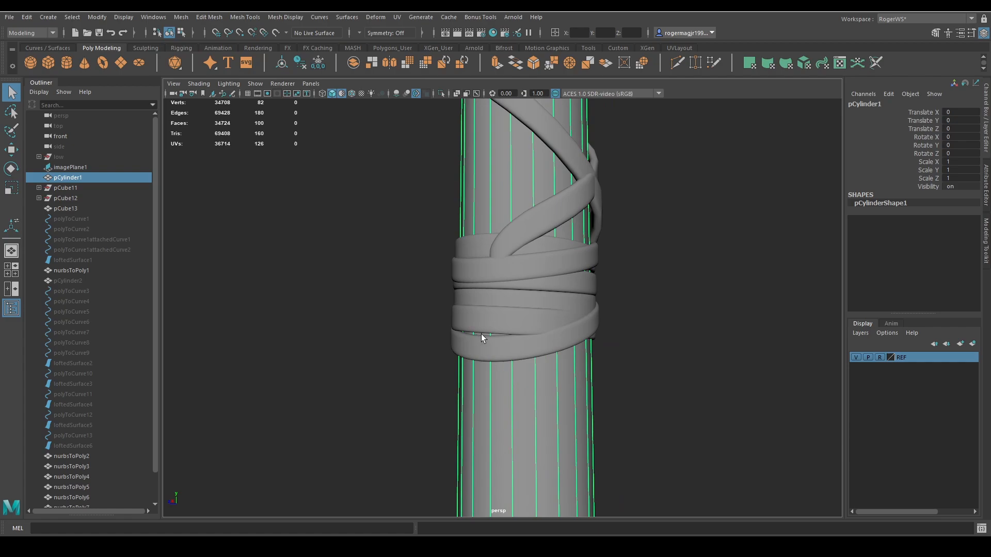
left_click_drag(481, 334, 602, 271, "alt")
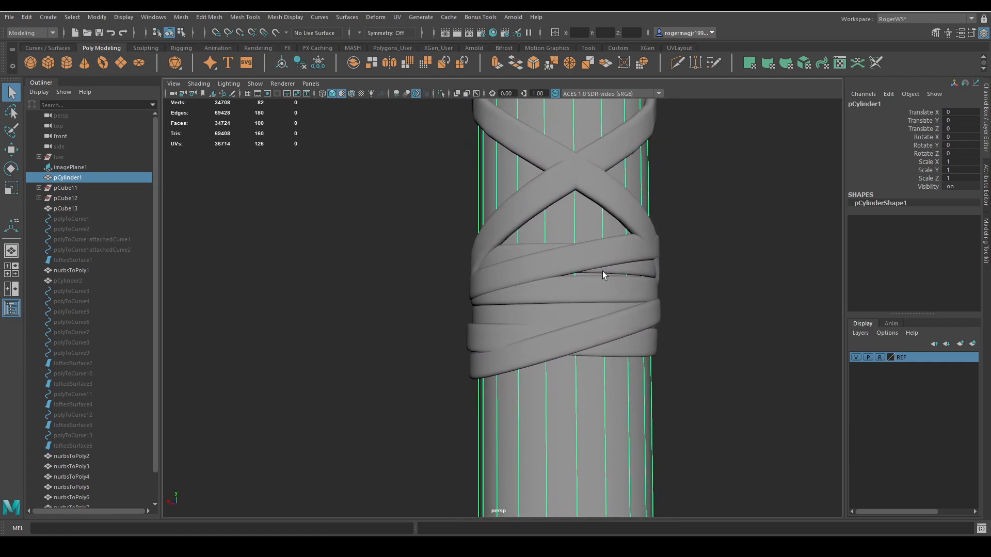
Move the vertices at the raised end of the upper tilted band, nurbsToPoly5, slightly outward from the handle with soft selection.
left_click(621, 264)
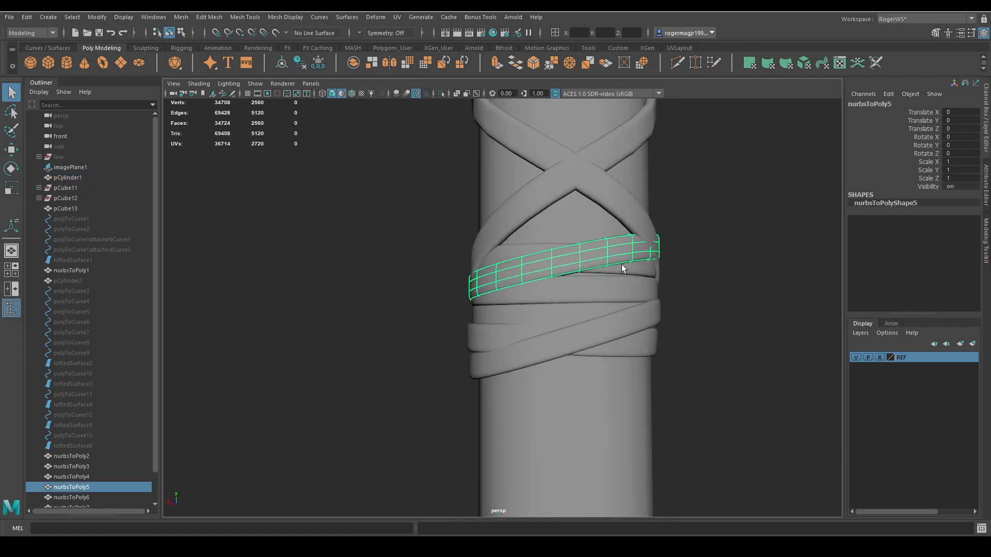
left_click(526, 255)
left_click(538, 286)
left_click(586, 314)
left_click(588, 336)
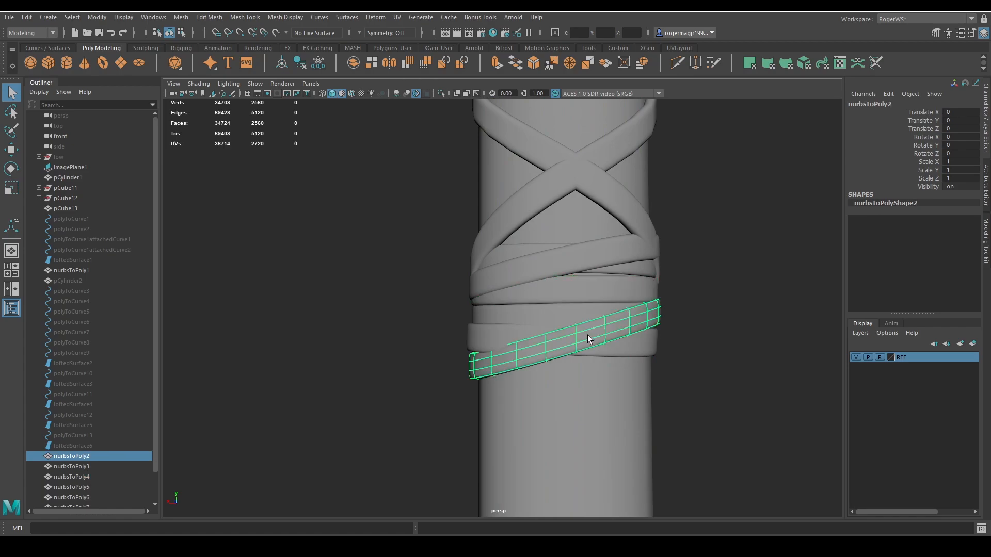
left_click(630, 247)
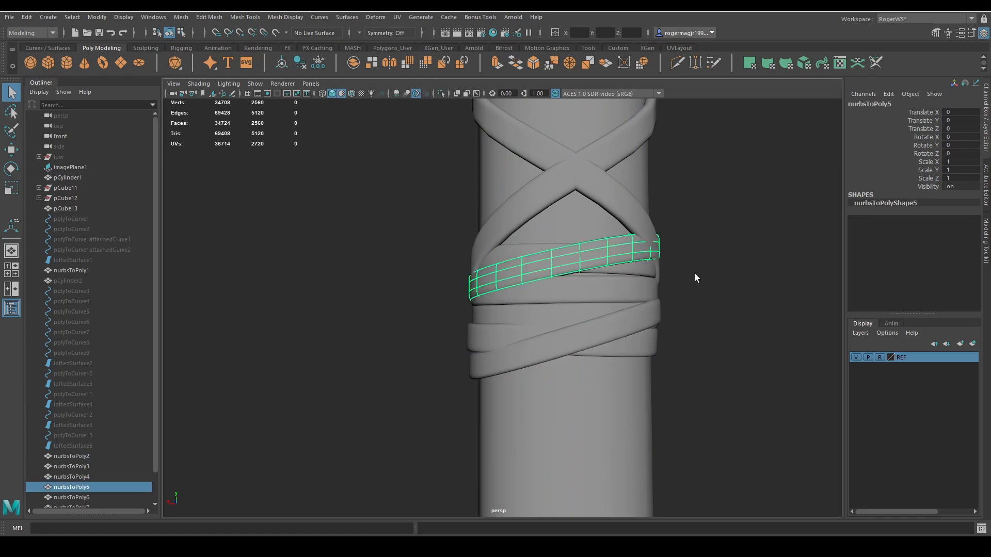
key("F9")
left_click_drag(704, 219, 620, 268)
key("w")
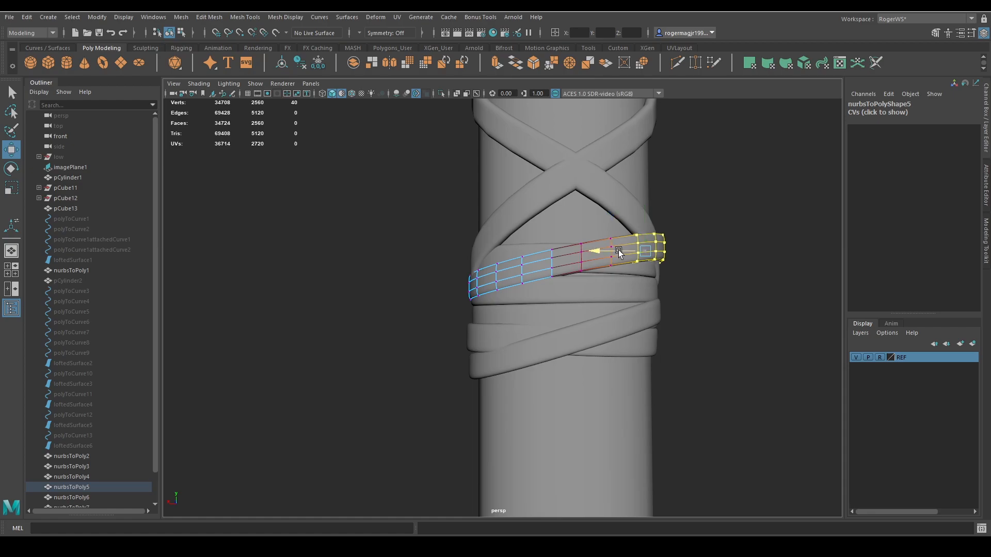
key("q")
key("F8")
left_click(717, 277)
Move the vertices of band nurbsToPoly5 where the woven strap ends outward from the handle with soft selection.
left_click_drag(689, 283, 603, 311, "alt")
left_click(591, 276)
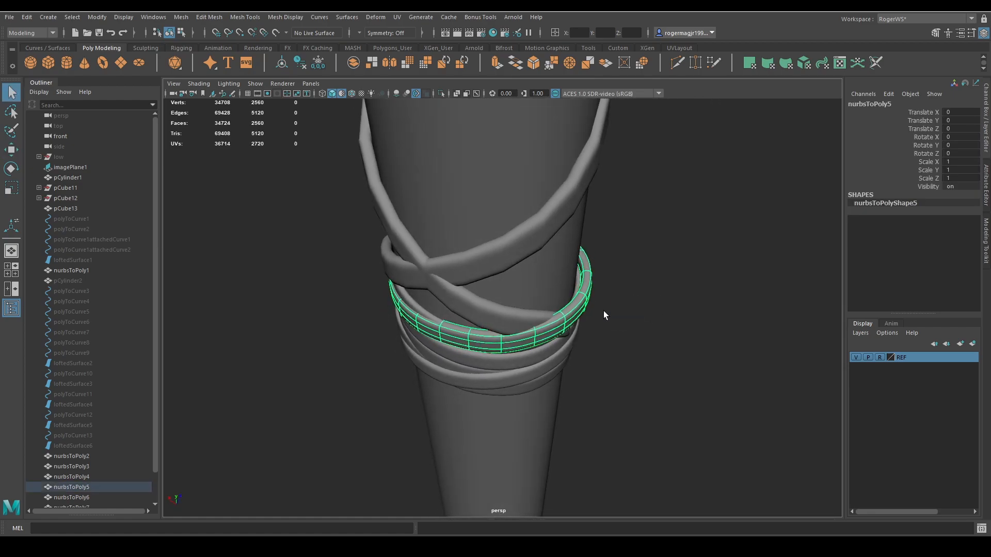
key("F9")
left_click_drag(616, 267, 557, 269)
key("w")
left_click_drag(562, 307, 549, 348)
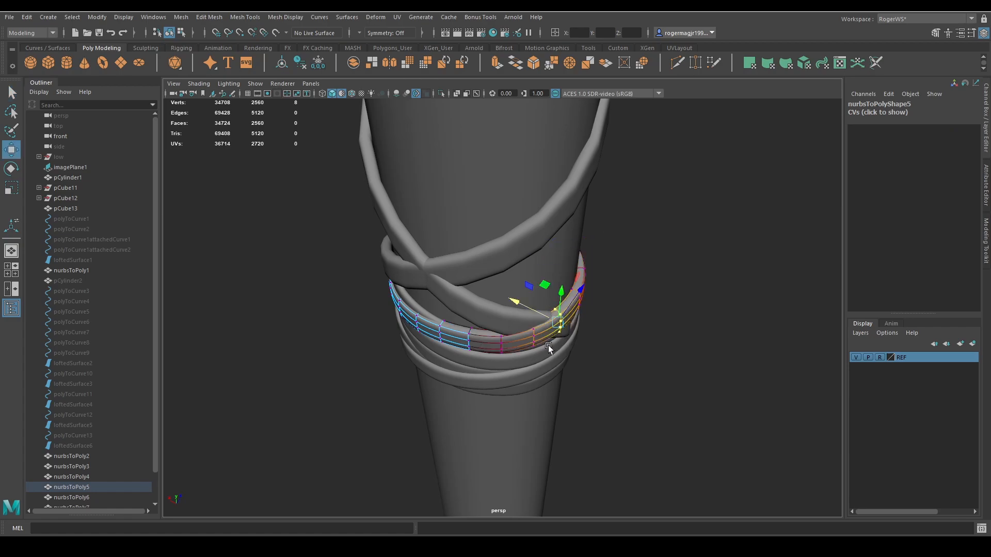
left_click_drag(530, 307, 514, 328)
Shift the neighbouring vertex column at the front middle of nurbsToPoly5 slightly outward with soft selection.
key("q")
key("w")
key("q")
key("w")
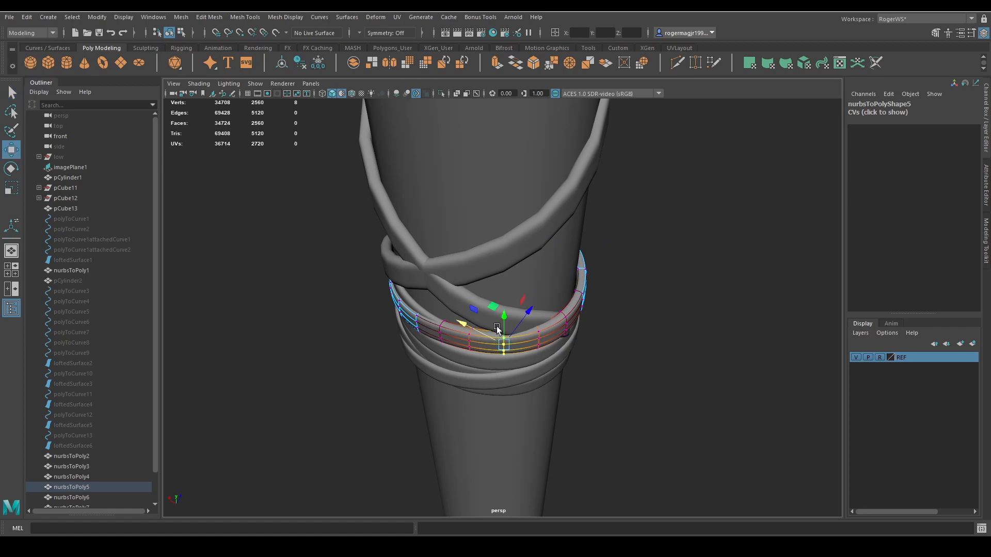
middle_click_drag(490, 304, 494, 306)
key("q")
left_click(602, 336)
left_click_drag(602, 336, 568, 329, "alt")
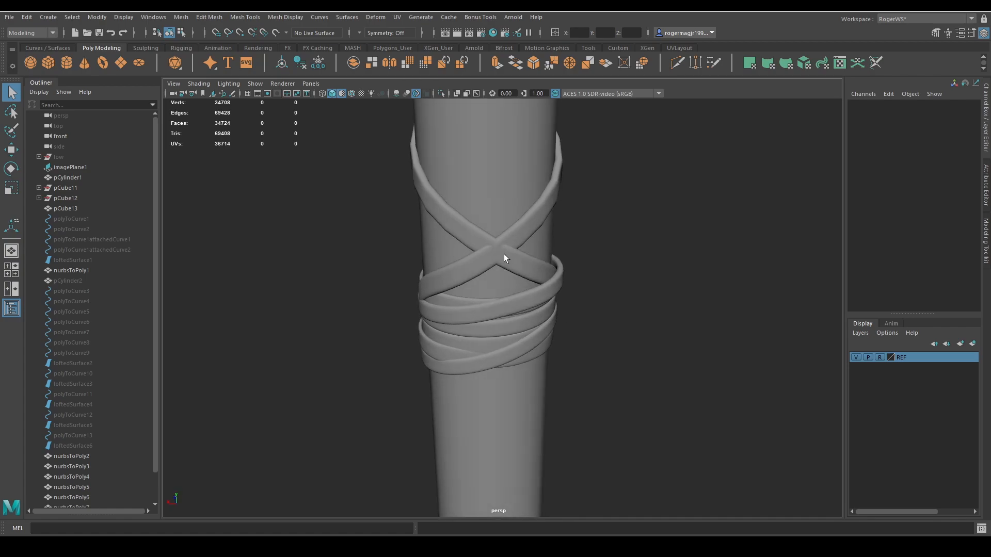
Unhide the strap's source curves polyToCurve1, polyToCurve2, polyToCurve1attachedCurve1 and polyToCurve1attachedCurve2.
left_click(504, 254)
left_click_drag(550, 278, 553, 337, "alt")
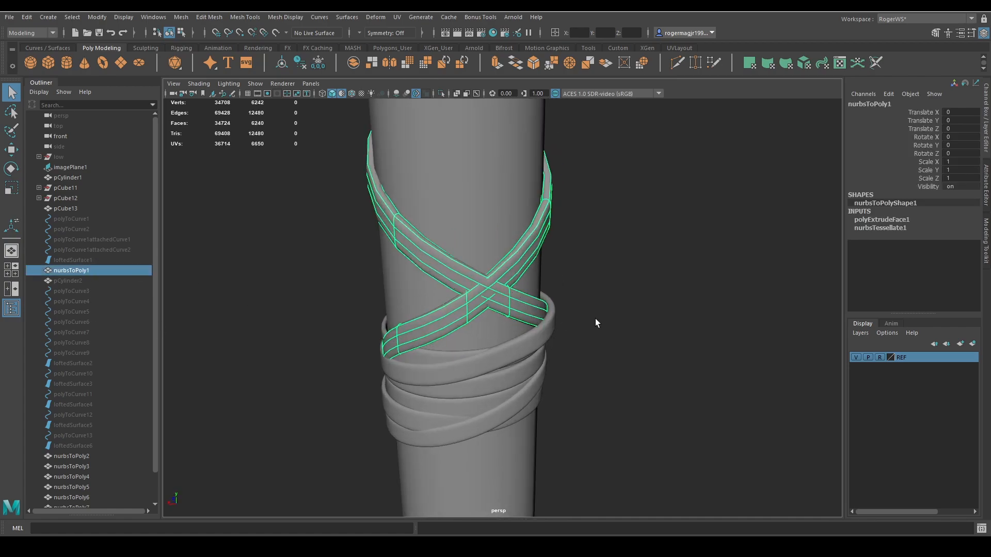
left_click(83, 249)
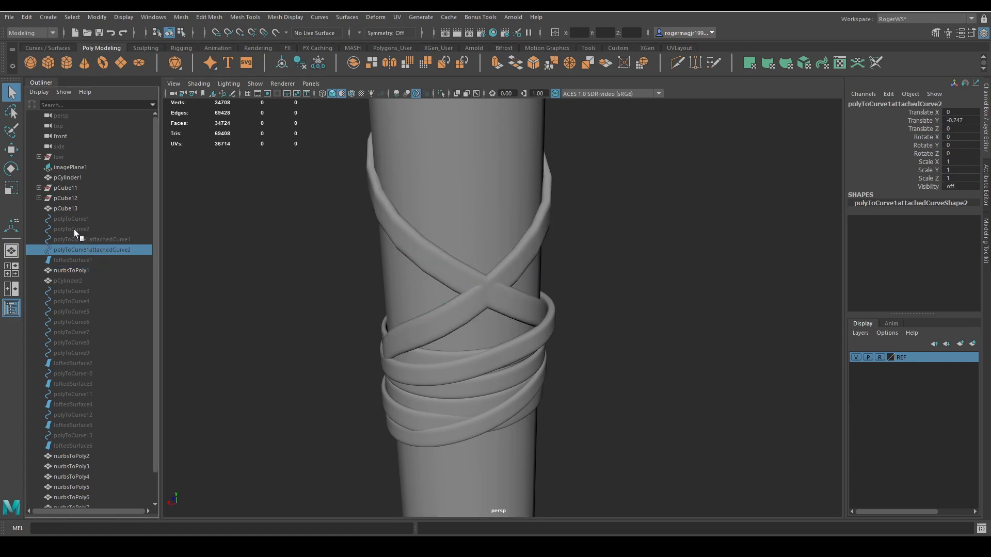
left_click(73, 219, "shift")
key("shift+h")
left_click_drag(482, 327, 493, 305, "alt")
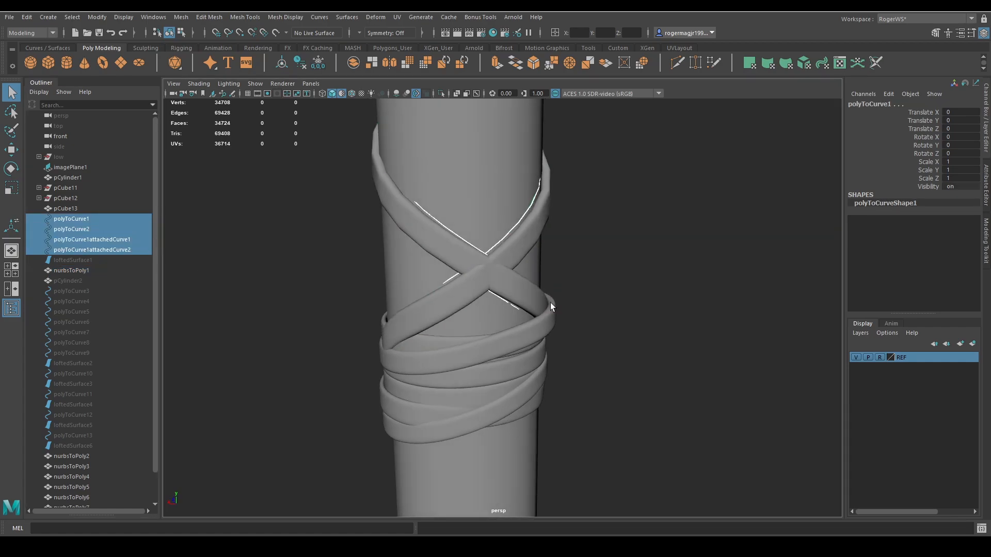
Reposition the control vertices of polyToCurve1 and polyToCurve1attachedCurve1 beside the lowest strap crossing.
right_click_drag(566, 265, 484, 268)
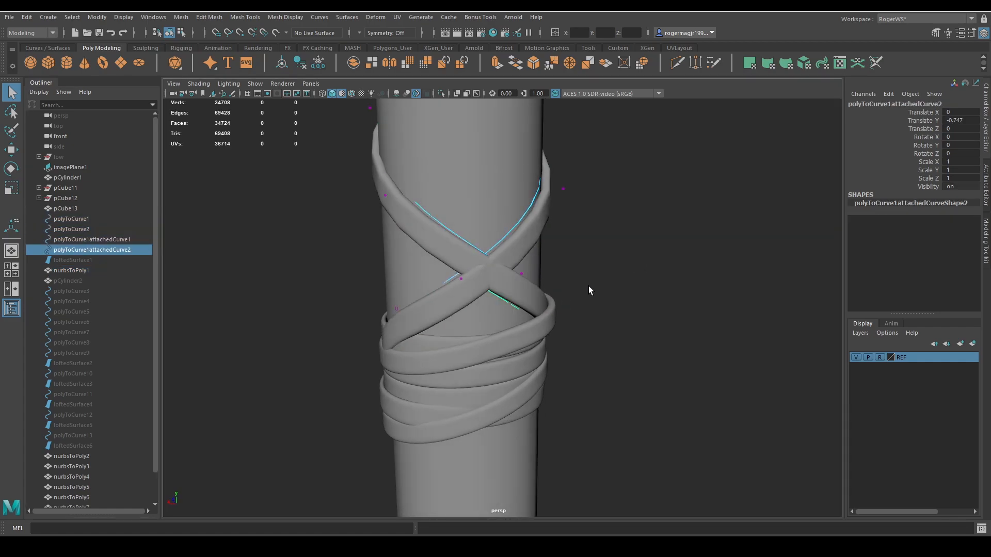
key("4")
right_click_drag(654, 287, 537, 303)
key("5")
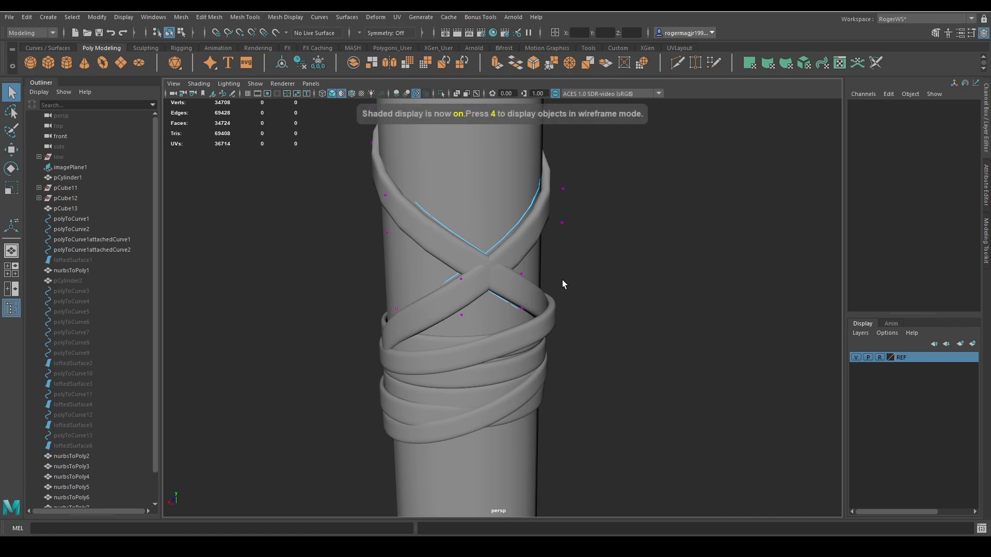
key("w")
left_click_drag(520, 276, 448, 286)
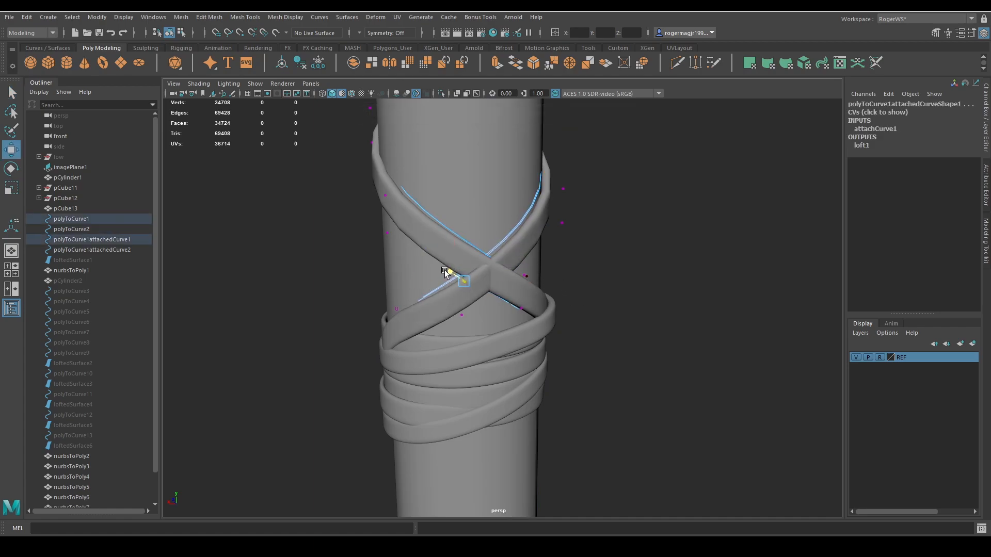
Move the control vertices of polyToCurve1attachedCurve2 and polyToCurve2 at the lowest crossing so that strap passes over the other.
key("q")
left_click_drag(454, 321, 575, 315)
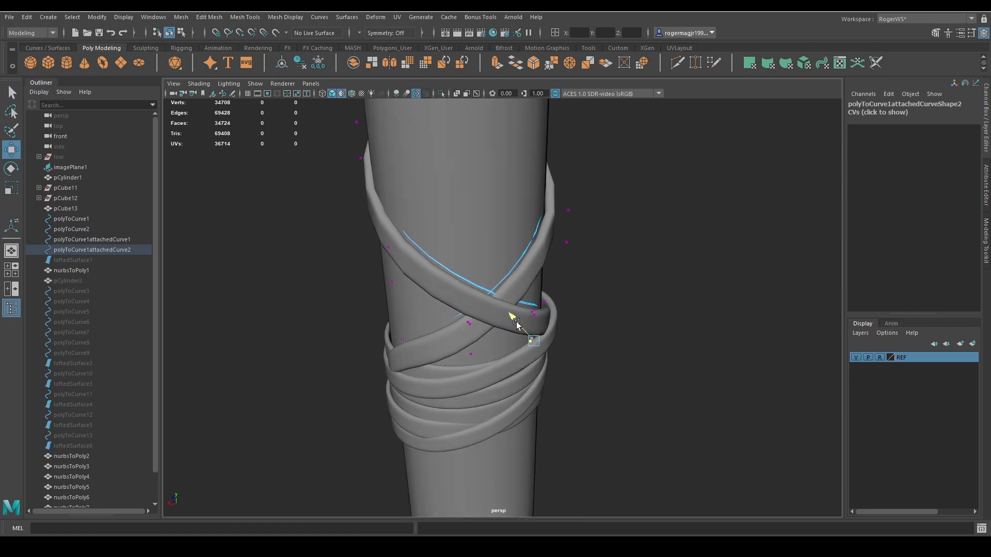
left_click_drag(517, 321, 525, 389, "alt")
left_click_drag(513, 351, 509, 321, "alt")
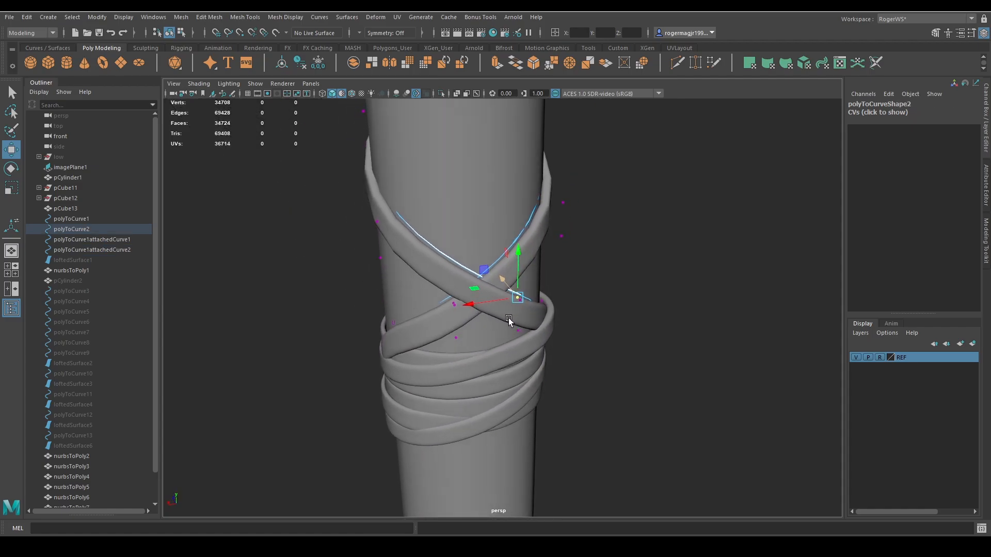
key("q")
left_click(596, 251)
scroll(594, 253, "down", 5)
middle_click_drag(578, 264, 579, 294, "alt")
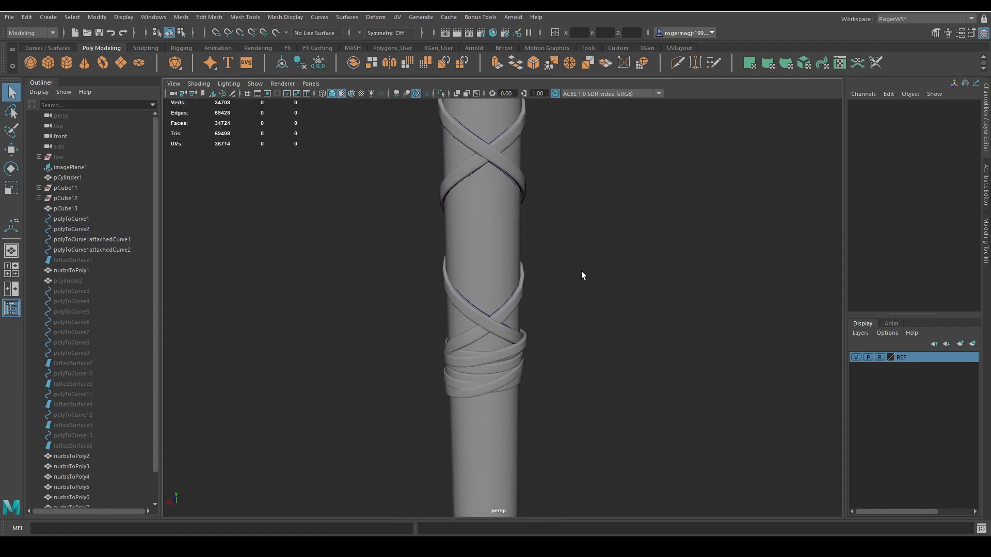
Hide the four source curves of the woven strap again.
left_click(78, 250)
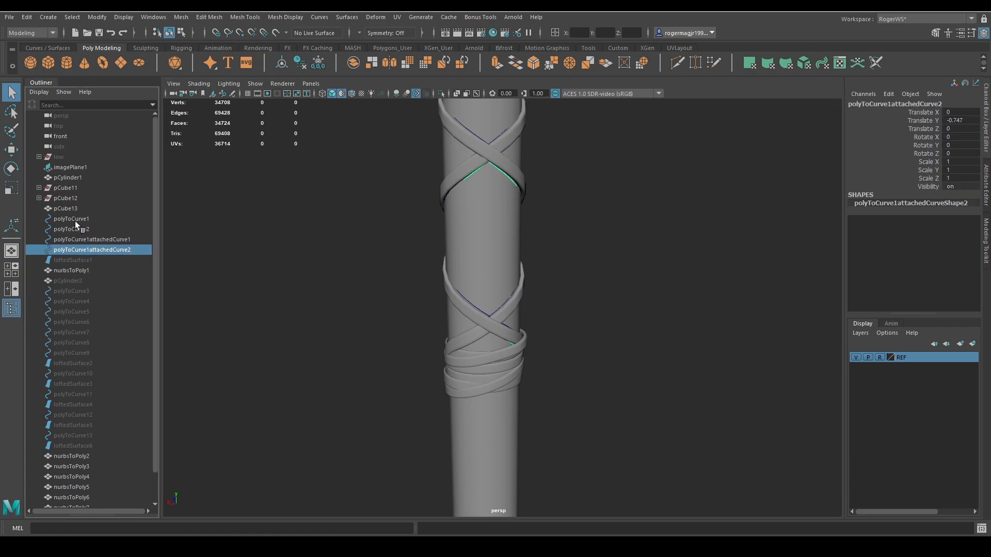
left_click(75, 219, "shift")
key("ctrl+h")
Try to raise a vertex column of nurbsToPoly5 under the strap's end with soft selection, and undo the move.
left_click_drag(602, 320, 522, 357, "alt")
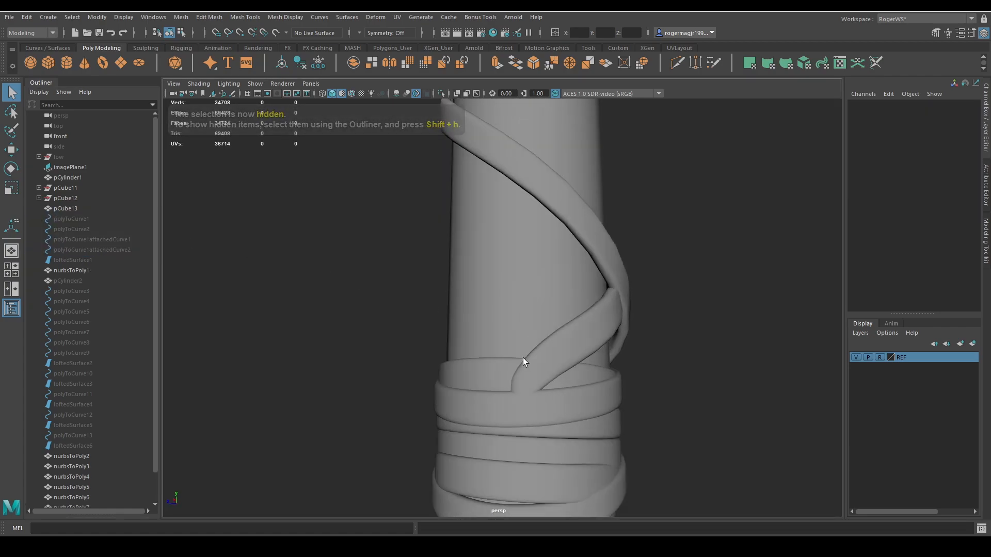
left_click(548, 402)
right_click_drag(548, 403, 500, 391)
left_click_drag(500, 390, 528, 434)
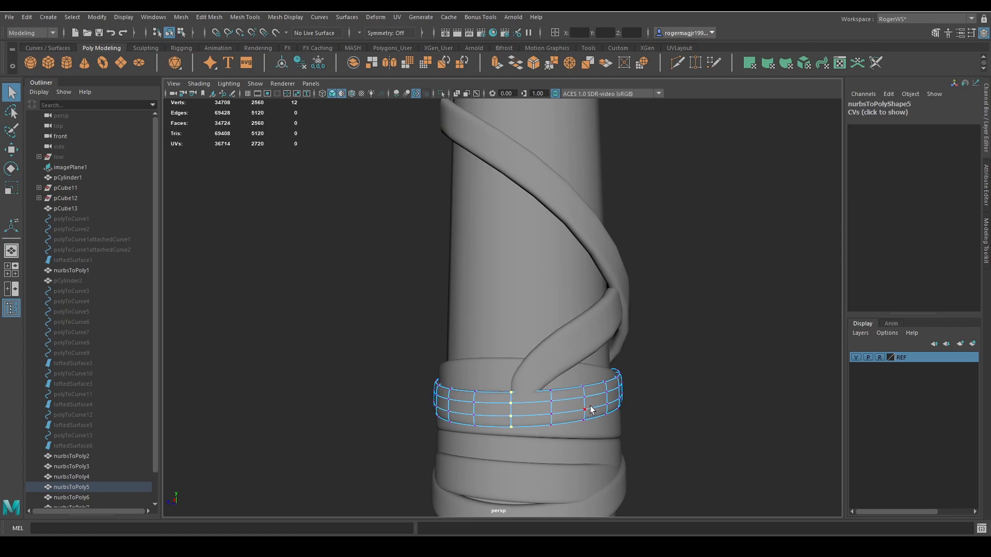
key("b")
left_click_drag(600, 405, 671, 414)
key("w")
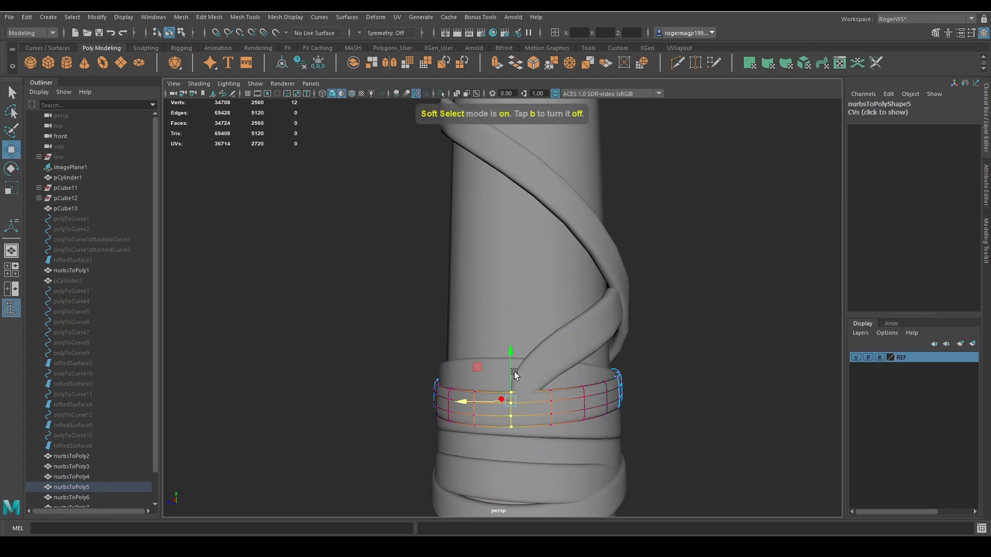
left_click_drag(509, 359, 574, 457)
key("ctrl+z")
key("ctrl+z")
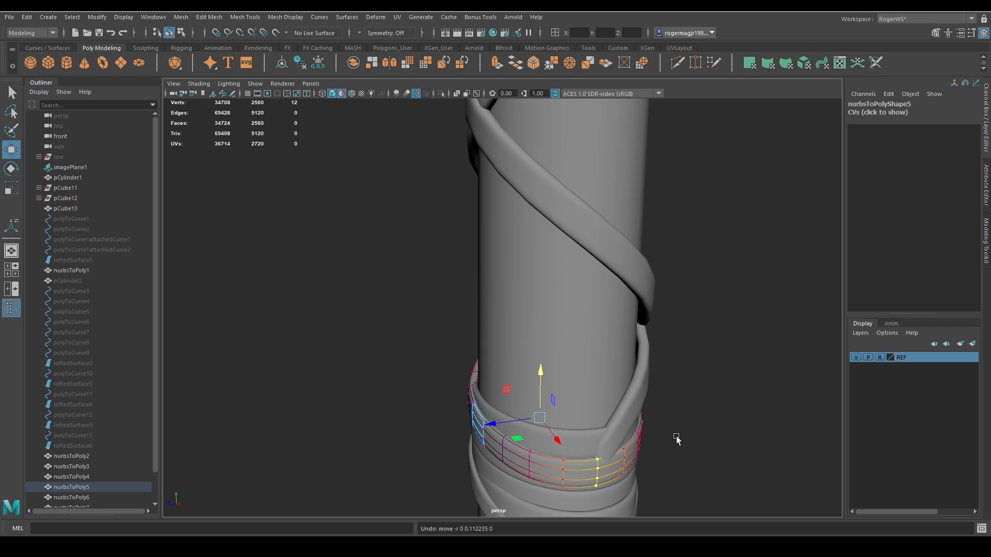
Raise the edge loop of nurbsToPoly5 beneath the strap's end slightly with soft selection to cover that end.
key("q")
right_click_drag(733, 468, 726, 404)
double_click(598, 467)
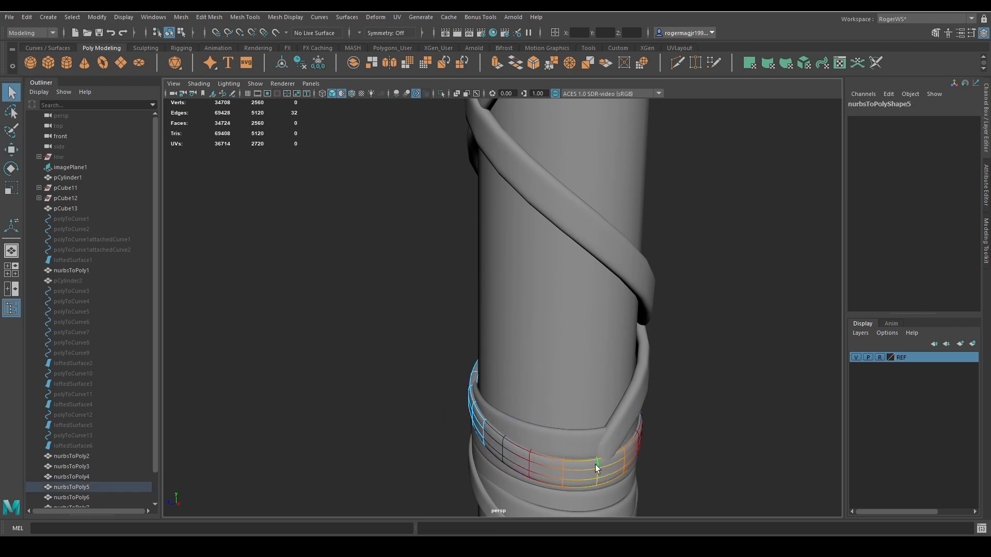
key("w")
left_click_drag(608, 485, 597, 432)
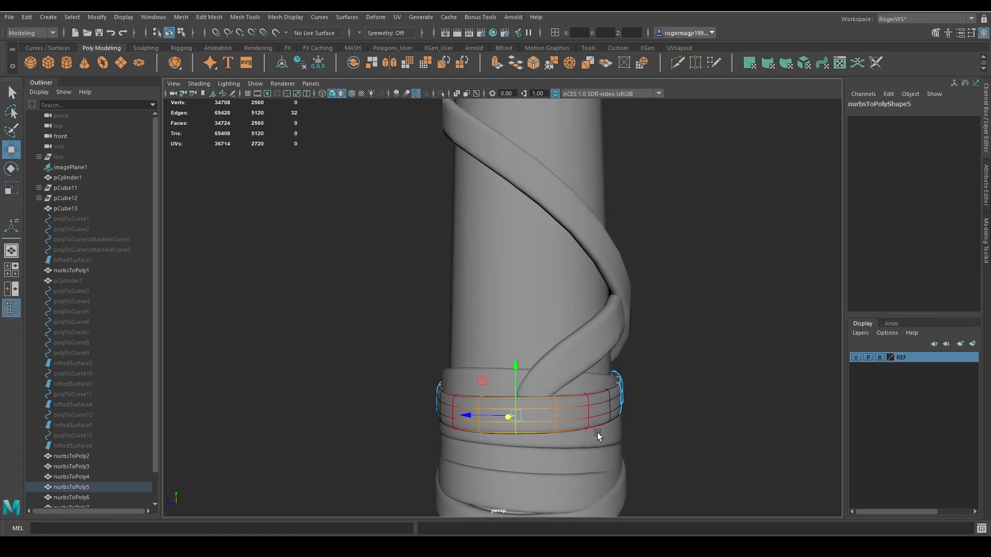
left_click_drag(514, 381, 515, 374)
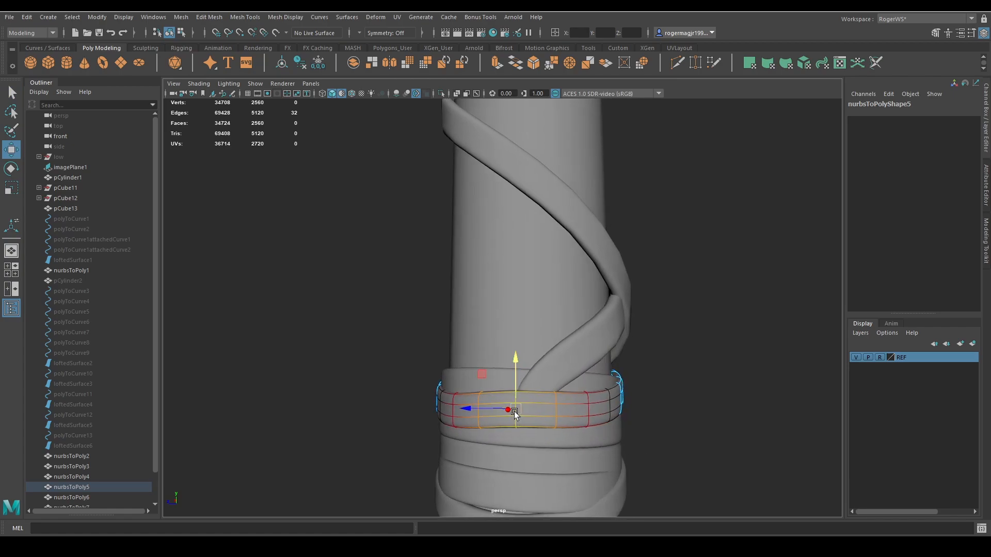
key("q")
left_click(716, 368)
Move the vertex column of band nurbsToPoly4 at the other strap end outward and slightly up with soft selection.
right_click_drag(716, 369, 656, 371, "alt")
middle_click_drag(656, 371, 648, 342, "alt")
left_click_drag(648, 342, 486, 378, "alt")
left_click(502, 387)
right_click_drag(535, 392, 535, 391)
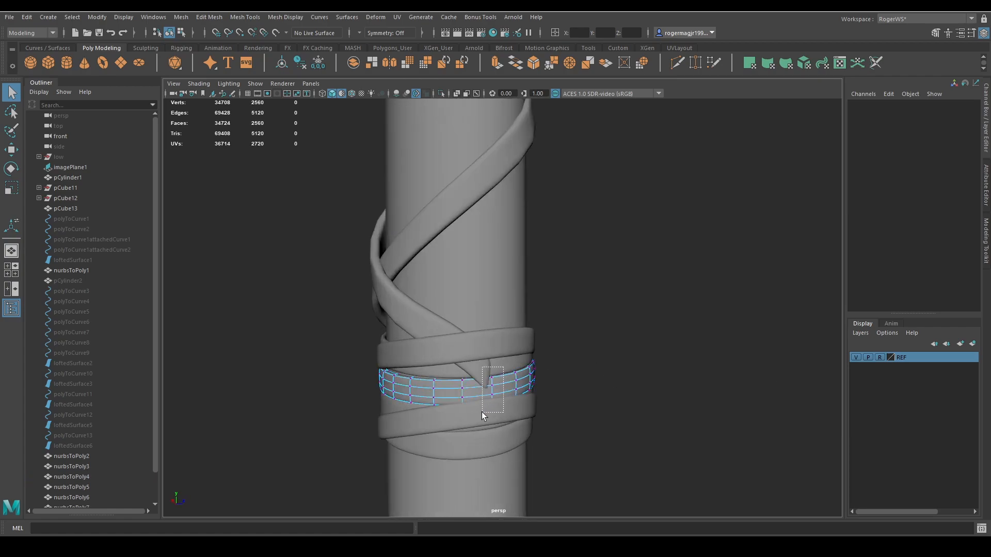
double_click(493, 397)
key("w")
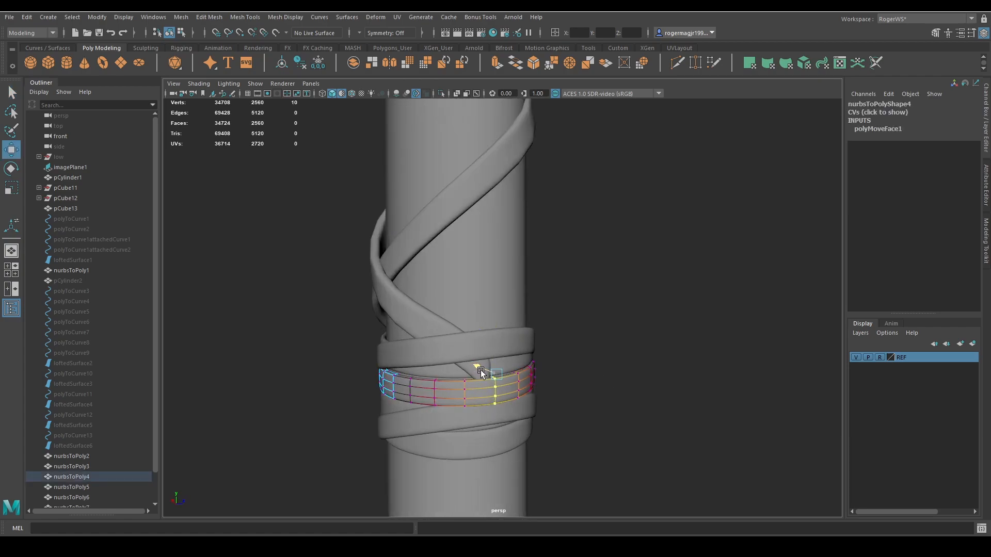
left_click_drag(494, 350, 495, 344)
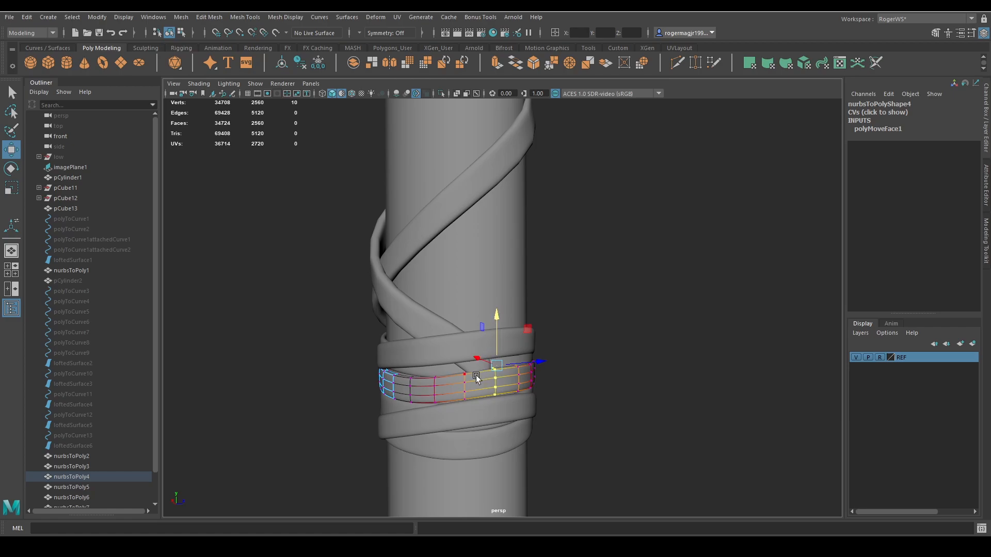
Raise the adjacent vertex column of nurbsToPoly4 slightly to cover the rest of the strap's end.
left_click_drag(459, 412, 459, 412)
left_click_drag(465, 360, 466, 352)
key("q")
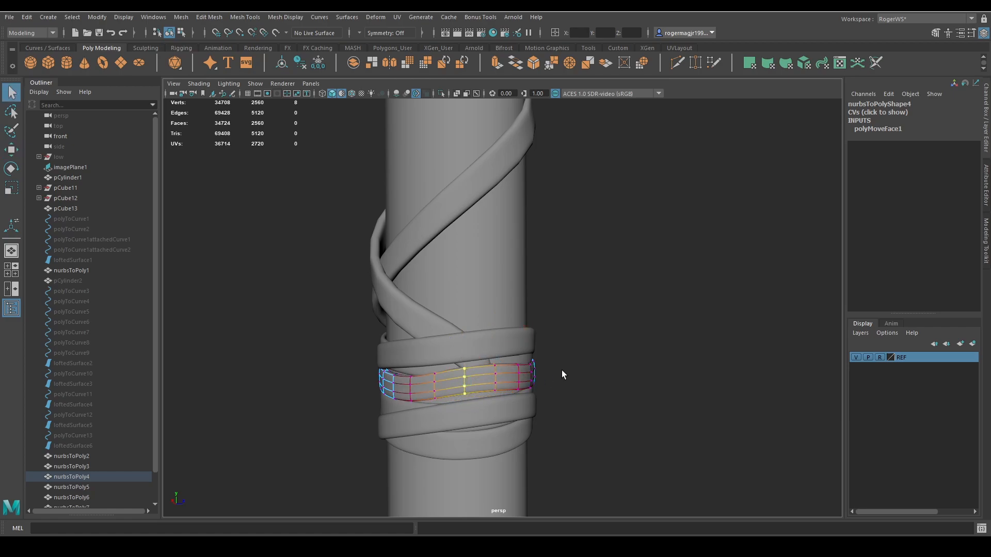
right_click_drag(562, 370, 574, 352)
left_click(562, 353)
Isolate the six wrap bands, nurbsToPoly2 through nurbsToPoly7, inspect their overlaps, and restore the full scene view.
scroll(535, 350, "down", 4)
left_click_drag(536, 352, 594, 352, "alt")
scroll(516, 356, "up", 5)
left_click_drag(497, 358, 547, 352, "alt")
middle_click_drag(547, 351, 564, 321, "alt")
left_click(486, 320)
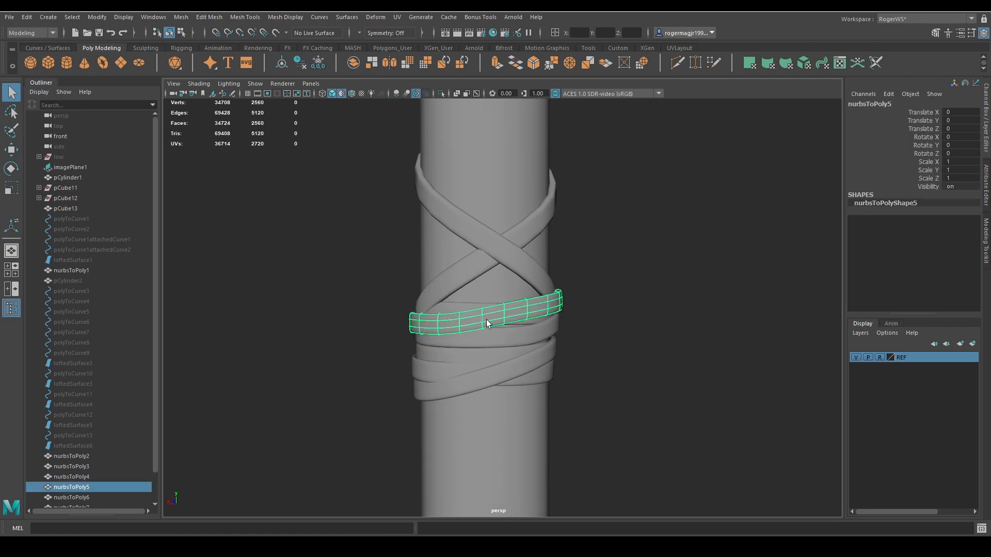
left_click(484, 337, "shift")
left_click(469, 307, "shift")
left_click(444, 357, "shift")
left_click(442, 372, "shift")
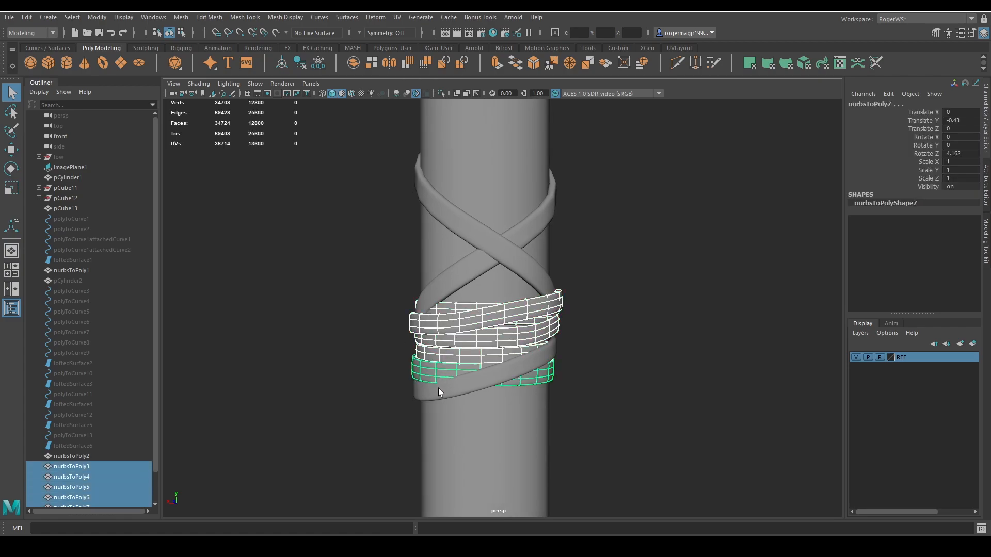
left_click(439, 390, "shift")
key("ctrl+1")
left_click_drag(580, 383, 572, 361, "alt")
scroll(576, 347, "up", 4)
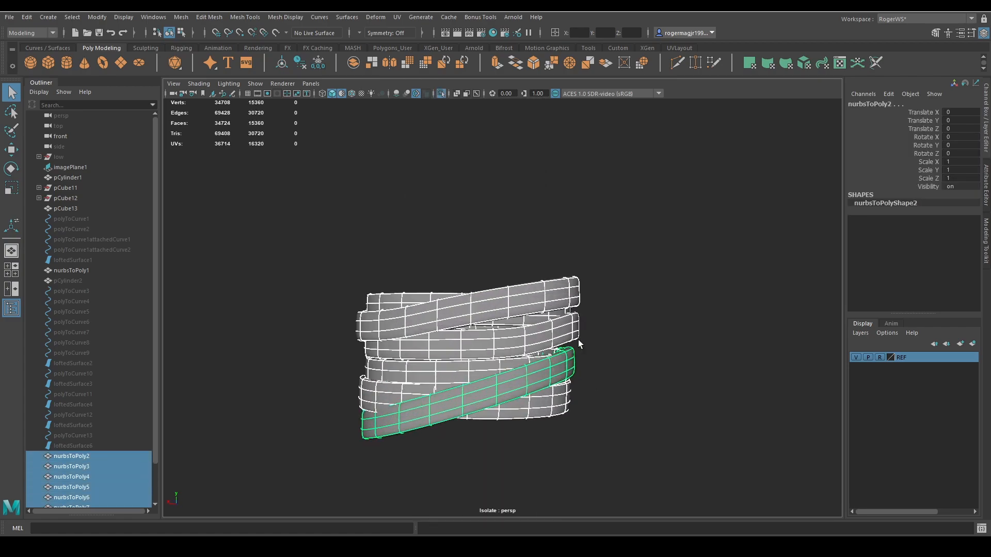
left_click(588, 337)
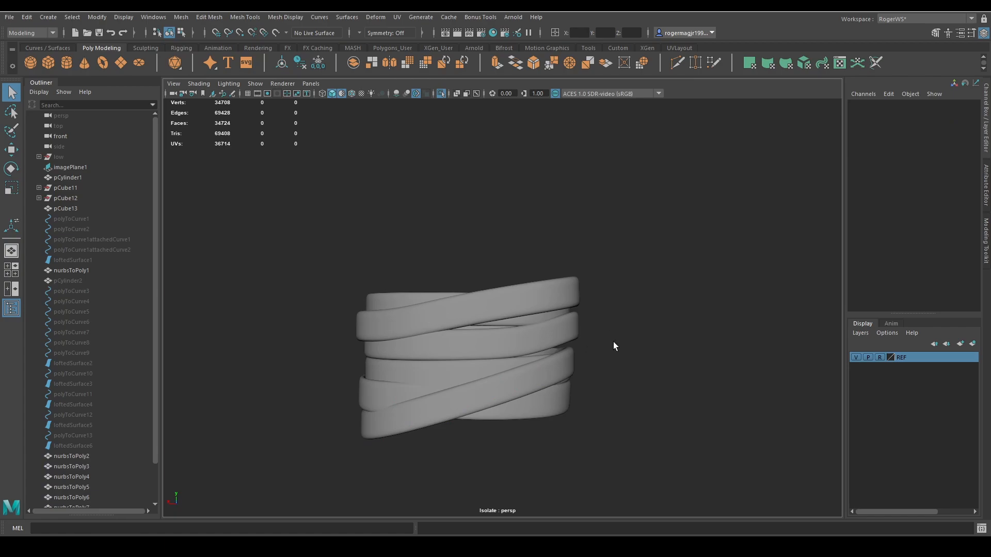
key("ctrl+1")
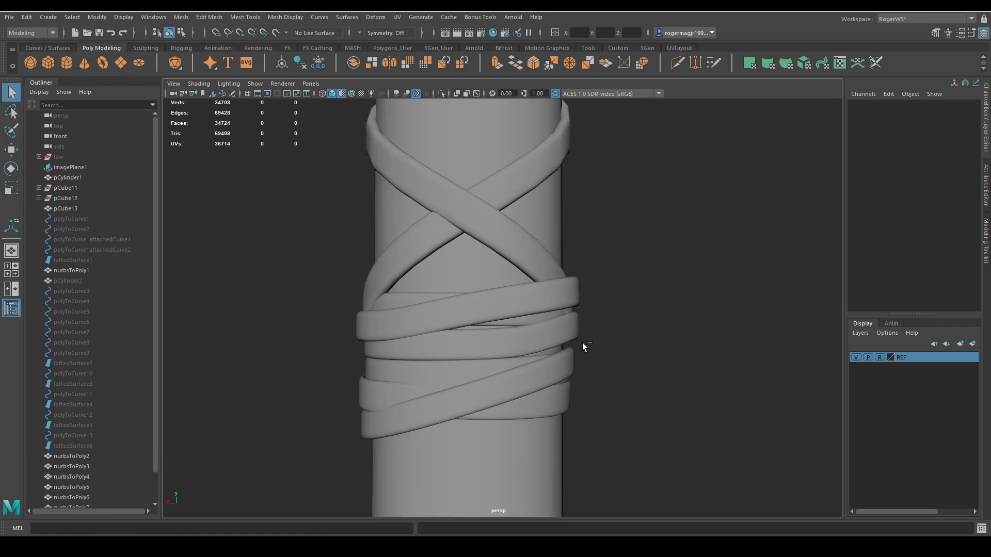
Examine the woven strap and wrap bands along the handle, from the axe head down to the lowest band.
left_click_drag(582, 343, 532, 315, "alt")
left_click(532, 315)
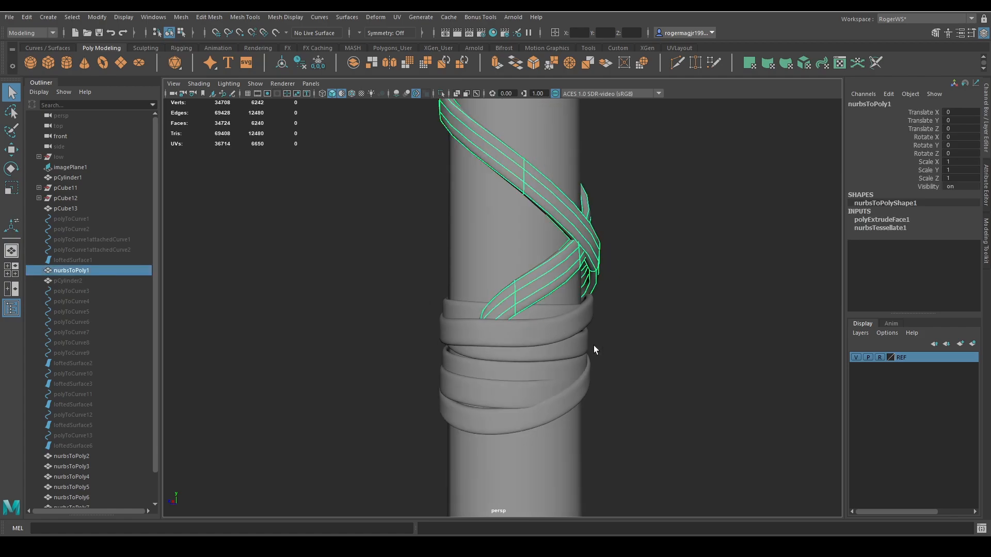
scroll(527, 260, "down", 3)
scroll(548, 279, "down", 4)
middle_click_drag(483, 140, 488, 299, "alt")
left_click_drag(489, 298, 503, 177, "alt")
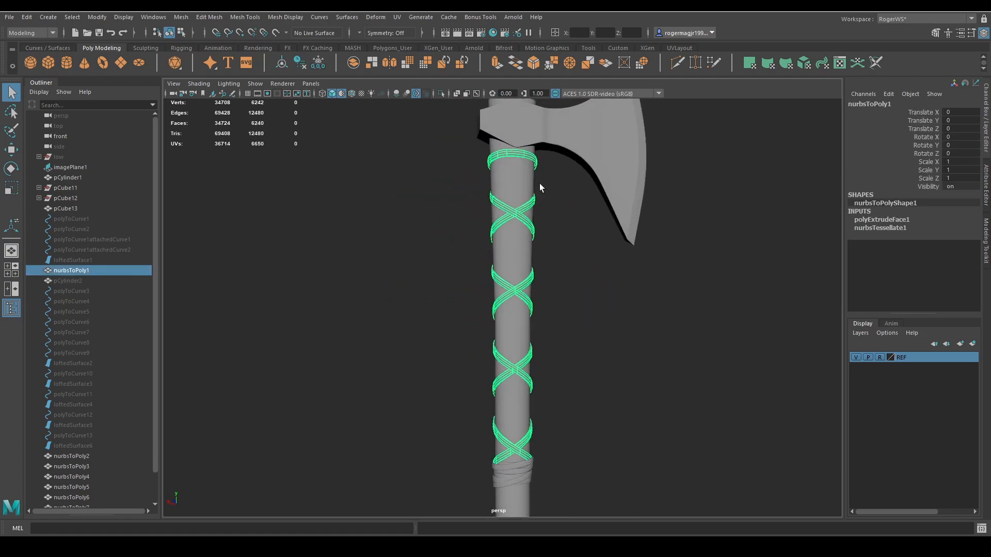
left_click(557, 308)
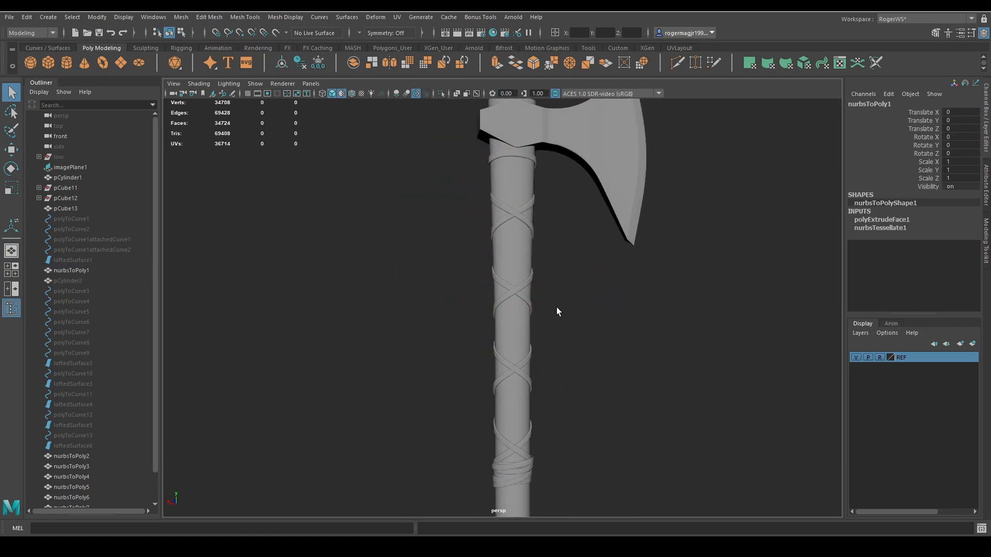
left_click(512, 209)
middle_click_drag(590, 329, 581, 253, "alt")
left_click(581, 339)
middle_click_drag(570, 381, 566, 288, "alt")
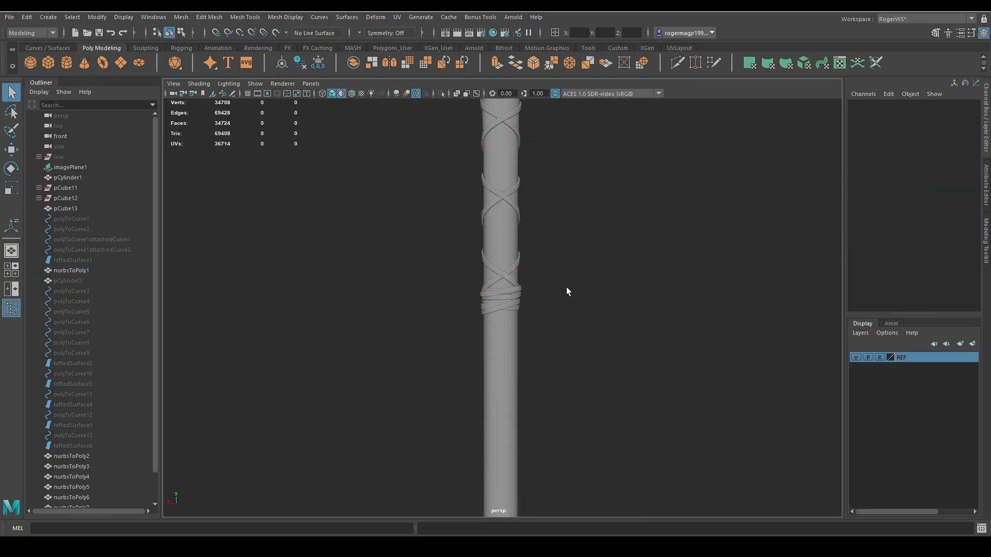
scroll(508, 316, "up", 4)
left_click(510, 345)
scroll(514, 319, "up", 4)
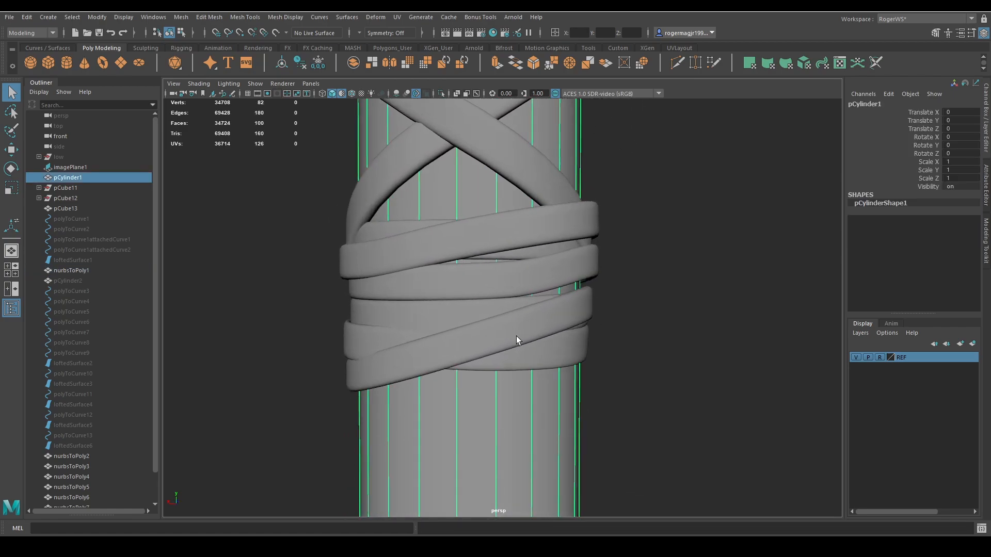
Move the lower-edge vertices of band nurbsToPoly6 slightly downward so they tuck under the neighbouring wrap band.
left_click(506, 257)
key("F8")
key("4")
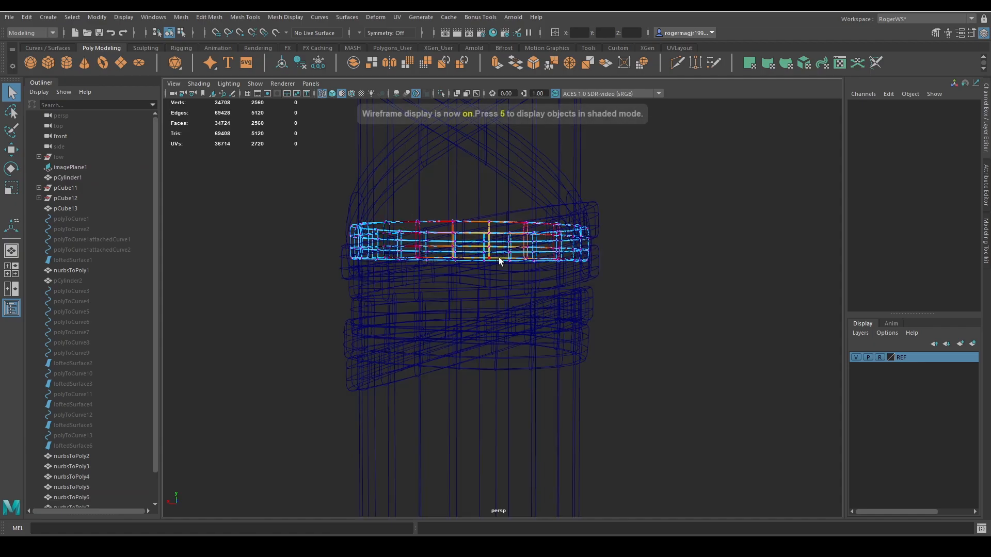
left_click_drag(498, 257, 439, 271)
key("5")
key("w")
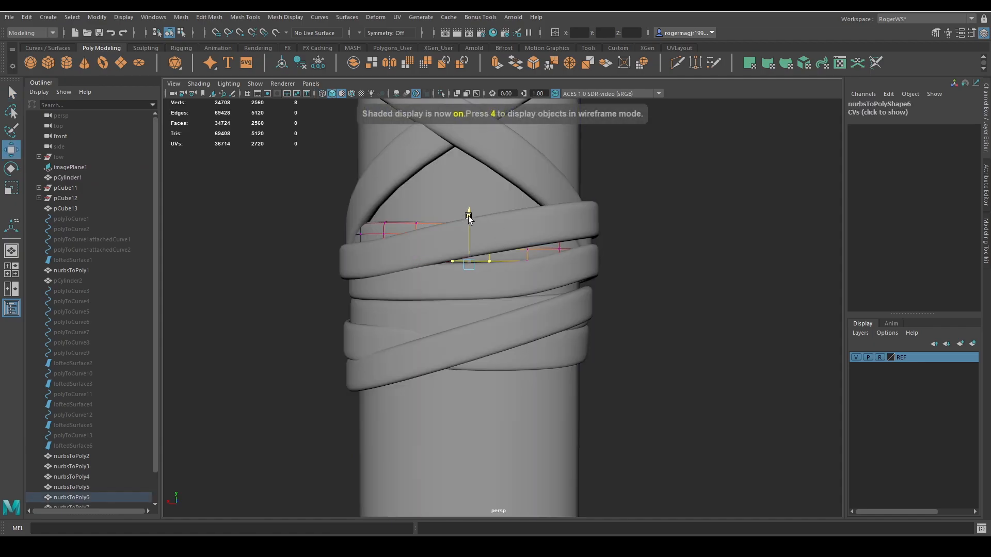
key("q")
left_click_drag(528, 297, 447, 298, "alt")
middle_click_drag(447, 298, 518, 307, "alt")
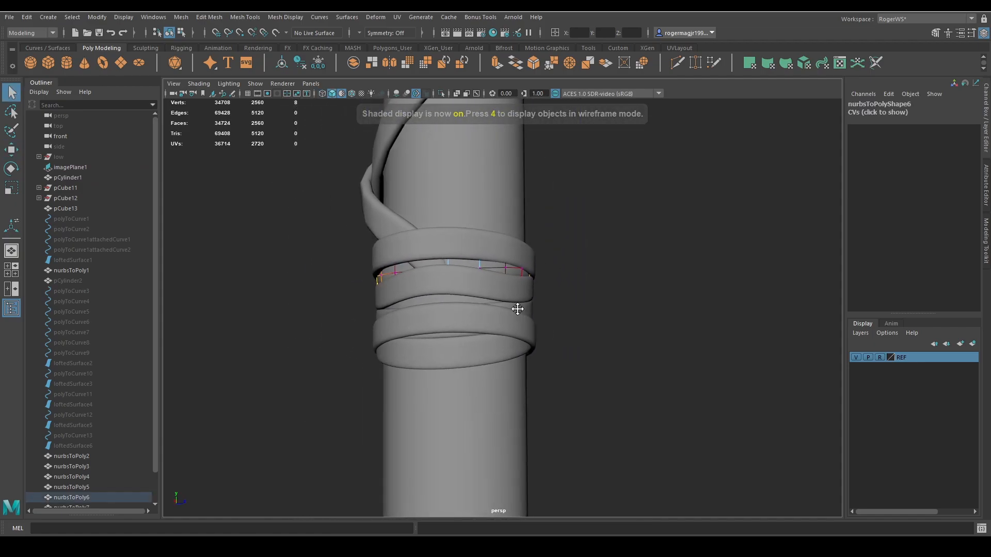
Lower the vertices along the bottom edge of band nurbsToPoly5 with soft selection toward the band beneath.
left_click(527, 285)
left_click(494, 265)
key("F8")
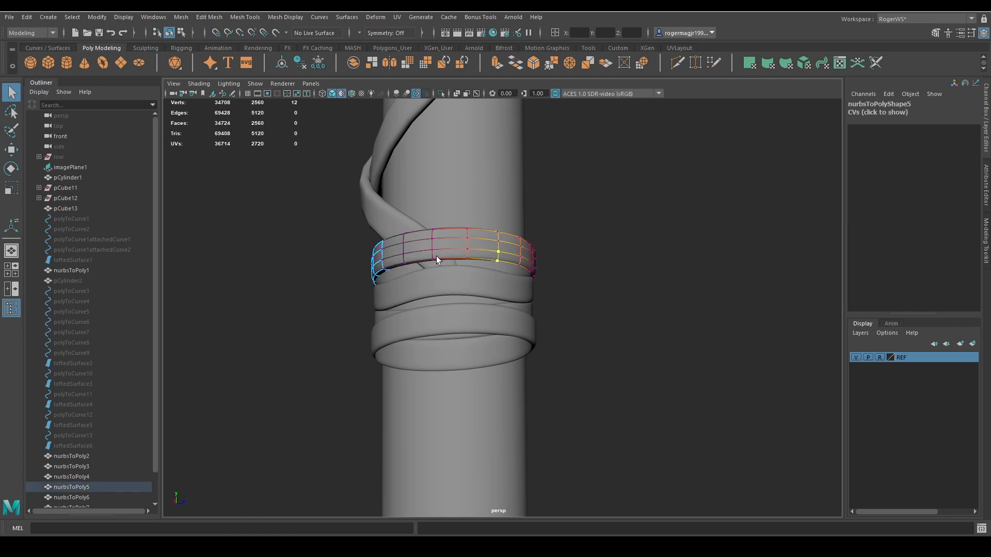
left_click_drag(503, 271, 503, 271)
key("w")
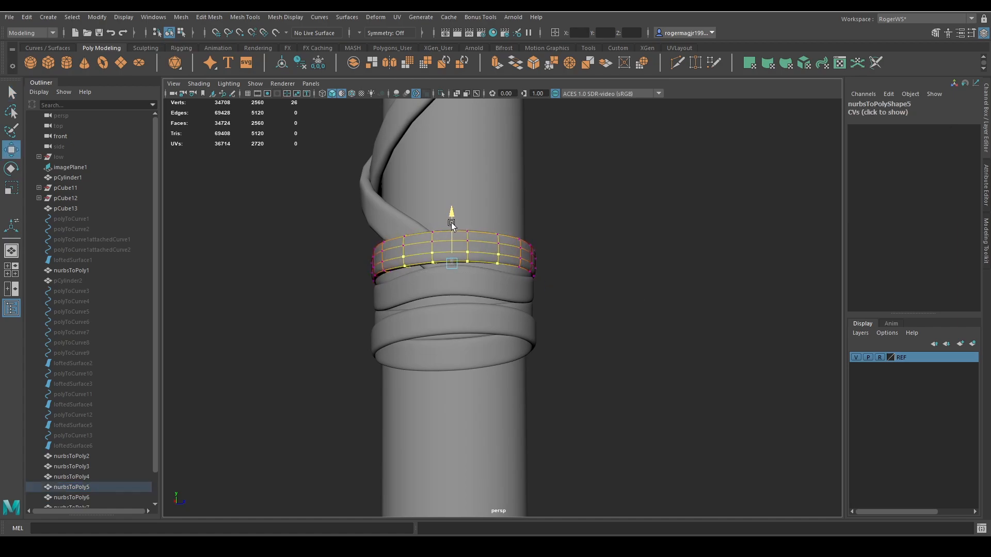
key("q")
left_click(510, 225)
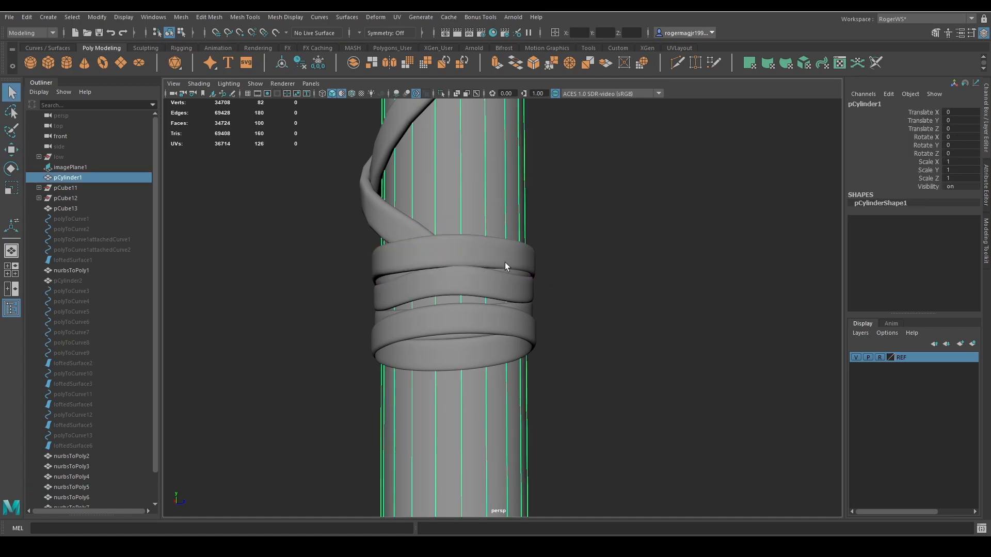
Lower the middle bottom-edge vertices of band nurbsToPoly4 with soft selection to narrow the gap beneath it.
left_click(460, 304)
key("F8")
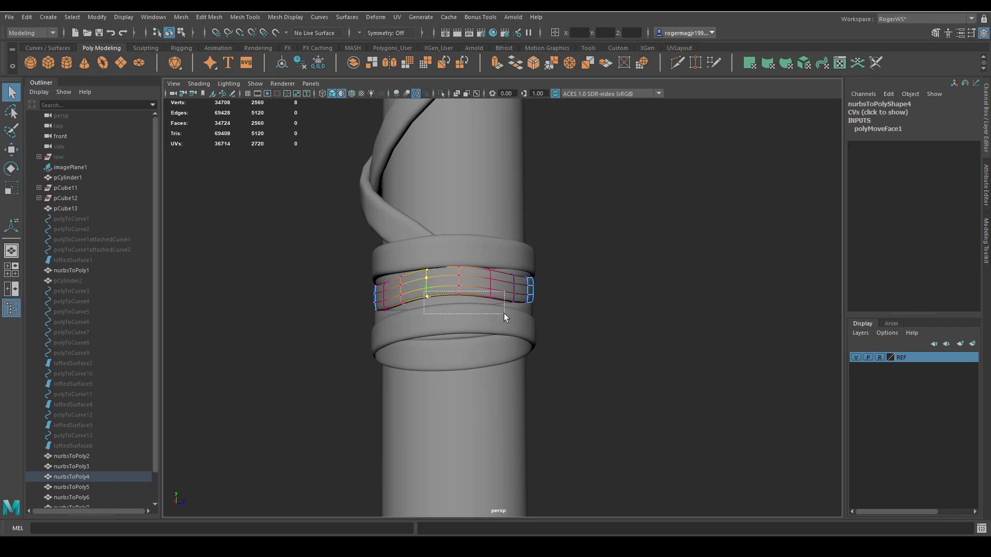
left_click_drag(504, 314, 503, 314)
key("w")
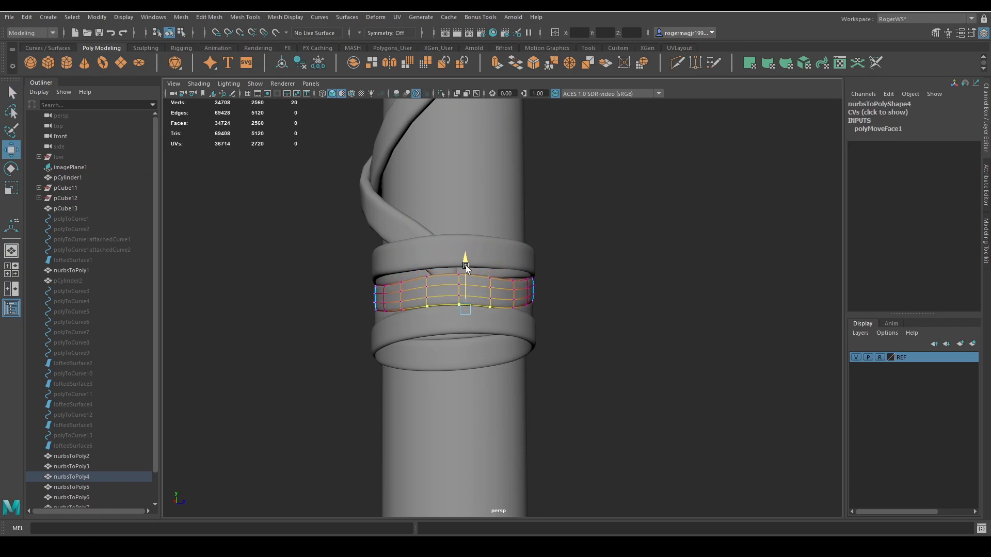
key("q")
Lower the middle bottom-edge vertices of nurbsToPoly5 slightly more to meet the adjusted nurbsToPoly4 band.
left_click(450, 258)
right_click_drag(642, 308, 569, 298)
left_click_drag(424, 258, 487, 278)
key("w")
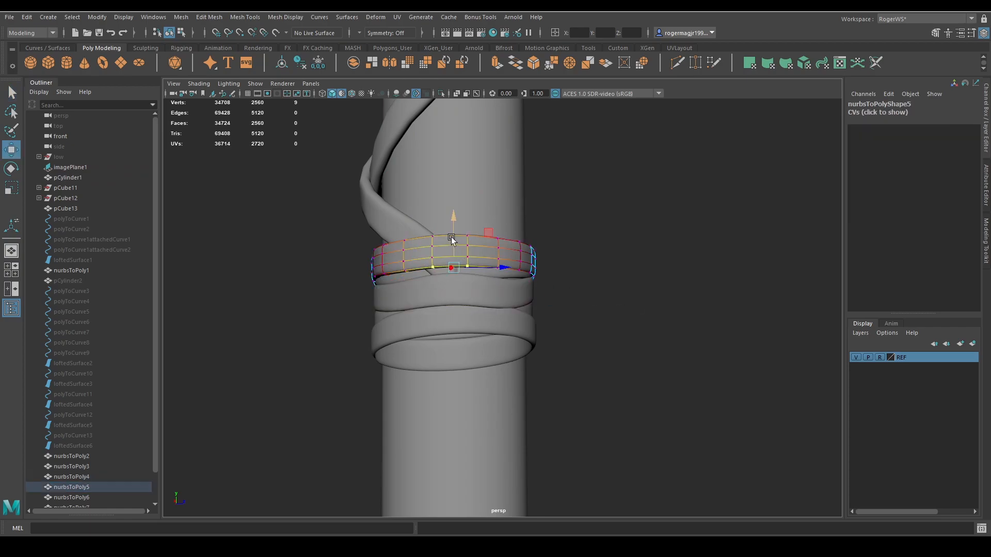
left_click_drag(452, 237, 455, 240)
right_click_drag(605, 265, 605, 266)
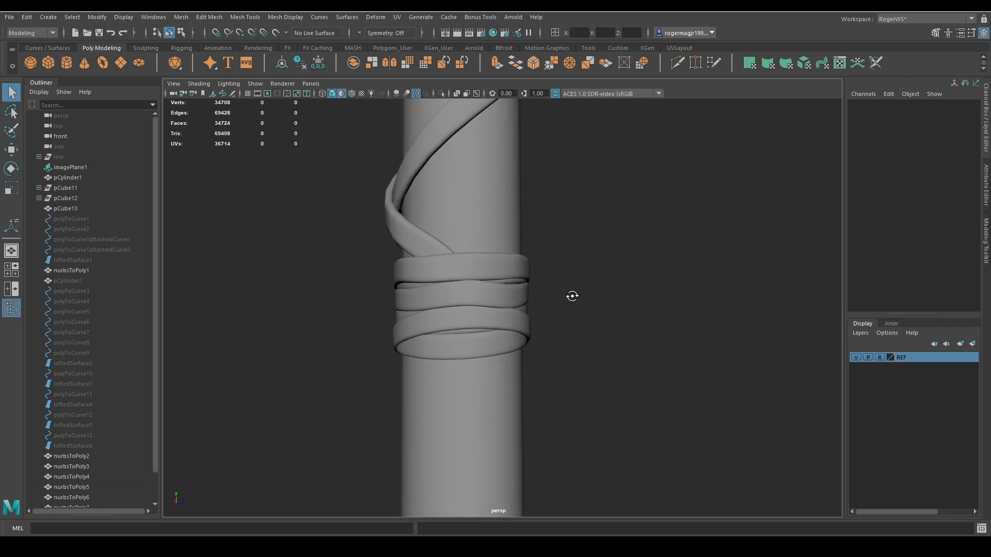
Move the bottom-edge vertices of band nurbsToPoly7 slightly down toward the lowest wrap band.
left_click(479, 390)
left_click_drag(479, 390, 692, 370, "alt")
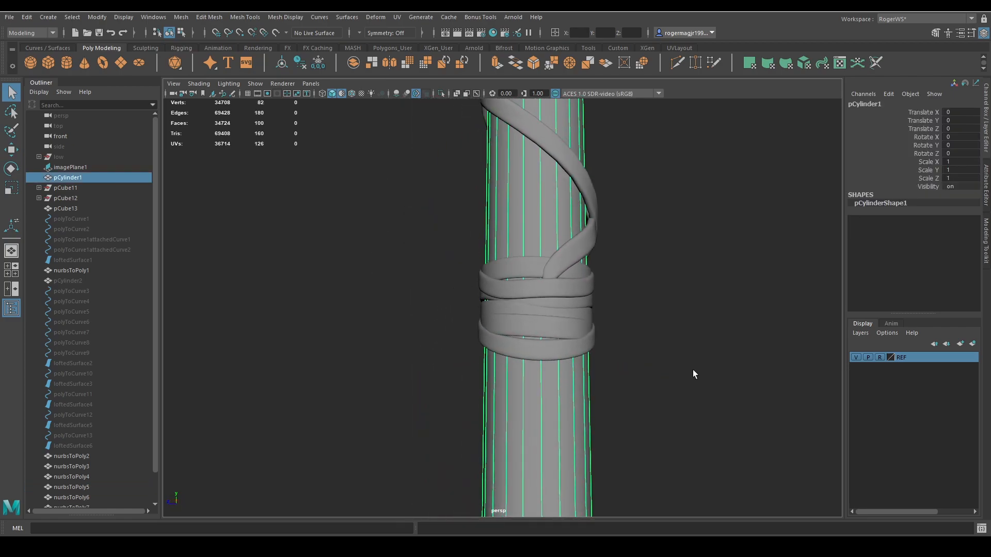
left_click(574, 329)
right_click_drag(608, 369, 547, 363)
left_click_drag(517, 333, 553, 343)
key("w")
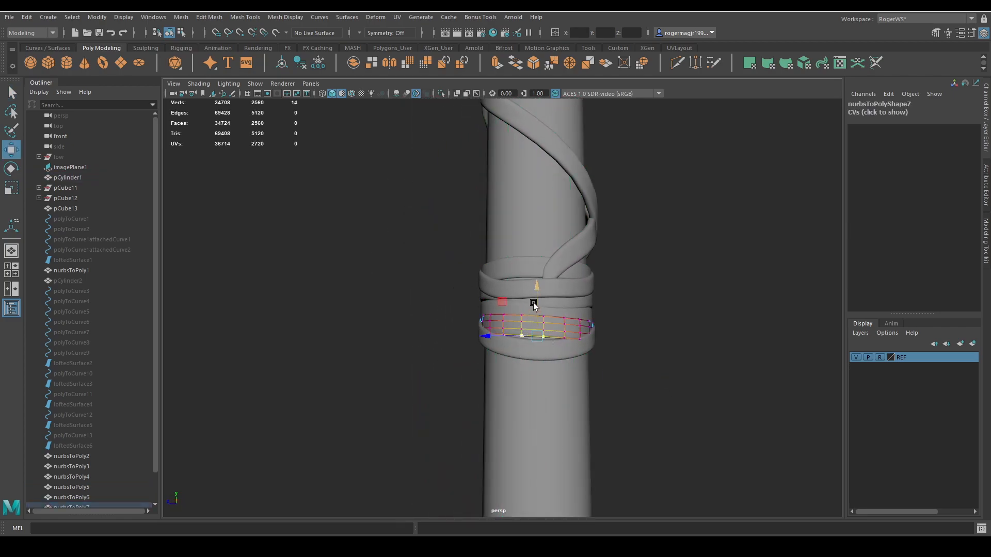
left_click_drag(535, 305, 538, 310)
key("q")
right_click_drag(591, 354, 617, 335)
left_click(619, 347)
Adjust the bottom-edge vertices of nurbsToPoly6 beside the strap end so they tuck behind the band in front.
left_click(577, 389)
left_click_drag(577, 388, 606, 402, "alt")
left_click(543, 289)
right_click_drag(543, 289, 512, 289)
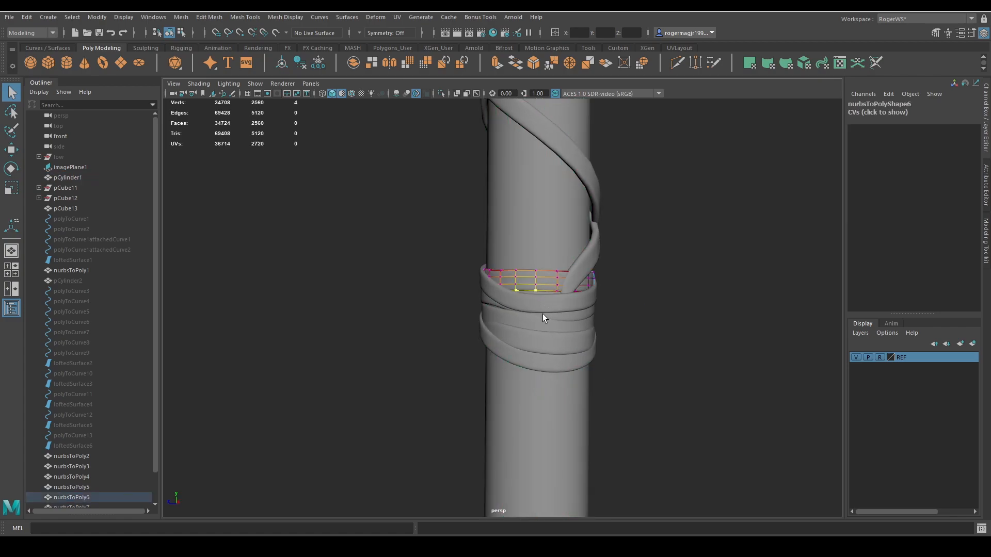
key("w")
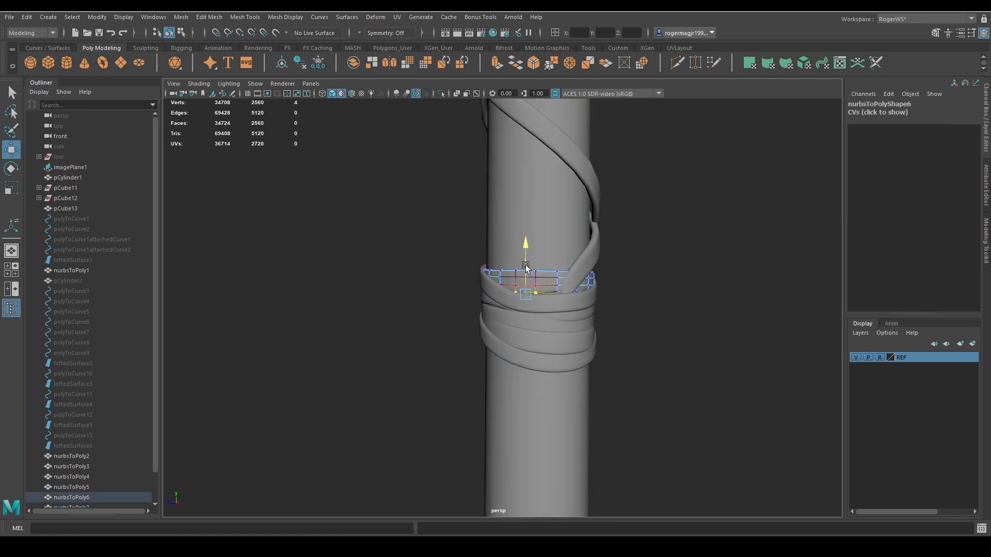
left_click_drag(526, 265, 550, 299)
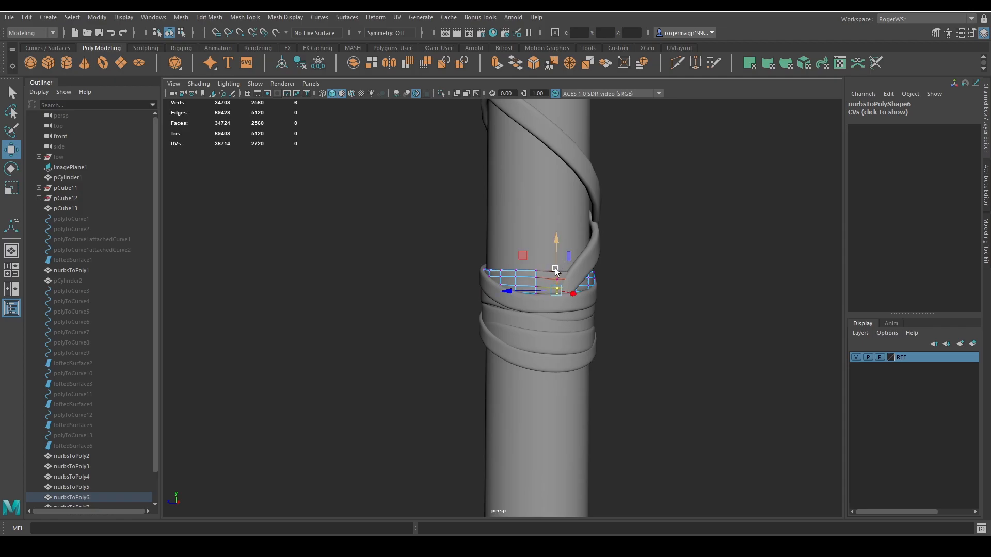
key("q")
right_click_drag(556, 270, 579, 250)
left_click(573, 389)
Adjust the edge vertices of the band in the middle of the wrap to close the thin gap exposing the handle.
scroll(621, 401, "down", 3)
left_click_drag(620, 401, 565, 349, "alt")
scroll(565, 349, "up", 5)
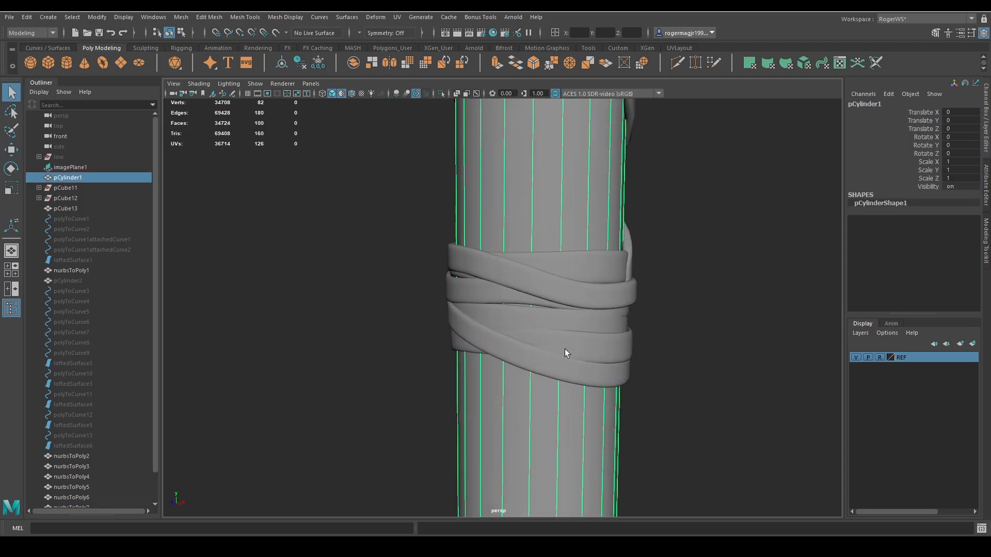
left_click(551, 311)
right_click_drag(551, 312, 560, 253)
key("w")
key("q")
left_click(700, 309)
scroll(621, 332, "down", 7)
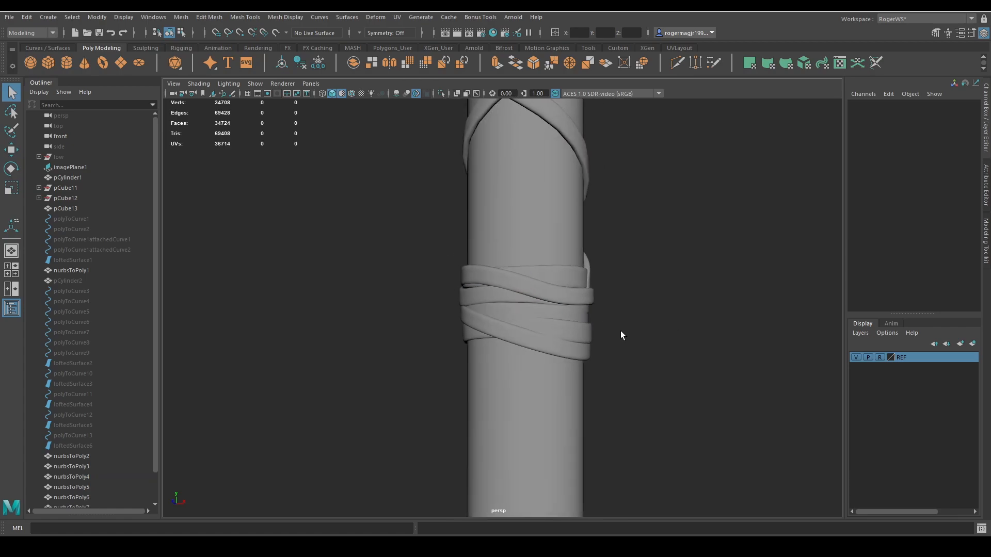
Lower the bottom-edge vertices of band nurbsToPoly3 inside the opening between the two lowest overlapping bands.
left_click_drag(614, 343, 658, 363, "alt")
middle_click_drag(541, 343, 572, 364, "alt")
left_click(570, 392)
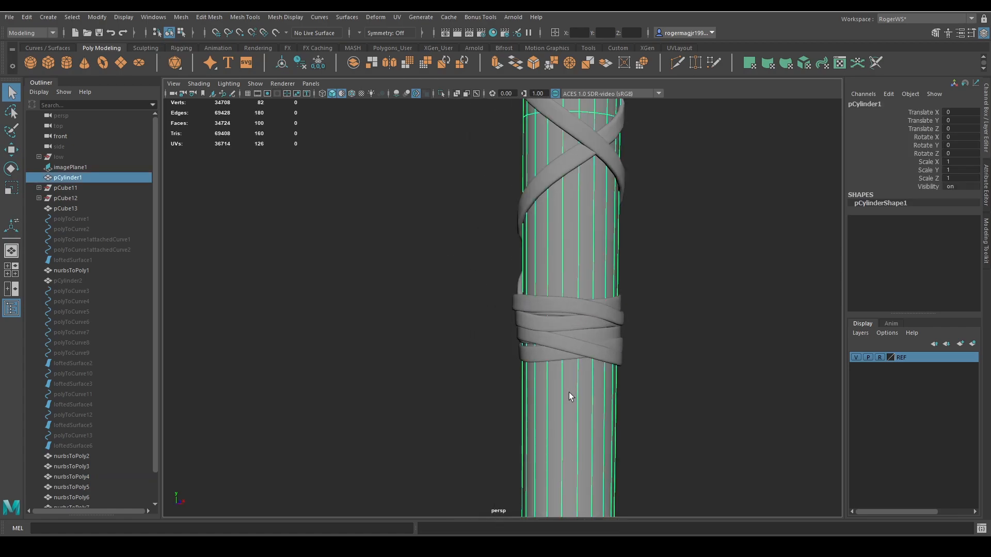
scroll(572, 372, "up", 5)
left_click(518, 390)
left_click_drag(619, 368, 676, 349, "alt")
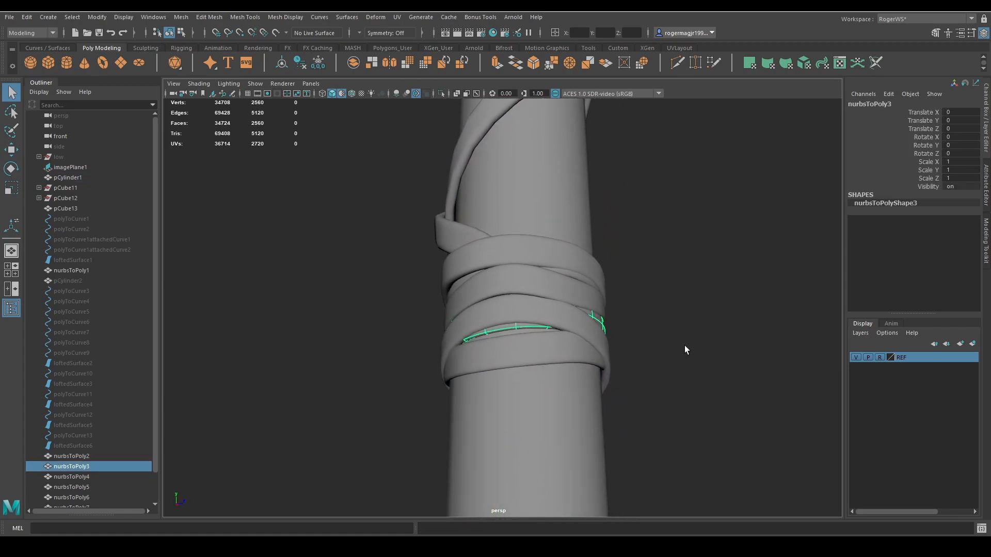
right_click_drag(684, 346, 645, 348)
middle_click_drag(599, 392, 575, 371, "alt")
left_click_drag(520, 341, 549, 340)
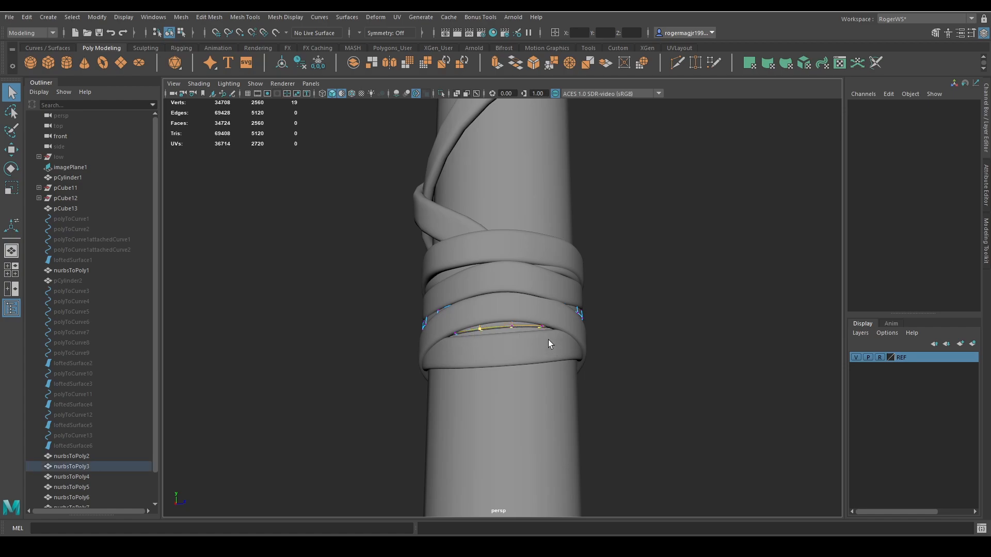
key("w")
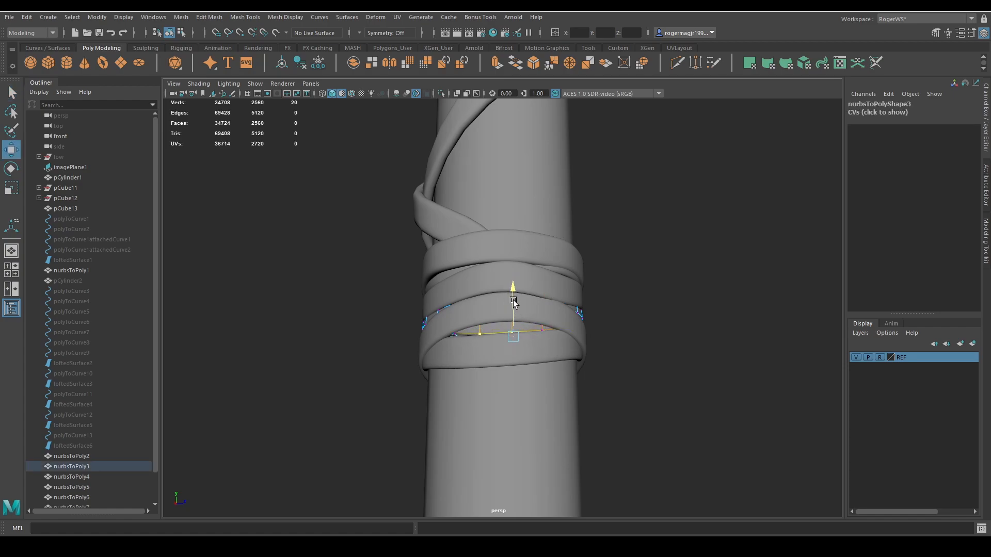
key("q")
Adjust the adjacent end vertices of nurbsToPoly3's lower edge to fill the opening's corner, and save the scene.
left_click_drag(462, 329, 449, 340)
key("w")
key("q")
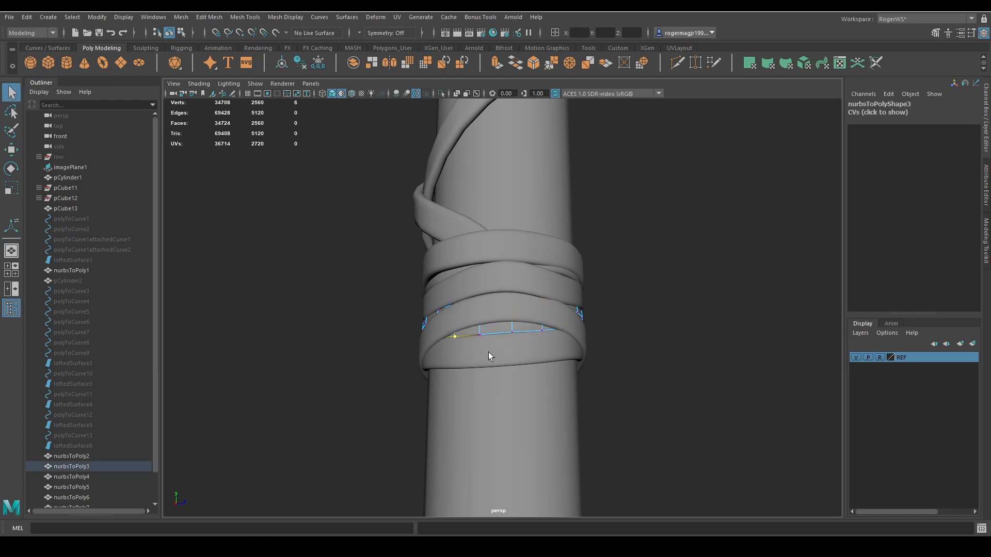
left_click(640, 330)
left_click_drag(640, 330, 606, 363, "alt")
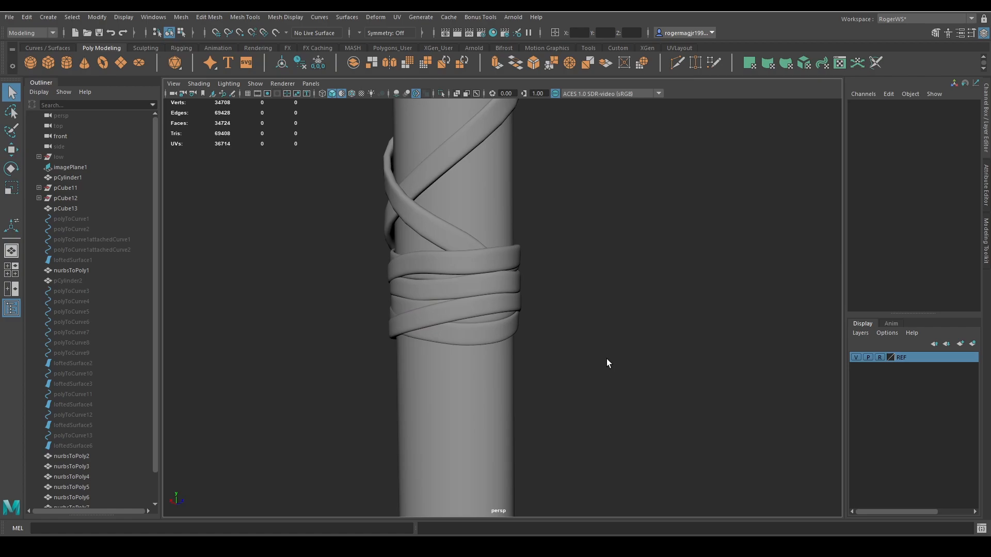
Adjust the vertices of nurbsToPoly3 on the opposite side of the handle, between the bands above and below it.
left_click(476, 344)
left_click_drag(517, 409, 592, 378, "alt")
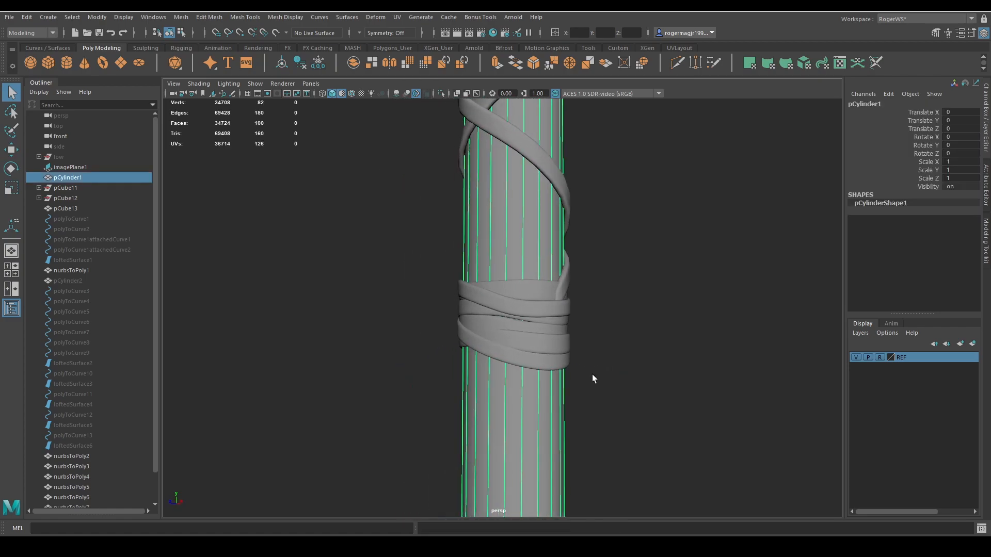
scroll(592, 374, "up", 3)
left_click(556, 336)
key("F9")
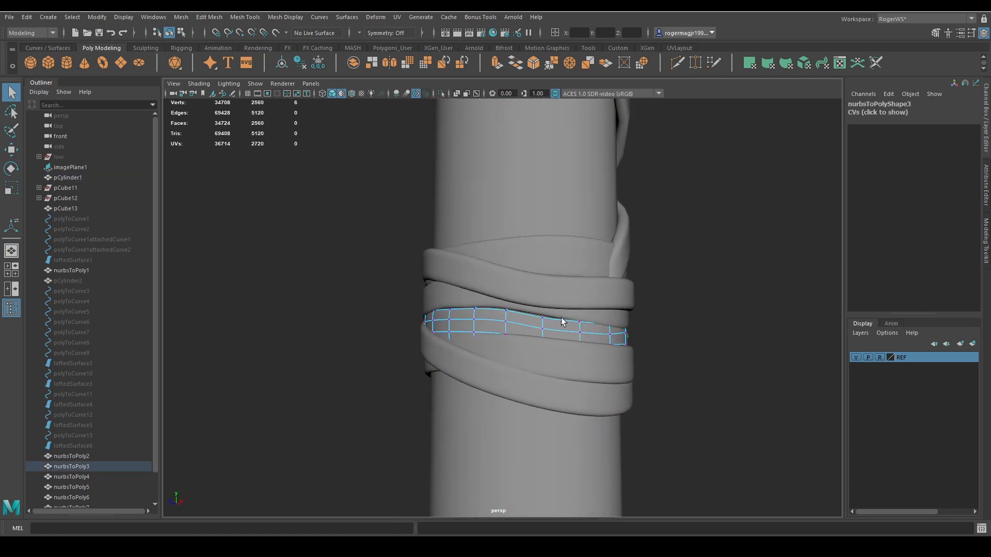
key("w")
key("q")
key("F8")
left_click(676, 347)
scroll(676, 347, "down", 5)
left_click_drag(676, 347, 480, 327, "alt")
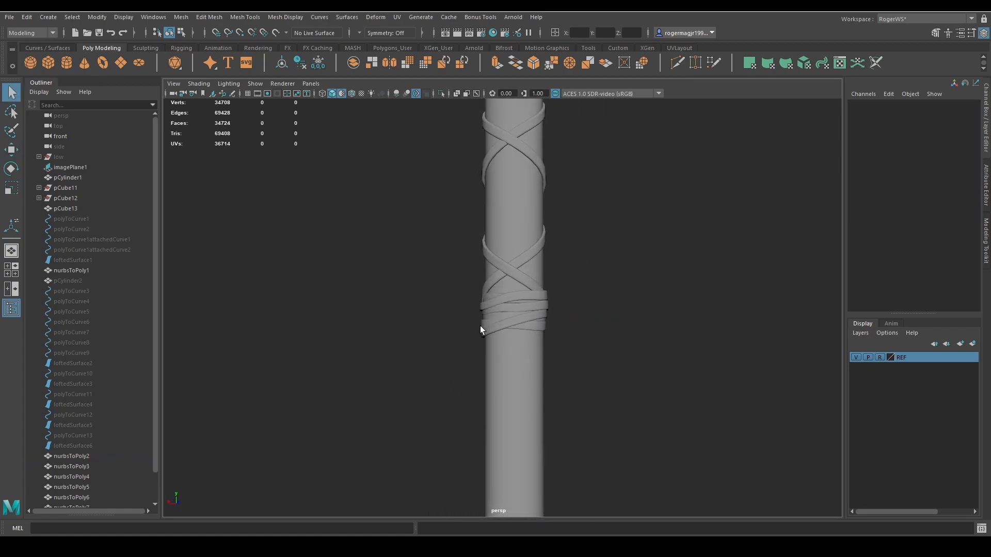
Lower the top-edge vertices of nurbsToPoly5 slightly where the strap end meets the wrap.
scroll(563, 341, "up", 3)
left_click_drag(584, 369, 517, 300, "alt")
left_click(517, 310)
right_click_drag(684, 332, 625, 332)
left_click_drag(482, 296, 510, 310, "alt")
key("w")
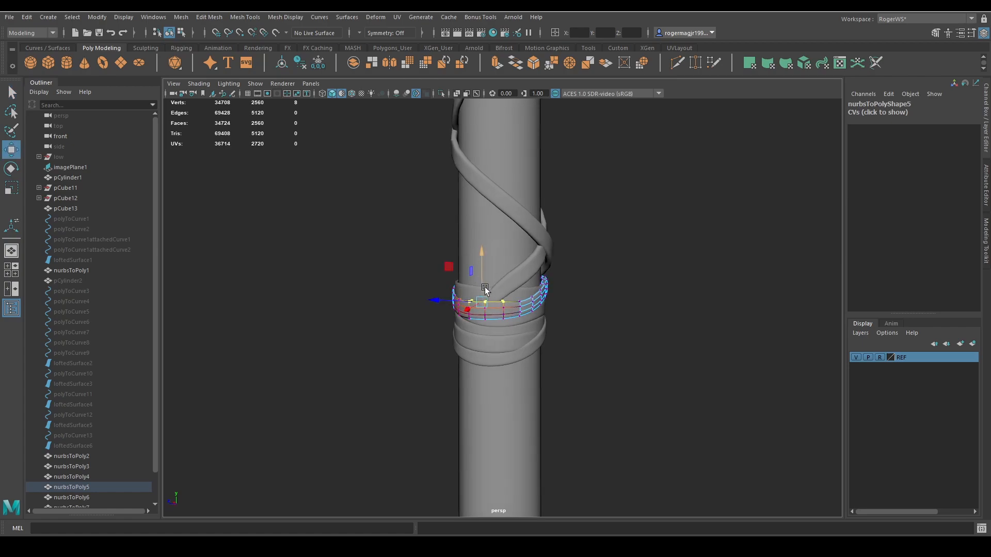
left_click_drag(480, 280, 482, 283)
key("q")
right_click_drag(569, 336, 613, 302)
left_click(613, 304)
left_click_drag(609, 315, 514, 316, "alt")
Reshape the vertices of nurbsToPoly5 below the strap crossing to refine its overlap with the neighbouring bands.
left_click(509, 300)
left_click_drag(583, 347, 617, 358, "alt")
scroll(618, 357, "up", 5)
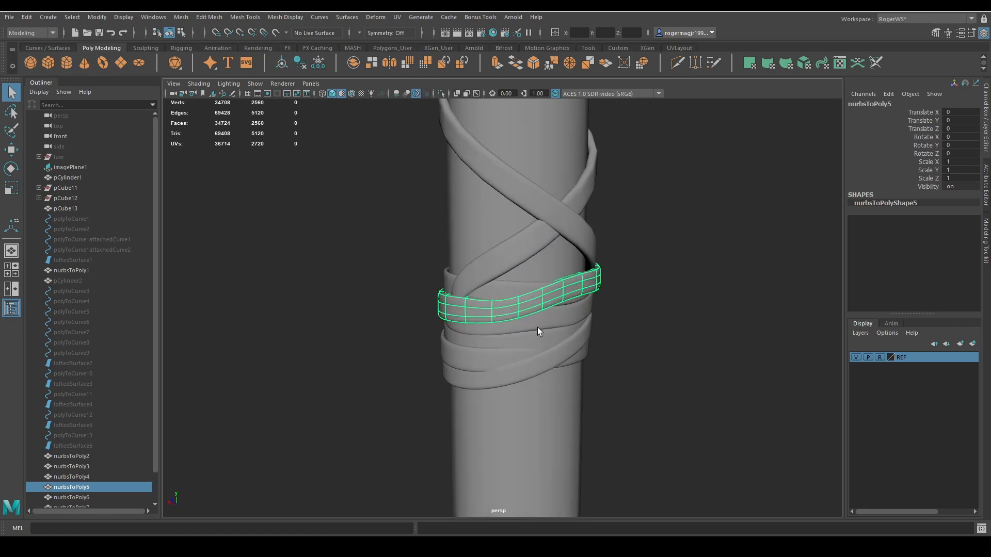
right_click_drag(537, 327, 493, 318)
key("w")
left_click_drag(515, 304, 507, 277)
key("q")
left_click(664, 320)
scroll(652, 333, "down", 4)
right_click_drag(640, 344, 658, 332)
left_click(652, 348)
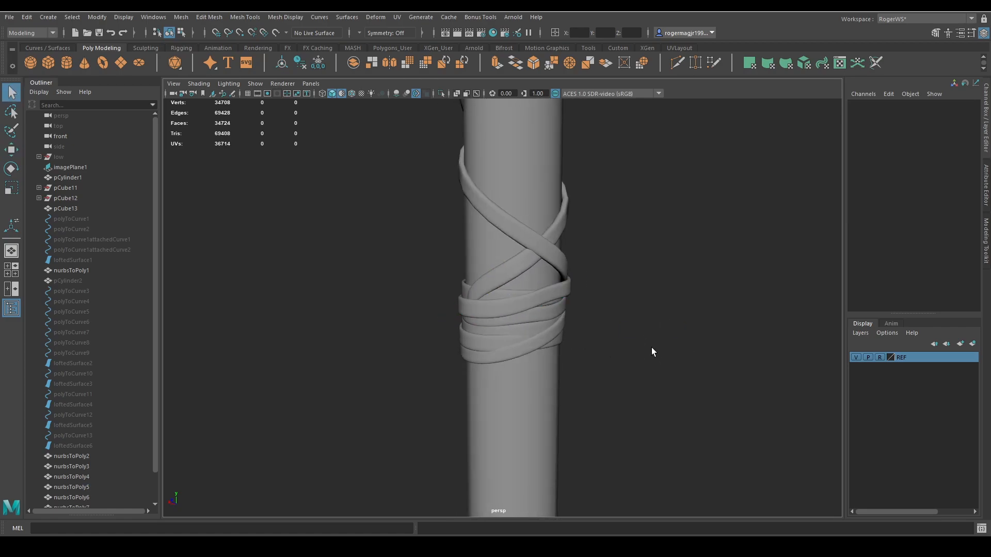
Examine the wrap bands and the woven strap from several sides along the whole handle.
left_click_drag(652, 348, 451, 384, "alt")
scroll(546, 386, "up", 5)
left_click(450, 388)
left_click_drag(546, 402, 618, 359, "alt")
left_click(531, 405)
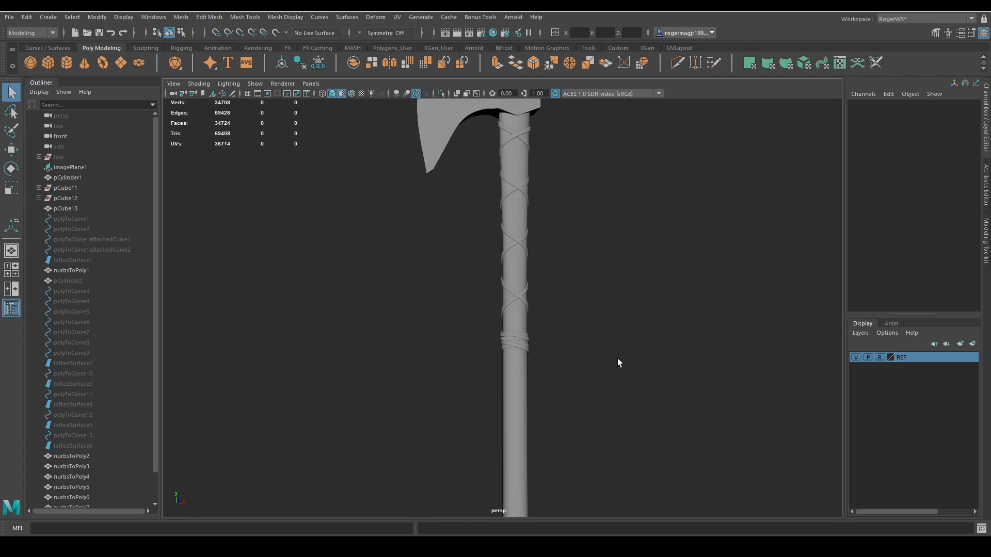
left_click_drag(686, 305, 564, 302, "alt")
scroll(522, 355, "up", 4)
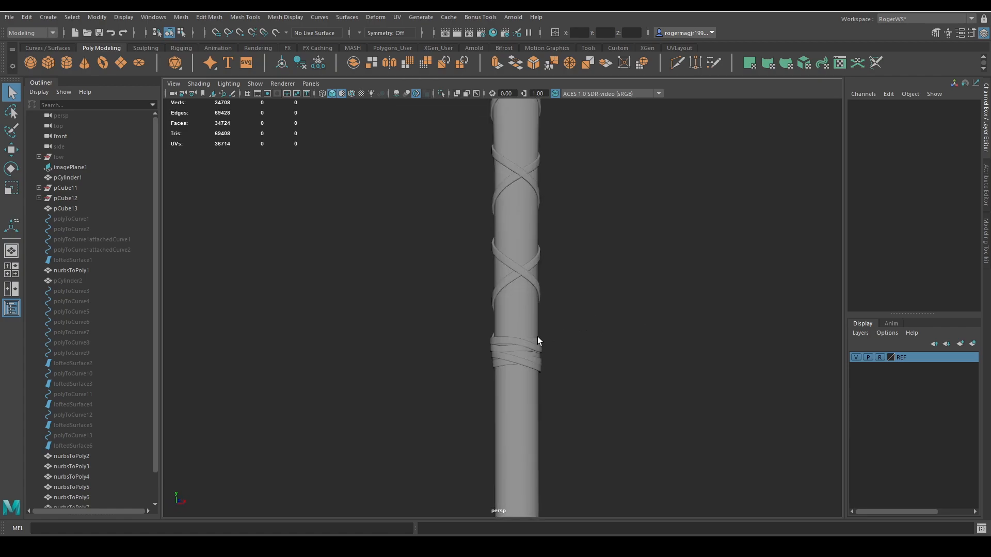
Duplicate the six wrap bands, nurbsToPoly2 through nurbsToPoly7, and combine the copies into one mesh.
left_click_drag(608, 391, 609, 392)
left_click_drag(516, 364, 593, 376, "alt")
left_click_drag(594, 394, 488, 404, "ctrl")
left_click_drag(487, 258, 683, 314, "ctrl")
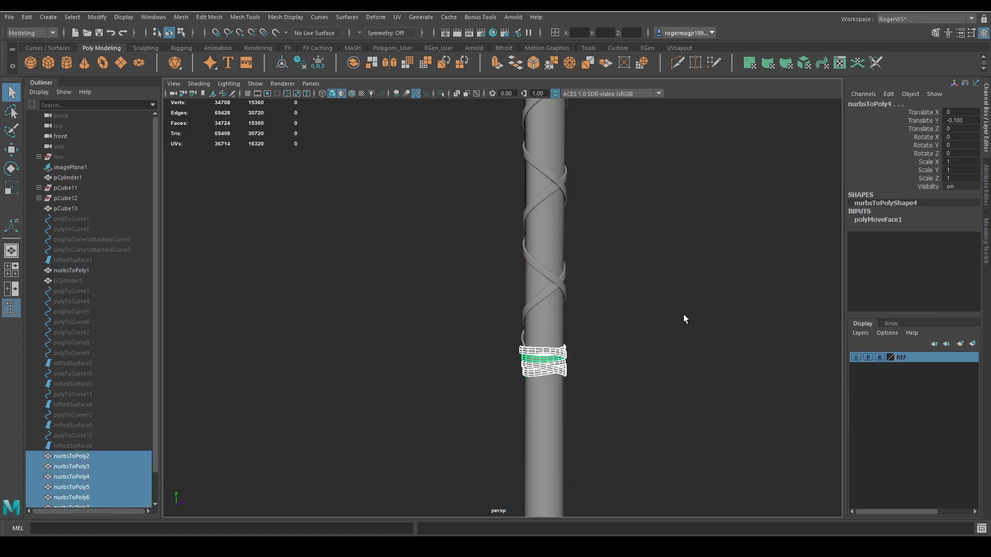
left_click_drag(581, 337, 522, 343, "alt")
key("ctrl+d")
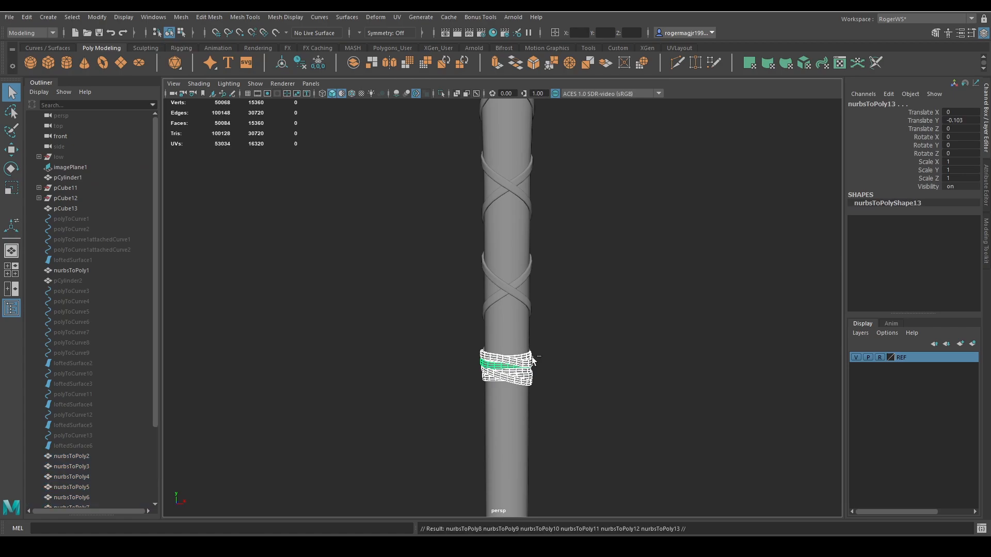
left_click(353, 63)
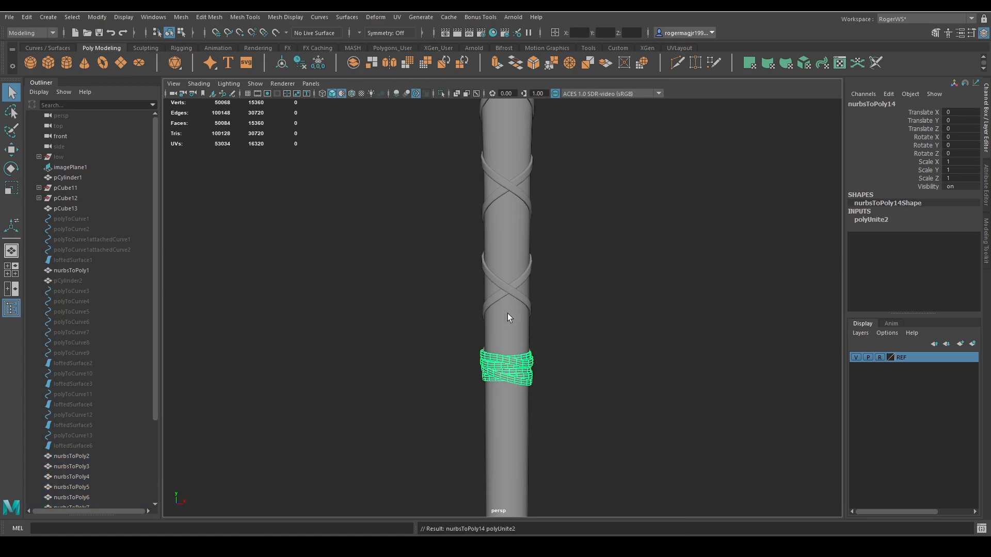
Move the combined wrap copy down the handle to about -3.965 in Y, delete its history and freeze its transformations.
key("w")
left_click_drag(507, 314, 509, 339)
right_click_drag(564, 342, 529, 286, "alt")
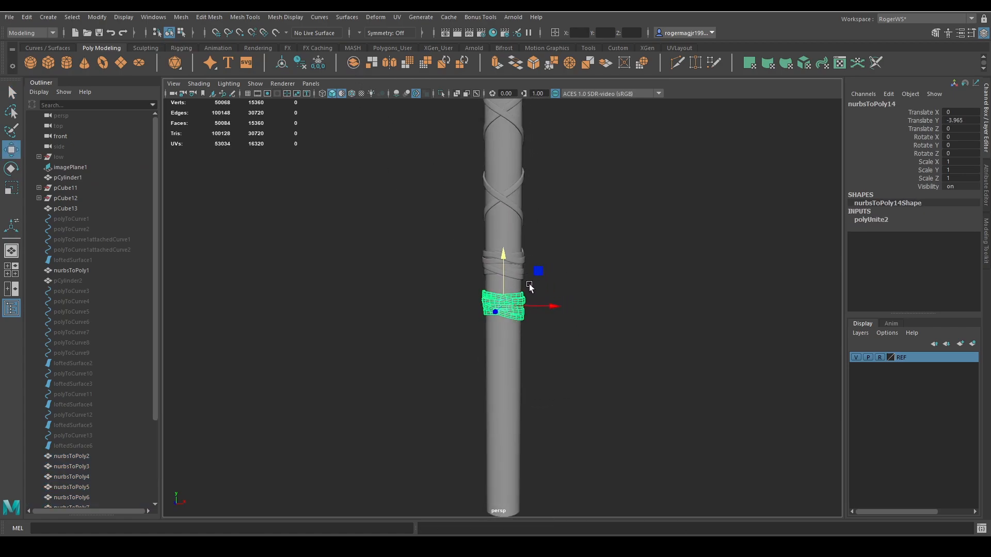
left_click(299, 63)
left_click(318, 62)
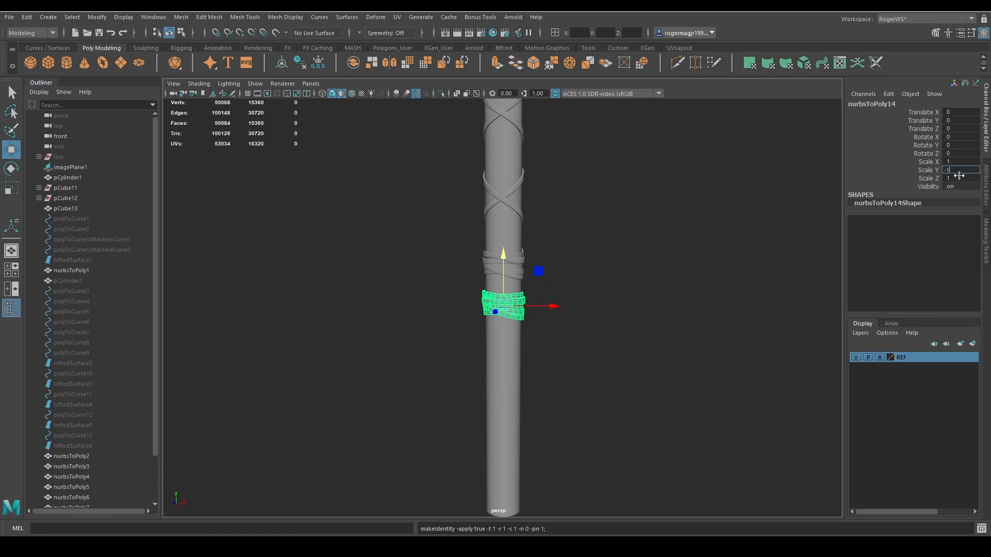
Mirror the combined wrap copy by setting its Scale X, Scale Y and Scale Z to -1.
key("Return")
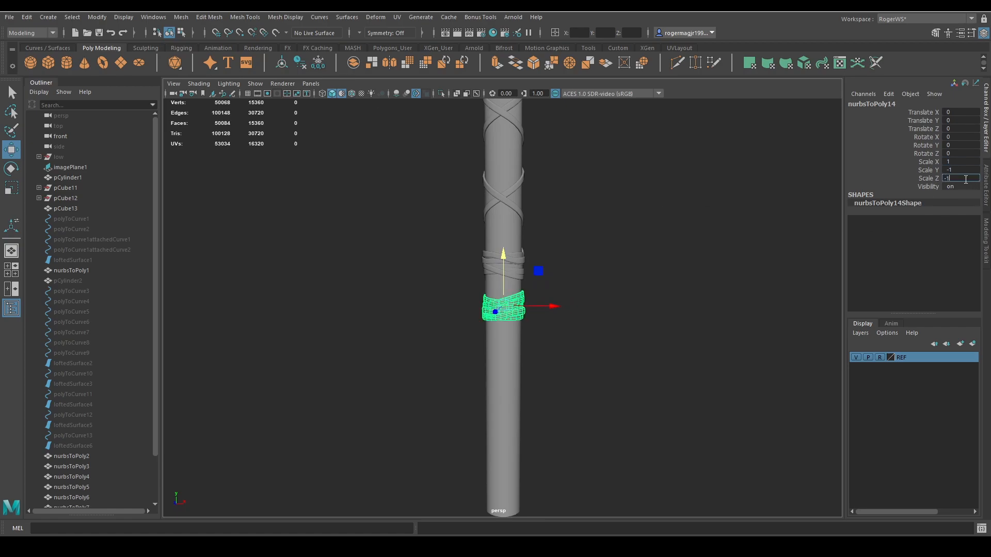
left_click(966, 180)
type("-1")
key("Return")
left_click(958, 160)
type("-")
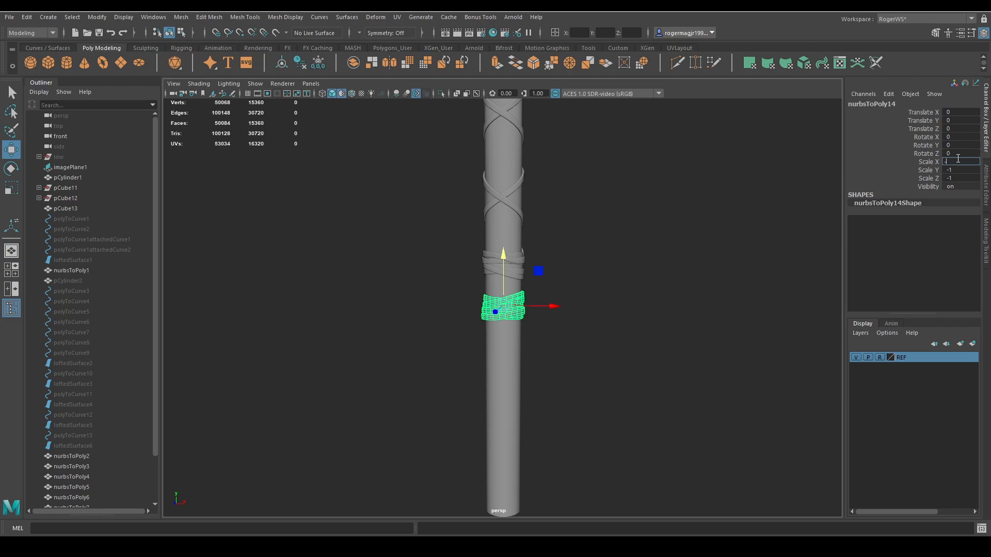
type("1")
key("Return")
Move the mirrored wrap copy down the handle to about -13.412 in Y, matching the lower wrap in the front-view reference image.
middle_click_drag(577, 262, 605, 192, "alt")
left_click_drag(535, 185, 537, 272)
key("space")
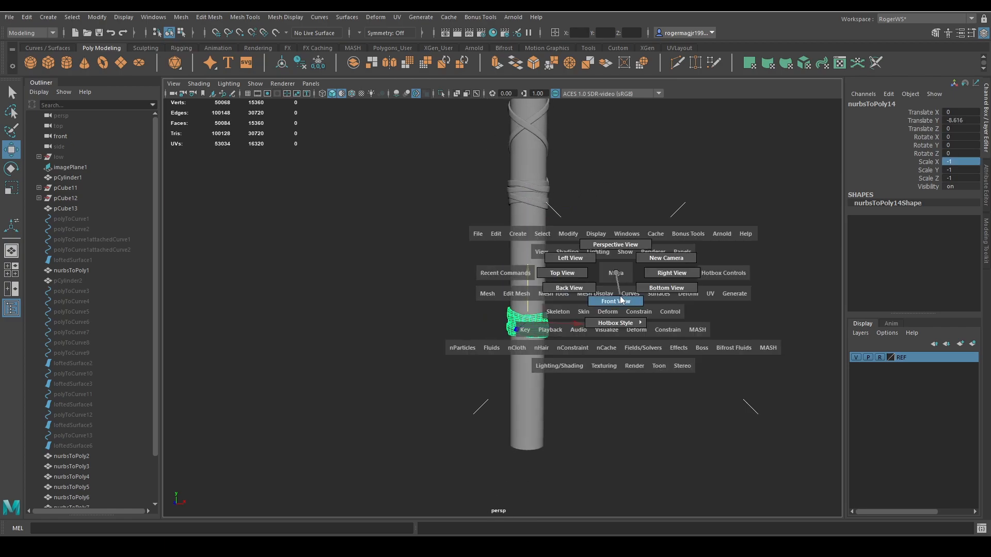
left_click_drag(615, 273, 613, 295)
scroll(568, 272, "down", 3)
middle_click_drag(557, 277, 550, 355)
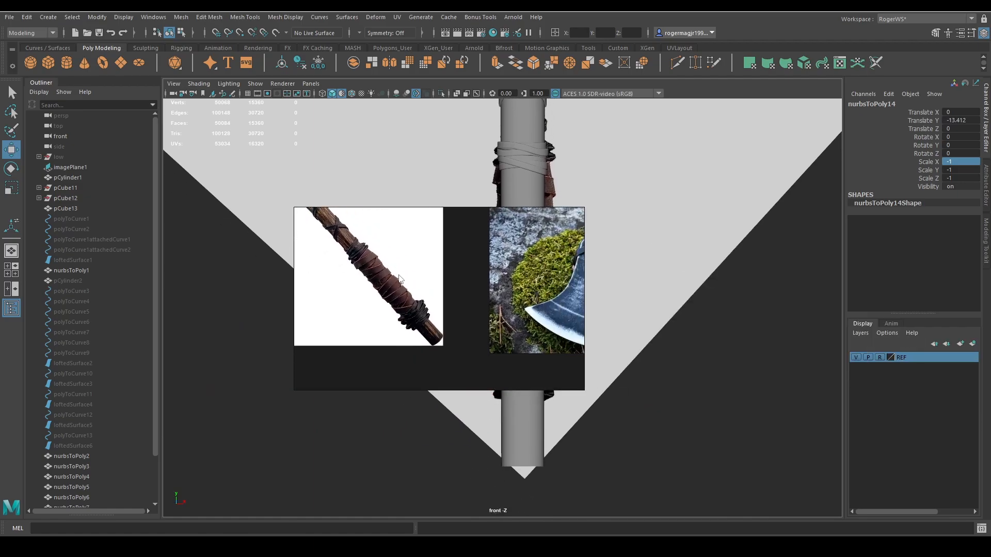
scroll(541, 338, "up", 2)
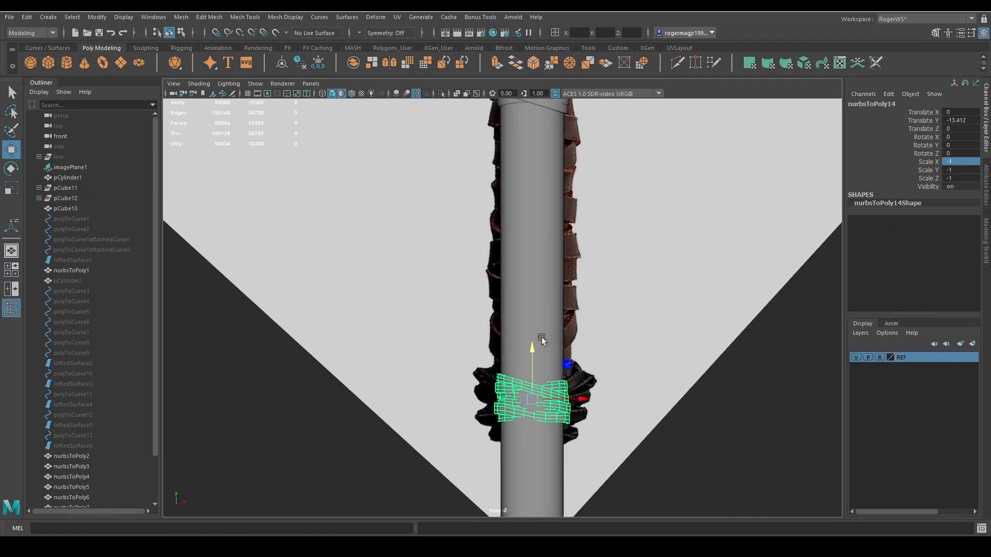
scroll(552, 320, "down", 1)
key("space")
left_click_drag(572, 321, 560, 283)
Try to thicken the lower wrap copy by scaling it and by moving all its faces along their normals.
key("f")
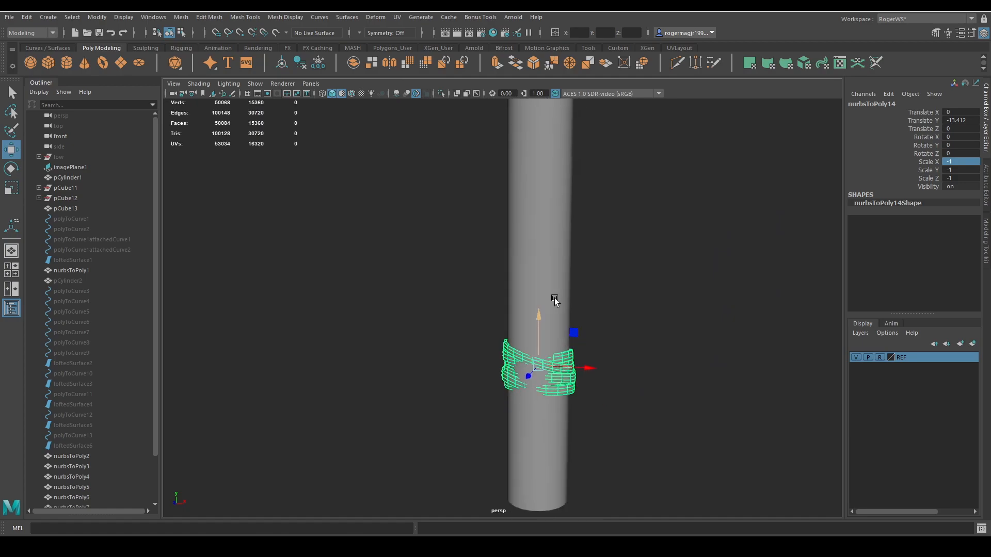
key("r")
left_click_drag(513, 306, 529, 317)
key("ctrl+z")
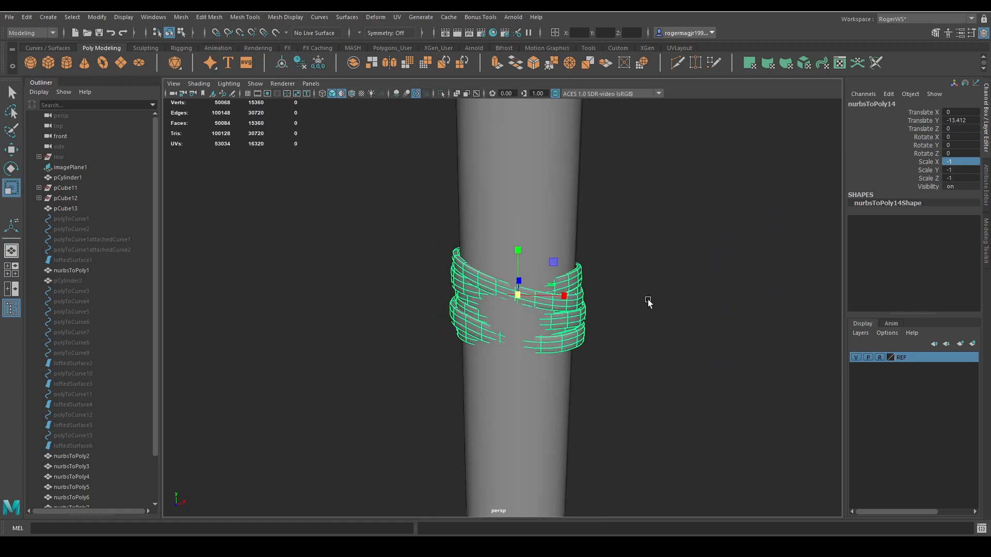
right_click_drag(649, 303, 648, 335)
left_click_drag(657, 179, 377, 395)
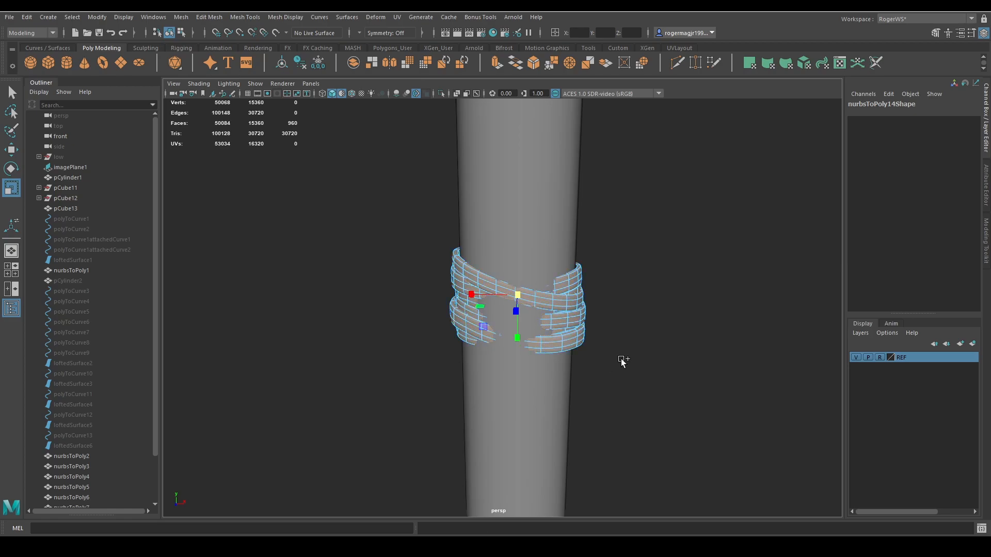
right_click_drag(621, 359, 596, 351, "shift")
left_click_drag(427, 255, 429, 255)
key("q")
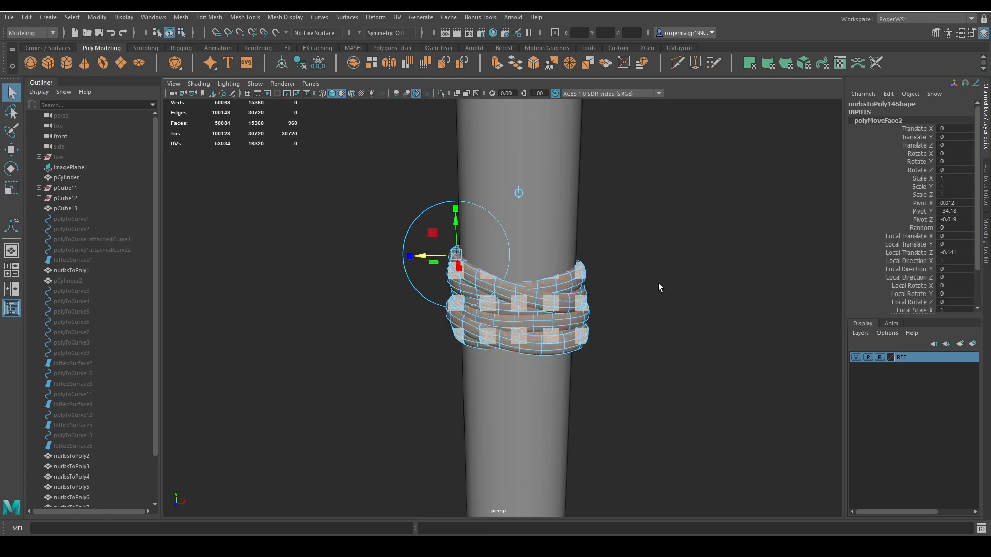
right_click_drag(658, 283, 671, 271)
left_click(660, 285)
left_click_drag(651, 305, 622, 323, "alt")
key("ctrl+z")
key("ctrl+z")
key("ctrl+z")
key("ctrl+z")
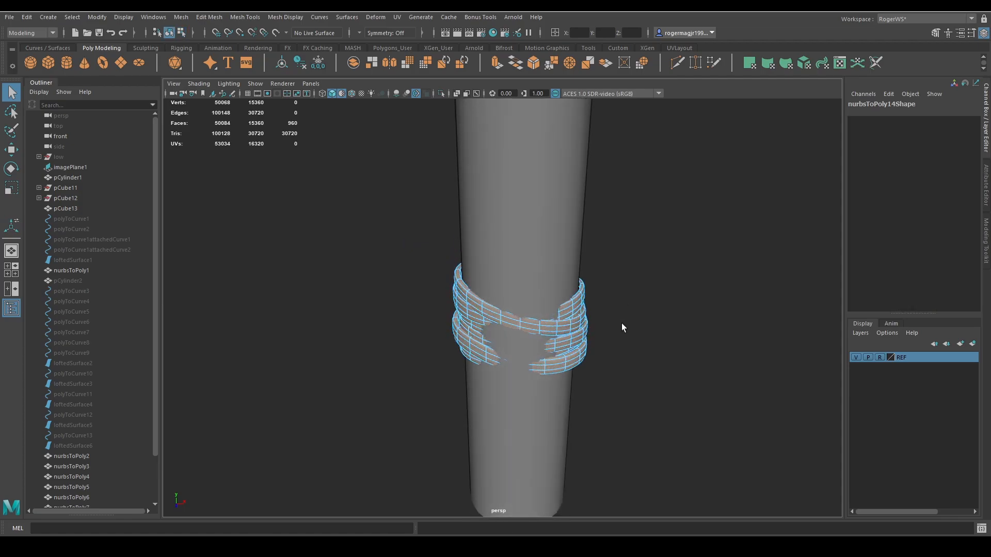
Enlarge the lower wrap copy to a scale of about -1.164 in Y and -1.116 in Z, and save the scene.
right_click_drag(592, 345, 617, 329)
left_click(543, 335)
key("r")
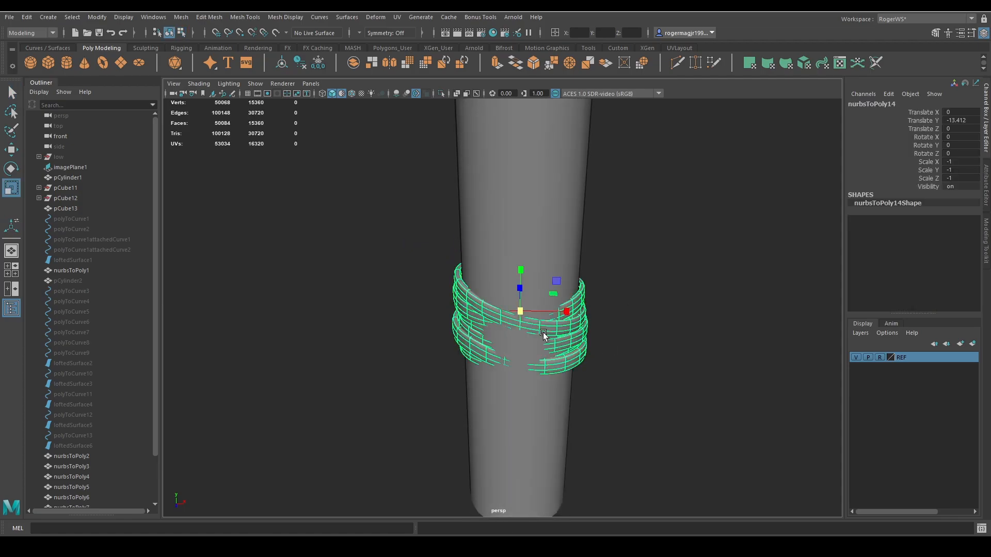
left_click_drag(522, 317, 606, 298, "alt")
left_click(666, 308)
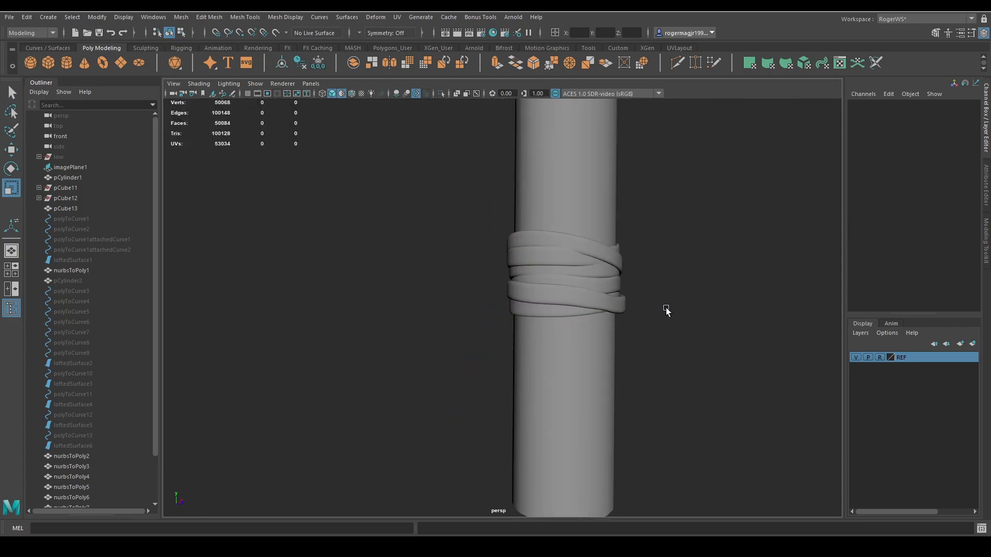
scroll(584, 314, "down", 8)
scroll(599, 297, "up", 3)
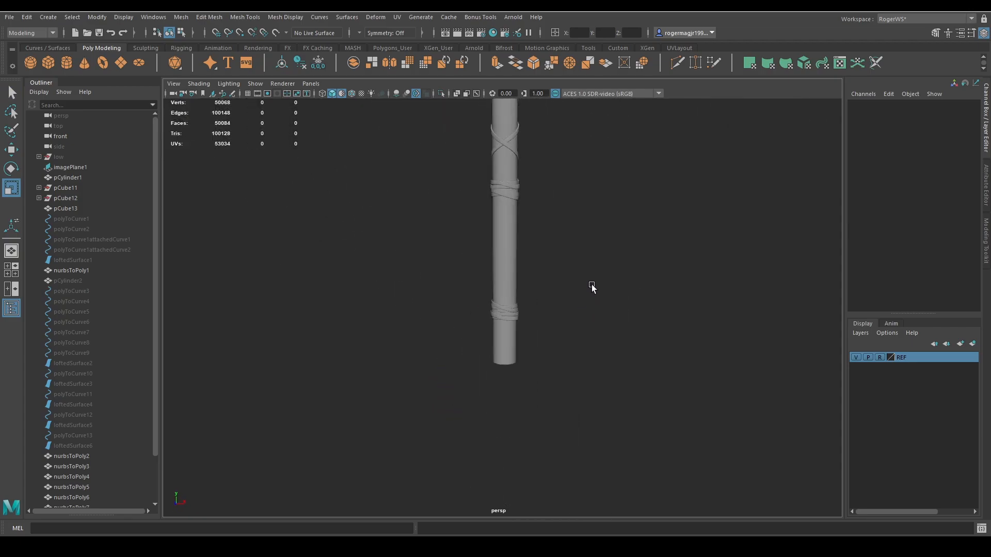
left_click(509, 315)
scroll(506, 289, "up", 2)
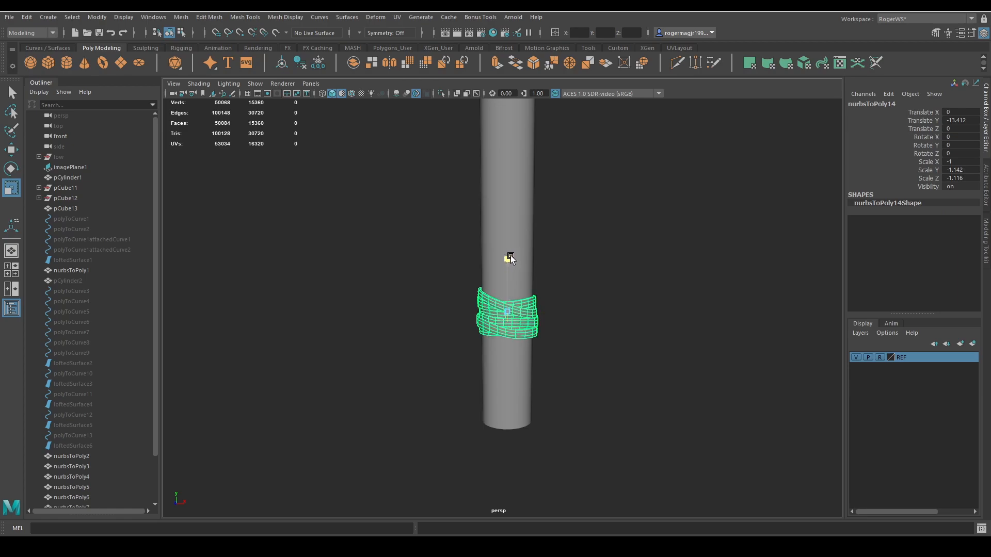
left_click(572, 285)
scroll(575, 281, "down", 5)
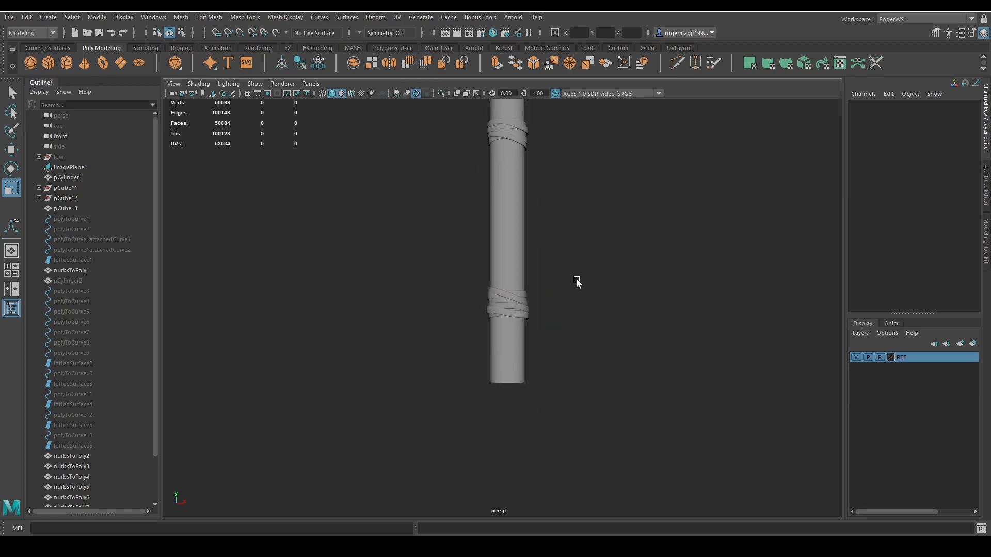
key("ctrl+s")
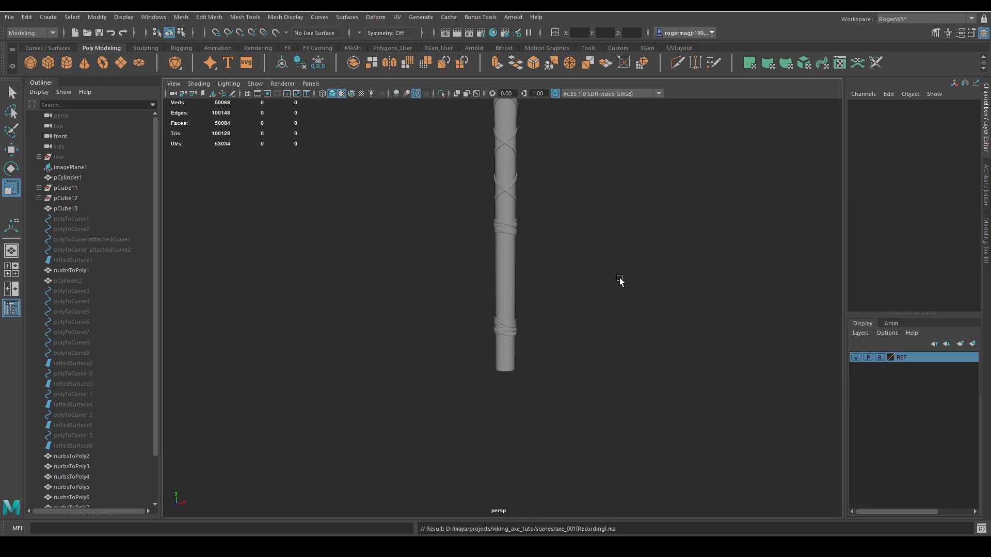
Delete the history and freeze the transformations of all visible axe parts, and remove the leftover nurbsToPoly13 group.
key("q")
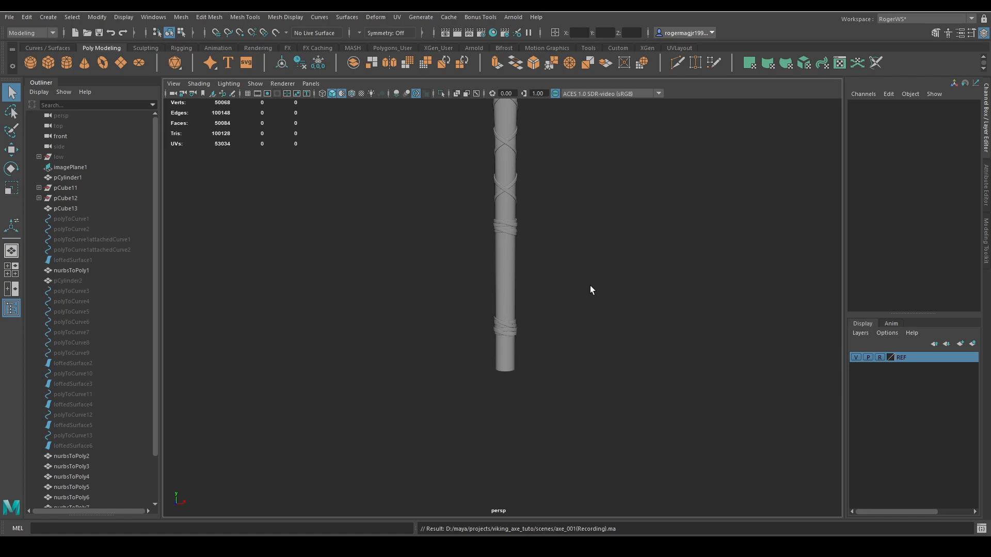
left_click_drag(523, 265, 495, 287, "alt")
left_click(495, 287)
scroll(524, 315, "up", 5)
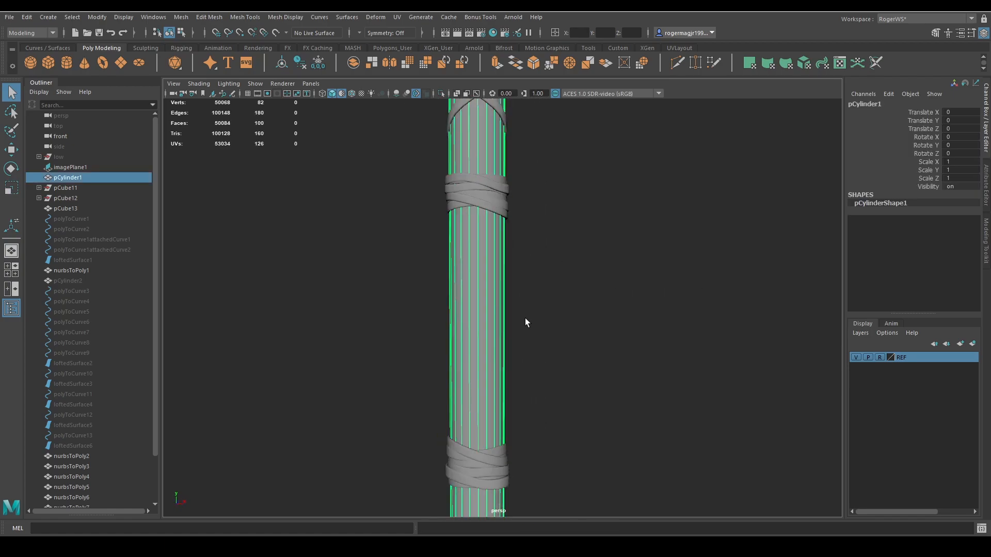
scroll(483, 334, "down", 3)
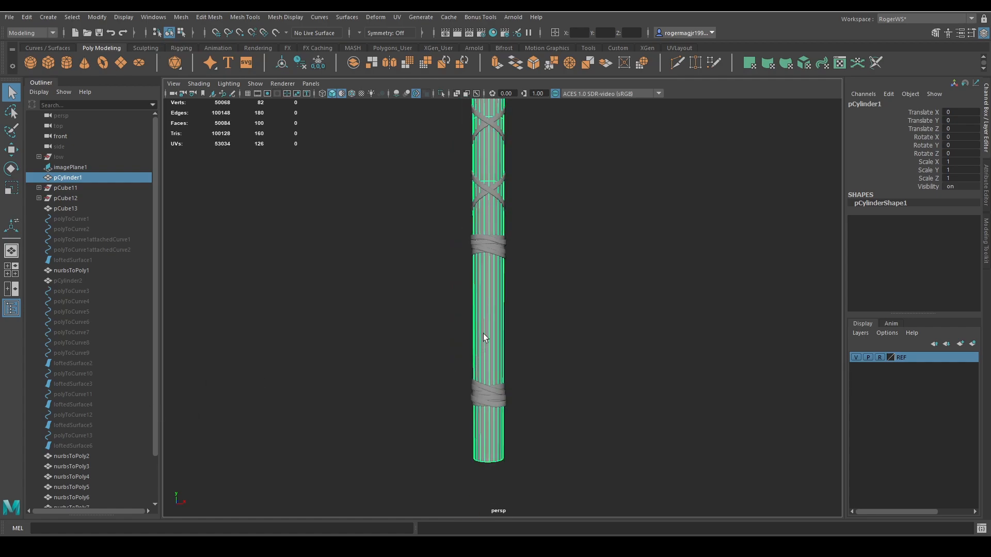
scroll(105, 379, "down", 2)
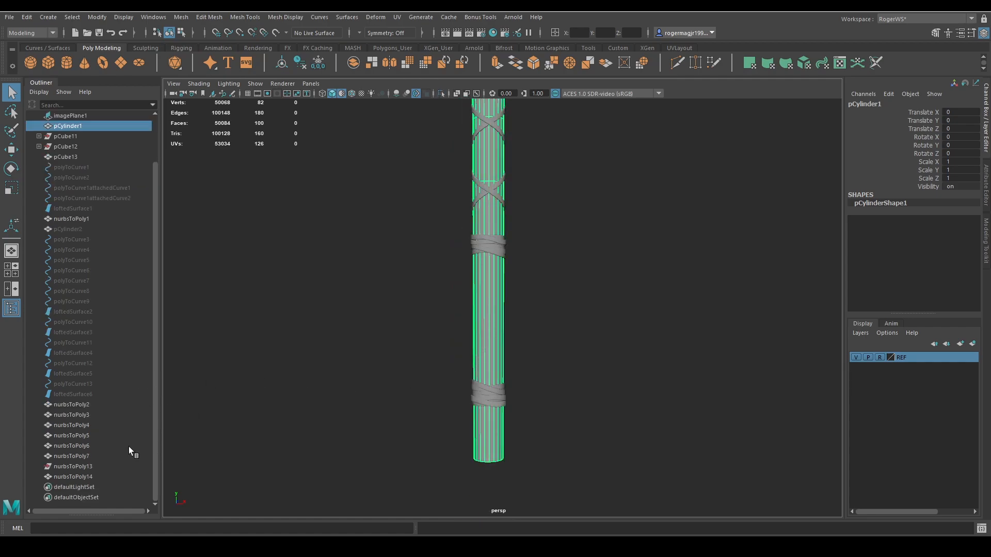
scroll(418, 289, "down", 6)
left_click_drag(523, 161, 482, 361)
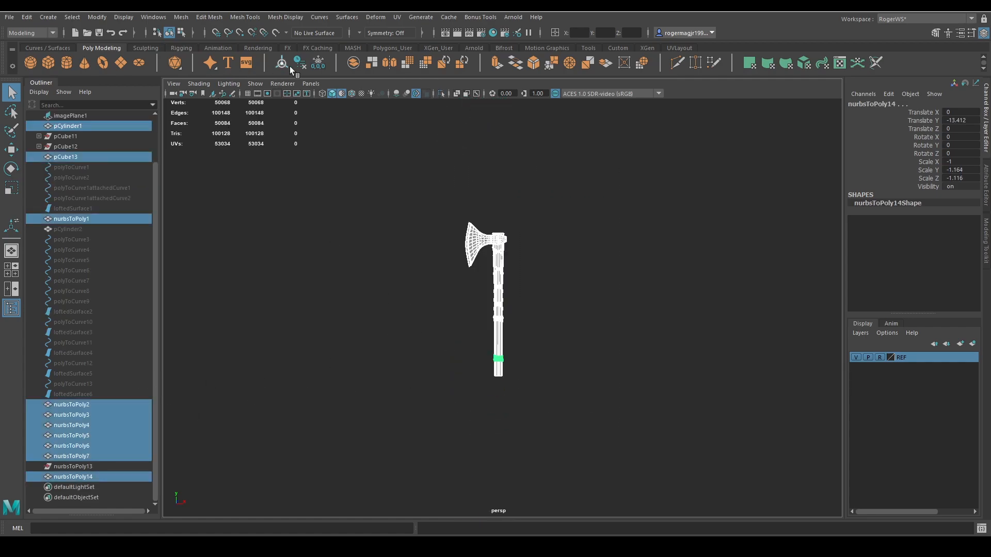
left_click(318, 62)
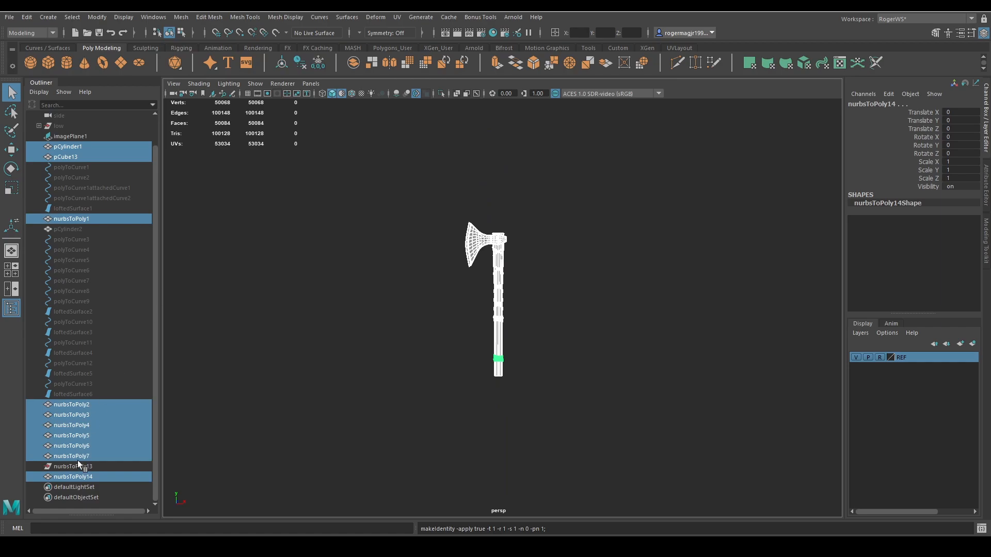
left_click(92, 467)
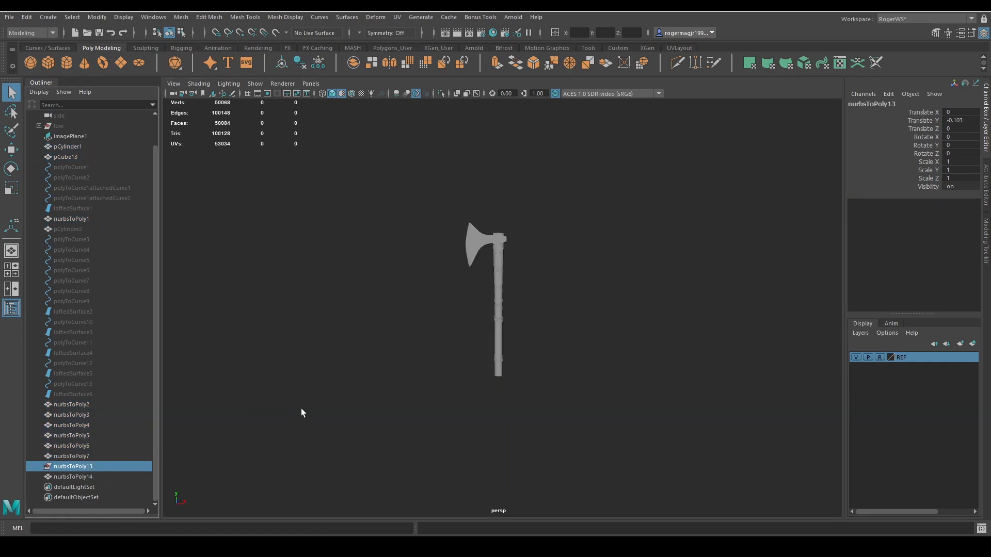
key("Delete")
Insert an edge loop around the handle just below the upper wrap and bevel it into a narrow band of faces.
scroll(487, 361, "up", 6)
left_click(476, 318)
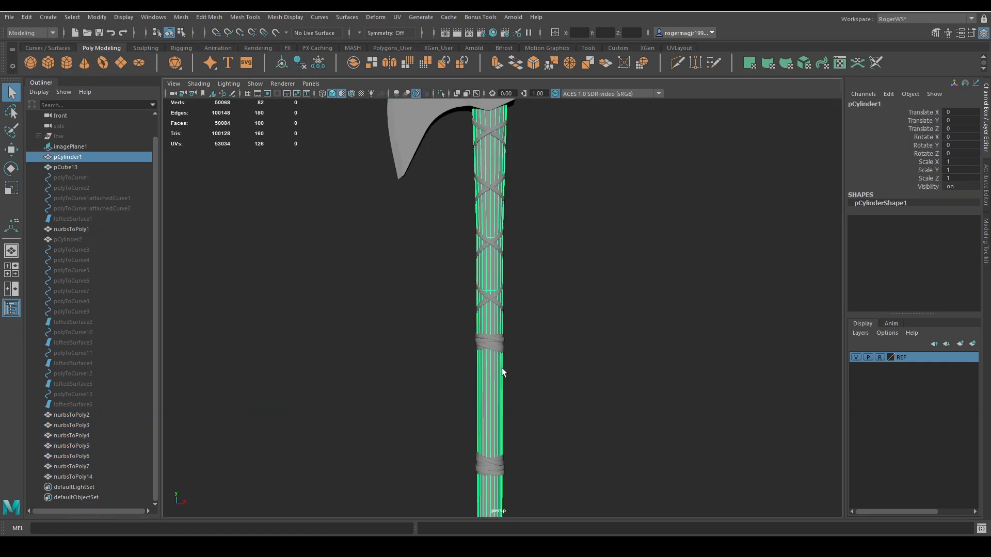
scroll(500, 341, "up", 5)
key("ctrl+shift+x")
left_click(467, 312, "ctrl")
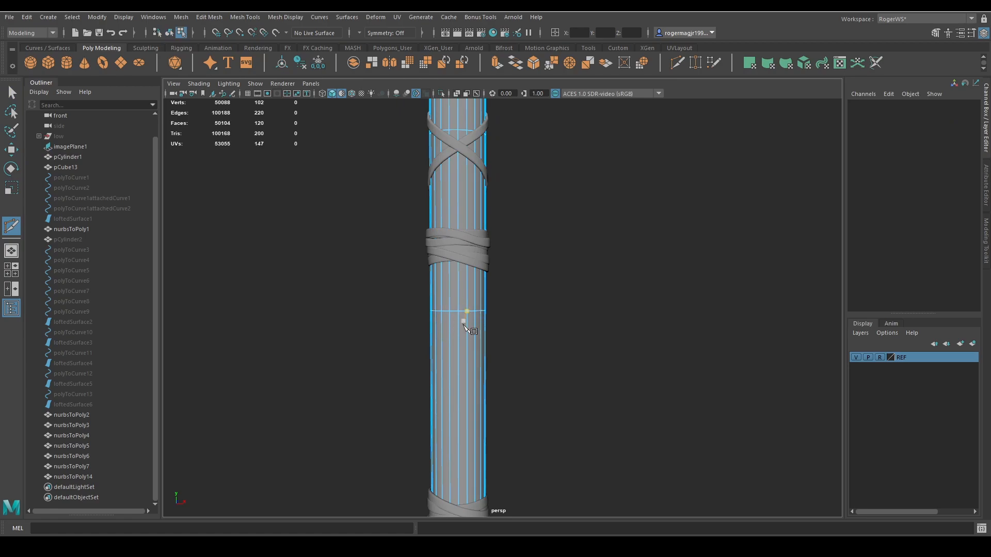
key("q")
double_click(463, 312)
key("ctrl+b")
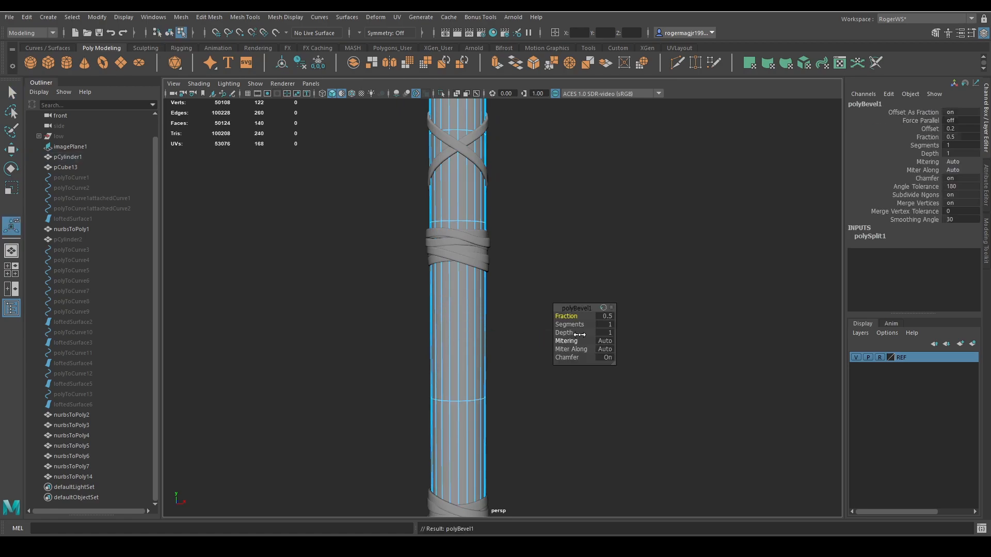
left_click_drag(579, 334, 340, 310)
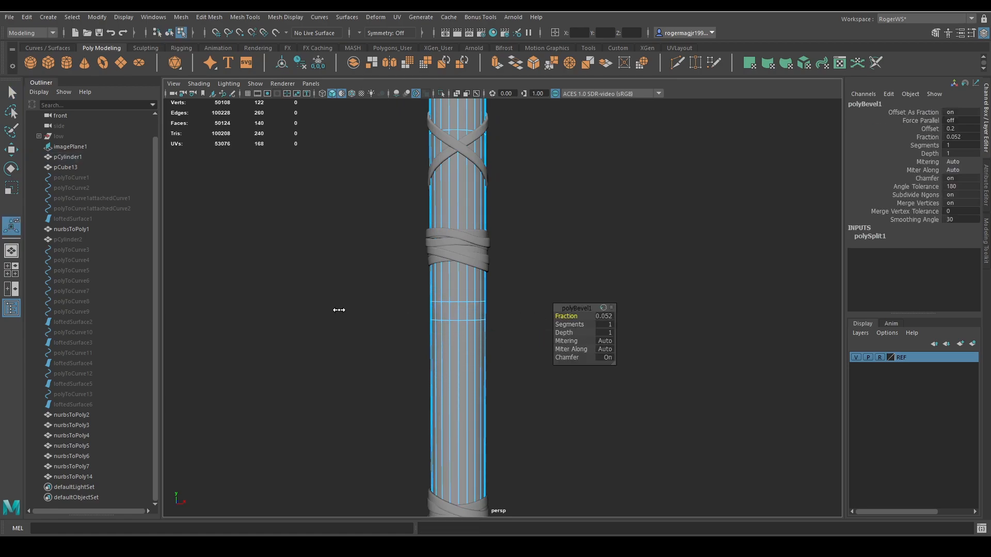
key("q")
Duplicate the ring of faces between the beveled edges as a separate mesh and select the new band.
key("F11")
left_click(455, 312)
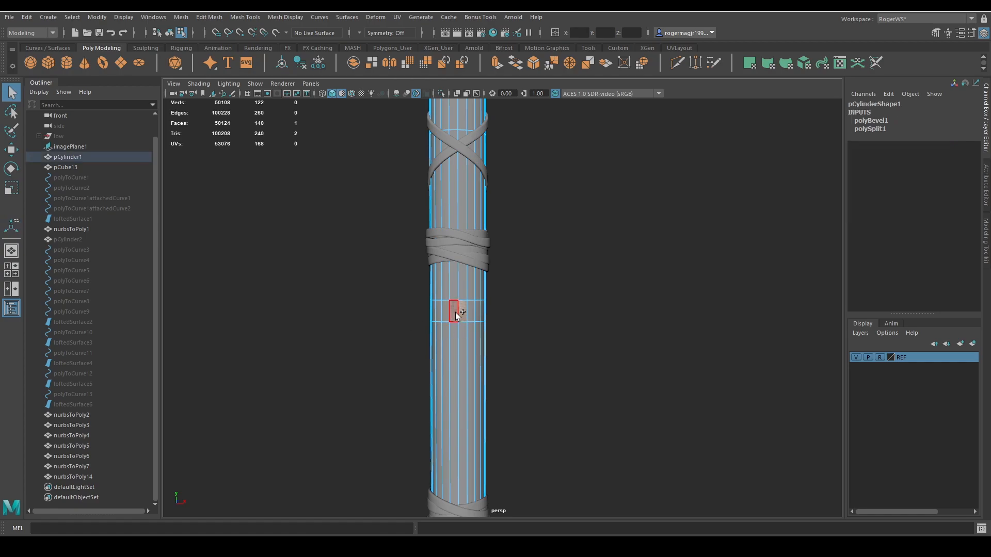
right_click_drag(541, 263, 528, 360, "shift")
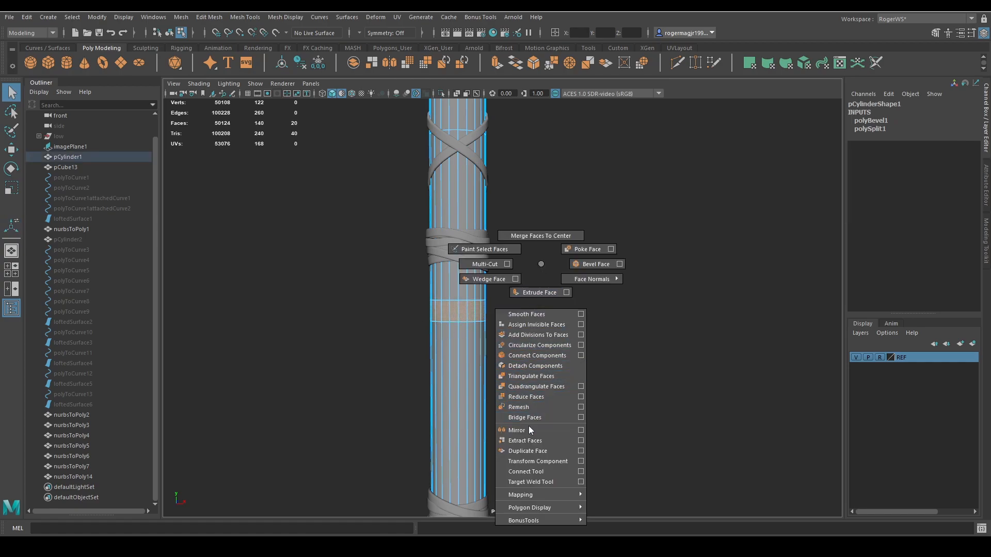
right_click_drag(528, 426, 529, 447, "shift")
key("q")
key("F8")
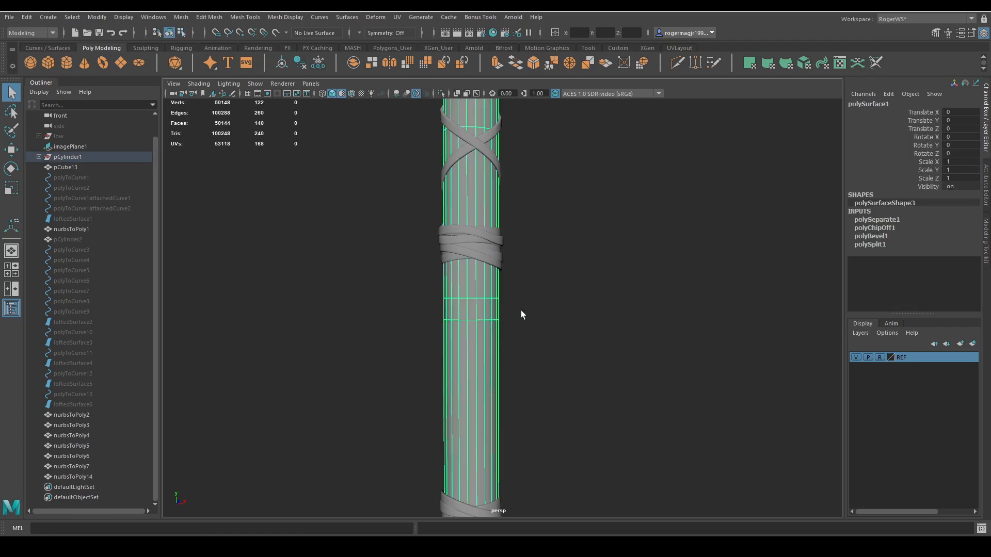
left_click(453, 368, "ctrl")
left_click_drag(518, 376, 536, 380, "alt")
mouse_move(536, 380)
right_mouse_down("alt")
mouse_move(522, 377)
mouse_move(550, 379)
right_mouse_up("alt")
scroll(549, 379, "up", 1)
left_click_drag(550, 379, 533, 367, "alt")
scroll(527, 363, "up", 2)
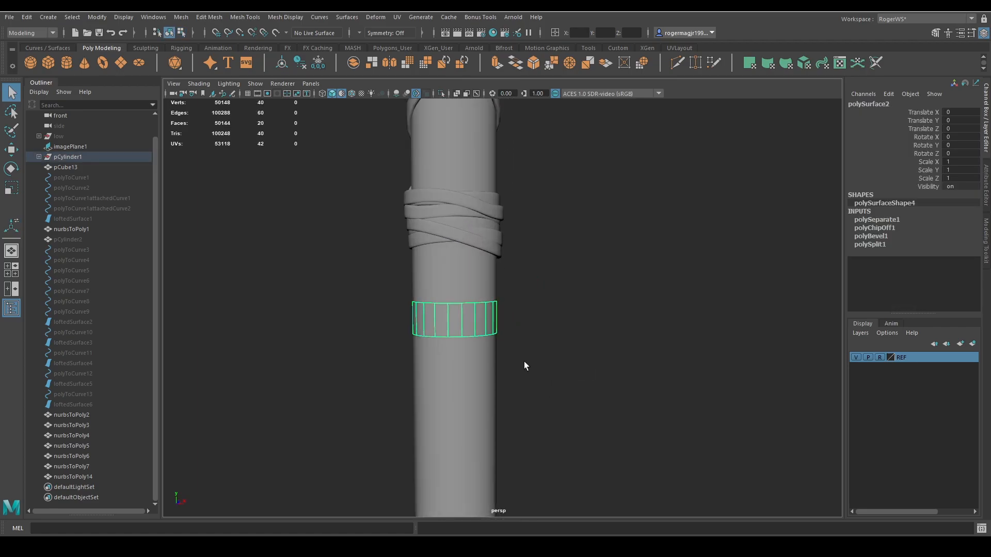
Clear the band's history, freeze its transformations, and scale it to 1.205 overall with about 1.39 in Y.
key("r")
scroll(460, 335, "down", 3)
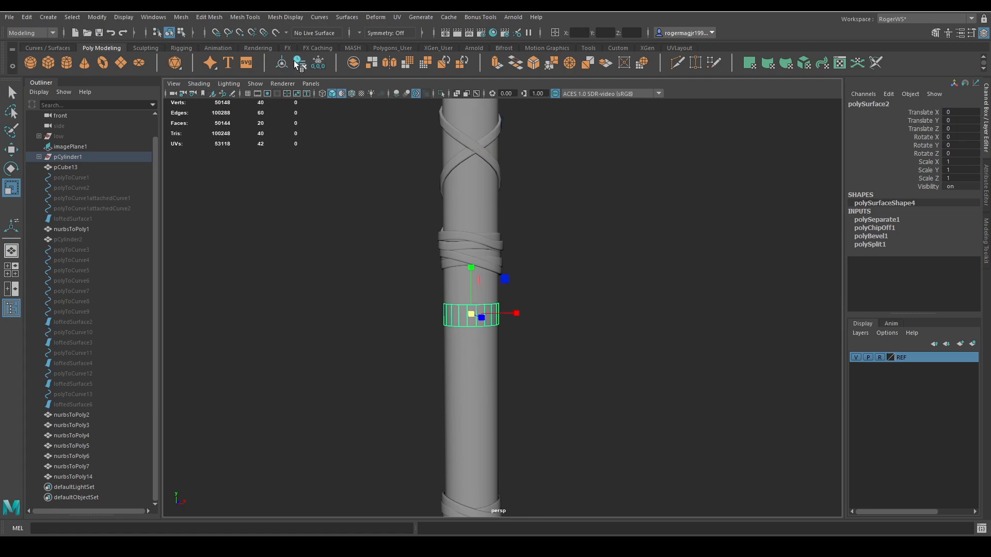
left_click(295, 63)
left_click(317, 63)
left_click_drag(471, 315, 484, 340)
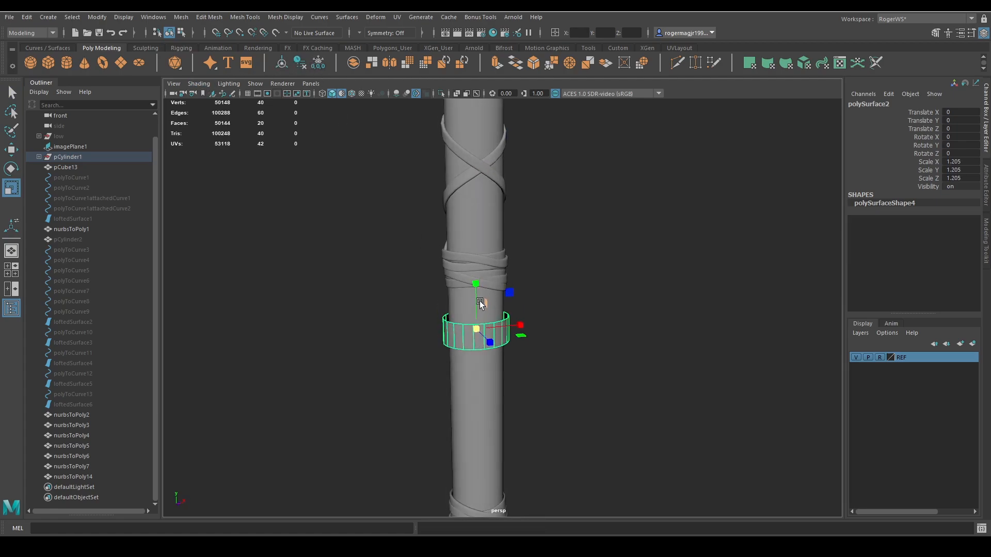
left_click_drag(474, 300, 474, 302)
Duplicate the scaled band down the handle, tilting one copy to about -7.2 degrees and the next to about 6.1 degrees in Z.
left_click_drag(566, 318, 460, 268, "alt")
key("w")
key("e")
key("ctrl+z")
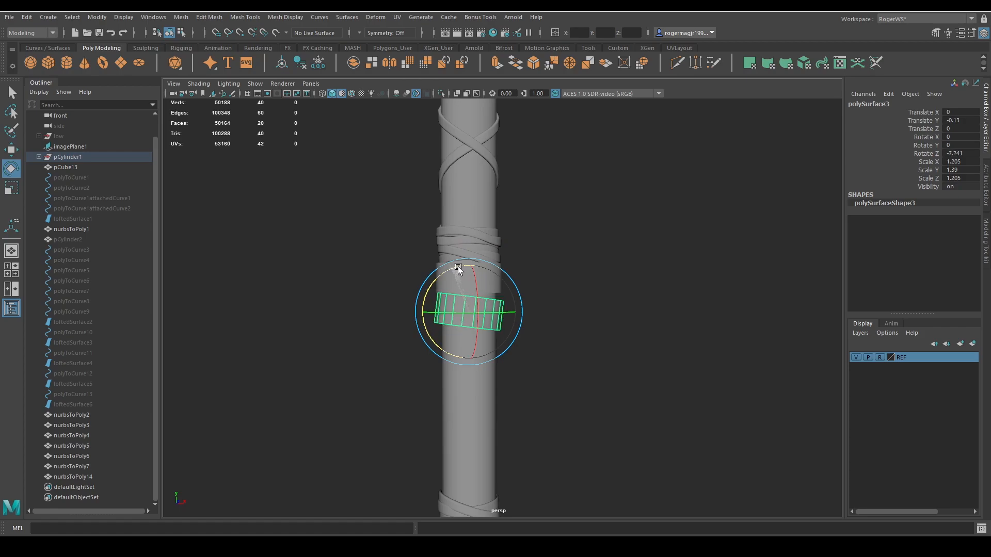
key("ctrl+d")
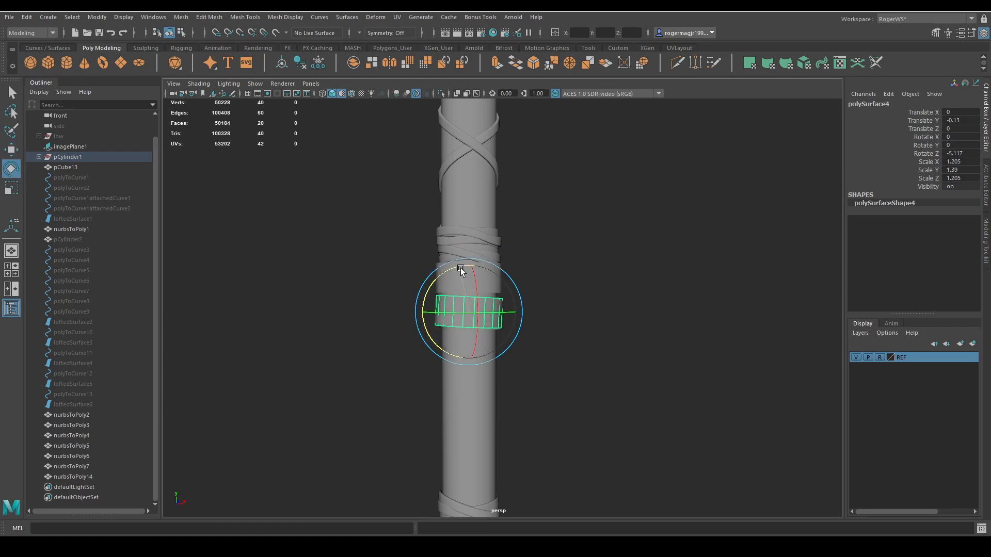
mouse_move(464, 268)
left_mouse_down()
mouse_move(454, 269)
mouse_move(475, 284)
left_mouse_up()
key("w")
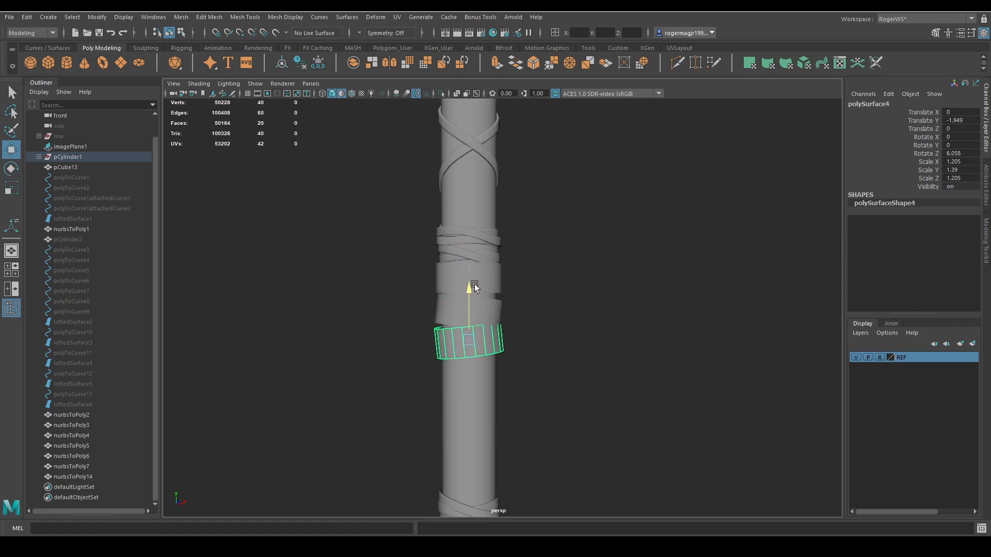
Add two more tilted band copies further down the handle, ending at about -6.64 in Y, and select all five bands.
key("ctrl+d")
key("e")
left_click_drag(462, 293, 475, 363)
key("w")
key("ctrl+d")
key("e")
key("q")
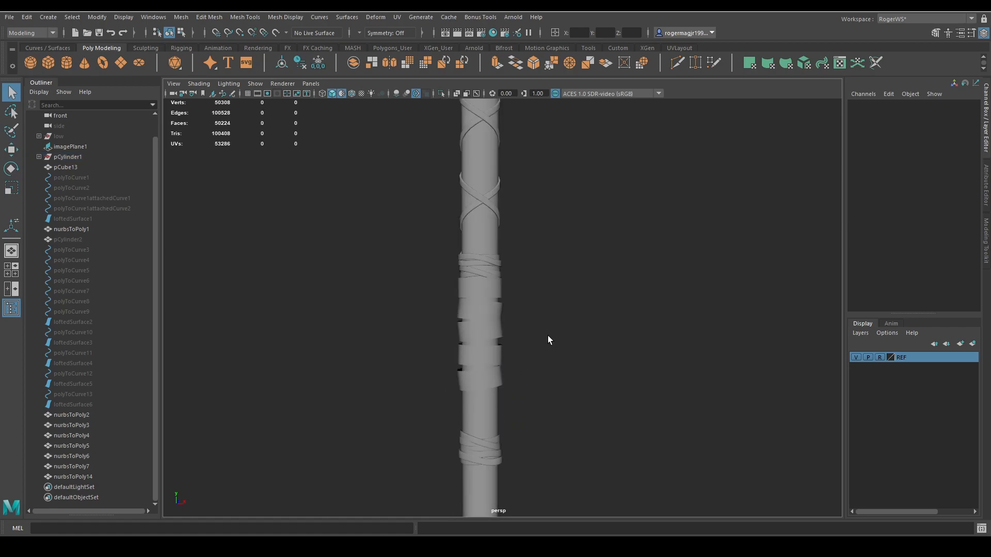
left_click_drag(548, 336, 573, 333, "alt")
left_click(497, 310)
left_click(501, 329, "shift")
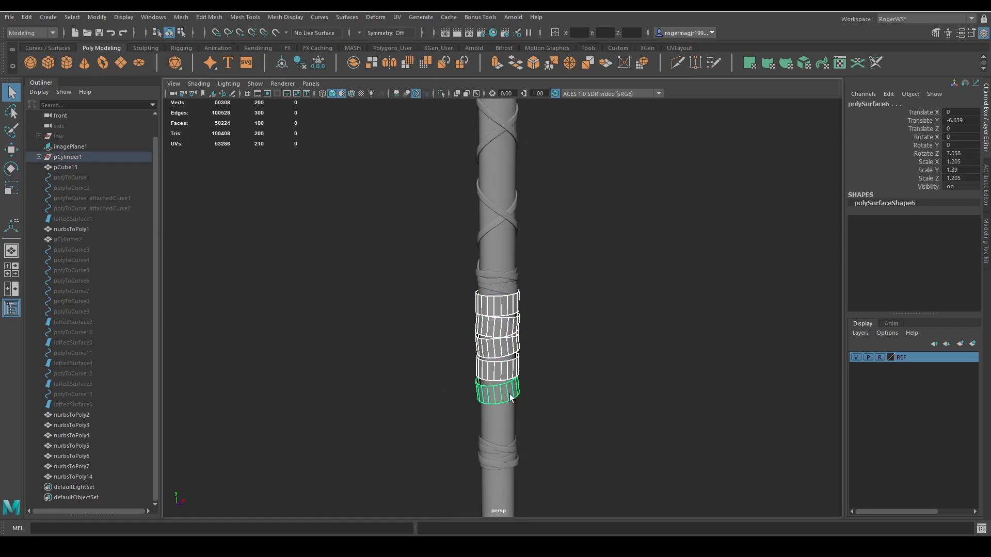
Combine the five bands into one mesh and shrink-wrap it onto the handle.
key("ctrl+shift+c")
middle_click_drag(464, 175, 460, 205, "alt")
left_click(493, 282, "shift")
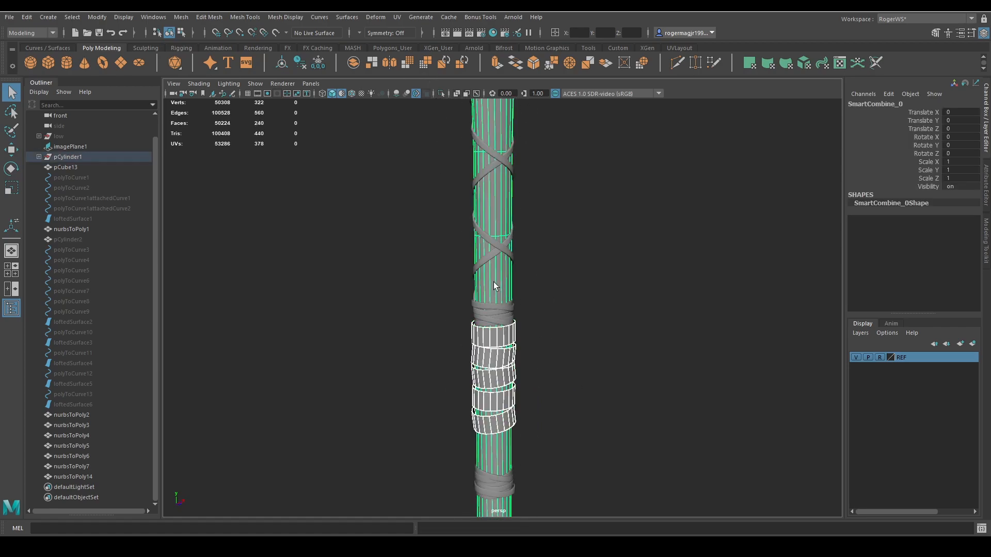
left_click(383, 18)
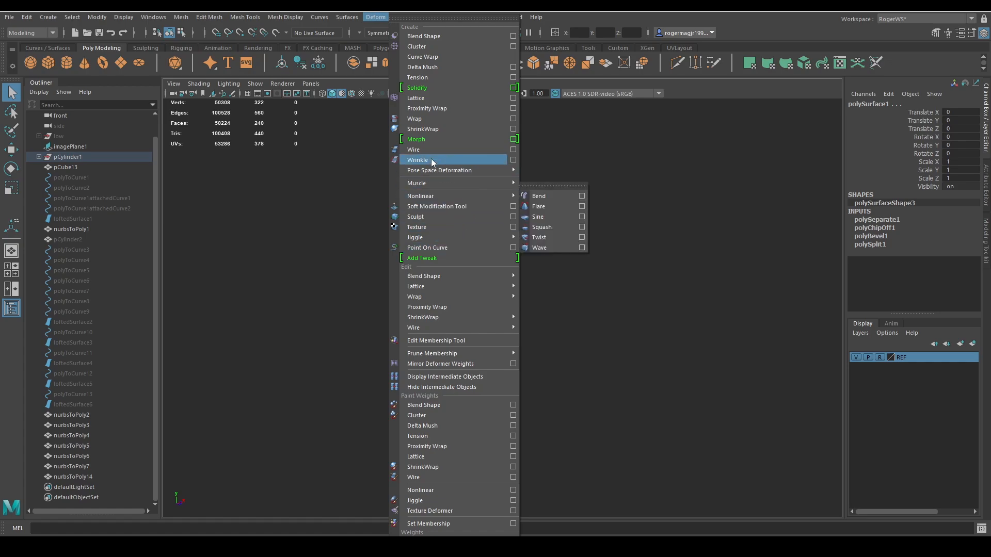
left_click(428, 133)
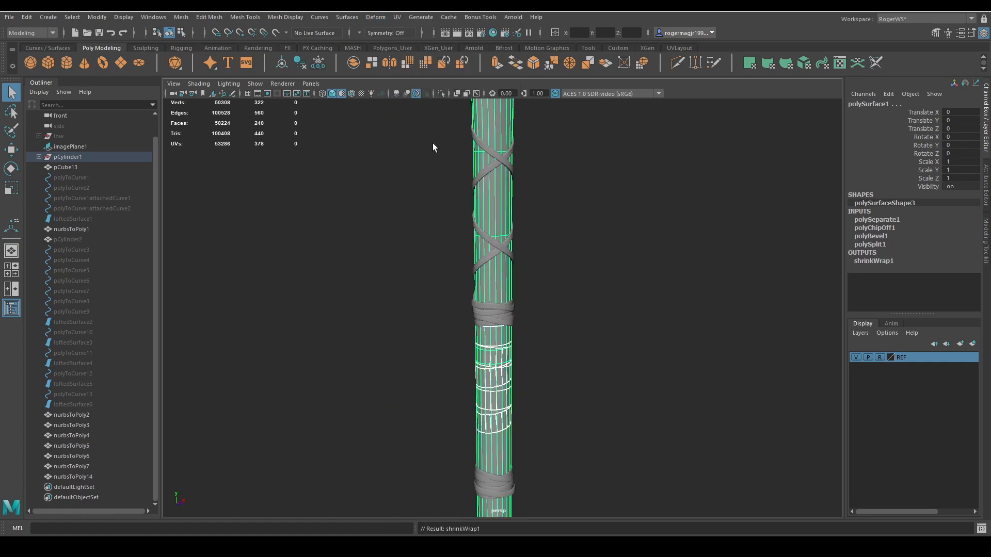
left_click(505, 293, "ctrl")
Extrude the faces of the combined bands with a thickness of 0.15 and preview the bands smoothed.
middle_click_drag(554, 311, 547, 275, "alt")
right_click_drag(548, 274, 615, 271, "alt")
key("ctrl+e")
middle_click_drag(572, 252, 583, 248)
key("3")
right_click_drag(583, 248, 597, 266, "alt")
middle_click_drag(604, 249, 607, 251)
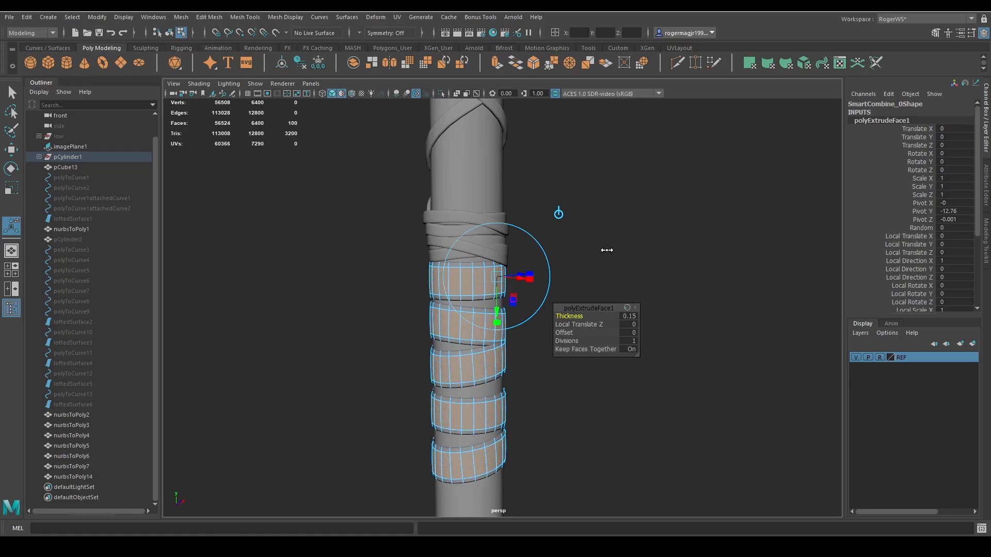
key("q")
right_click_drag(607, 250, 615, 228)
left_click(615, 229)
left_click_drag(613, 239, 553, 260, "alt")
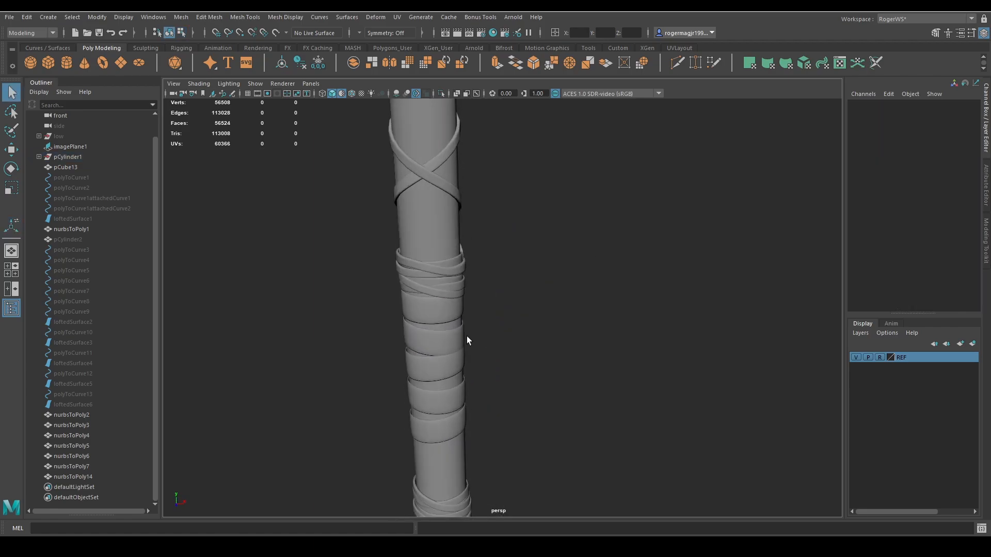
Delete the combined bands from the grip area.
left_click_drag(466, 336, 446, 291, "alt")
left_click(441, 293)
left_click(432, 293)
middle_click_drag(516, 302, 534, 281, "alt")
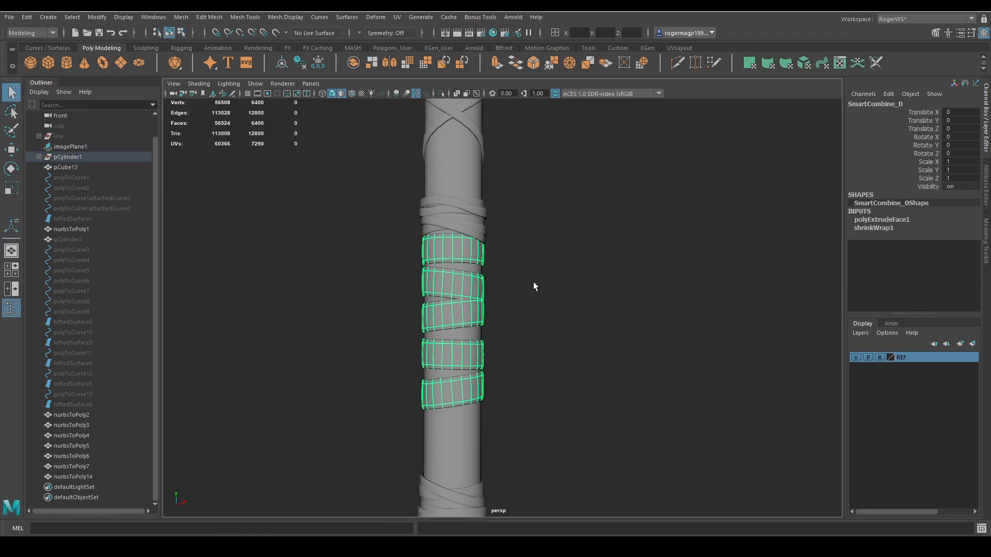
left_click(535, 297)
Delete the two leftover horizontal edge loops from the handle below the upper wrap.
left_click(464, 304)
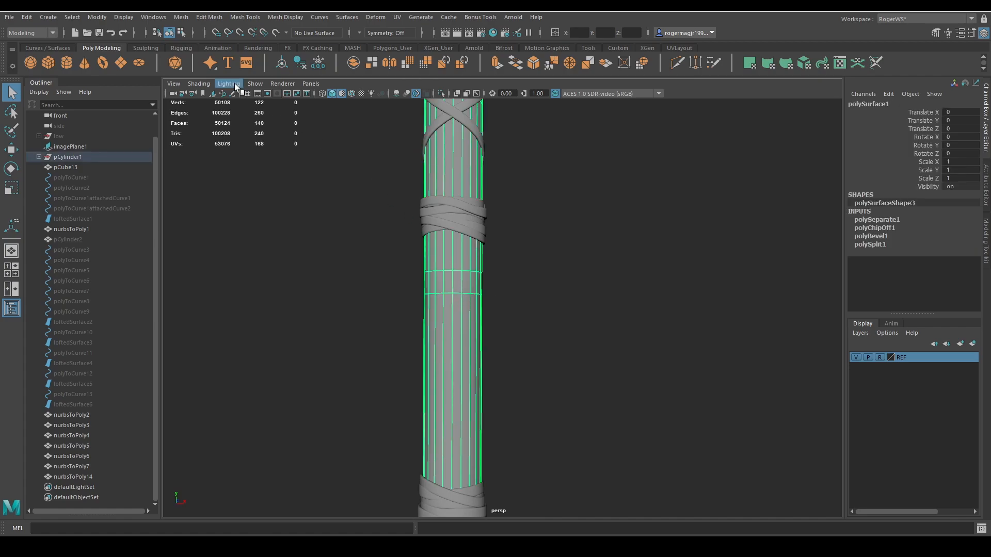
right_click_drag(428, 306, 448, 271)
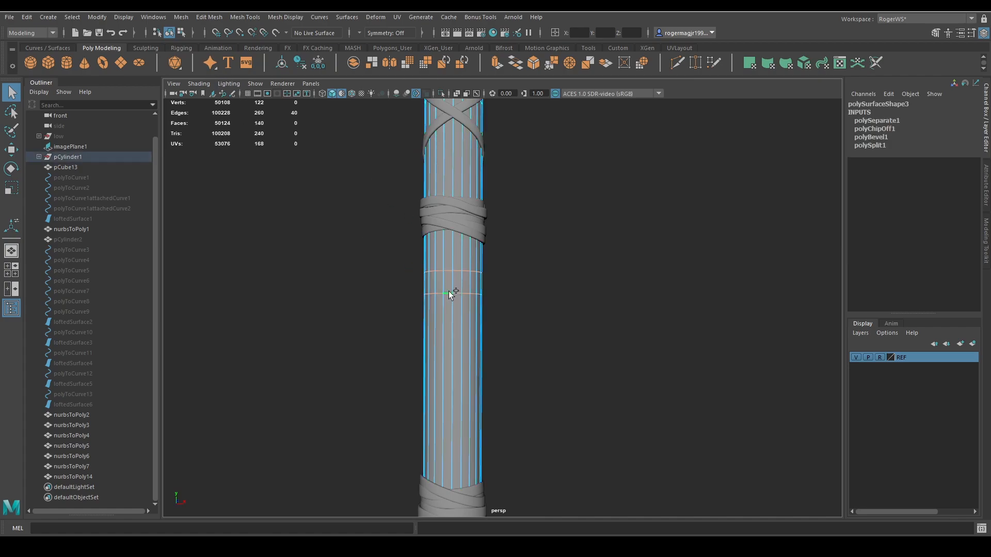
key("Delete")
key("F8")
Create a polygon helix and move it down to the grip area, about -16.361 in Y.
left_click(96, 17)
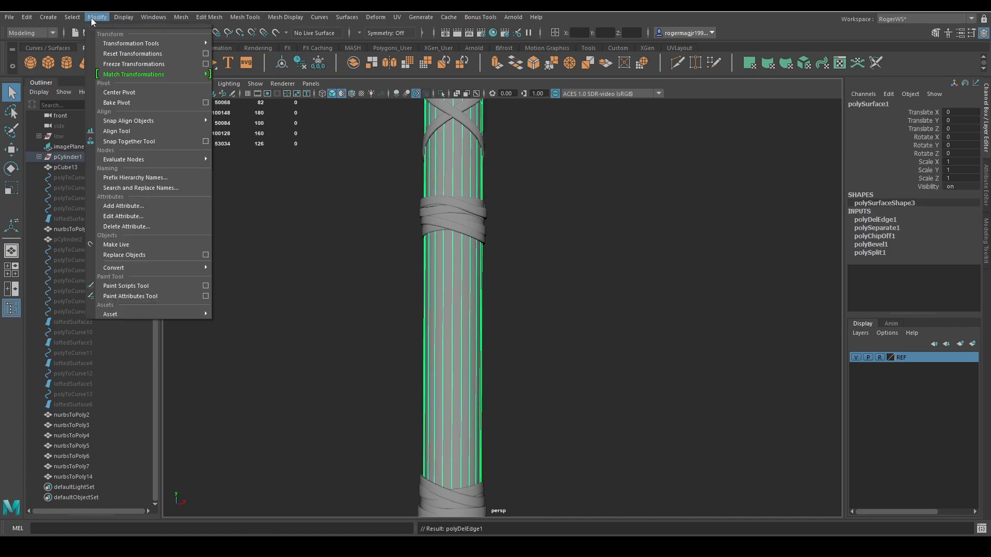
mouse_move(78, 55)
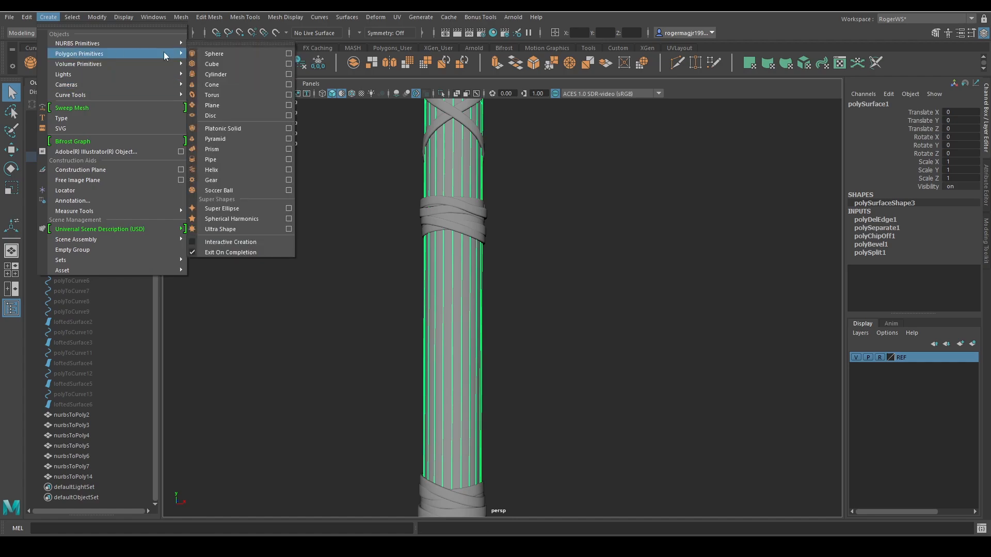
left_click(211, 169)
scroll(500, 231, "down", 5)
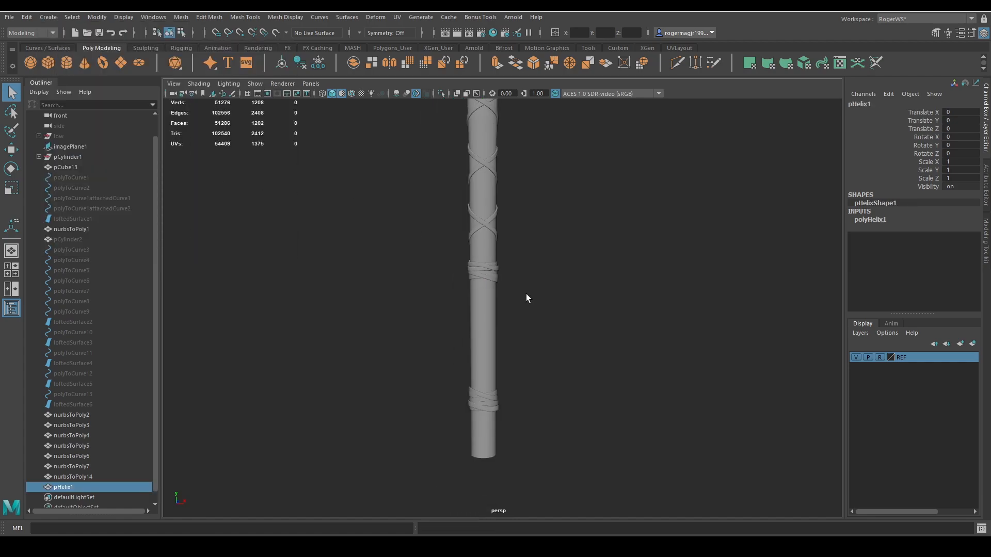
key("w")
key("4")
left_click_drag(483, 188, 482, 287)
key("5")
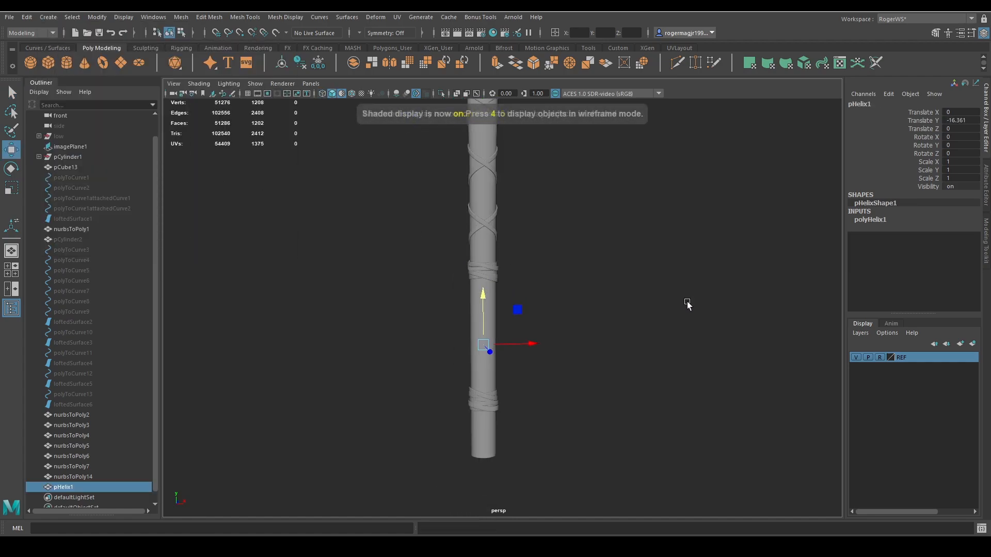
Set the helix to 5.07 coils, 8.92 height and 4.43 width so it wraps around the handle.
scroll(687, 302, "up", 2)
left_click(871, 219)
left_click(930, 228)
mouse_move(652, 248)
middle_mouse_down()
mouse_move(822, 274)
mouse_move(708, 261)
middle_mouse_up()
left_click(924, 236)
key("4")
left_click(927, 245)
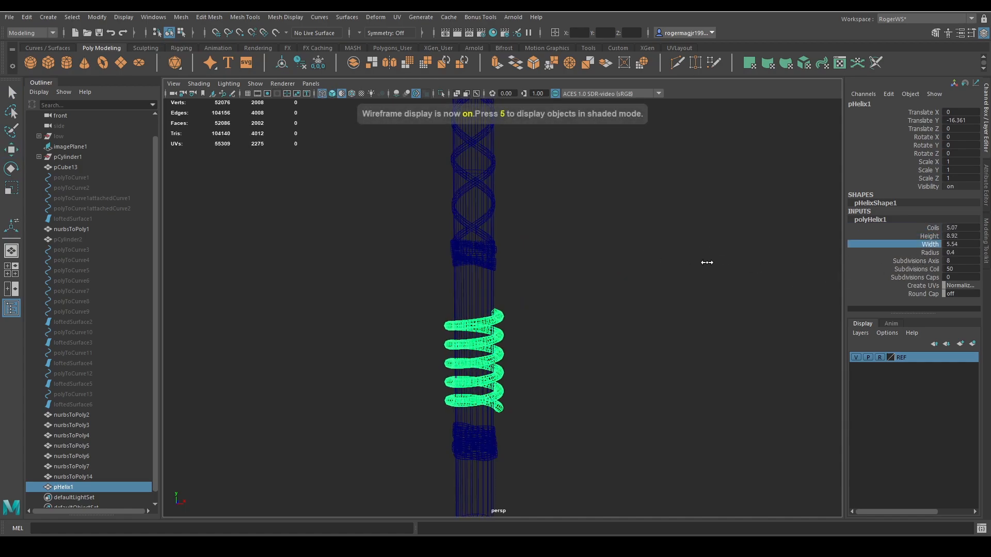
key("5")
left_click_drag(682, 265, 608, 291, "alt")
middle_click_drag(608, 291, 562, 288)
left_click_drag(562, 288, 828, 292, "alt")
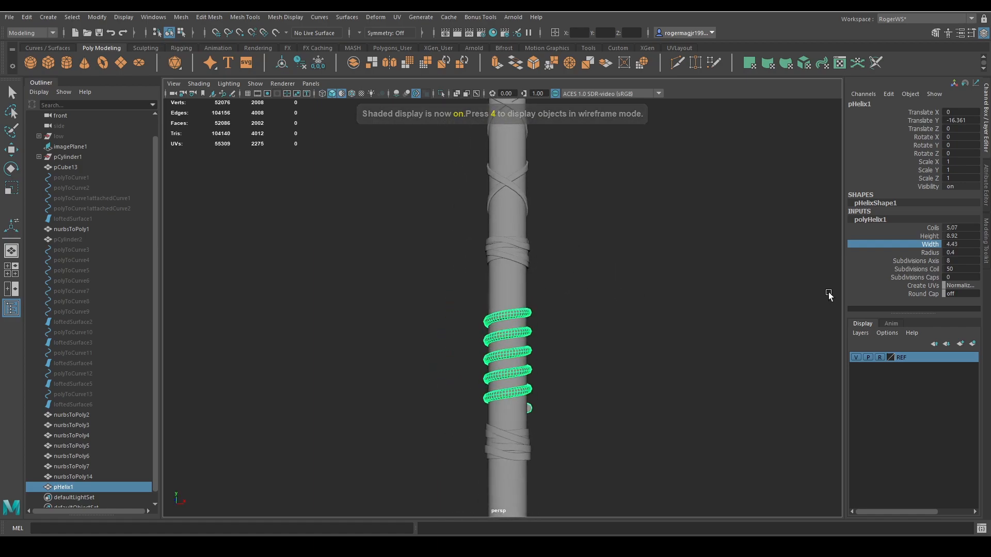
Set the helix's coil subdivisions to 20 and its number of coils to 11.5.
left_click(929, 269)
middle_click_drag(738, 261, 565, 235)
left_click_drag(572, 234, 576, 257, "alt")
scroll(566, 271, "up", 5)
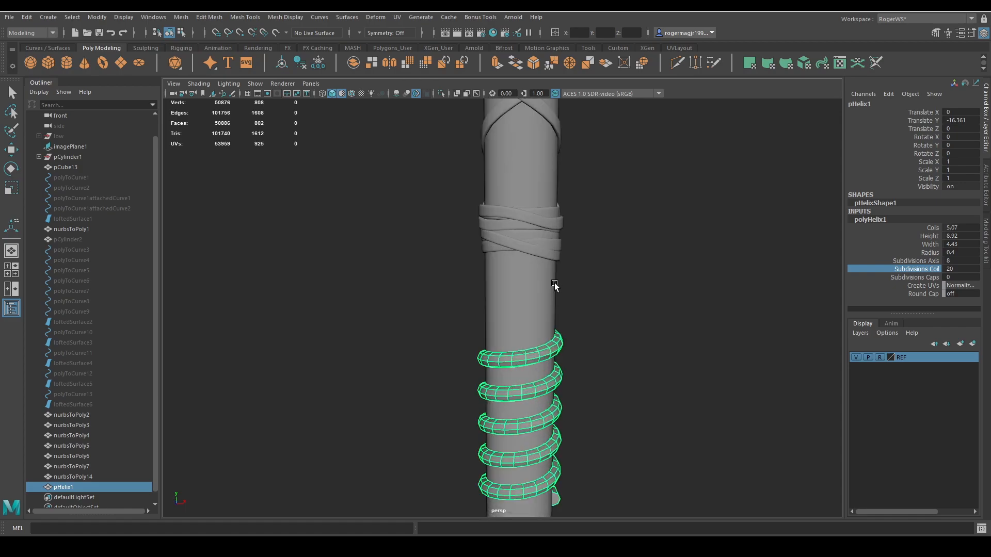
middle_click_drag(555, 285, 549, 248, "alt")
left_click(933, 228)
middle_click_drag(775, 261, 899, 268)
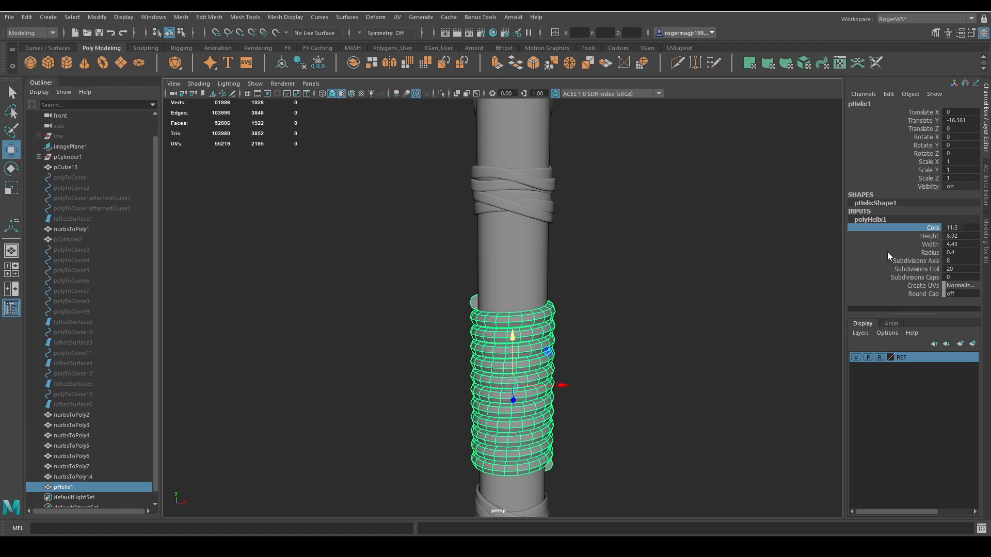
Set the helix's height to 13.39 and raise it to about -14.962 in Y.
left_click(930, 236)
middle_click_drag(655, 270, 723, 272)
middle_click_drag(653, 271, 651, 233, "alt")
scroll(664, 244, "down", 3)
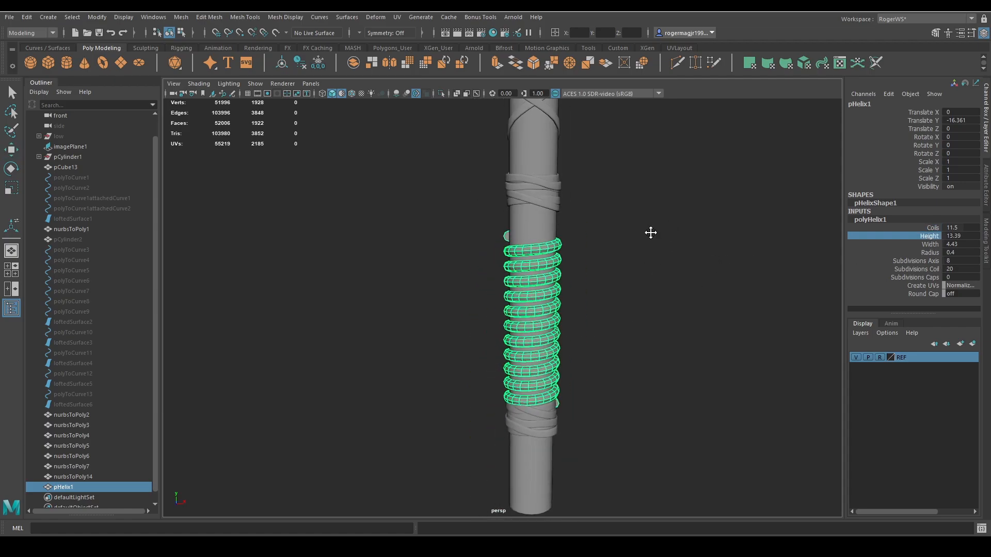
key("w")
left_click_drag(534, 265, 535, 247)
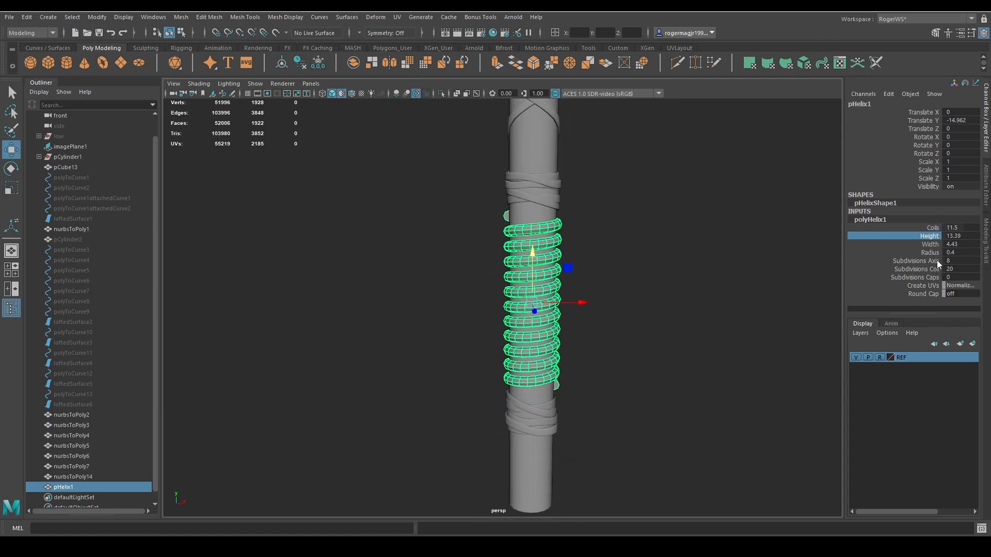
Set the helix's coils to 13.18 and raise it to about -14.487 in Y.
left_click(897, 237)
middle_click_drag(741, 239, 802, 241)
key("w")
left_click_drag(527, 252, 531, 245)
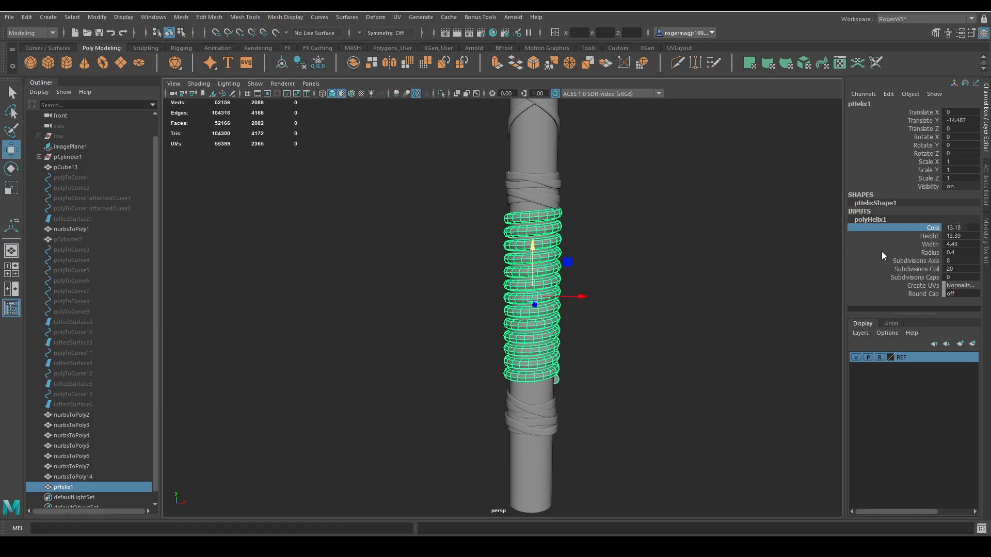
Set the helix's height to 15.56 and lower it slightly to fit between the upper and lower wraps.
left_click(930, 235)
middle_click_drag(692, 246, 810, 255)
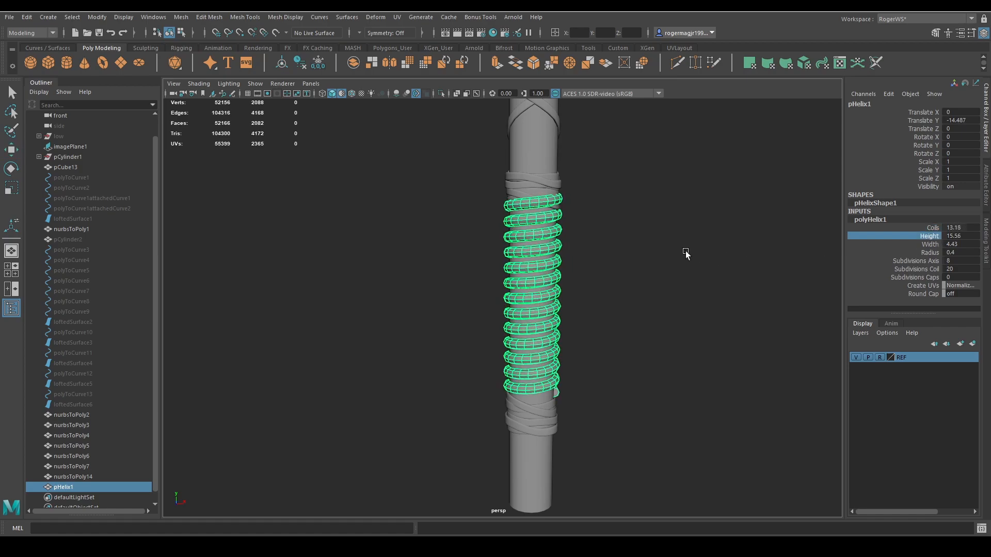
key("w")
left_click_drag(532, 239, 533, 251)
key("q")
Convert one lengthwise edge loop of the helix to a curve and delete the helix mesh.
scroll(626, 263, "up", 4)
right_click_drag(625, 264, 622, 228)
double_click(547, 183)
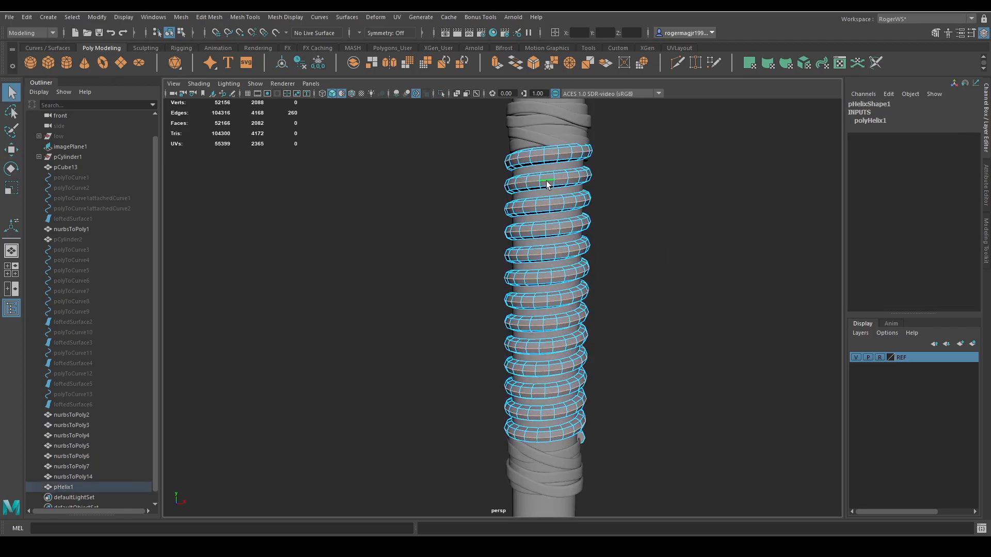
left_click(99, 17)
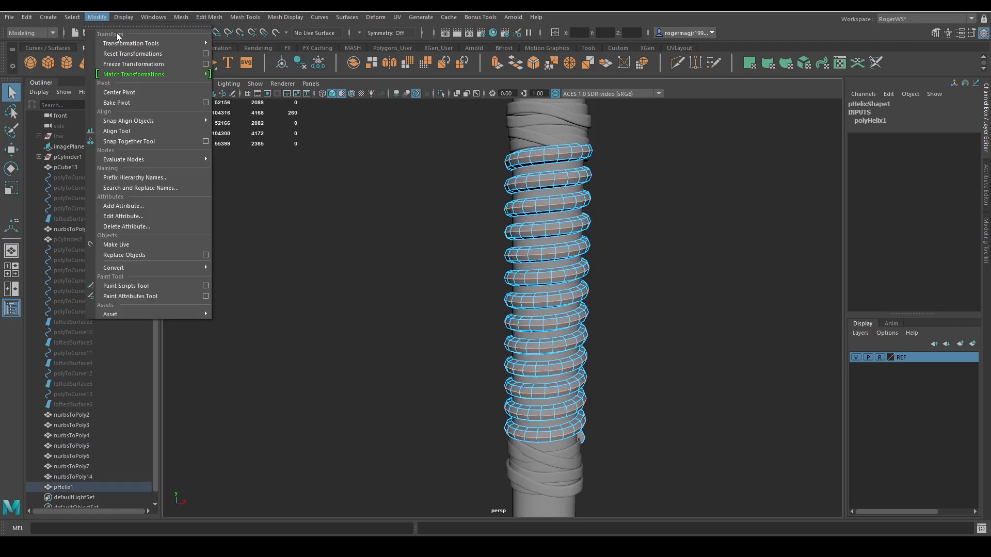
mouse_move(131, 268)
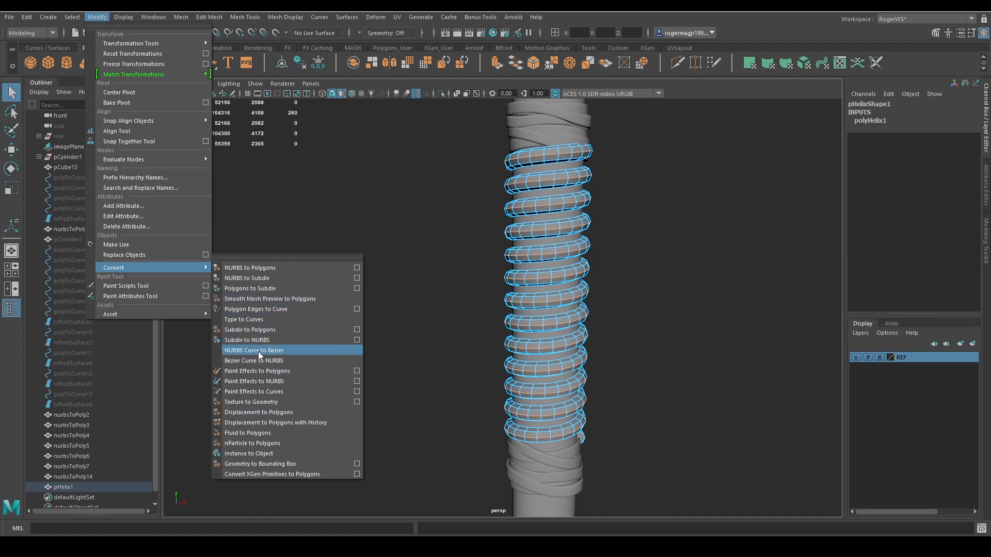
left_click(243, 309)
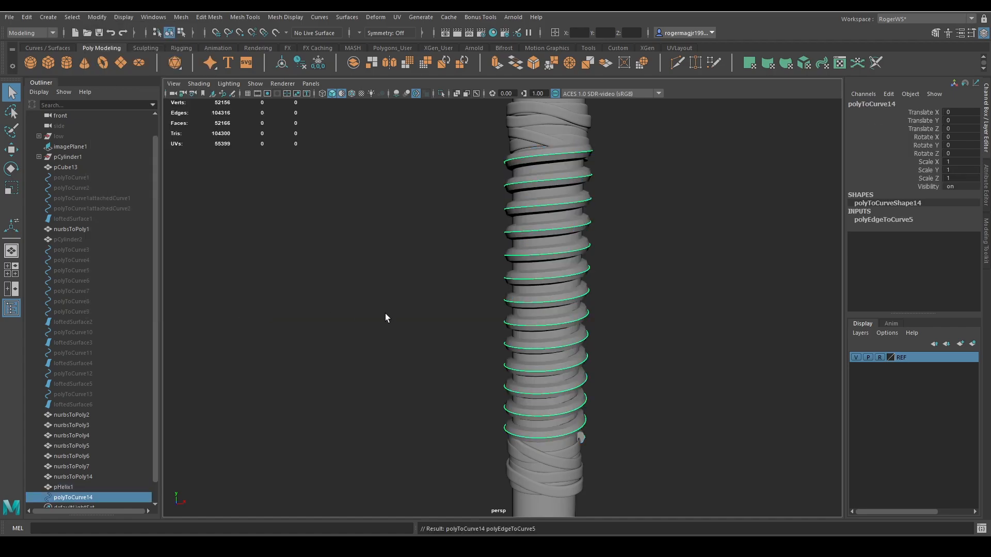
left_click(550, 248)
key("Delete")
left_click(572, 179)
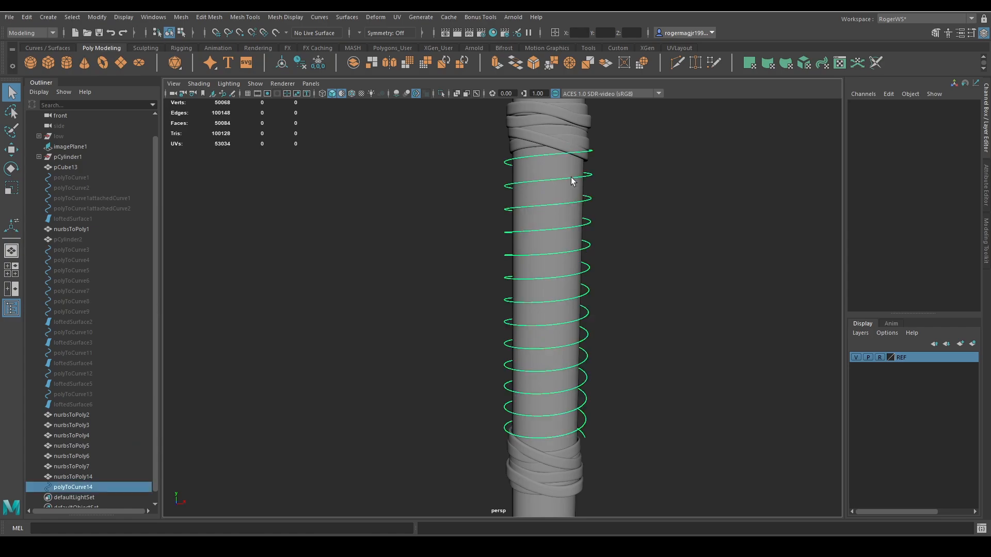
Shrink-wrap the spiral curve onto the handle.
left_click(549, 181, "shift")
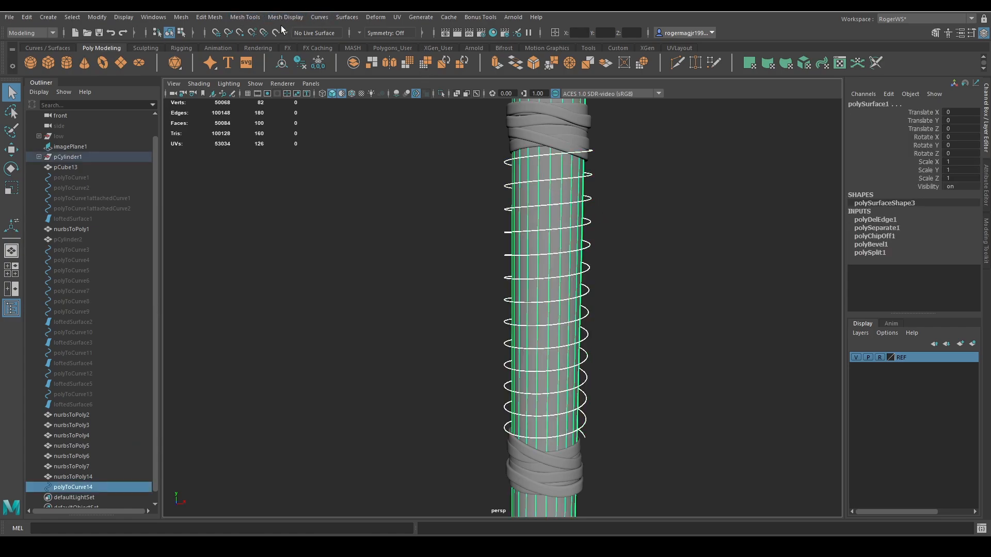
left_click(375, 17)
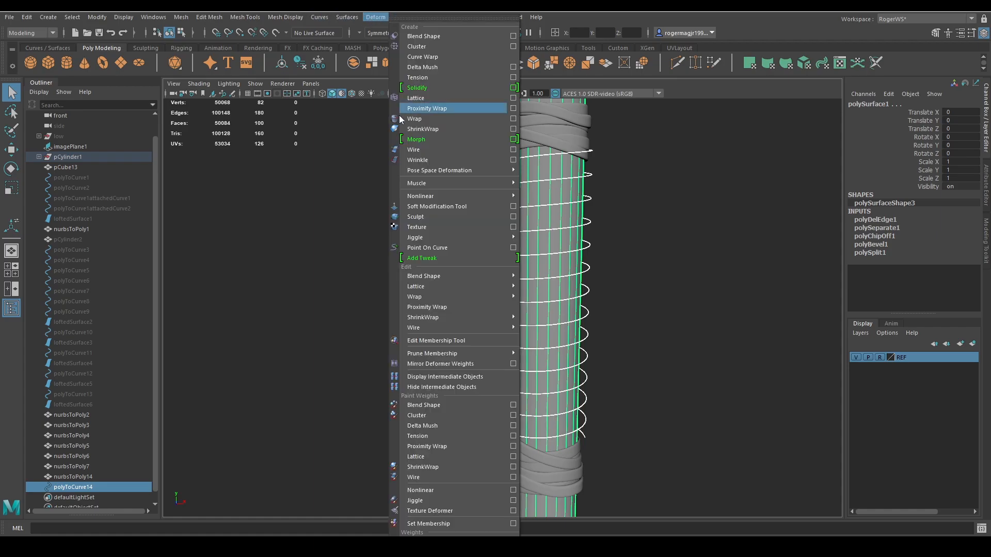
left_click(426, 131)
left_click(580, 224)
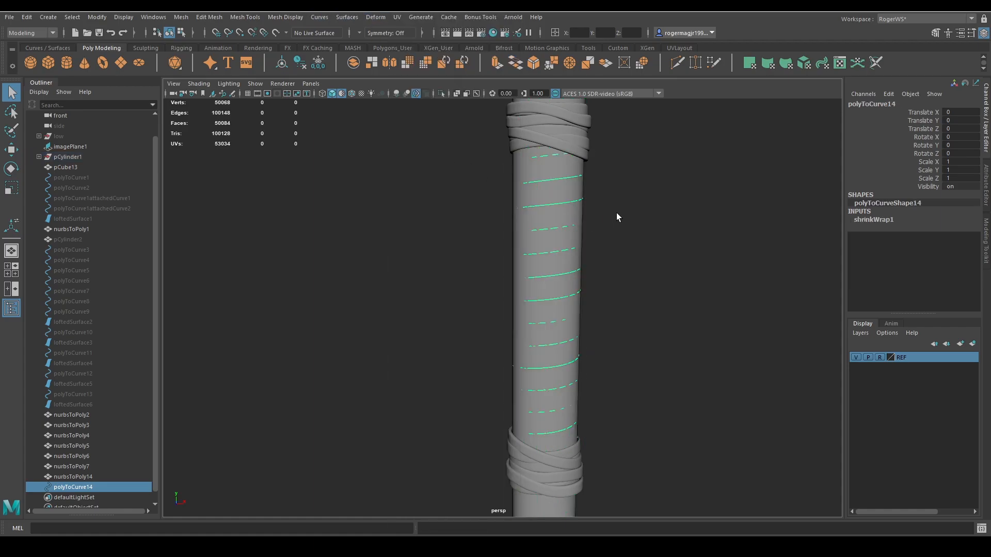
Duplicate the wrapped spiral curve and move the copy down to about -1.856 in Y.
middle_click_drag(616, 213, 578, 232, "alt")
right_click_drag(578, 232, 667, 236, "alt")
middle_click_drag(657, 220, 645, 243, "alt")
right_click_drag(645, 243, 511, 207, "alt")
key("ctrl+d")
key("w")
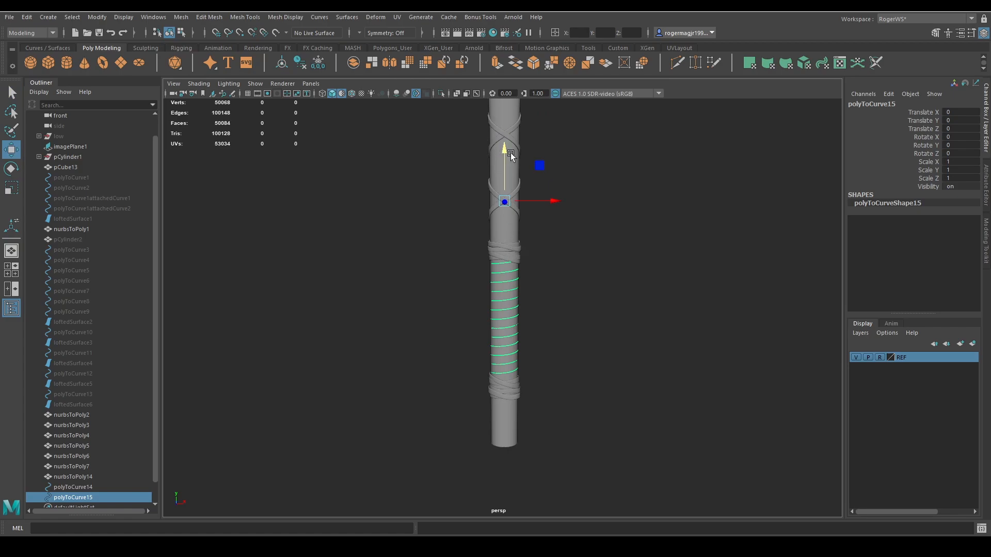
left_click_drag(510, 153, 507, 165)
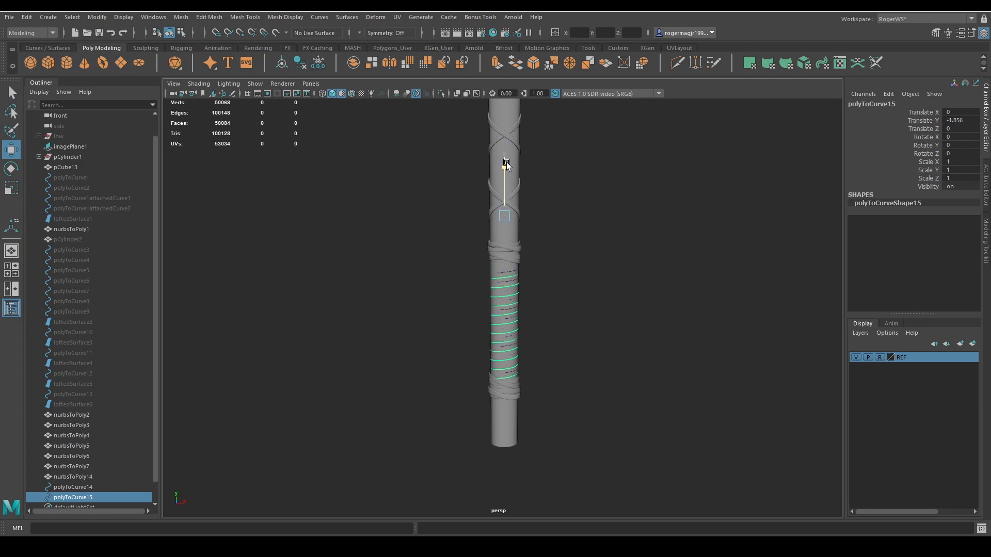
right_click_drag(549, 225, 567, 260, "alt")
key("r")
left_click_drag(567, 259, 548, 270, "alt")
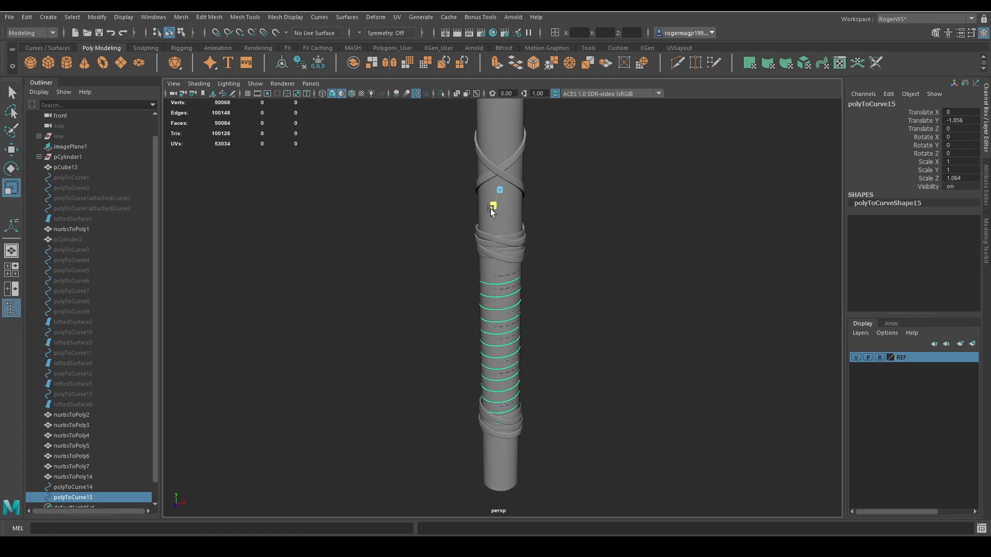
left_click_drag(491, 212, 486, 215)
key("ctrl+z")
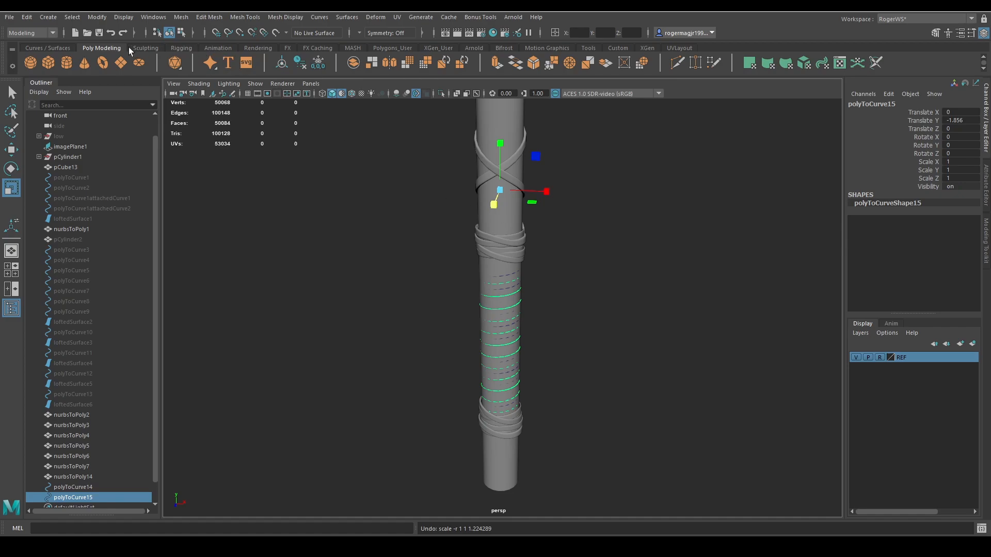
Center the lower spiral curve's pivot and scale the curve outward to about 1.09 in X and 1.152 in Z.
left_click(283, 61)
left_click_drag(546, 247, 542, 258, "alt")
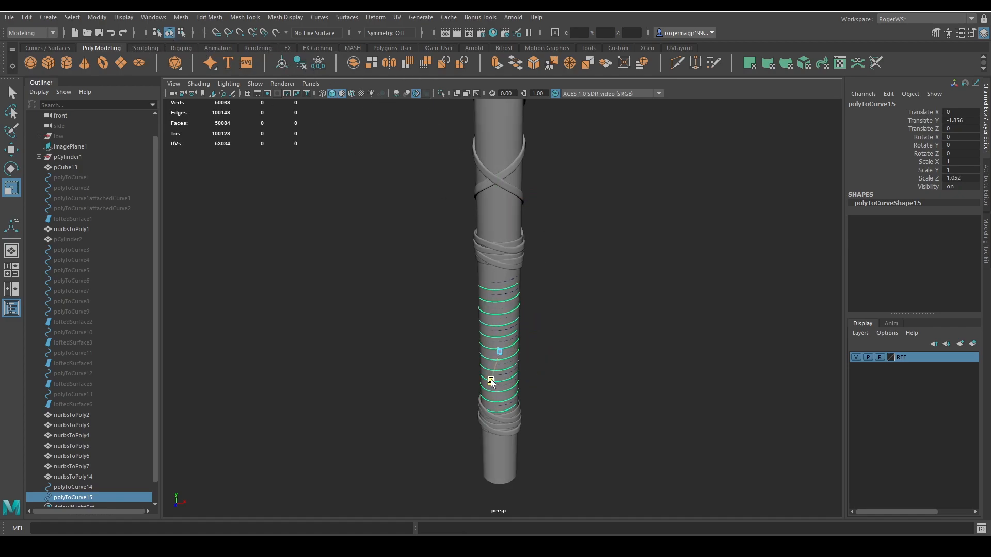
left_click_drag(490, 384, 546, 354)
scroll(546, 354, "up", 3)
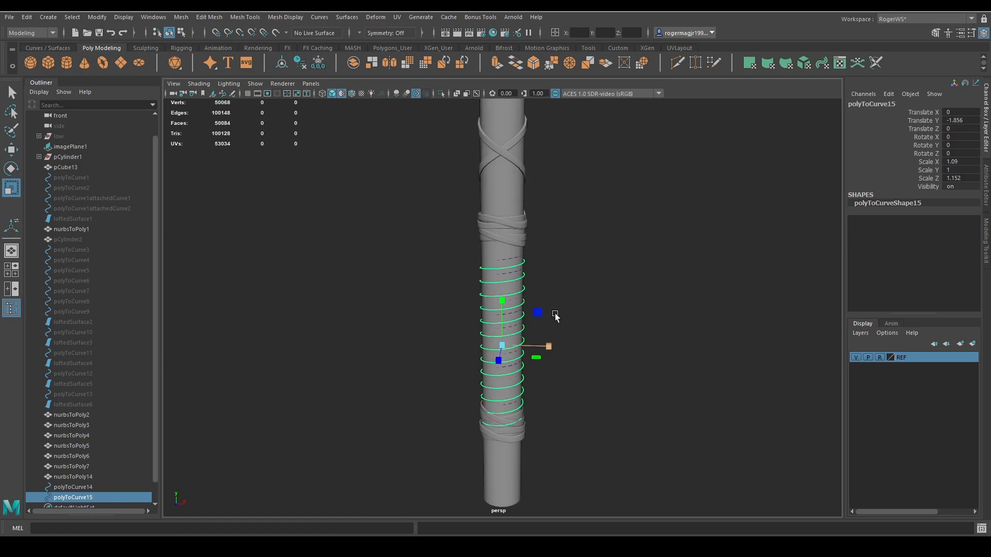
Loft a surface between the two spiral curves and reverse the surface direction.
key("q")
left_click(520, 243, "shift")
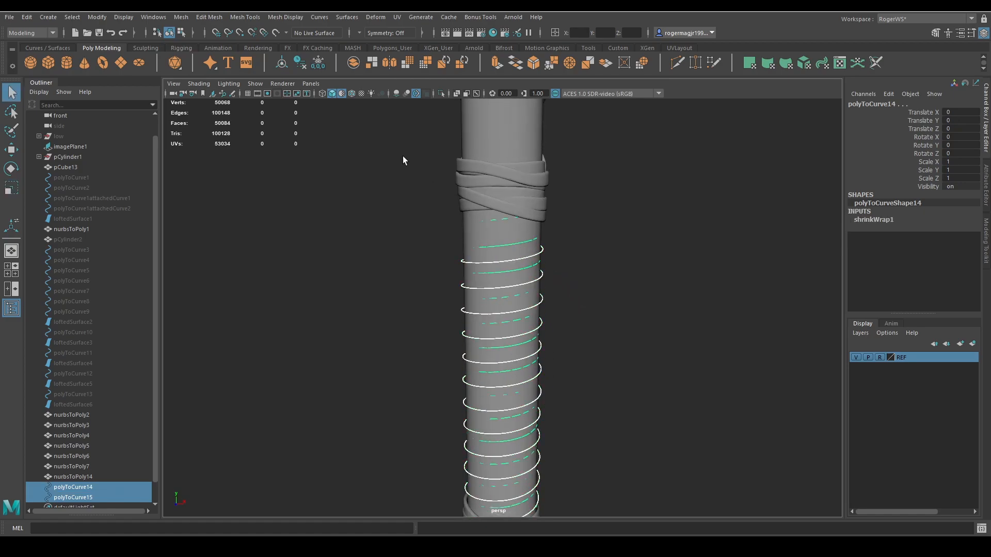
left_click(48, 48)
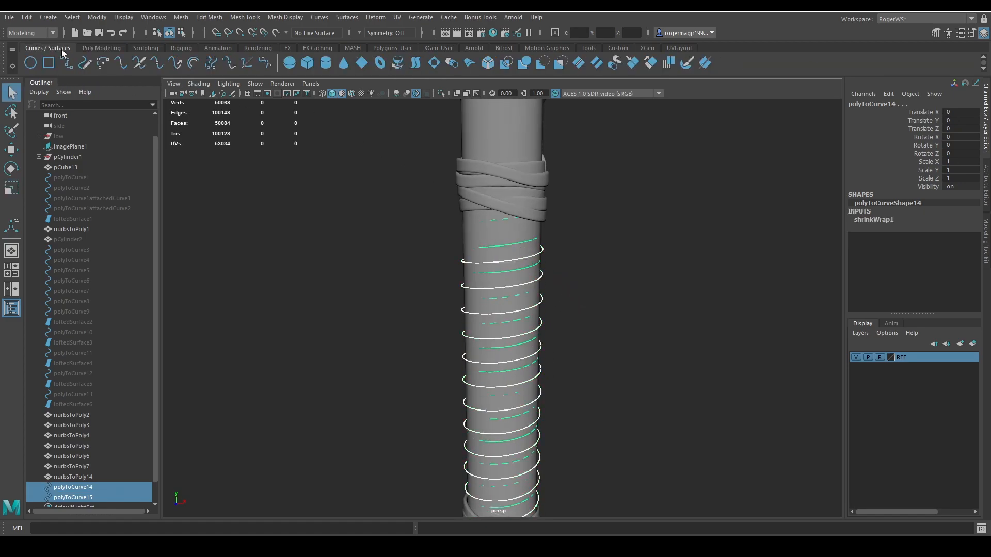
left_click(416, 64)
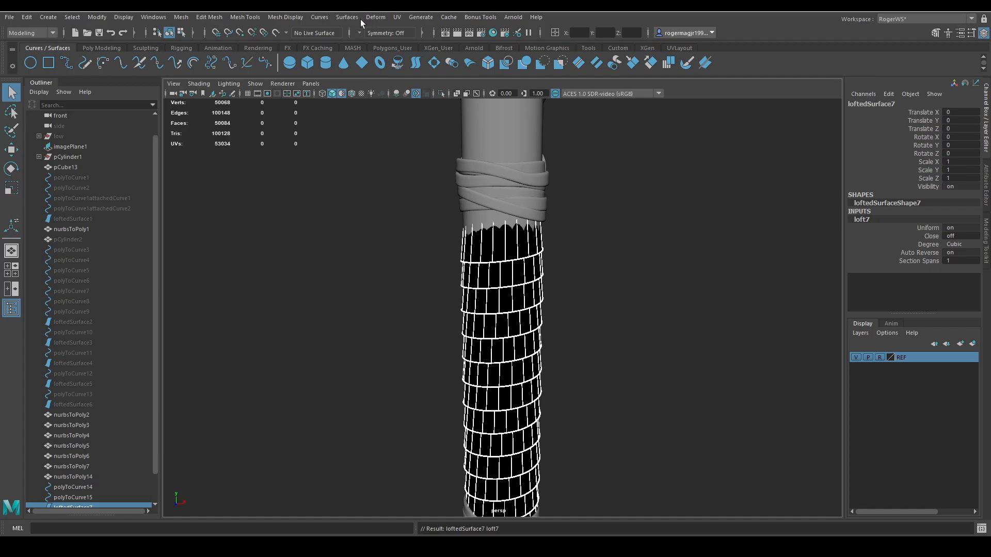
left_click(339, 19)
left_click(363, 382)
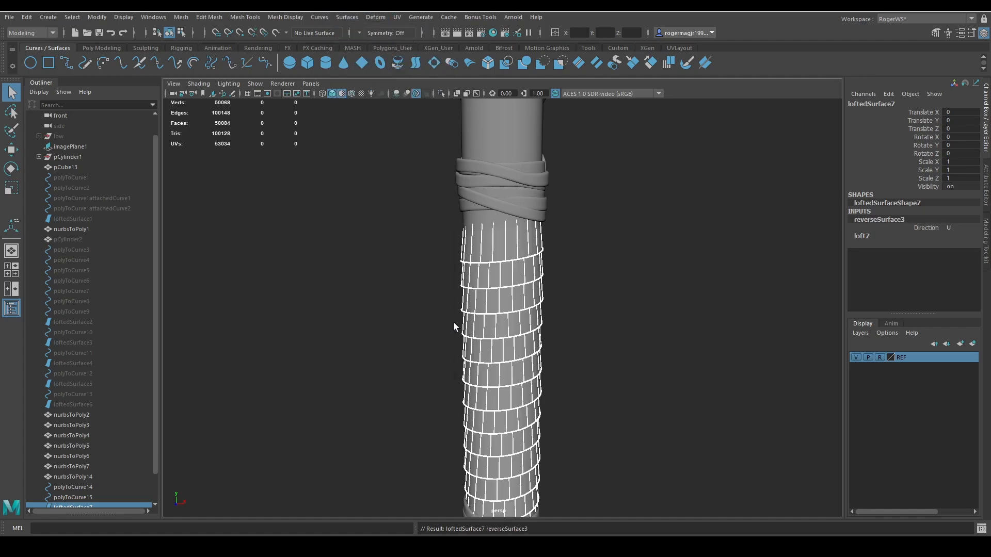
Convert the lofted spiral surface to polygons.
left_click(503, 247)
left_click(95, 18)
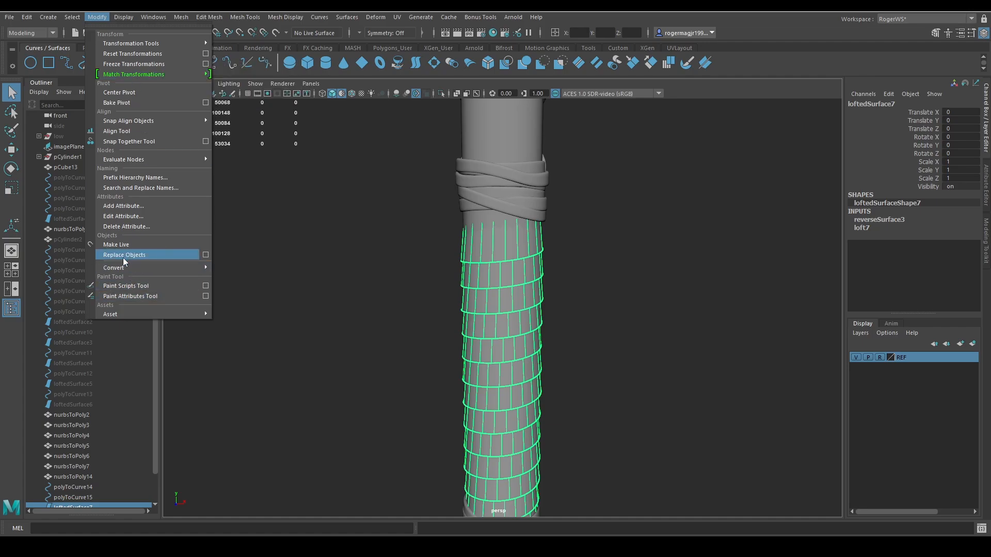
mouse_move(157, 270)
left_click(266, 268)
Isolate the converted spiral mesh, extrude its faces with a thickness of about 0.19, and show the whole model again.
left_click(504, 246)
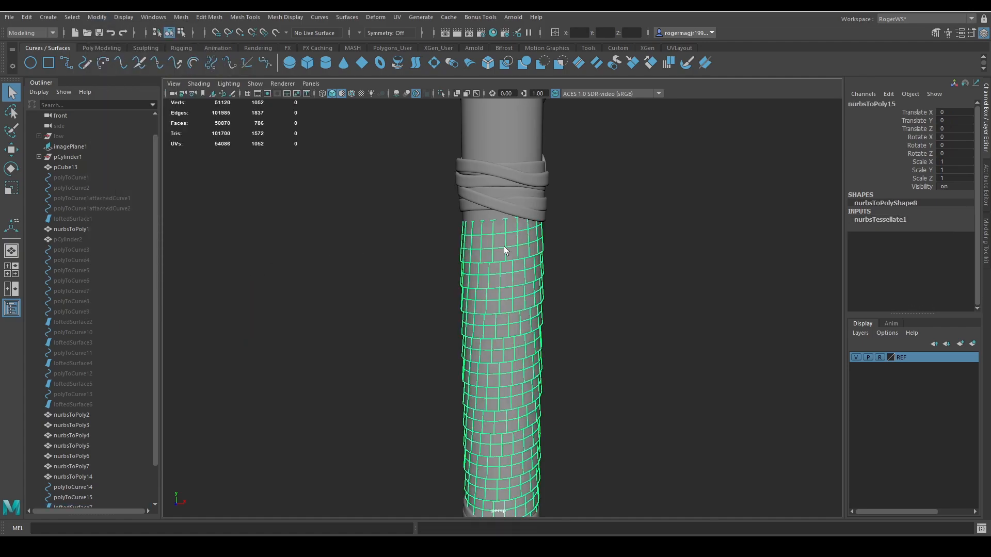
key("ctrl+1")
key("3")
left_click_drag(574, 259, 581, 248, "alt")
key("ctrl+e")
middle_click_drag(601, 222, 624, 223)
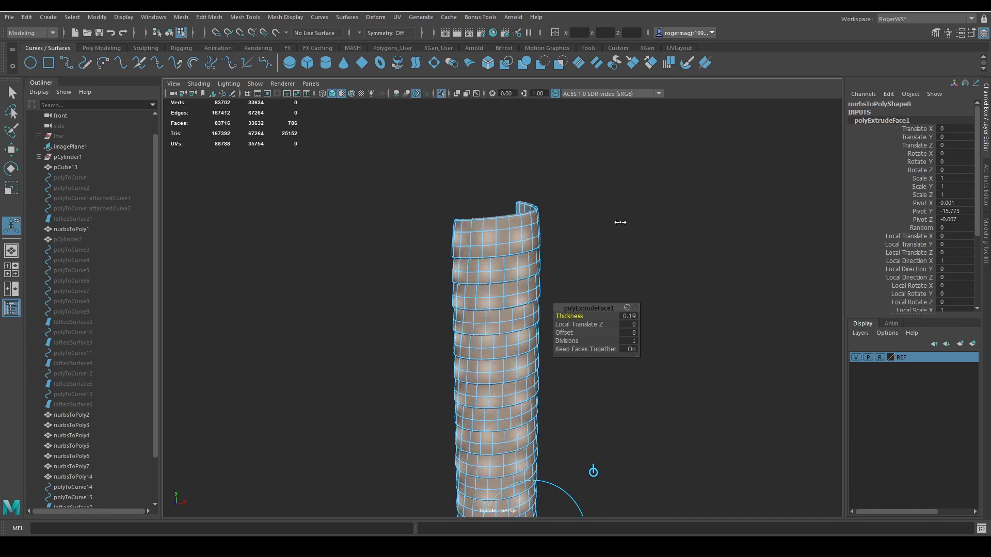
key("q")
left_click(616, 233)
key("ctrl+1")
Examine the spiral grip from several angles and compare its wrapping with the leather grip in the reference photo.
scroll(604, 253, "down", 3)
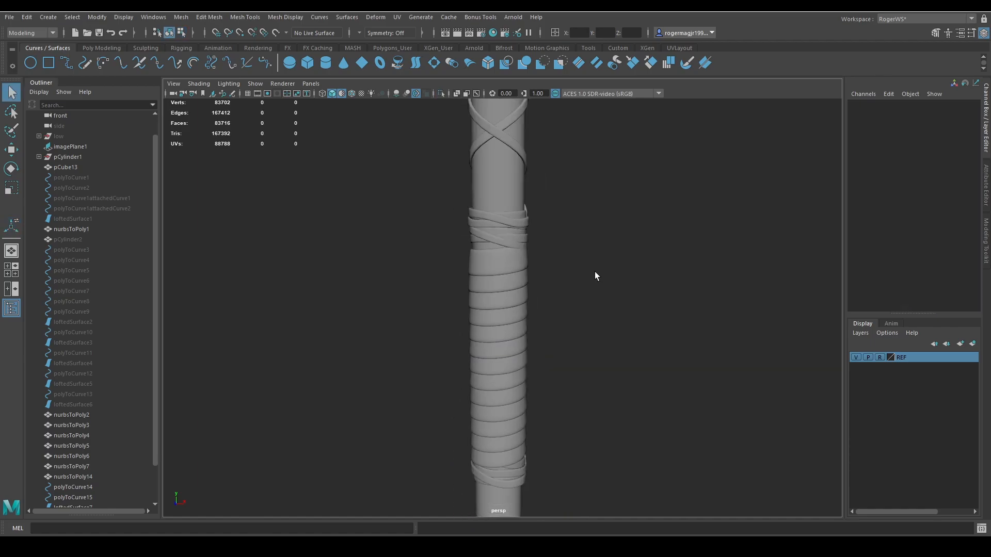
left_click_drag(594, 271, 577, 263, "alt")
scroll(565, 267, "down", 4)
middle_click_drag(558, 270, 570, 254, "alt")
scroll(570, 254, "up", 3)
mouse_move(571, 254)
left_mouse_down("alt")
mouse_move(594, 276)
mouse_move(567, 262)
left_mouse_up("alt")
scroll(568, 269, "up", 3)
scroll(575, 268, "down", 6)
scroll(594, 277, "down", 3)
scroll(567, 262, "up", 4)
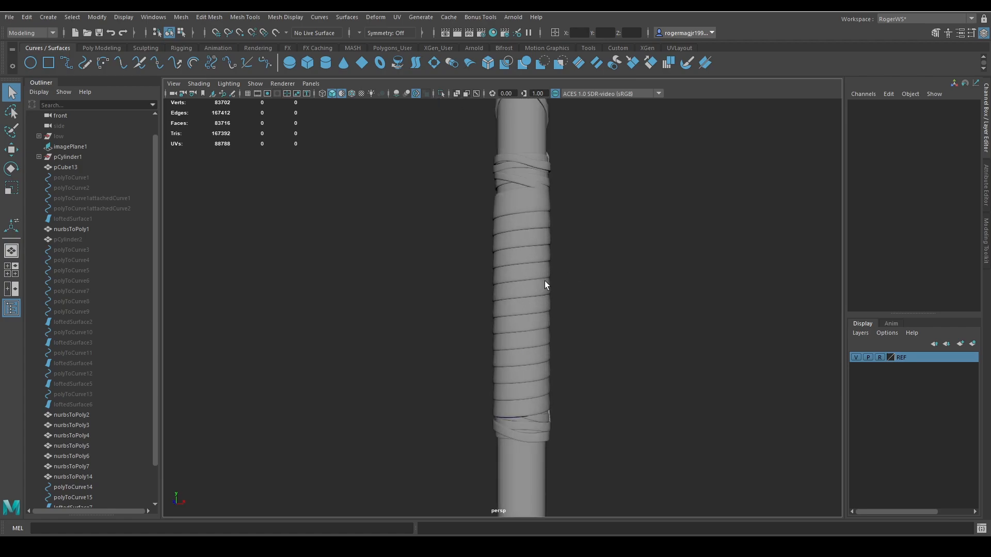
left_click(545, 281)
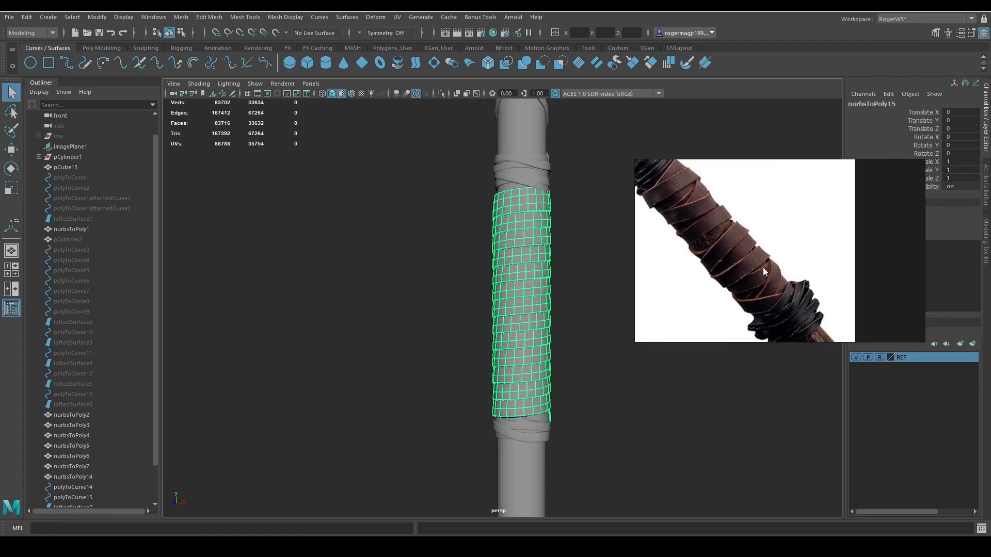
left_click(624, 279)
left_click_drag(624, 279, 572, 283, "alt")
left_click(490, 257)
left_click_drag(496, 257, 585, 250, "alt")
left_click(585, 250)
middle_click_drag(573, 250, 546, 285, "alt")
scroll(590, 256, "down", 10)
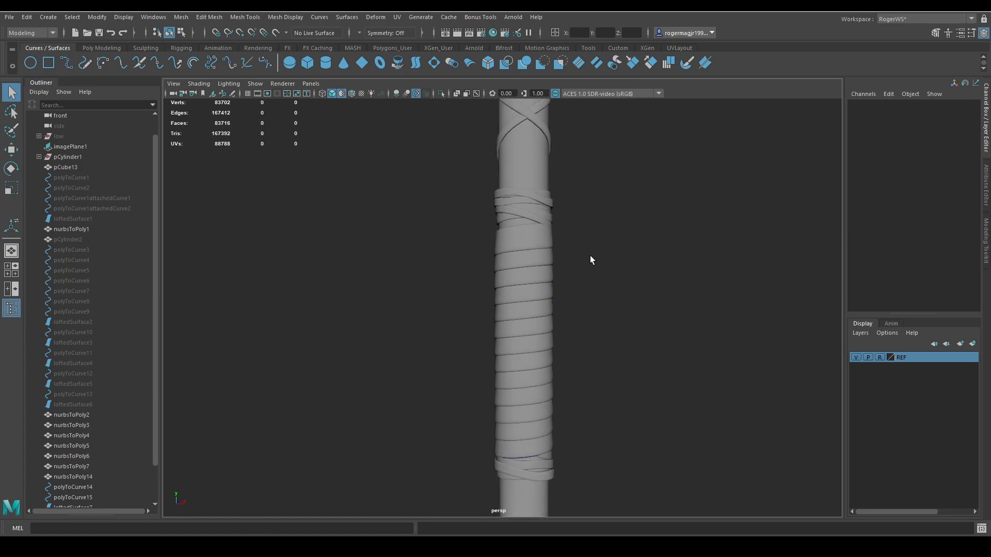
scroll(558, 289, "up", 6)
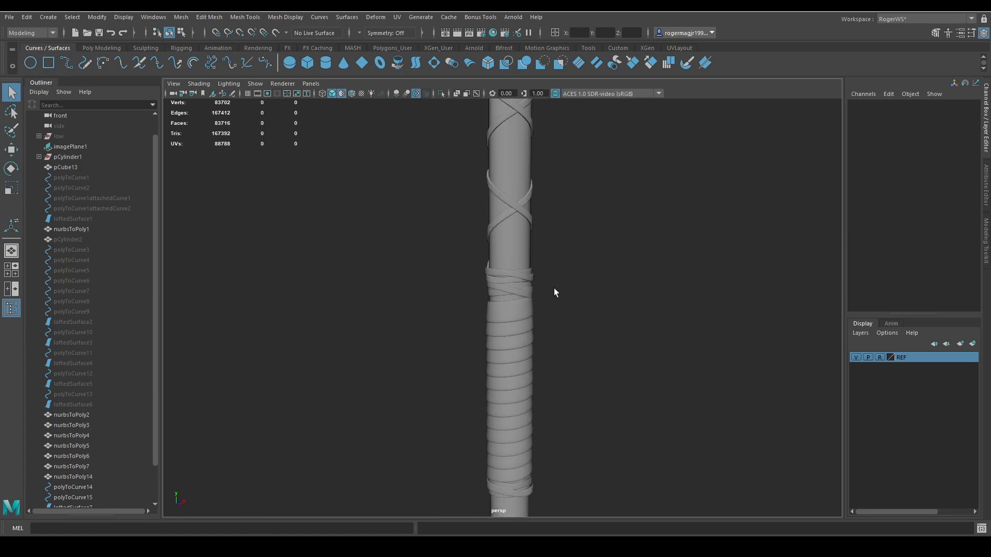
Delete the spiral grip mesh, its lofted surface and both spiral curves.
left_click(524, 311)
scroll(523, 309, "up", 2)
key("Delete")
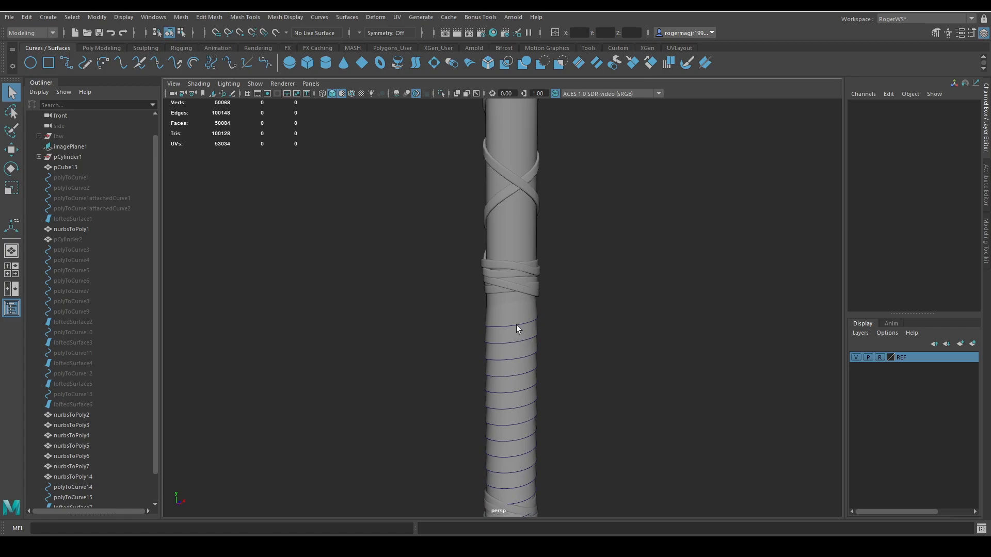
left_click(518, 313)
key("Delete")
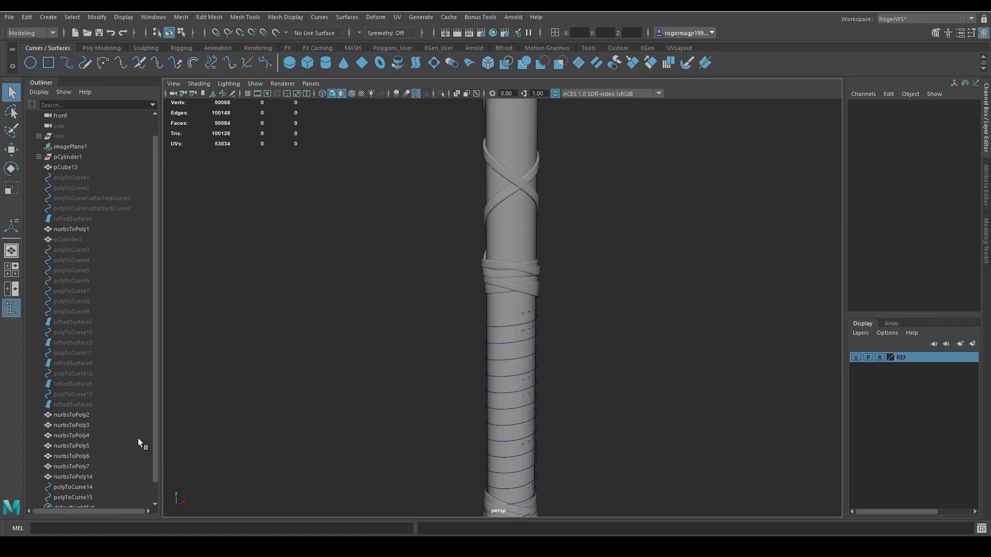
scroll(104, 436, "down", 1)
left_click(80, 466)
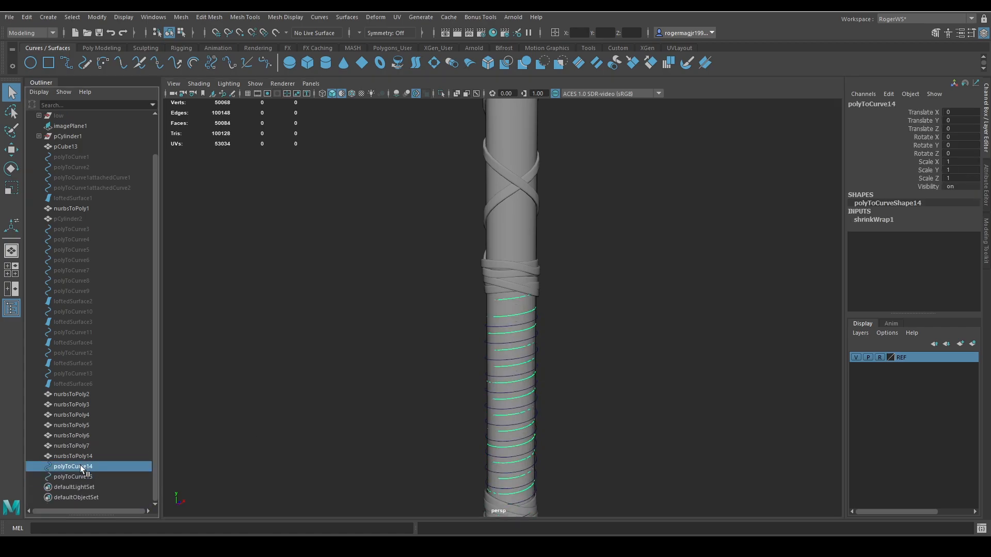
left_click(82, 476, "shift")
key("Delete")
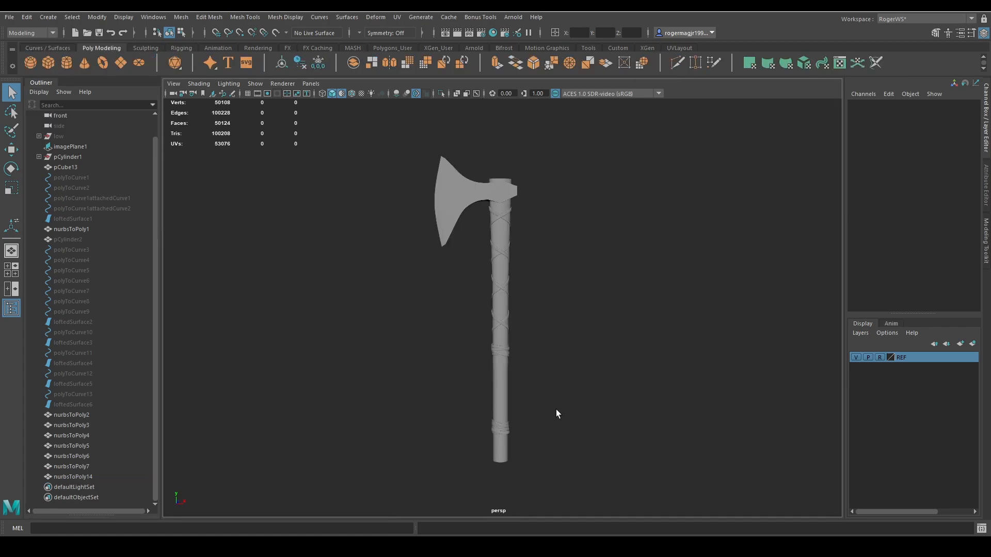
Duplicate the ring of handle faces between the two edge loops just below the upper wrap as a separate mesh.
scroll(556, 410, "up", 5)
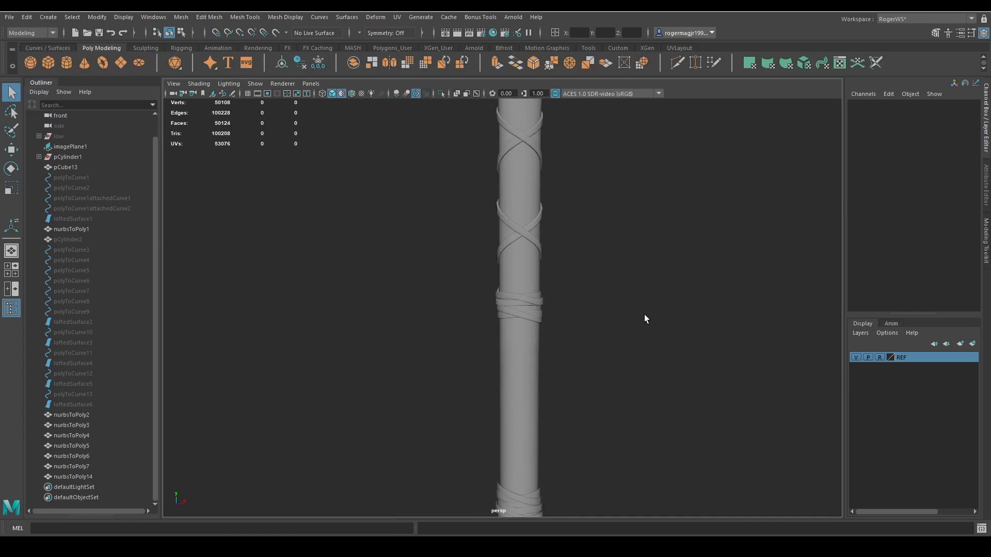
middle_click_drag(562, 359, 452, 292, "alt")
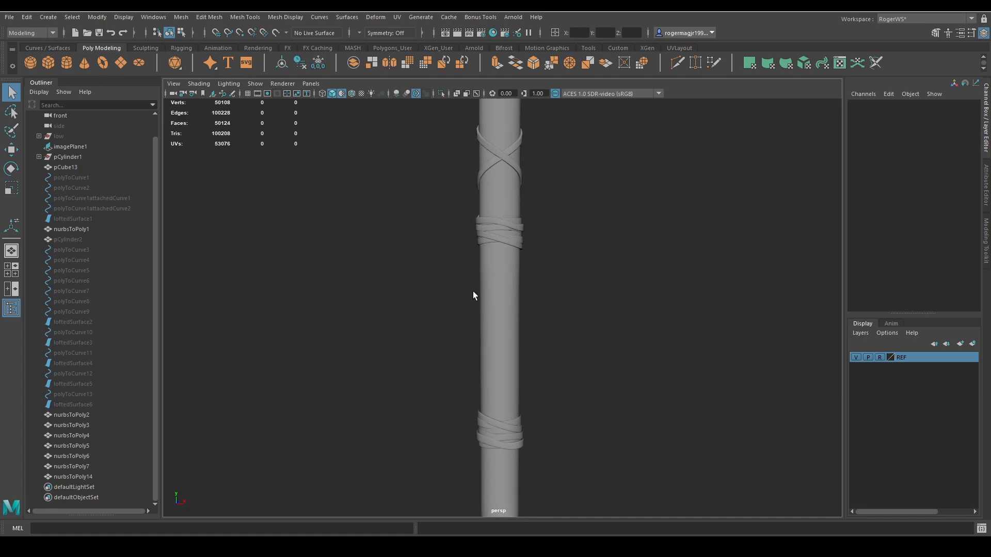
left_click(516, 289)
scroll(530, 284, "up", 5)
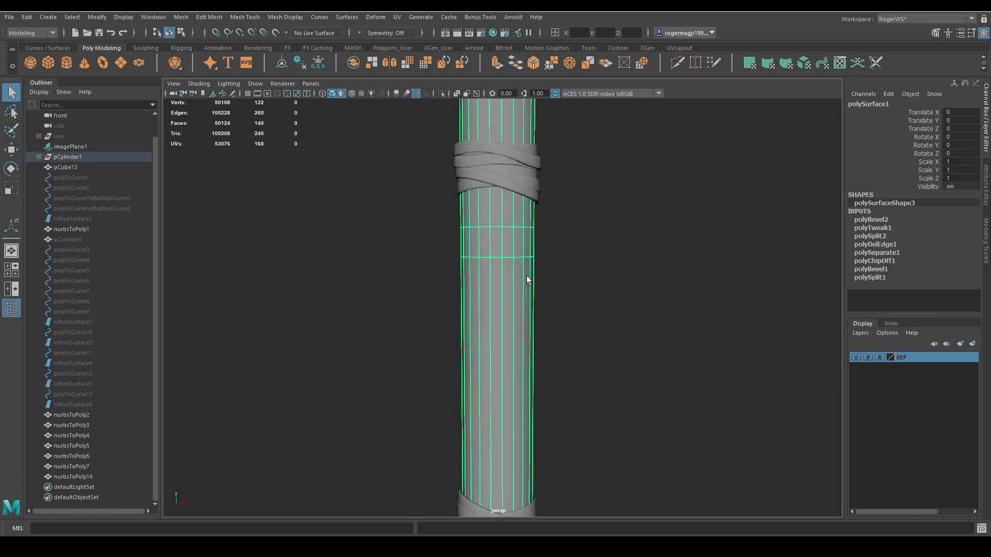
middle_click_drag(527, 276, 529, 313, "alt")
right_click_drag(507, 256, 506, 233)
double_click(504, 265)
double_click(496, 296, "shift")
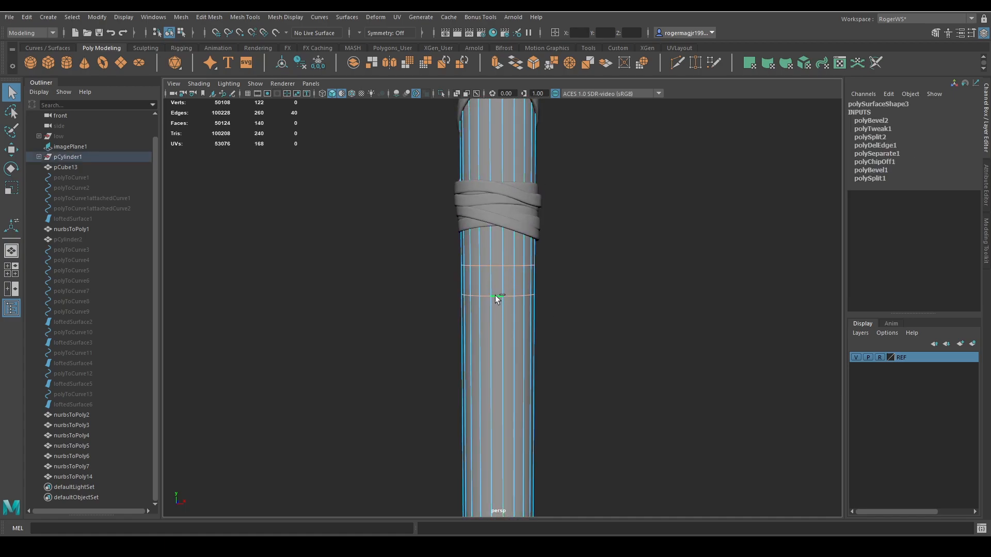
key("ctrl+shift+x")
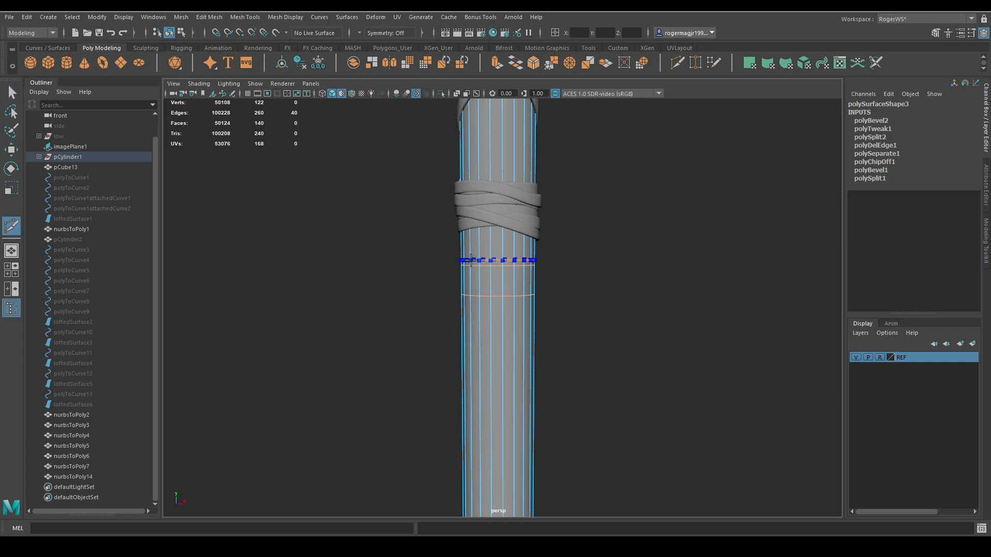
key("q")
right_click_drag(499, 289, 499, 308)
left_click(494, 281)
double_click(483, 280, "shift")
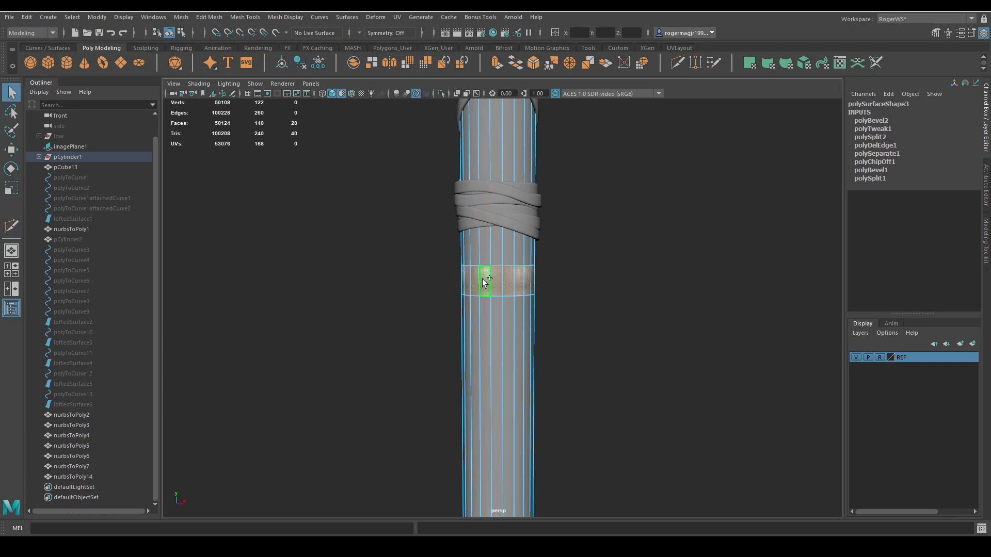
mouse_move(587, 262)
right_mouse_down("shift")
mouse_move(574, 456)
mouse_move(586, 261)
right_mouse_up("shift")
scroll(573, 281, "down", 4)
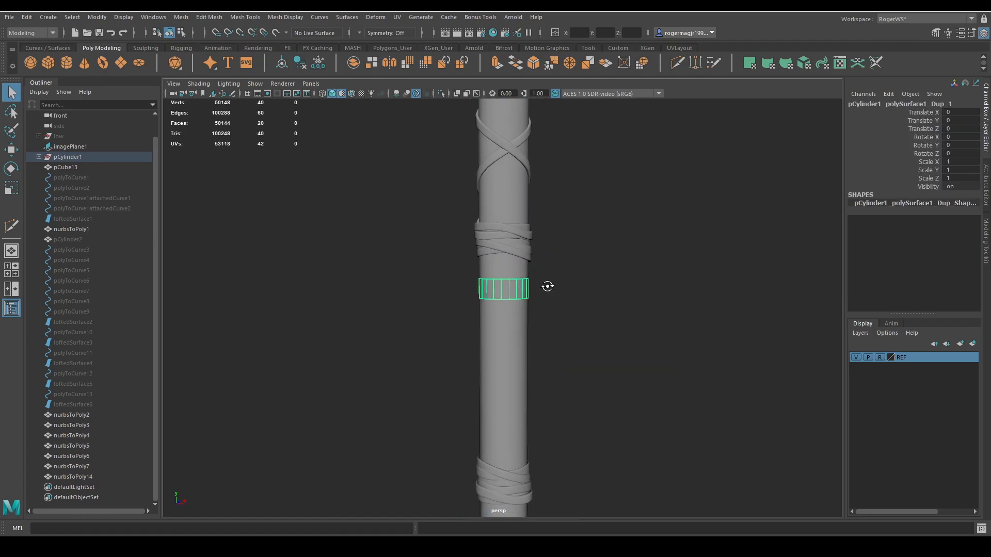
Raise the duplicated ring to about 1.71 in Y, against the upper wrap, and extrude it with a thickness of about 0.26.
key("w")
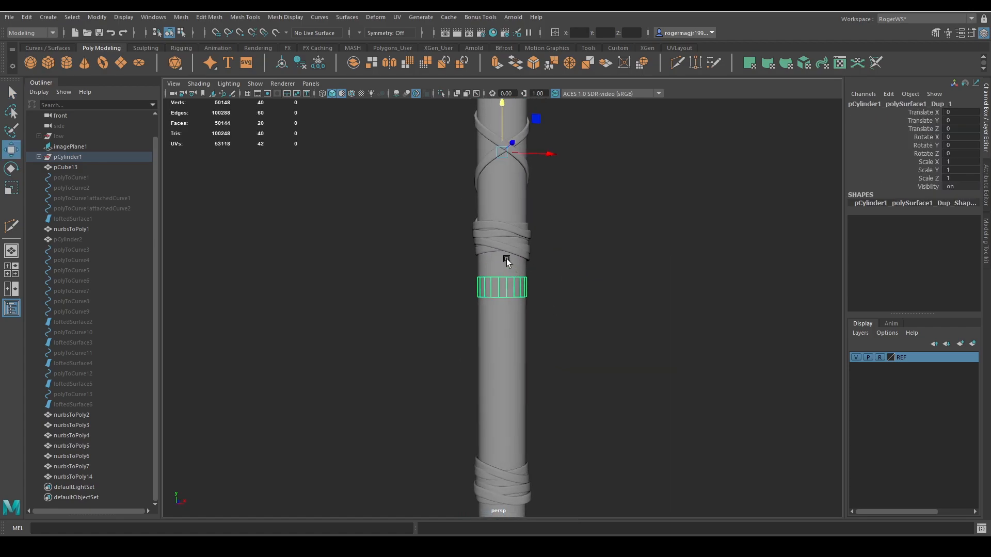
left_click(282, 66)
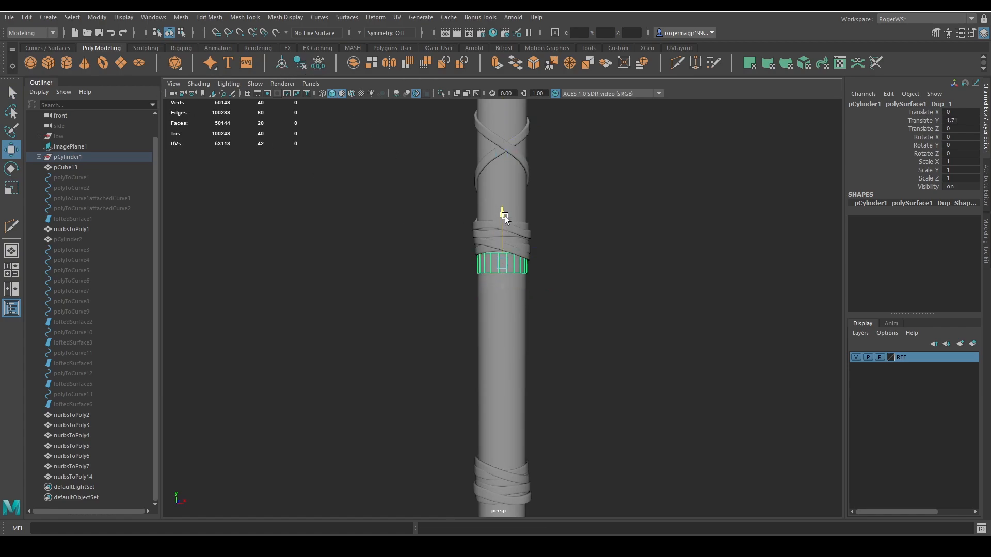
key("ctrl+e")
middle_click_drag(612, 259, 621, 256)
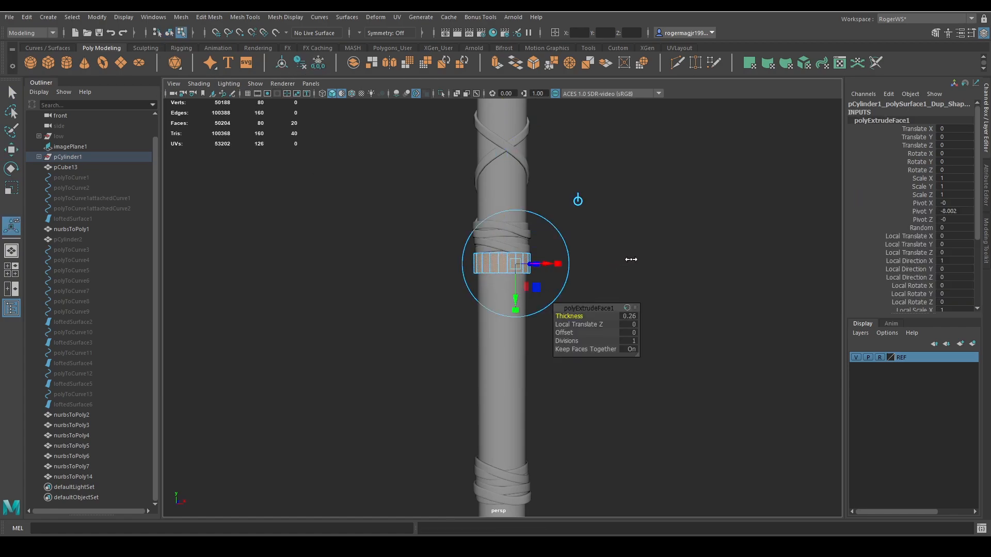
scroll(631, 259, "up", 5)
key("q")
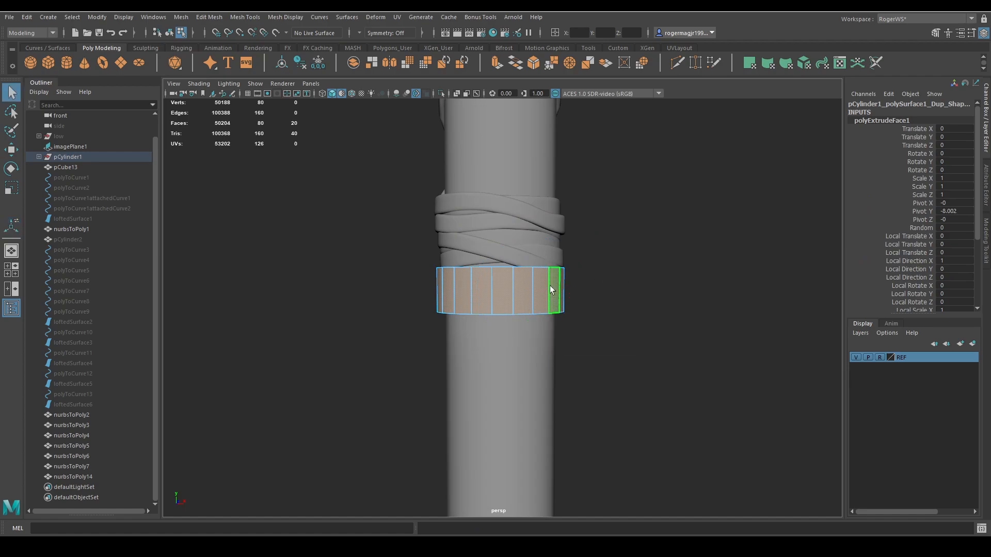
Insert edge loops near the ring's upper and lower edges and turn on its smooth preview.
key("ctrl+shift+x")
left_click(511, 272, "ctrl")
left_click(512, 307, "ctrl")
key("q")
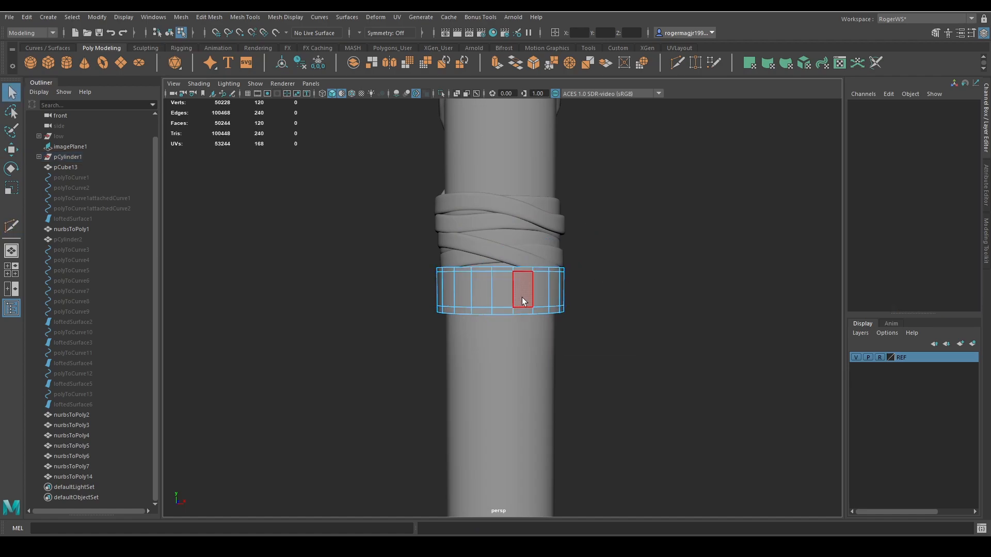
right_click_drag(523, 298, 568, 274)
key("3")
Nudge the smoothed ring up to about 1.727 in Y, against the upper wrap.
key("w")
key("r")
key("w")
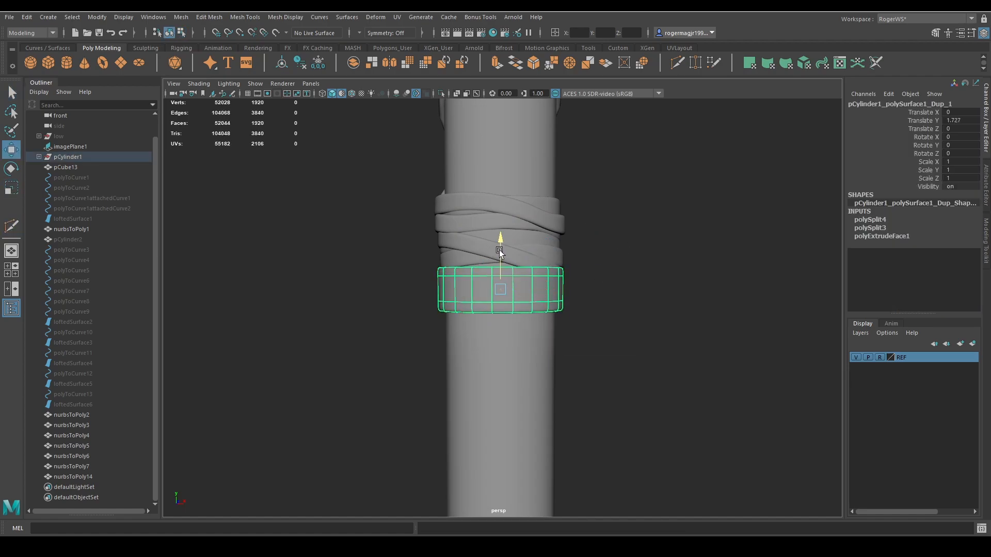
left_click_drag(500, 250, 499, 245)
key("r")
left_click_drag(498, 282, 498, 305)
key("ctrl+z")
Offset the ring's three outer face loops with the Transform Component tool and raise the ring to about 1.894 in Y.
key("q")
key("ctrl+F11")
left_click(494, 280)
double_click(483, 282, "shift")
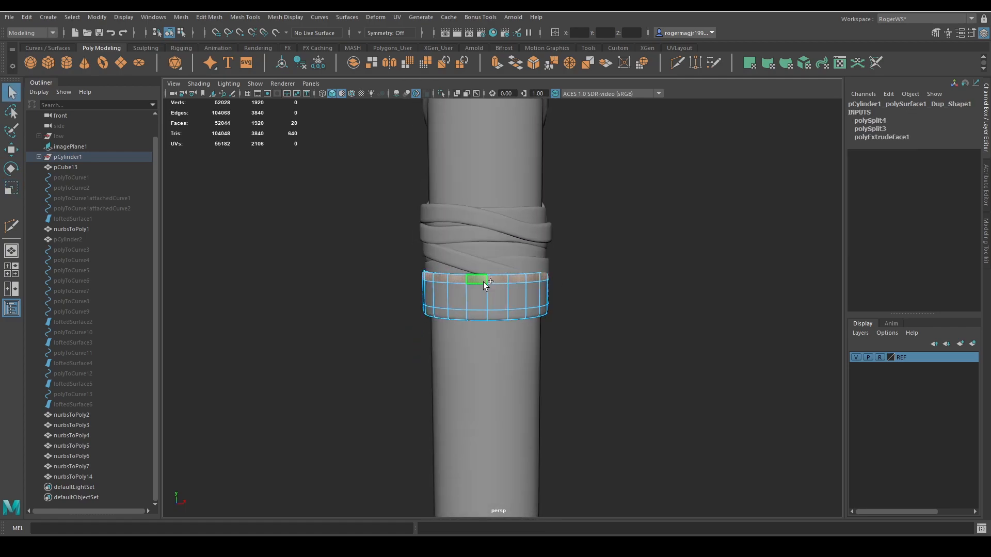
left_click(492, 295, "shift")
double_click(472, 296, "shift")
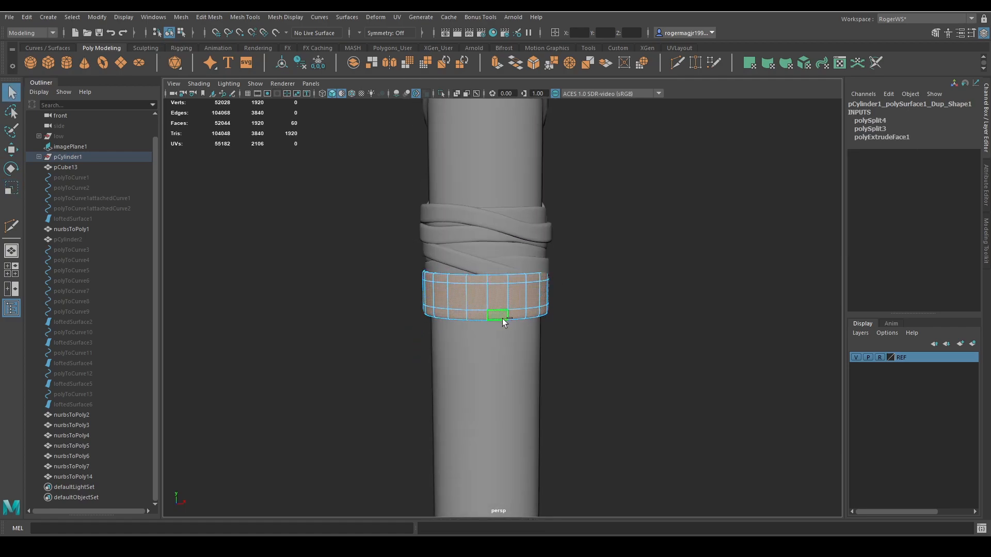
key("ctrl+t")
left_click_drag(553, 282, 538, 259)
key("q")
right_click_drag(540, 255, 562, 242)
Inspect the ring's fit around the handle from below, with the smooth preview off and on.
right_click_drag(557, 284, 531, 301, "alt")
middle_click_drag(532, 301, 534, 303, "alt")
left_click(548, 326)
right_click_drag(562, 321, 550, 324, "alt")
middle_click_drag(554, 325, 580, 291, "alt")
left_click_drag(581, 291, 623, 291, "alt")
middle_click_drag(623, 290, 650, 276, "alt")
left_click(545, 251)
middle_click_drag(616, 244, 624, 234, "alt")
right_click_drag(624, 233, 618, 244, "alt")
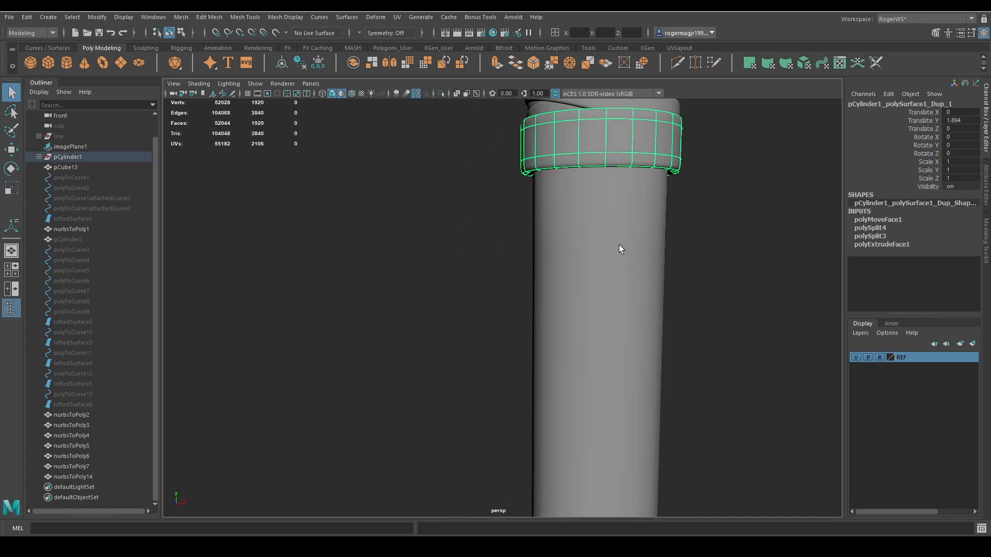
middle_click_drag(619, 245, 568, 303, "alt")
key("1")
left_click_drag(588, 215, 590, 188, "alt")
key("3")
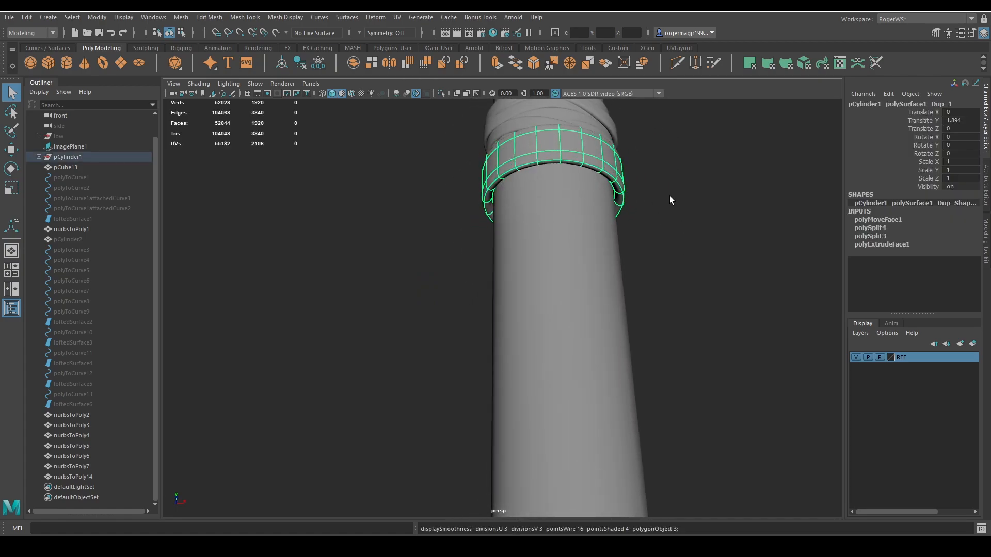
left_click(670, 196)
left_click_drag(670, 197, 607, 252, "alt")
Duplicate the ring, lower the copy just beneath the original, and scale it down slightly.
left_click(581, 224)
scroll(590, 241, "down", 3)
key("ctrl+d")
key("w")
left_click_drag(539, 204, 540, 229)
key("r")
mouse_move(538, 273)
left_mouse_down()
mouse_move(540, 263)
mouse_move(543, 293)
left_mouse_up()
Duplicate the ring again, place the copy below the smaller one, scale it up, and tilt it about Z.
key("ctrl+d")
key("w")
key("r")
key("e")
mouse_move(549, 256)
left_mouse_down()
mouse_move(523, 255)
mouse_move(537, 252)
left_mouse_up()
key("w")
key("q")
left_click(602, 295)
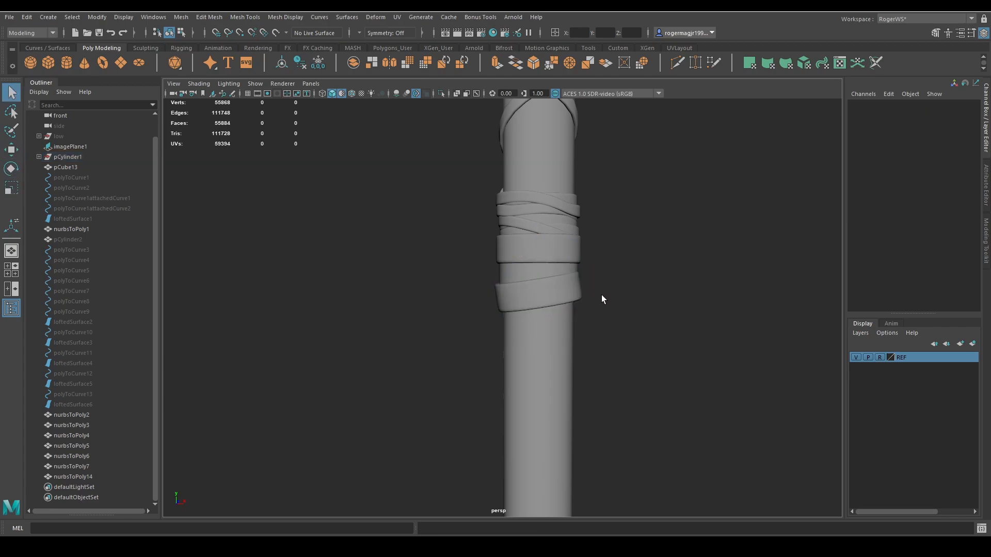
Duplicate the tilted ring and set the copy to about -1.235 in Y, 1.378° about Z, and a uniform scale of 0.923.
middle_click_drag(602, 296, 595, 232, "alt")
left_click(552, 237)
key("ctrl+d")
key("w")
mouse_move(533, 199)
left_mouse_down()
mouse_move(534, 224)
mouse_move(525, 214)
left_mouse_up()
key("e")
key("ctrl+z")
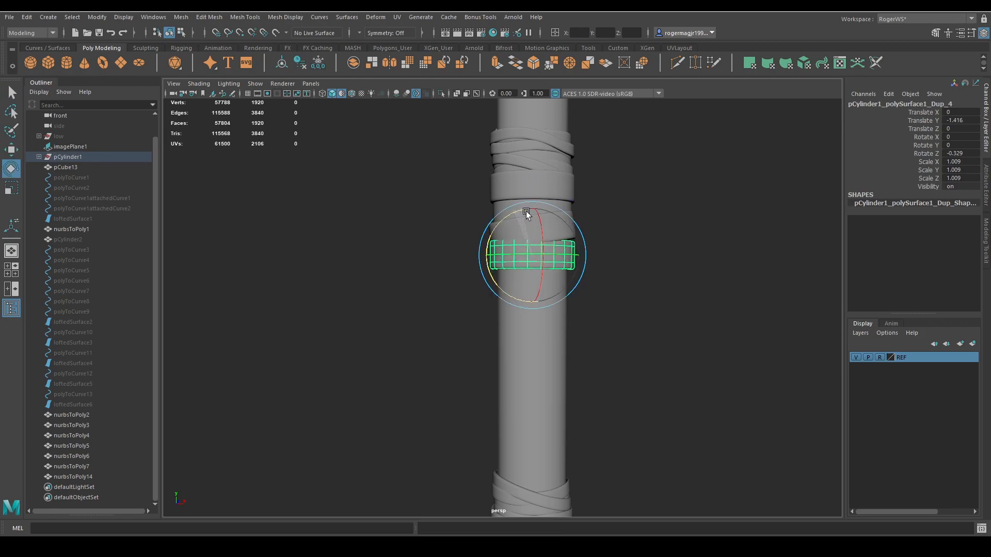
key("r")
left_click_drag(530, 254, 535, 221)
key("w")
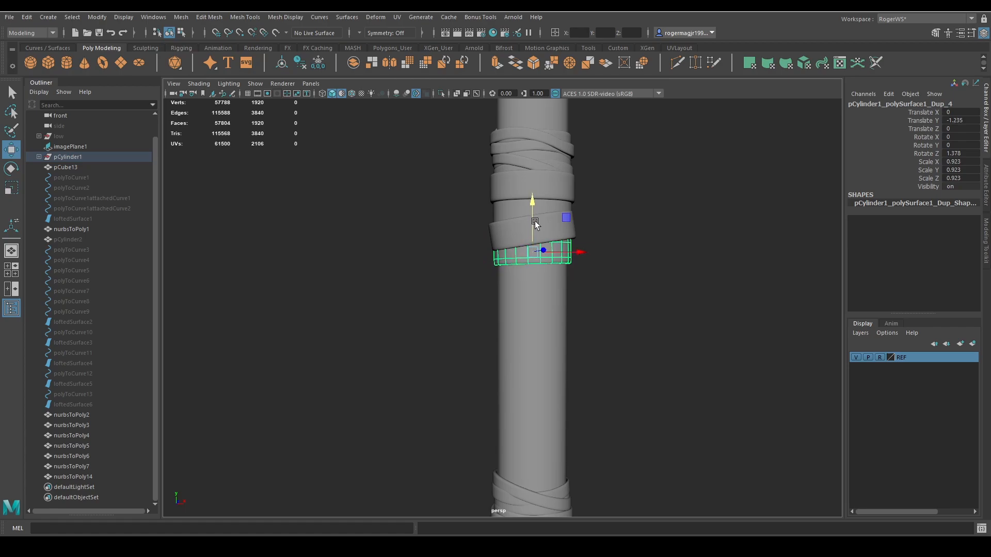
key("q")
left_click(612, 264)
Duplicate the lowest ring, move the copy to about 0.042 in X and -2.328 in Y, and scale it uniformly to 0.995.
scroll(612, 263, "down", 2)
left_click_drag(612, 264, 599, 263, "alt")
left_click(533, 265)
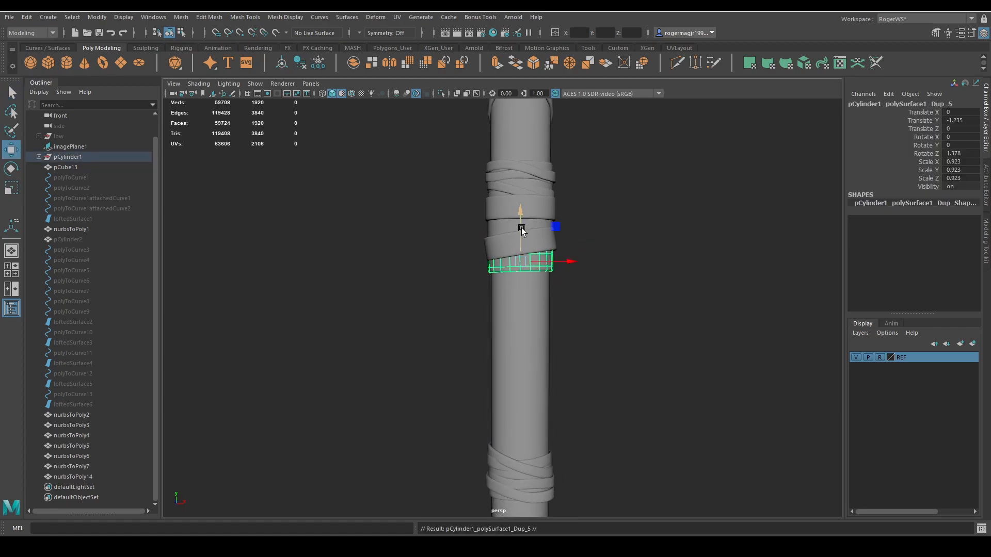
left_click_drag(521, 227, 520, 246)
key("r")
left_click_drag(520, 280, 527, 262)
key("w")
scroll(541, 286, "up", 2)
key("q")
left_click(612, 284)
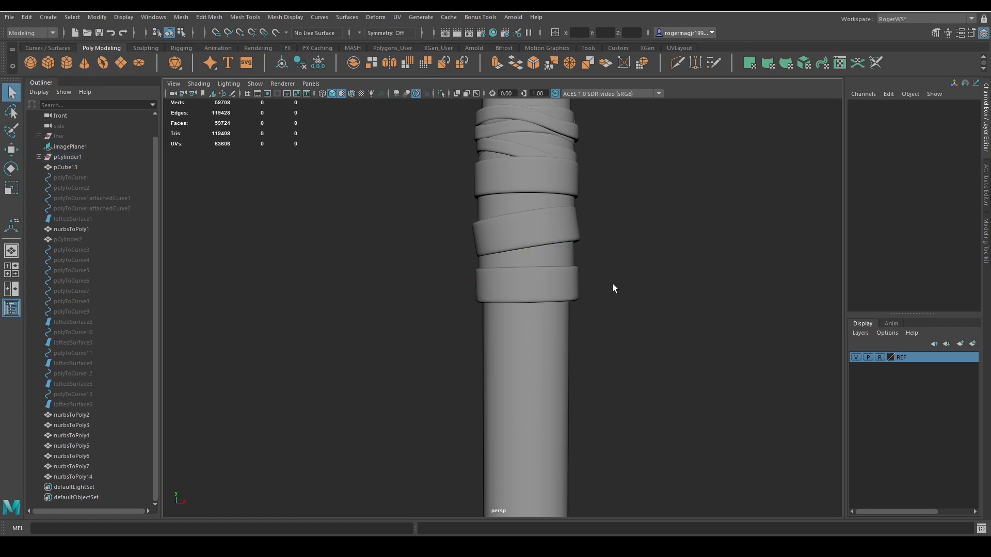
Stack two smaller copies of the lowest ring below it, placing the first at about -3.512 in Y with a uniform scale of 0.935.
scroll(599, 263, "down", 3)
scroll(557, 281, "down", 3)
left_click(527, 288)
scroll(528, 287, "up", 4)
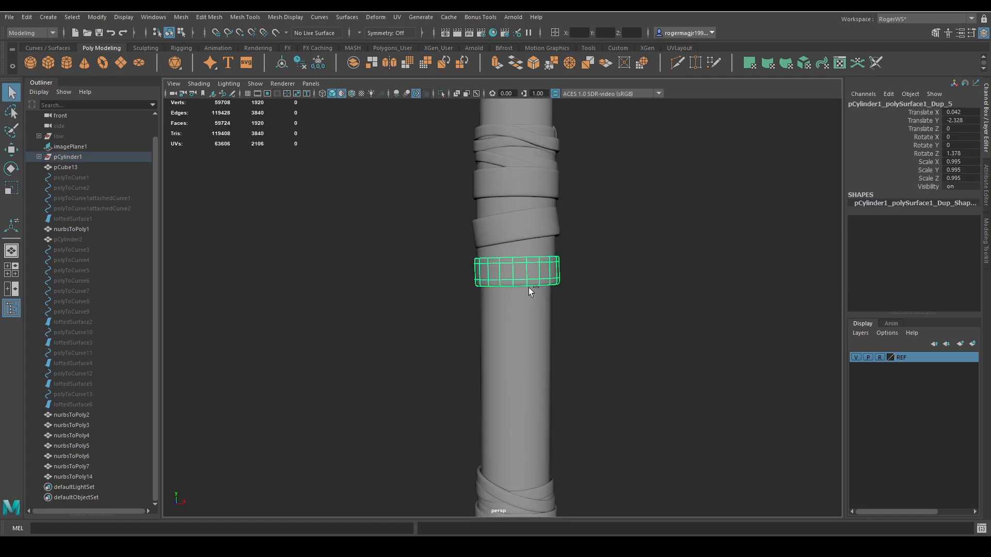
key("ctrl+d")
key("w")
left_click_drag(517, 248, 518, 268)
key("r")
left_click_drag(517, 287, 535, 273)
key("w")
key("r")
key("e")
key("w")
Add another ring copy below the stack at about -5.195 in Y, scaled to 0.979 and tilted about -5.879° around Z.
key("ctrl+d")
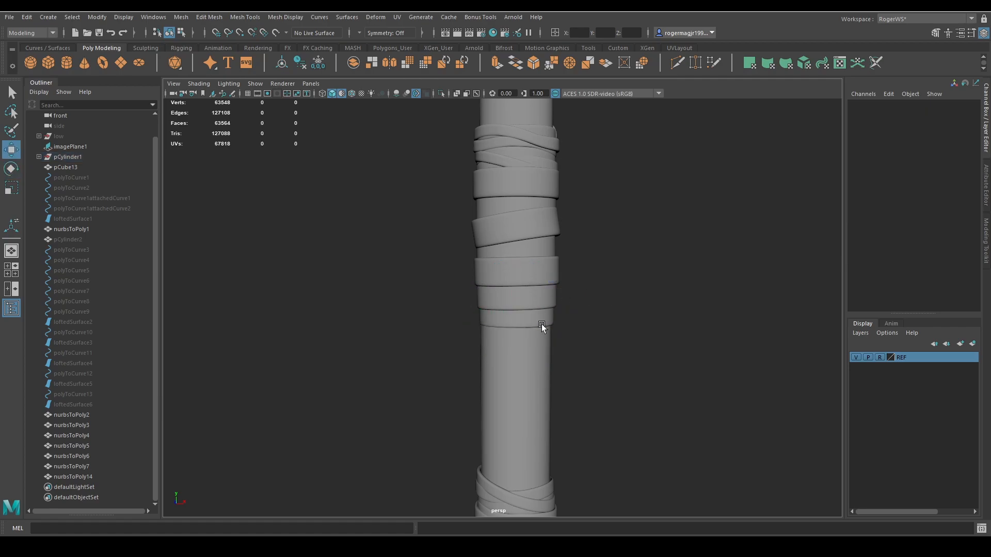
mouse_move(516, 315)
left_mouse_down()
mouse_move(515, 327)
mouse_move(526, 326)
mouse_move(540, 289)
mouse_move(515, 306)
left_mouse_up()
key("r")
key("e")
key("w")
key("q")
left_click(583, 290)
middle_click_drag(583, 290, 582, 249, "alt")
right_click_drag(582, 249, 580, 257, "alt")
scroll(580, 257, "down", 3)
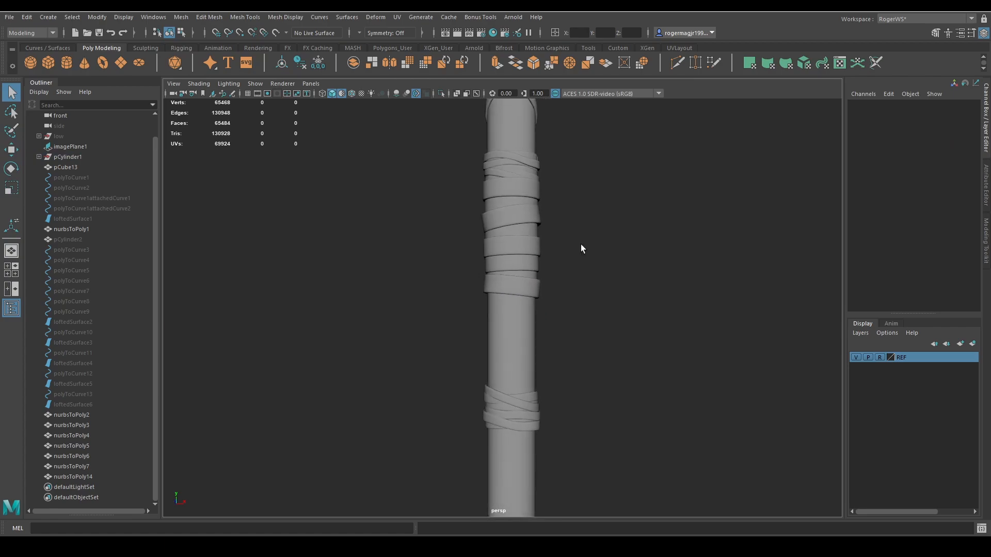
Adjust the Z tilt and height of the wide ring in the middle of the grip, just below the upper tilted ring.
scroll(564, 268, "up", 5)
left_click(538, 231)
key("e")
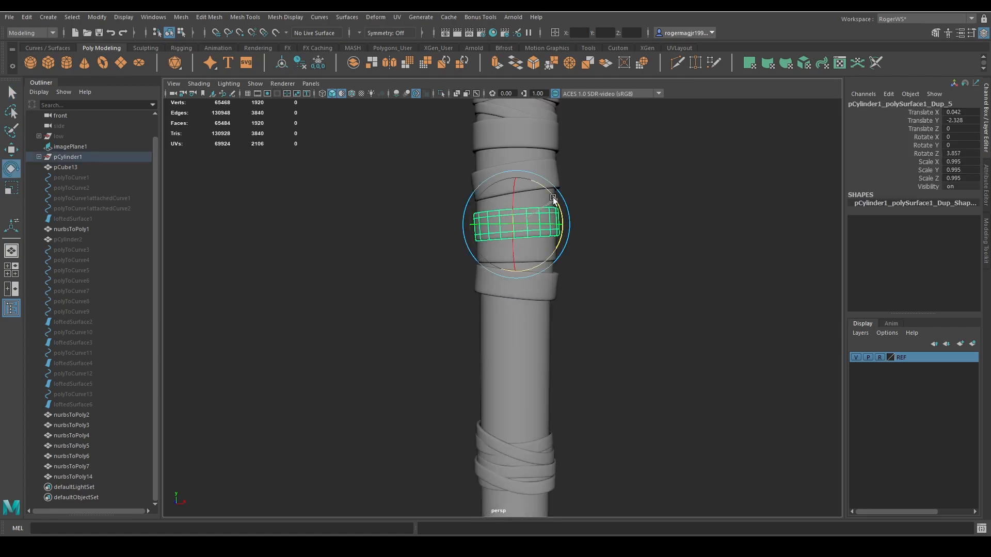
left_click_drag(559, 213, 516, 190)
key("w")
key("e")
key("w")
key("q")
left_click(595, 236)
scroll(601, 243, "down", 3)
scroll(602, 253, "down", 4)
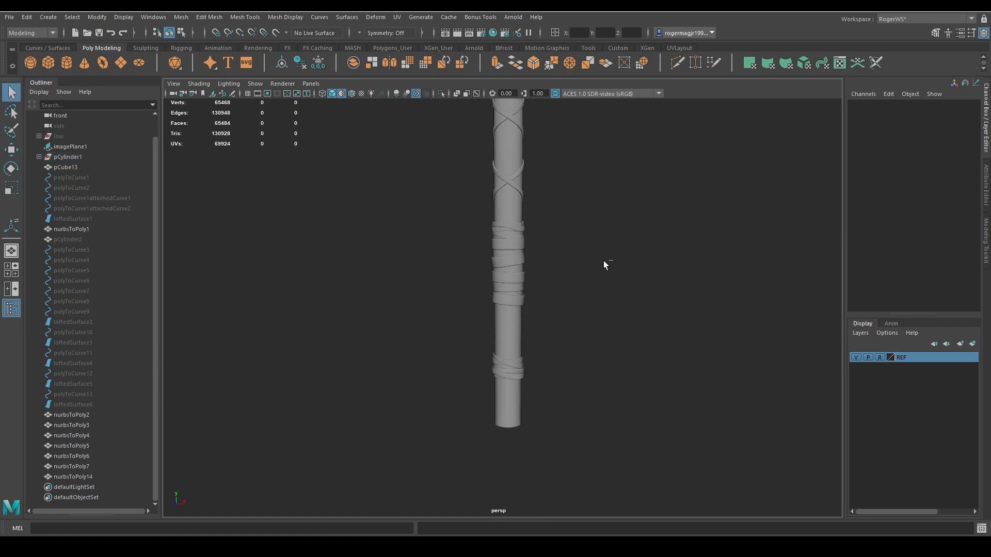
Duplicate the lowest tilted ring, lower the copy to about -6.75 in Y, and tilt it the opposite way to about 5.729° around Z.
scroll(605, 260, "up", 4)
left_click(503, 242)
key("ctrl+d")
key("w")
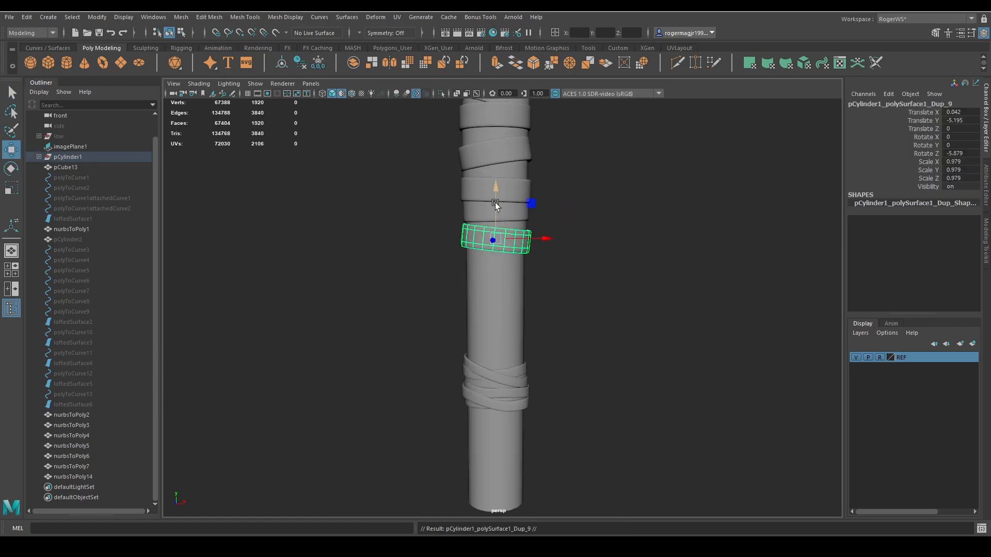
left_click_drag(496, 205, 498, 238)
key("e")
key("w")
key("r")
key("ctrl+z")
key("w")
key("r")
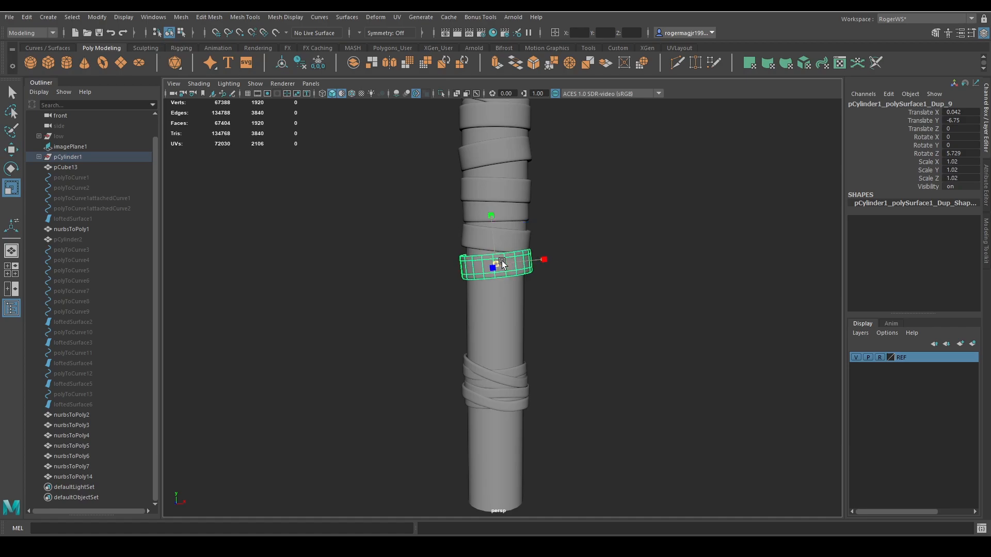
key("w")
key("q")
Move the vertices at the raised end of the lowest ring slightly outward from the handle.
scroll(519, 265, "up", 2)
scroll(519, 265, "up", 2)
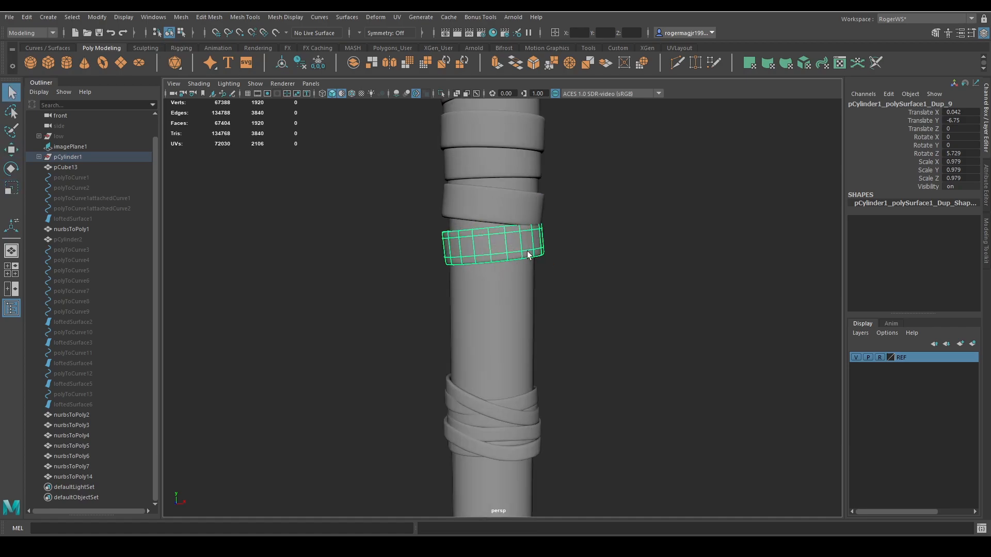
key("F11")
left_click(517, 228)
left_click(526, 228, "shift")
key("F9")
left_click_drag(584, 213, 557, 239)
key("w")
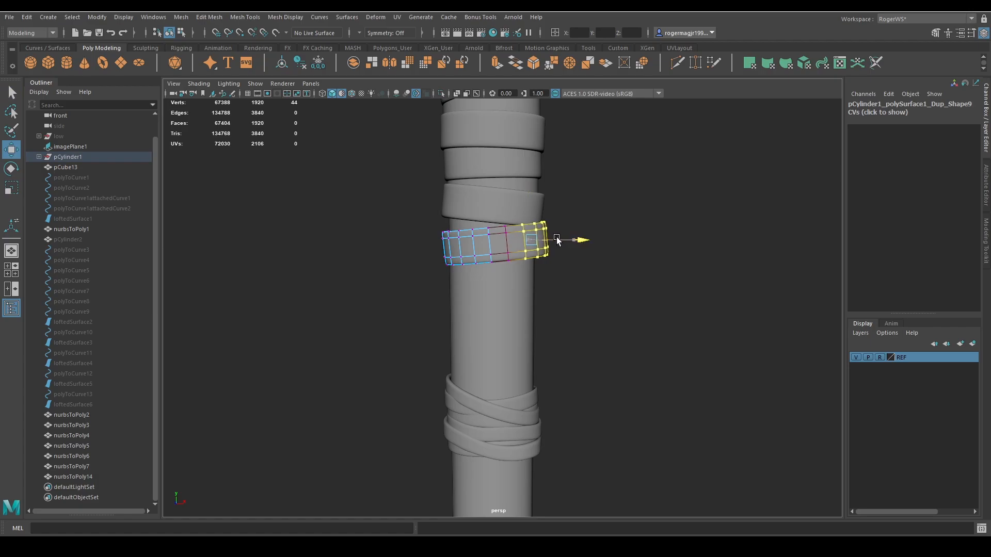
key("q")
key("F8")
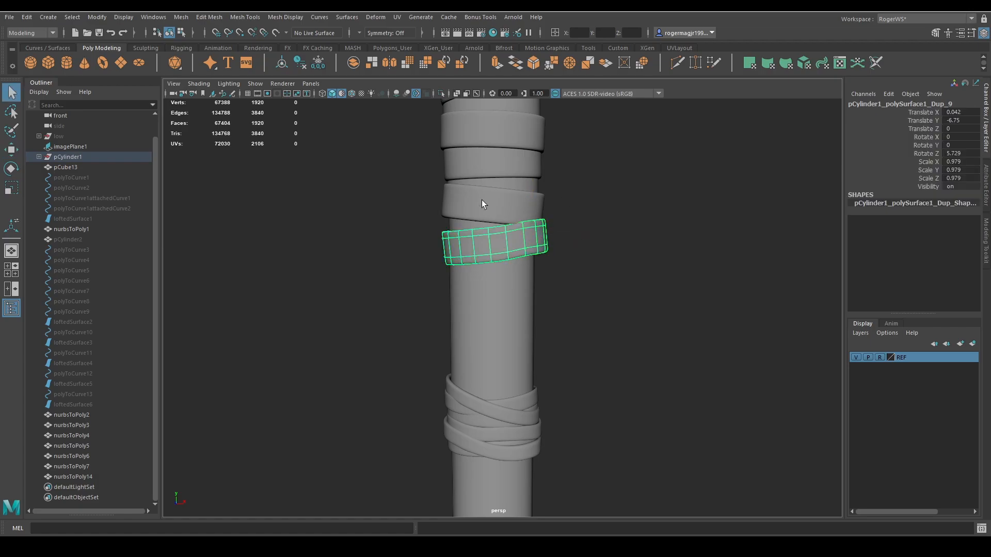
Duplicate the ring above the lowest one and set the copy to about -5.826 in Y, -0.318° around Z, and a scale of 0.929.
left_click(501, 212)
key("ctrl+d")
key("e")
left_click_drag(529, 176, 494, 207)
key("r")
key("w")
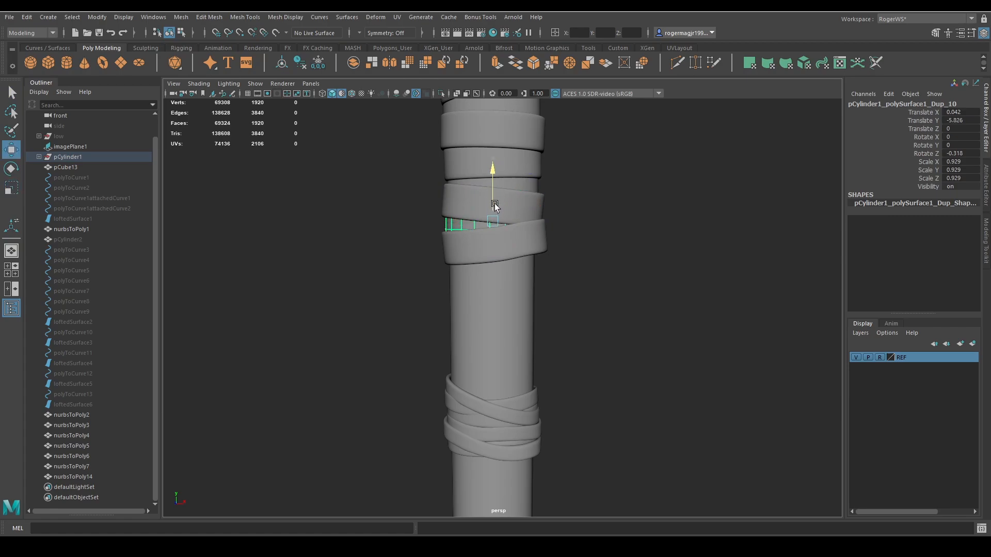
key("q")
left_click(591, 214)
scroll(590, 213, "down", 3)
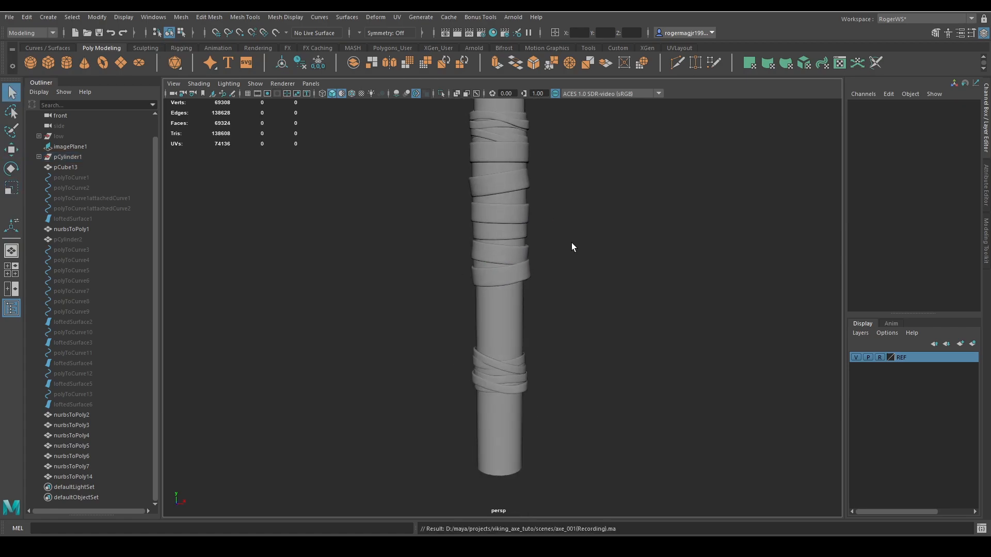
Adjust the side vertices of the lowest ring so it fits around the handle when seen from below.
left_click_drag(572, 243, 562, 196, "alt")
scroll(569, 193, "down", 3)
scroll(562, 199, "up", 6)
left_click(530, 189)
left_click_drag(559, 247, 568, 225, "alt")
key("F9")
left_click_drag(535, 211, 560, 238)
key("w")
left_click_drag(571, 200, 569, 179)
right_click_drag(571, 180, 603, 168)
key("q")
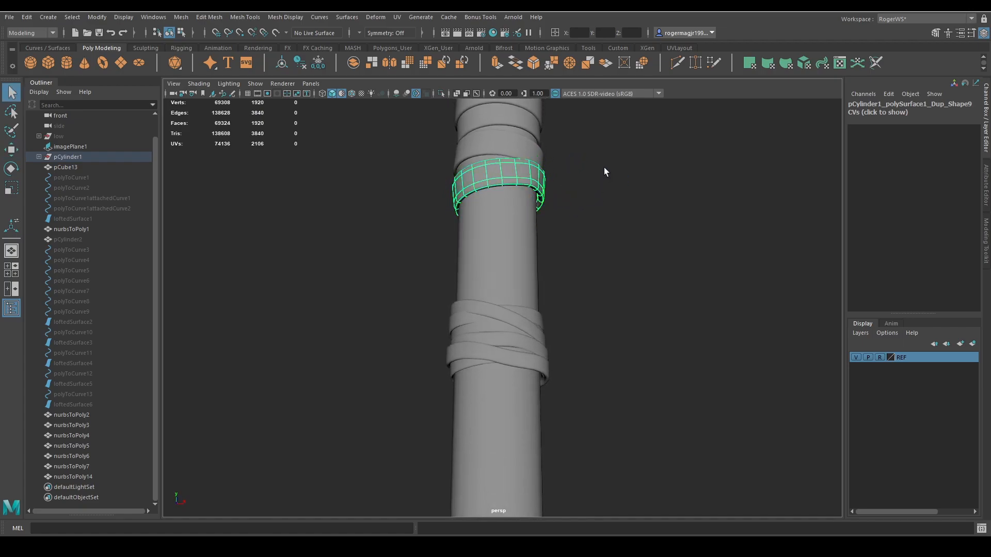
left_click(606, 166)
Duplicate the smaller mid-grip ring, lower the copy beneath the lowest ring to about -7.709 in Y, and scale it uniformly to 1.058.
scroll(606, 168, "down", 3)
left_click_drag(606, 171, 592, 237, "alt")
middle_click_drag(592, 236, 602, 259, "alt")
scroll(597, 240, "up", 3)
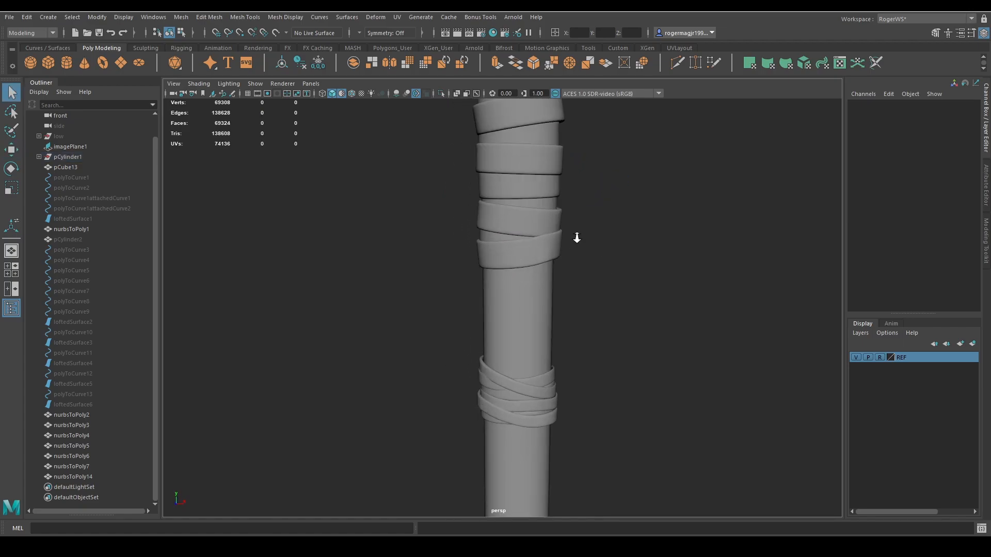
scroll(577, 237, "down", 3)
left_click_drag(589, 256, 547, 300, "alt")
key("ctrl+d")
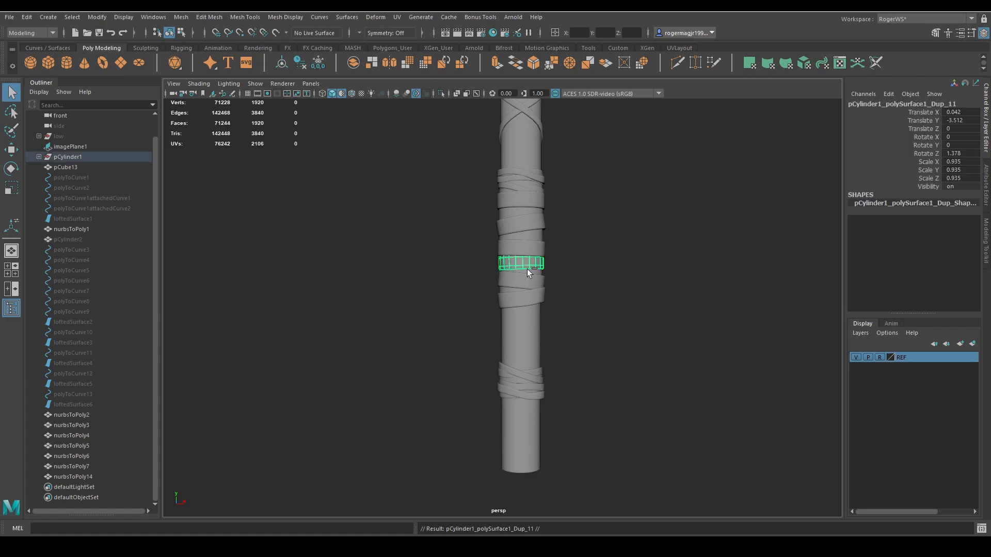
key("w")
left_click_drag(525, 264, 524, 317)
key("r")
key("w")
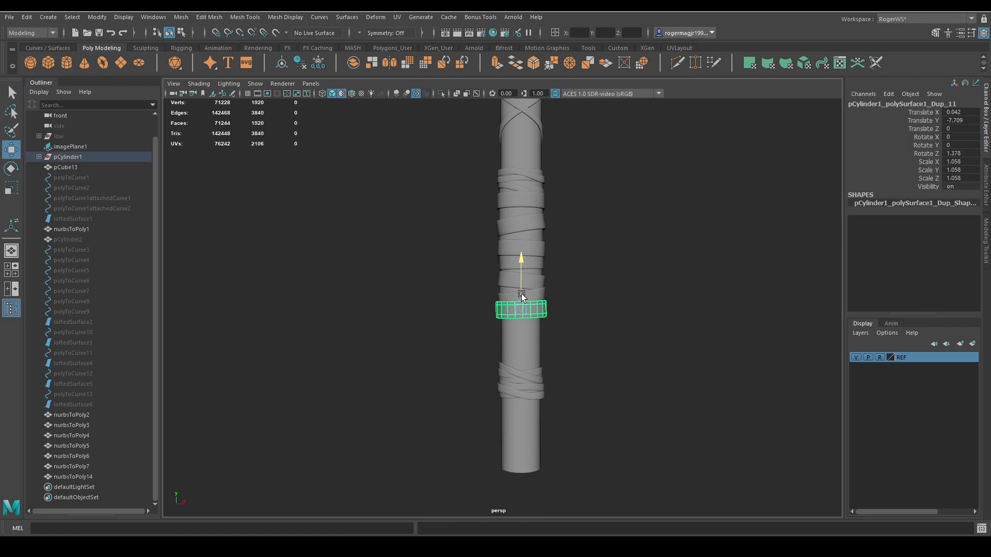
Lower the lowest grip ring slightly, to about -7.894 in Y.
key("q")
left_click(571, 310)
scroll(565, 302, "up", 3)
left_click(565, 302)
key("r")
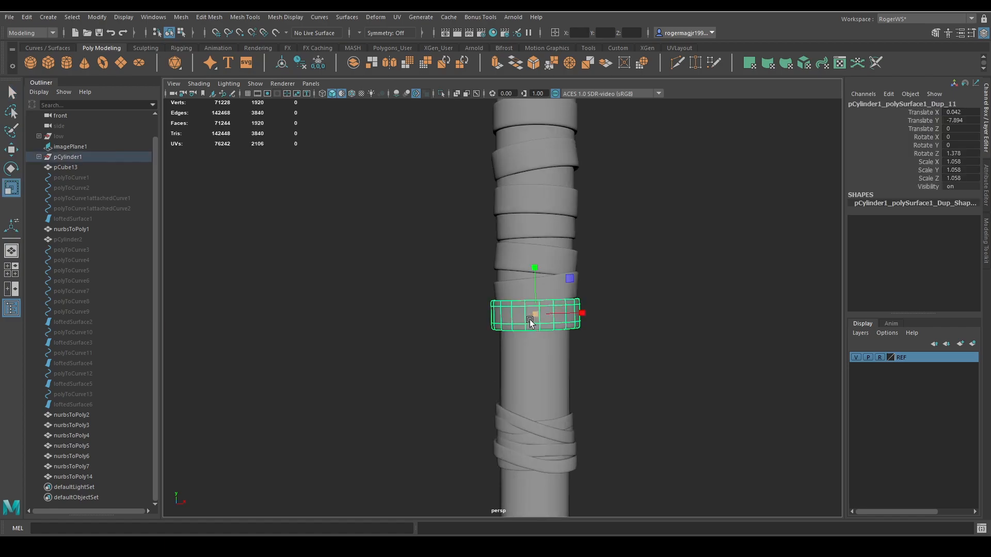
Adjust the vertices of the lowest grip ring so its shape fits around the handle.
left_click_drag(588, 314, 622, 345, "alt")
right_click_drag(622, 345, 587, 343)
left_click_drag(568, 326, 508, 317)
key("w")
key("q")
key("F8")
left_click(606, 309)
left_click(551, 316)
right_click_drag(601, 314, 557, 312)
left_click_drag(520, 297, 496, 278)
key("w")
key("q")
key("F8")
left_click(605, 286)
Duplicate the lowest ring, lower the copy to about -8.962 in Y, and scale it uniformly to 0.936.
left_click_drag(605, 286, 542, 331, "alt")
left_click(552, 317)
key("w")
left_click_drag(539, 288, 537, 336)
key("r")
Duplicate the ring again and set the copy to about -10.184 in Y, -4.485° around Z, and a uniform scale of 1.006.
key("ctrl+d")
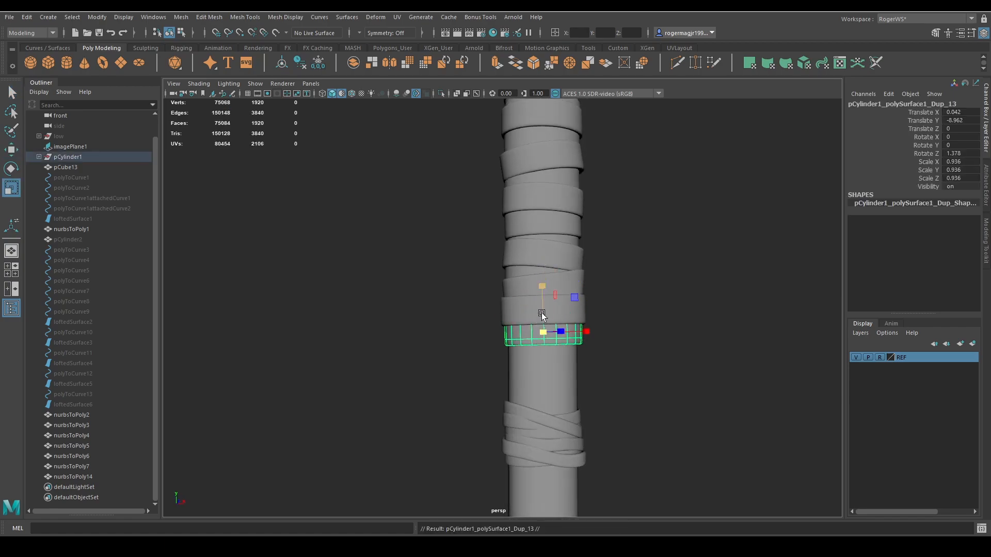
key("w")
left_click_drag(542, 315, 539, 359)
key("r")
key("r")
key("w")
key("r")
key("e")
left_click_drag(566, 323, 542, 317)
key("w")
left_click_drag(546, 353, 638, 353, "alt")
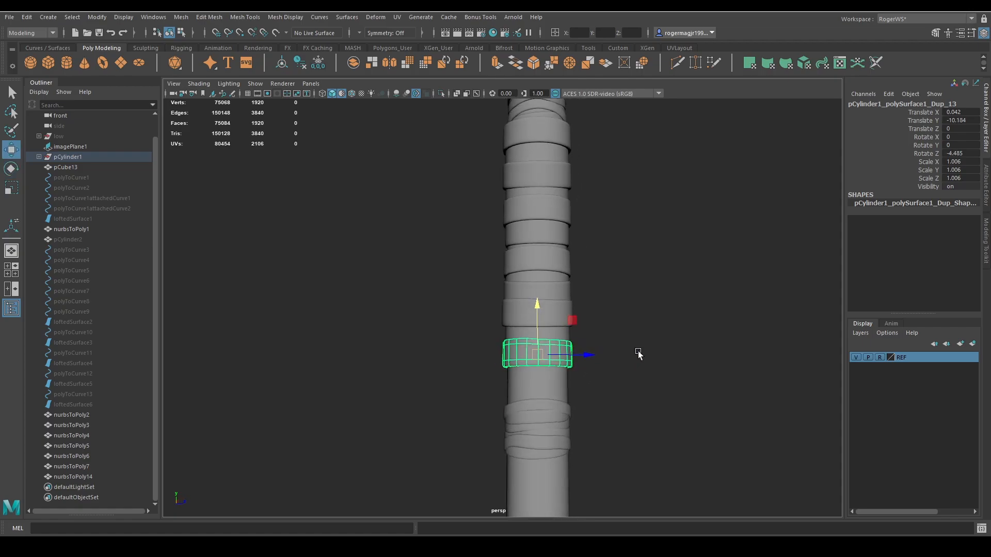
Tilt the lowest ring to about 6.069° around X and widen it to 1.039 in Z.
key("e")
left_click_drag(529, 309, 535, 309)
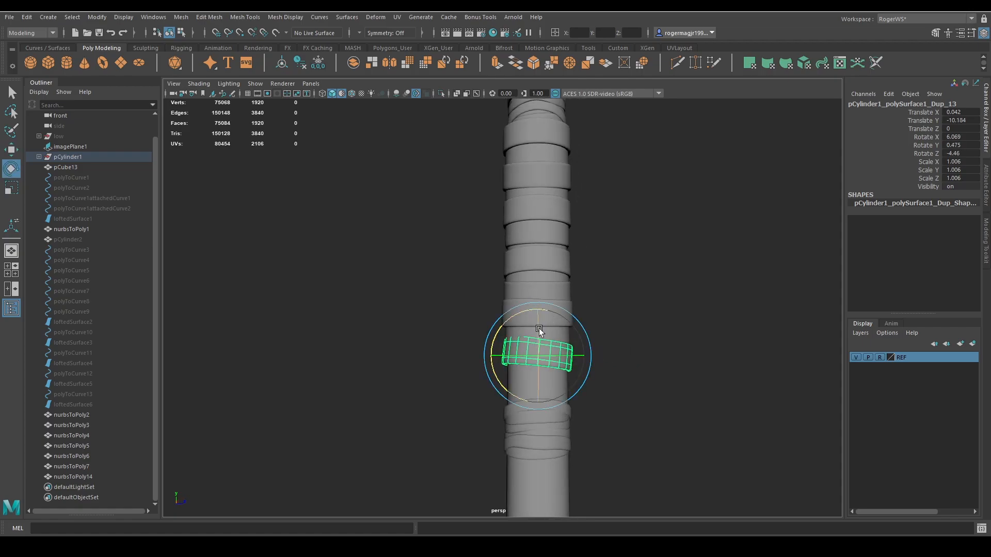
key("r")
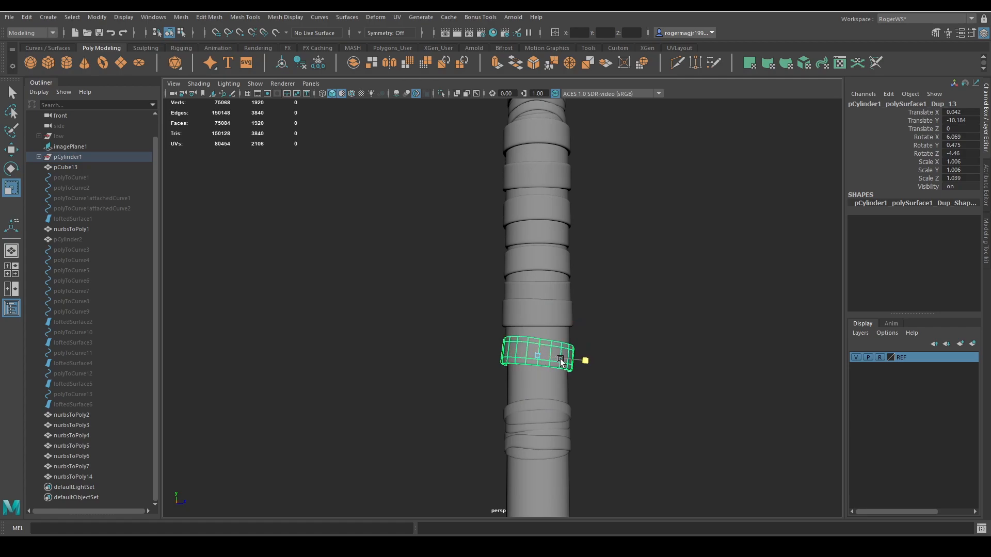
left_click(587, 330)
left_click_drag(587, 329, 483, 327, "alt")
Reposition the upper-edge vertices of the lowest tilted ring along the handle to reshape its rim.
left_click(511, 336)
key("F9")
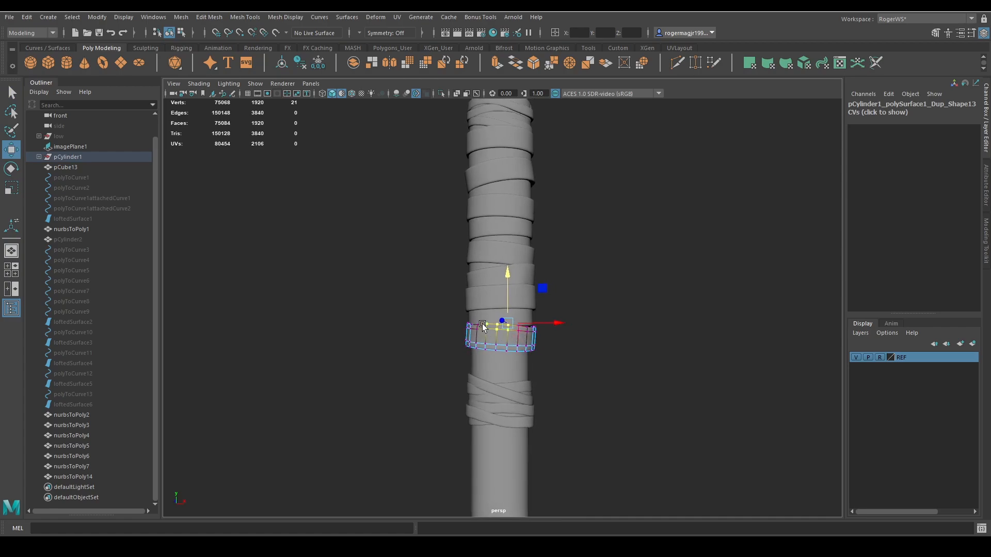
left_click_drag(524, 357, 512, 298, "alt")
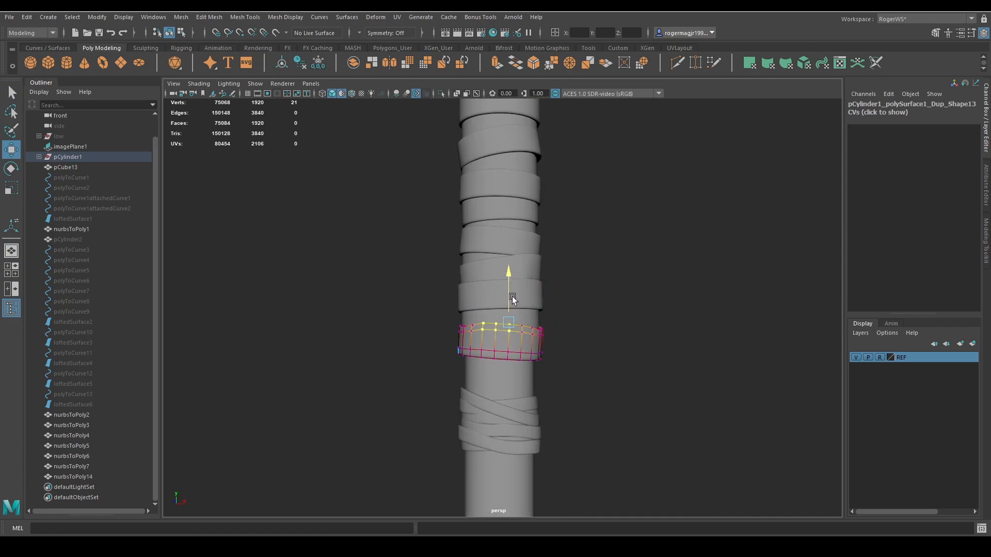
key("q")
key("F8")
left_click(583, 309)
left_click_drag(583, 310, 598, 347, "alt")
scroll(598, 344, "down", 5)
scroll(587, 311, "up", 5)
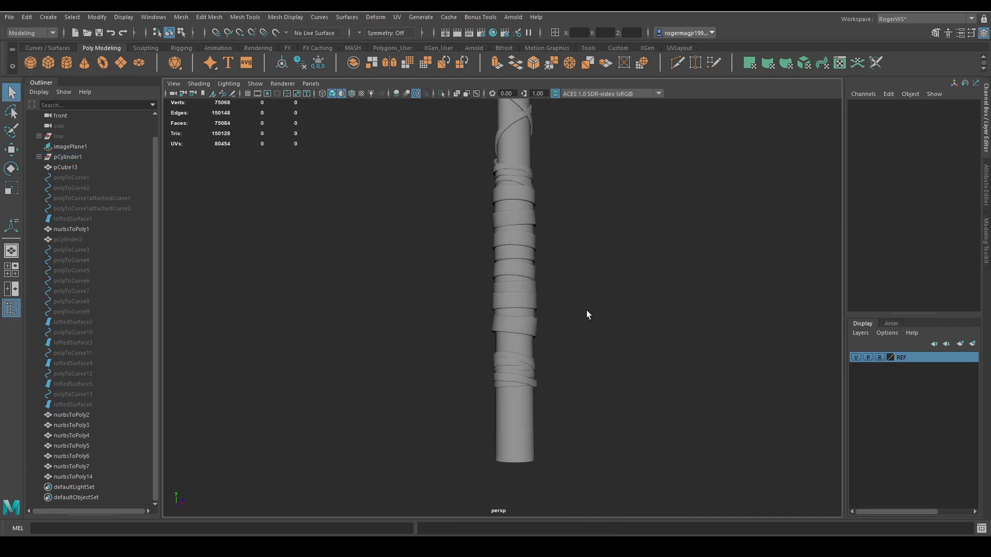
Duplicate the narrow mid-grip ring and lower the copy beneath the tilted ring to about -10.881 in Y.
left_click(527, 237)
key("shift+d")
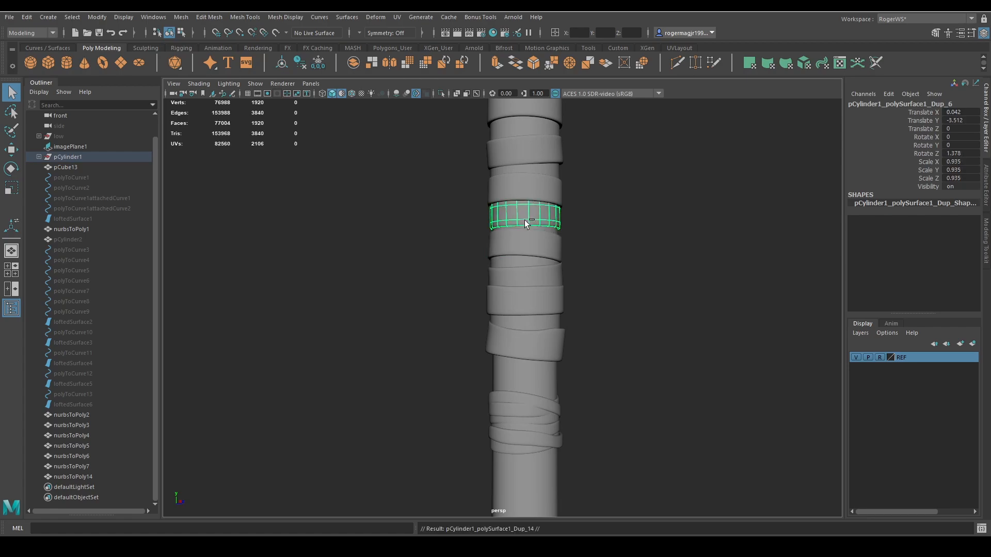
key("w")
left_click_drag(520, 165, 528, 335)
Duplicate the lowered narrow ring and place a slightly larger copy directly above the lower cross wraps.
key("shift+d")
key("r")
left_click_drag(526, 381, 572, 305)
key("w")
key("ctrl+z")
key("e")
key("q")
left_click(572, 336)
scroll(546, 343, "down", 4)
scroll(557, 312, "up", 5)
Shift a row of vertices on the narrow ring between the two lowest wide bands slightly down.
left_click(520, 295)
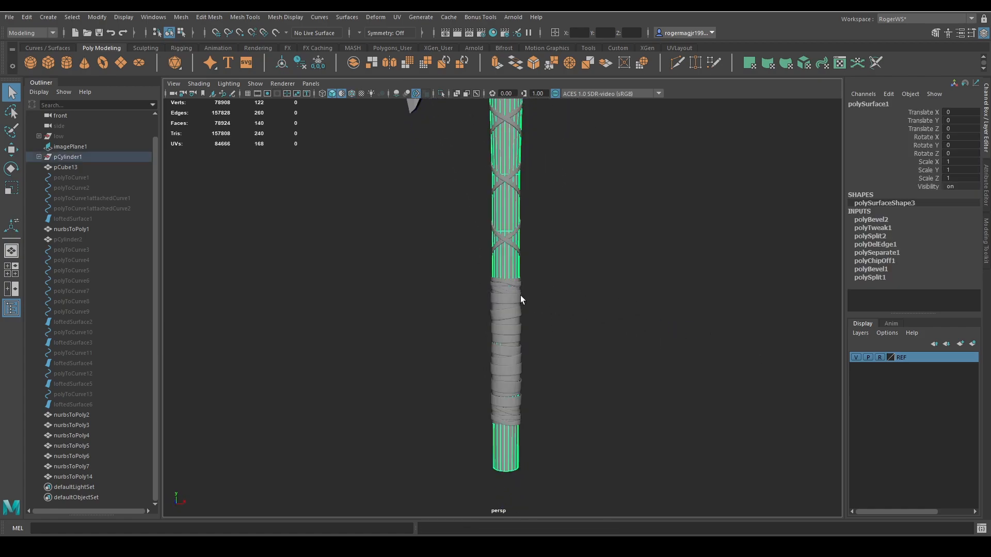
scroll(537, 313, "up", 5)
middle_click_drag(534, 320, 555, 260, "alt")
scroll(557, 289, "down", 4)
left_click_drag(563, 314, 526, 330, "alt")
scroll(532, 351, "up", 3)
middle_click_drag(547, 377, 534, 333, "alt")
scroll(509, 334, "up", 3)
left_click(523, 342)
left_click_drag(523, 343, 500, 342, "alt")
right_click_drag(500, 343, 472, 354)
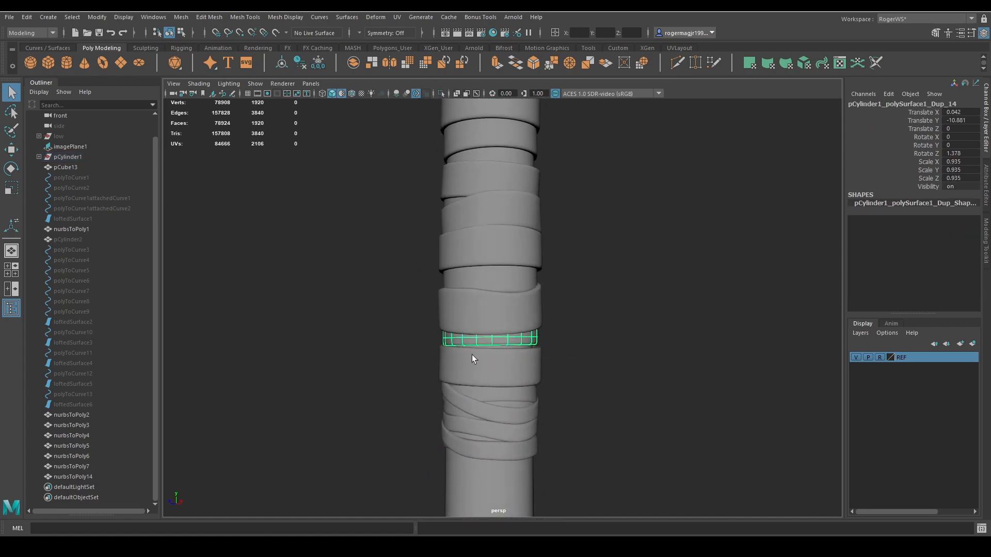
left_click_drag(440, 335, 547, 361)
key("w")
left_click_drag(488, 318, 489, 321)
key("q")
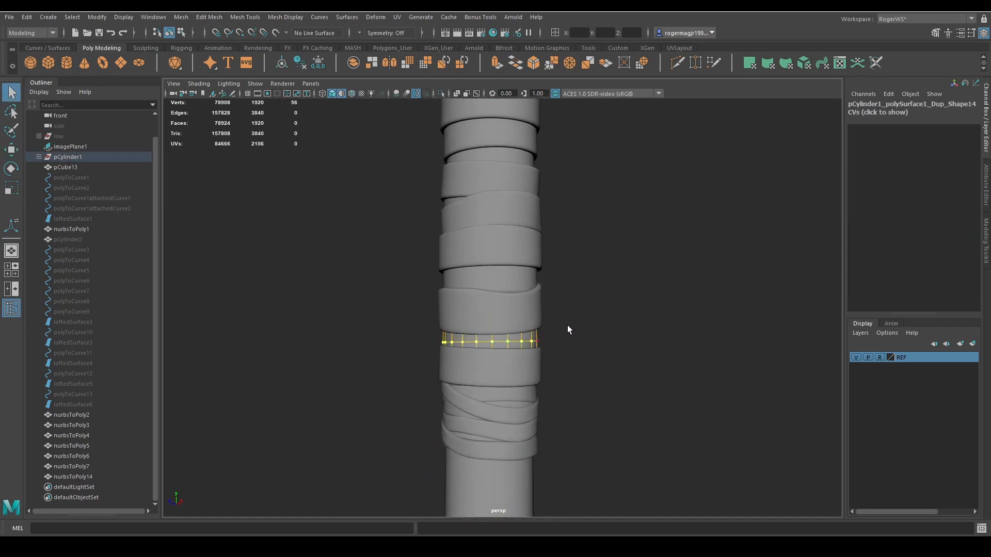
right_click_drag(568, 325, 582, 312)
left_click(551, 349)
Move the bottom vertices on one side of the lowest wide band slightly down toward the cross wraps.
left_click(504, 472)
scroll(531, 423, "down", 5)
left_click_drag(558, 400, 524, 392, "alt")
scroll(518, 385, "up", 3)
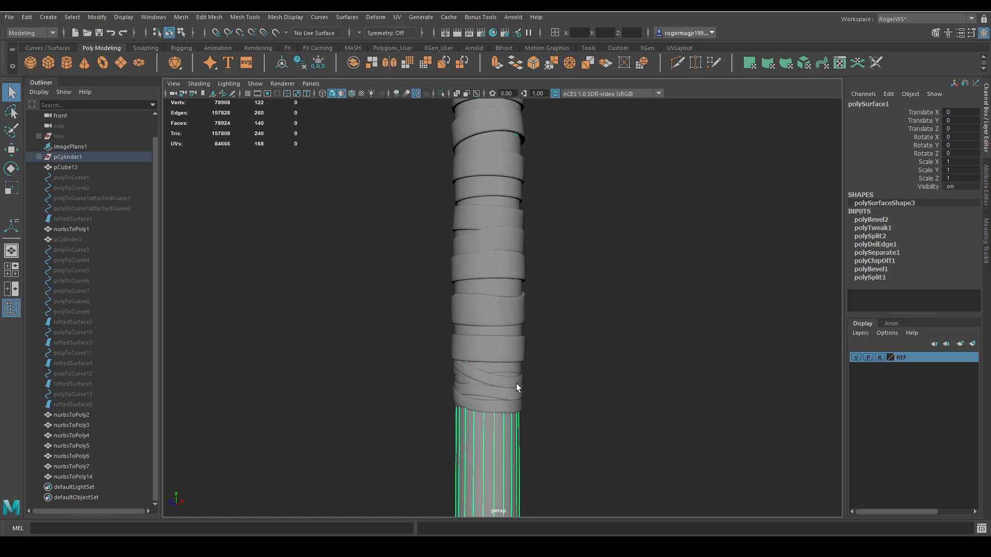
middle_click_drag(517, 370, 507, 367, "alt")
left_click(507, 358)
right_click_drag(567, 376, 532, 376)
left_click_drag(433, 350, 486, 372)
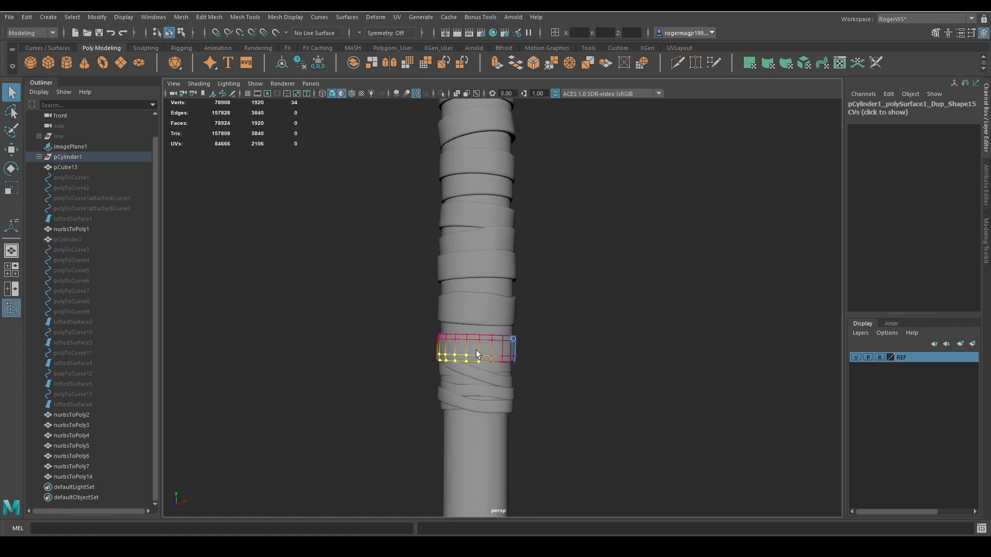
key("w")
left_click_drag(461, 328, 460, 330)
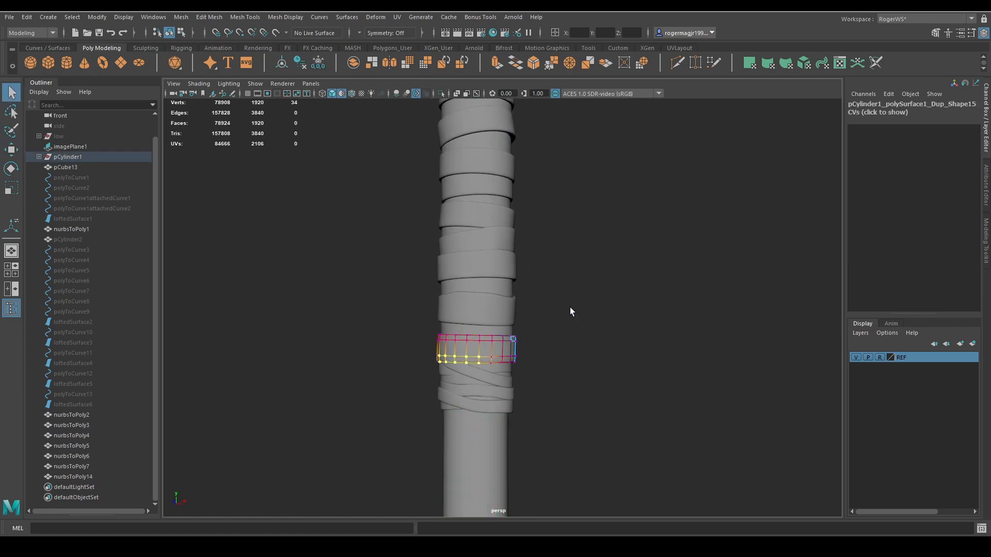
right_click_drag(569, 308, 578, 301)
left_click(576, 313)
Examine the wrapped grip and the whole axe from several angles.
scroll(577, 320, "down", 3)
left_click_drag(561, 255, 562, 323, "alt")
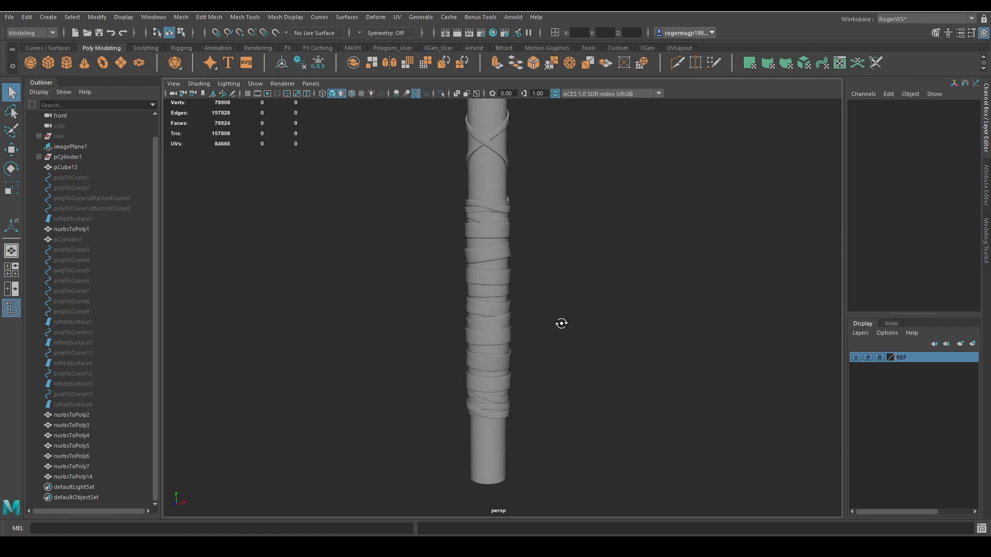
left_click(499, 451)
left_click_drag(500, 452, 326, 394, "alt")
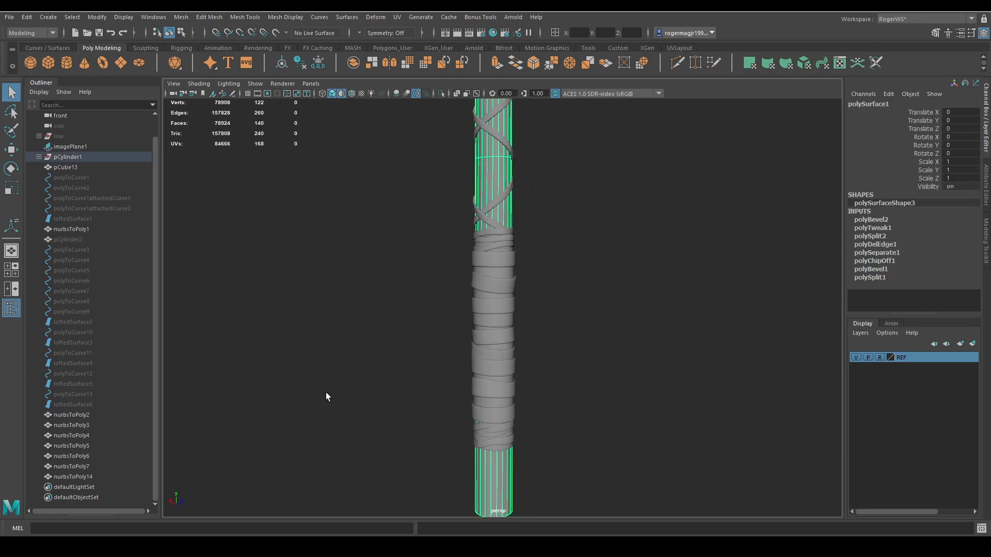
left_click(565, 293)
scroll(600, 285, "down", 5)
middle_click_drag(601, 287, 624, 341, "alt")
left_click_drag(624, 342, 592, 313, "alt")
middle_click_drag(598, 303, 597, 377, "alt")
scroll(549, 306, "up", 4)
scroll(540, 270, "down", 3)
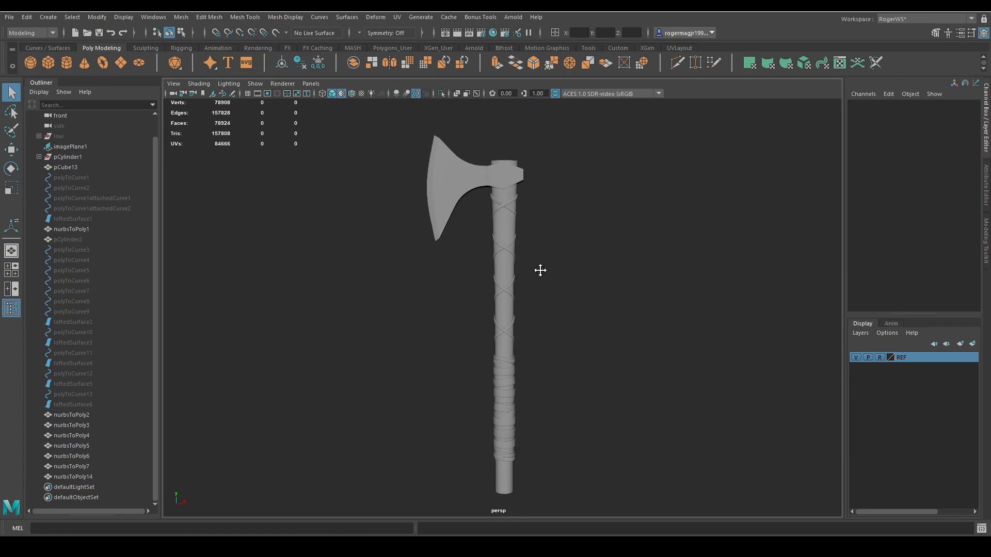
left_click_drag(540, 270, 536, 319, "alt")
middle_click_drag(564, 387, 566, 352, "alt")
scroll(566, 330, "down", 2)
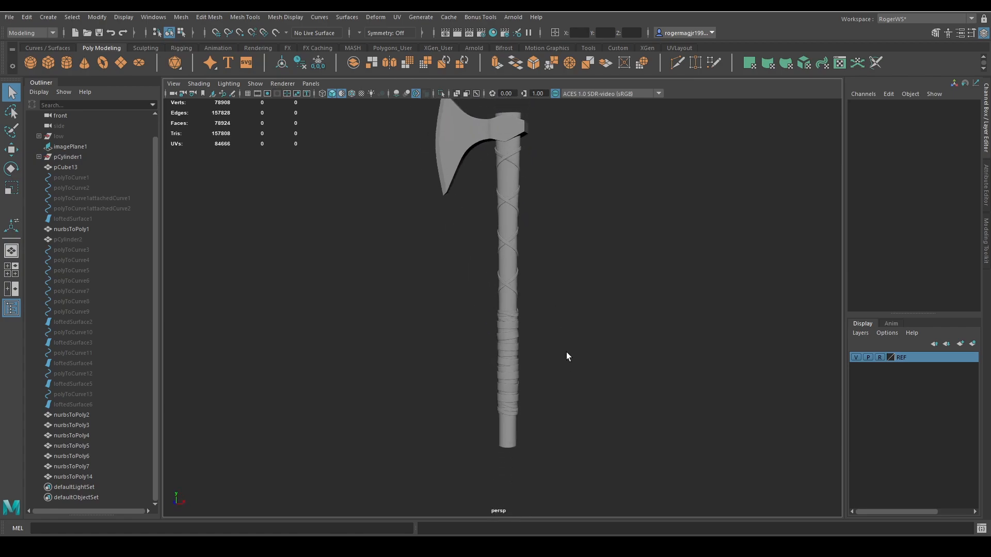
Save the scene.
key("ctrl+s")
mouse_move(599, 325)
middle_mouse_down("alt")
mouse_move(596, 354)
mouse_move(592, 308)
middle_mouse_up("alt")
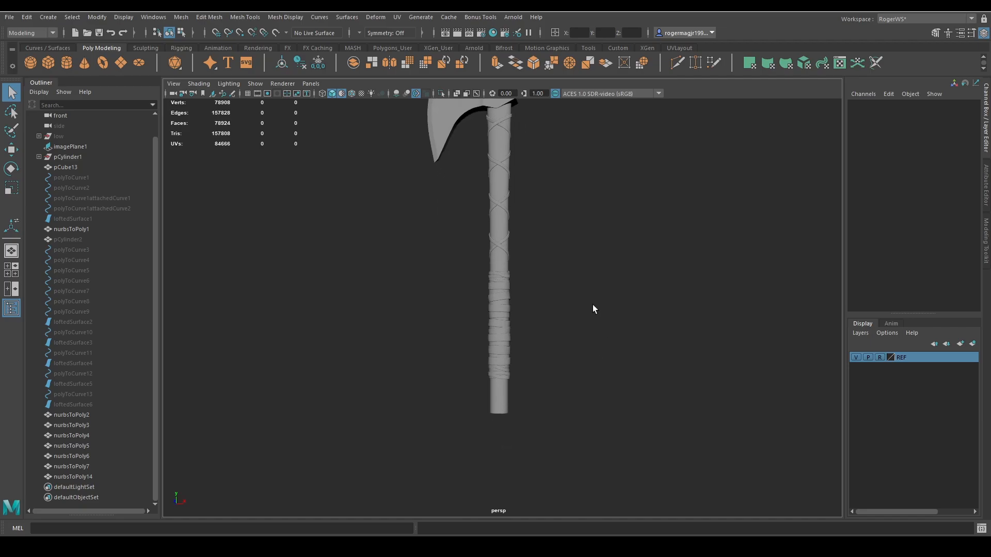
left_click_drag(593, 308, 589, 308, "alt")
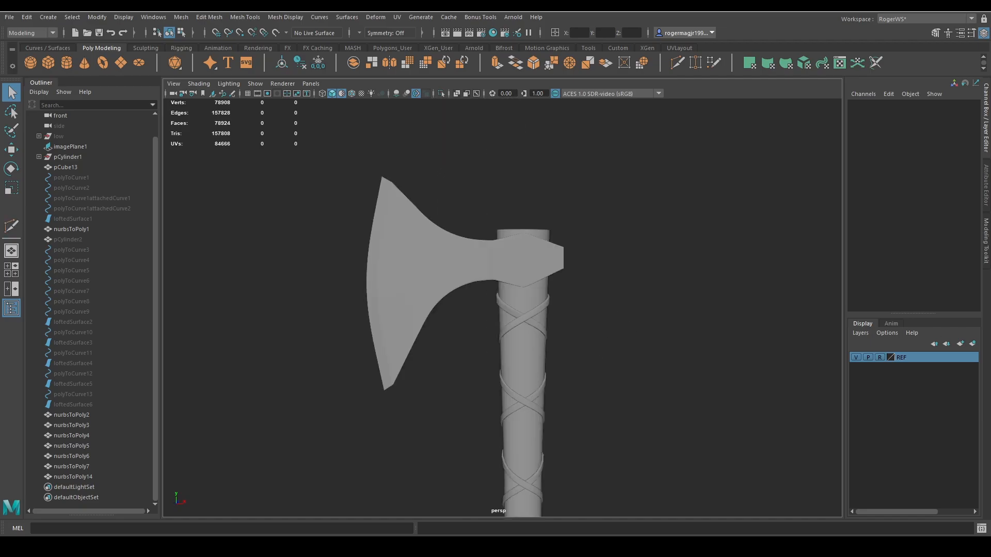
Create a polygon cylinder, raise it above the axe head to about 45.241 in Y, and enlarge it uniformly.
middle_click_drag(604, 216, 573, 191, "alt")
middle_click_drag(635, 233, 569, 244, "alt")
left_click(62, 65)
scroll(559, 219, "down", 1)
key("w")
scroll(572, 264, "down", 4)
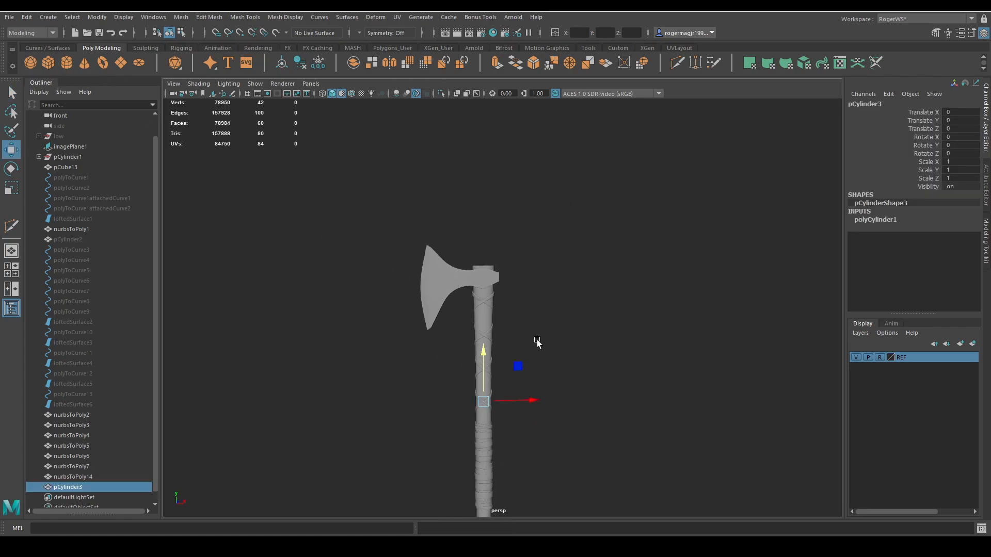
scroll(490, 179, "up", 4)
key("r")
middle_click_drag(493, 175, 500, 250, "alt")
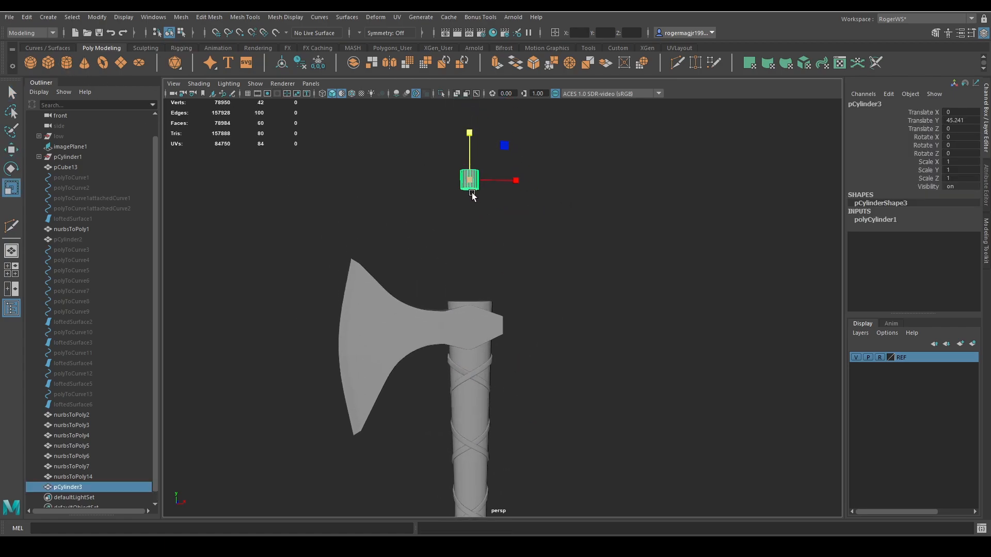
left_click_drag(470, 183, 517, 194)
Duplicate the unsmoothed axe head and handle, and unparent the copied handle from its group.
left_click(474, 317)
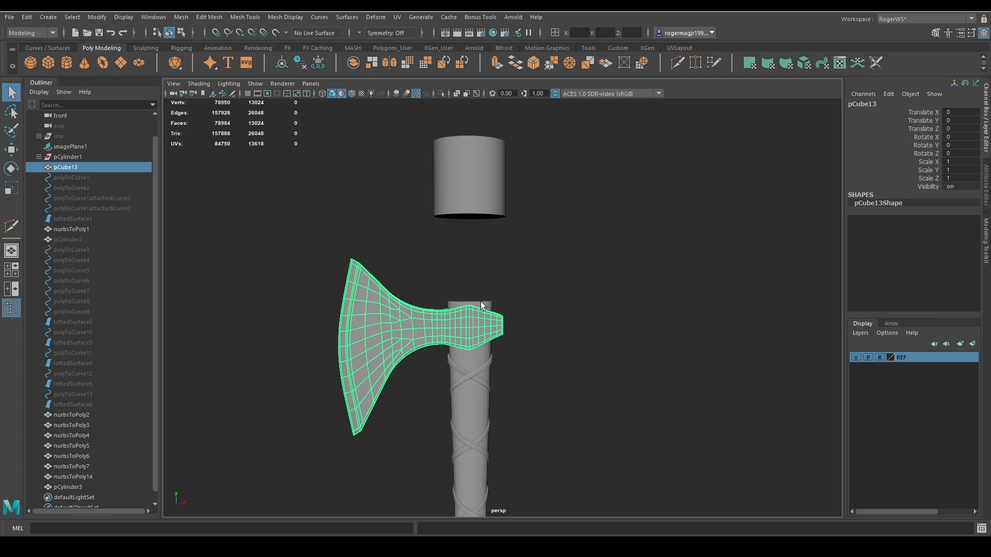
left_click(481, 301, "shift")
middle_click_drag(505, 299, 554, 231, "alt")
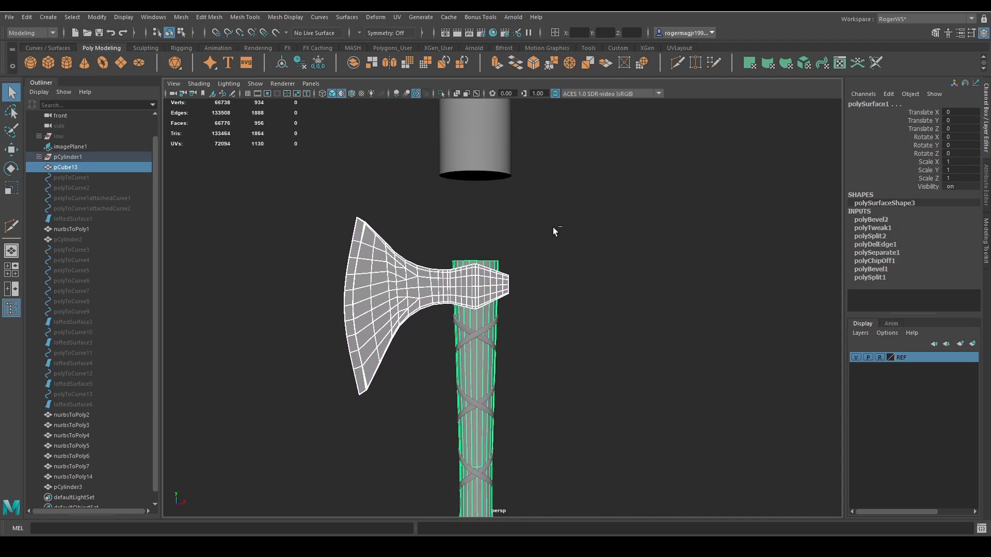
key("ctrl+d")
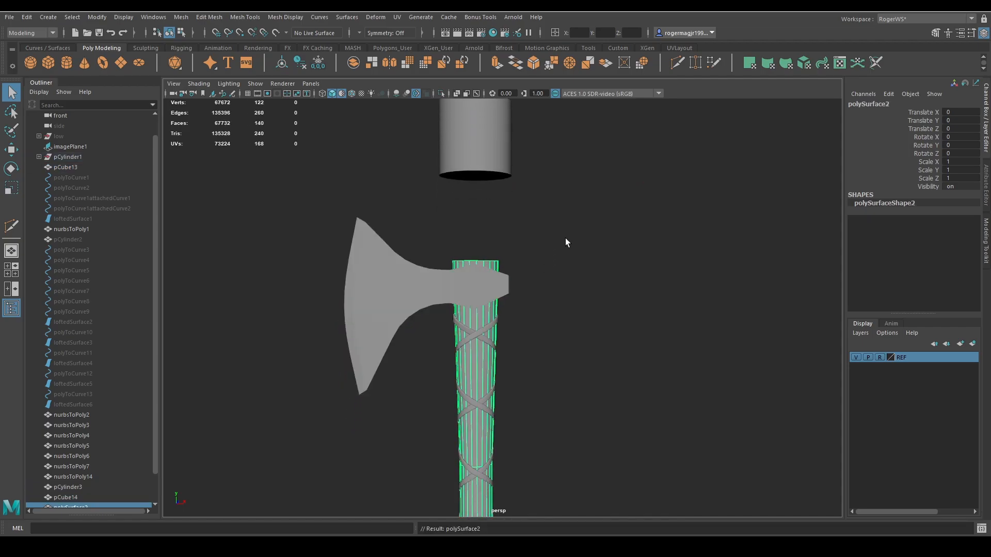
left_click_drag(565, 238, 556, 252, "alt")
scroll(95, 349, "down", 2)
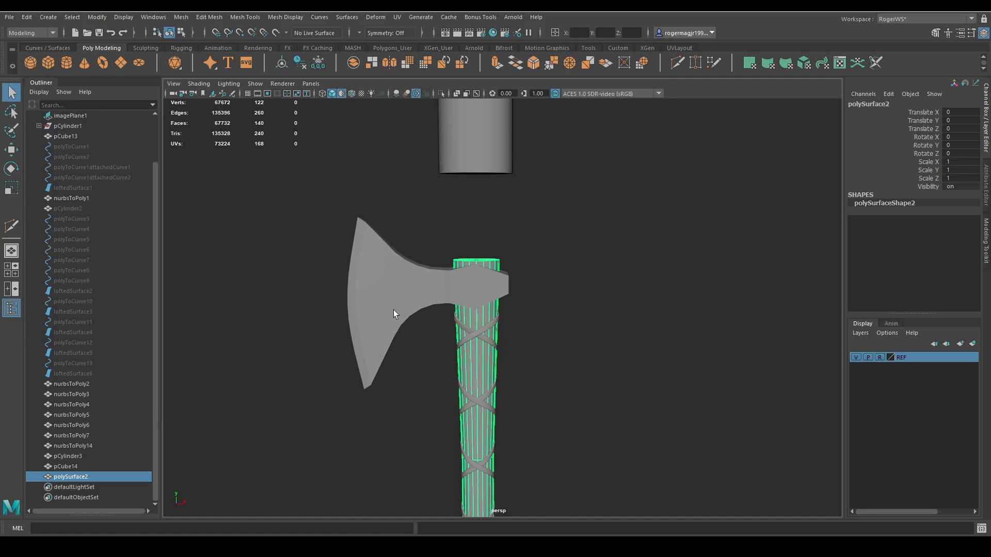
key("ctrl+z")
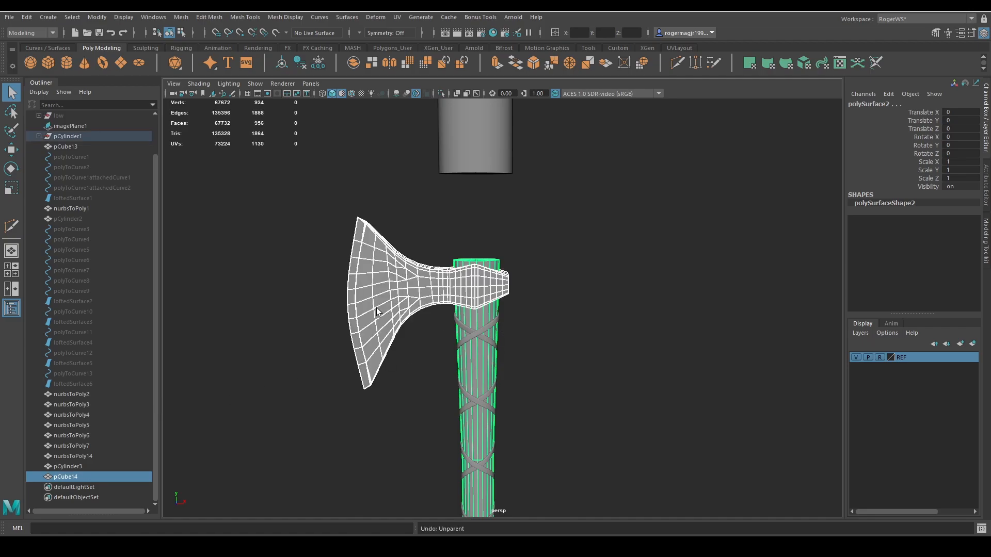
key("shift+p")
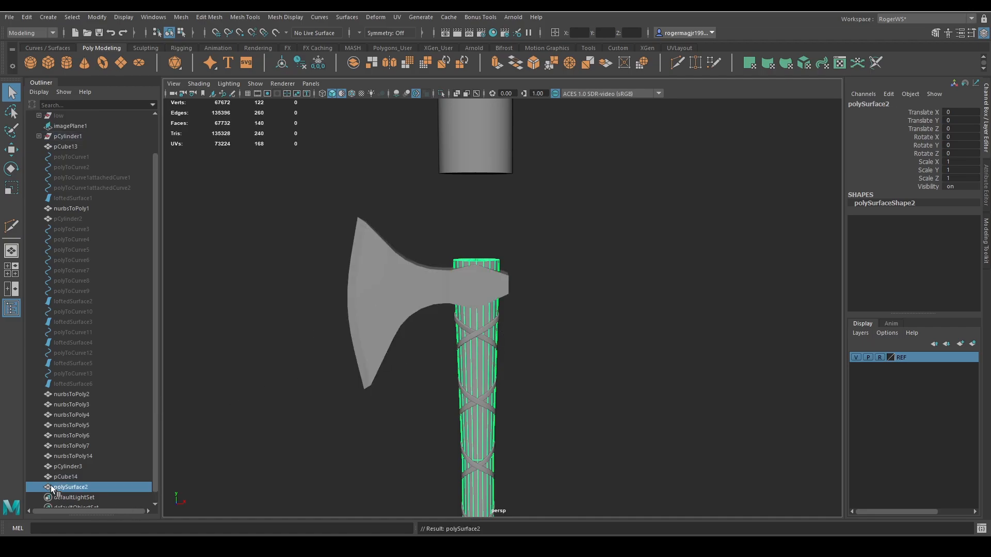
Combine the copied axe head and copied handle into a single mesh.
left_click(63, 479)
left_click(65, 487, "shift")
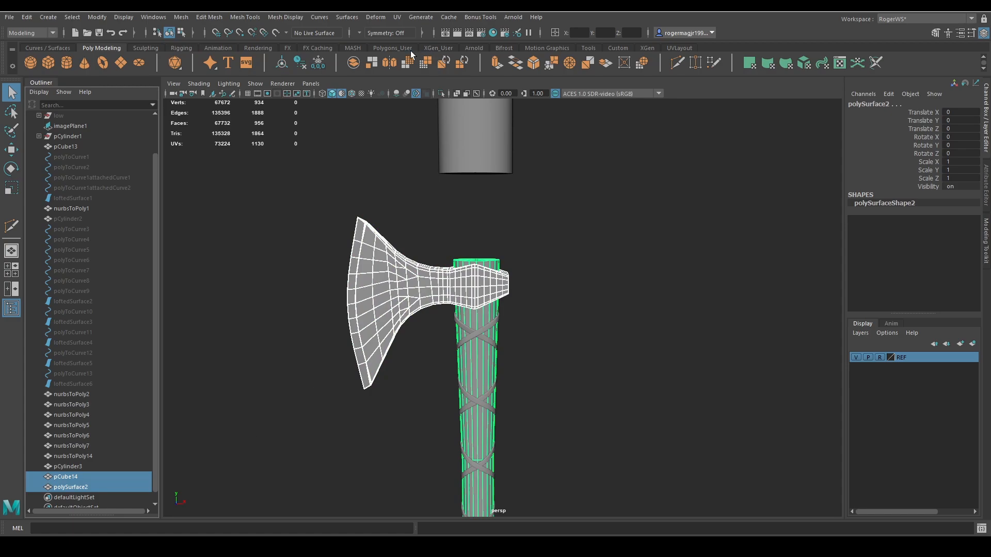
left_click(356, 63)
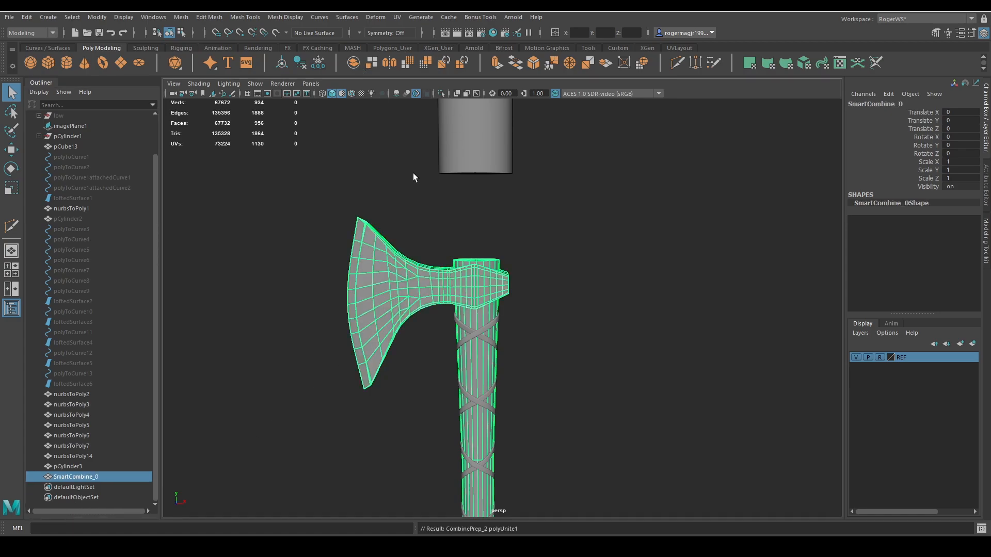
left_click(70, 136)
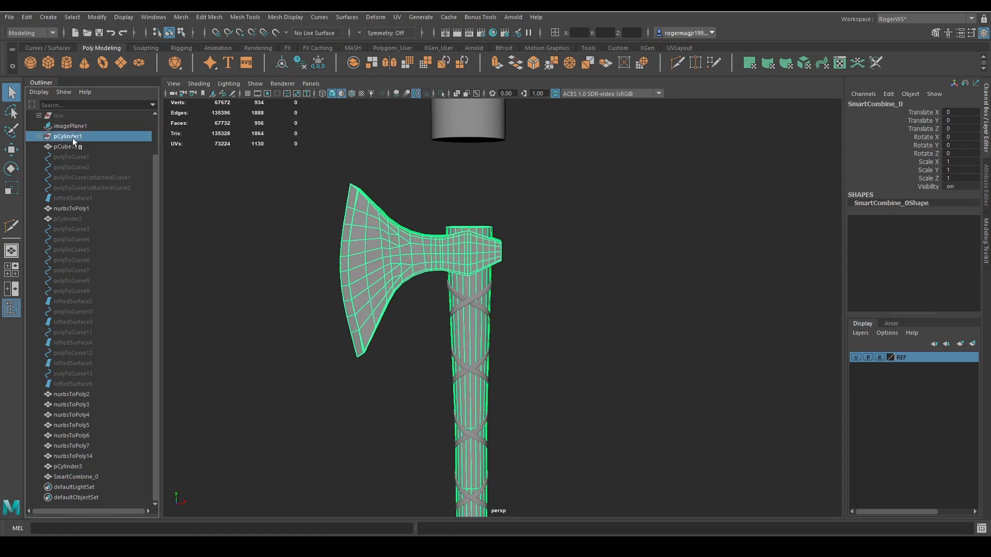
left_click(67, 147)
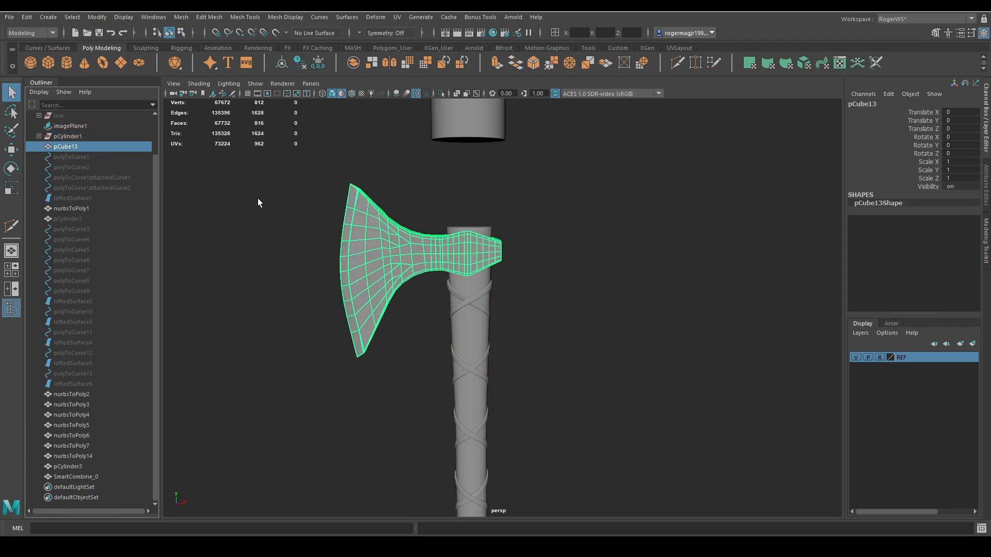
left_click(86, 475)
key("ctrl+h")
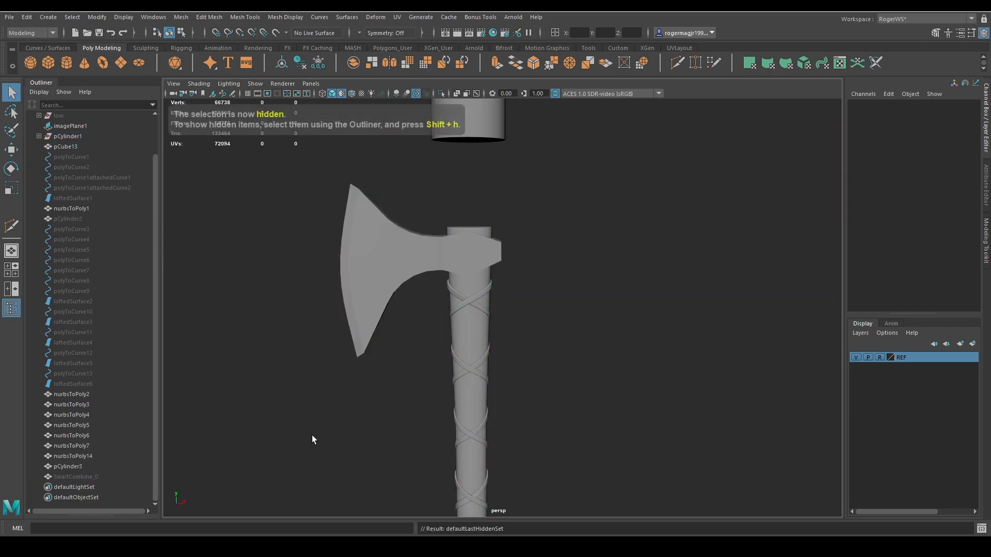
key("ctrl+z")
key("ctrl+1")
Isolate the new cylinder with the combined axe copy and delete the cylinder's top and bottom cap faces.
key("ctrl+1")
scroll(497, 296, "down", 3)
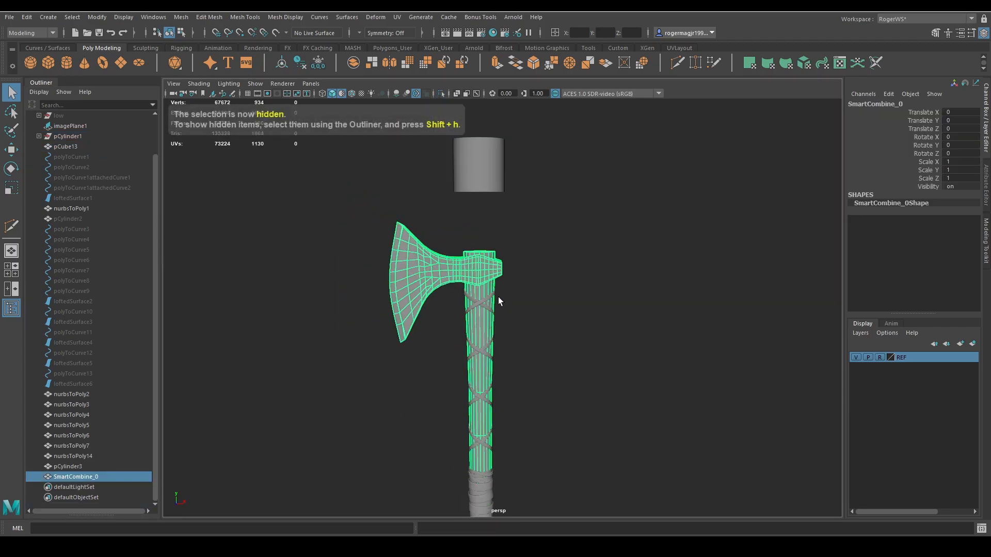
left_click(472, 191, "shift")
key("ctrl+1")
scroll(539, 229, "up", 2)
middle_click_drag(542, 232, 563, 326, "alt")
left_click(511, 248)
left_click_drag(511, 248, 528, 219, "alt")
key("F9")
left_click(491, 254)
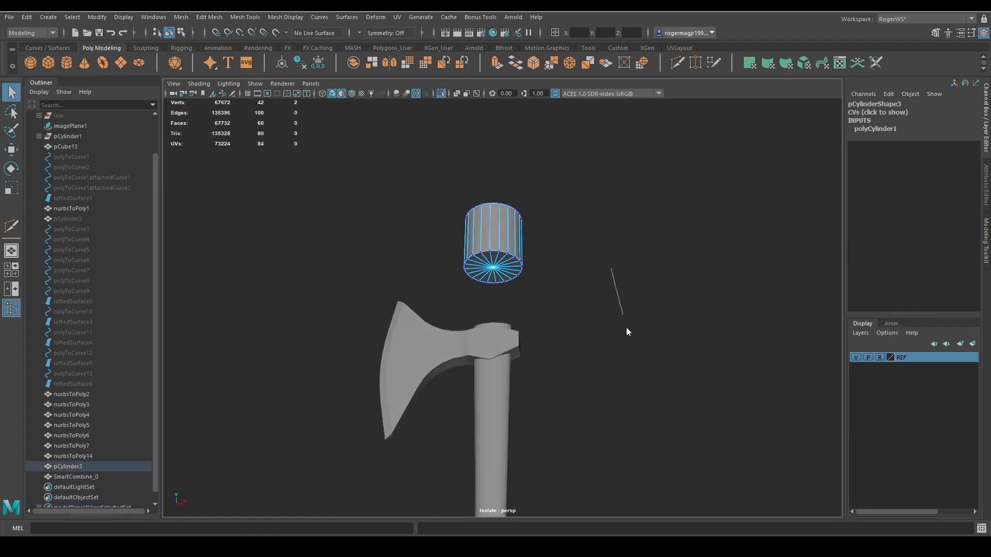
key("Delete")
mouse_move(581, 303)
left_mouse_down("alt")
mouse_move(590, 265)
mouse_move(580, 302)
left_mouse_up("alt")
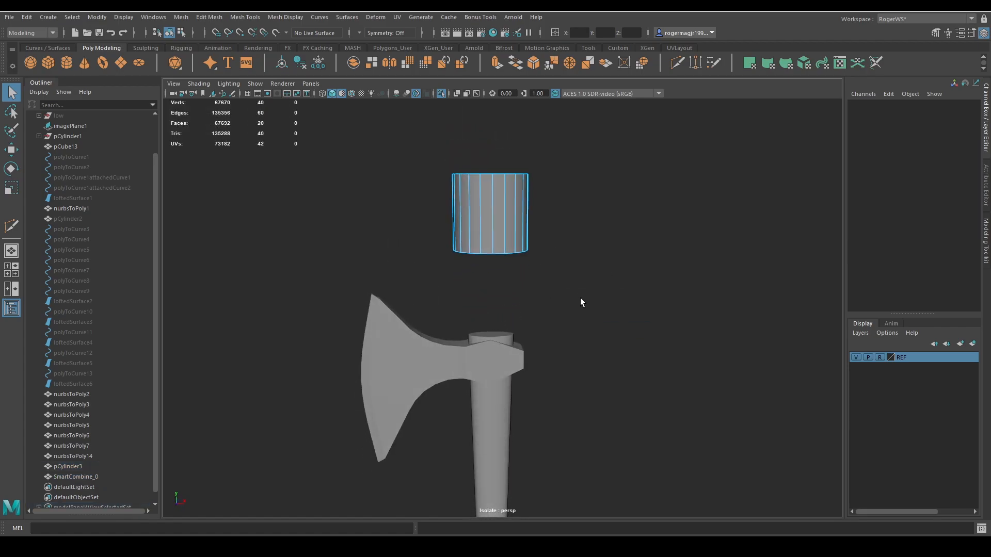
Flatten the open cylinder into a thin ring with Scale Y 0.587 and tilt it to Rotate Z 37.482.
key("F8")
key("r")
mouse_move(490, 166)
left_mouse_down()
mouse_move(489, 206)
mouse_move(488, 161)
left_mouse_up()
key("e")
key("w")
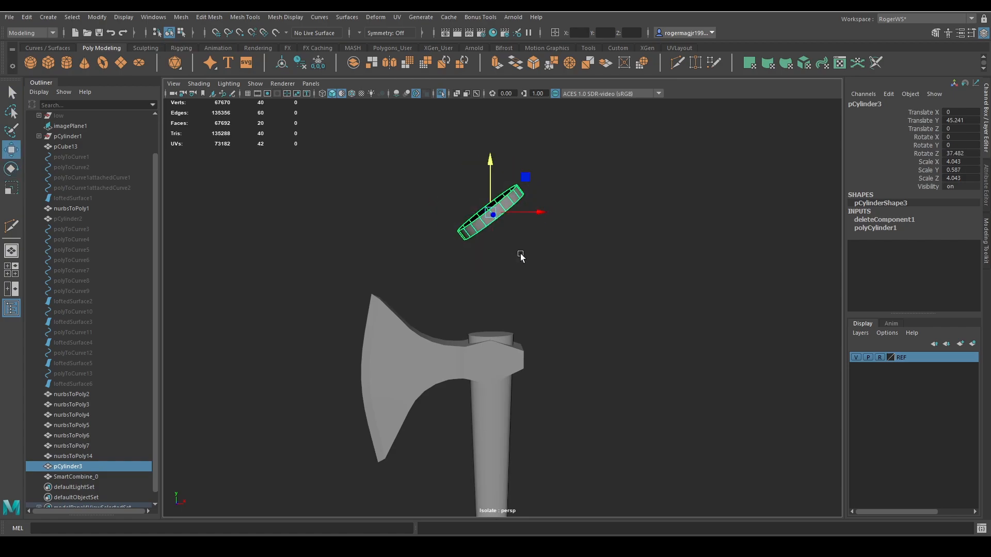
Lower the tilted ring around the axe head's socket to Translate Y 28.651 and thin it to Scale Y 0.422.
right_click_drag(521, 255, 533, 242, "alt")
left_click_drag(491, 175, 491, 342)
right_click_drag(491, 342, 514, 289, "alt")
key("r")
left_click_drag(454, 348, 468, 364)
middle_click_drag(535, 361, 532, 326, "alt")
right_click_drag(532, 325, 523, 327, "alt")
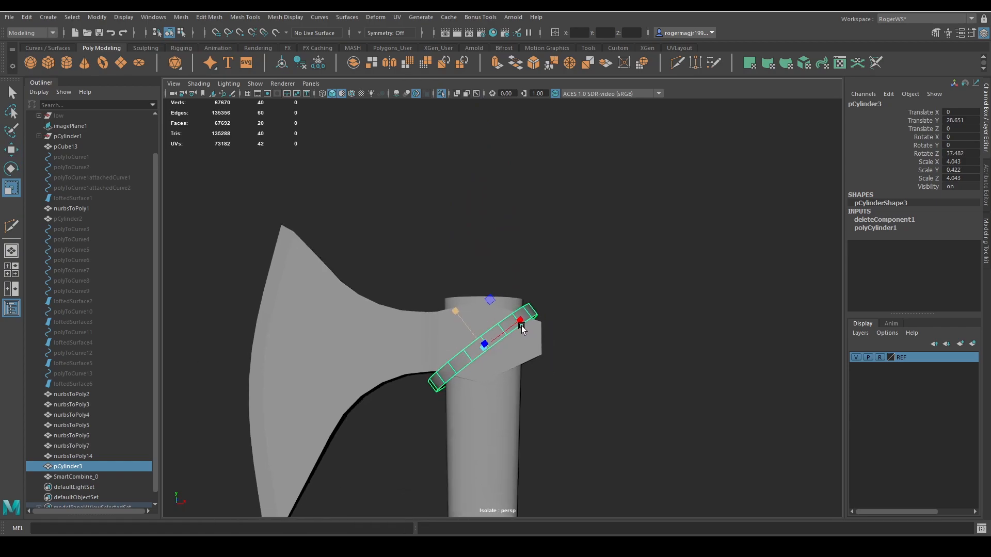
mouse_move(523, 328)
left_mouse_down("alt")
mouse_move(541, 347)
mouse_move(542, 389)
mouse_move(624, 372)
mouse_move(522, 326)
mouse_move(531, 339)
left_mouse_up("alt")
Shrink-wrap the tilted ring onto the combined axe mesh using Vertex Normals projection with Closest If No Intersection enabled.
key("q")
left_click(469, 320)
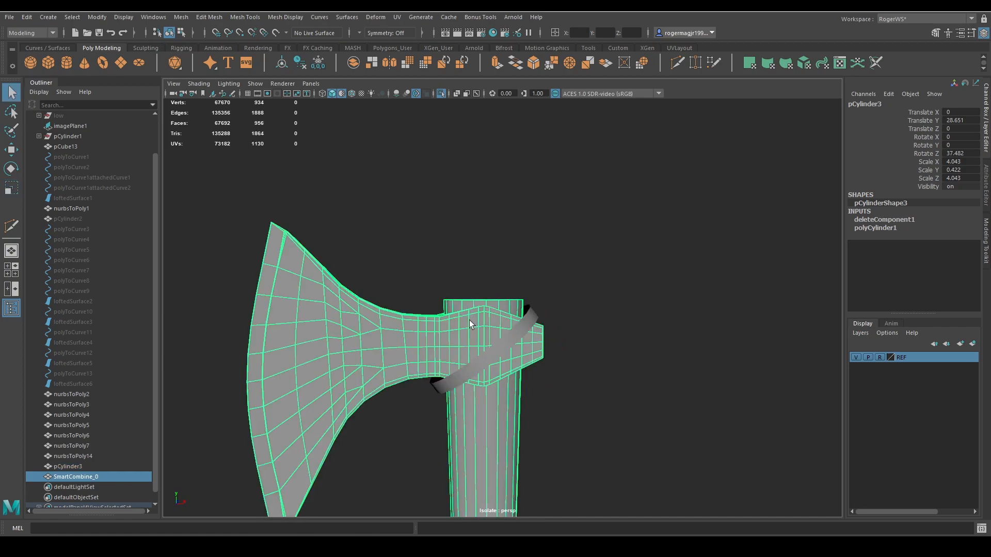
left_click(530, 325, "shift")
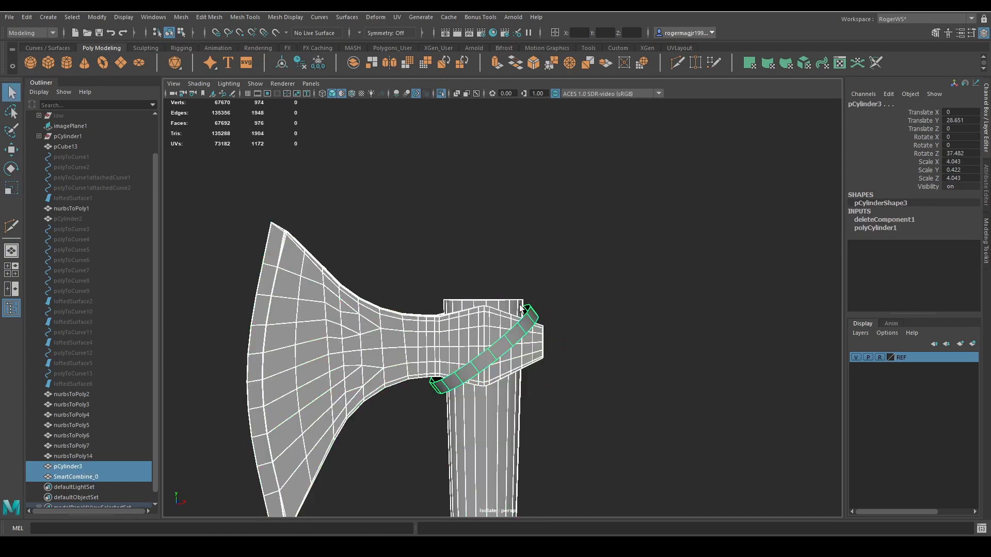
left_click(520, 309)
left_click(518, 329)
left_click(492, 308, "shift")
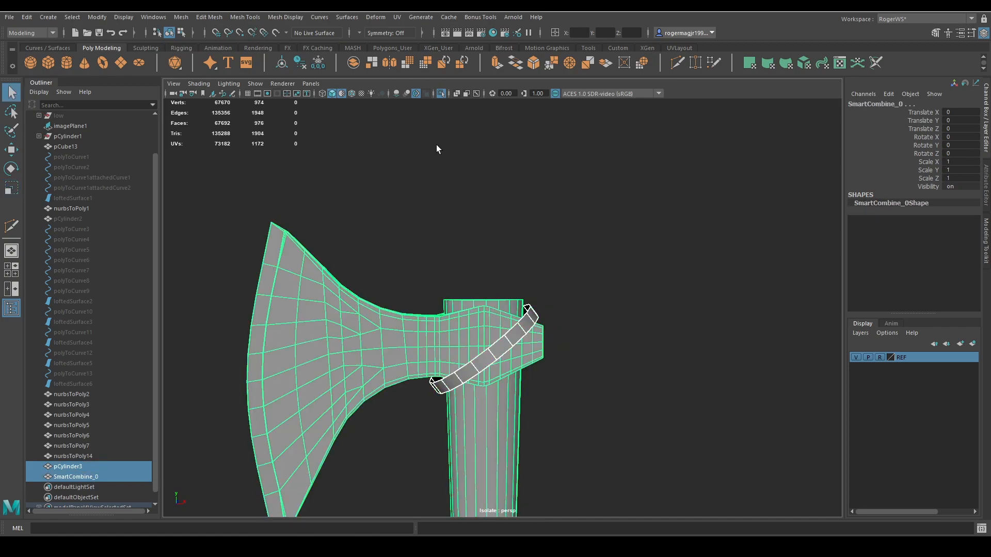
left_click(387, 20)
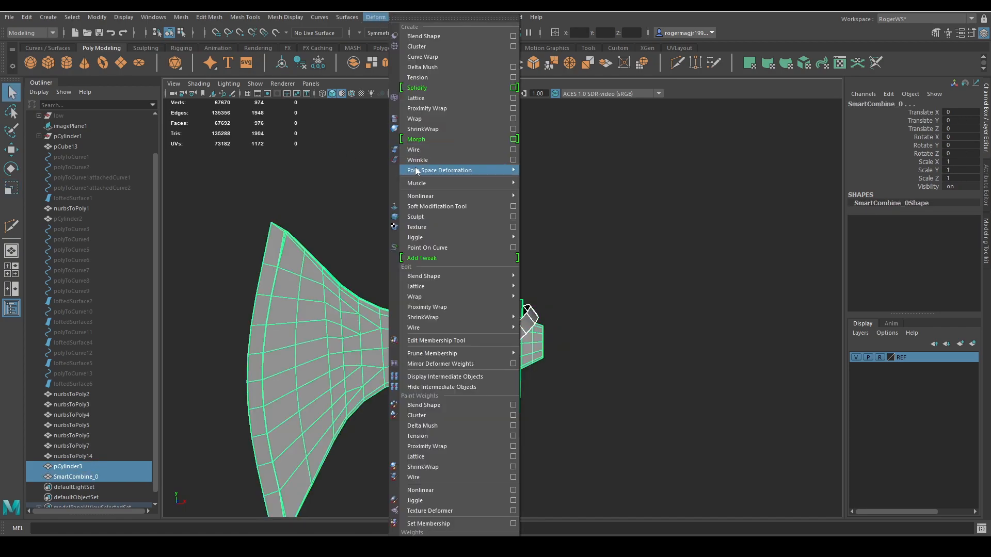
left_click(514, 129)
left_click(199, 164)
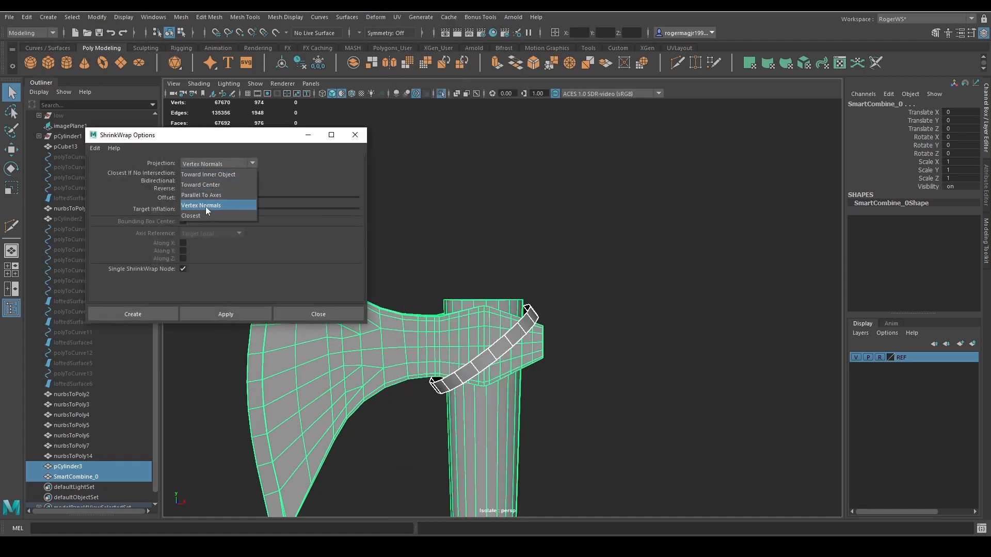
left_click(206, 206)
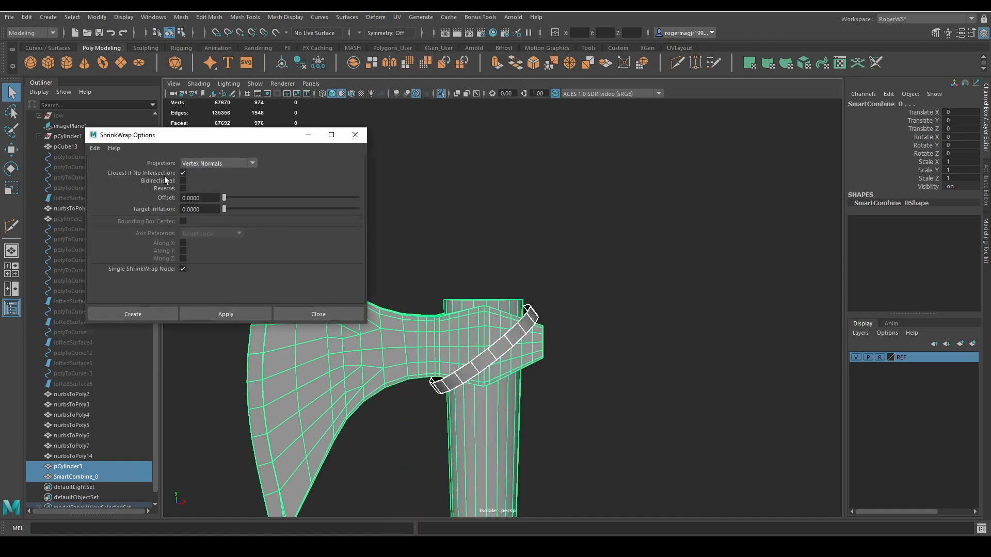
left_click(200, 313)
Extrude the shrink-wrapped ring to a thickness of 0.38 and display it with smooth preview.
middle_click_drag(542, 305, 526, 273, "alt")
left_click(447, 288, "shift")
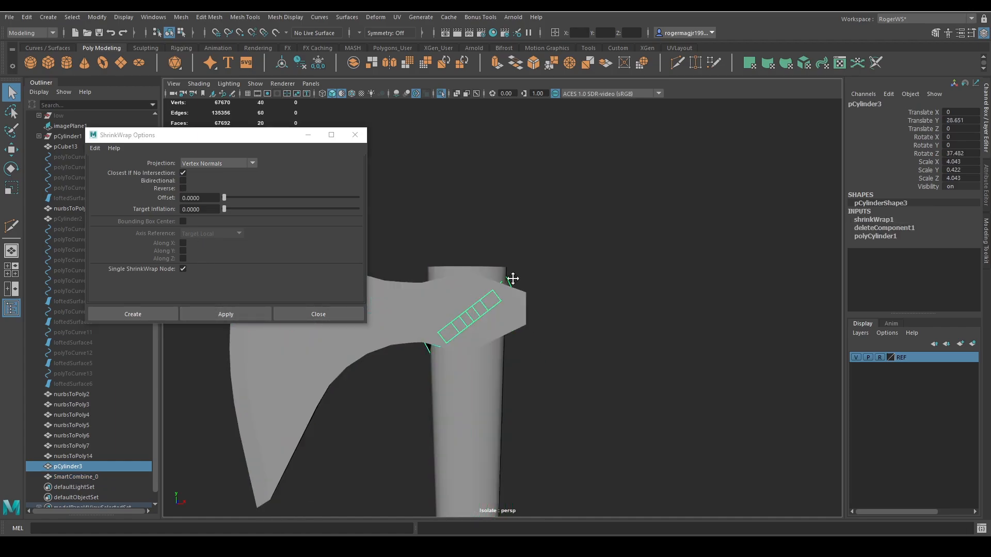
left_click_drag(512, 279, 591, 253, "alt")
key("ctrl+e")
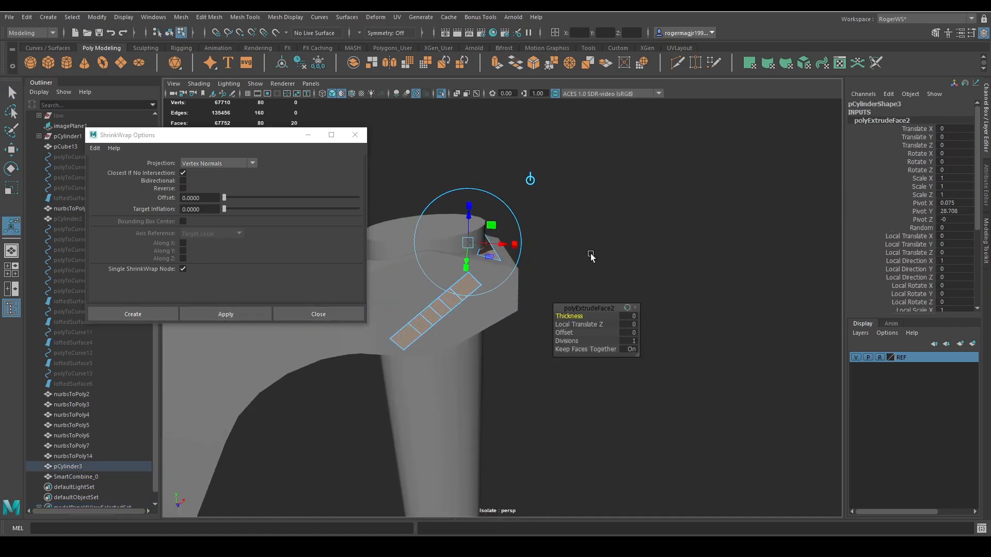
middle_click_drag(602, 247, 610, 247)
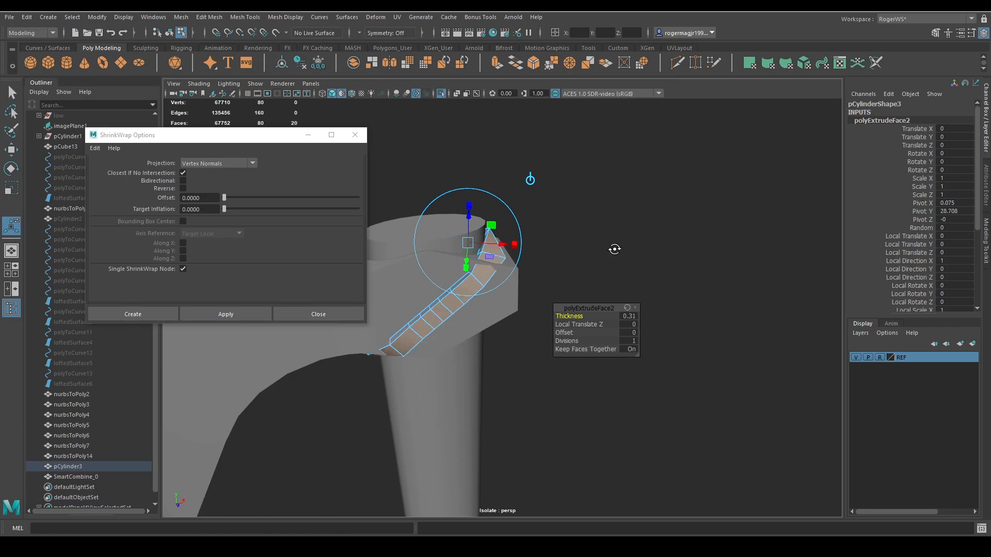
left_click_drag(615, 249, 650, 250, "alt")
key("3")
middle_click_drag(618, 251, 620, 249)
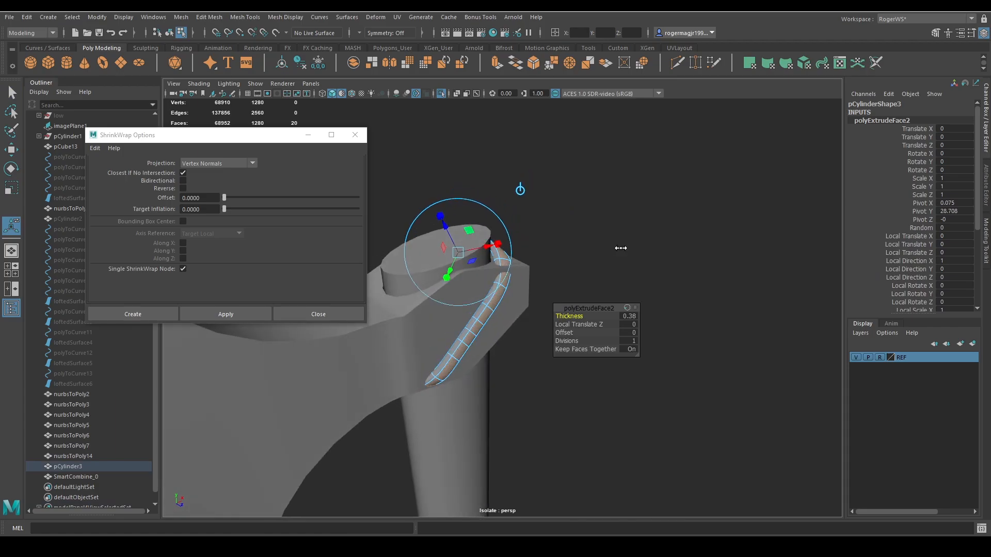
key("q")
key("F8")
scroll(573, 253, "up", 4)
key("ctrl+1")
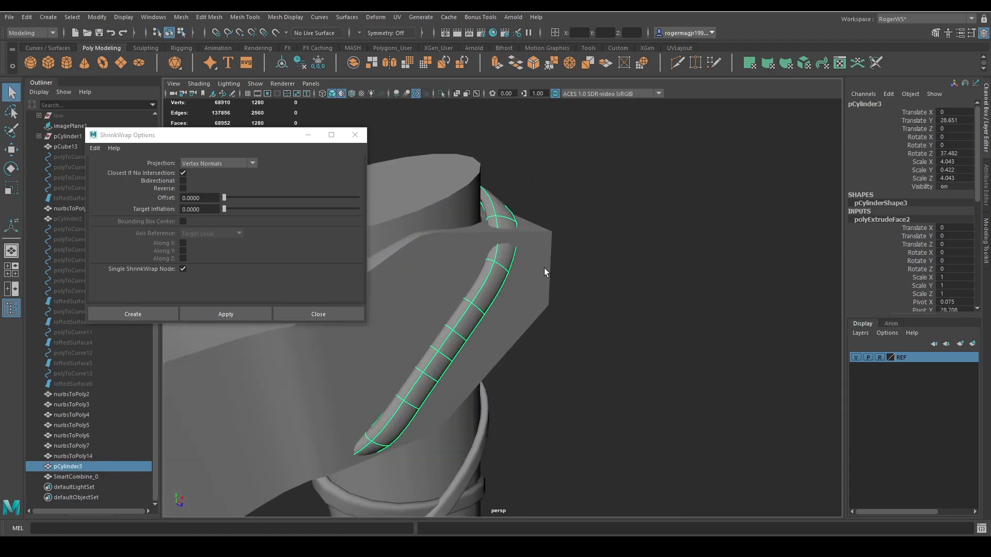
key("ctrl+1")
scroll(508, 275, "down", 4)
key("ctrl+1")
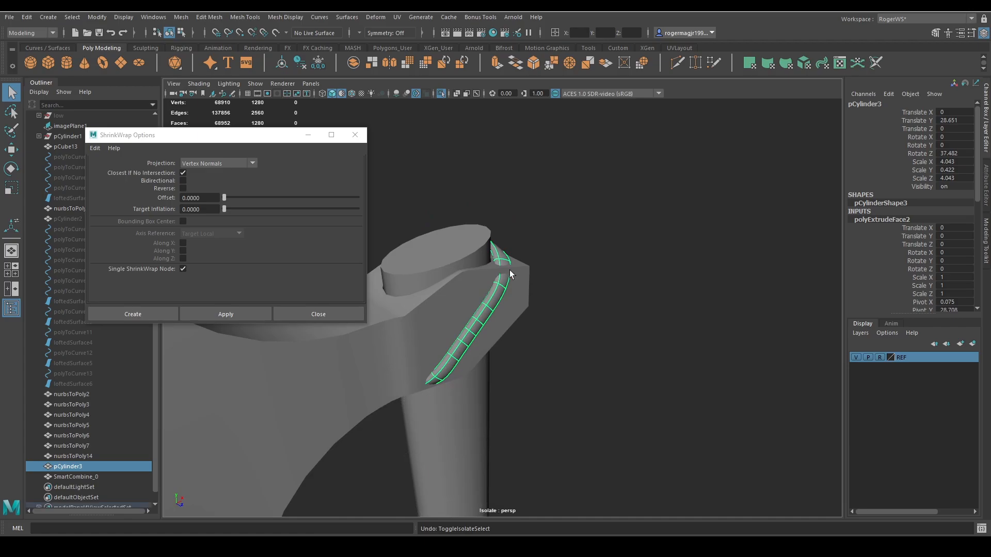
Insert lengthwise edge loops near the strap's outer edges and turn its smooth preview back on.
left_click_drag(509, 271, 463, 264, "alt")
key("1")
scroll(463, 261, "up", 3)
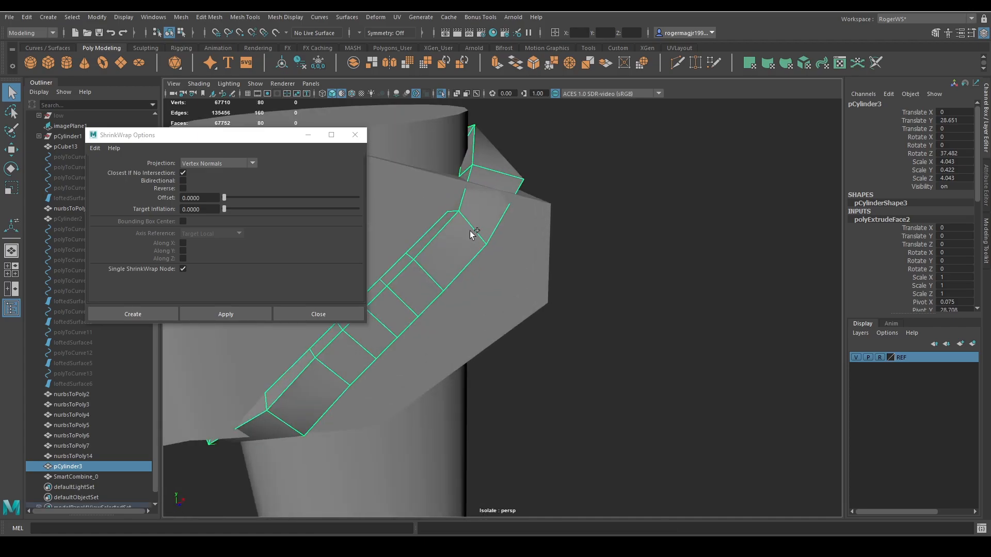
key("ctrl+shift+x")
left_click(477, 239, "ctrl")
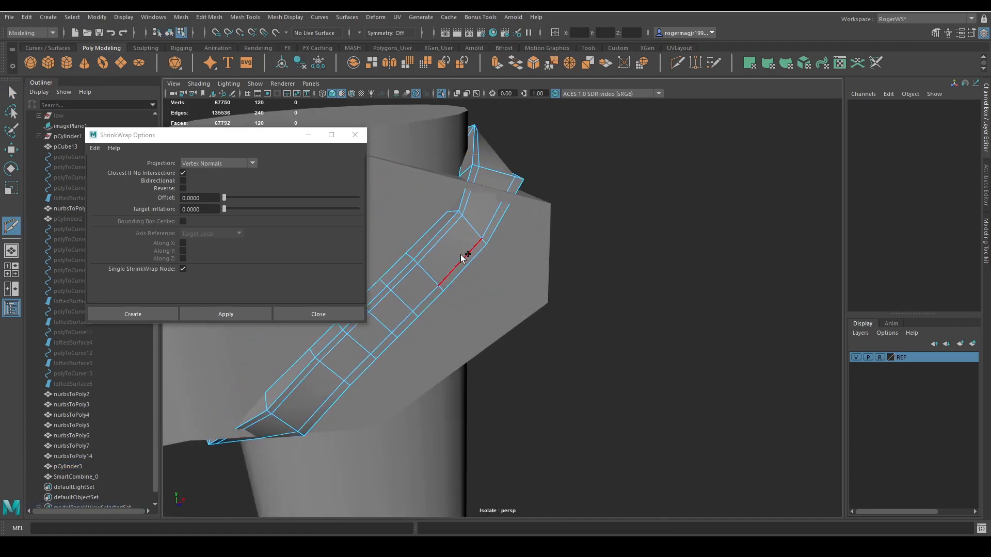
key("q")
key("F8")
key("3")
scroll(552, 201, "down", 4)
left_click_drag(552, 205, 568, 331, "alt")
Move the strap's vertices around the socket's upper rear corner outward, clear of the axe head.
key("F9")
scroll(568, 331, "up", 4)
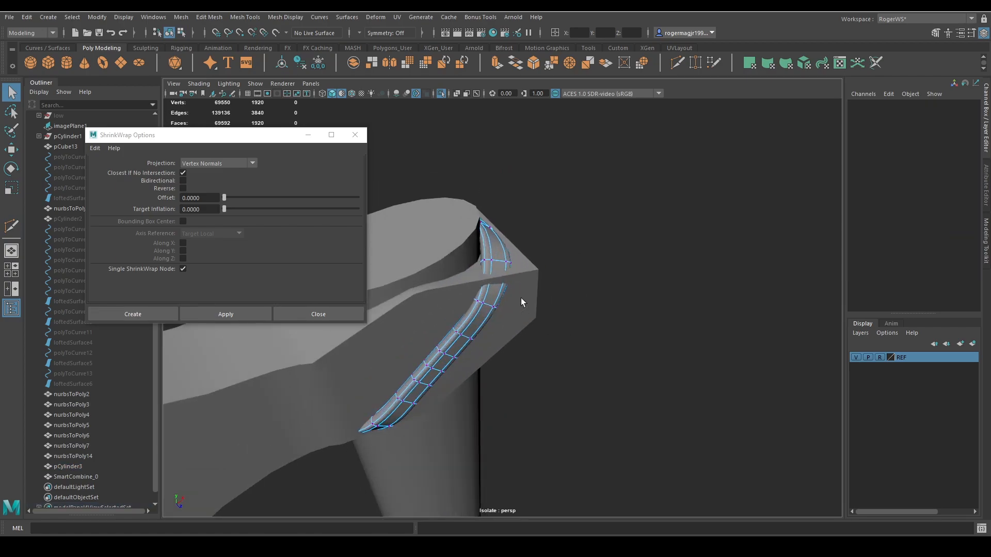
left_click_drag(517, 293, 535, 283)
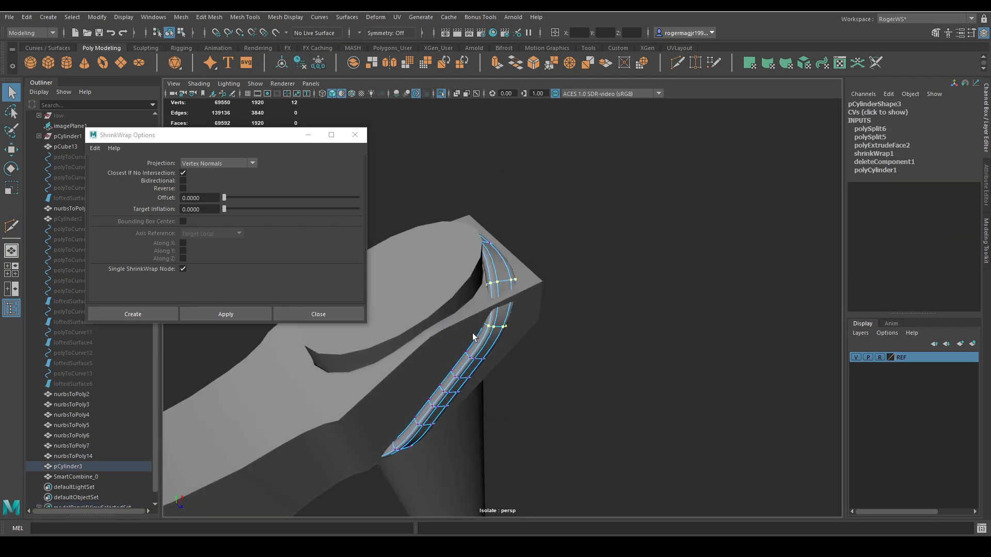
key("w")
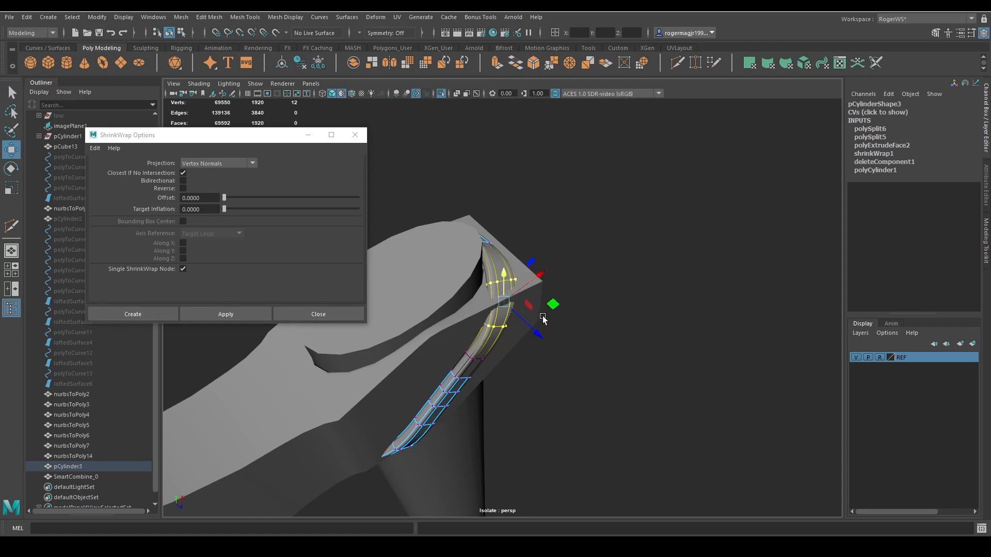
left_click_drag(543, 318, 535, 278, "alt")
Insert a crosswise edge loop where the strap bends over the upper rear corner and reposition its vertices.
key("q")
key("ctrl+shift+x")
left_click(534, 297, "ctrl")
key("w")
scroll(535, 278, "down", 5)
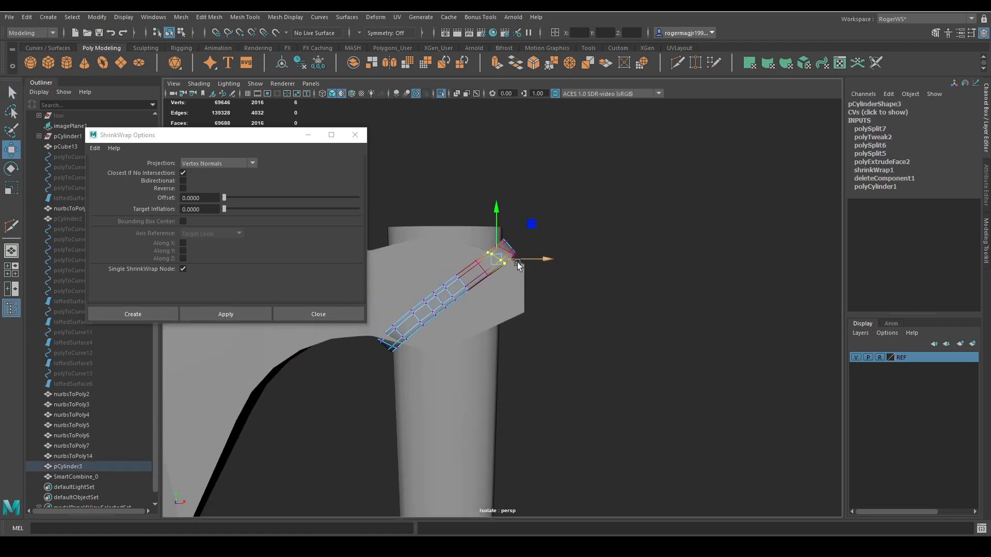
key("q")
key("F8")
middle_click_drag(521, 259, 530, 252, "alt")
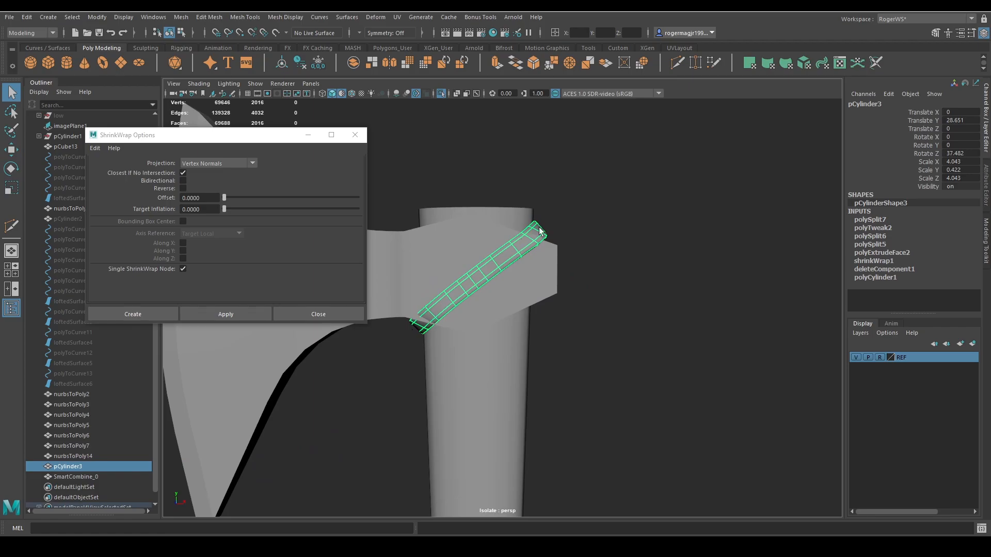
Select the vertex ring at the strap's upper rear bend and shift it to follow the socket's corner.
left_click(554, 239)
left_click_drag(553, 239, 567, 274, "alt")
left_click(515, 256)
left_click_drag(515, 256, 538, 247, "alt")
key("F9")
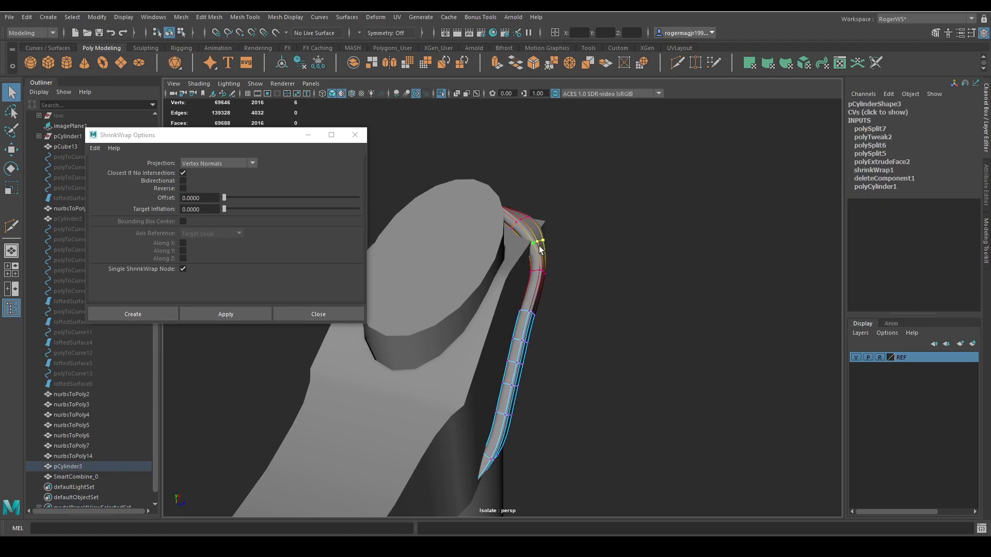
key("w")
left_click_drag(578, 222, 533, 244)
key("q")
key("w")
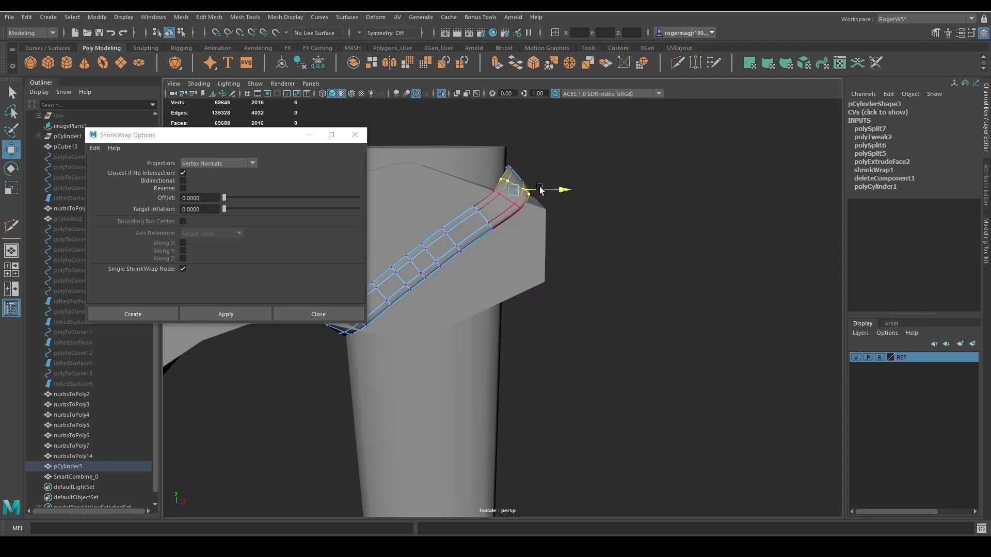
Reposition the strap's vertex ring beside the handle top so the bend over the back of the head is rounder.
key("q")
key("F8")
left_click(551, 237)
left_click_drag(551, 237, 528, 268, "alt")
left_click(540, 232)
key("F8")
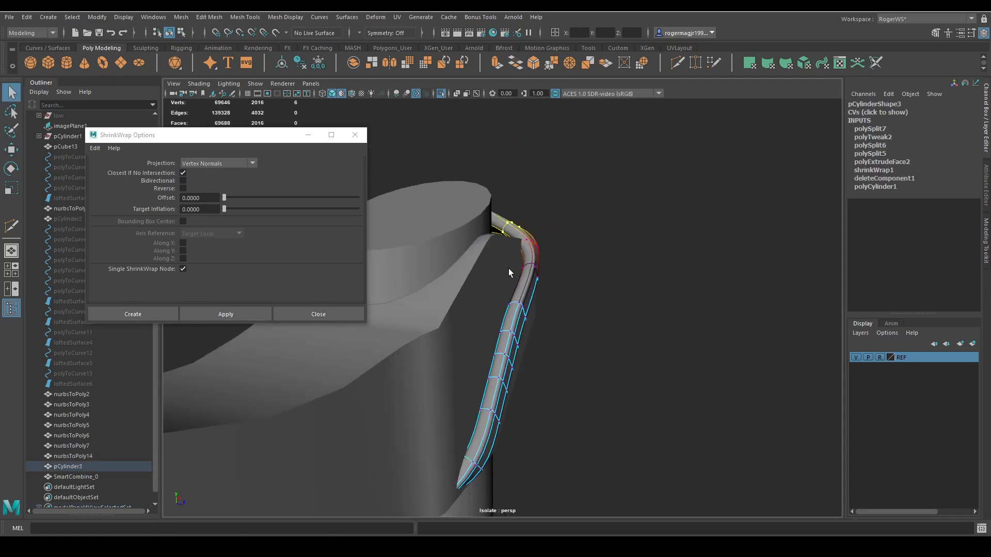
key("w")
middle_click_drag(564, 213, 571, 206)
left_click_drag(555, 225, 446, 262, "alt")
key("w")
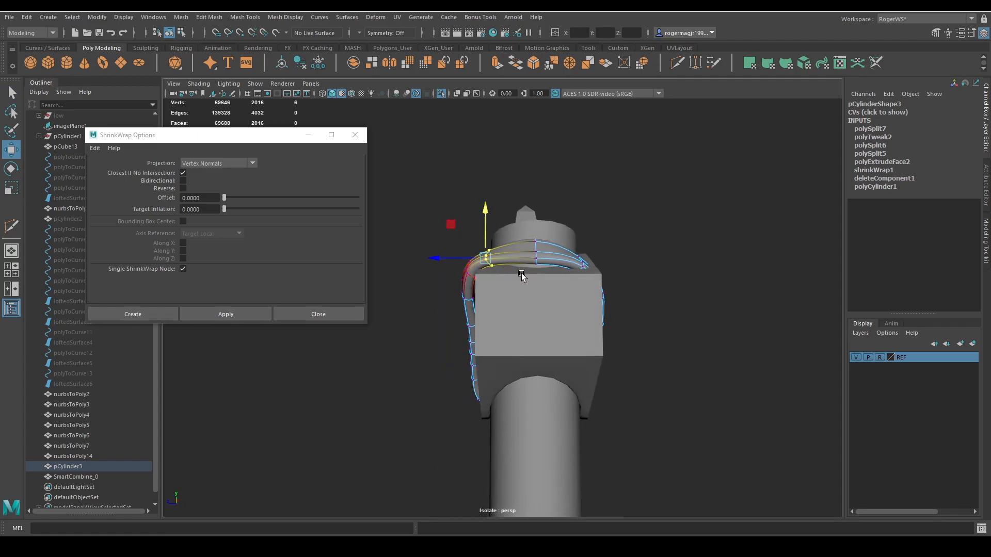
Insert a crosswise edge loop in the strap section passing over the back of the head.
scroll(522, 274, "up", 3)
key("ctrl+shift+x")
left_click(517, 227, "ctrl")
key("q")
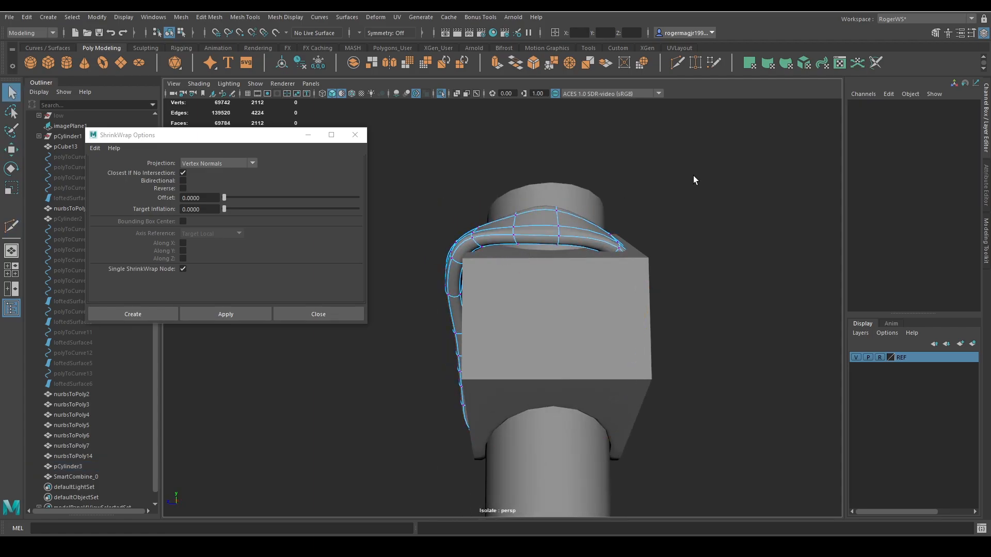
Move the vertex rings of the strap's upper rear section so it rests on the top of the socket.
left_click_drag(551, 248, 551, 250)
key("w")
left_click_drag(551, 176, 526, 243)
key("q")
key("w")
left_click_drag(519, 194, 634, 263, "alt")
key("q")
left_click(629, 249)
right_click_drag(628, 245, 566, 280, "alt")
Adjust the strap's lower vertex ring so it wraps around the underside of the axe head.
left_click_drag(566, 281, 609, 267, "alt")
left_click(478, 305)
left_click(480, 324)
left_click_drag(480, 324, 516, 337, "alt")
right_click_drag(508, 333, 471, 335)
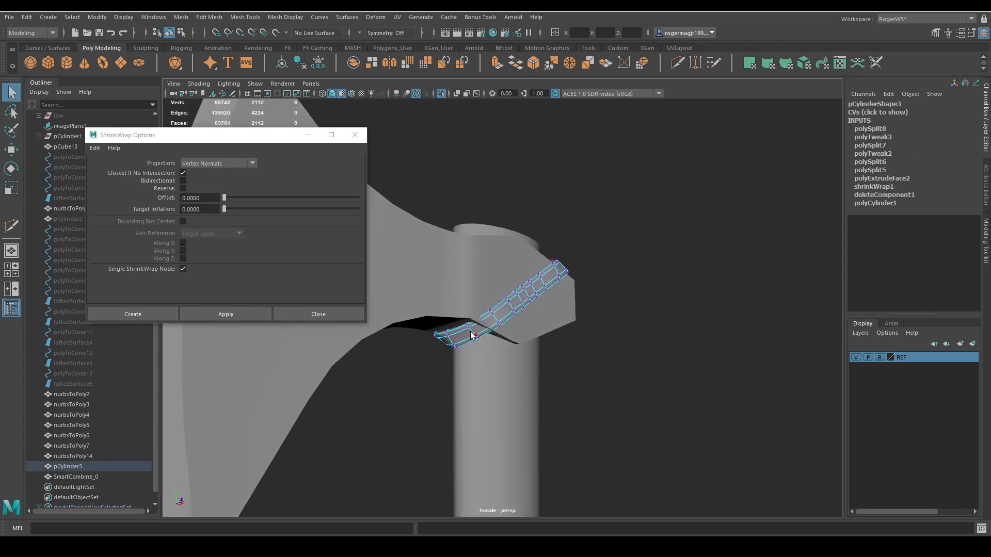
left_click_drag(472, 335, 457, 300, "alt")
scroll(478, 334, "up", 5)
key("w")
key("q")
right_click_drag(559, 318, 593, 294)
left_click(648, 338)
Delete a crosswise edge loop from the lower part of the strap's diagonal section.
scroll(647, 338, "down", 4)
left_click_drag(647, 338, 521, 304, "alt")
scroll(537, 327, "up", 4)
left_click(506, 276)
right_click_drag(609, 375, 574, 311)
double_click(494, 286)
key("Delete")
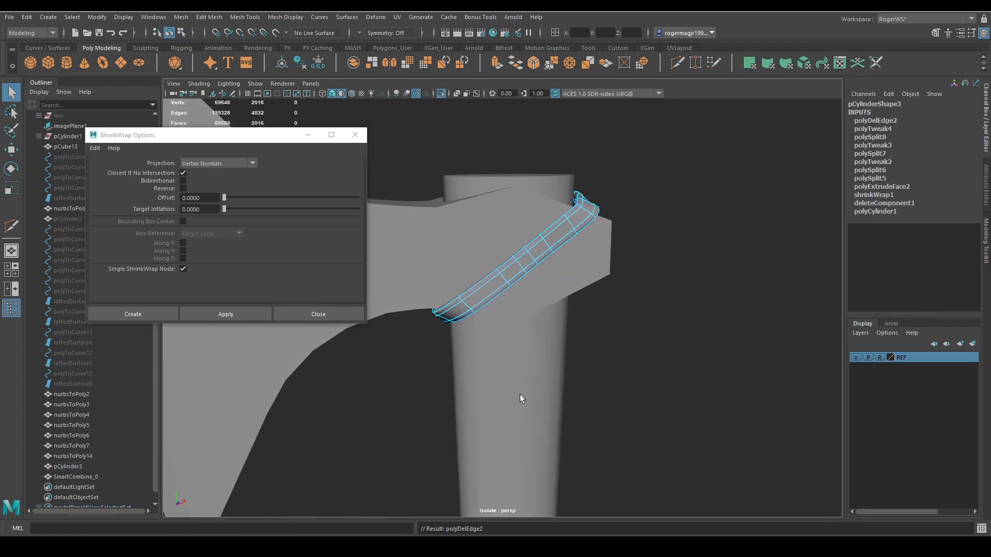
Slide the neighbouring crosswise edge loop along the strap's diagonal section to even out the spacing.
double_click(501, 273)
key("w")
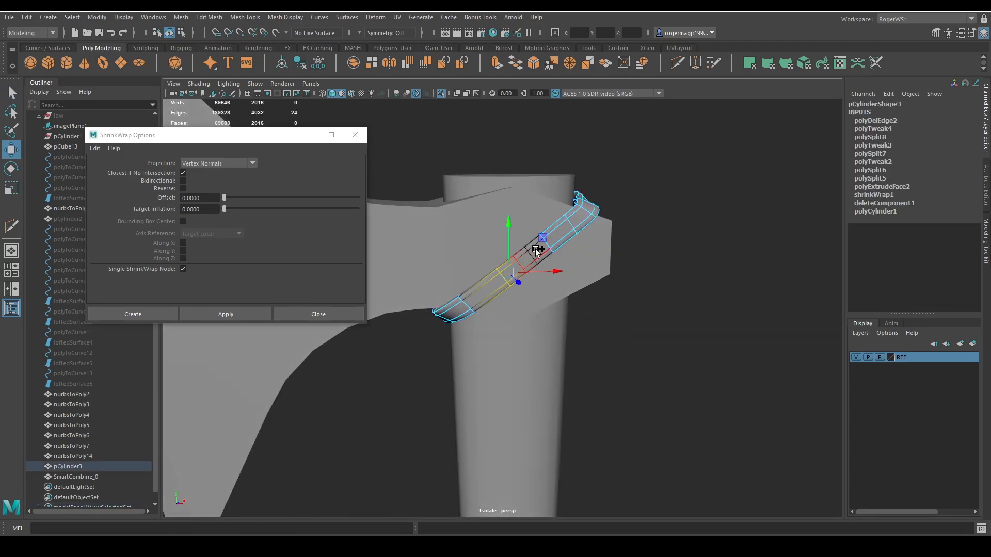
middle_click_drag(536, 249, 535, 241, "ctrl+shift")
key("q")
right_click_drag(576, 287, 644, 255)
left_click_drag(643, 254, 620, 313, "alt")
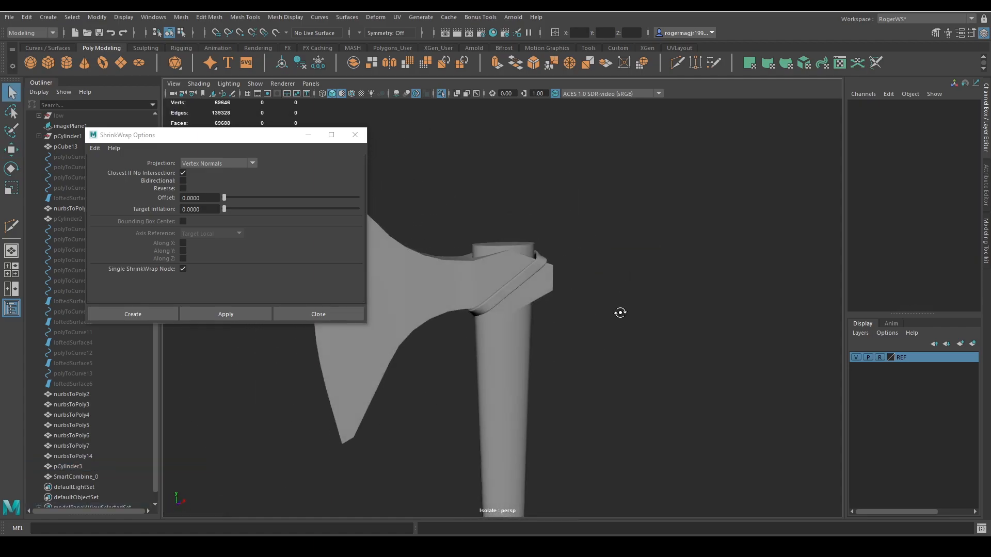
scroll(504, 311, "up", 4)
left_click_drag(503, 311, 589, 313, "alt")
Undo the edge loop adjustment and the edge loop deletion on the strap's diagonal section.
key("ctrl+z")
key("ctrl+z")
key("ctrl+z")
key("ctrl+z")
key("ctrl+z")
key("ctrl+z")
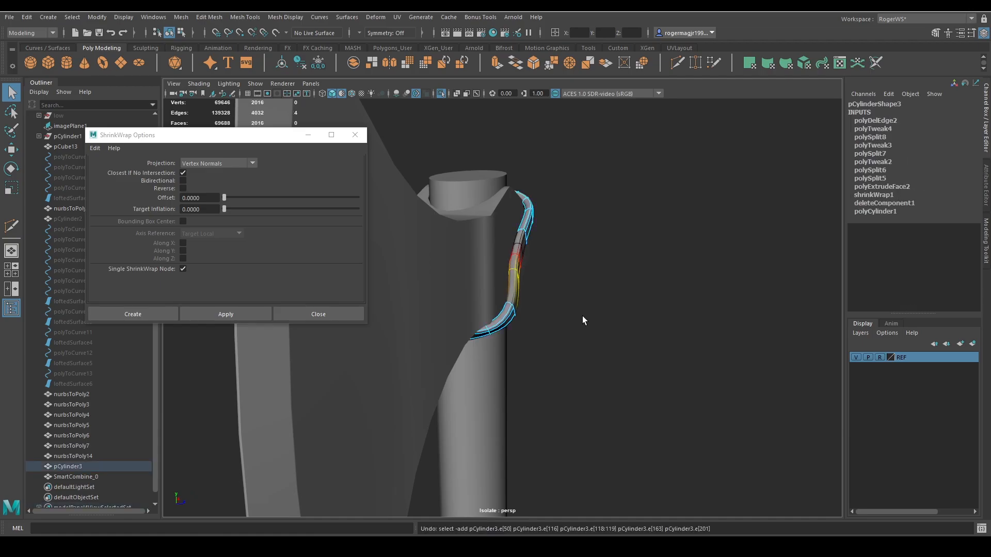
scroll(582, 315, "up", 2)
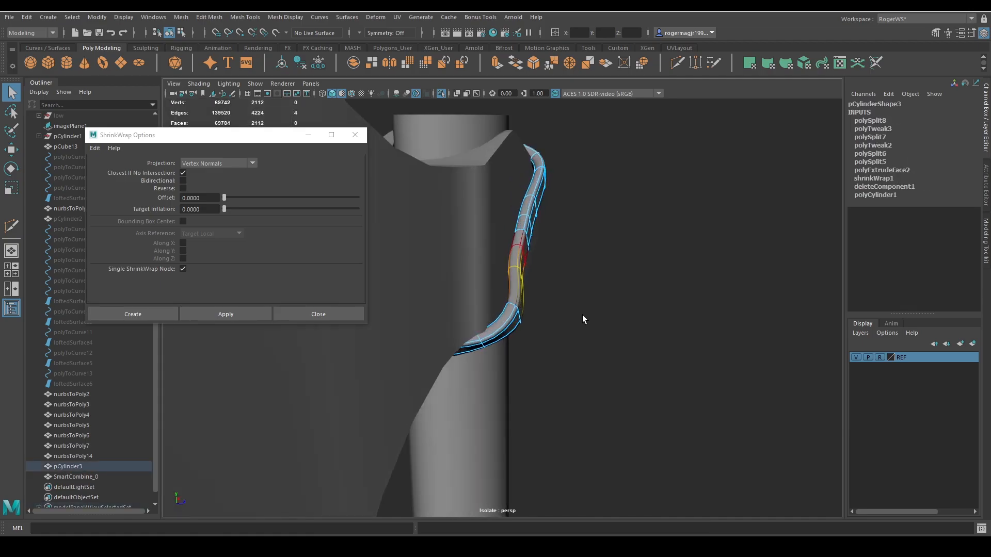
Move the strap's vertex ring on the lower diagonal section outward from the side of the axe head.
left_click(623, 320)
key("w")
mouse_move(510, 316)
left_mouse_down()
mouse_move(565, 343)
mouse_move(511, 330)
mouse_move(510, 304)
left_mouse_up()
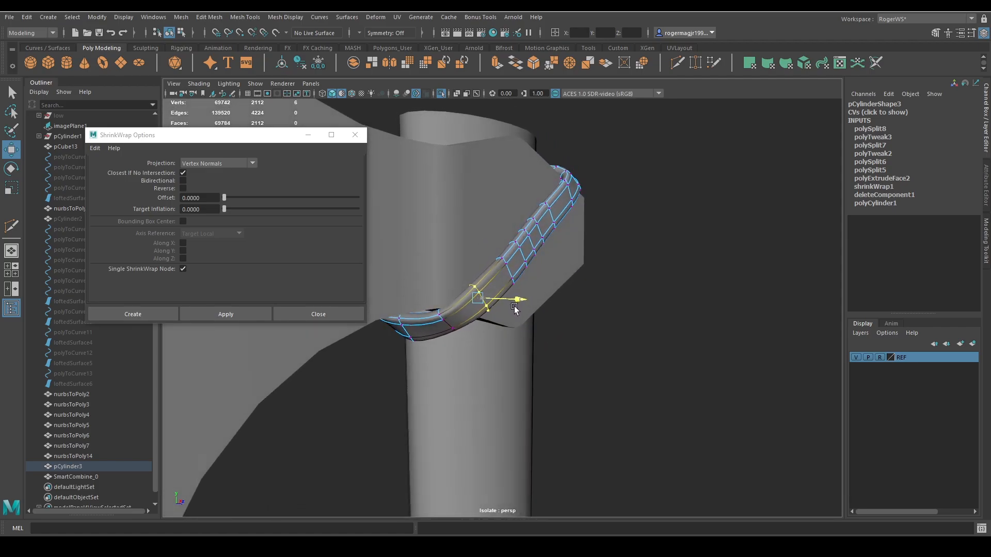
key("q")
left_click(631, 304)
left_click_drag(631, 304, 443, 317, "alt")
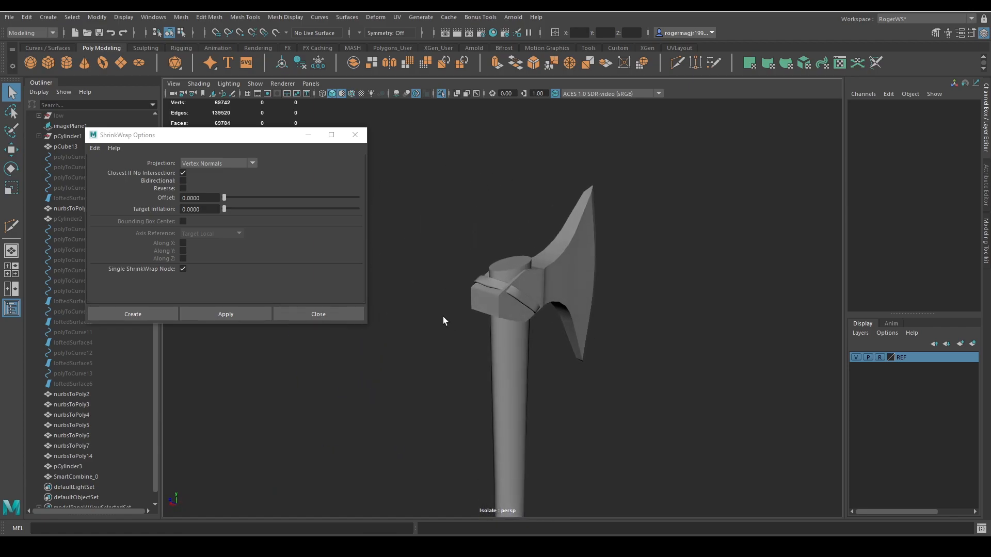
Try to raise the strap's vertices where it bends over the upper rear corner of the axe head.
scroll(522, 281, "up", 5)
left_click(522, 280)
left_click_drag(522, 280, 587, 373, "alt")
key("w")
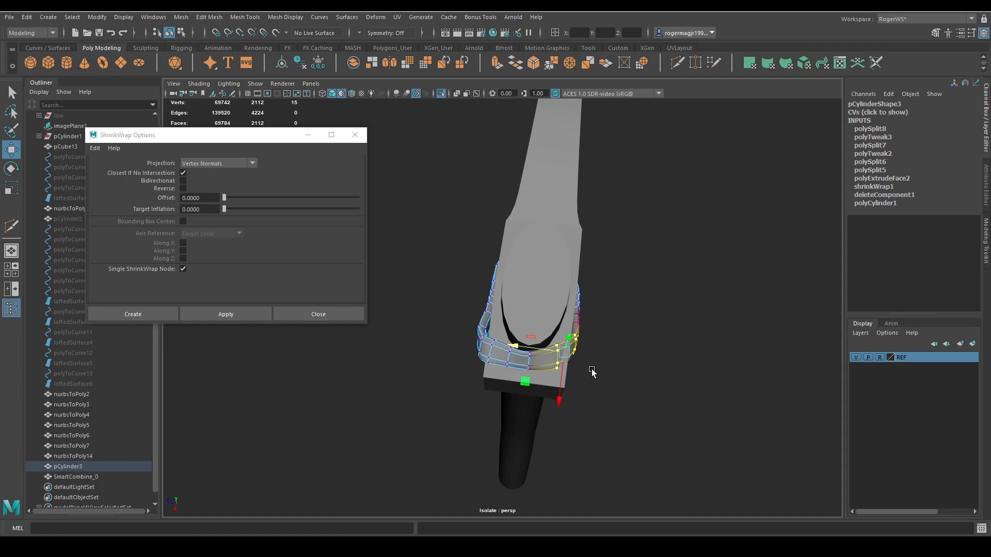
left_click_drag(555, 368, 529, 306, "alt")
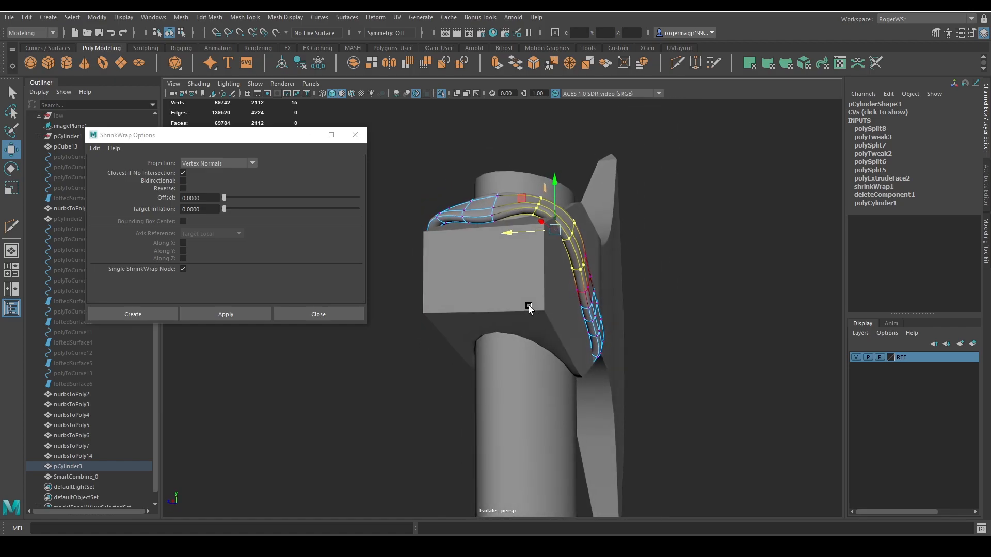
key("ctrl+z")
Insert an edge loop in the strap at the head's upper rear corner and move it off the surface.
key("q")
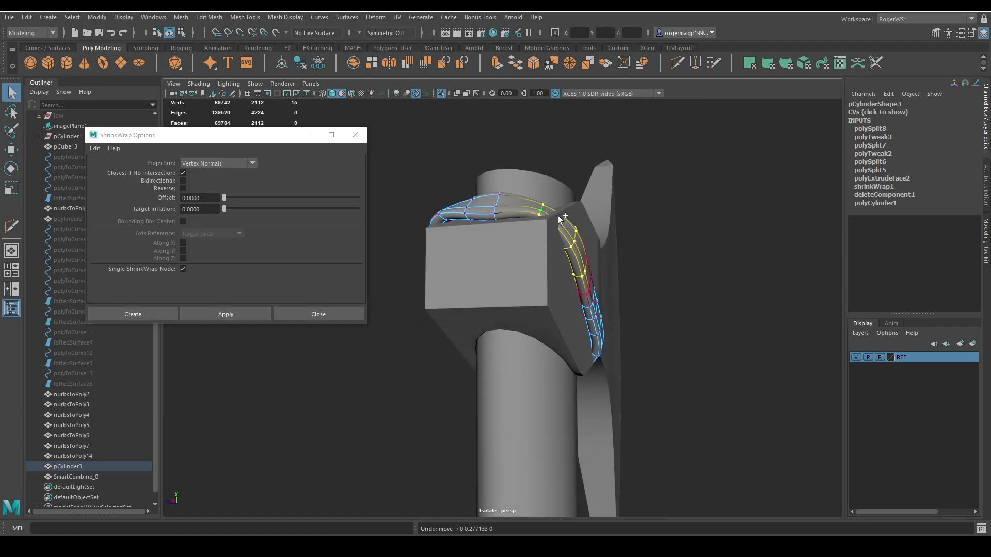
left_click(643, 249)
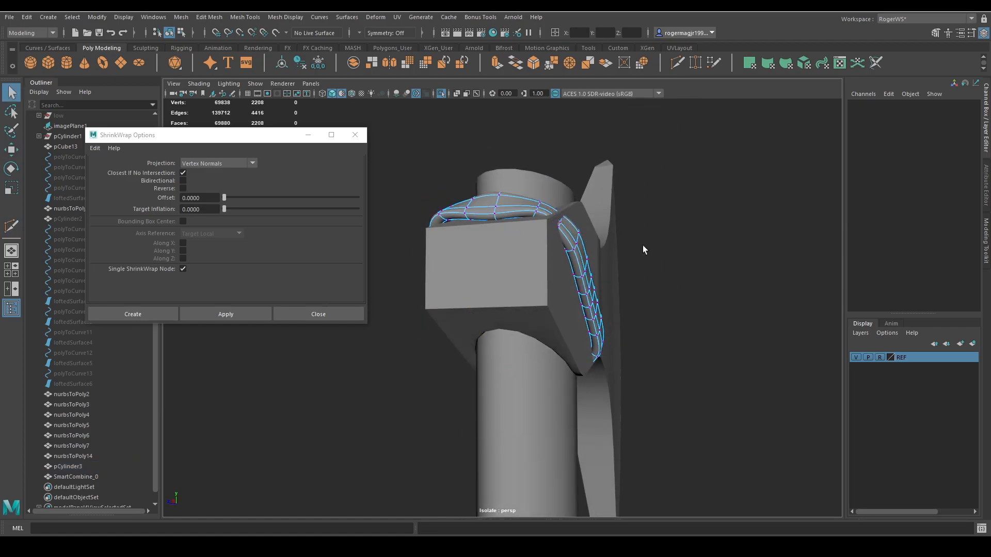
double_click(561, 222)
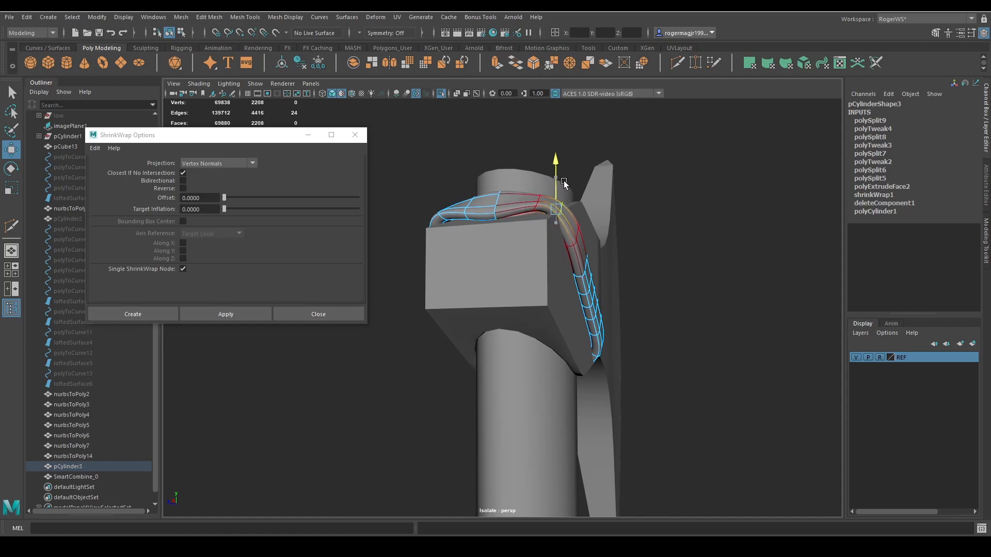
left_click_drag(570, 175, 465, 282, "alt")
right_click_drag(465, 282, 516, 255, "alt")
middle_click_drag(515, 255, 570, 269, "alt")
left_click_drag(524, 209, 541, 253)
Apply Edit Edge Flow to the strap's edge loop at the upper rear corner to smooth the bend.
key("q")
double_click(600, 305)
right_click_drag(500, 178, 500, 189, "shift")
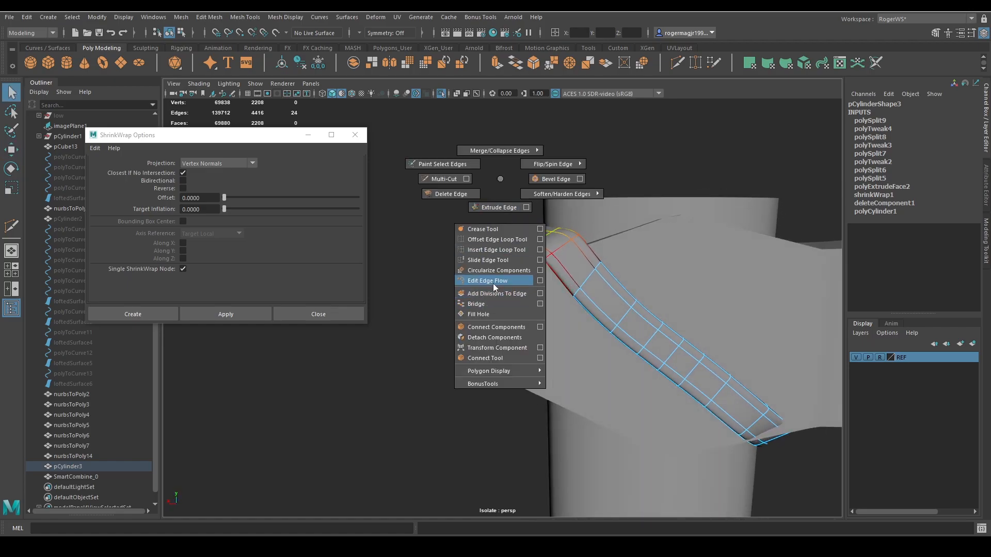
right_click_drag(493, 284, 492, 283, "shift")
left_click_drag(486, 280, 587, 267, "alt")
Shift the strap's edge vertices at the upper rear corner toward the back of the axe head.
key("q")
left_click(526, 219)
left_click(590, 268)
right_click_drag(589, 269, 577, 266)
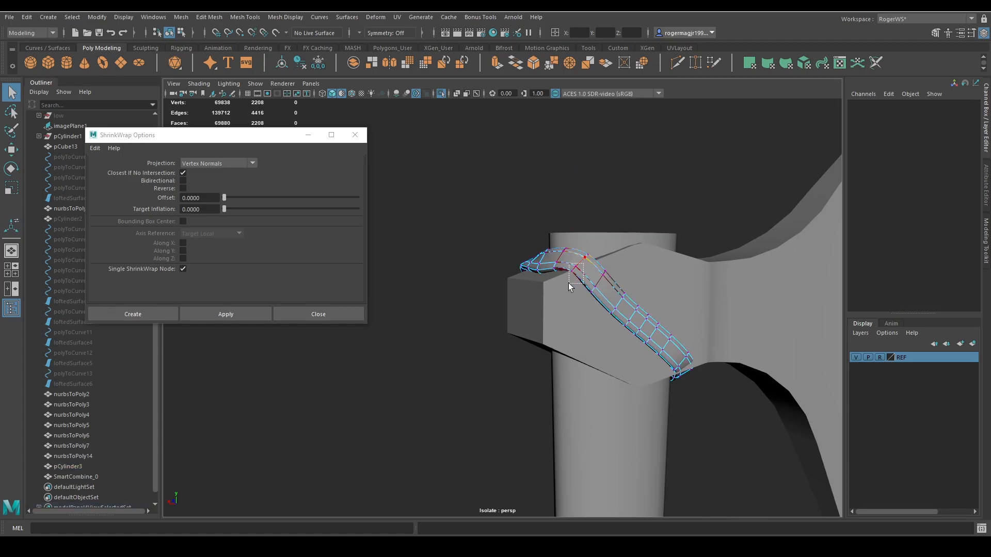
left_click_drag(568, 283, 569, 283)
key("w")
left_click_drag(569, 236, 507, 280, "alt")
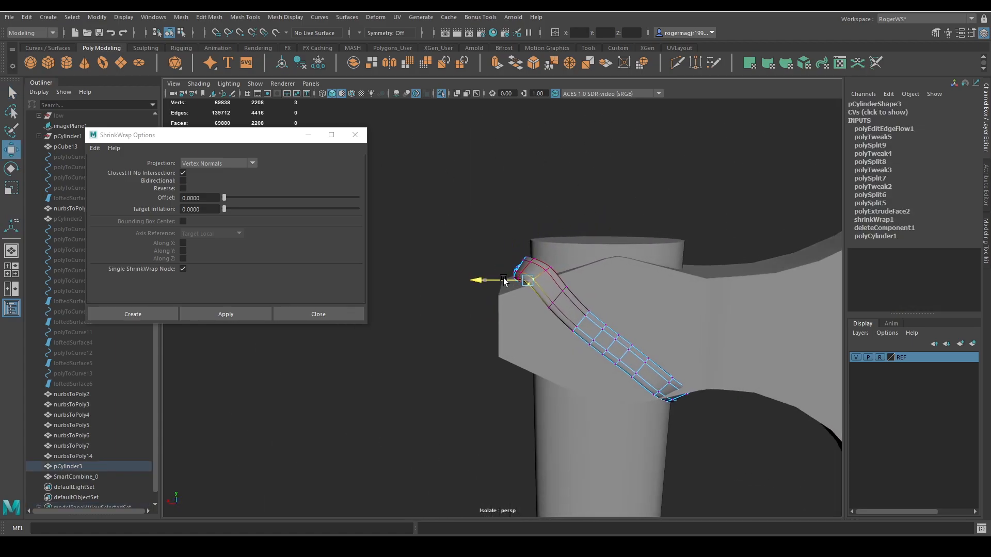
left_click(611, 200)
left_click_drag(611, 201, 454, 323, "alt")
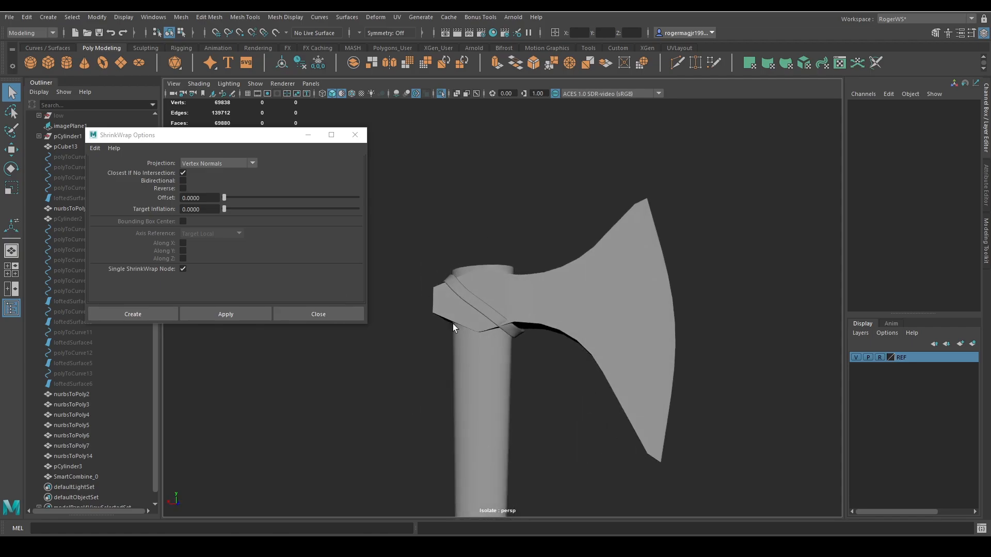
Insert a crosswise edge loop in the strap where it passes the lower edge of the axe head.
scroll(453, 324, "up", 3)
left_click(503, 330)
scroll(575, 405, "up", 2)
left_click_drag(575, 405, 524, 382, "alt")
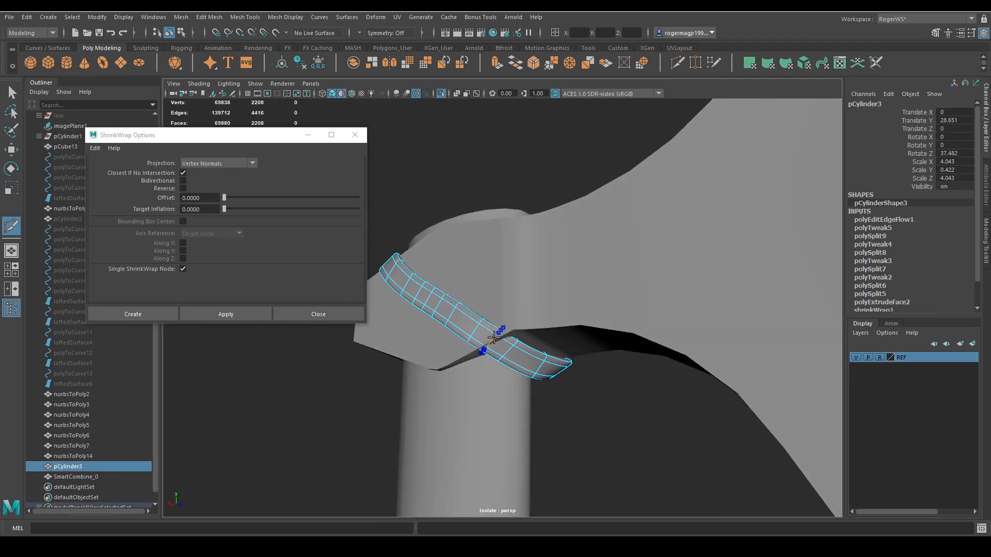
left_click(494, 338, "ctrl")
Adjust the new edge loop's position so the strap clears the lower edge of the axe head.
key("q")
double_click(491, 337)
key("w")
left_click_drag(491, 342, 518, 368, "alt")
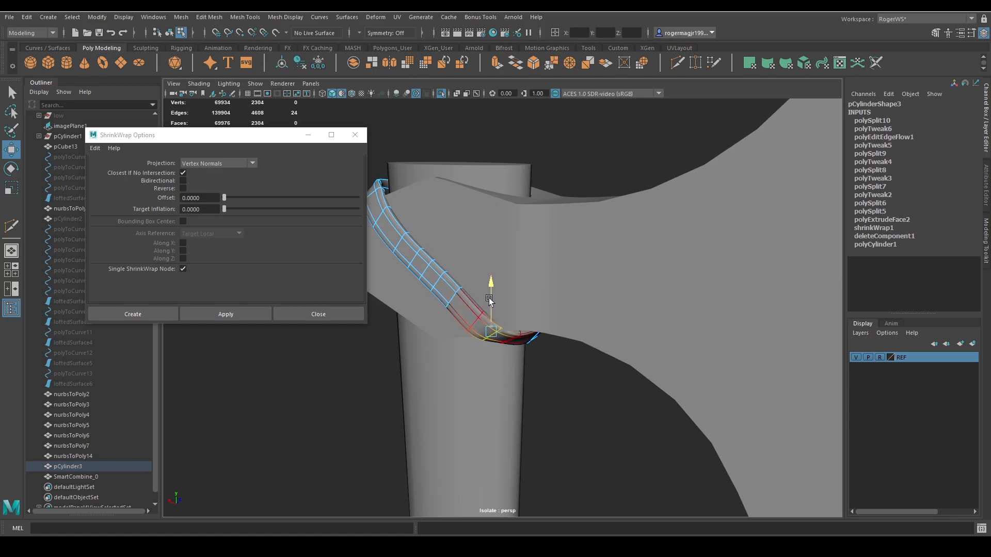
left_click_drag(489, 298, 494, 355, "alt")
key("q")
left_click(560, 370)
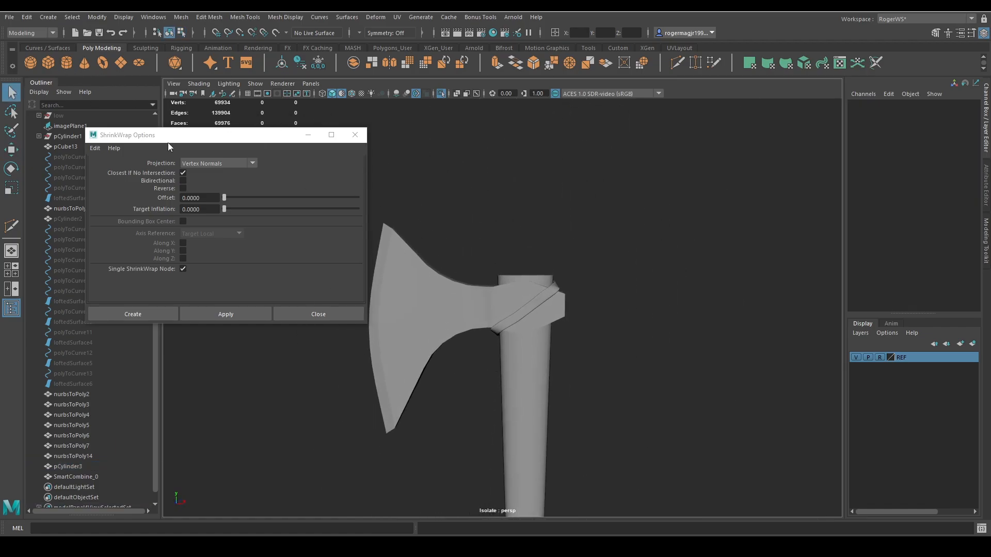
Create a polygon cylinder snapped to the centre of the handle's top and scale it uniformly to 5.169.
left_click(66, 62)
left_click_drag(632, 361, 609, 407, "alt")
key("alt+5")
key("w")
key("v")
middle_click_drag(543, 299, 521, 297)
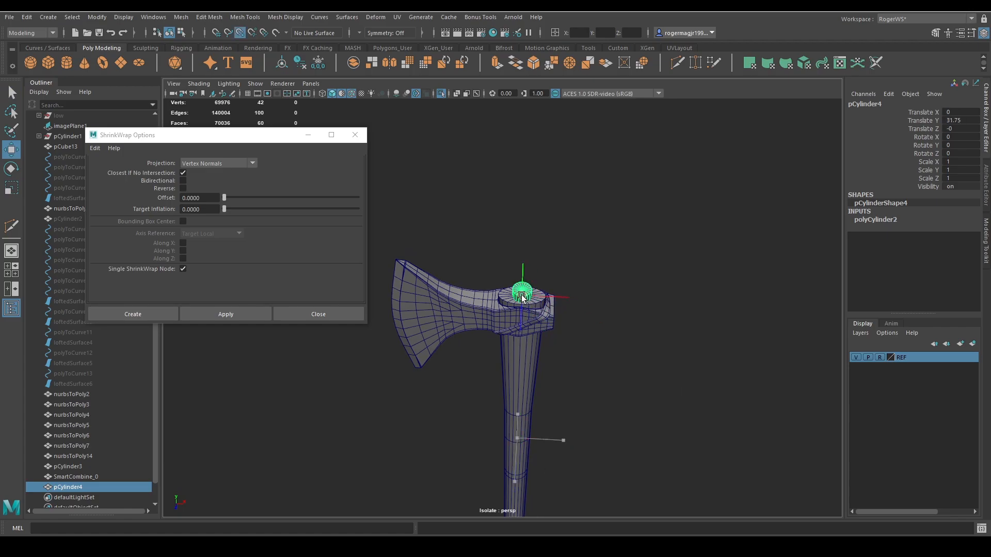
left_click_drag(523, 297, 580, 303)
Delete the new cylinder's top and bottom cap faces to leave an open ring.
key("q")
key("F9")
left_click(525, 260)
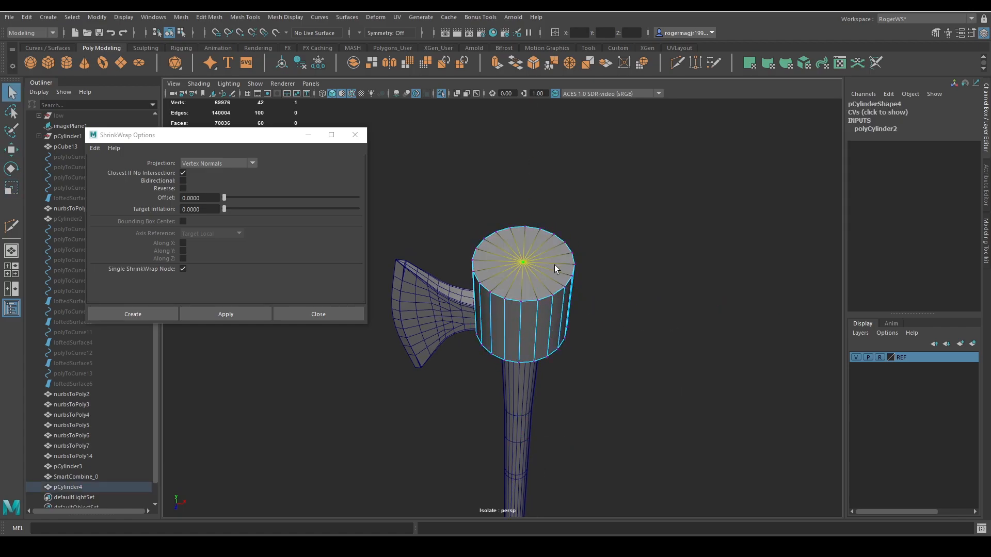
key("ctrl+F11")
left_click_drag(622, 382, 653, 343, "alt")
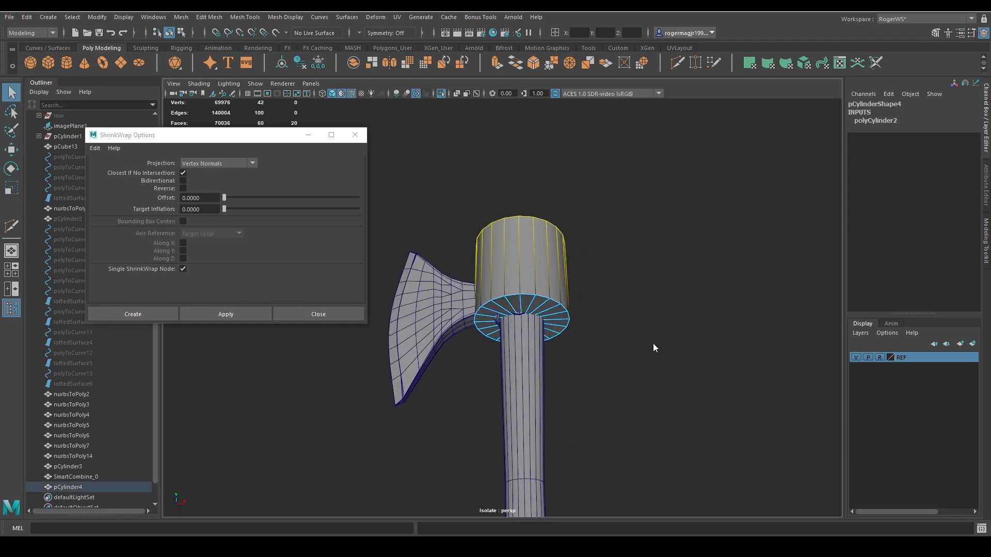
key("F9")
left_click(526, 316)
left_click_drag(526, 316, 624, 411, "alt")
key("ctrl+F11")
key("shift+period")
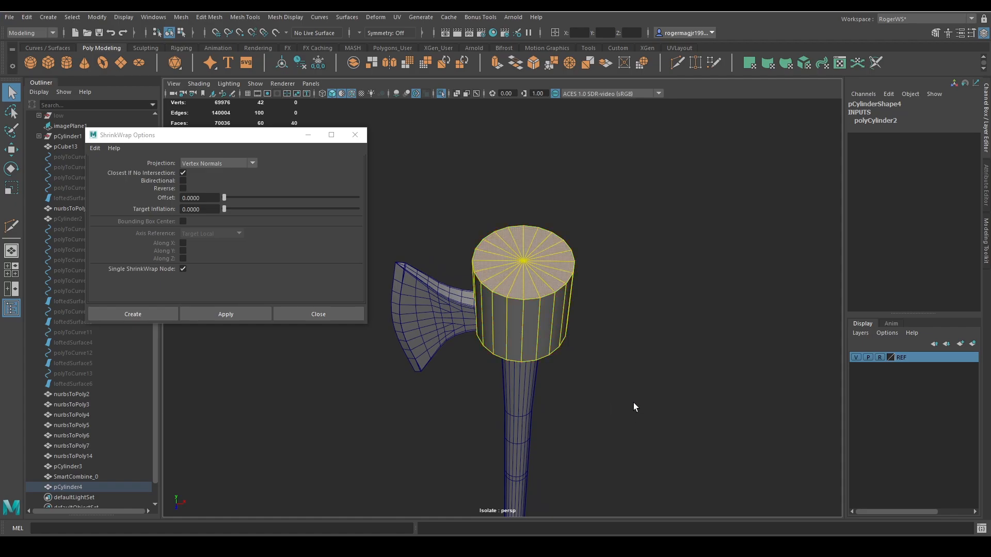
key("Delete")
key("F8")
Rotate the ring to -39.895 in Z, flatten it to 0.444 in Y and lower it around the axe head.
left_click_drag(595, 357, 568, 290, "alt")
key("e")
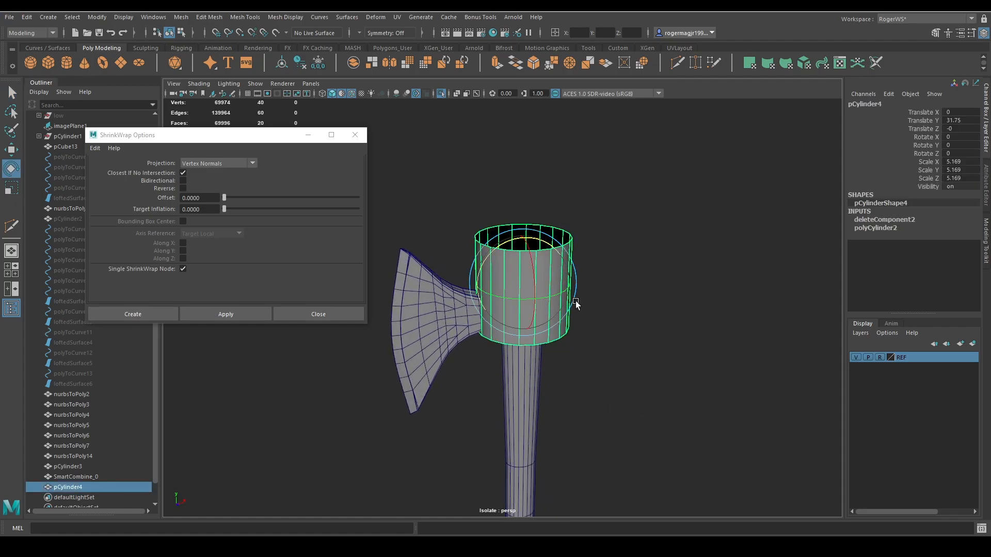
left_click_drag(541, 241, 523, 301)
key("r")
key("f")
key("w")
mouse_move(524, 304)
left_mouse_down("alt")
mouse_move(582, 284)
mouse_move(528, 291)
left_mouse_up("alt")
key("q")
key("w")
middle_click_drag(528, 290, 530, 292)
left_click_drag(529, 293, 528, 291)
left_click_drag(528, 291, 535, 311, "alt")
Align the ring in the front view so it crosses the existing strap, at about -0.141 in X and 28.745 in Y.
key("space")
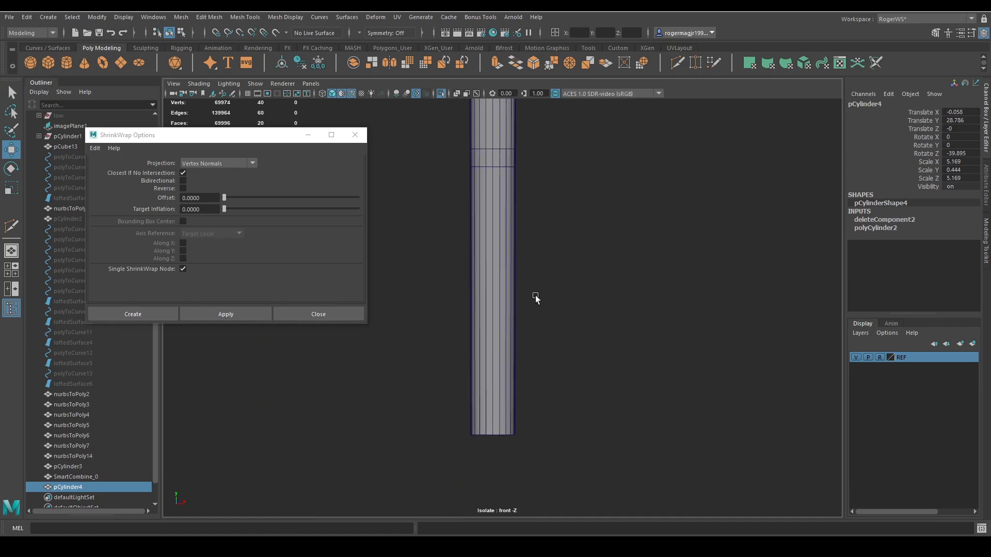
key("f")
scroll(531, 284, "down", 5)
middle_click_drag(553, 291, 580, 293, "alt")
left_click_drag(559, 276, 556, 275)
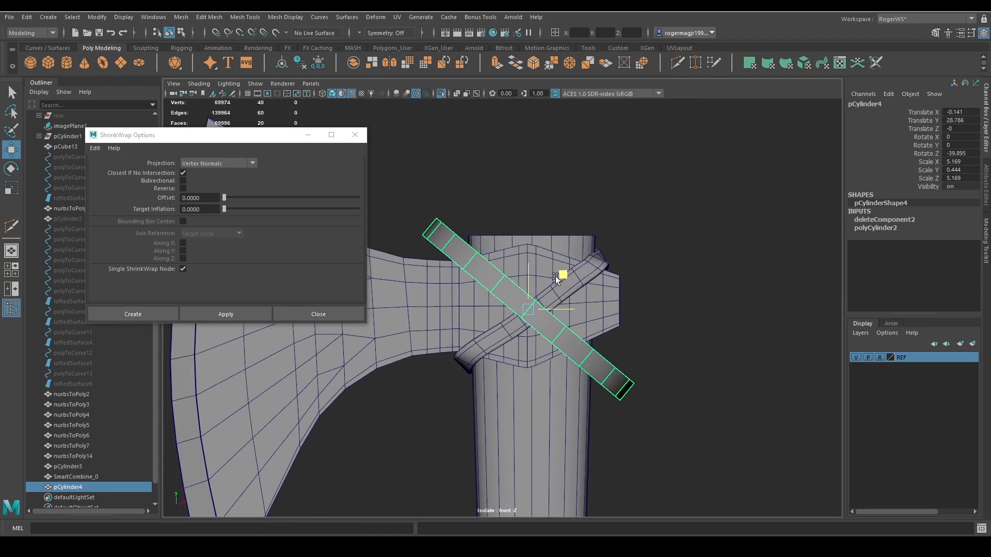
key("q")
left_click(639, 307)
Shrink-wrap the diagonal ring onto the combined axe mesh using Vertex Normals projection.
key("space")
left_click_drag(640, 311, 612, 337)
left_click(471, 343)
left_click(480, 318, "shift")
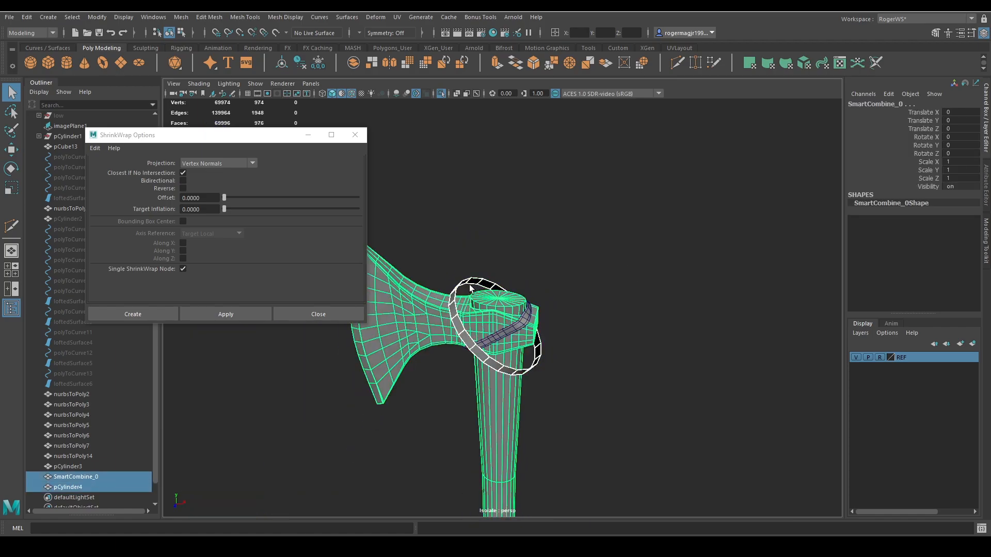
left_click(244, 313)
Extrude the second strap's faces outward to give it thickness.
left_click(459, 303)
scroll(458, 306, "up", 3)
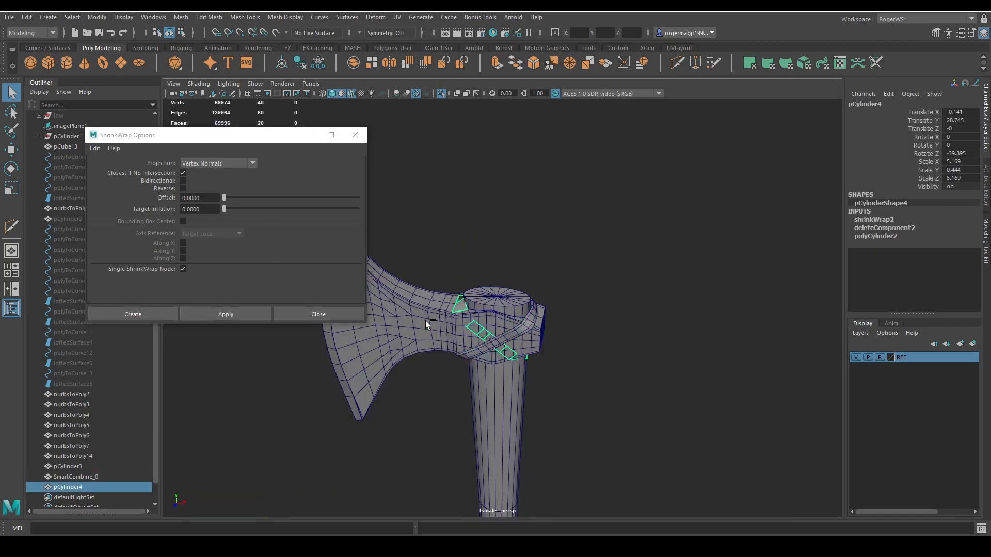
key("ctrl+e")
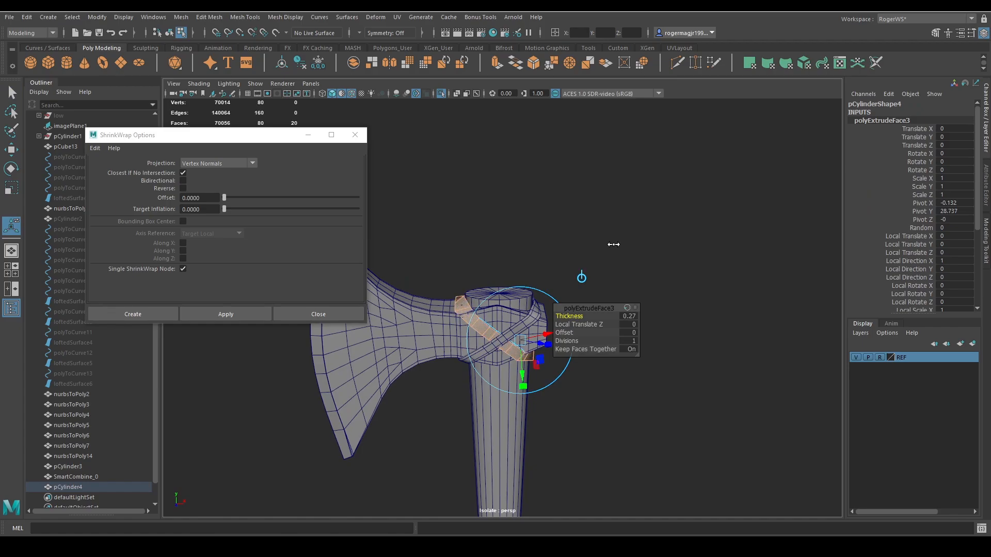
left_click_drag(613, 245, 498, 244, "alt")
middle_click_drag(499, 263, 500, 234, "alt")
key("q")
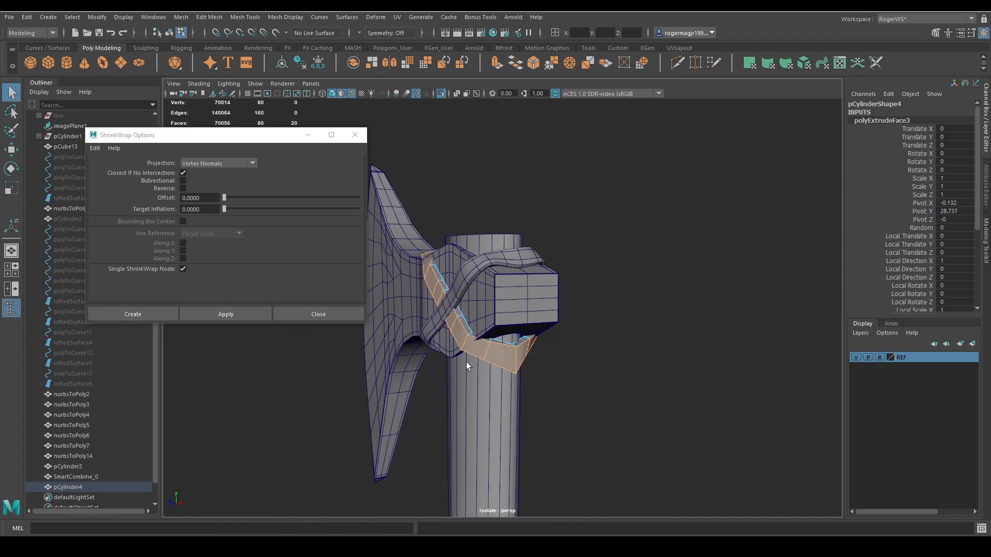
Insert two edge loops along the second strap and display it with smooth mesh preview.
key("ctrl+shift+x")
scroll(455, 315, "up", 5)
left_click_drag(491, 349, 482, 335, "alt")
left_click(480, 348, "ctrl")
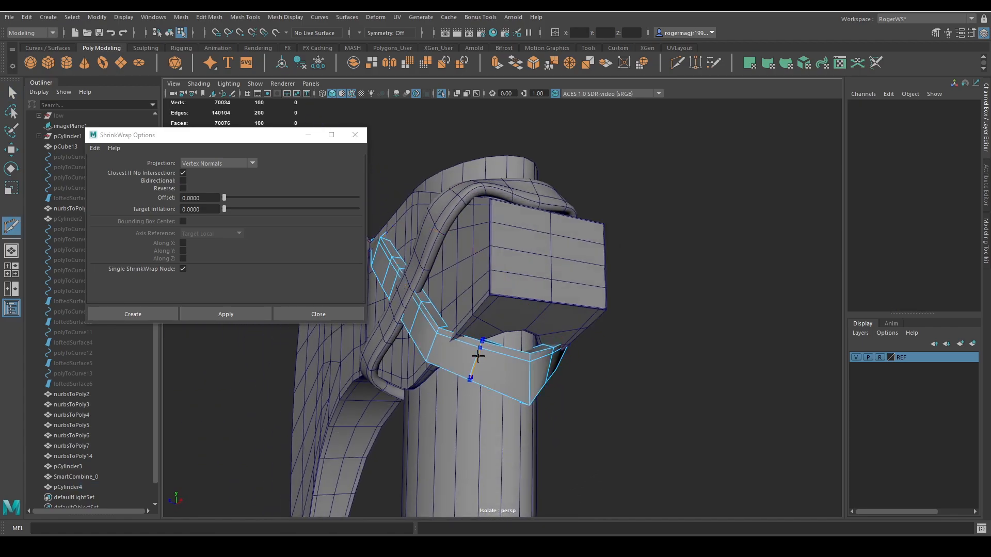
right_click_drag(513, 377, 578, 321)
key("3")
left_click(636, 273)
Insert a crosswise edge loop in the second strap where it bends over the axe head's upper edge.
left_click_drag(573, 305, 686, 365, "alt")
middle_click_drag(568, 316, 622, 341, "alt")
left_click(490, 325)
left_click_drag(490, 324, 585, 354, "alt")
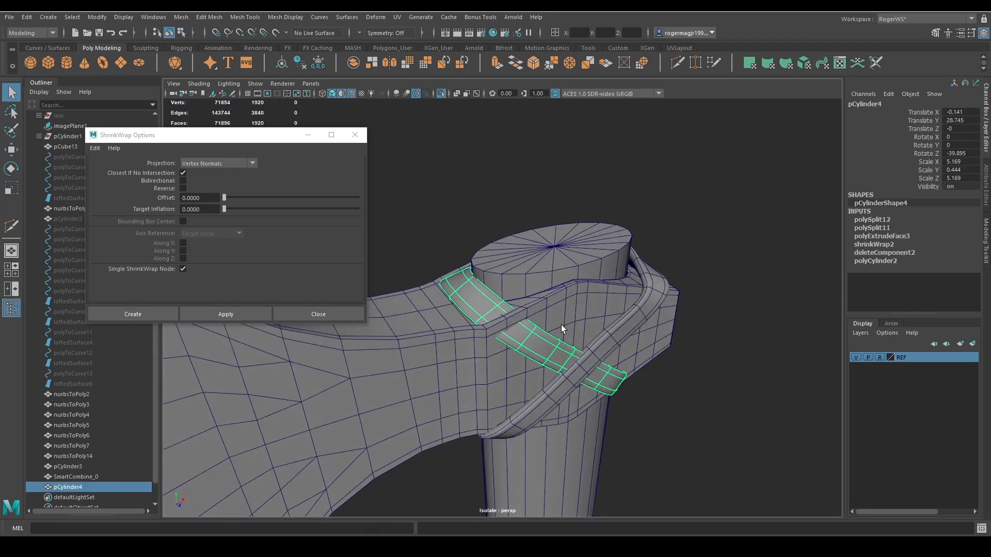
key("ctrl+shift+x")
Pull the new edge loop at the upper bend of the second strap outward from the axe head.
double_click(503, 322)
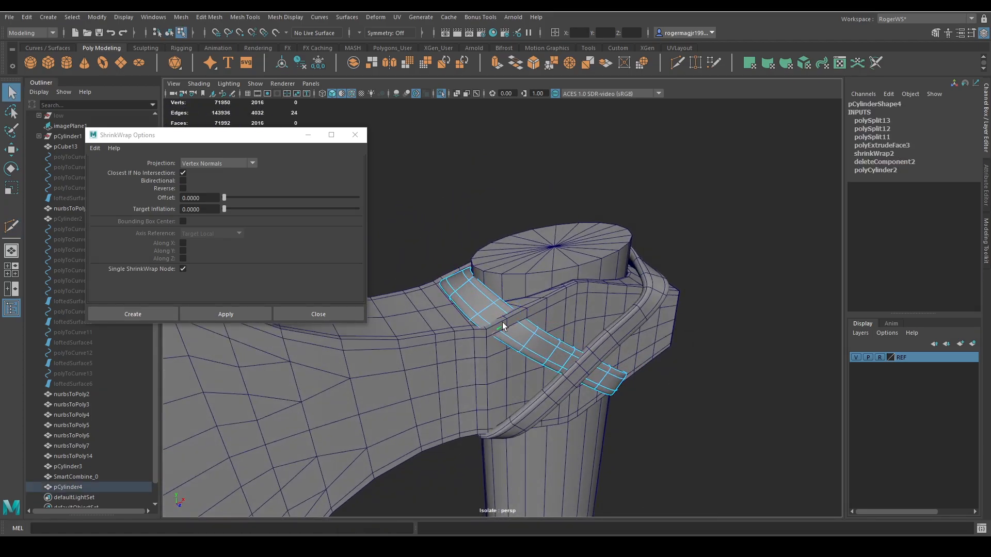
left_click_drag(547, 336, 636, 289, "alt")
key("w")
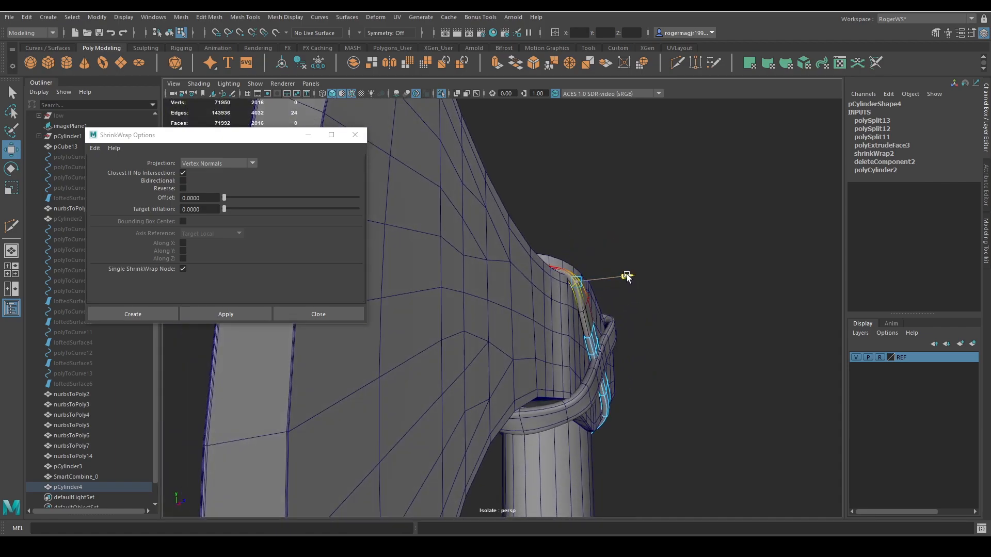
key("q")
left_click(664, 255)
Insert a matching crosswise edge loop at the second strap's upper bend on the opposite side of the head.
left_click_drag(664, 258, 509, 294, "alt")
left_click(500, 312)
scroll(509, 294, "up", 3)
key("ctrl+shift+x")
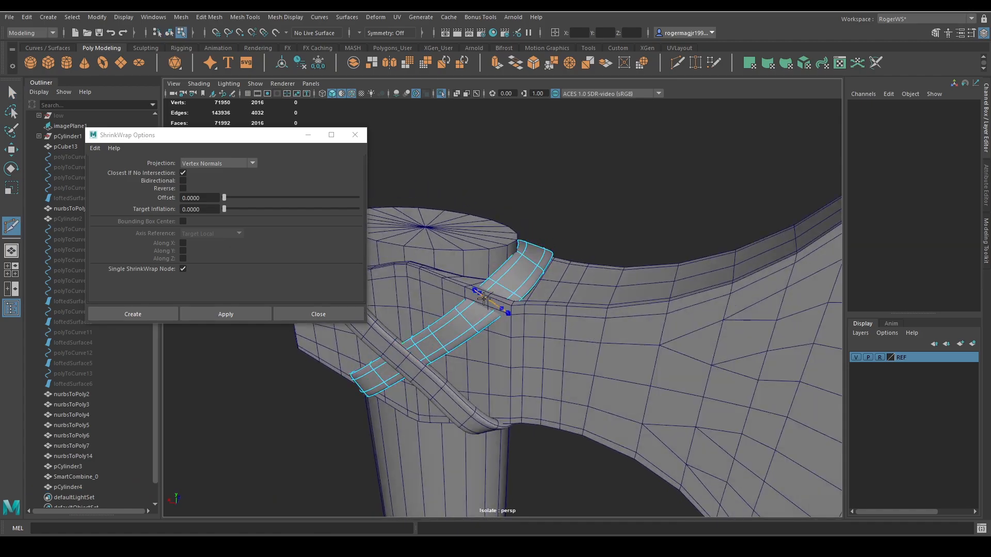
key("q")
Pull the opposite side's new edge loop outward so the strap clears the axe head.
double_click(487, 316)
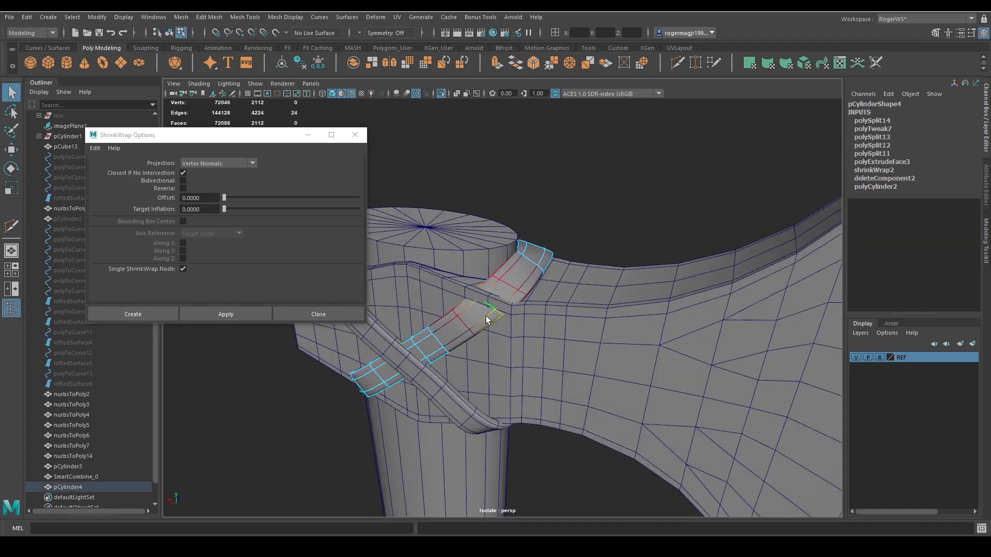
left_click_drag(488, 316, 585, 327, "alt")
key("w")
left_click_drag(525, 290, 459, 296)
key("F9")
key("w")
key("q")
Return to object selection, clear the selection and turn off the wireframe overlay.
scroll(484, 342, "down", 5)
key("F8")
left_click(544, 237)
scroll(509, 281, "down", 5)
key("alt+5")
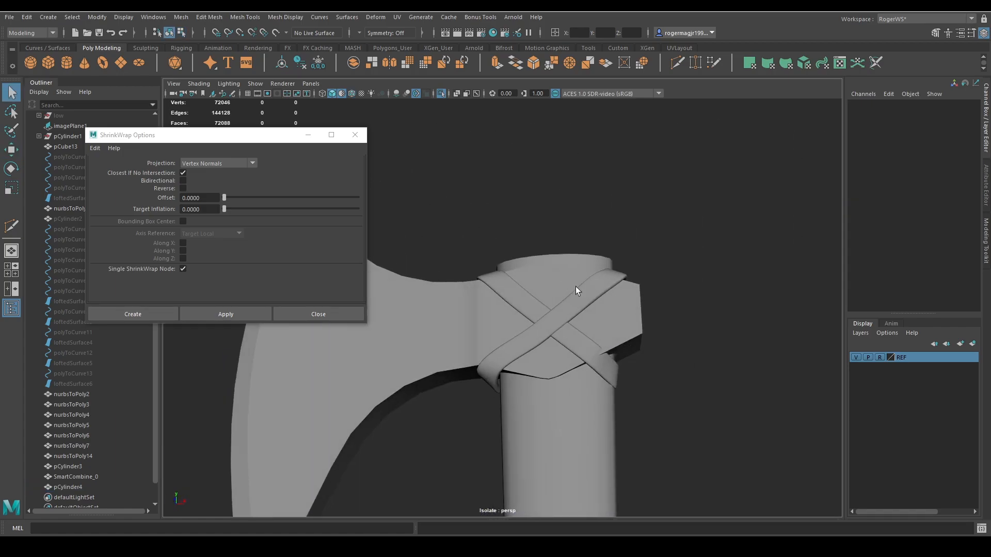
Move the second strap's crosswise edge loop near the head's lower rear edge to adjust its bend.
left_click(596, 360)
left_click_drag(622, 368, 594, 348, "alt")
right_click_drag(638, 355, 555, 308)
left_click_drag(575, 342, 554, 342, "alt")
key("w")
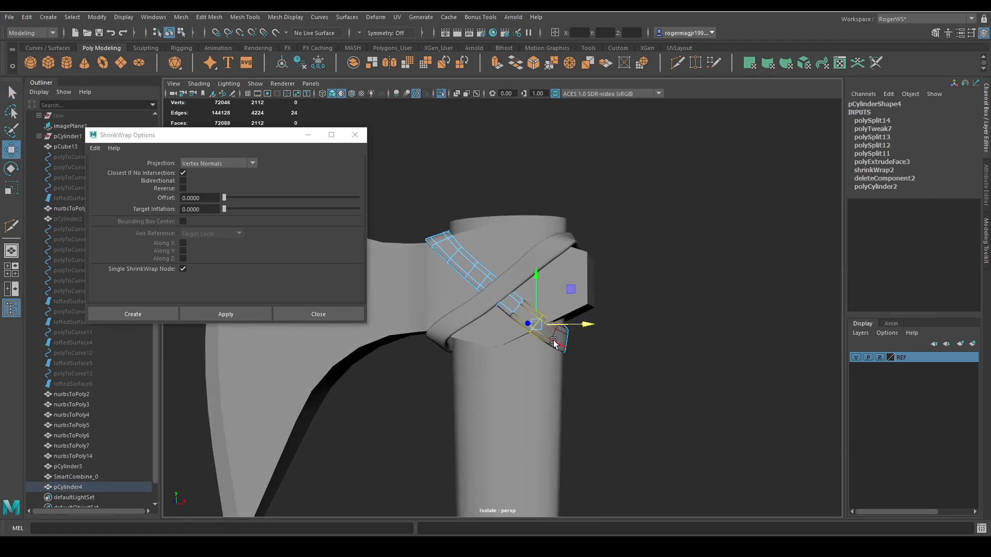
left_click_drag(536, 365, 582, 345)
Adjust the neighbouring crosswise edge loop at the lower rear end of the second strap.
key("q")
double_click(558, 361)
key("w")
key("q")
left_click(594, 348)
Select the second strap's vertices where it passes under the first strap and adjust them.
scroll(599, 340, "down", 3)
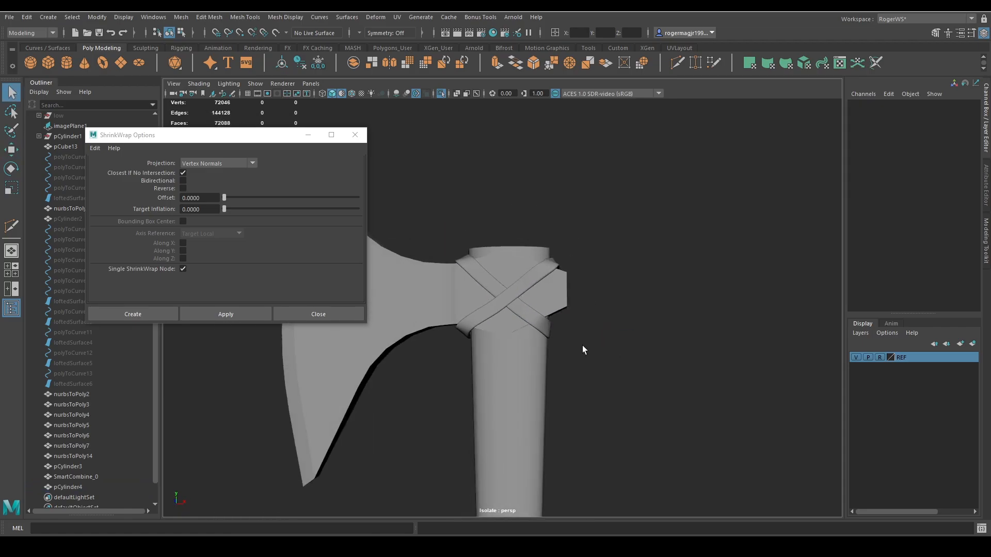
left_click(490, 292)
left_click_drag(489, 292, 635, 361, "alt")
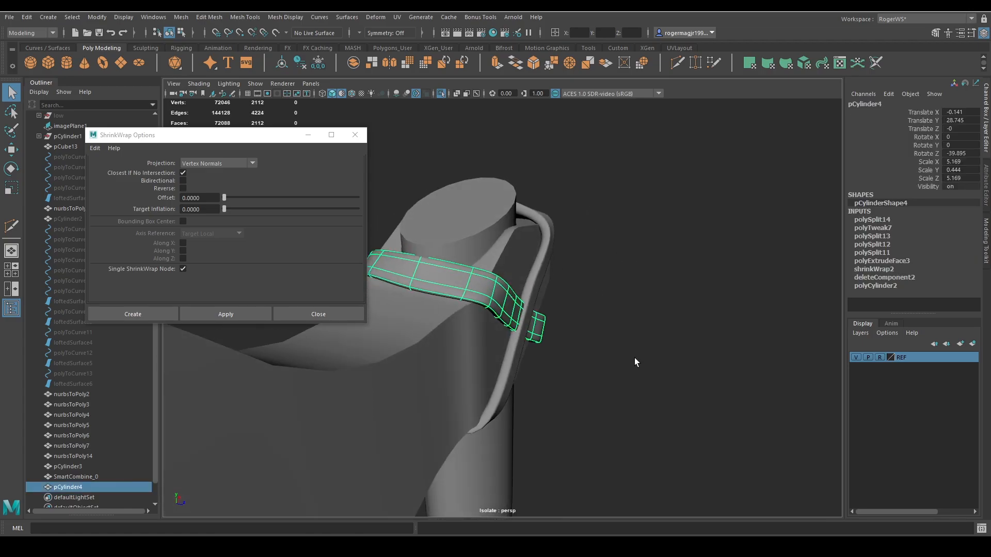
key("F9")
left_click_drag(579, 324, 536, 306, "alt")
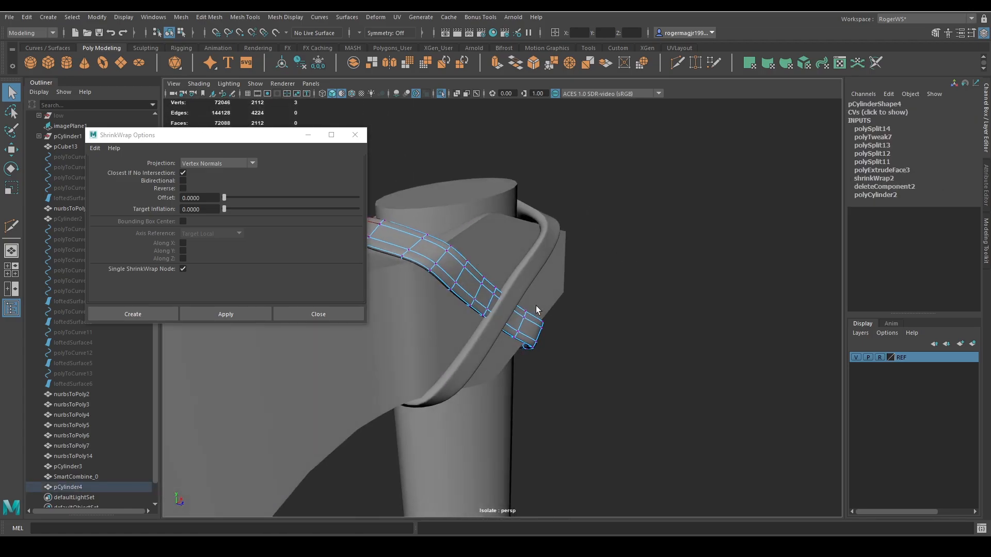
left_click_drag(619, 304, 646, 342, "alt")
key("w")
key("q")
Move the first strap's three crosswise edge loops at the crossing outward over the second strap, and save the scene.
left_click(517, 301)
key("F10")
key("b")
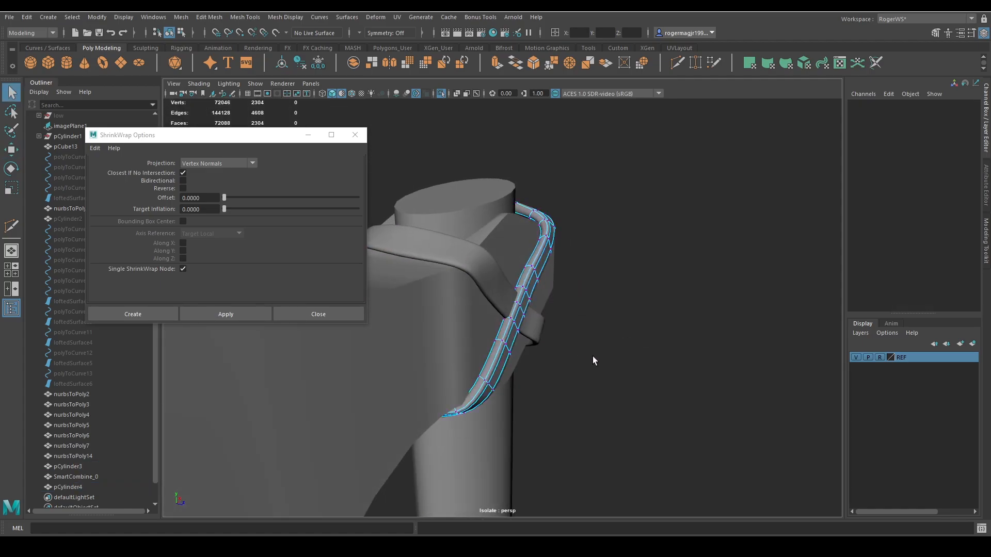
double_click(527, 296)
double_click(521, 308, "shift")
double_click(516, 324, "shift")
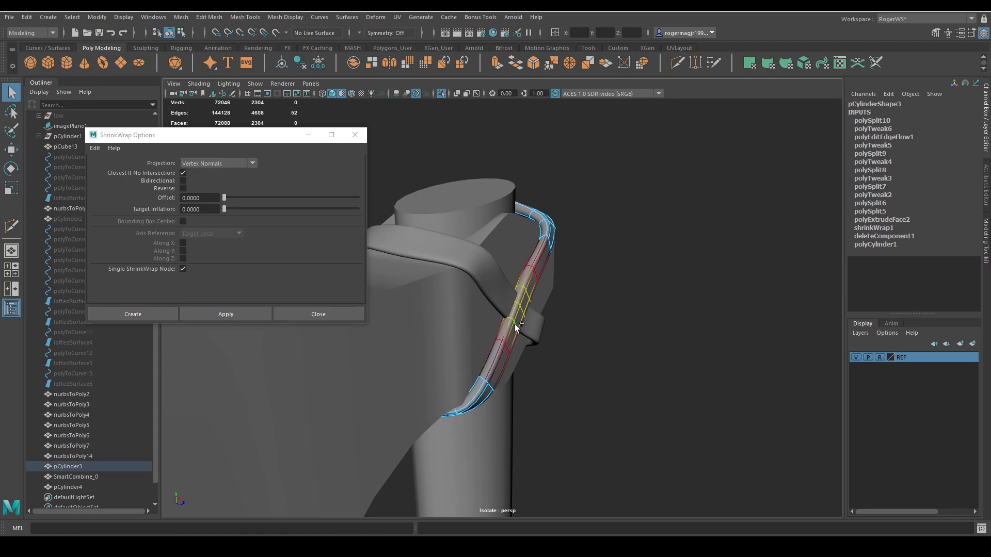
key("w")
left_click_drag(540, 318, 556, 315)
key("q")
left_click(599, 285)
left_click_drag(599, 285, 487, 327, "alt")
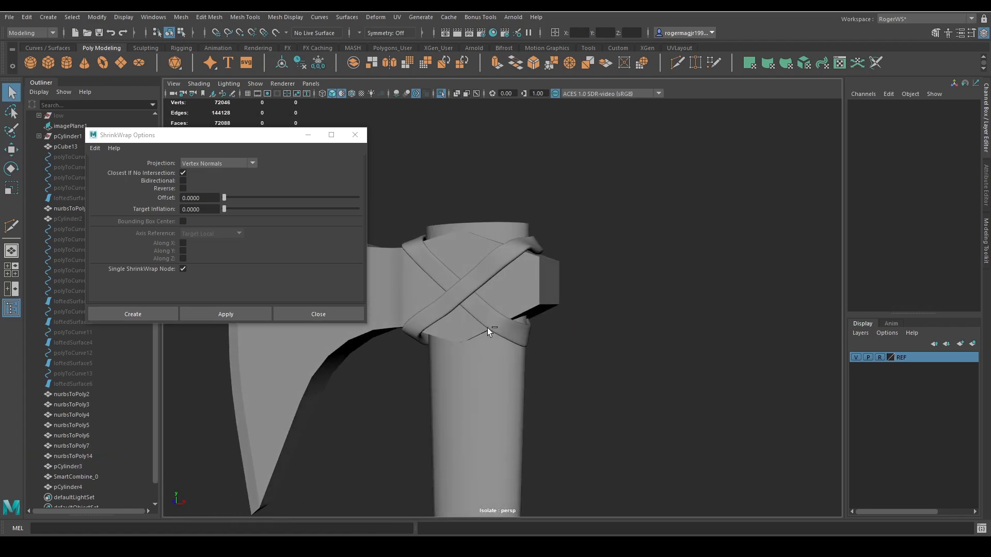
key("ctrl+s")
Add a crosswise edge loop to the second strap beneath the head on the opposite side and move it to refine the bend.
left_click_drag(581, 339, 340, 337, "alt")
right_click_drag(341, 338, 516, 332, "alt")
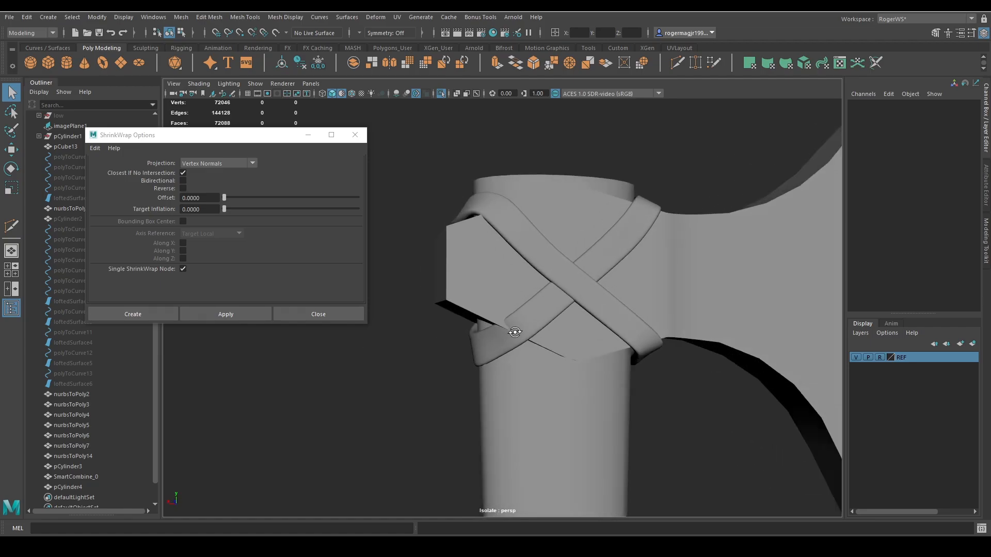
left_click(524, 345)
left_click_drag(516, 331, 538, 378, "alt")
key("ctrl+shift+x")
left_click(527, 325, "ctrl")
key("q")
double_click(523, 321)
key("w")
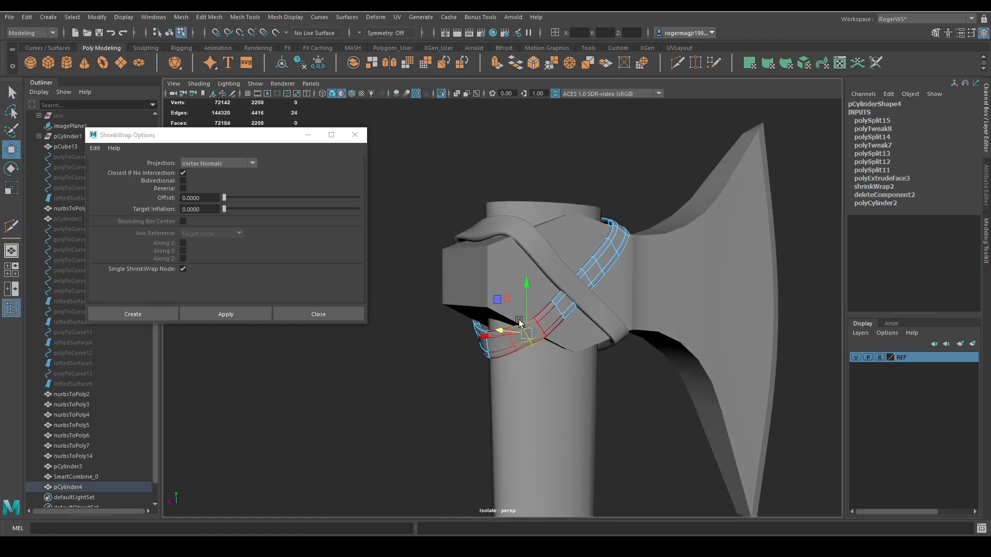
left_click_drag(507, 327, 501, 337)
key("q")
right_click_drag(508, 338, 555, 312)
left_click(608, 287)
scroll(597, 279, "down", 2)
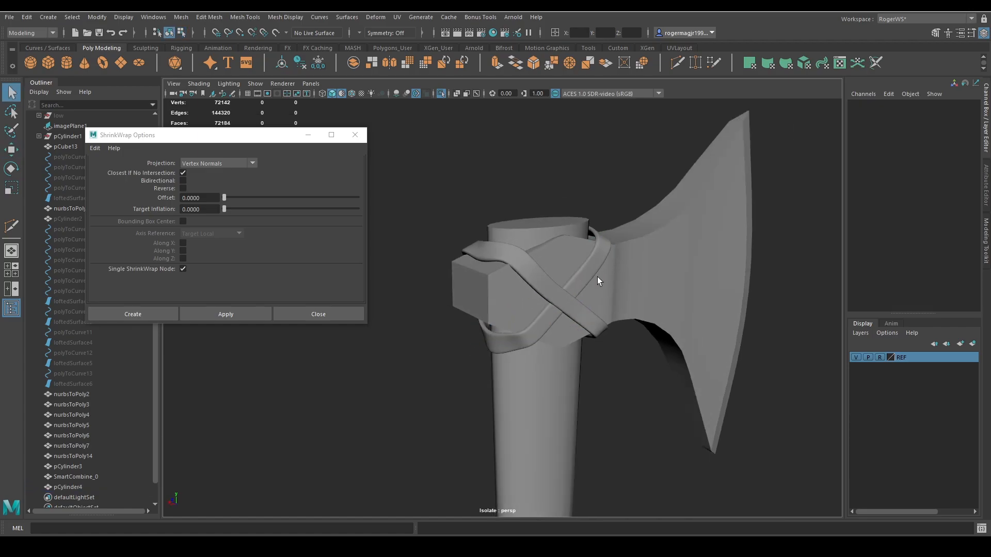
Apply Edit Edge Flow to the first strap's crosswise edge loop at the upper rear bend.
left_click_drag(597, 278, 549, 265, "alt")
scroll(537, 282, "down", 3)
mouse_move(526, 295)
left_mouse_down("alt")
mouse_move(536, 307)
mouse_move(609, 314)
mouse_move(610, 295)
mouse_move(556, 296)
mouse_move(582, 302)
mouse_move(555, 292)
mouse_move(543, 302)
left_mouse_up("alt")
scroll(563, 295, "up", 4)
scroll(581, 301, "up", 3)
left_click(539, 263)
right_click_drag(577, 264, 577, 243)
left_click_drag(577, 251, 527, 280, "alt")
scroll(529, 277, "up", 3)
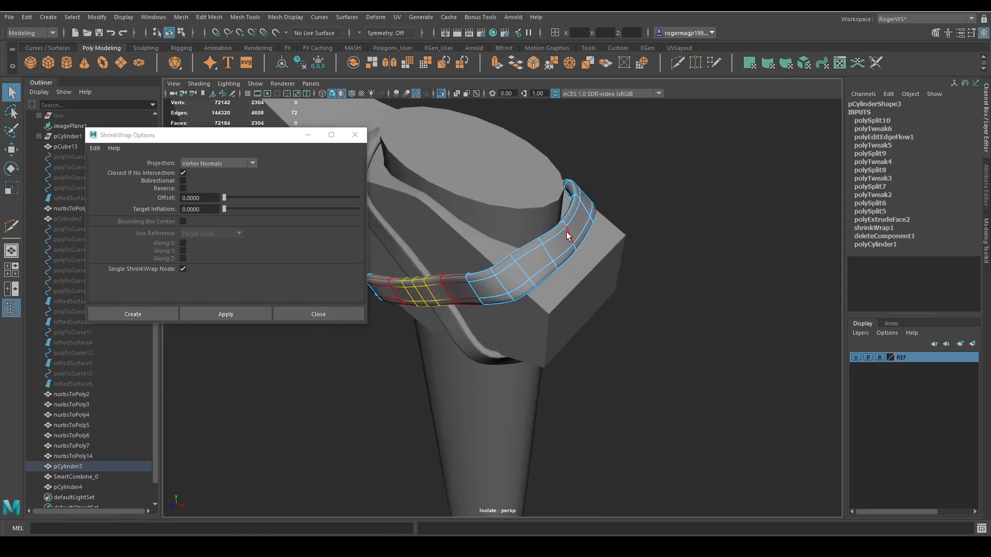
double_click(567, 231)
right_click_drag(637, 192, 627, 294, "shift")
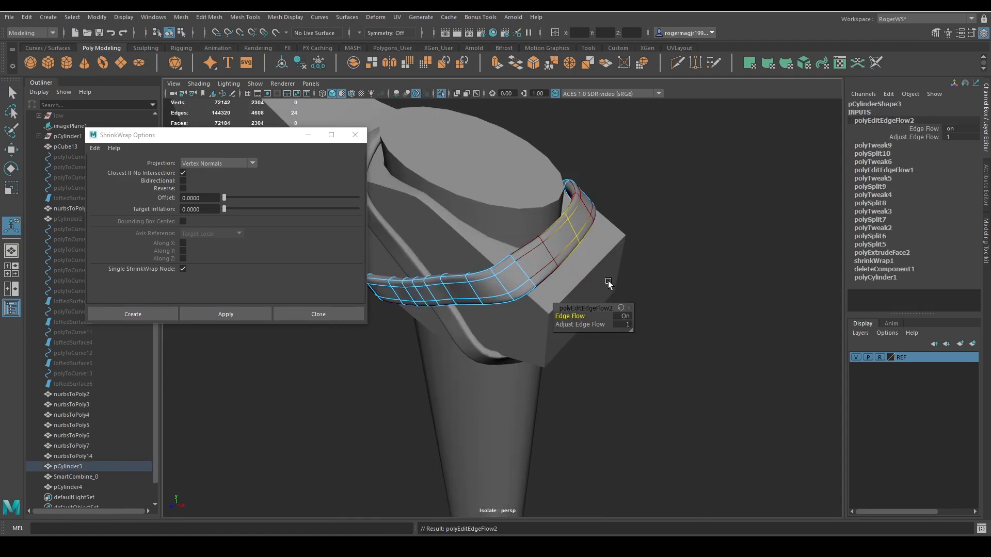
Apply Edit Edge Flow to two more crosswise edge loops around the first strap's upper rear bend.
left_click_drag(548, 250, 615, 221, "alt")
double_click(563, 214)
key("g")
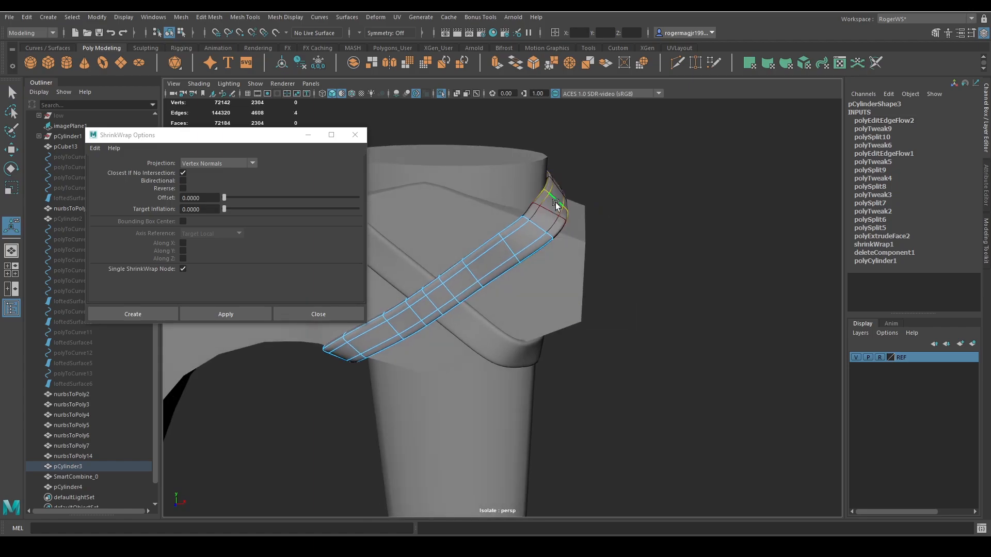
double_click(546, 212)
key("g")
key("q")
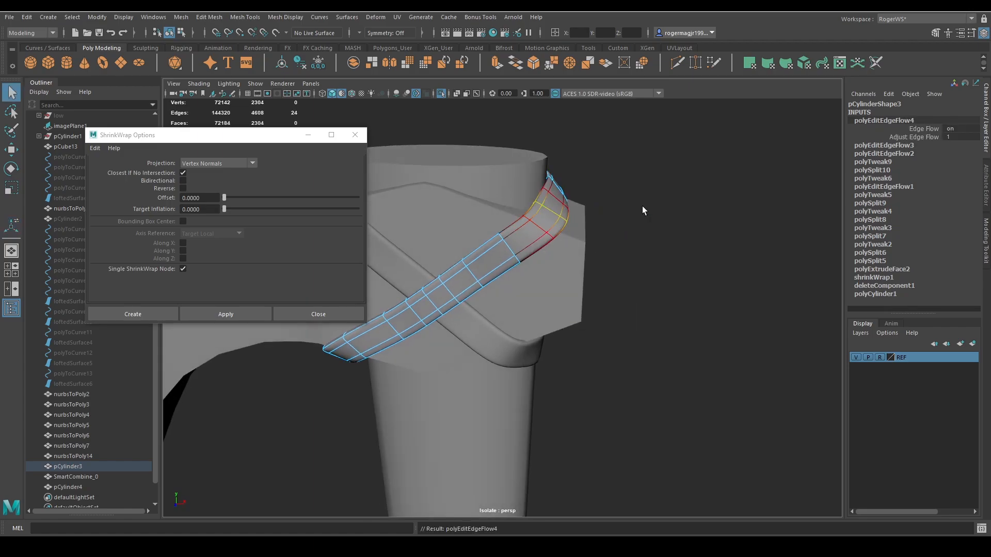
double_click(643, 207)
Fine-tune the vertices of a head strap, then return to object selection with nothing selected.
scroll(642, 207, "down", 4)
left_click_drag(642, 208, 573, 352, "alt")
left_click(570, 287)
key("F9")
key("w")
left_click_drag(531, 306, 479, 340)
key("q")
key("F8")
left_click(618, 315)
scroll(615, 327, "down", 4)
left_click(536, 360)
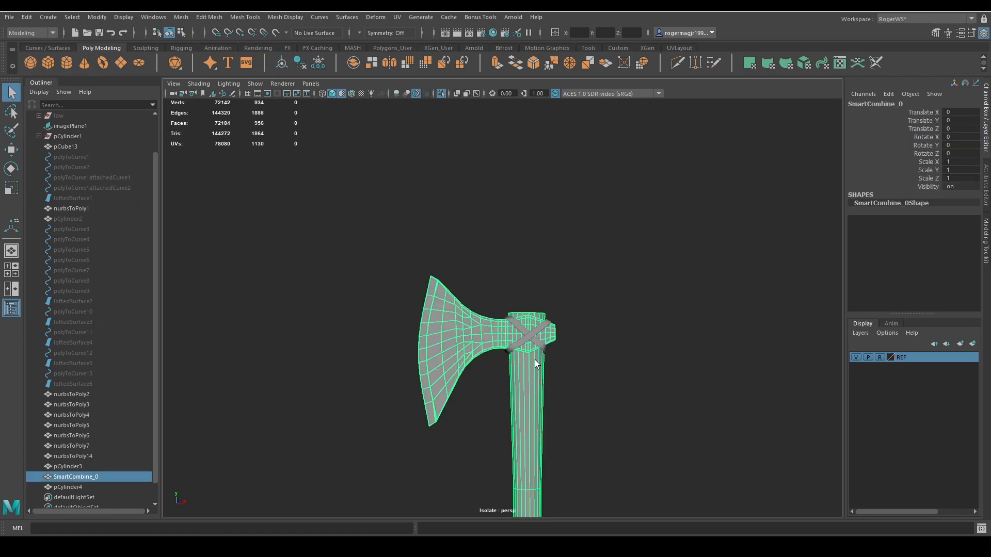
key("Delete")
key("ctrl+1")
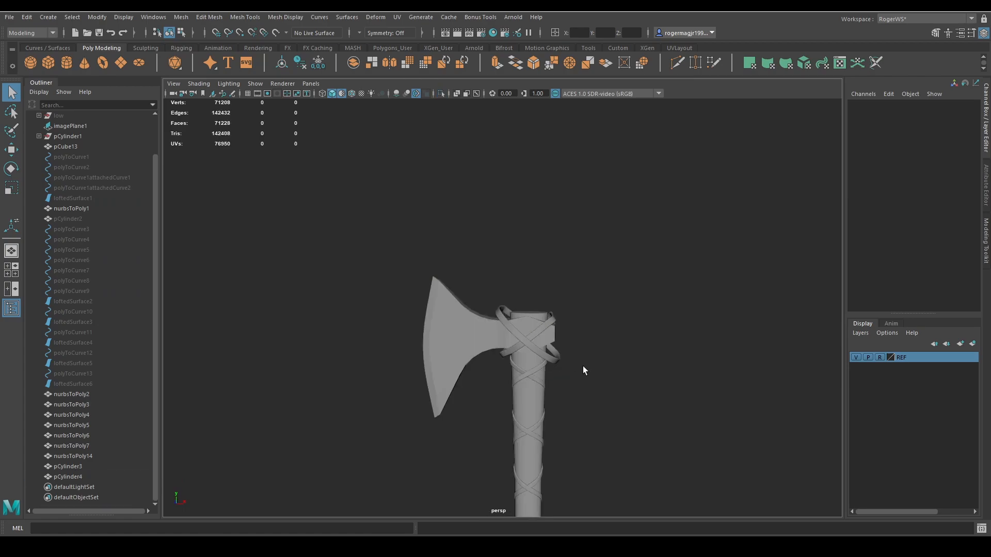
mouse_move(583, 369)
left_mouse_down("alt")
mouse_move(465, 380)
mouse_move(579, 366)
left_mouse_up("alt")
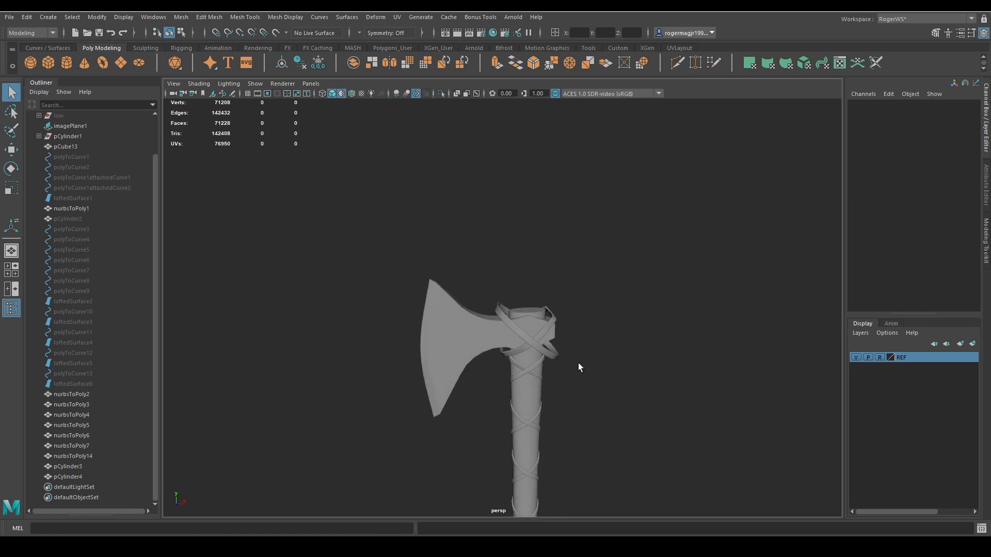
key("ctrl+z")
key("ctrl+z")
scroll(568, 363, "up", 4)
Select both crossed straps and delete their construction history.
left_click(522, 342)
left_click(560, 350, "shift")
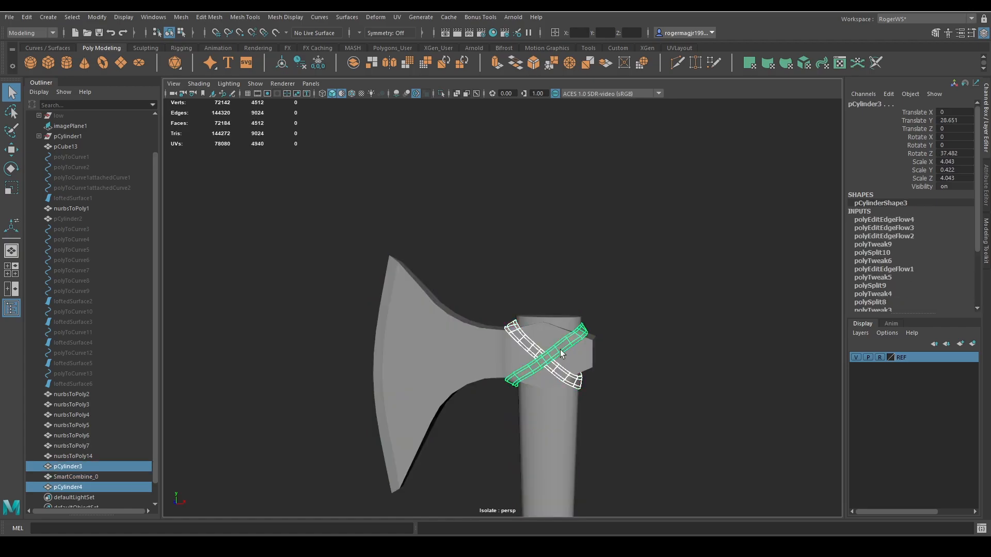
left_click(299, 62)
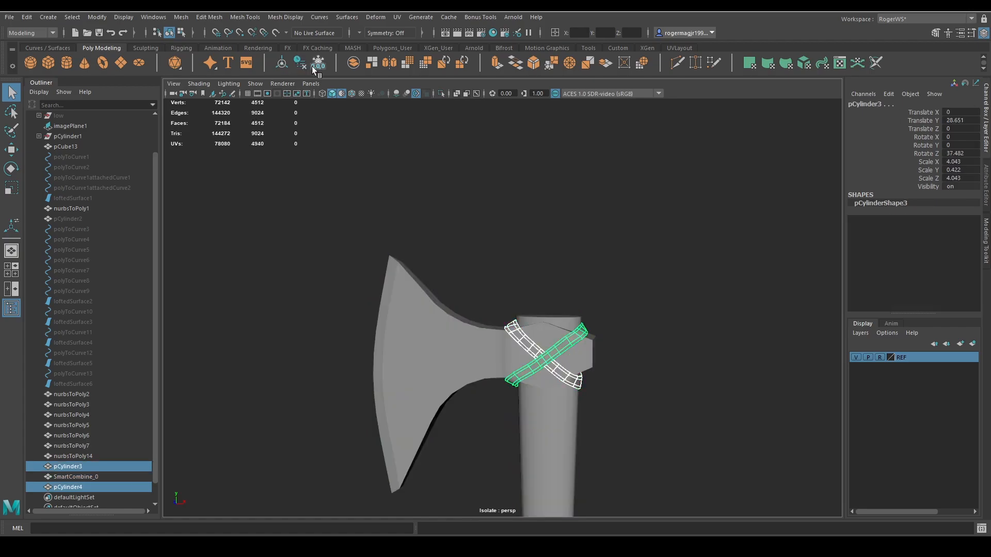
Delete the combined axe mesh used as the shrink-wrap target and exit isolated view.
left_click(469, 343)
key("Delete")
key("ctrl+1")
Examine the complete axe from several angles and distances, with and without the wireframe overlay.
mouse_move(591, 352)
left_mouse_down("alt")
mouse_move(621, 320)
mouse_move(506, 331)
mouse_move(571, 337)
mouse_move(587, 359)
left_mouse_up("alt")
scroll(556, 315, "down", 5)
left_click_drag(556, 315, 592, 339, "alt")
scroll(383, 345, "up", 6)
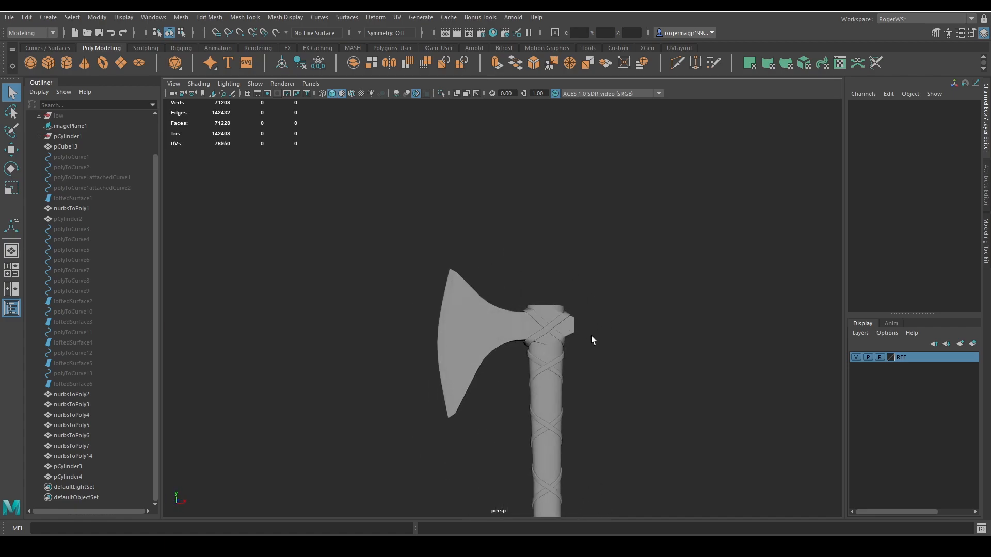
scroll(588, 341, "down", 3)
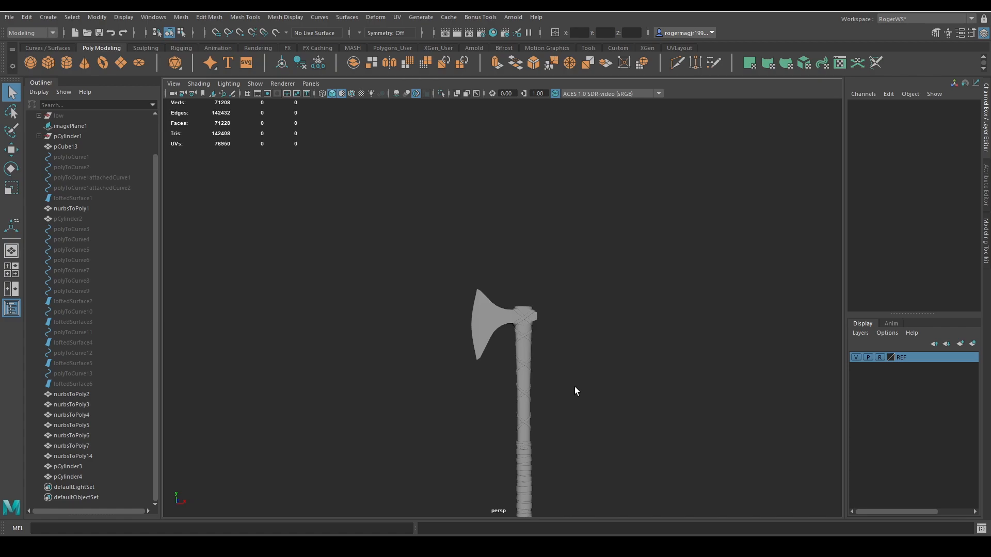
left_click_drag(575, 392, 593, 336, "alt")
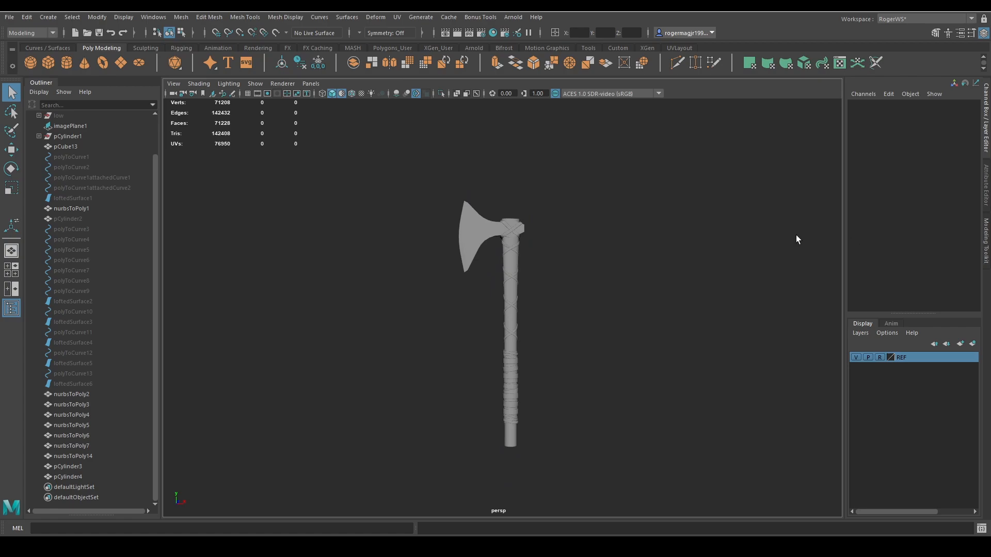
left_click_drag(796, 234, 731, 273, "alt")
scroll(621, 271, "up", 2)
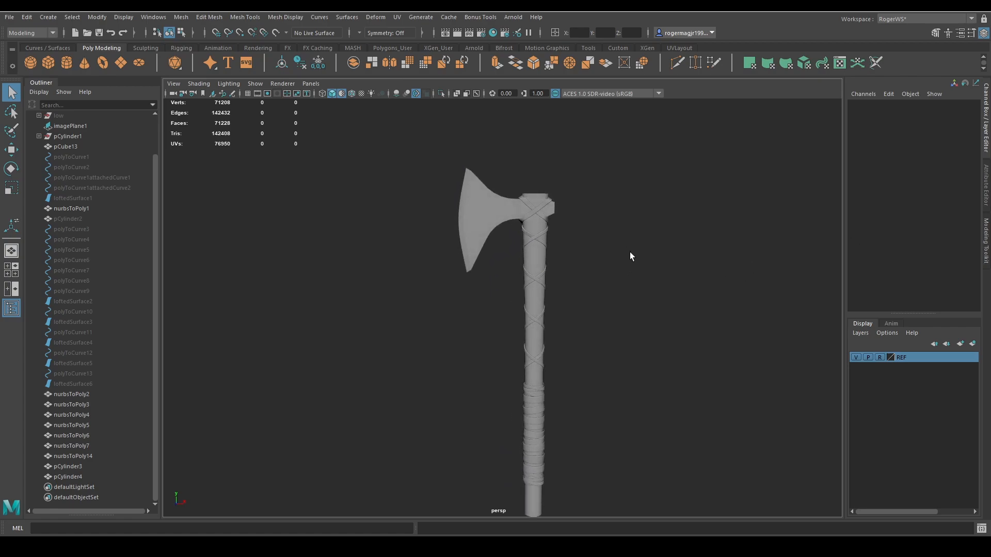
left_click_drag(630, 256, 665, 260, "alt")
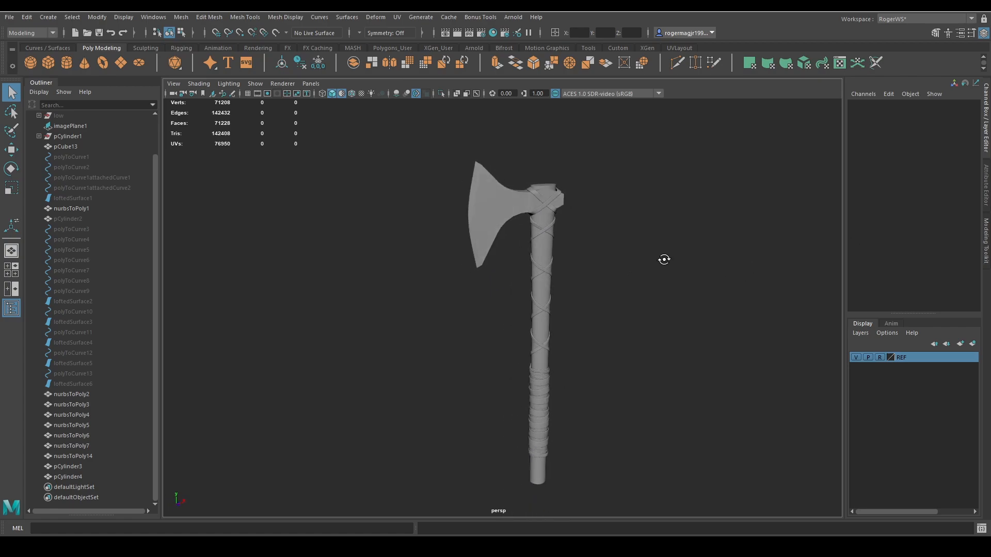
scroll(640, 293, "down", 3)
mouse_move(628, 305)
left_mouse_down("alt")
mouse_move(591, 294)
mouse_move(600, 314)
mouse_move(605, 297)
mouse_move(544, 279)
mouse_move(614, 324)
left_mouse_up("alt")
key("alt+5")
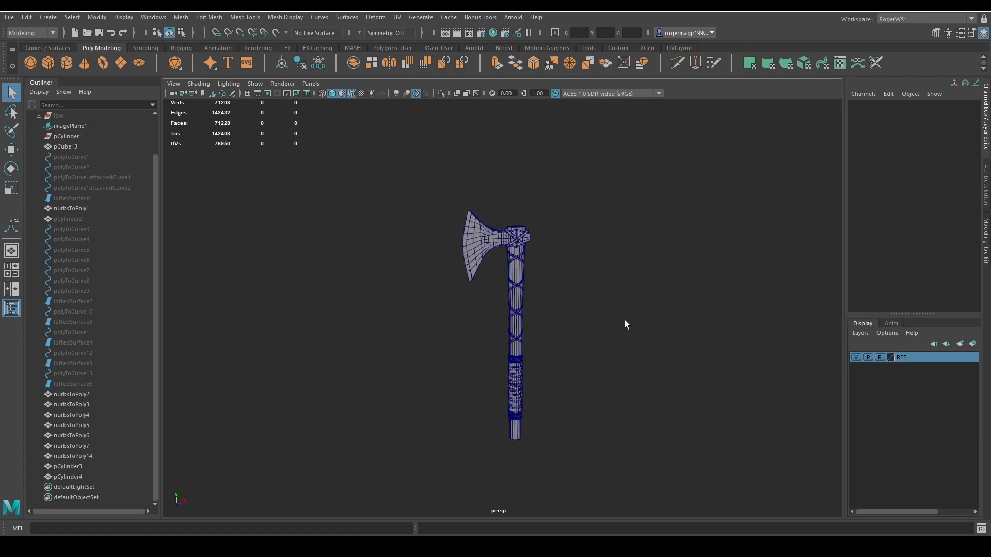
key("alt+5")
middle_click_drag(635, 320, 613, 326, "alt")
left_click_drag(628, 325, 662, 339, "alt")
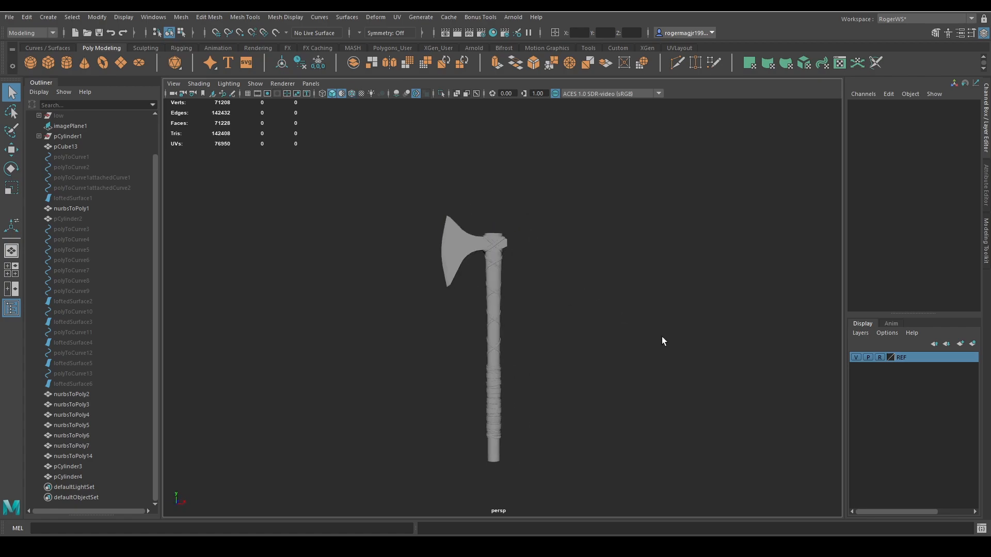
middle_click_drag(661, 339, 633, 297, "alt")
right_click_drag(633, 297, 696, 304, "alt")
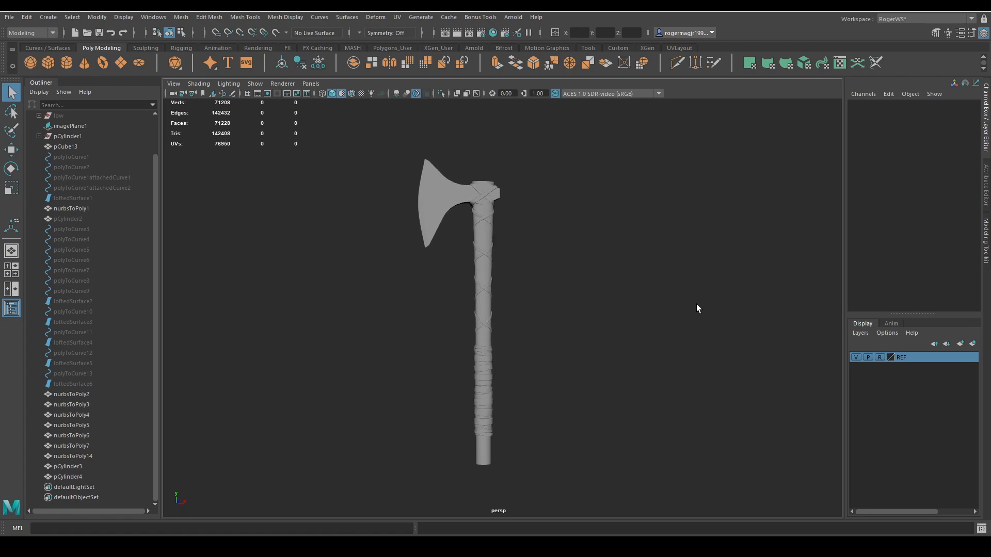
middle_click_drag(704, 312, 697, 292, "alt")
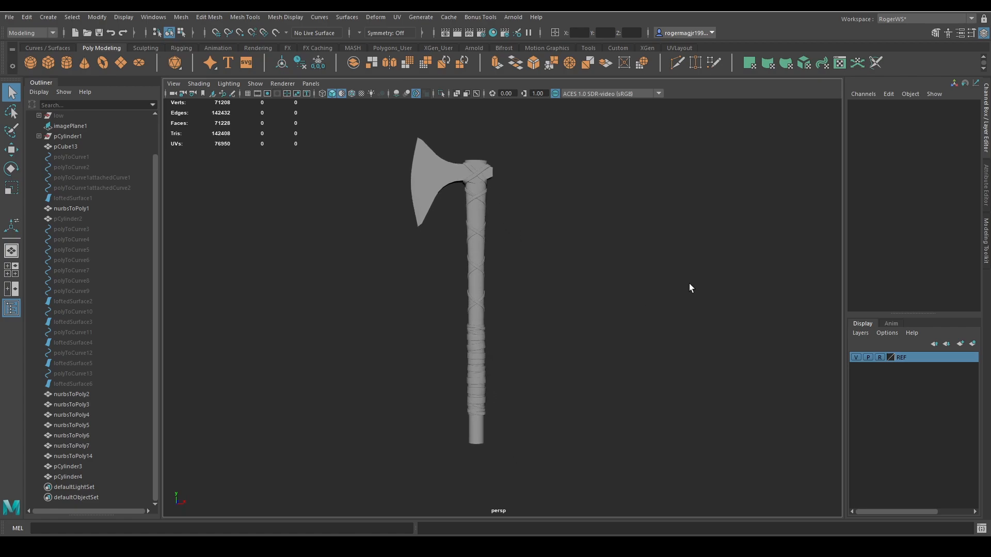